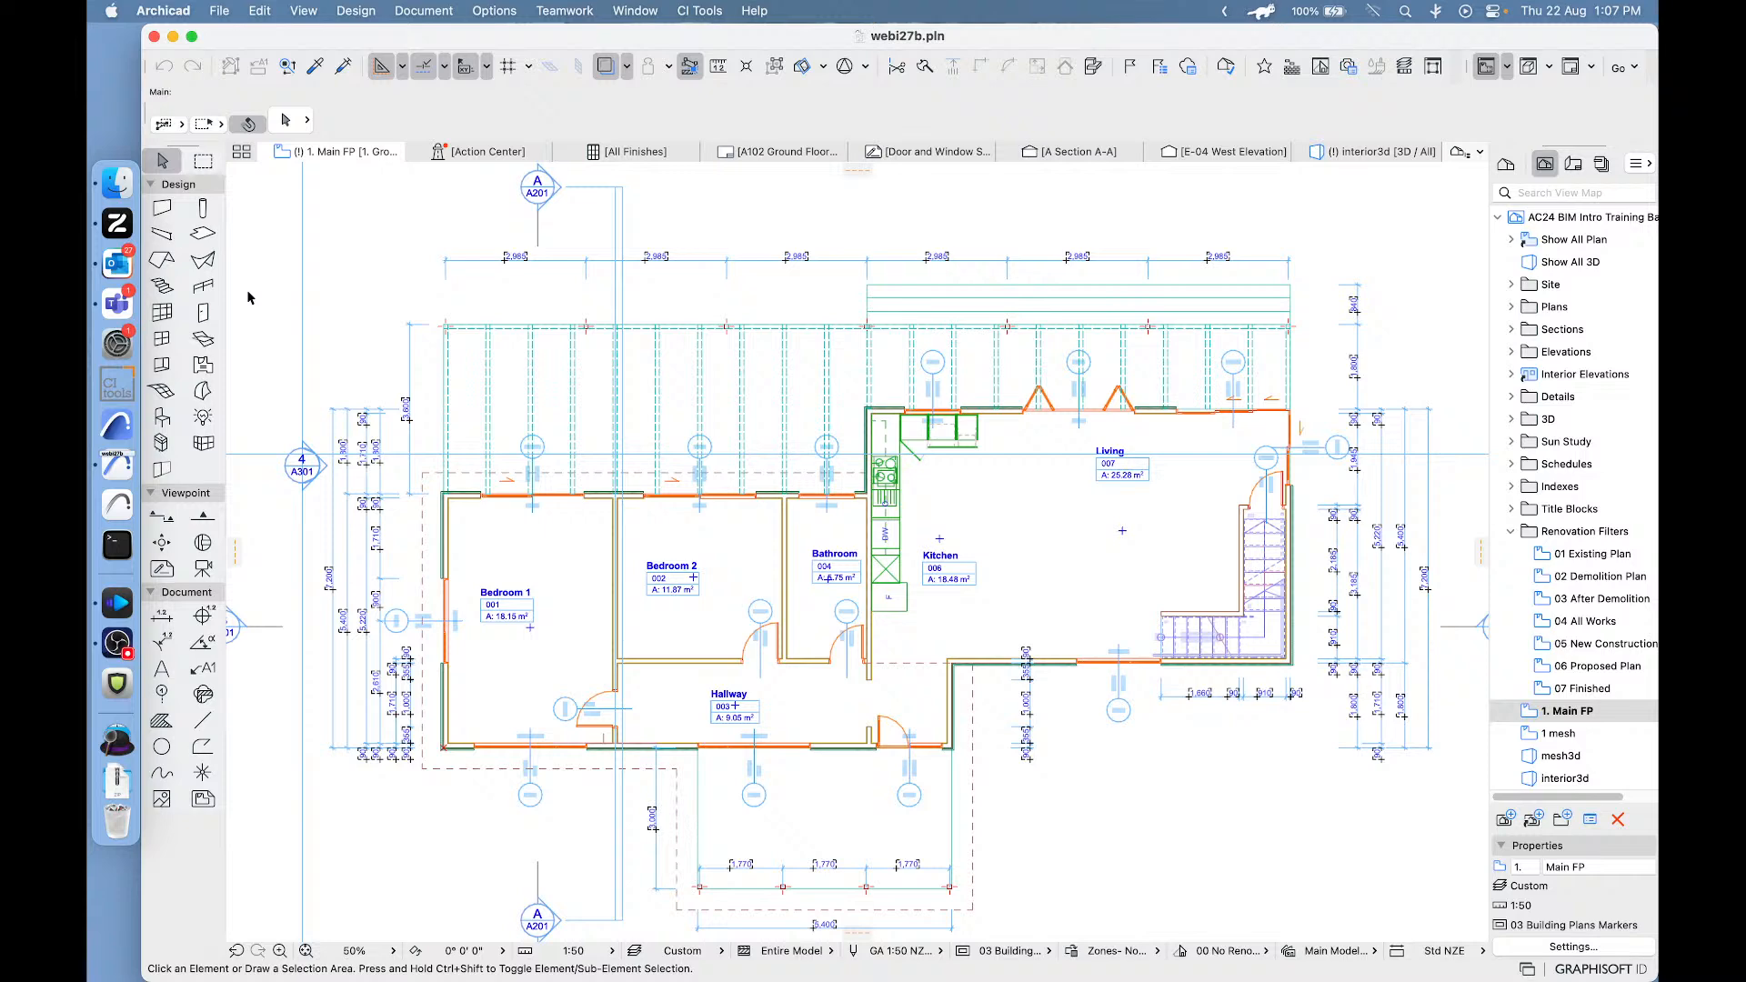
- Quit Microsoft Teams and Outlook, leaving the Archicad floor plan open
{"action": "right_click", "coordinate": [115, 303]}
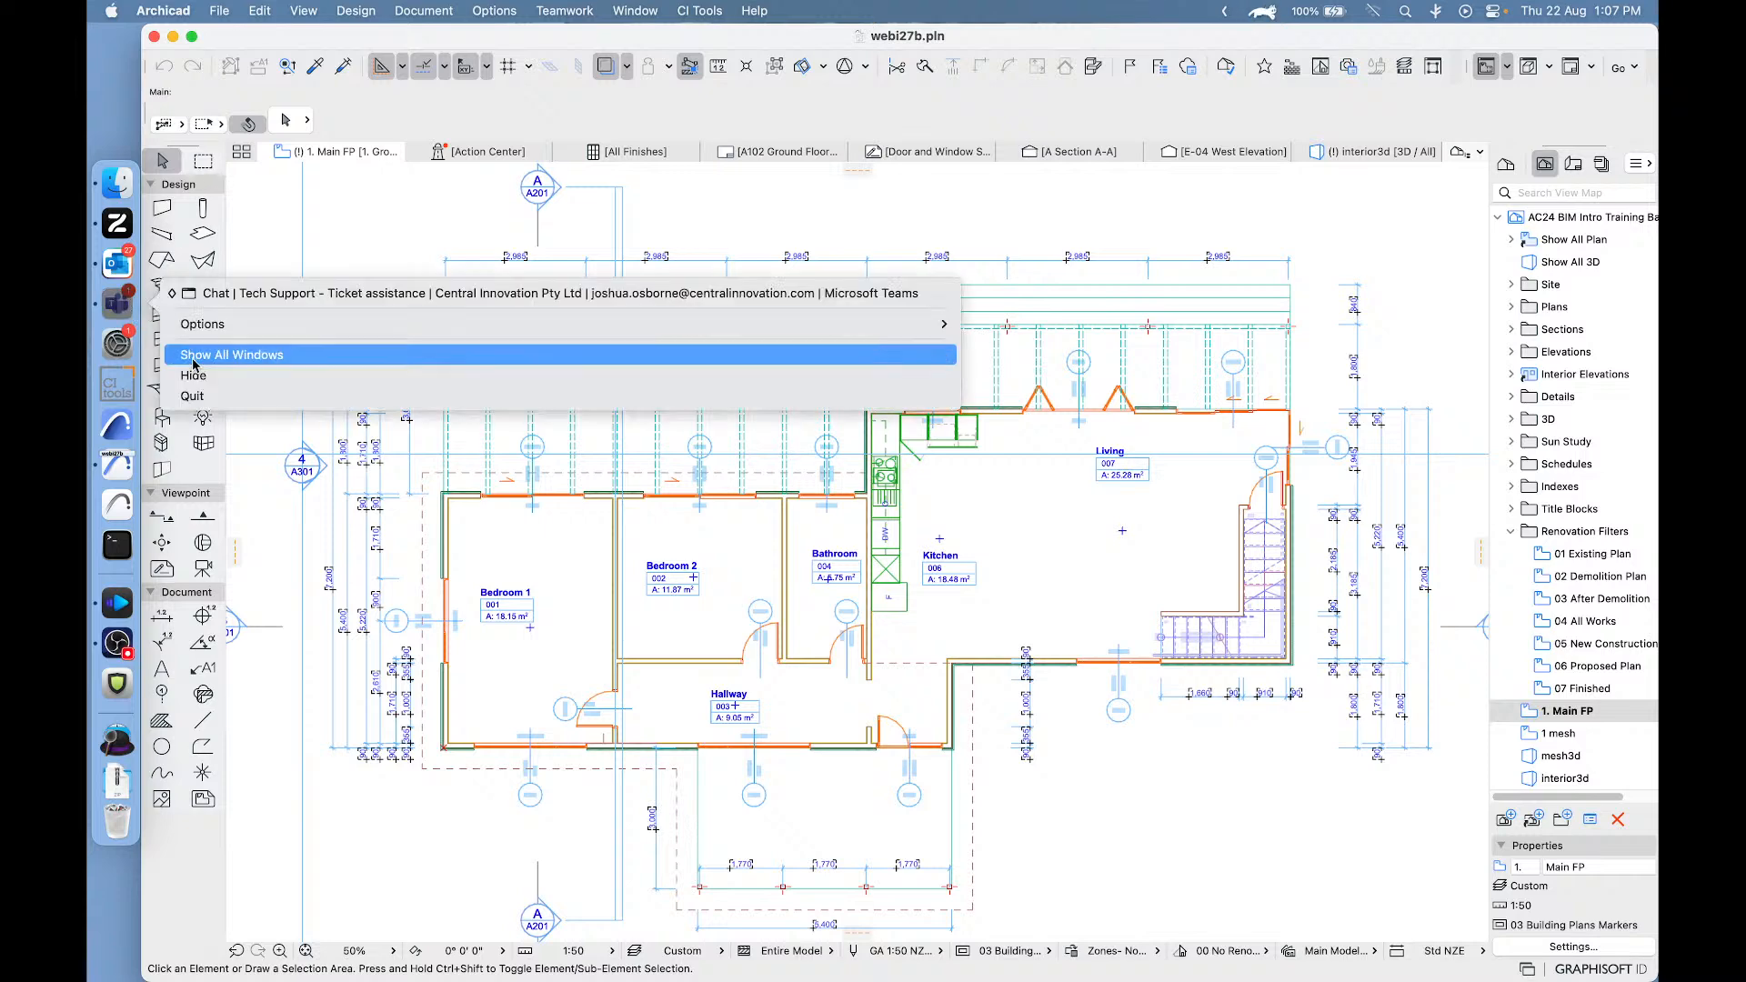
{"action": "left_click", "coordinate": [195, 397]}
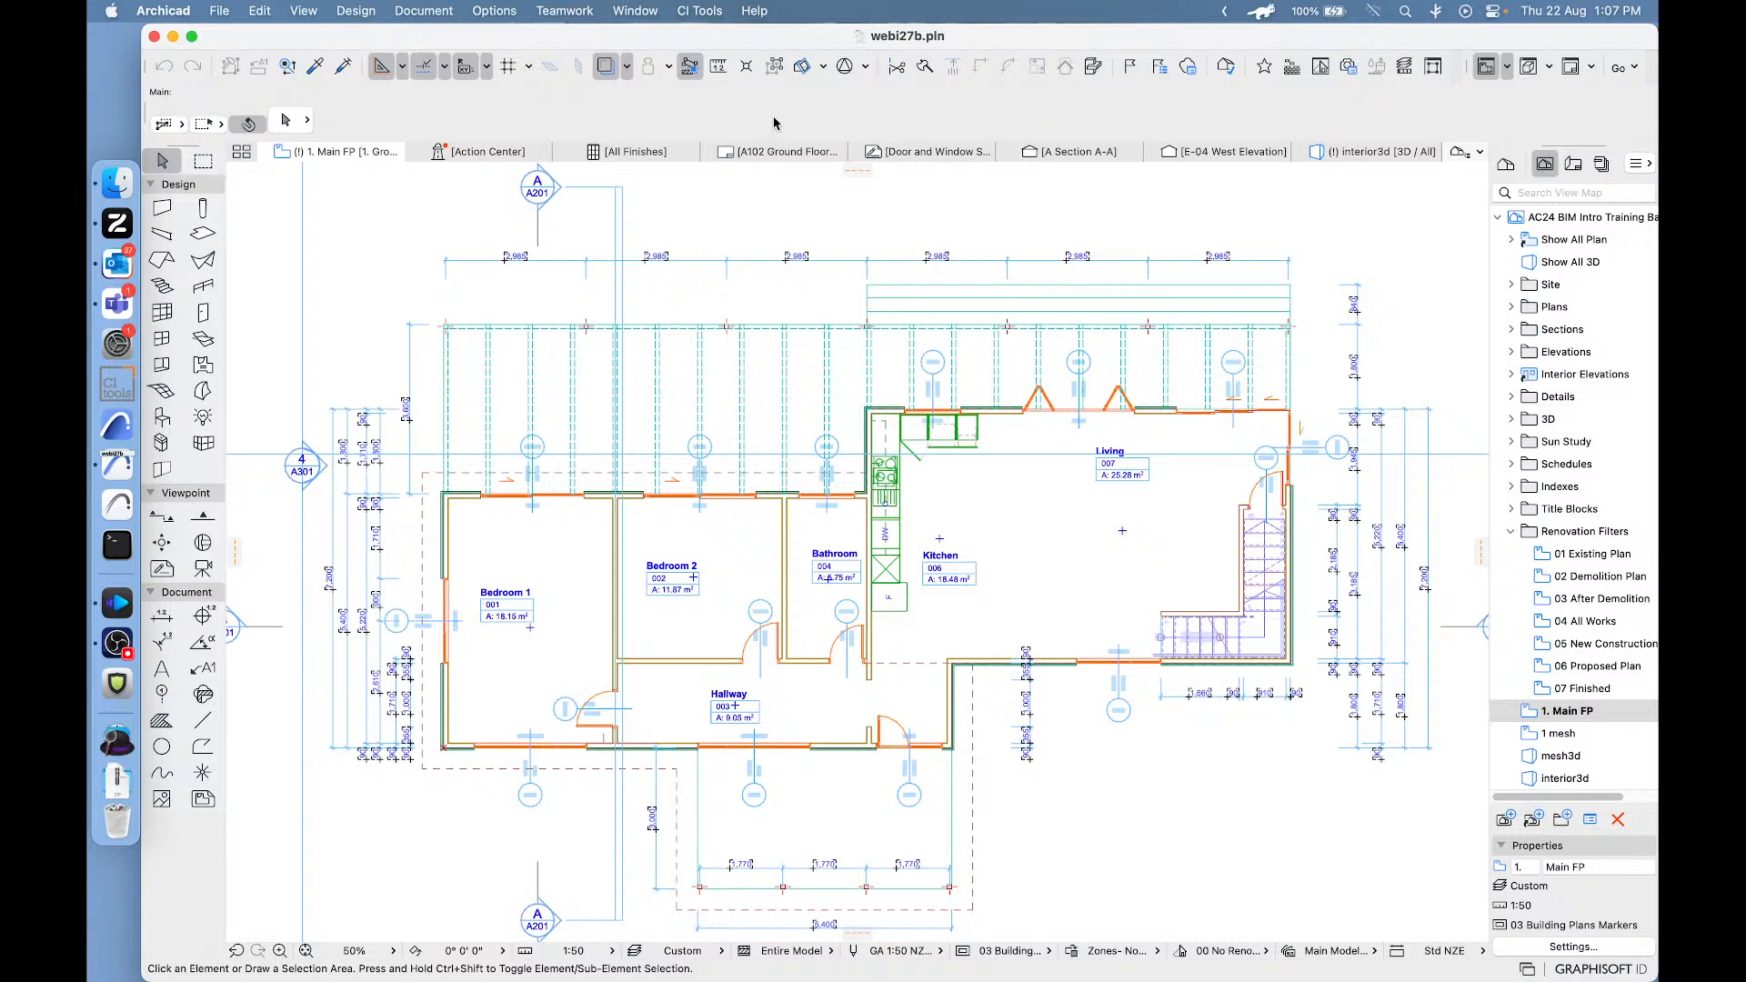
{"action": "right_click", "coordinate": [117, 263]}
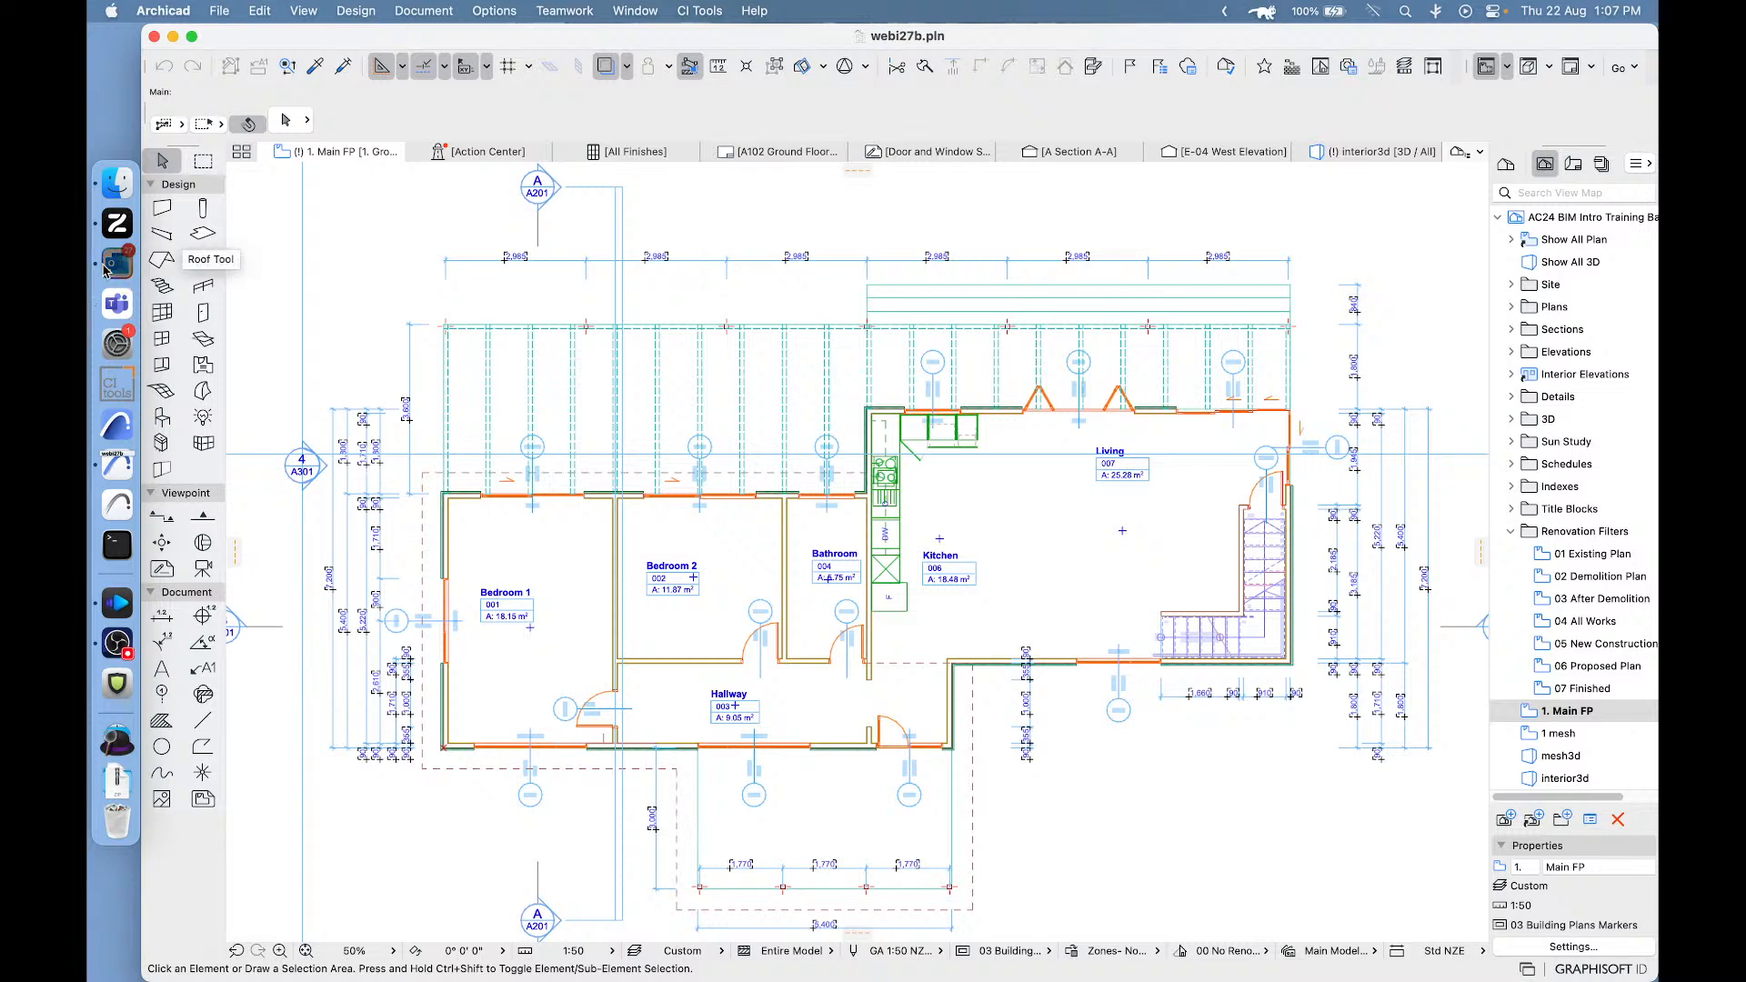
{"action": "left_click", "coordinate": [205, 428]}
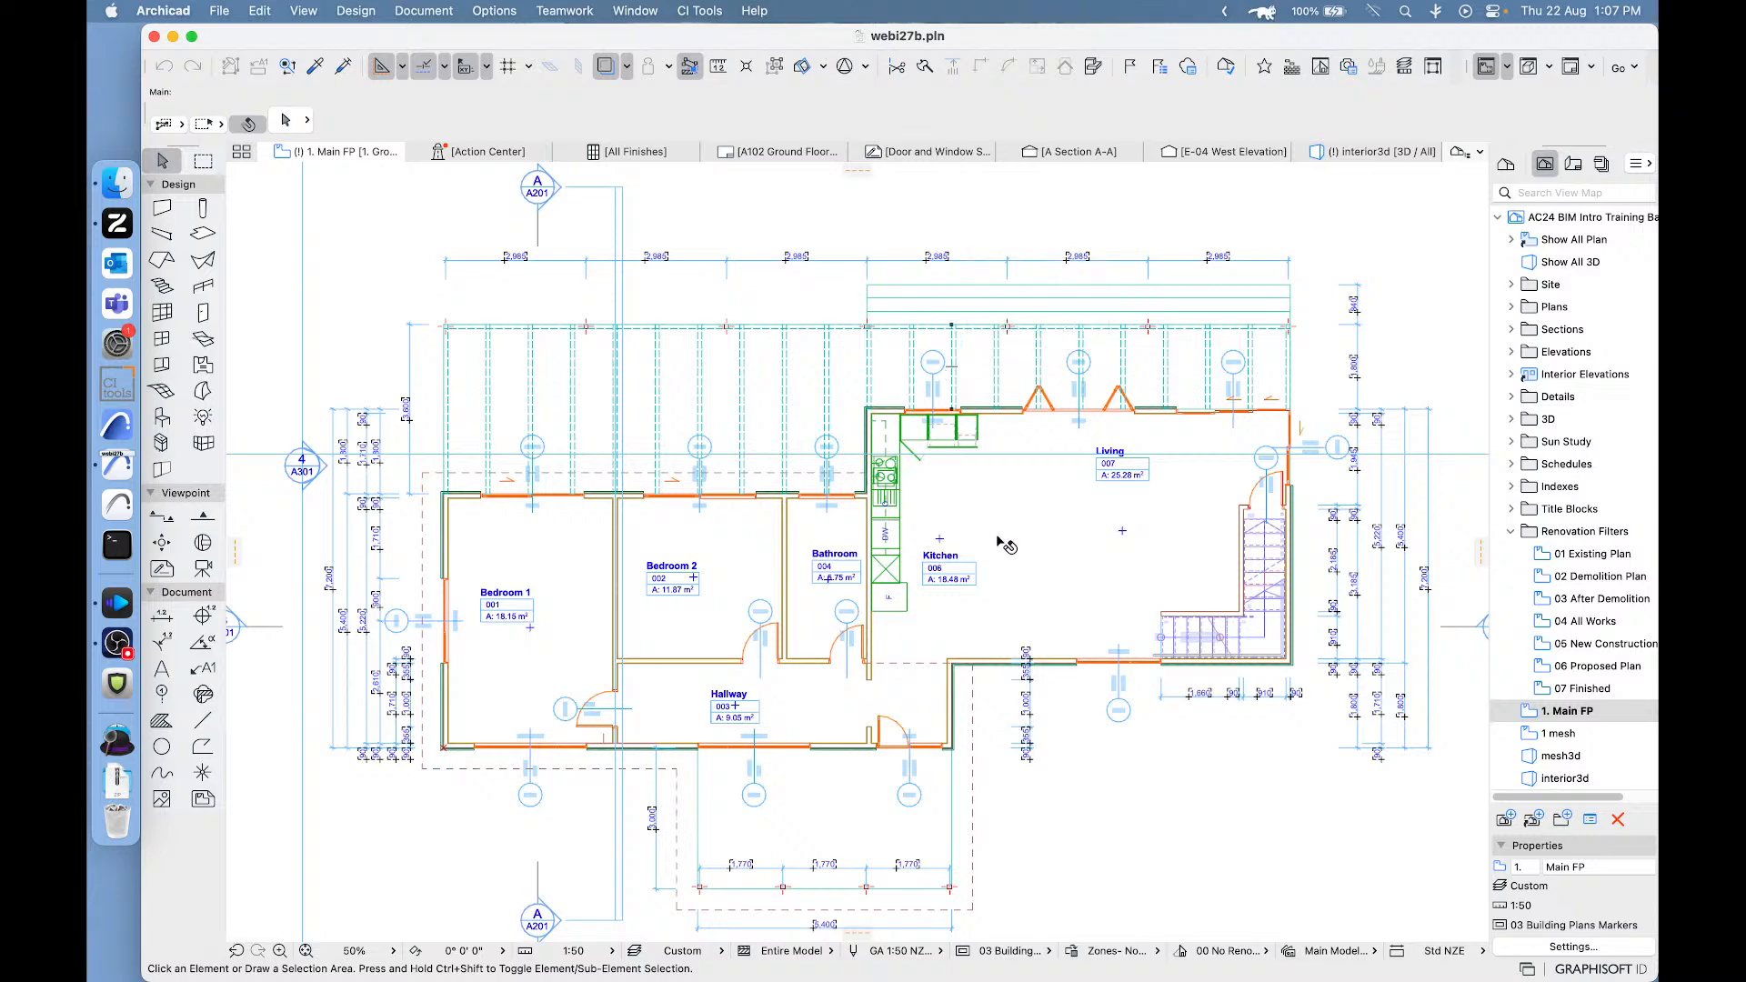
{"action": "middle_click_drag", "start_coordinate": [1000, 540], "coordinate": [986, 518]}
{"action": "mouse_move", "coordinate": [998, 558]}
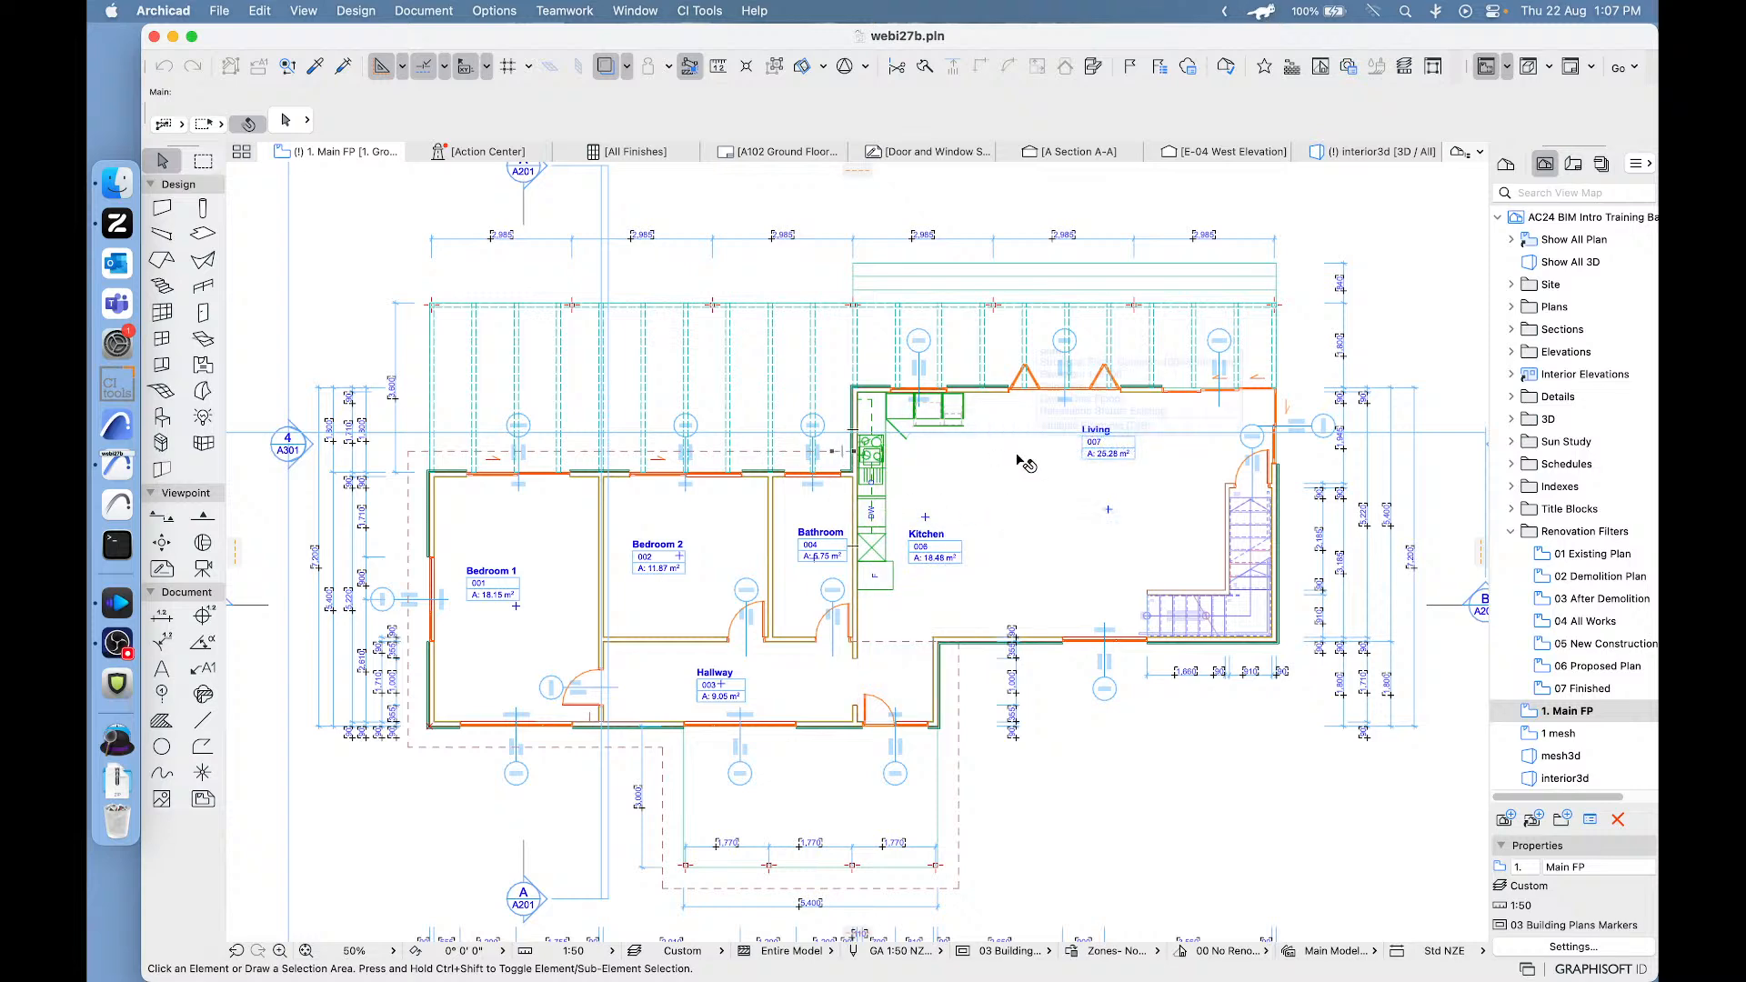
{"action": "mouse_move", "coordinate": [1020, 461]}
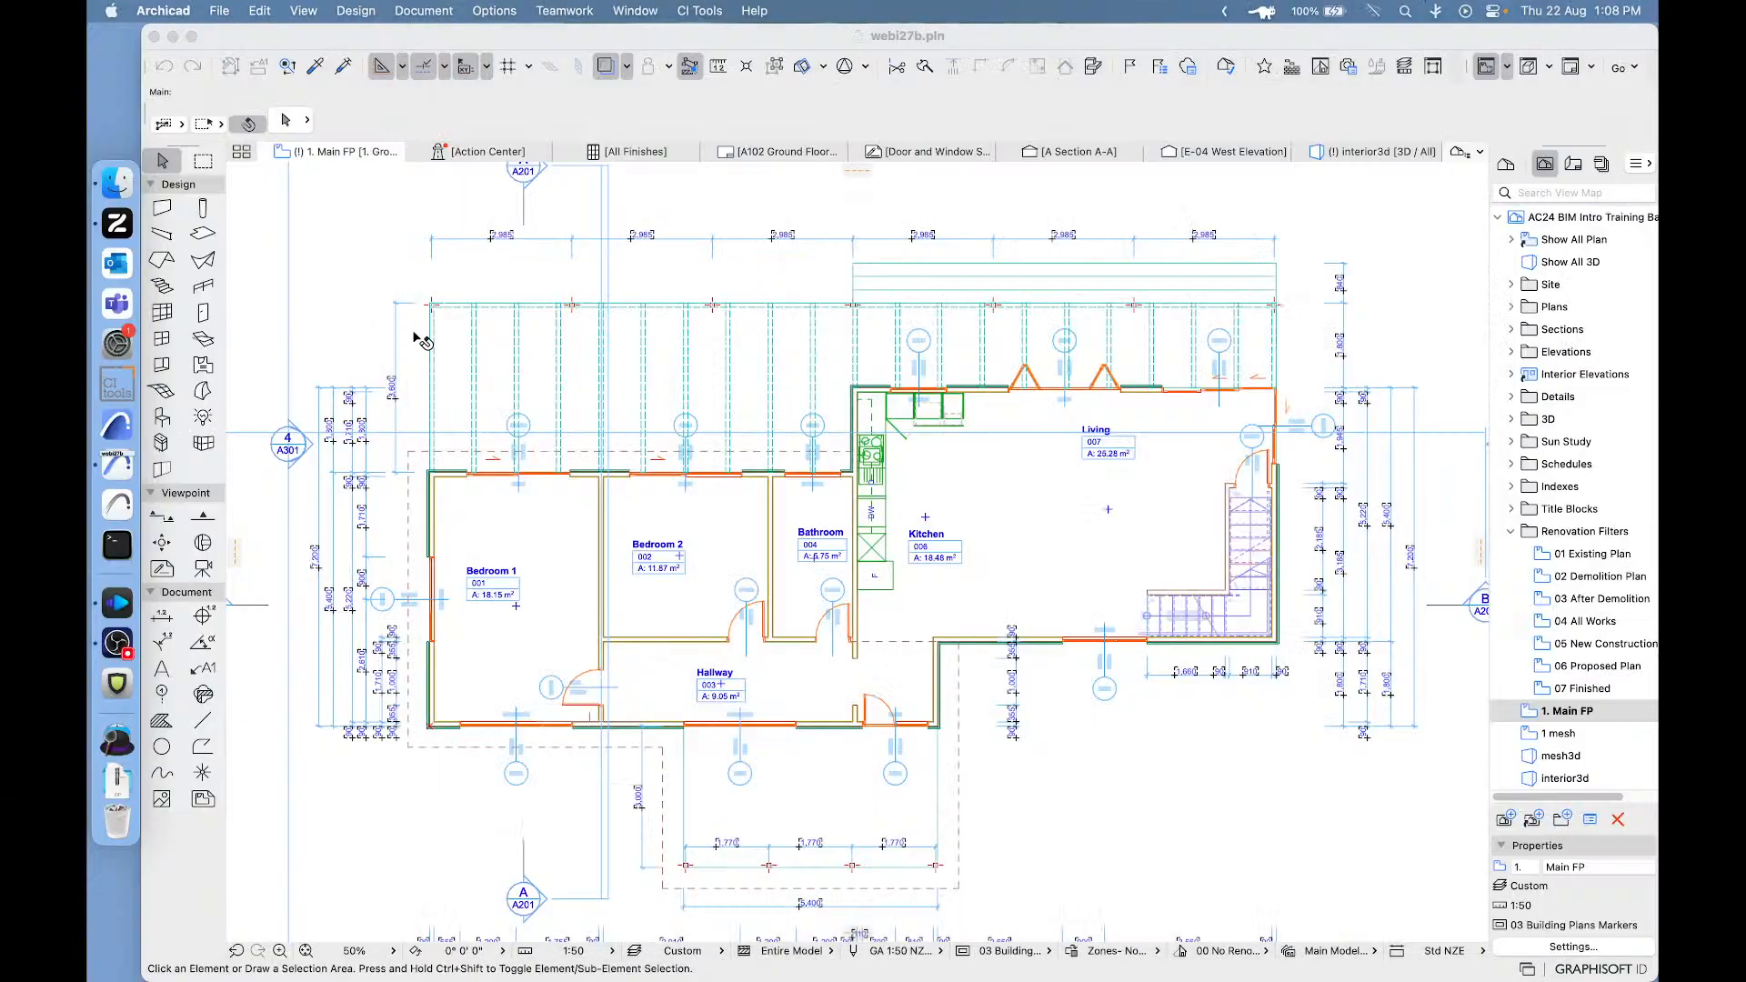
{"action": "left_click", "coordinate": [508, 375]}
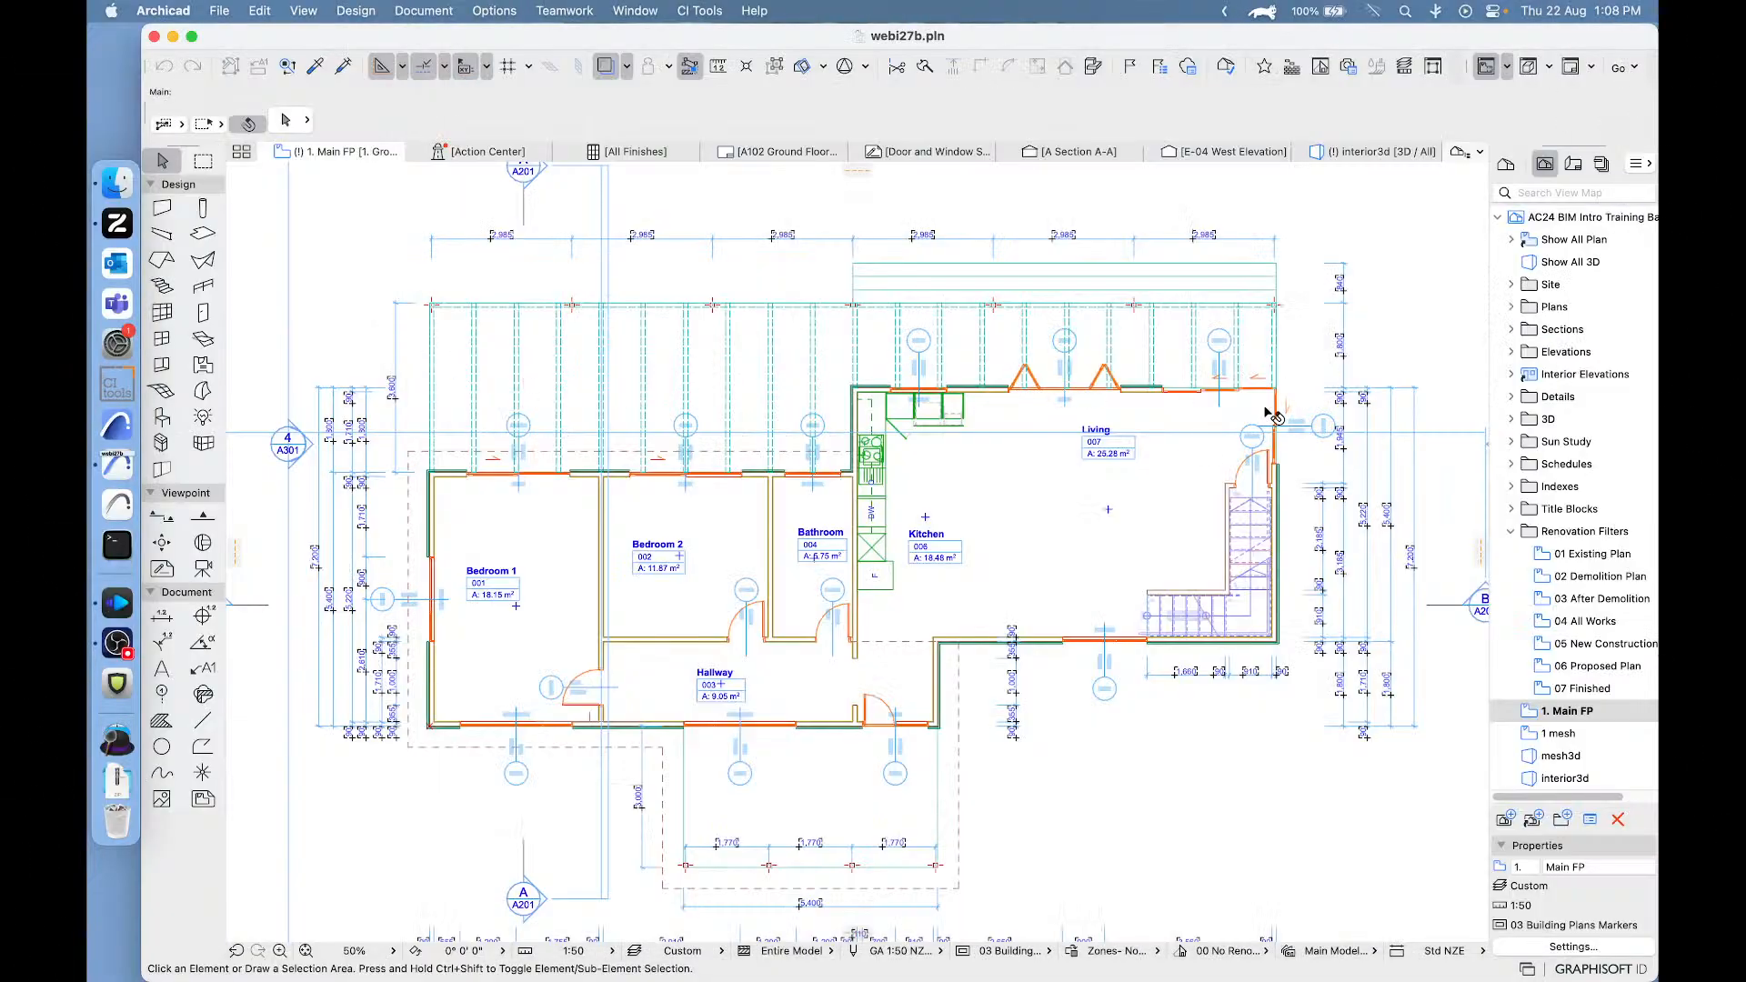
- Delete window 1-02 from the exterior wall on the lower side of the Kitchen and Living area
{"action": "scroll", "coordinate": [1219, 421], "scroll_direction": "up", "scroll_amount": 5}
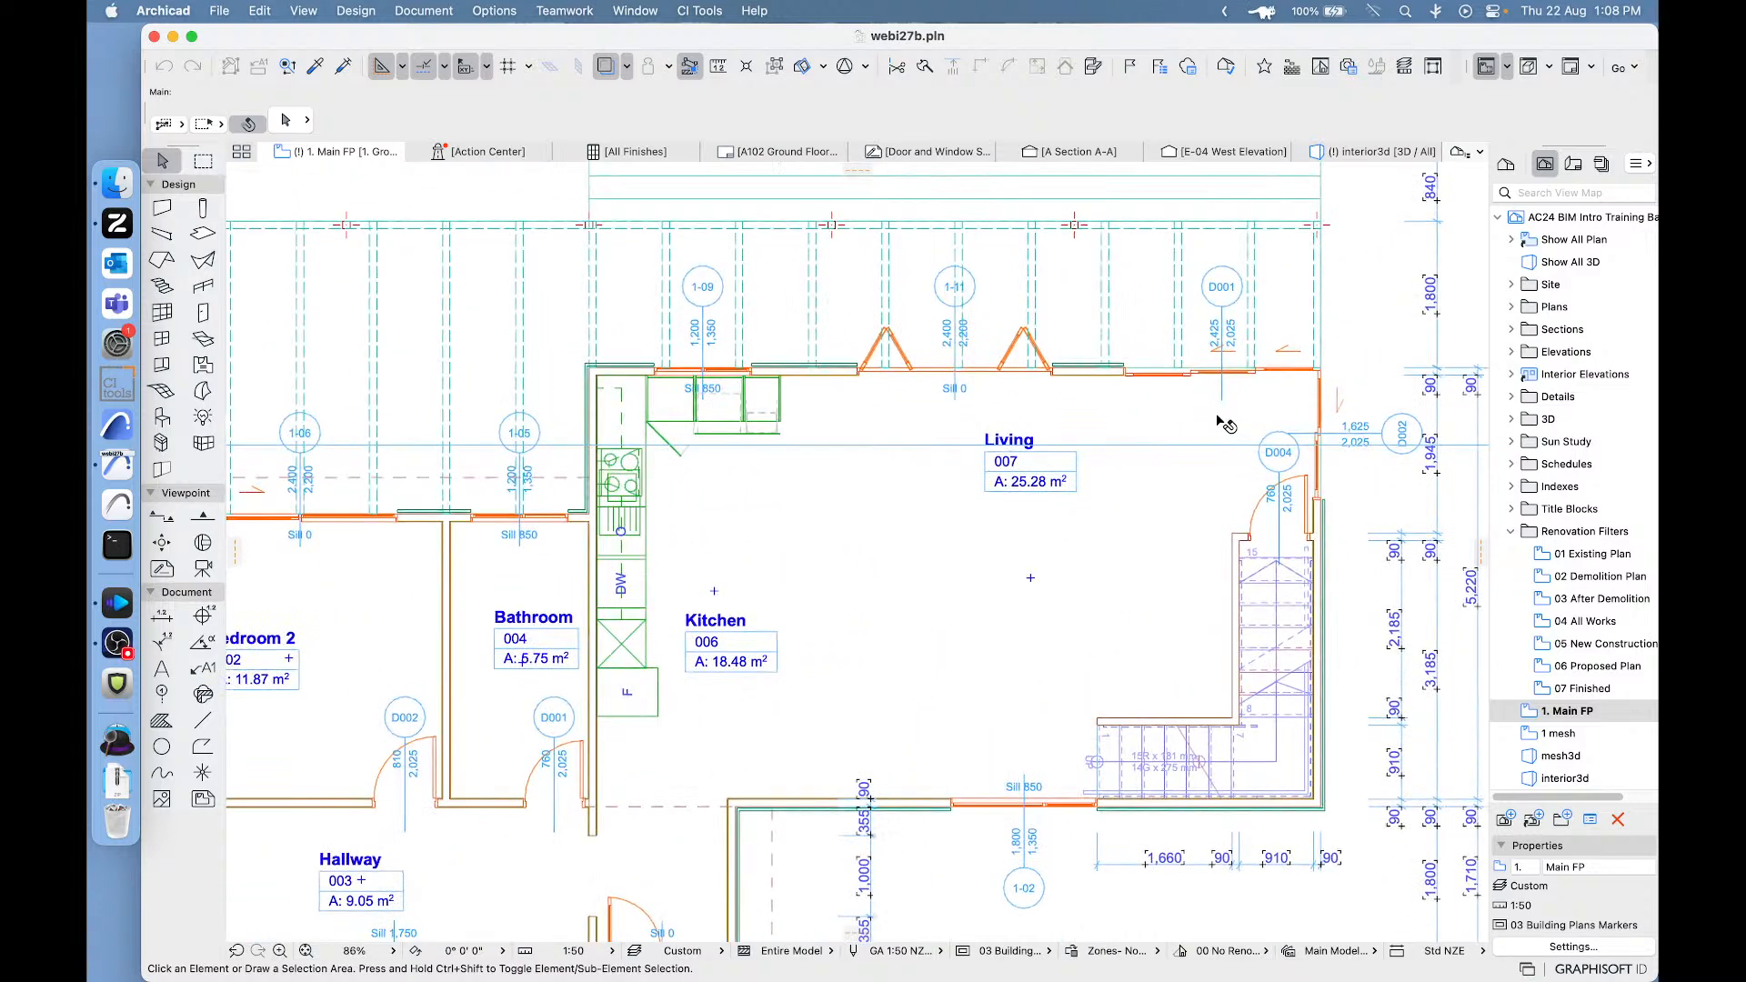
{"action": "middle_click_drag", "start_coordinate": [1218, 421], "coordinate": [1064, 275]}
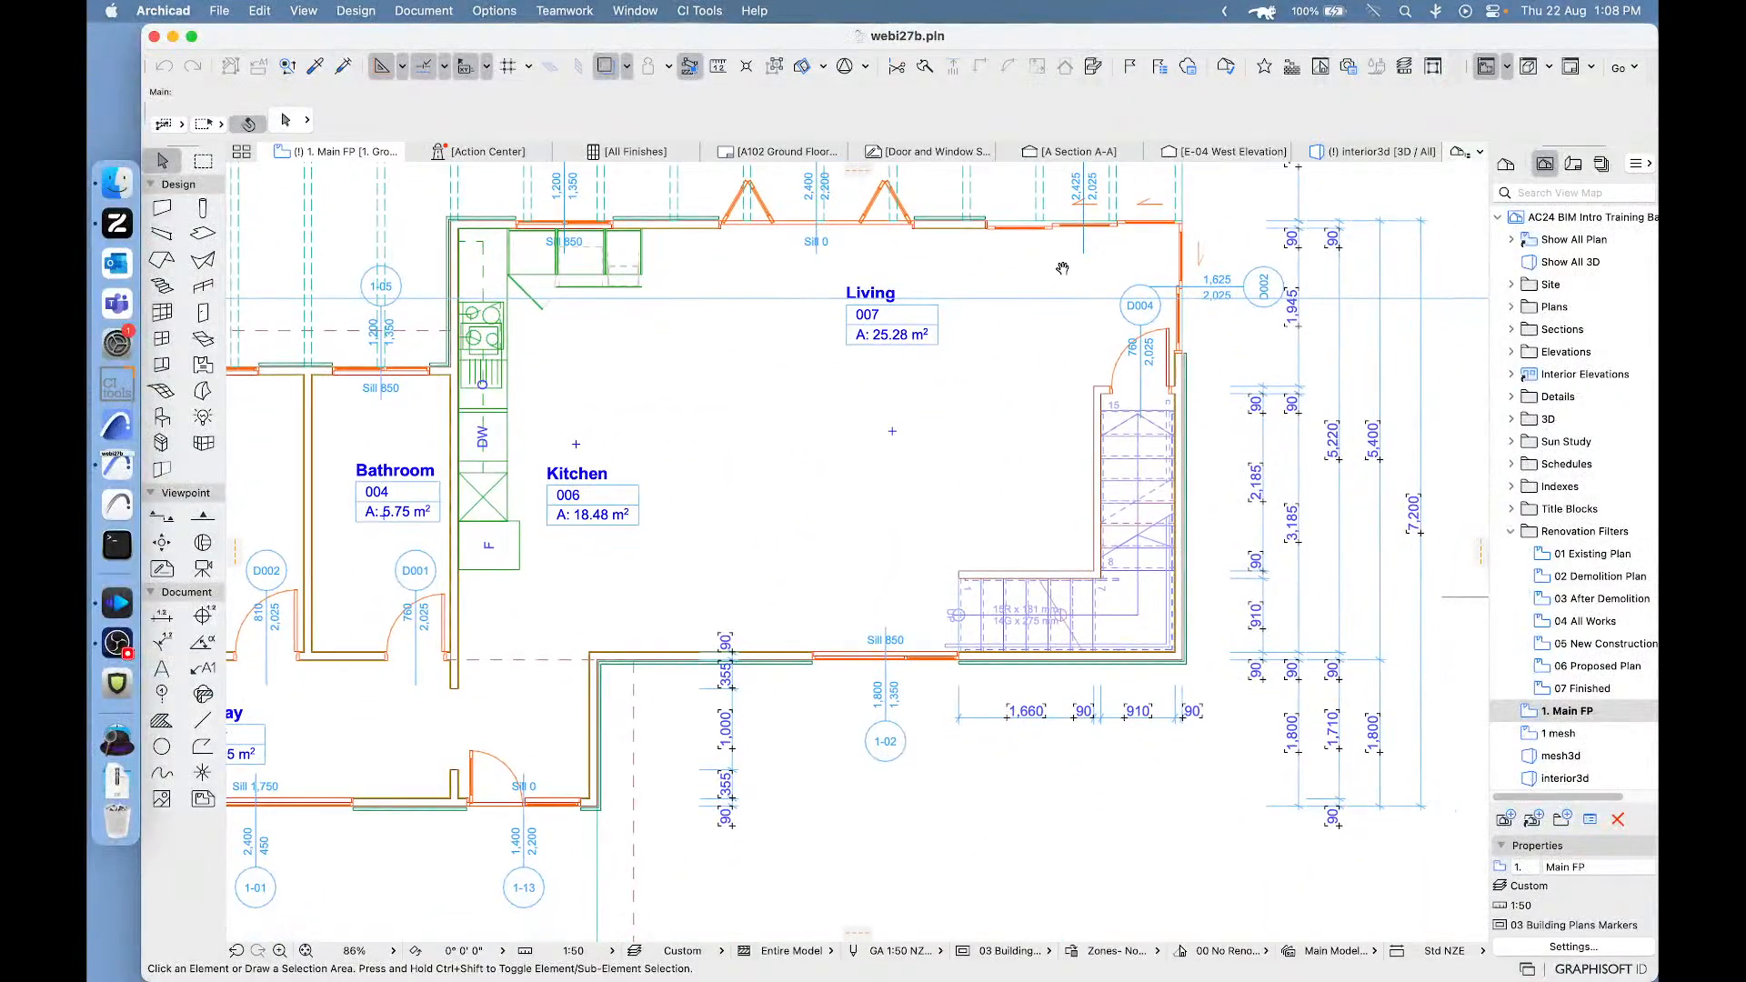
{"action": "middle_click_drag", "start_coordinate": [891, 558], "coordinate": [966, 506]}
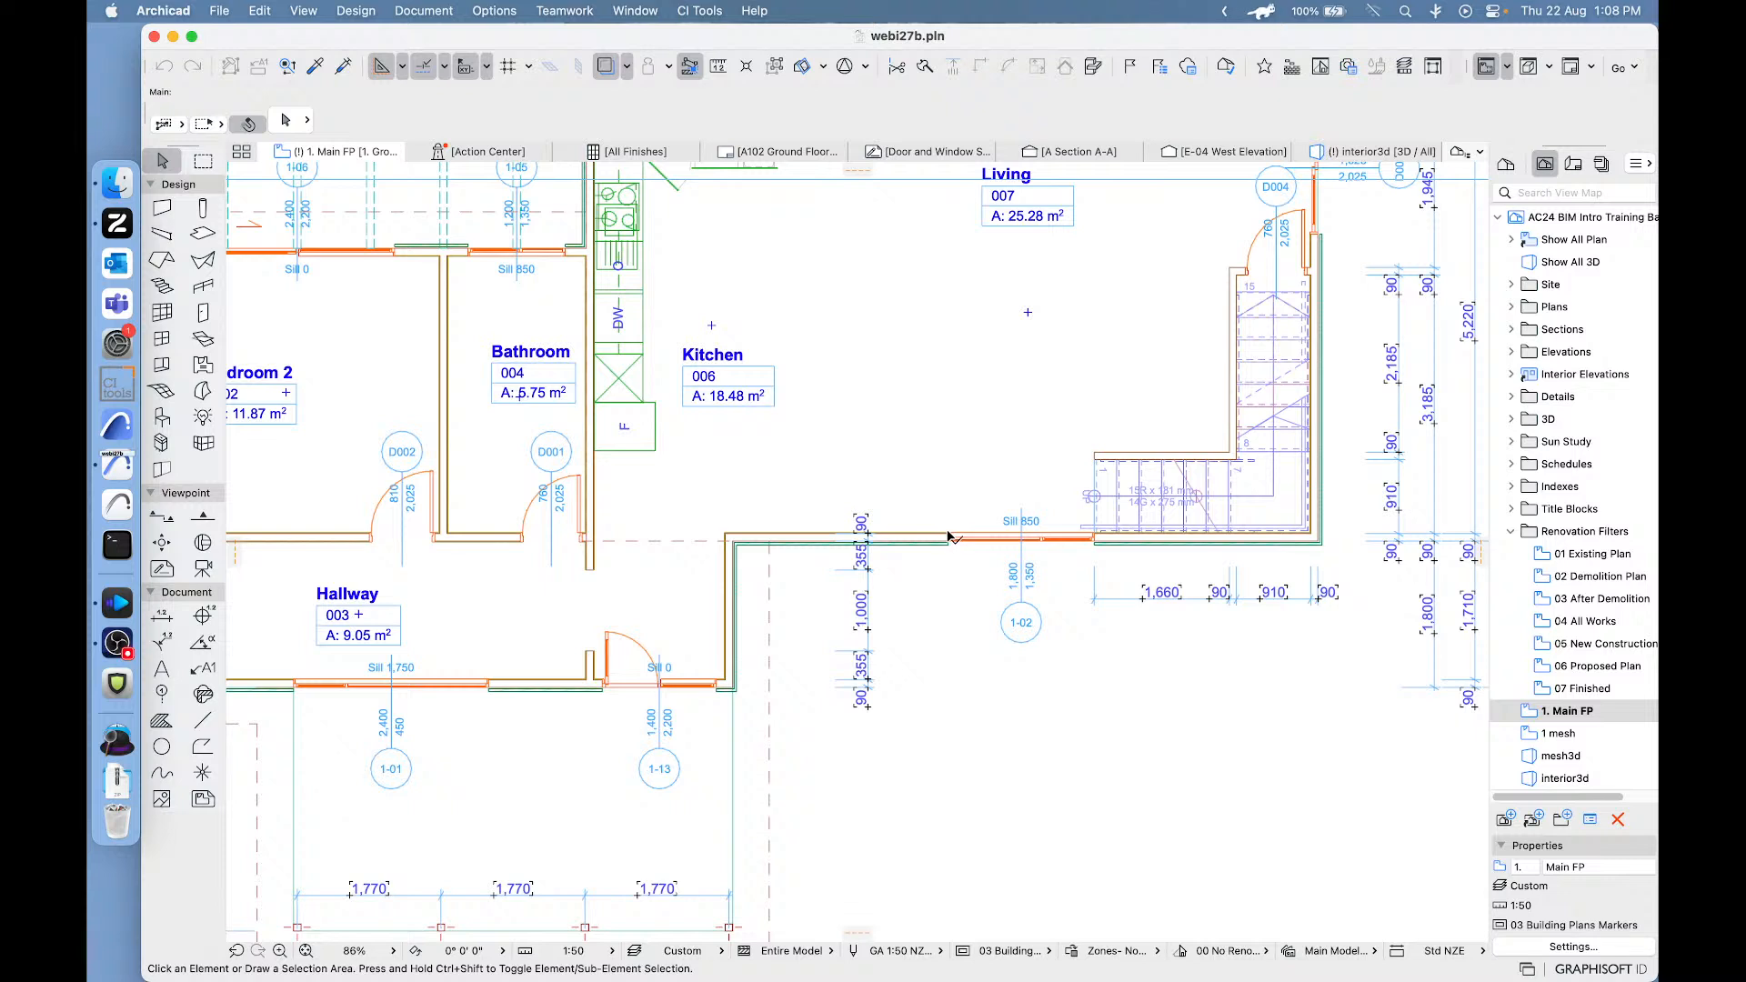
{"action": "left_click", "coordinate": [953, 537]}
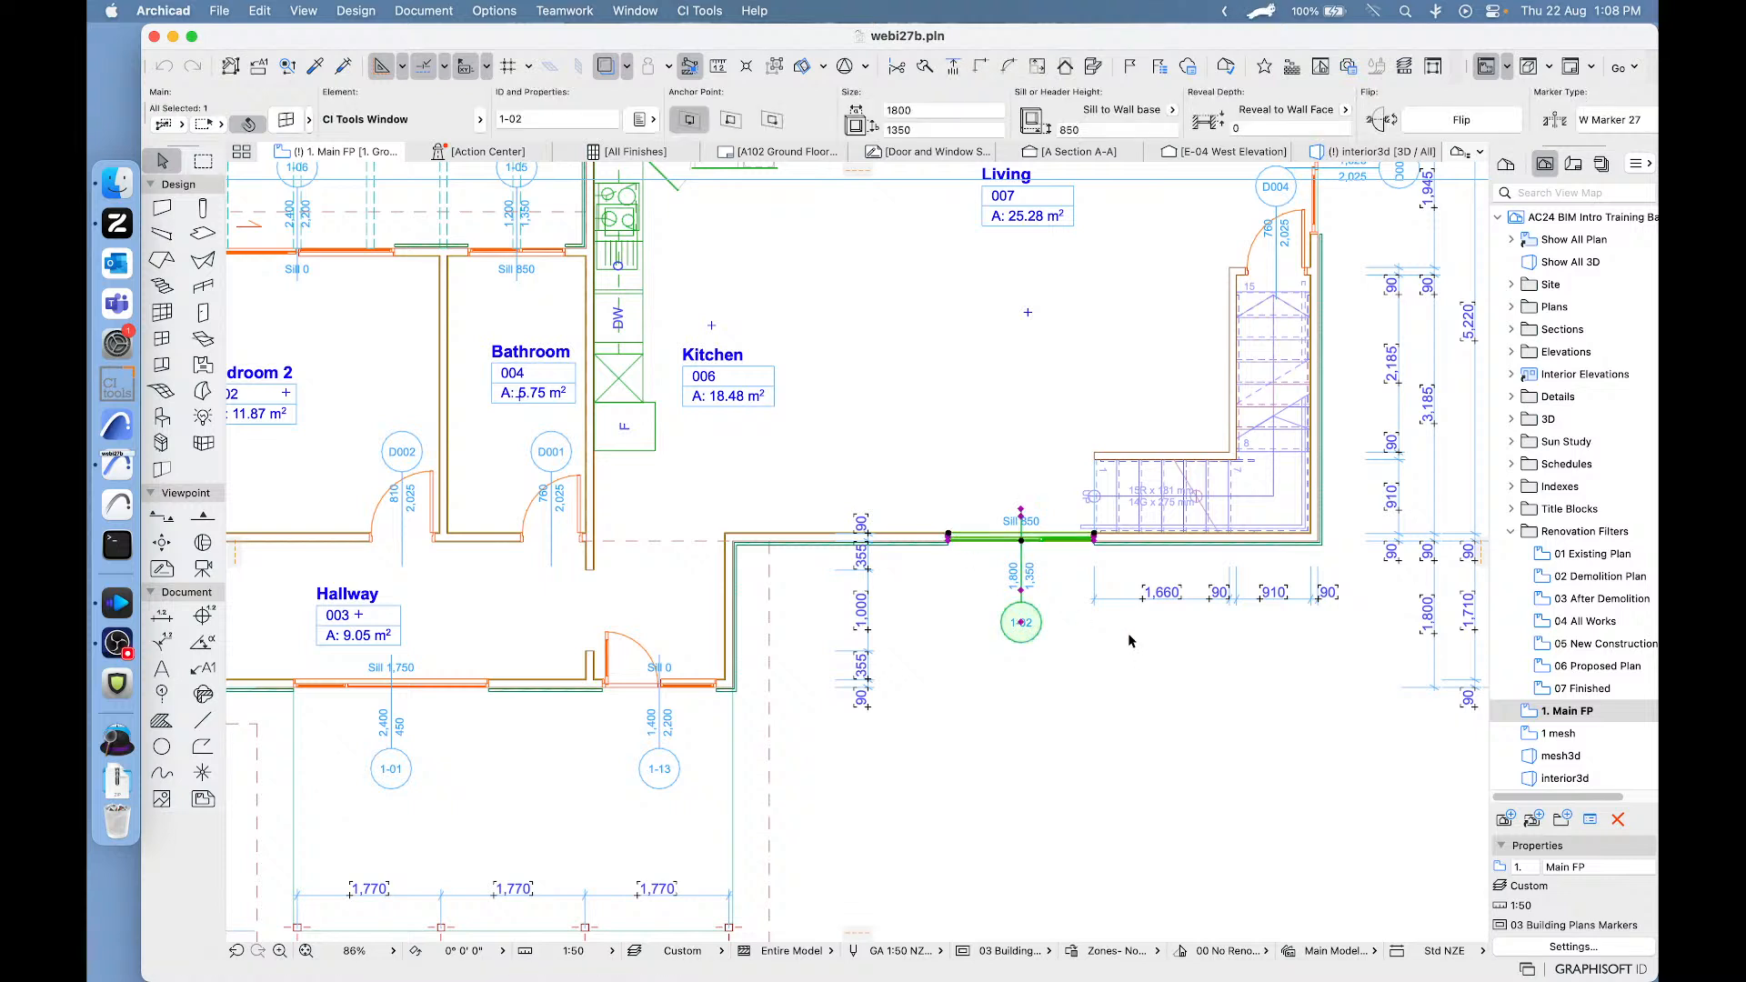
{"action": "key", "text": "Delete"}
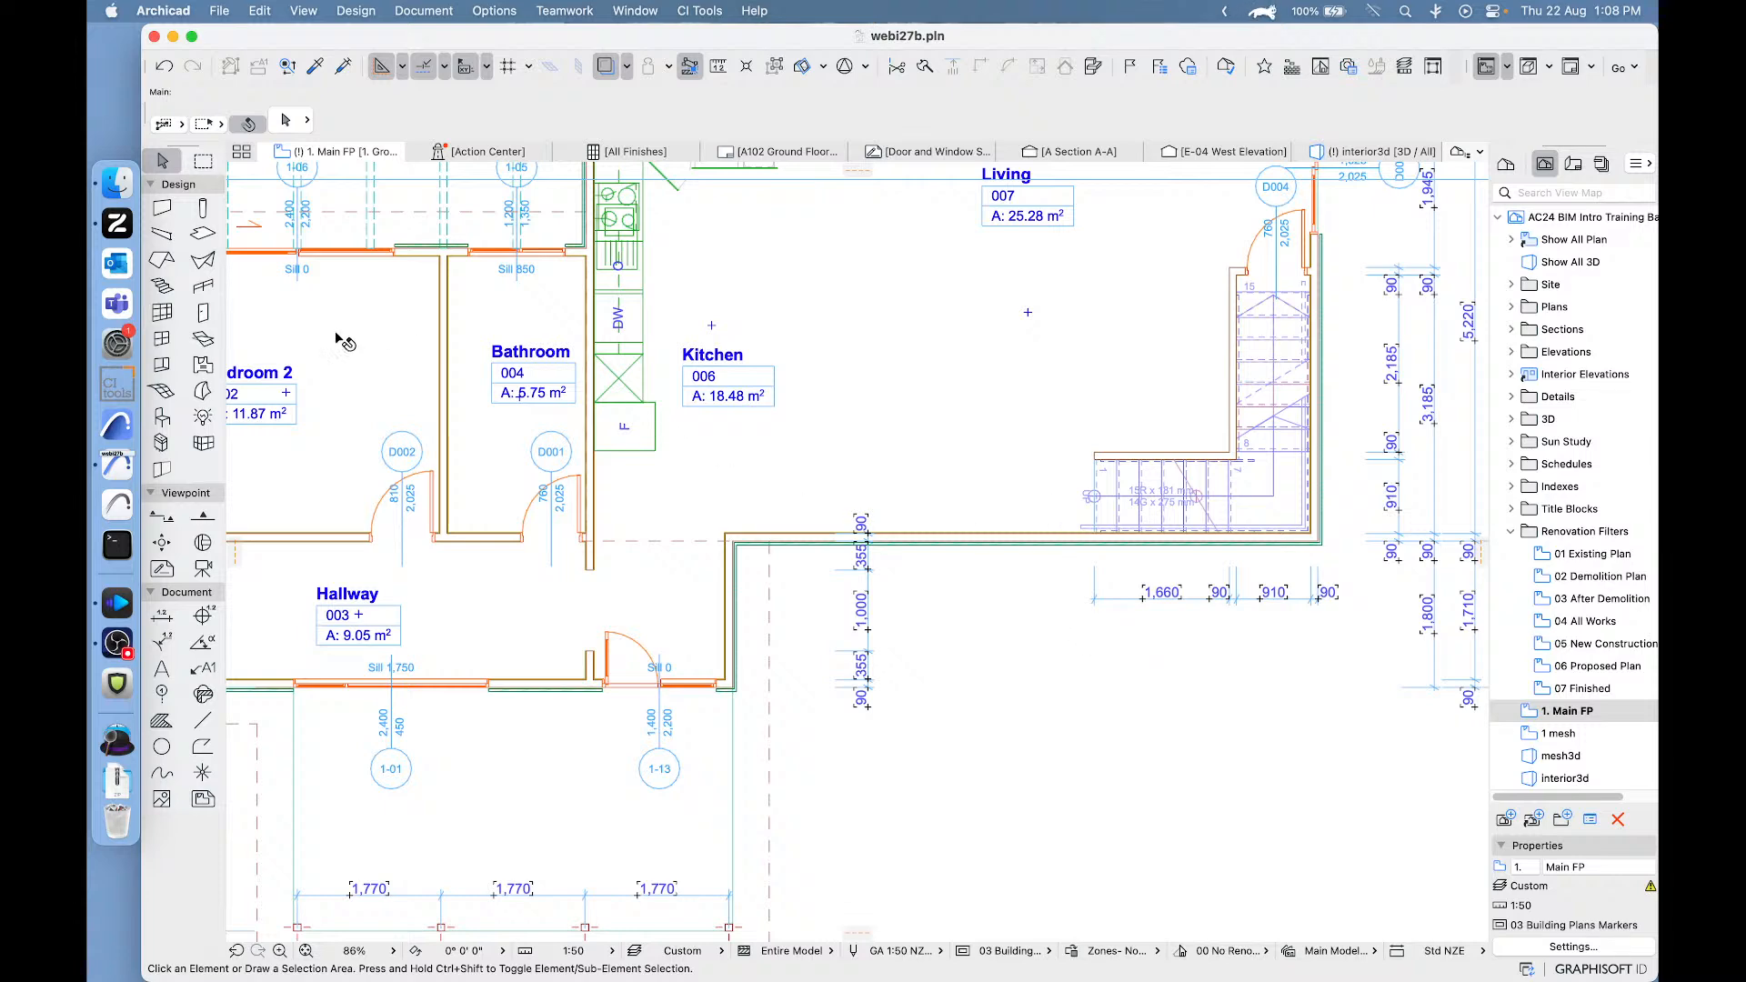
- Reset the door default to the single-leaf CI Tools Door, 840 × 2025, and place it opening outward in the Kitchen's lower exterior wall
{"action": "left_click", "coordinate": [203, 314]}
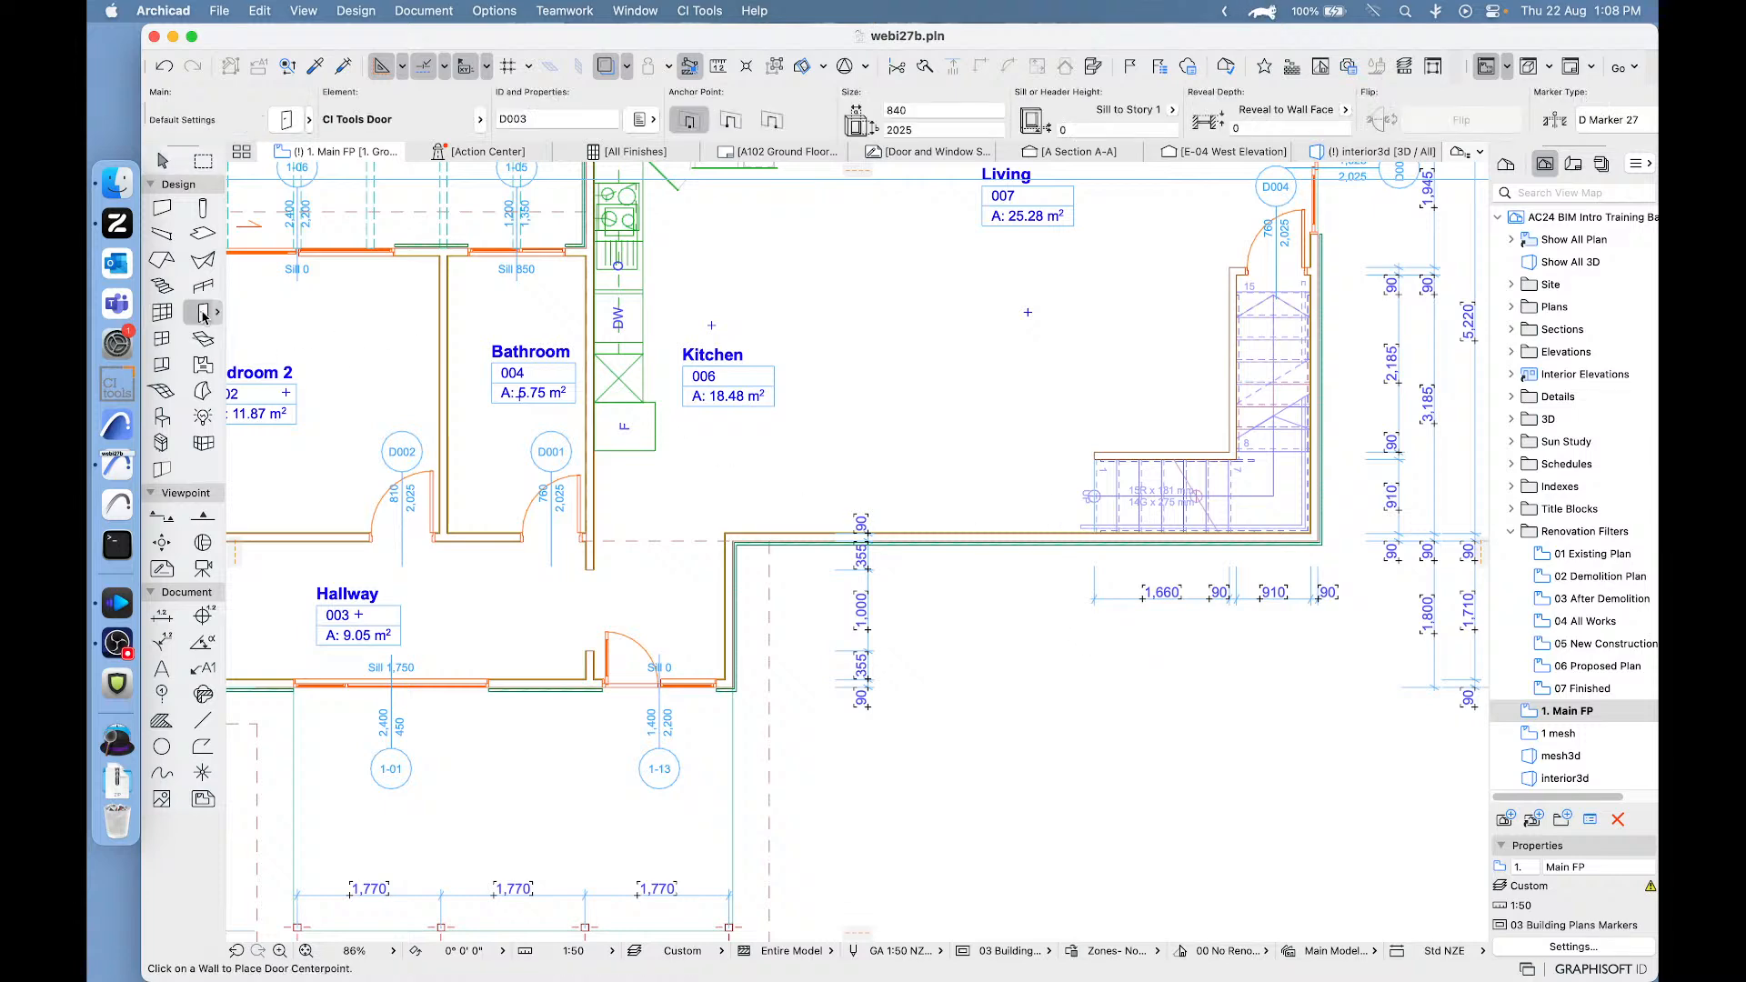
{"action": "double_click", "coordinate": [203, 314]}
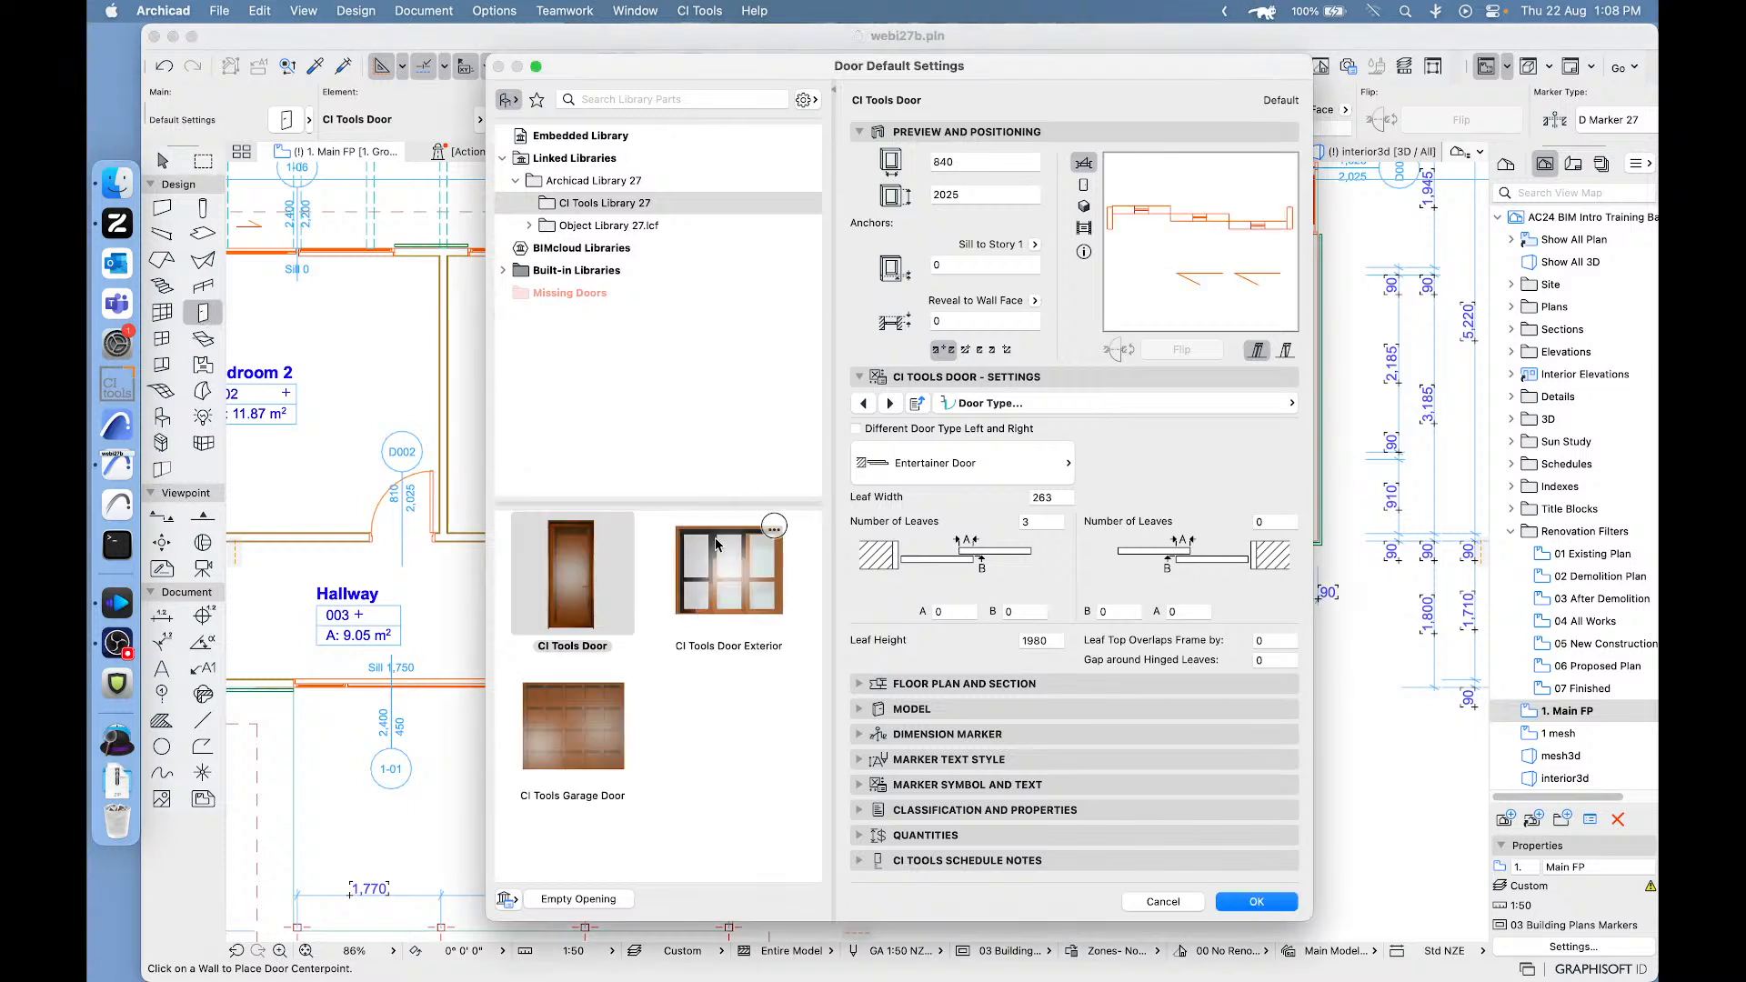
{"action": "left_click", "coordinate": [706, 597]}
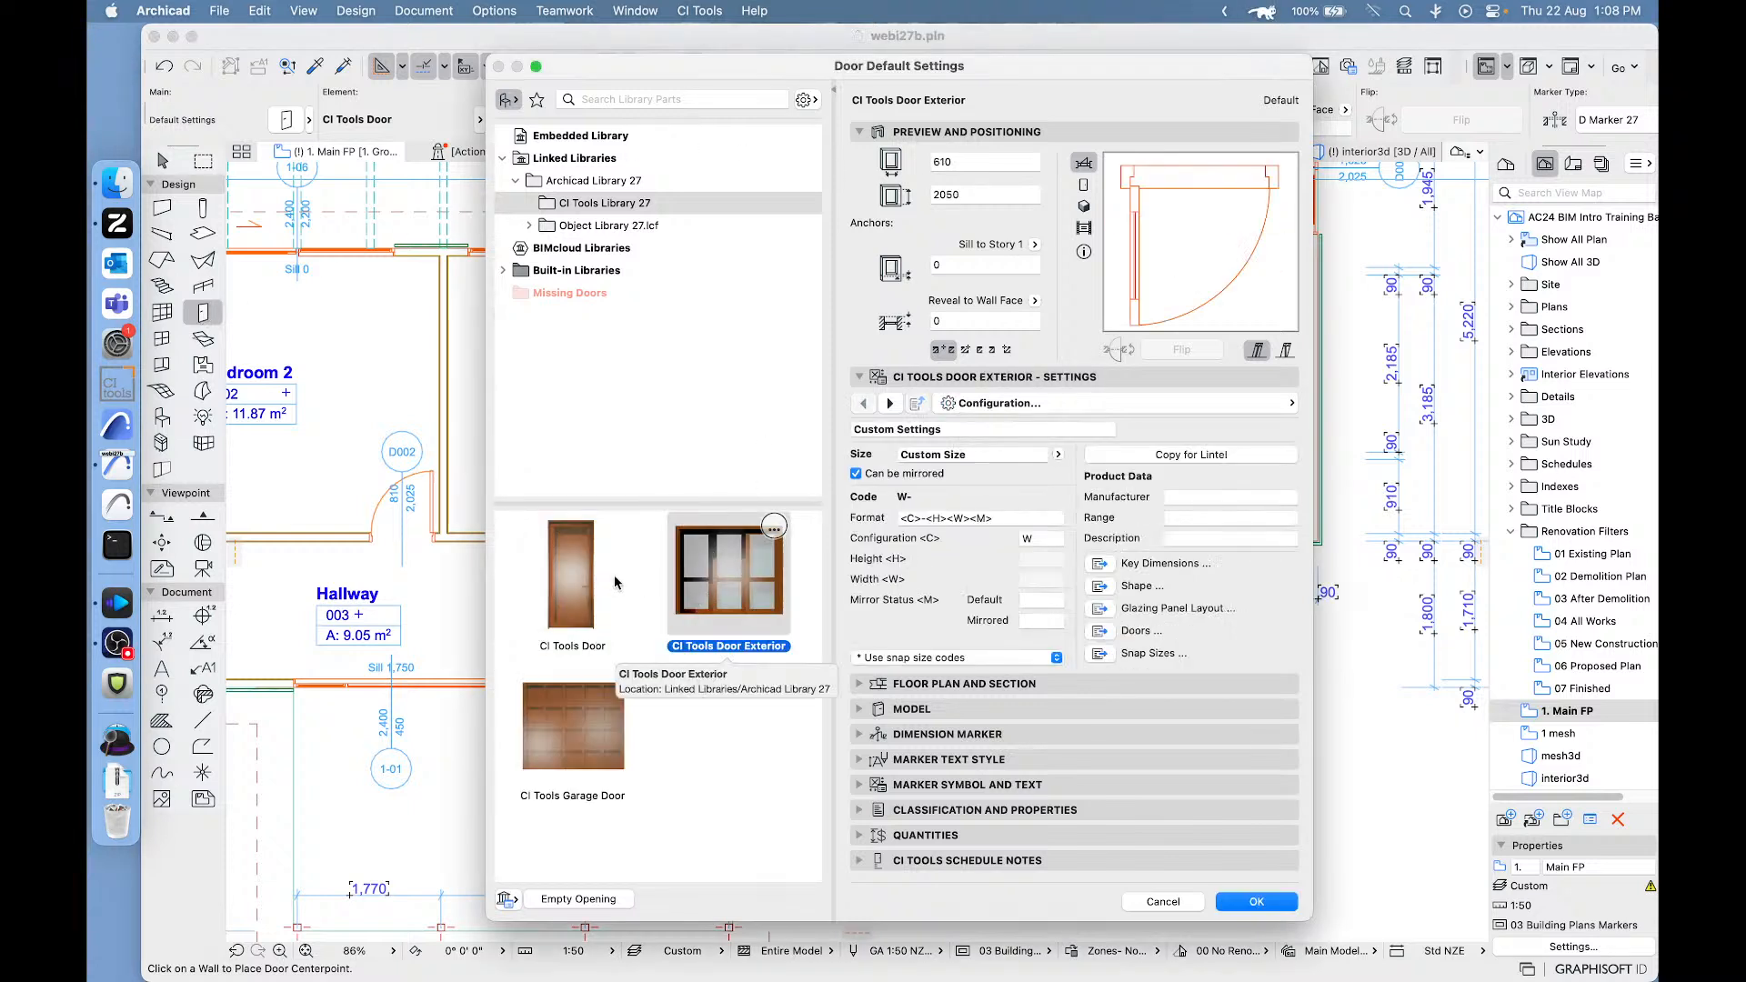
{"action": "left_click", "coordinate": [563, 575]}
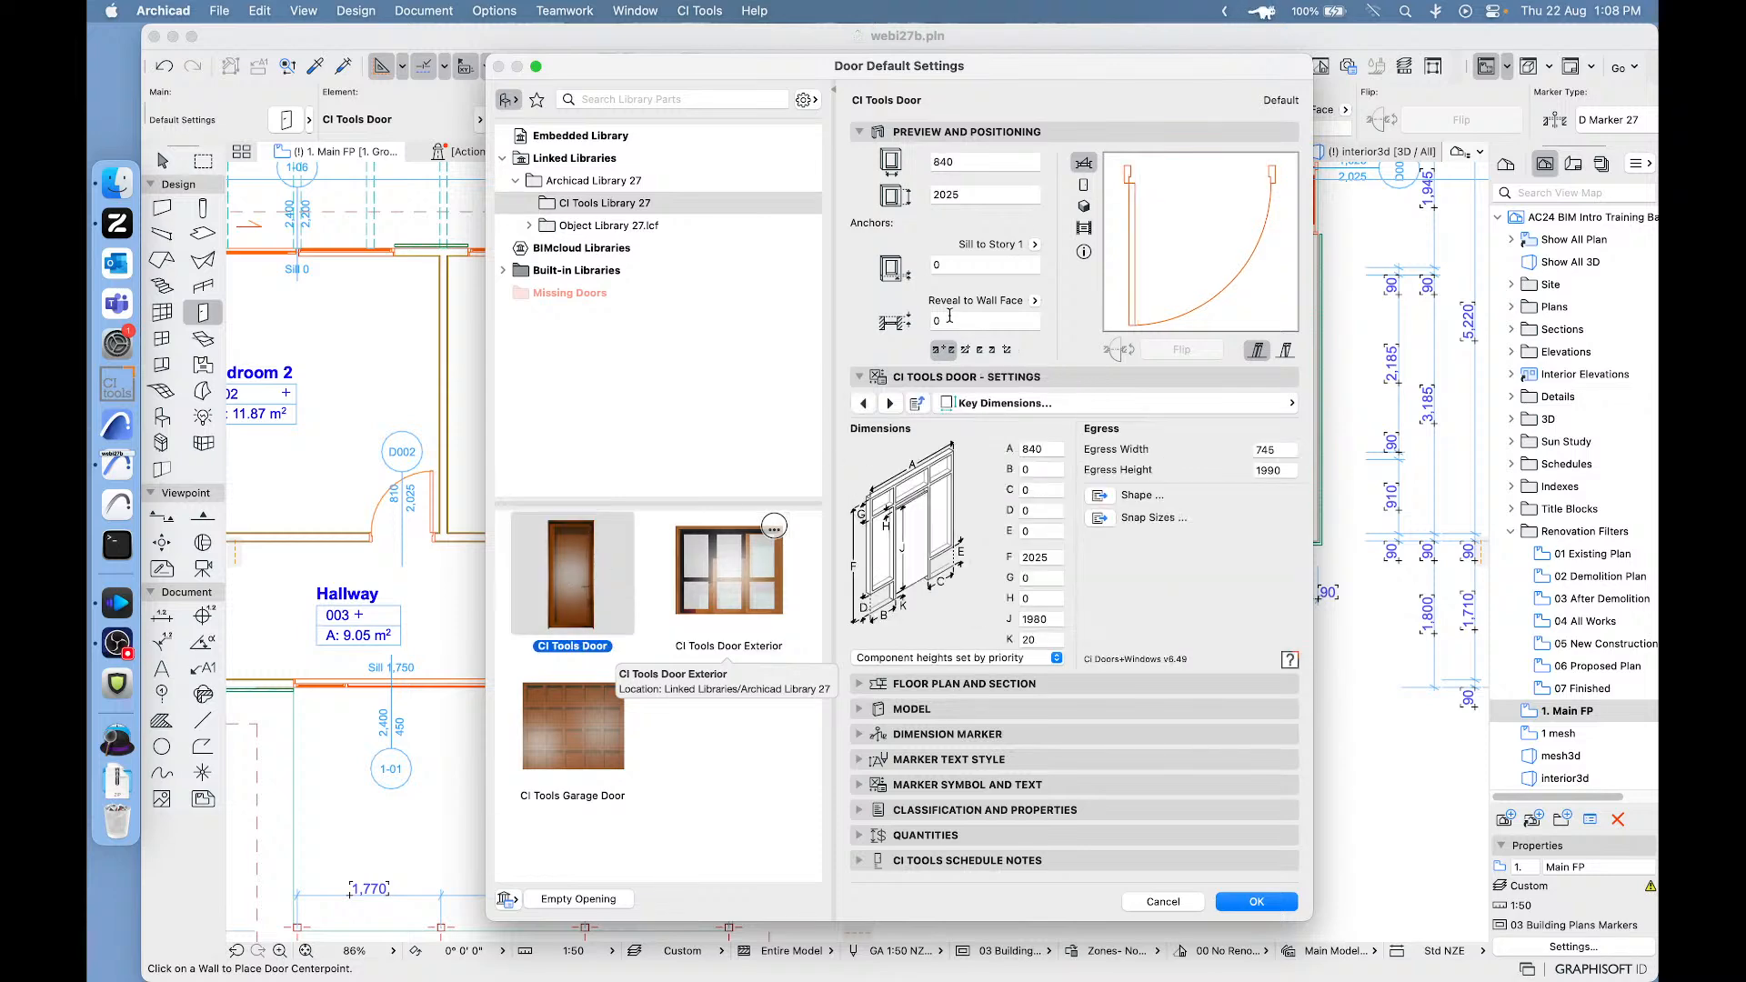
{"action": "left_click", "coordinate": [1084, 207]}
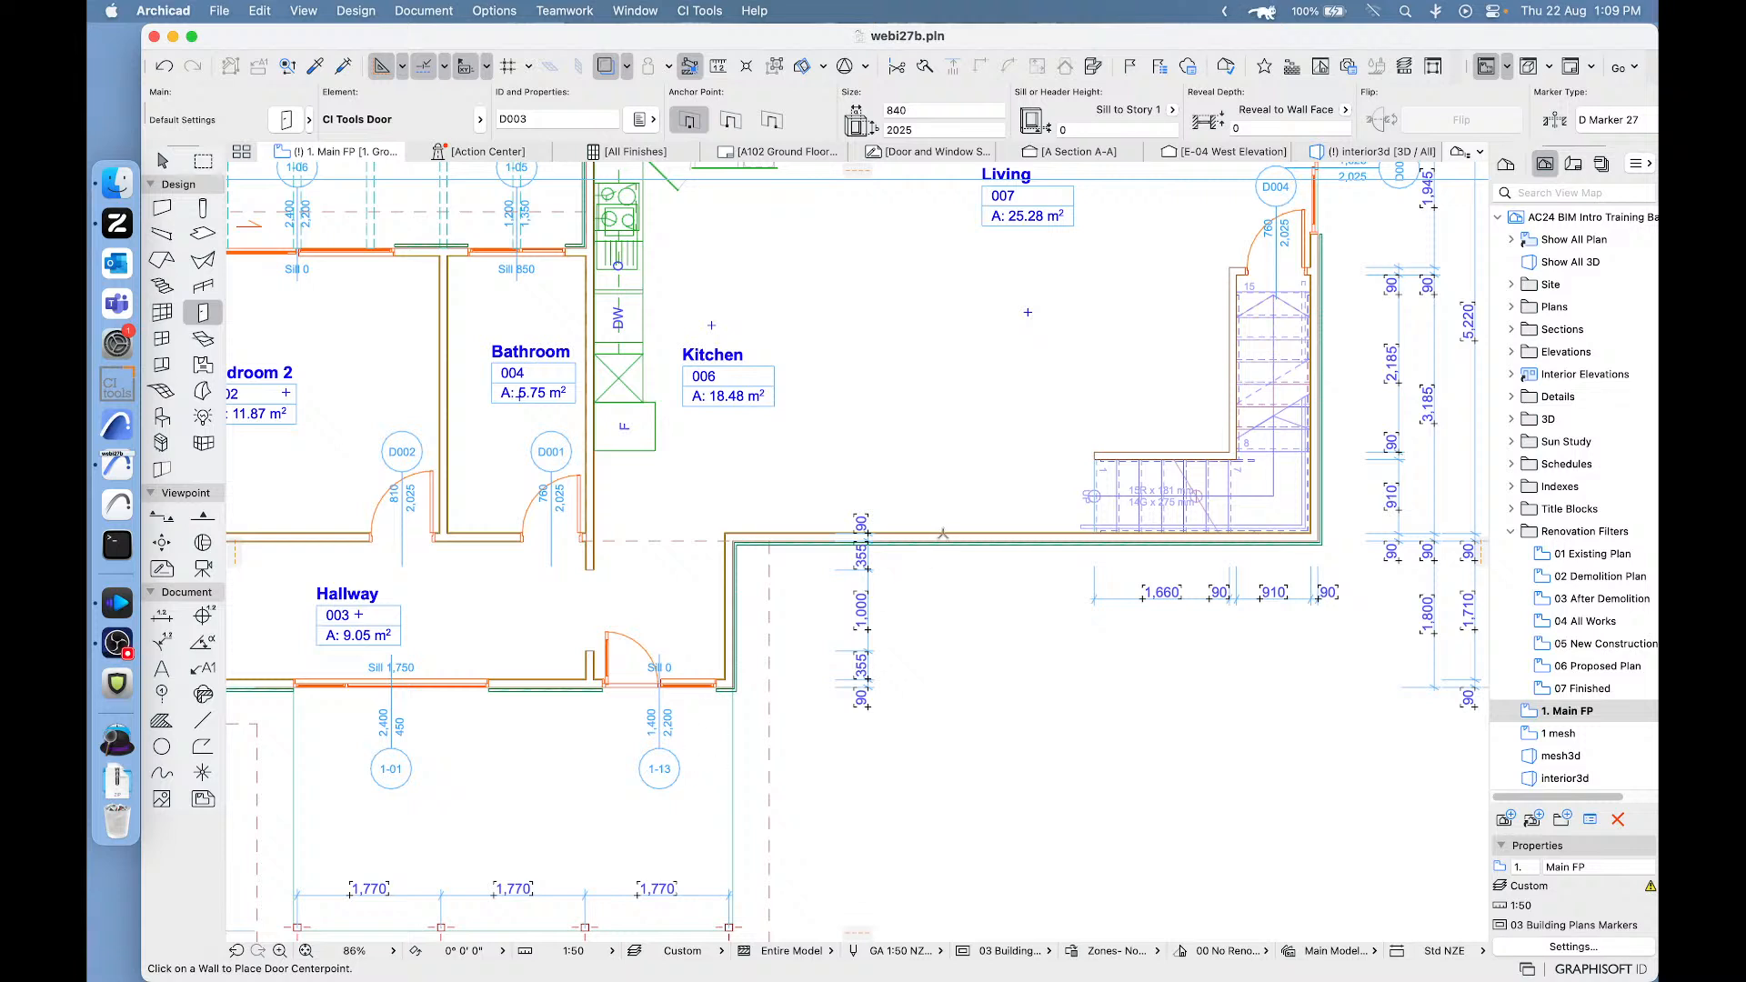
{"action": "left_click", "coordinate": [958, 540]}
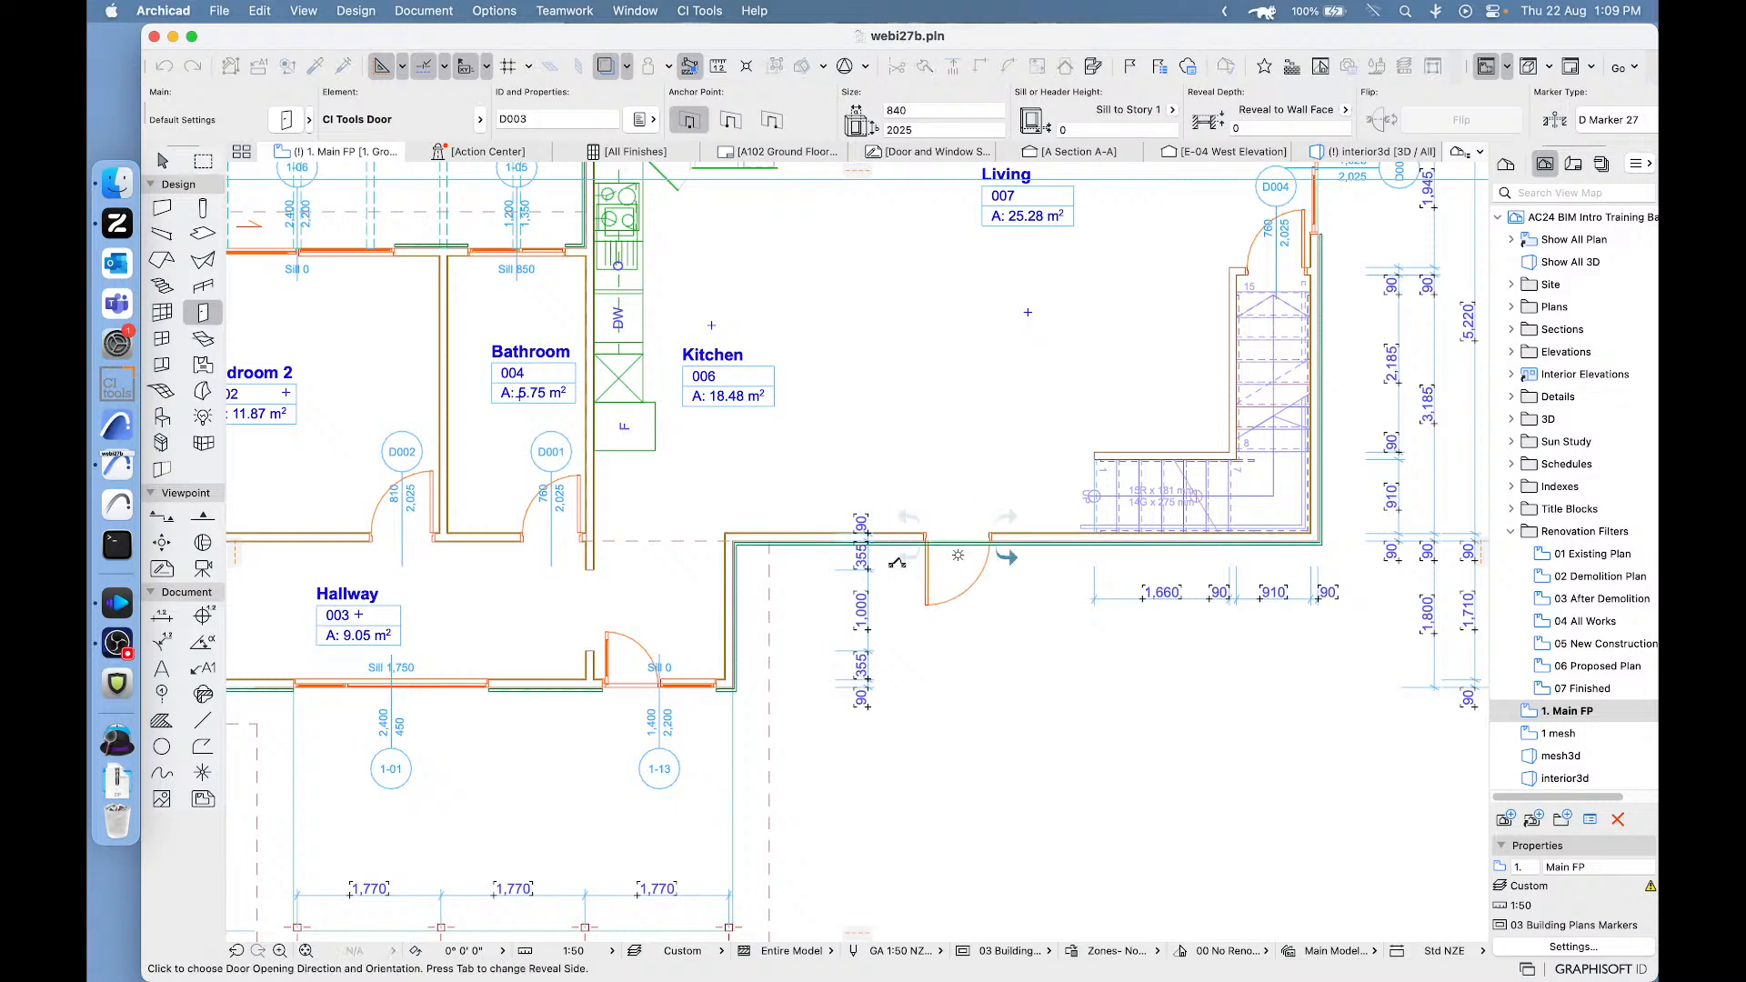
{"action": "left_click", "coordinate": [923, 489]}
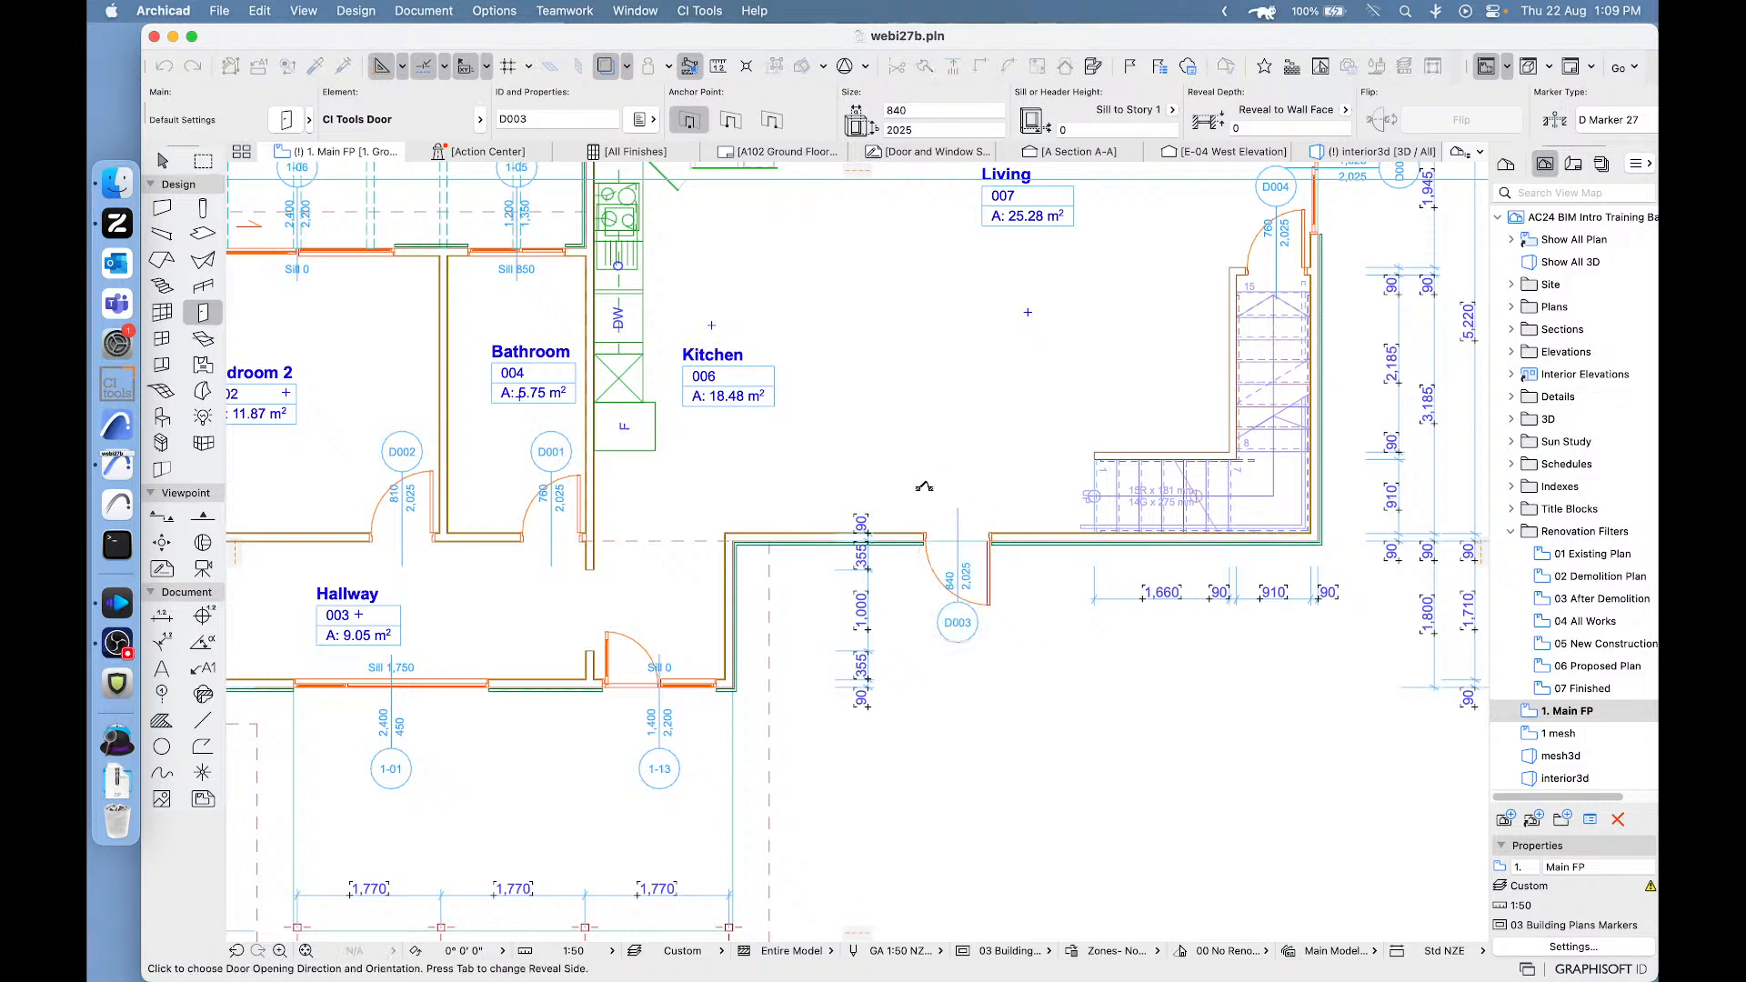
- Draw a marquee around the new exterior door and show only that area in 3D, viewing the door up close
{"action": "left_click", "coordinate": [203, 161]}
{"action": "left_click", "coordinate": [877, 454]}
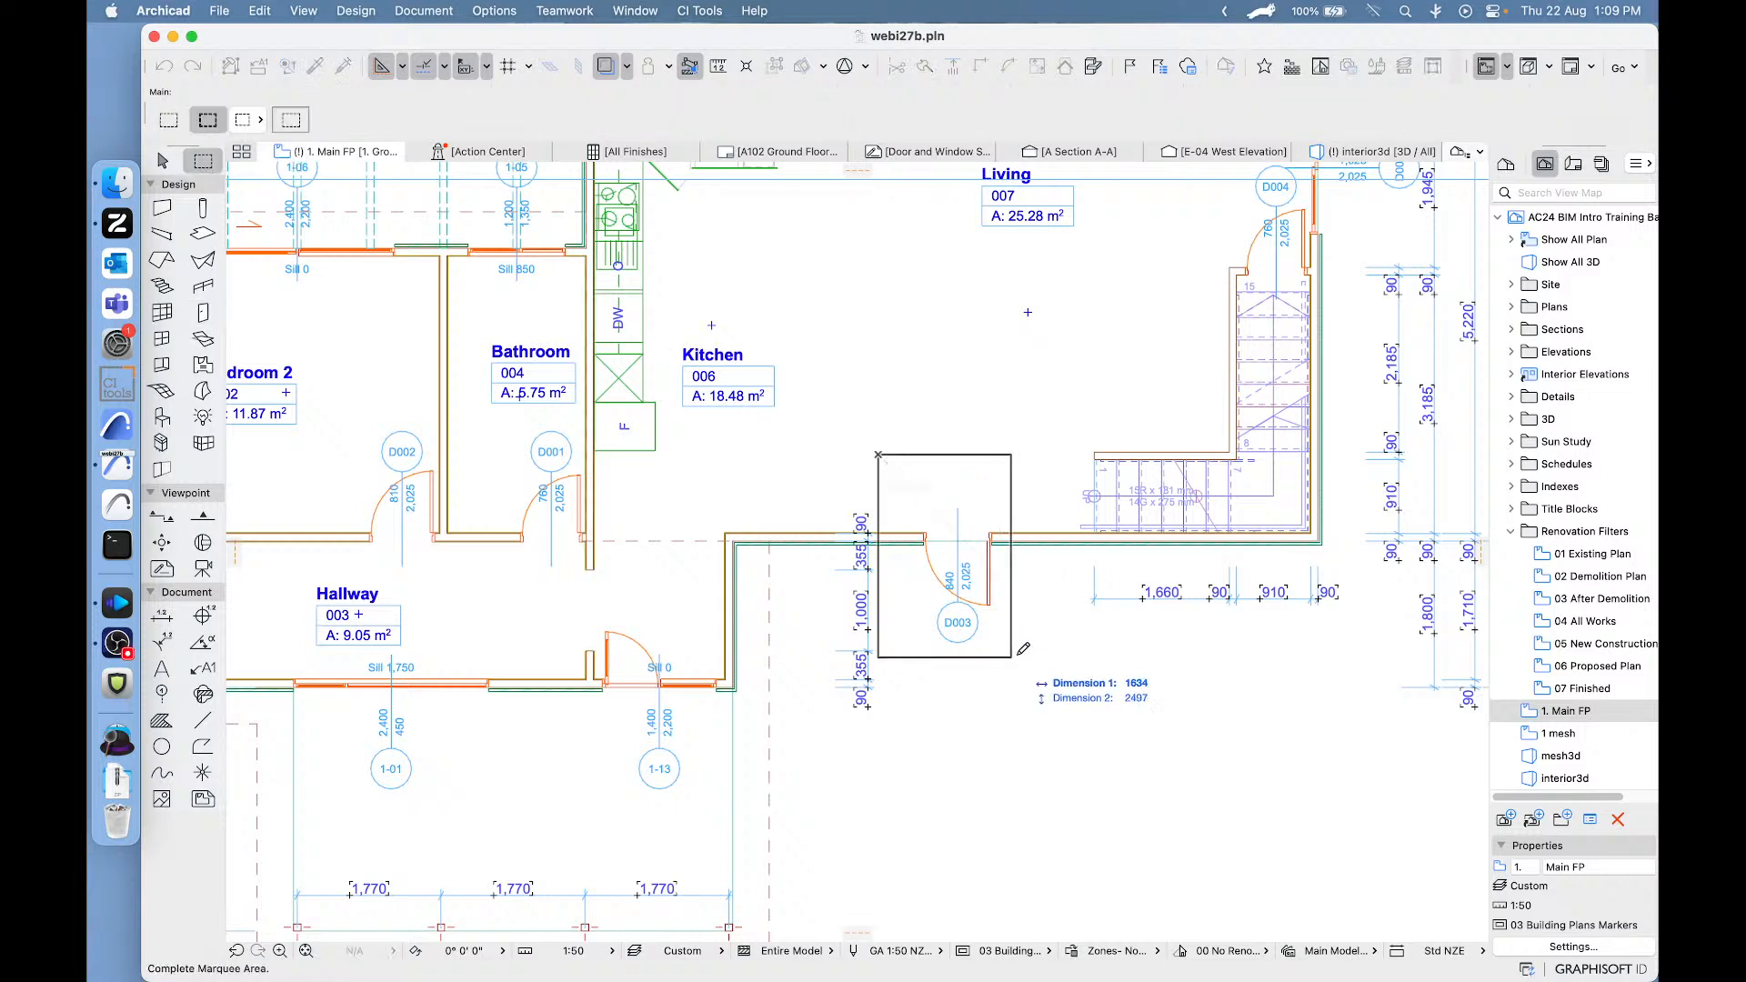
{"action": "left_click", "coordinate": [1061, 666]}
{"action": "right_click", "coordinate": [1032, 786]}
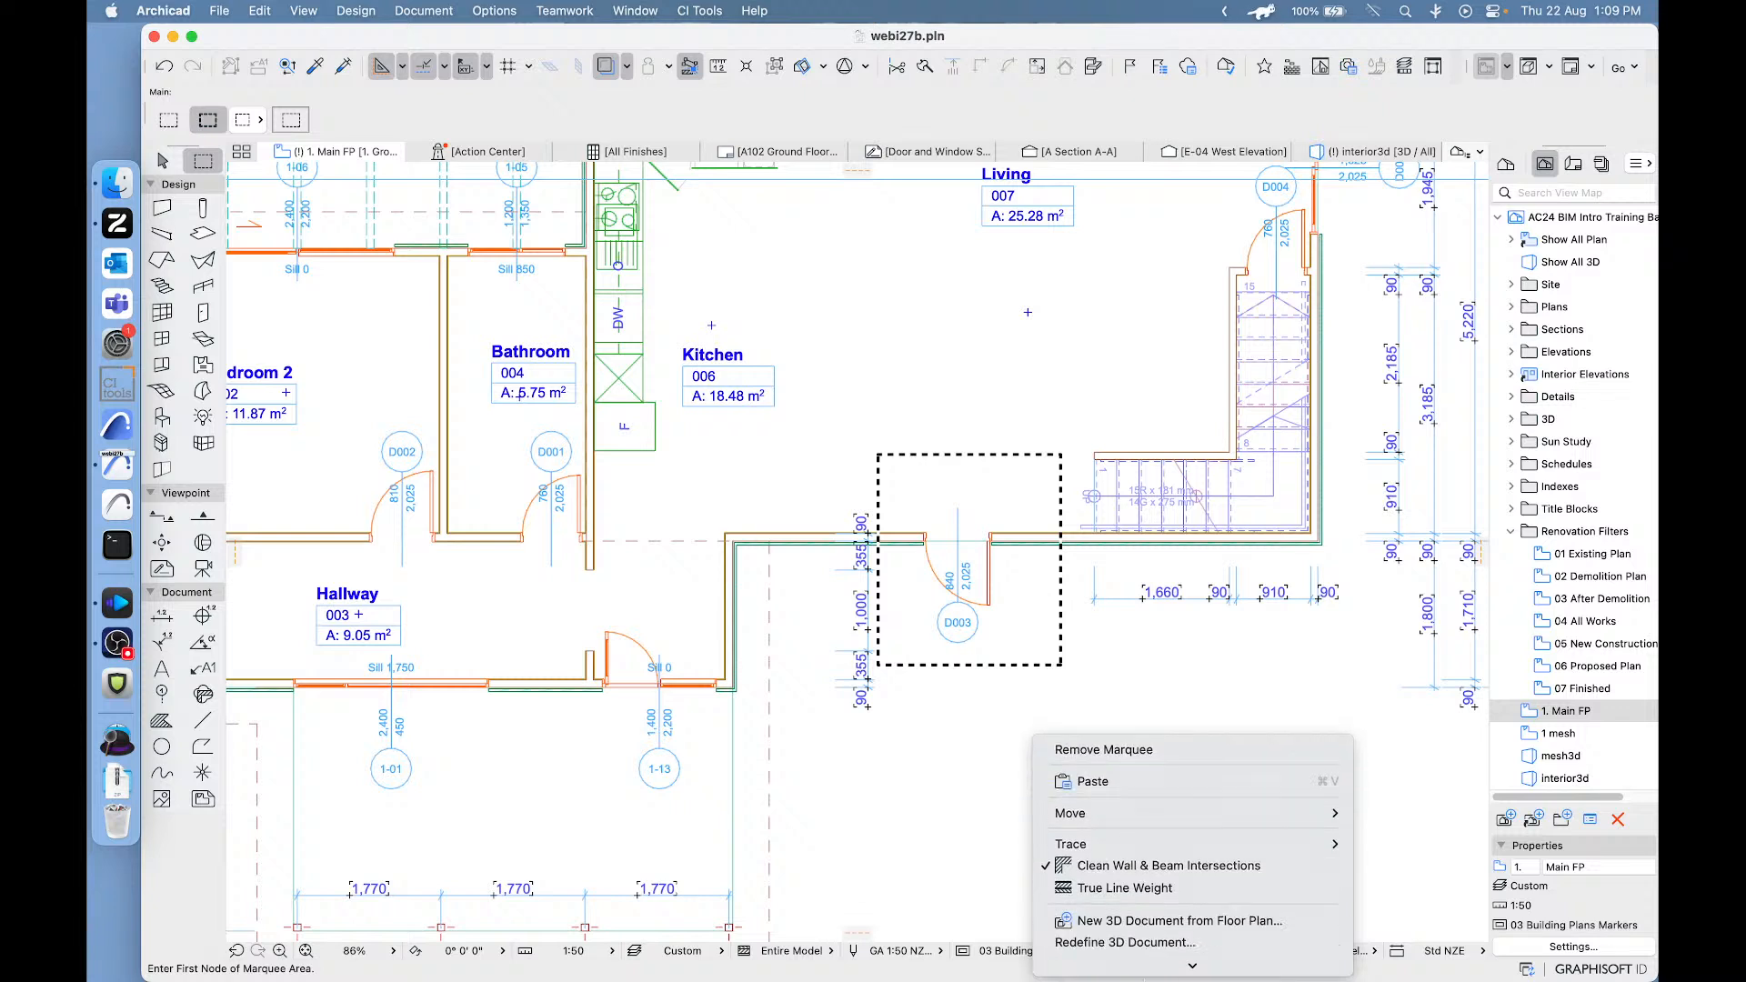
{"action": "left_click", "coordinate": [1144, 908]}
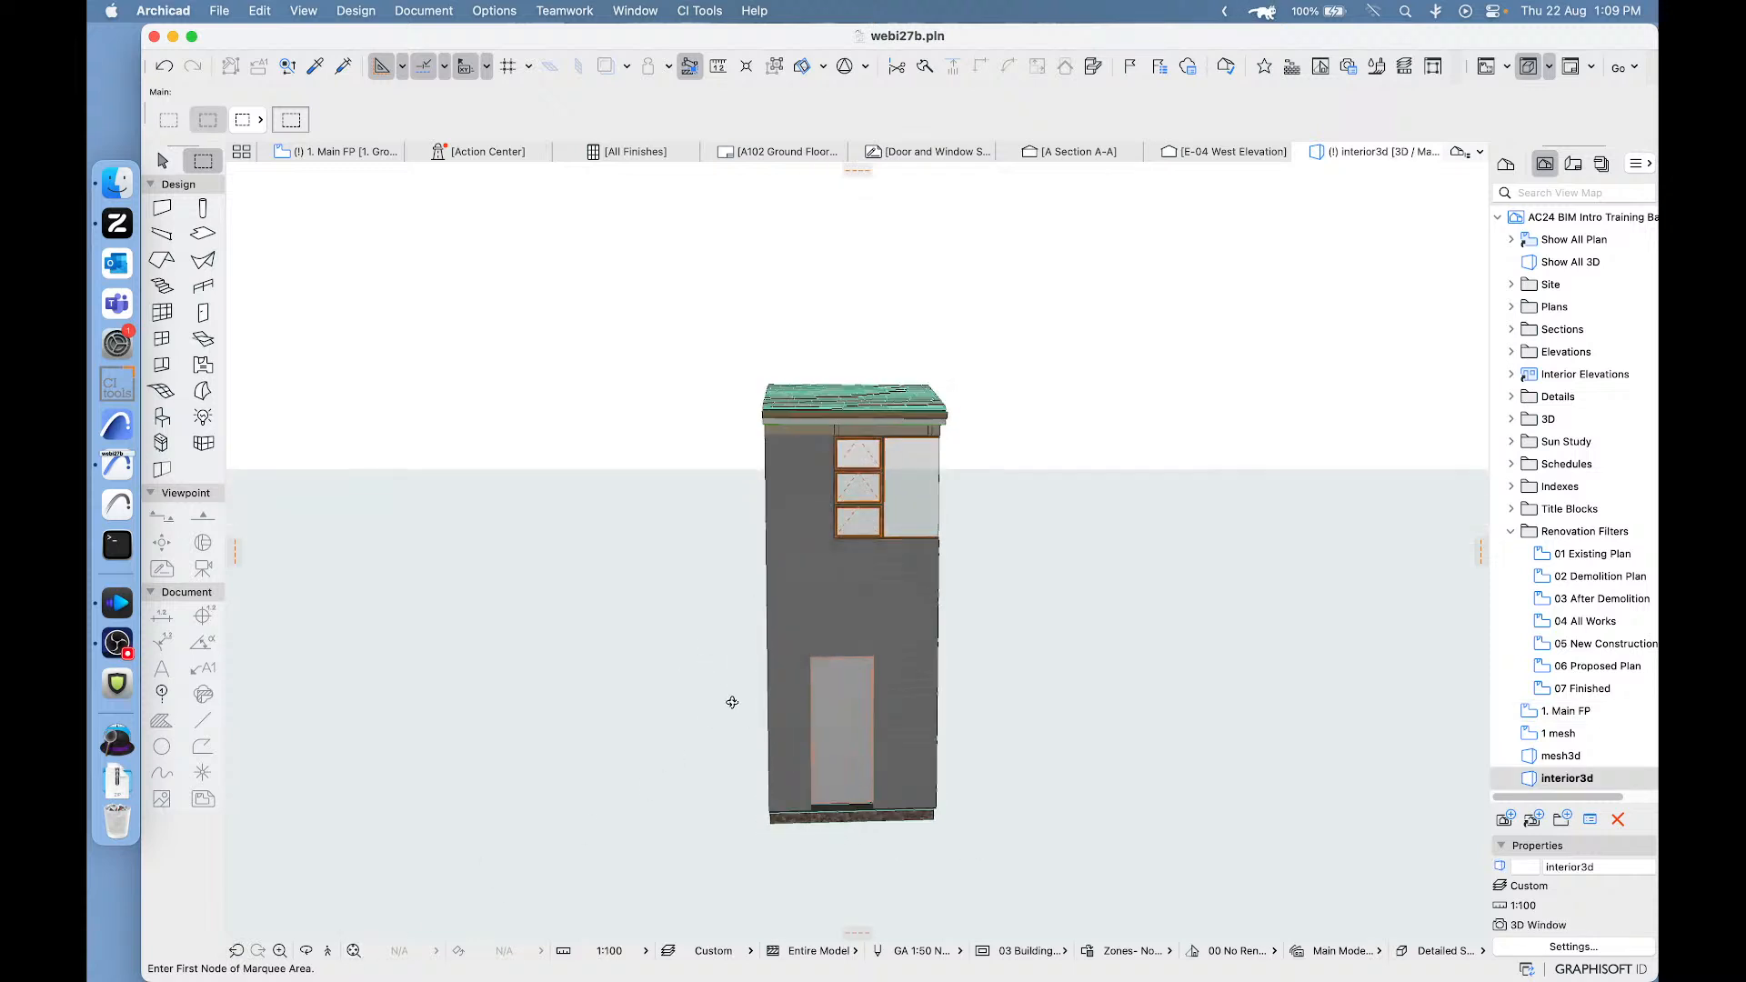
{"action": "middle_click_drag", "start_coordinate": [732, 702], "coordinate": [603, 741], "text": "shift"}
{"action": "scroll", "coordinate": [892, 735], "scroll_direction": "up", "scroll_amount": 10}
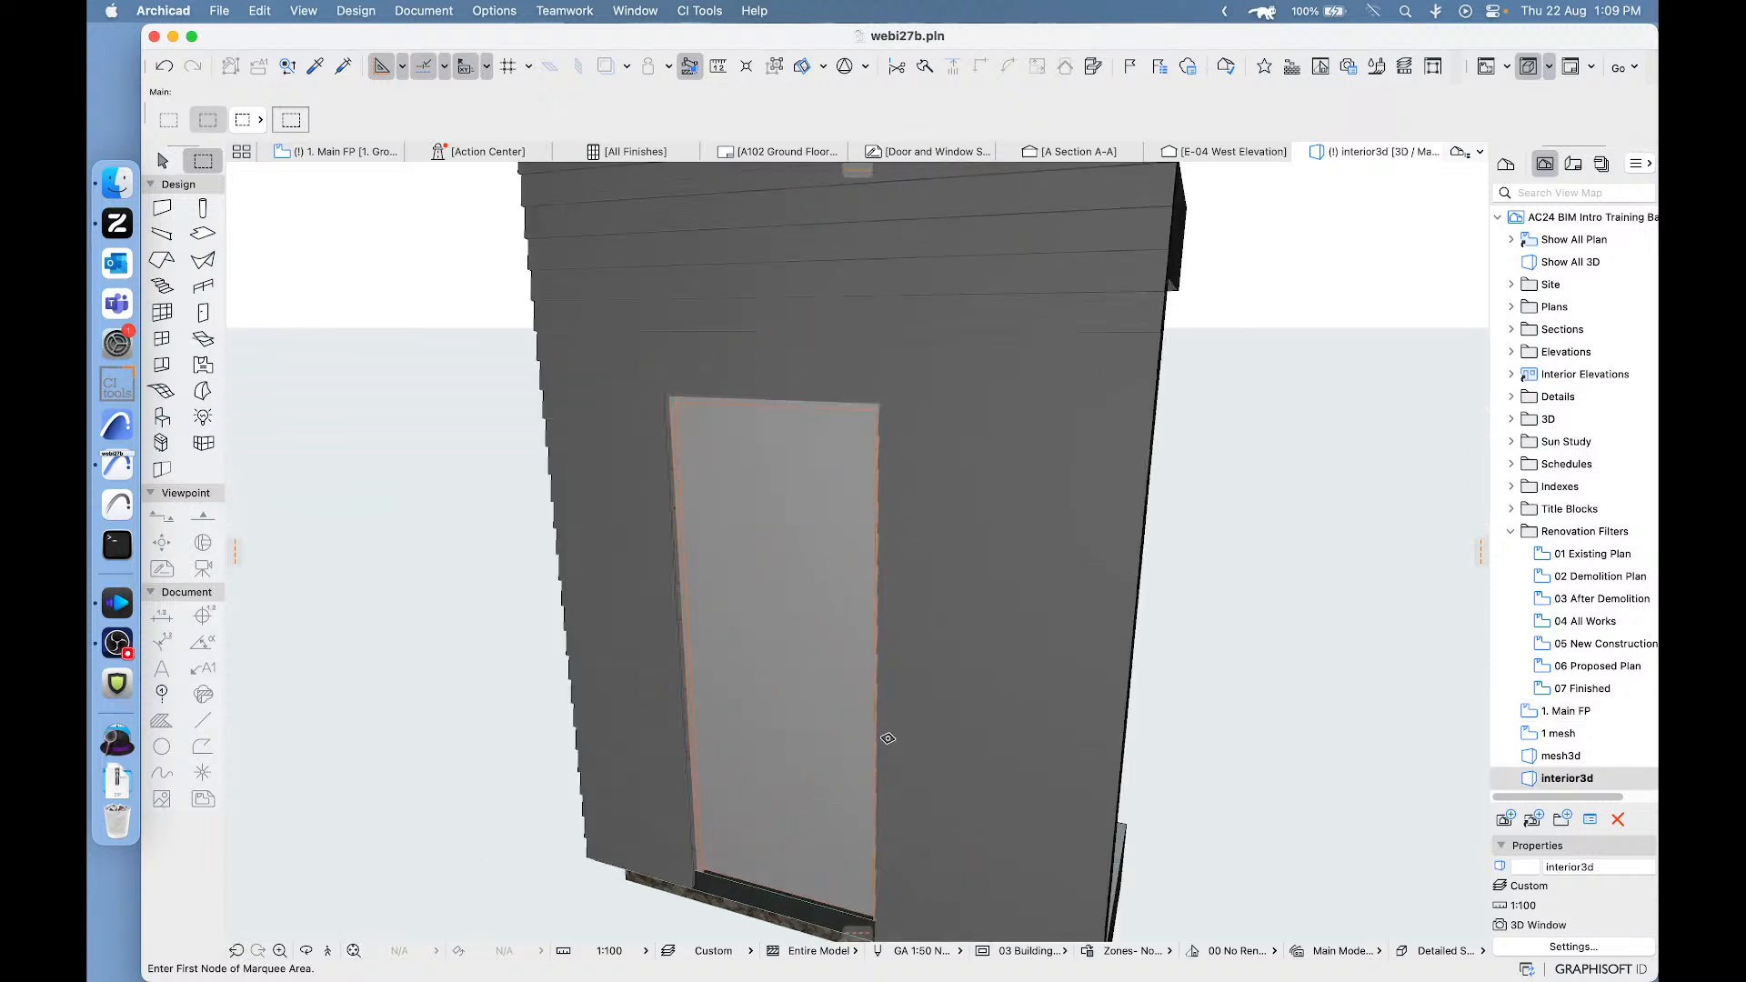
{"action": "middle_click_drag", "start_coordinate": [888, 739], "coordinate": [980, 629]}
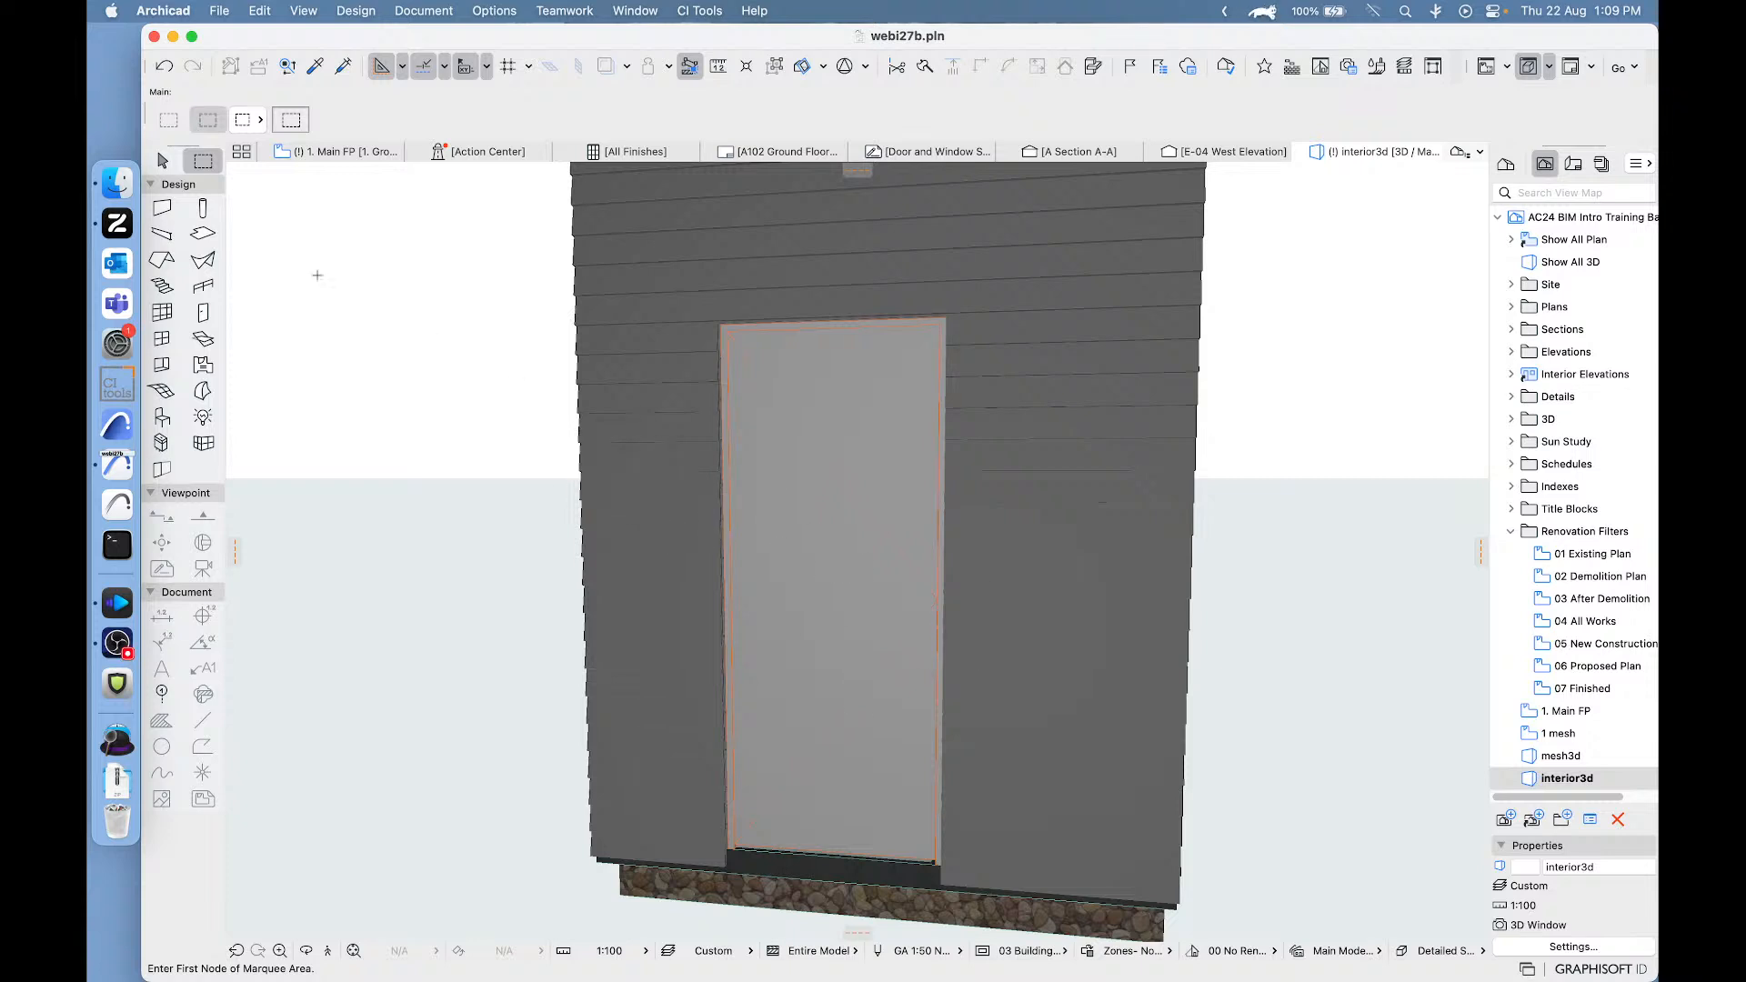
- Select the new exterior door in the 3D view
{"action": "left_click", "coordinate": [163, 161]}
{"action": "left_click", "coordinate": [858, 441]}
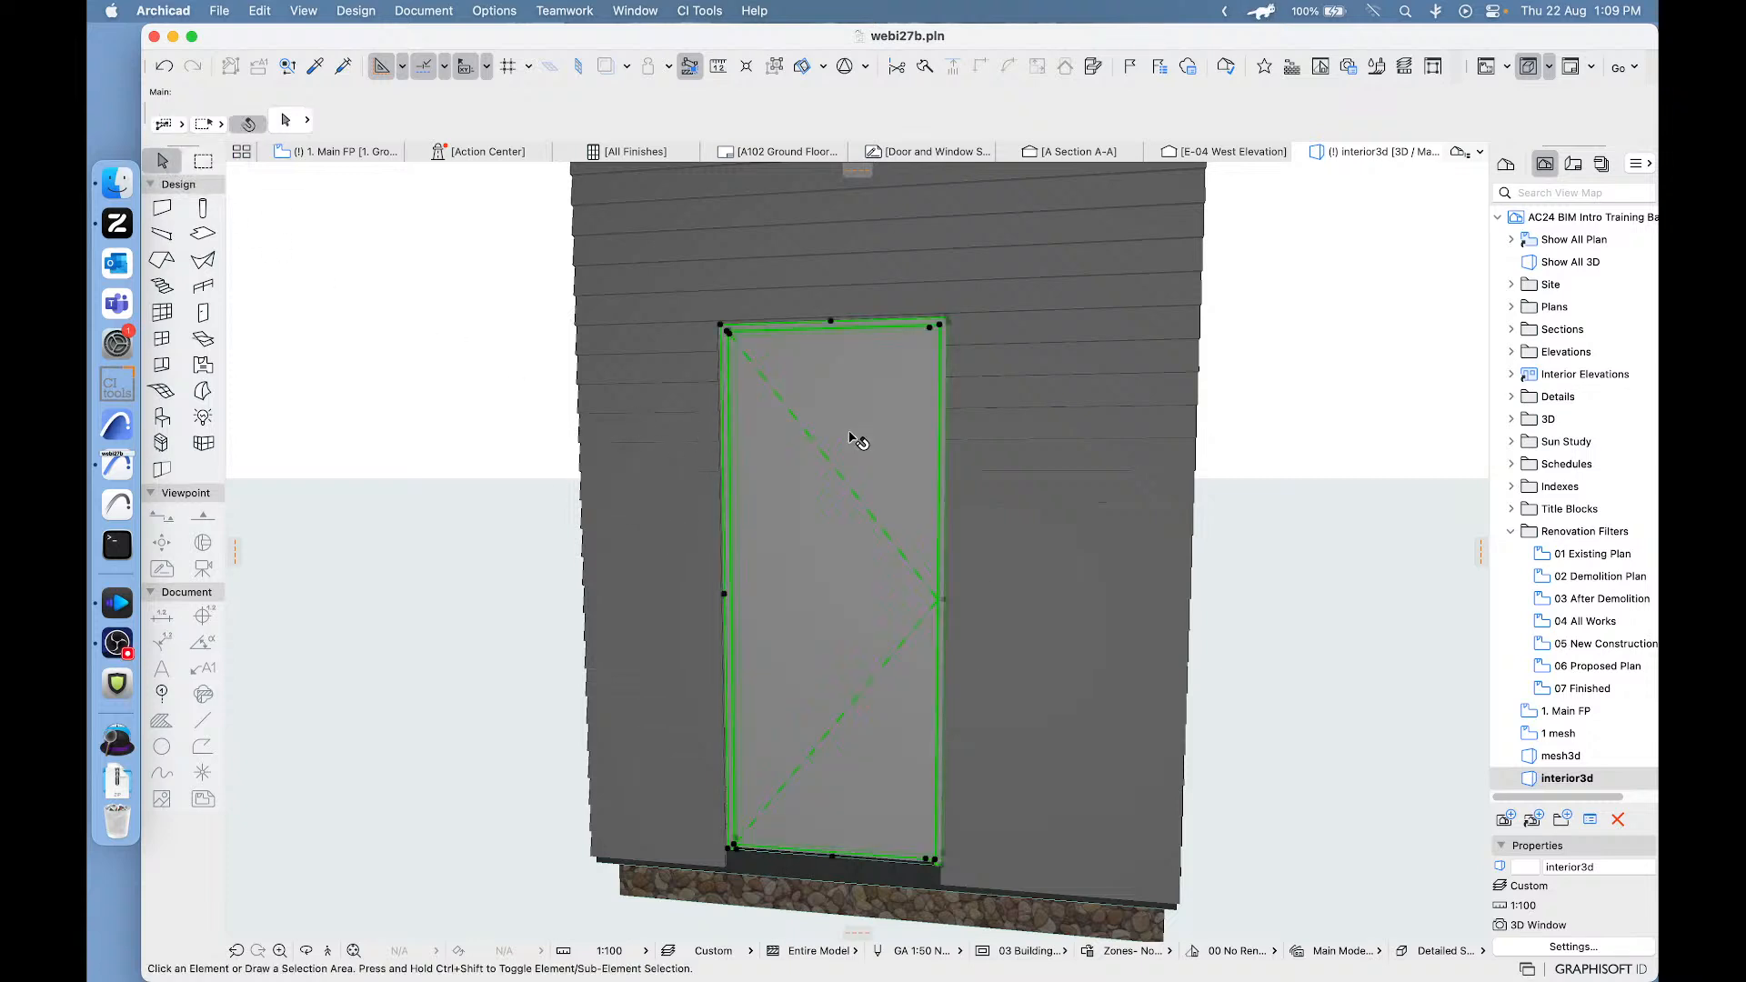
{"action": "middle_click_drag", "start_coordinate": [846, 481], "coordinate": [855, 569]}
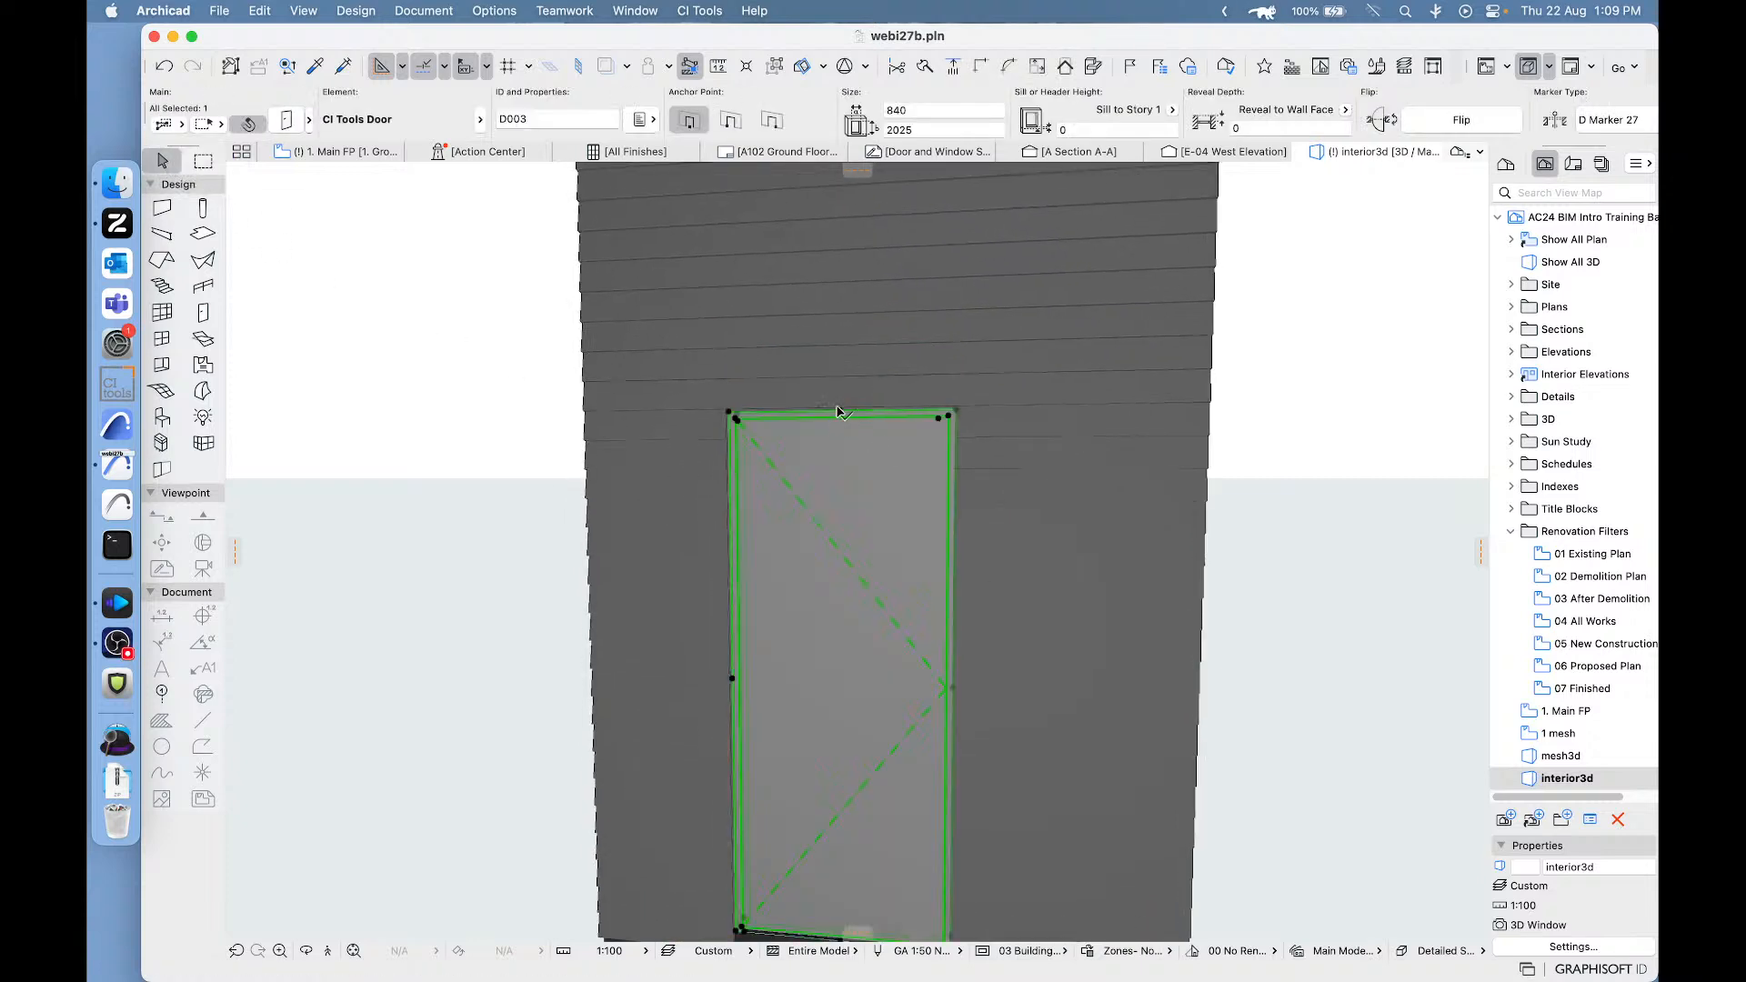
{"action": "left_click", "coordinate": [838, 411]}
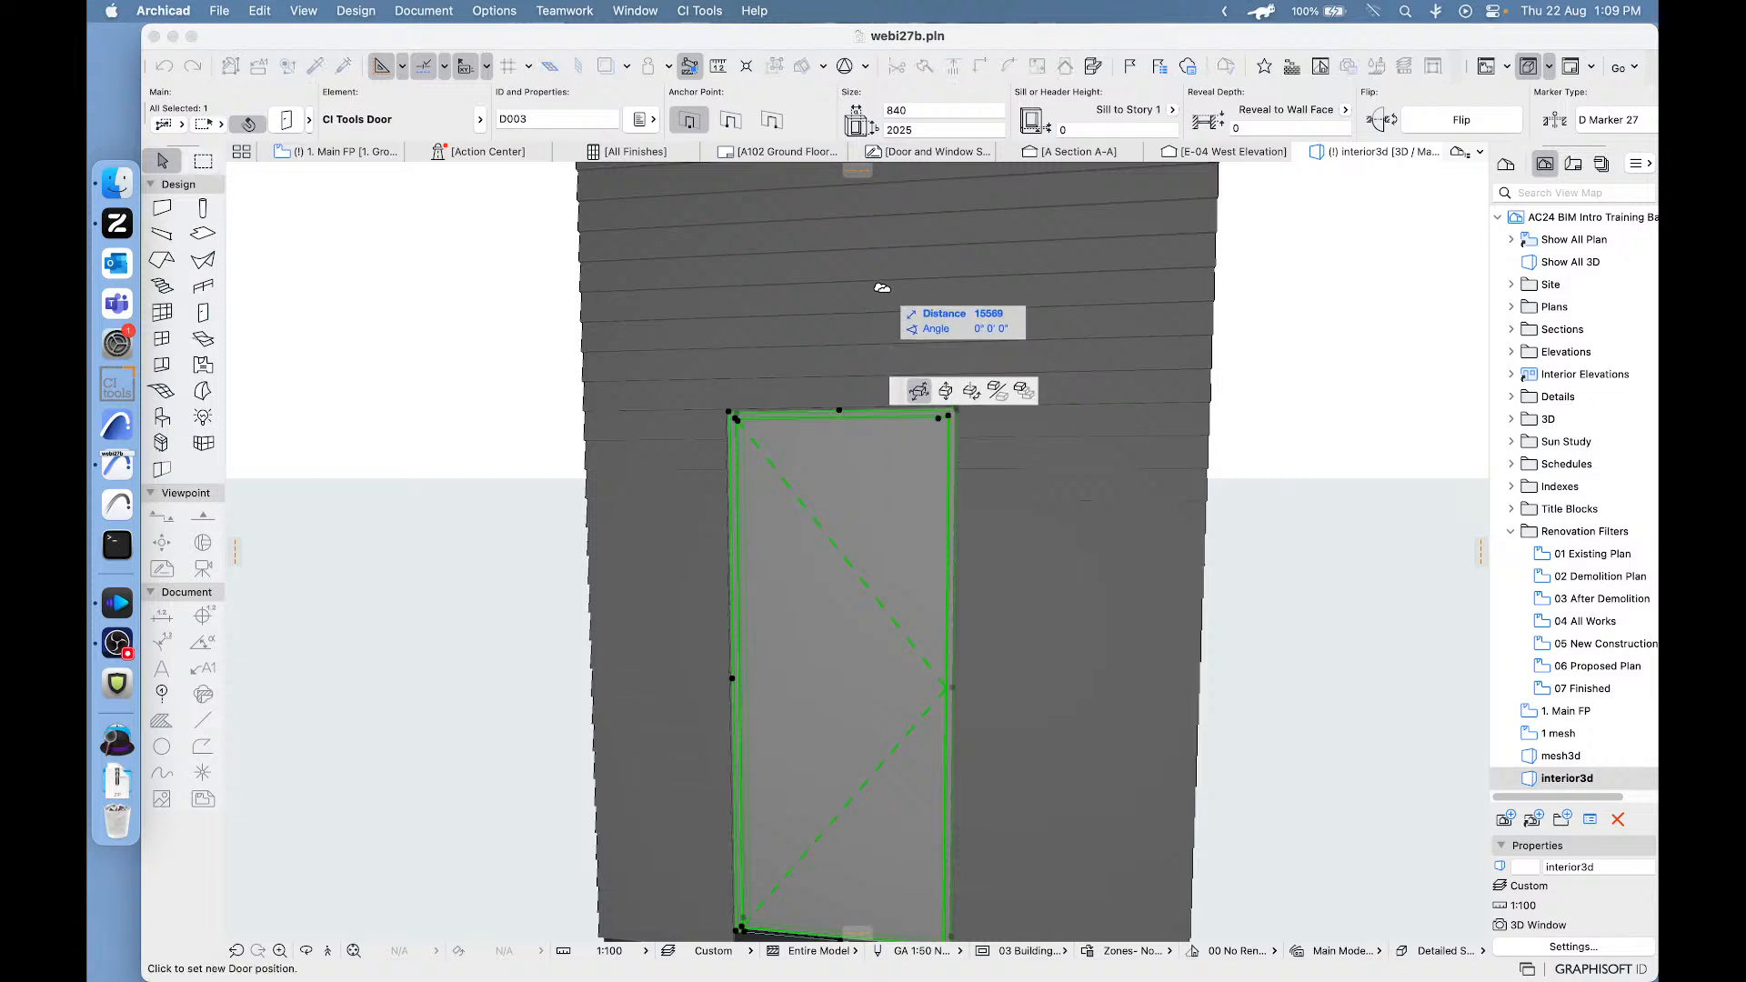
{"action": "key", "text": "Escape"}
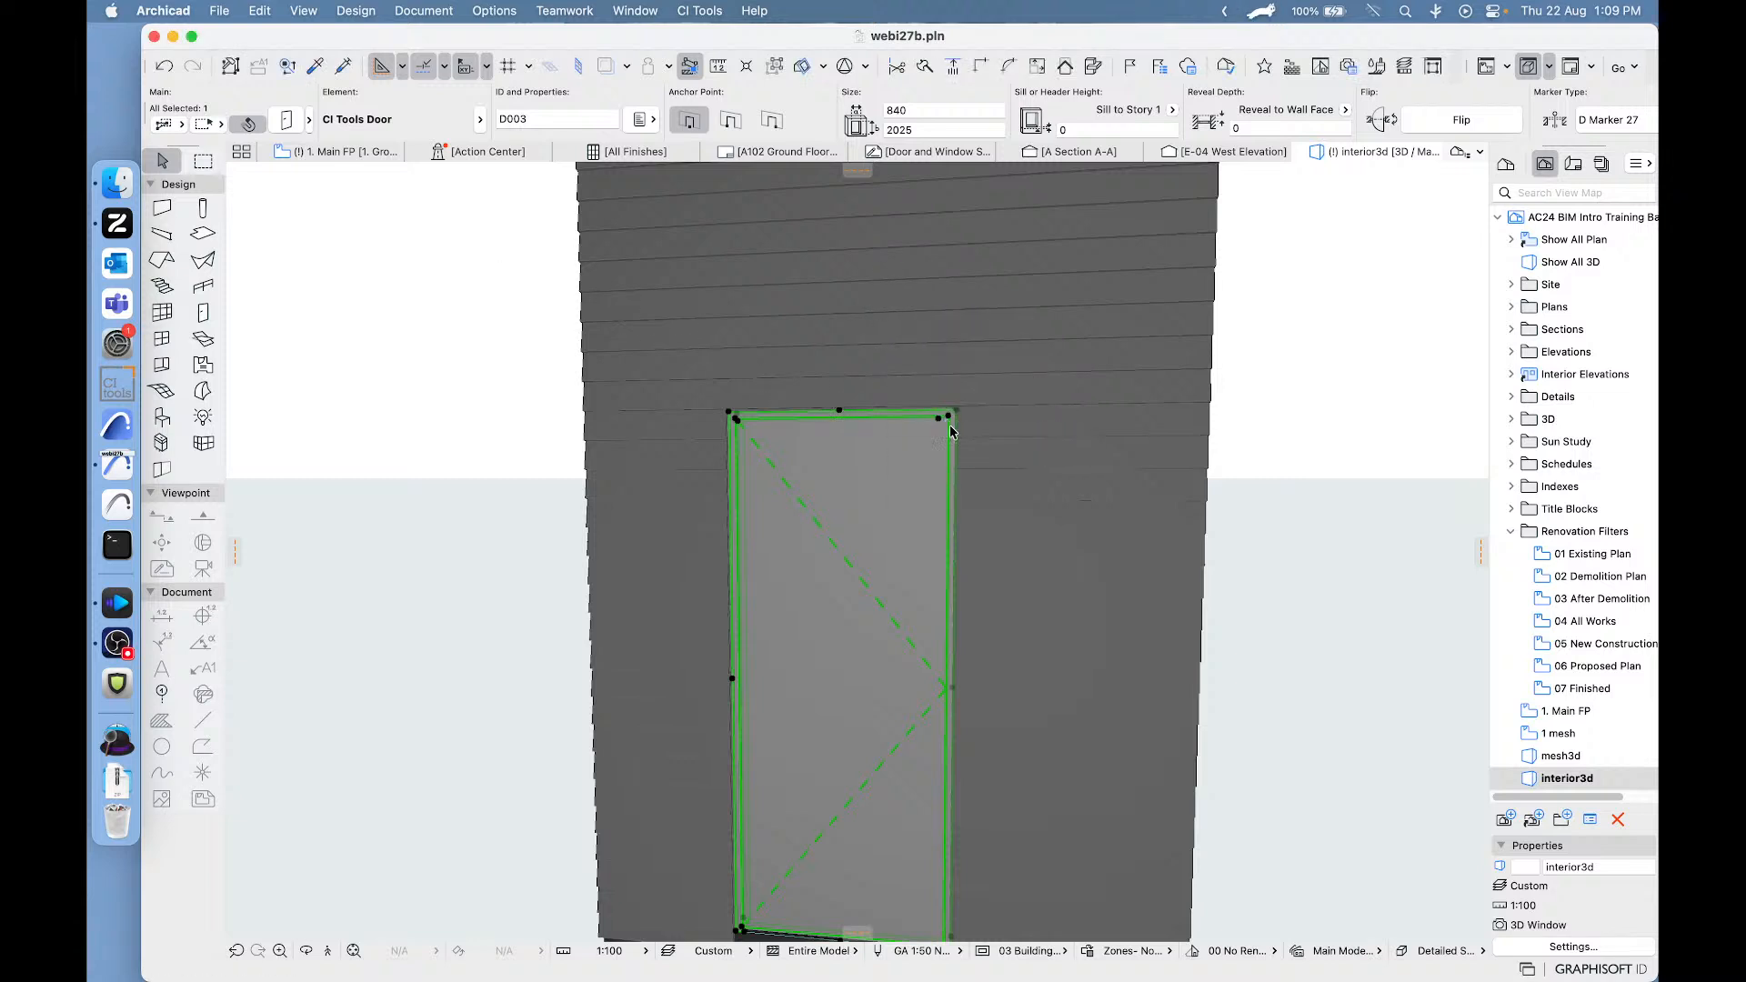
{"action": "key", "text": "Escape"}
- Stretch the exterior door upward from its top corner to a height of 2575
{"action": "left_click", "coordinate": [875, 455]}
{"action": "left_click", "coordinate": [957, 411]}
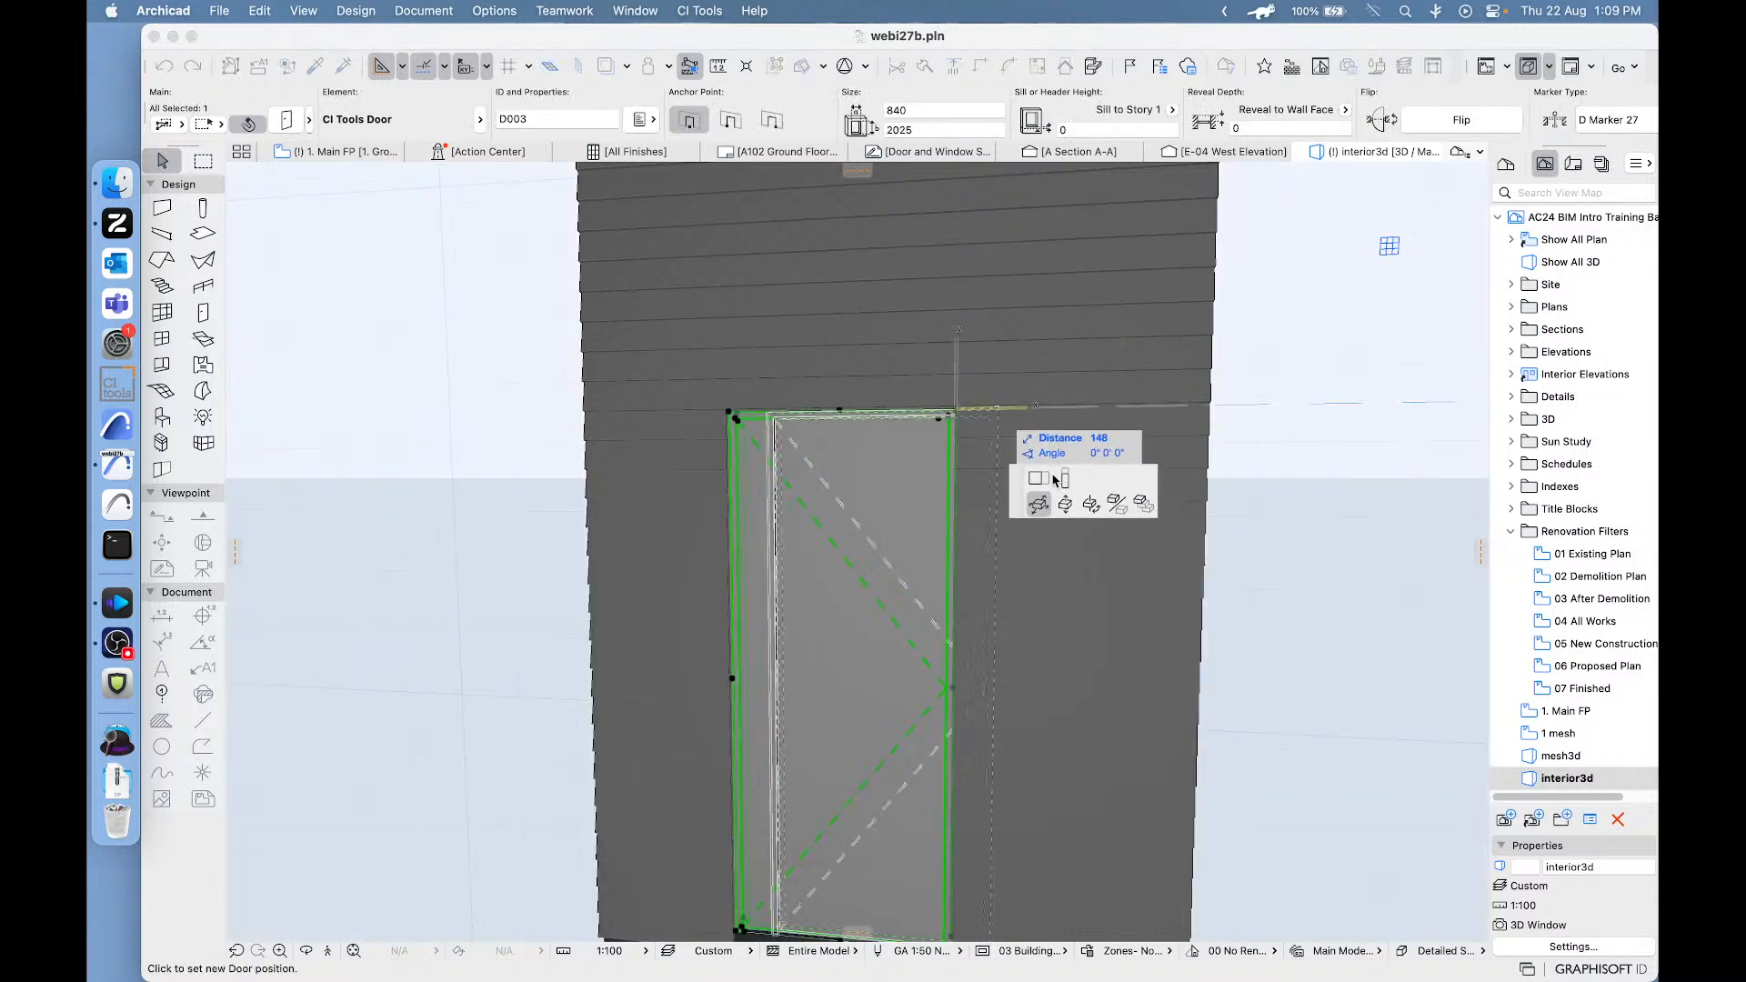
{"action": "left_click", "coordinate": [1064, 478]}
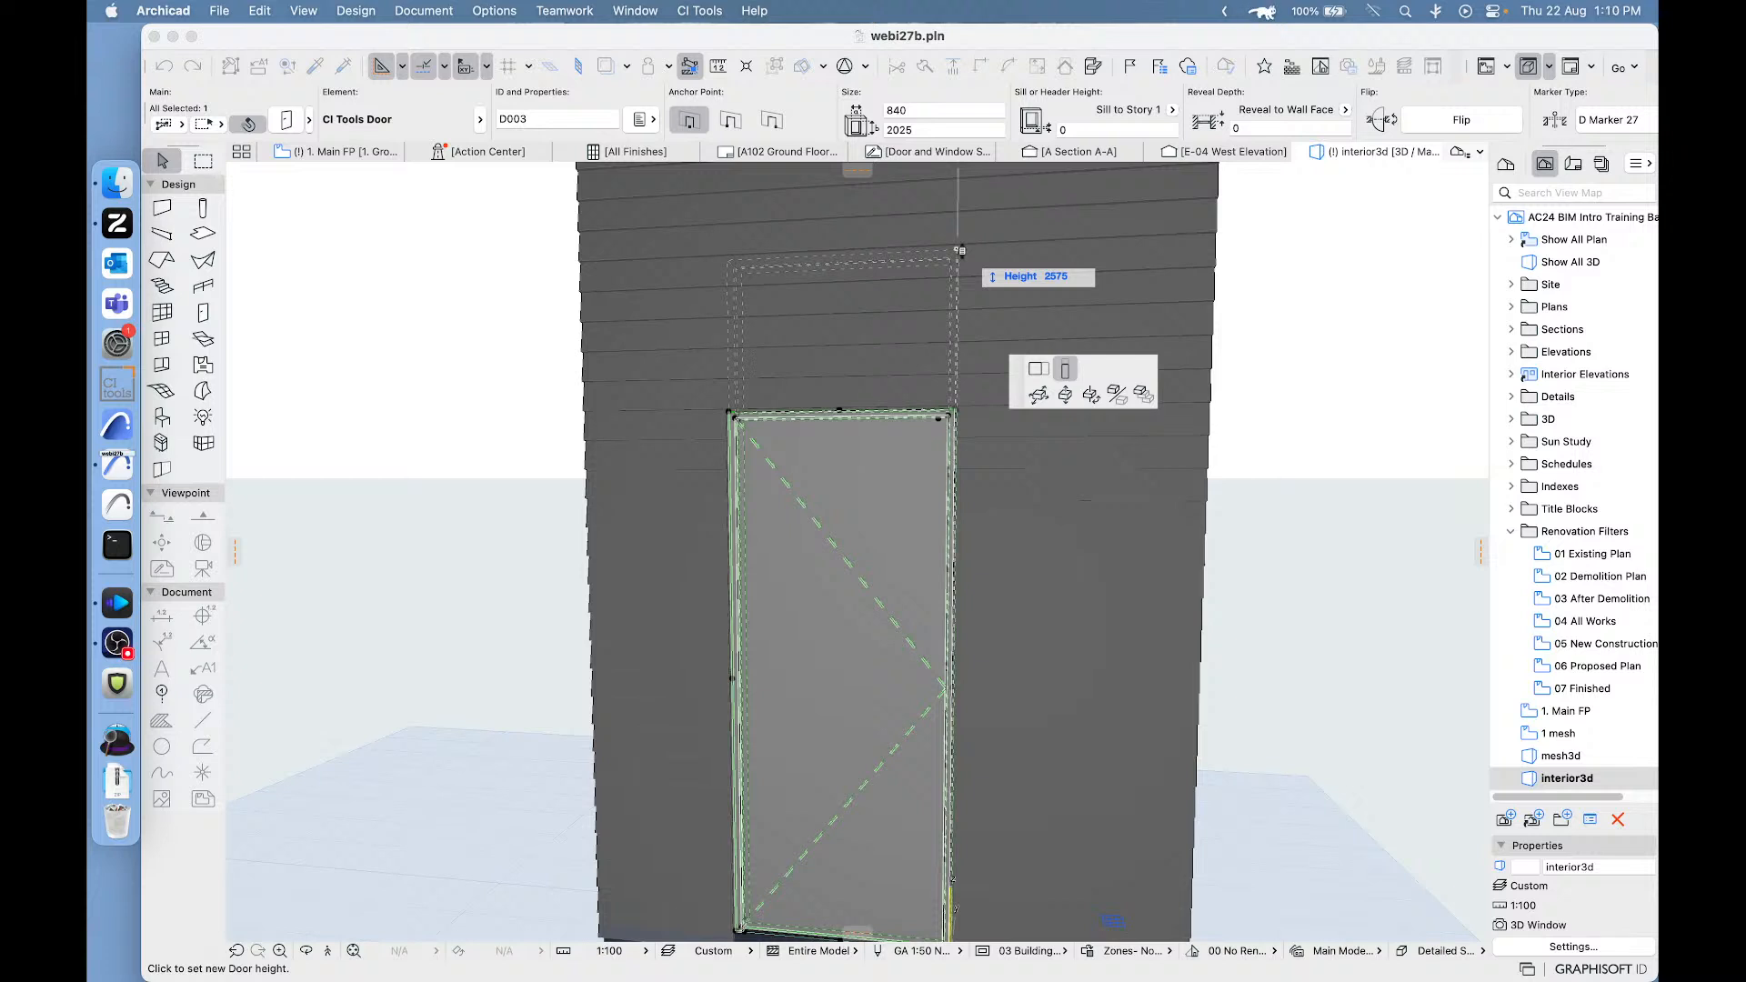
{"action": "left_click", "coordinate": [947, 290]}
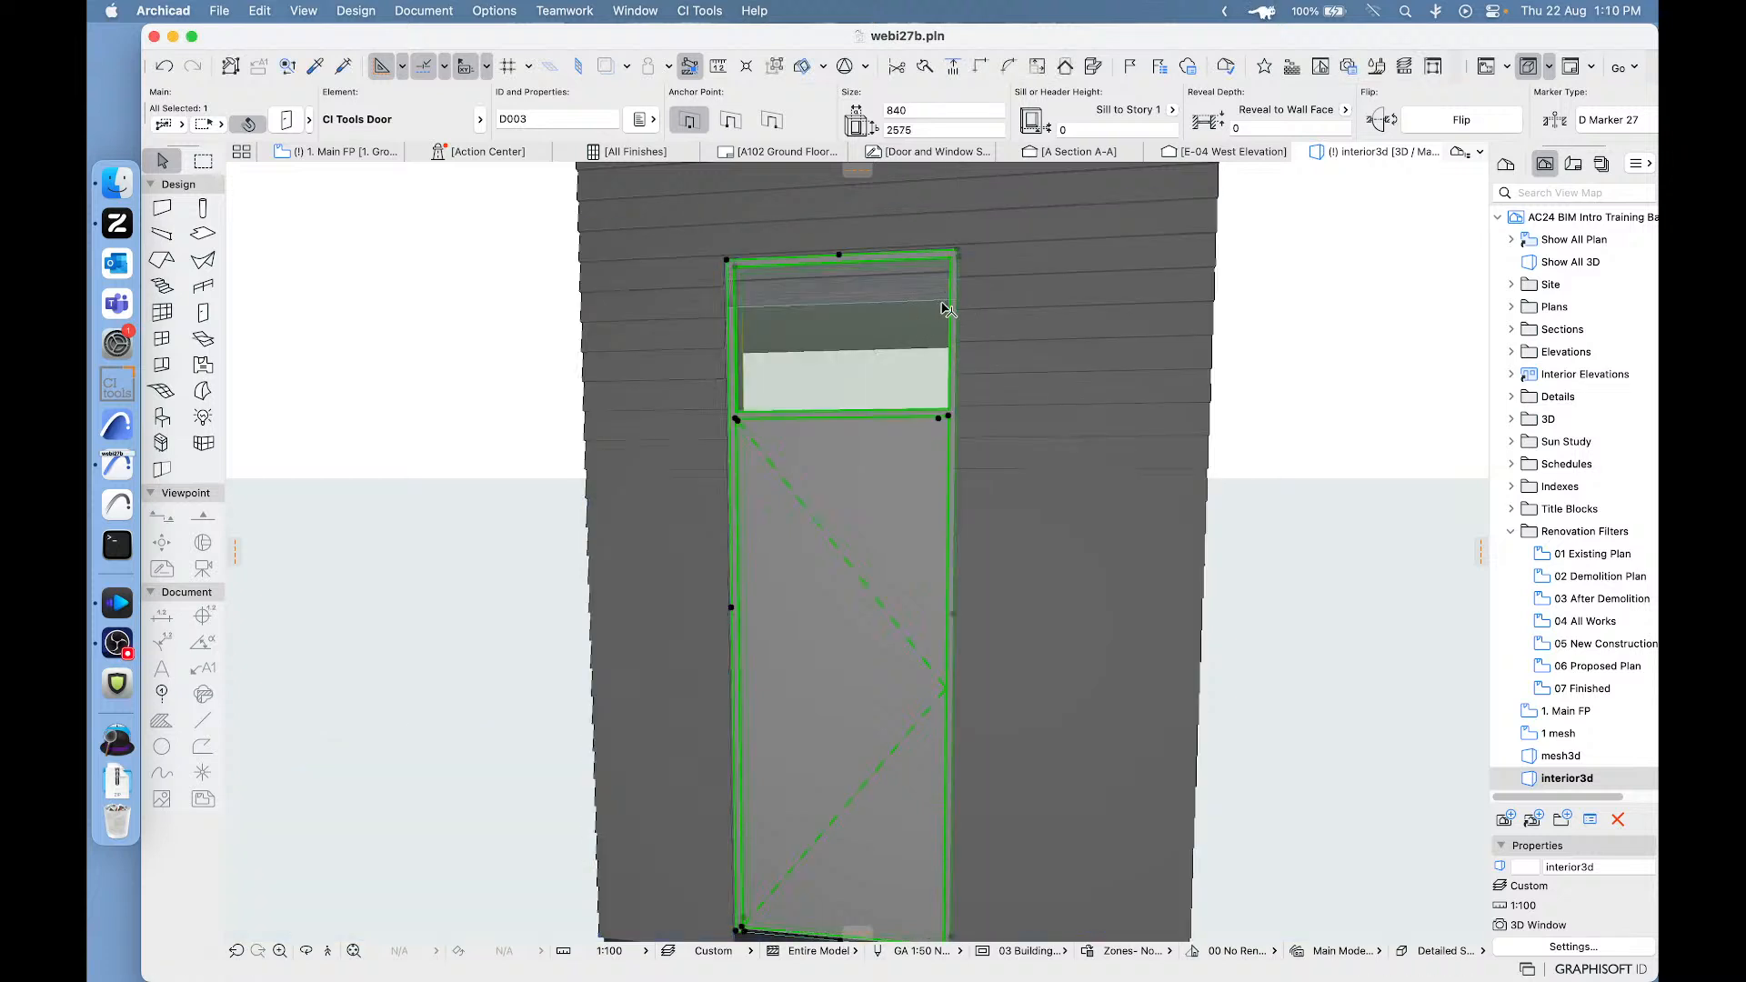
- Inspect the opening above the door leaf and identify the element visible through it
{"action": "middle_click_drag", "start_coordinate": [943, 303], "coordinate": [830, 358]}
{"action": "left_click", "coordinate": [835, 359]}
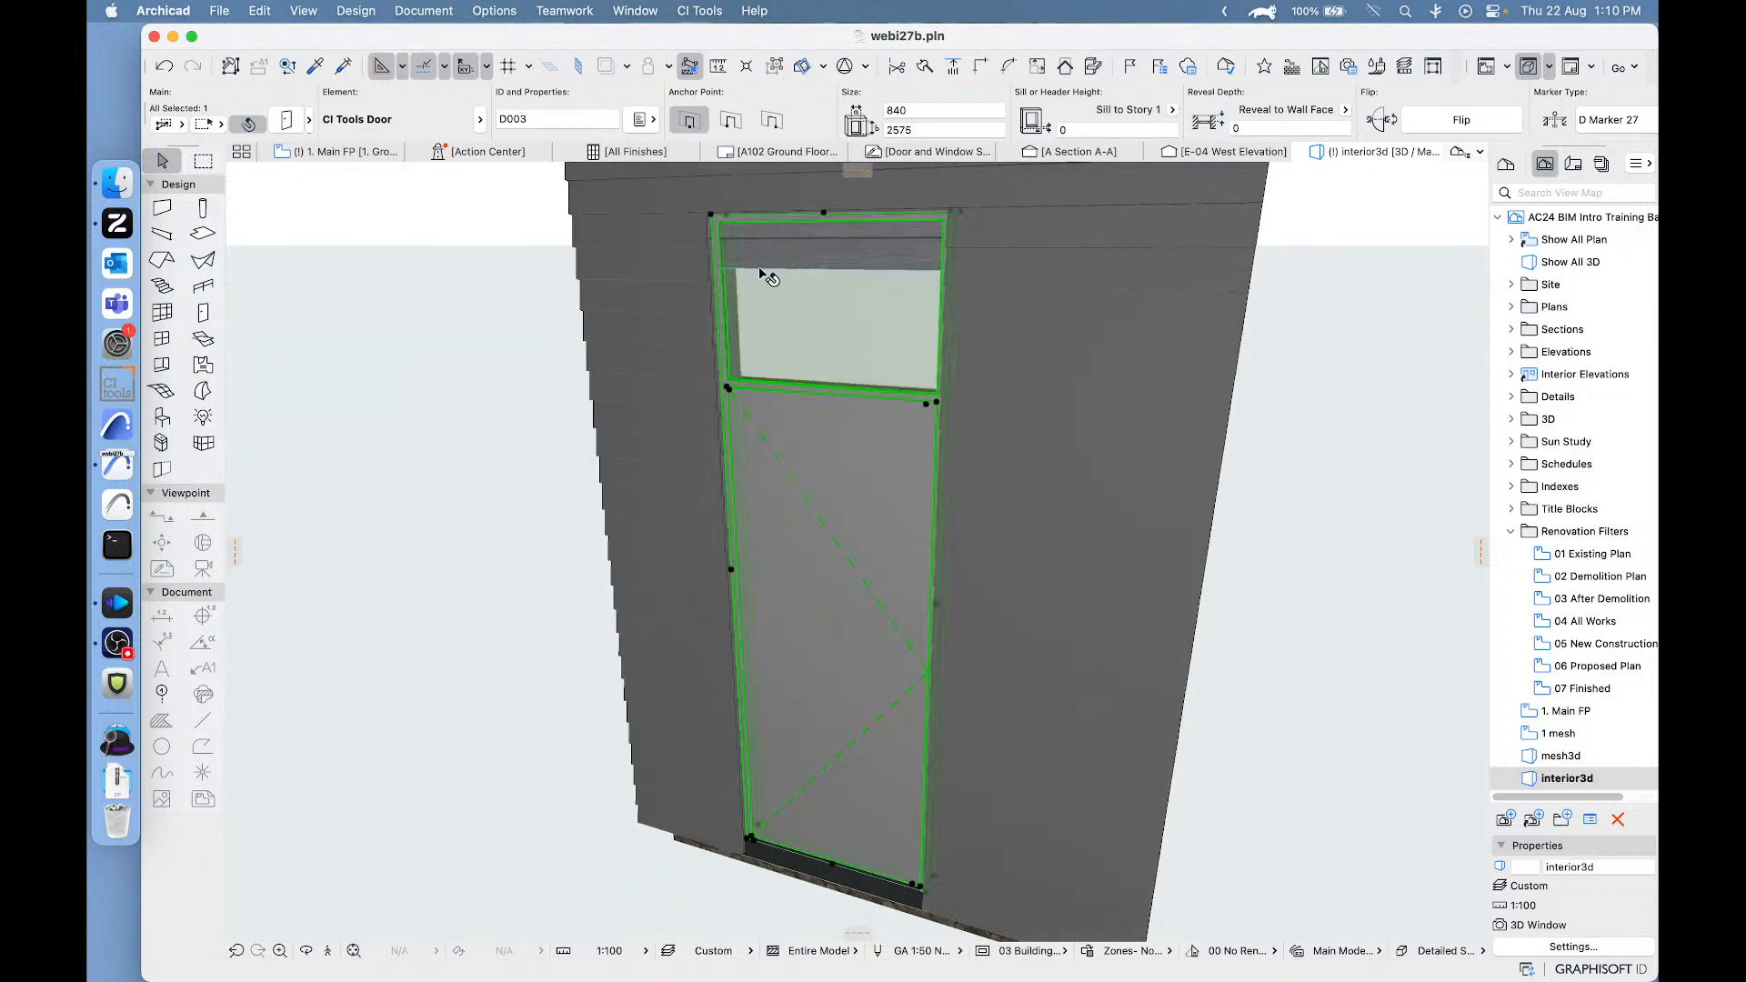
{"action": "left_click", "coordinate": [455, 329]}
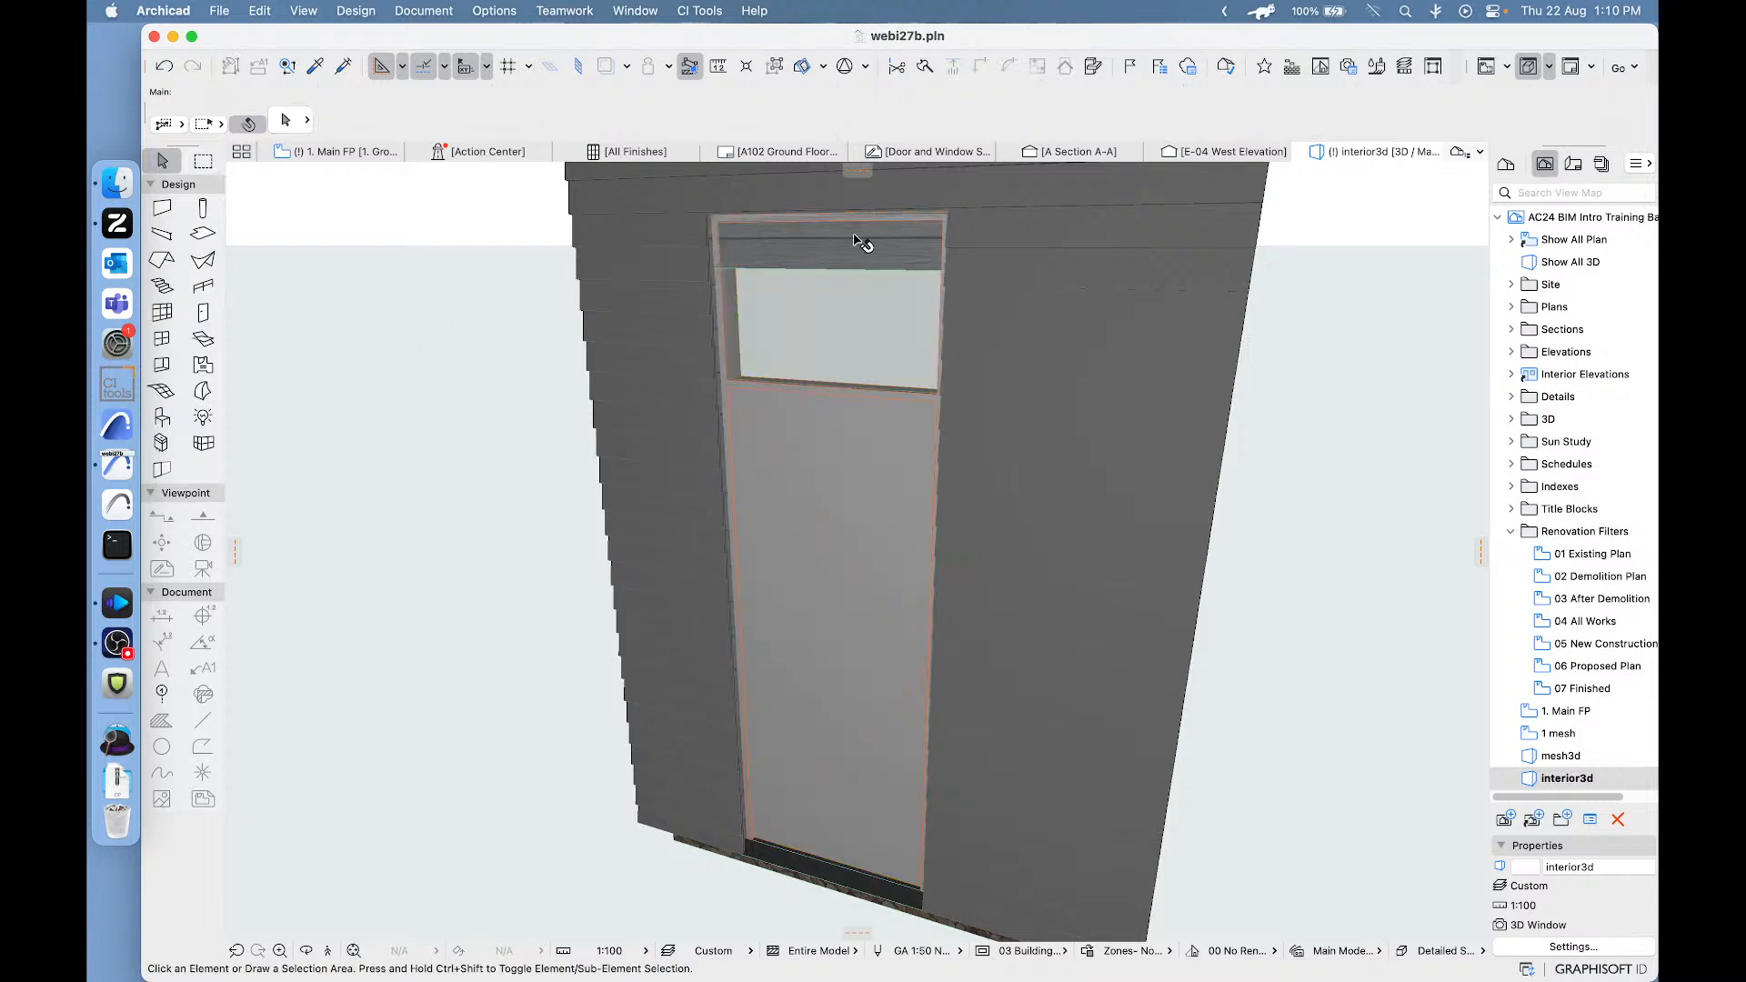
{"action": "left_click", "coordinate": [862, 244]}
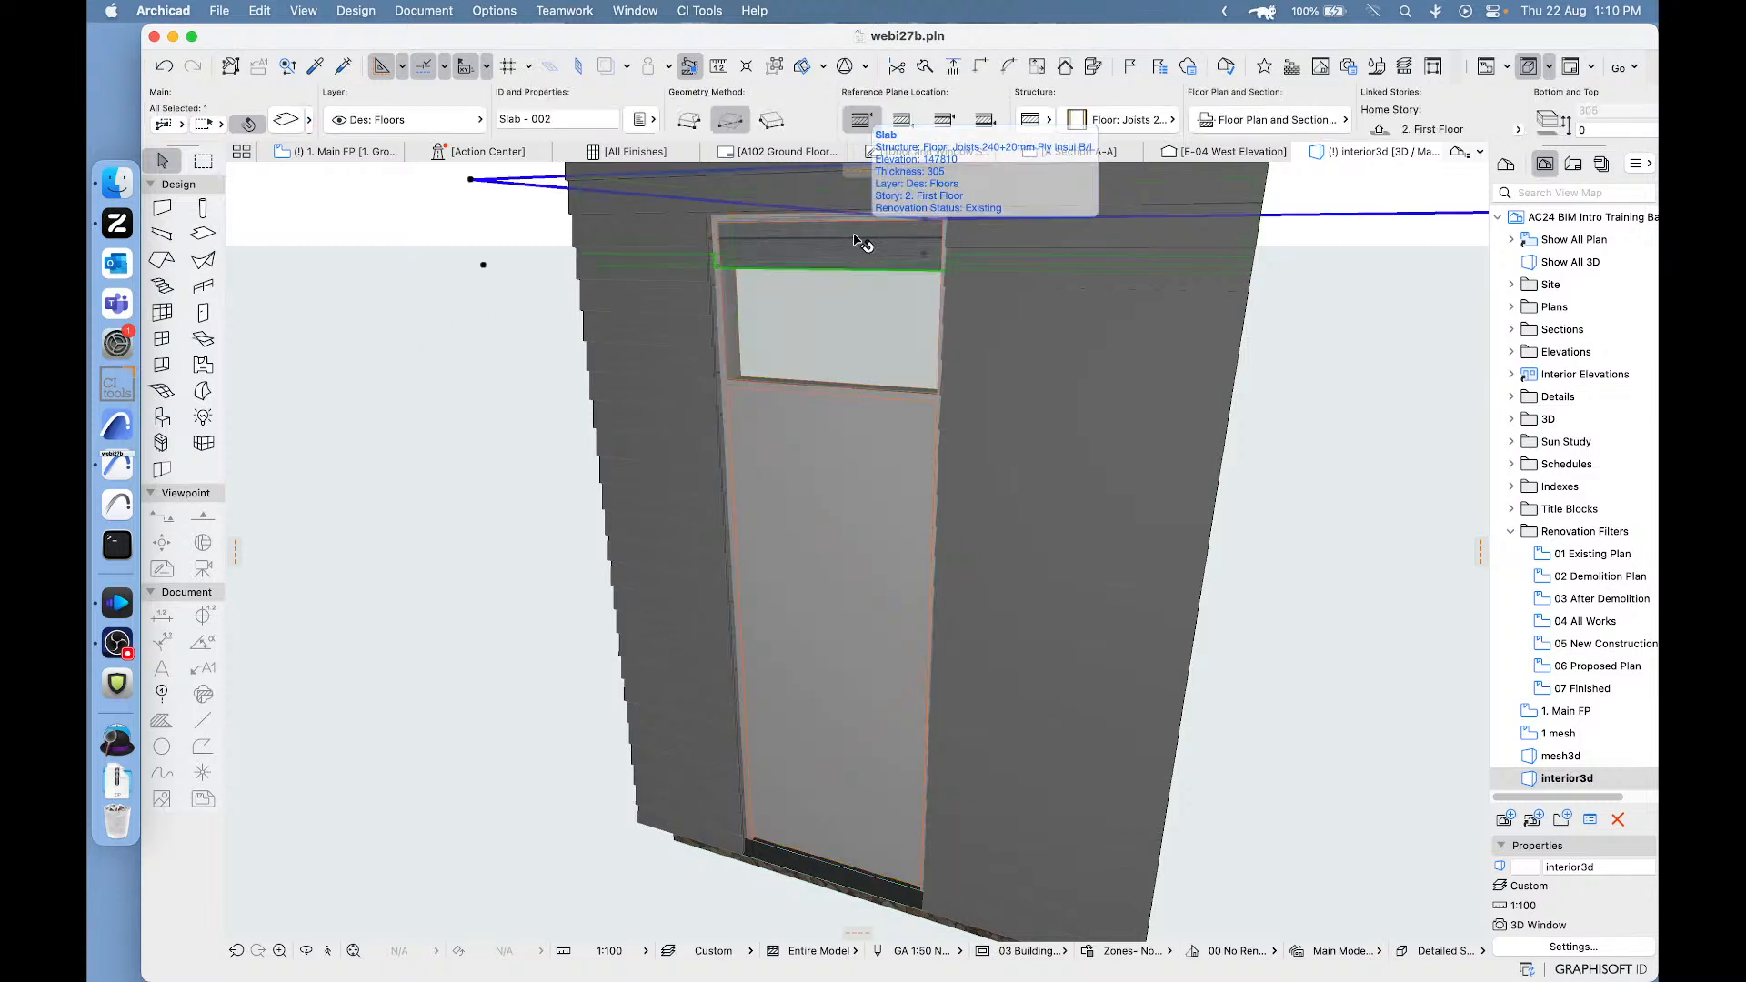
{"action": "left_click", "coordinate": [1282, 329]}
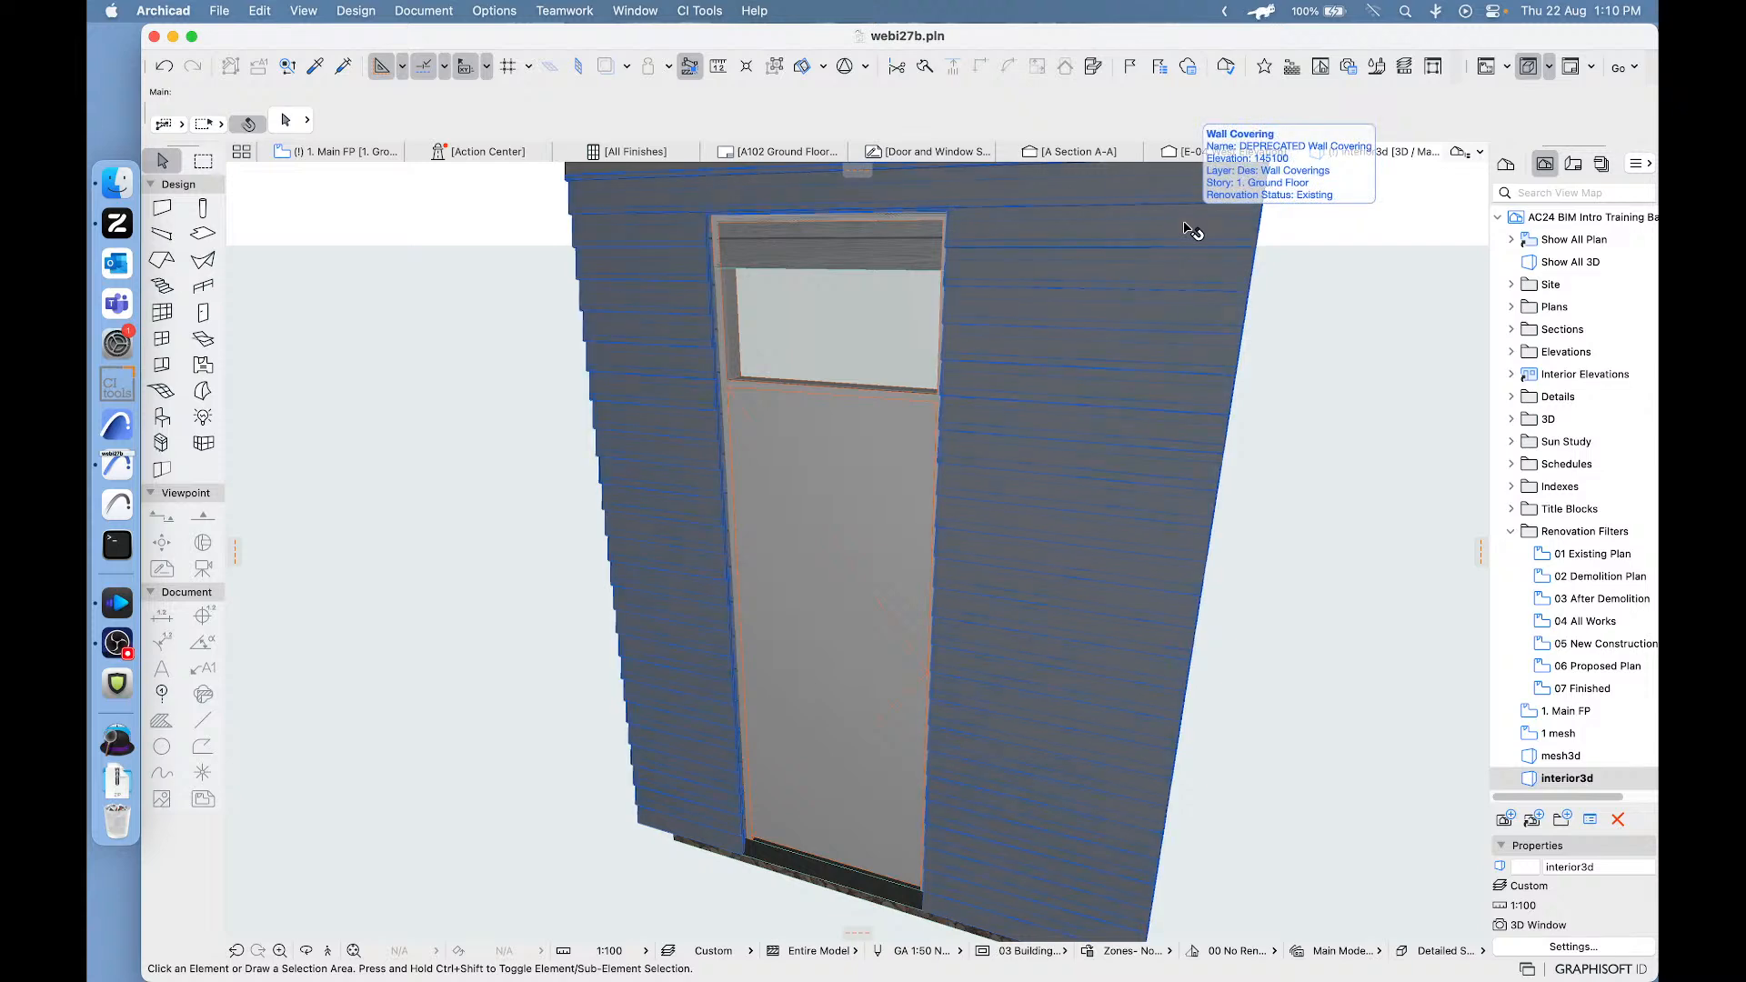
- Undo the last upward height stretch of the exterior door in the 3D view
{"action": "left_click", "coordinate": [1192, 232]}
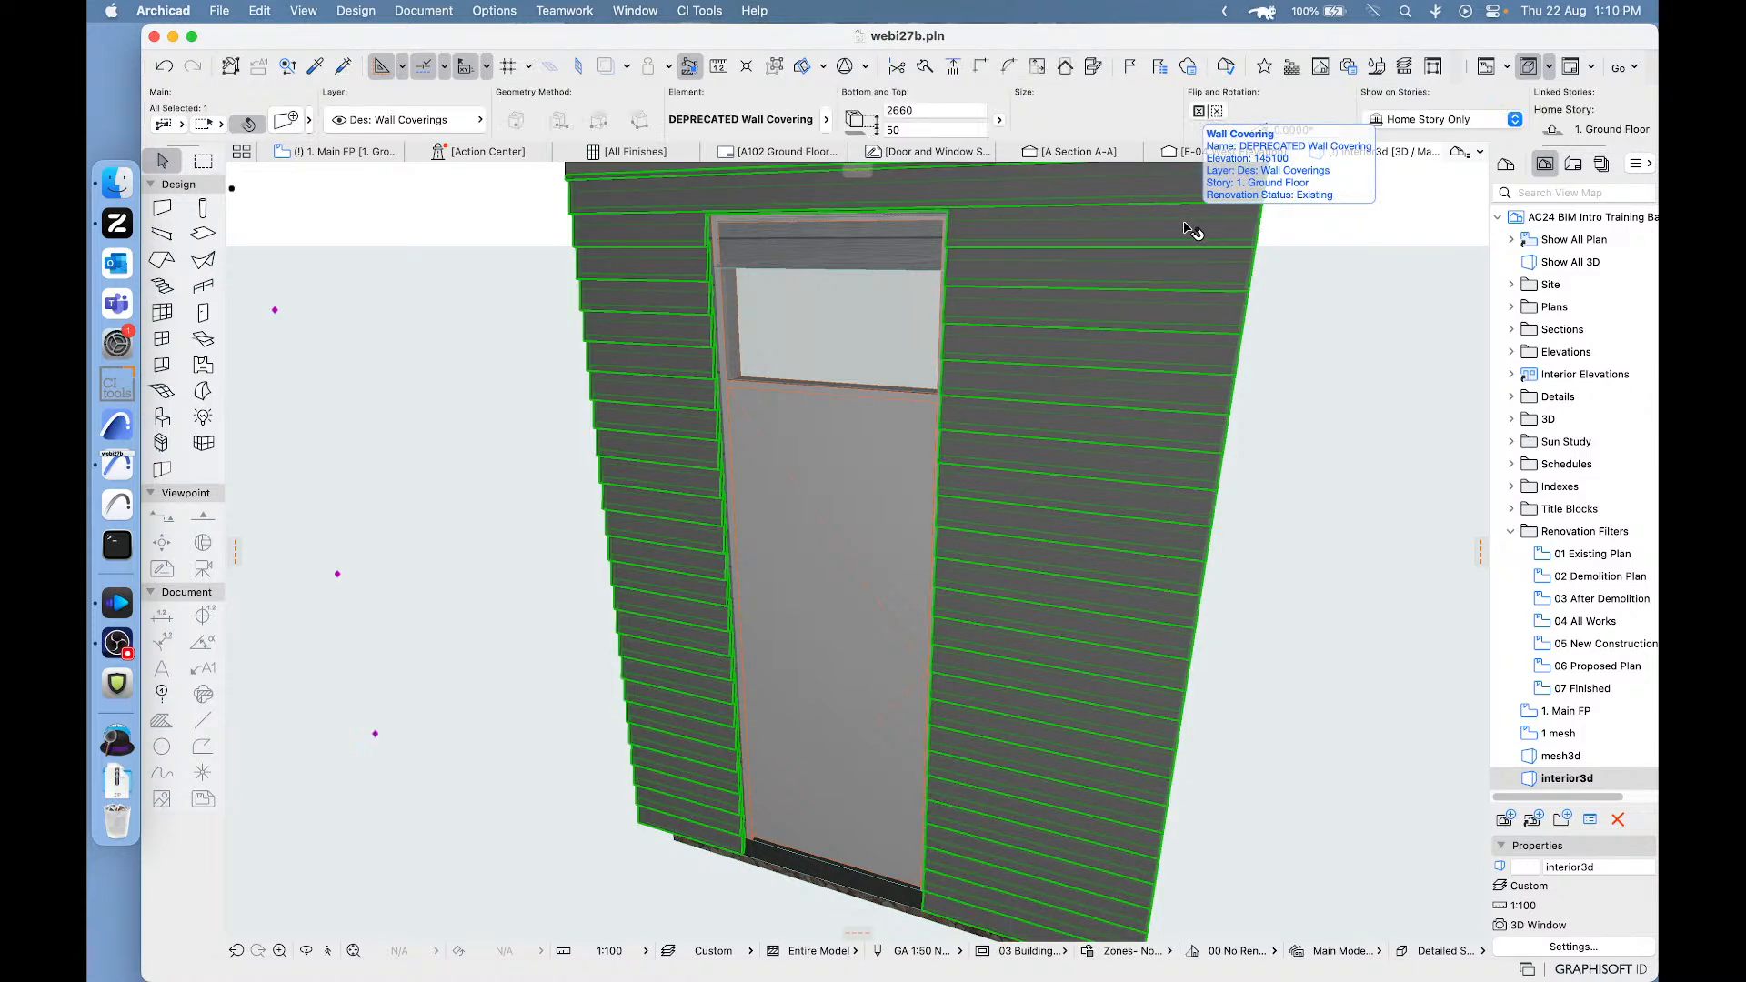
{"action": "left_click", "coordinate": [1280, 414]}
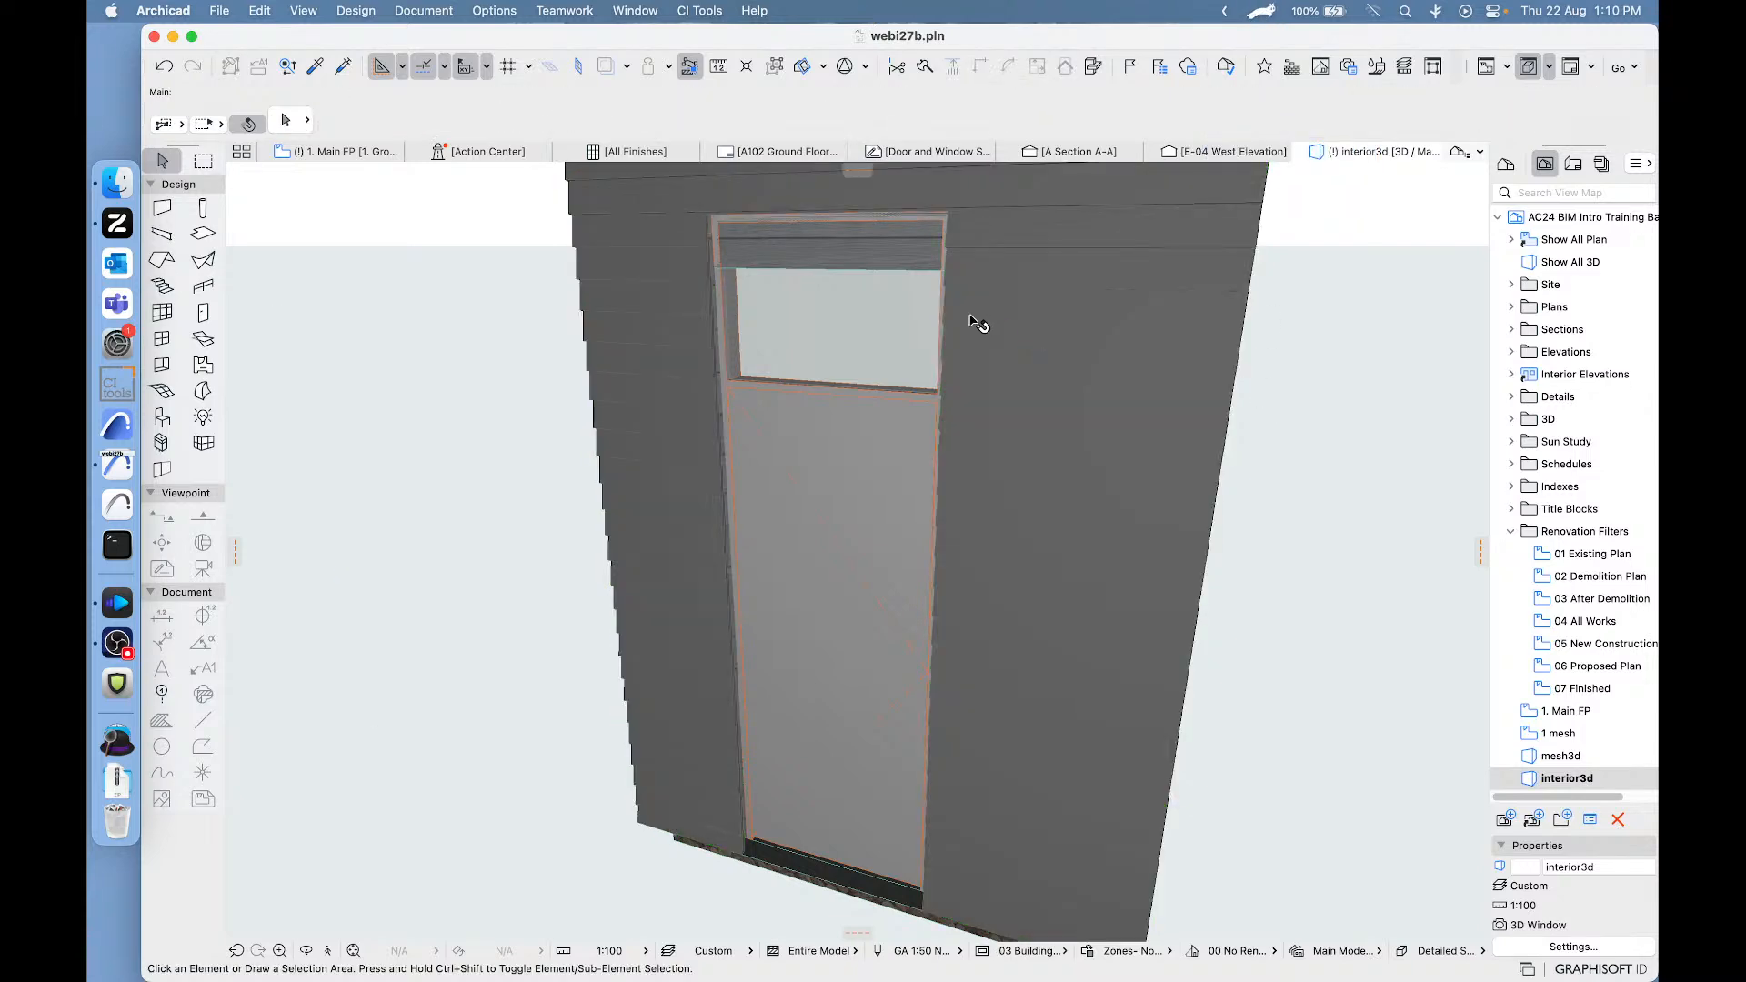
{"action": "left_click", "coordinate": [814, 488]}
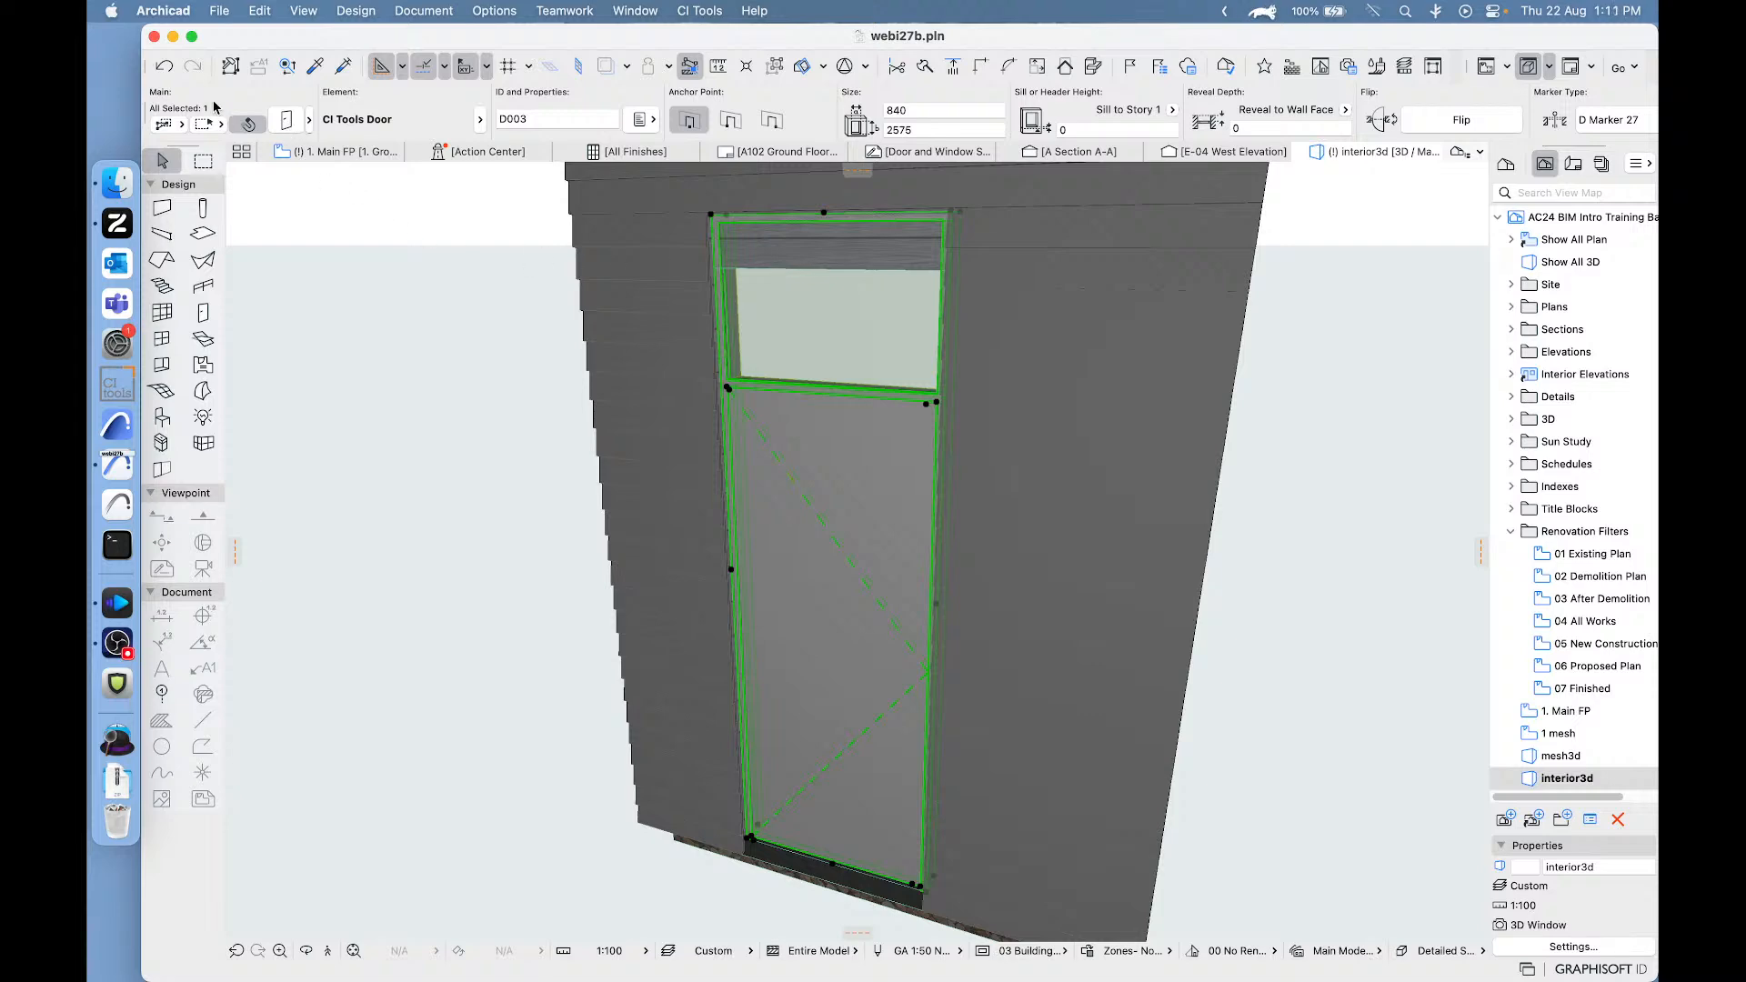
{"action": "left_click", "coordinate": [164, 66]}
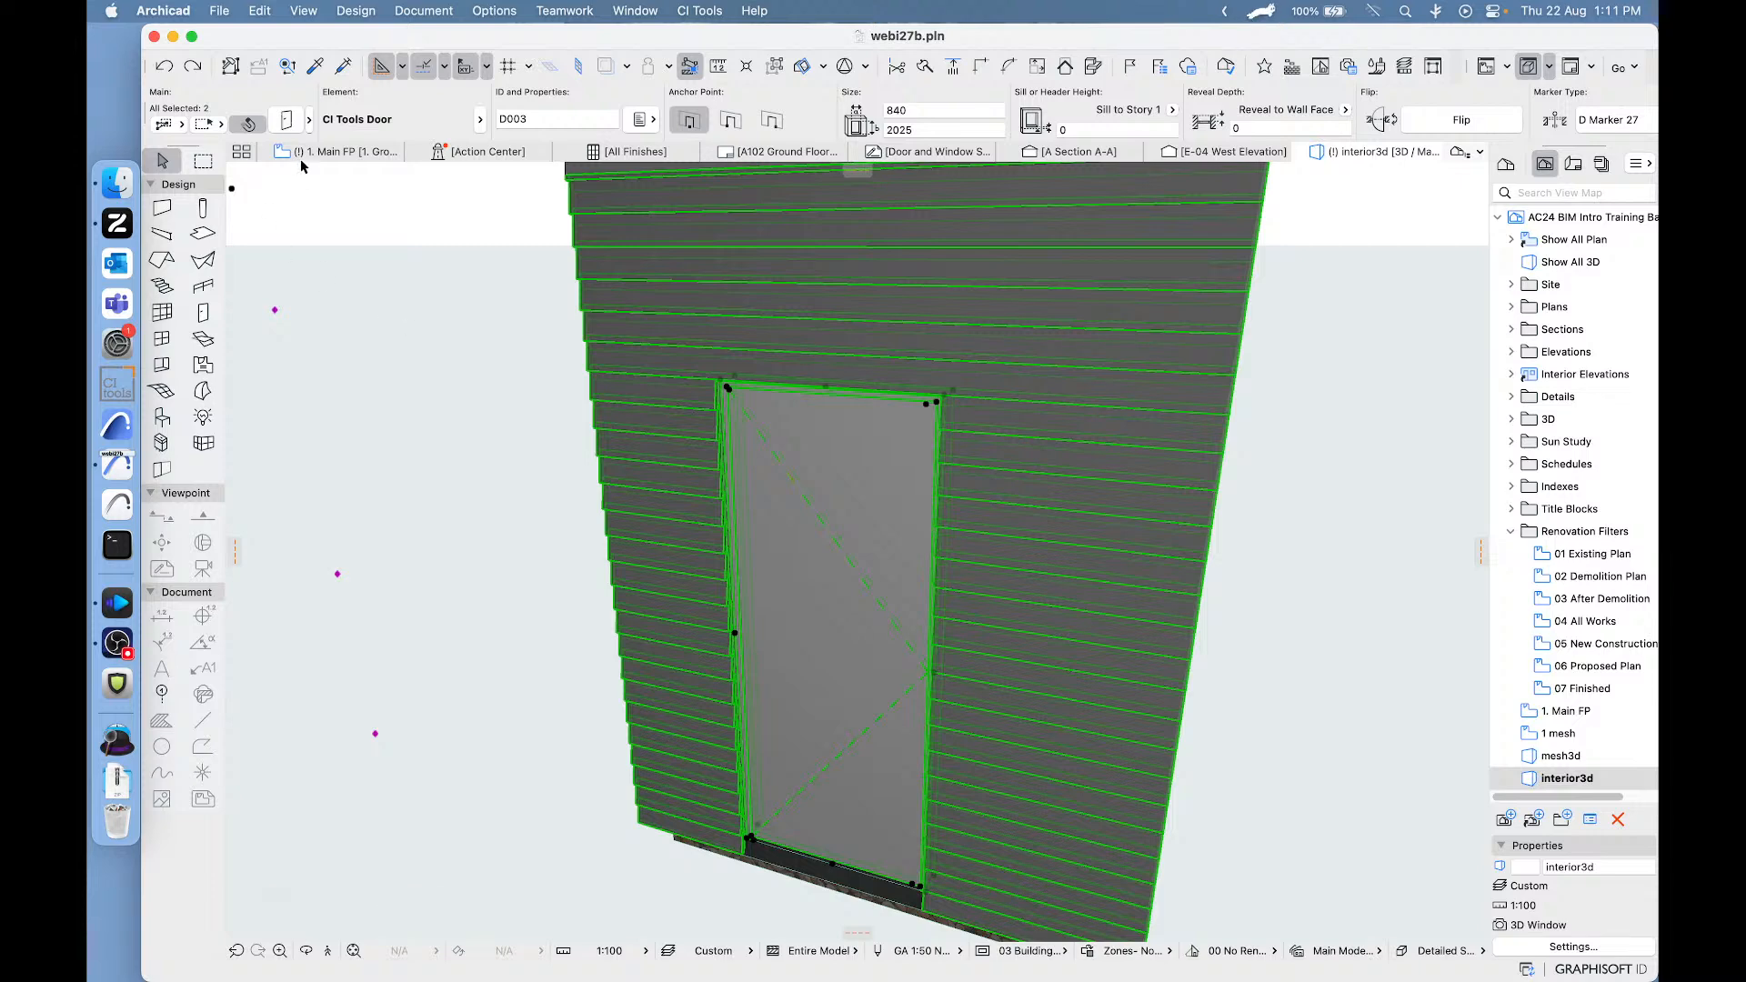
- Select only the exterior door and set its component height option to "Edit overlight height G only"
{"action": "key", "text": "super+t"}
{"action": "left_click", "coordinate": [1164, 901]}
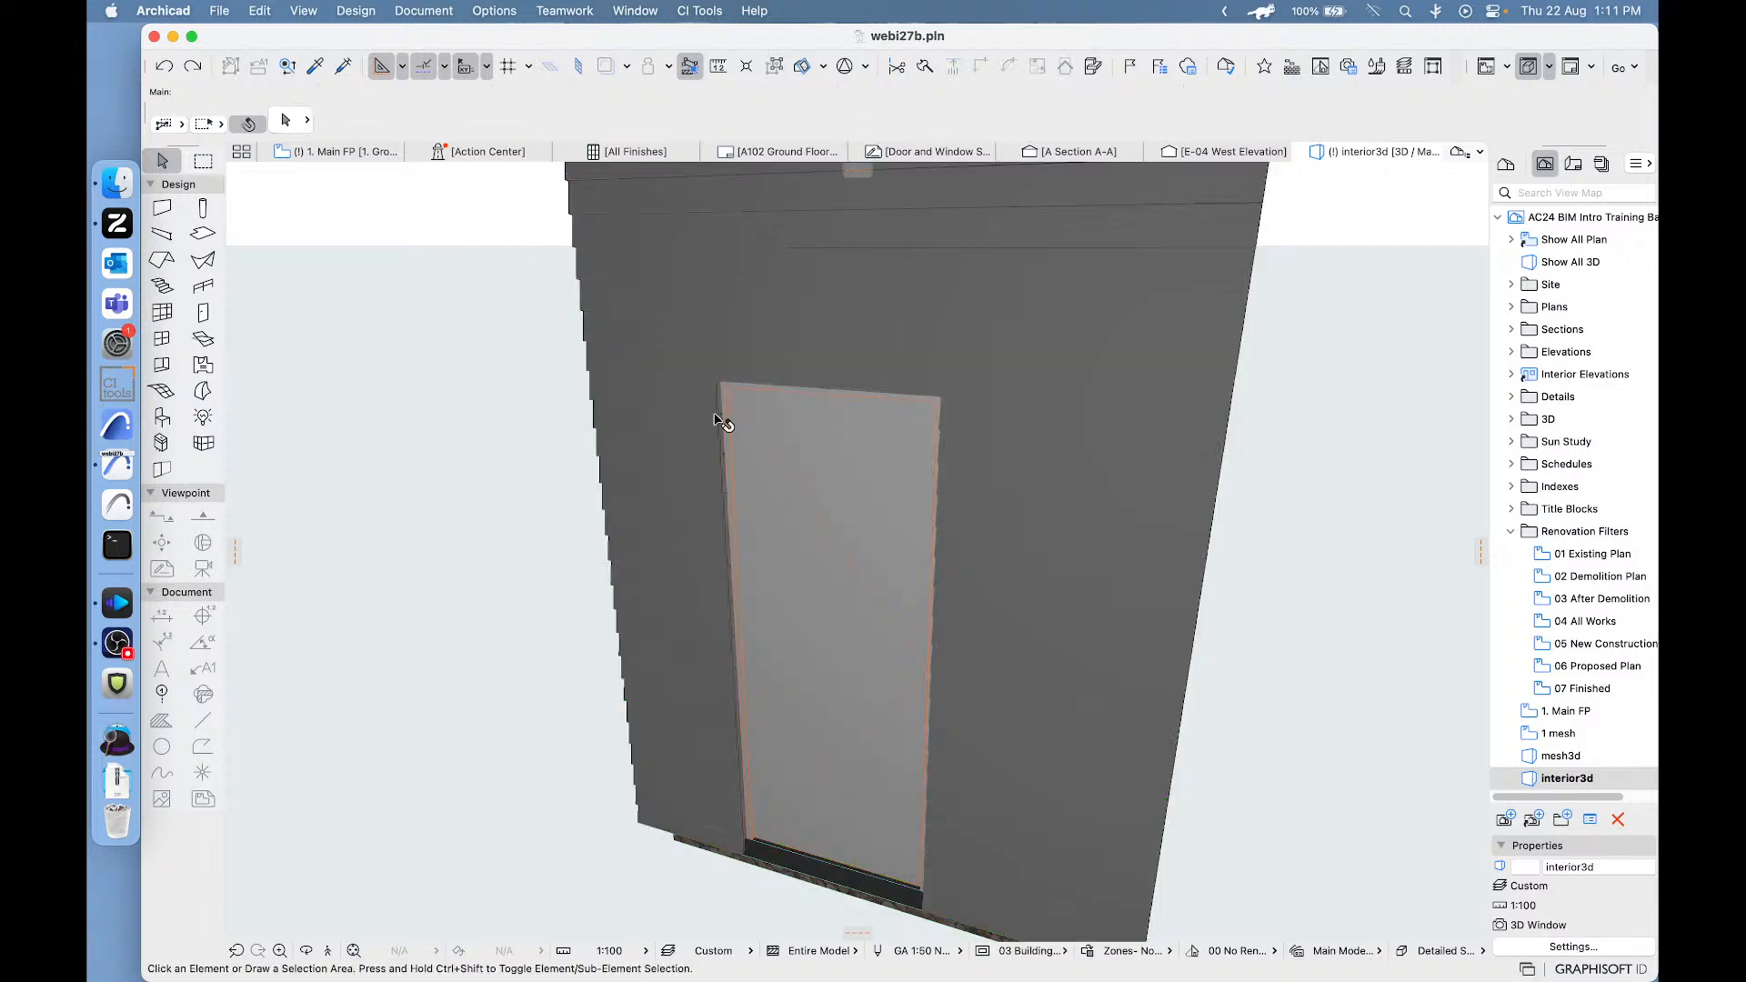
{"action": "left_click", "coordinate": [799, 489]}
{"action": "left_click", "coordinate": [287, 124]}
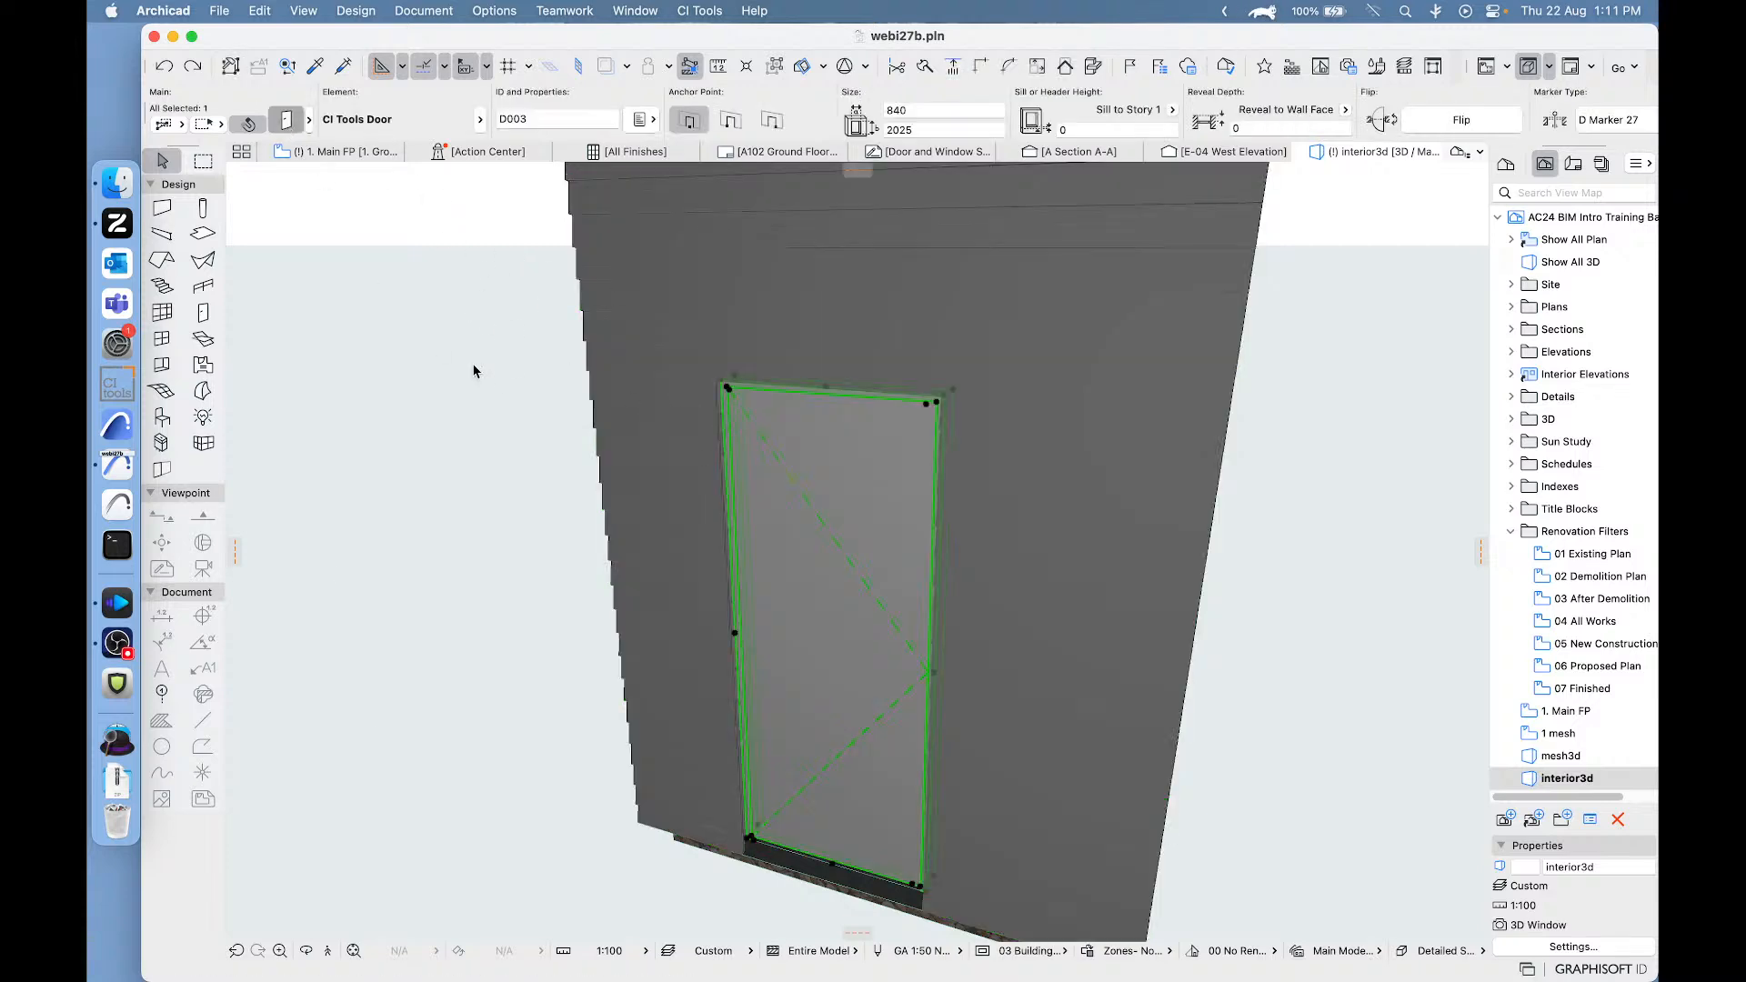
{"action": "double_click", "coordinate": [923, 564]}
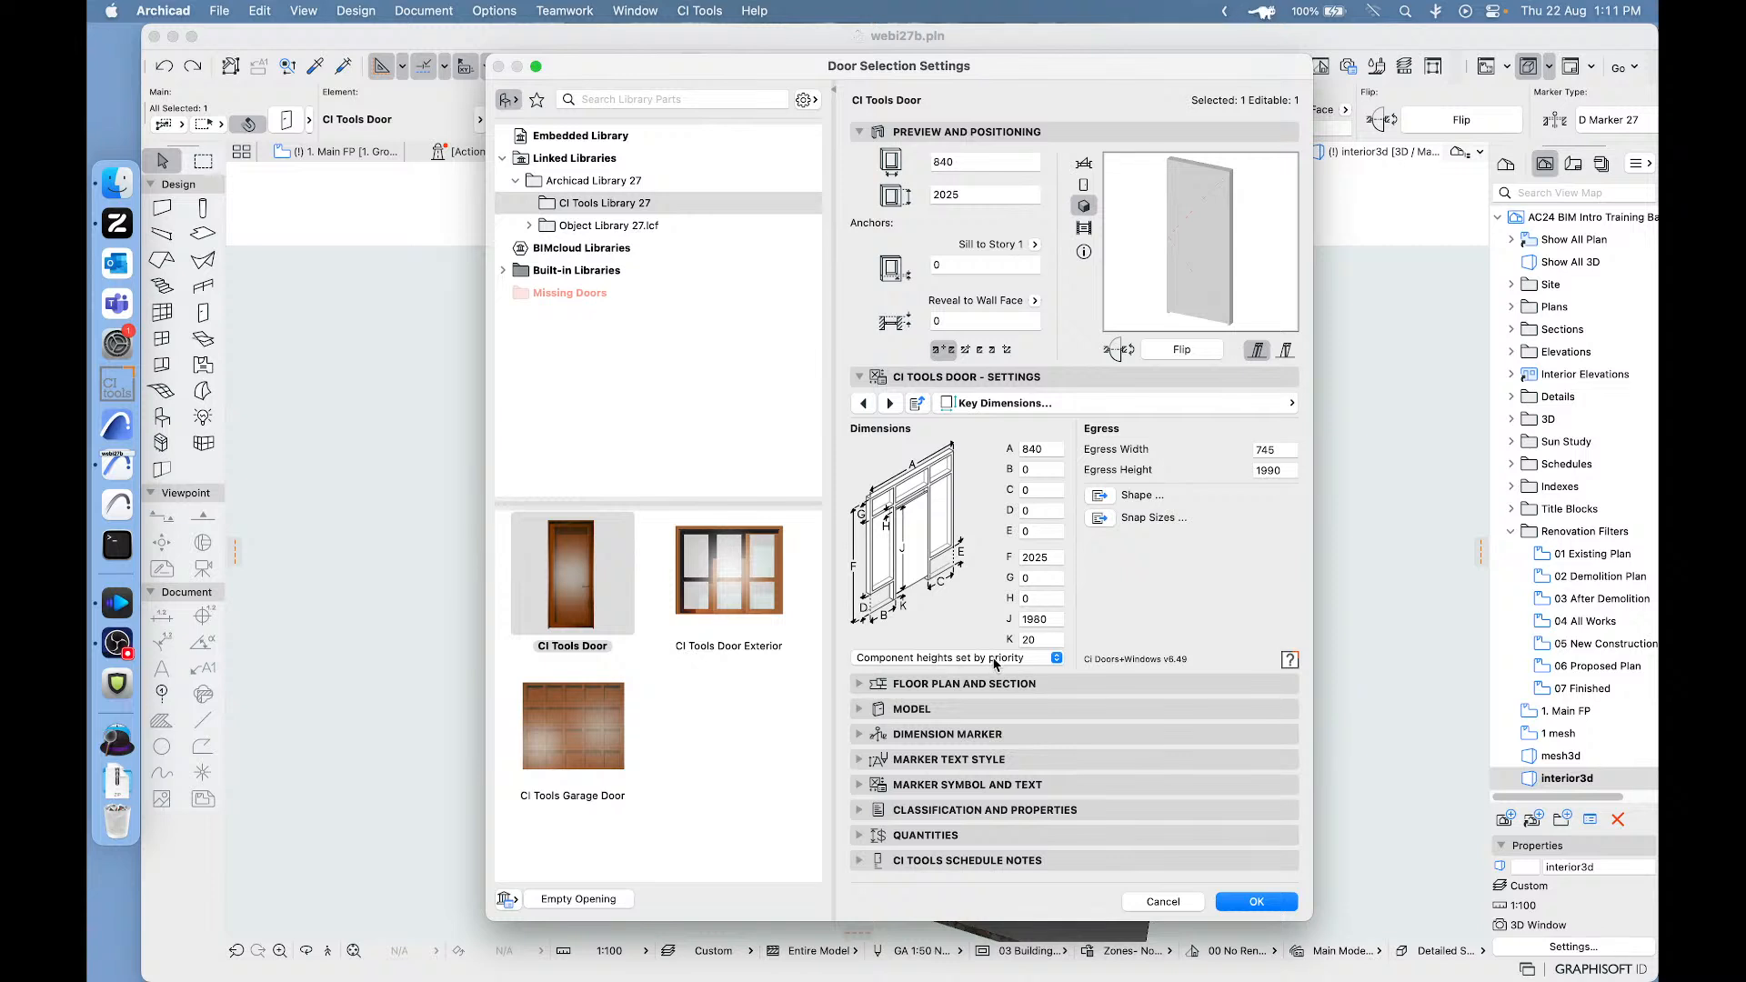
{"action": "left_click", "coordinate": [995, 665]}
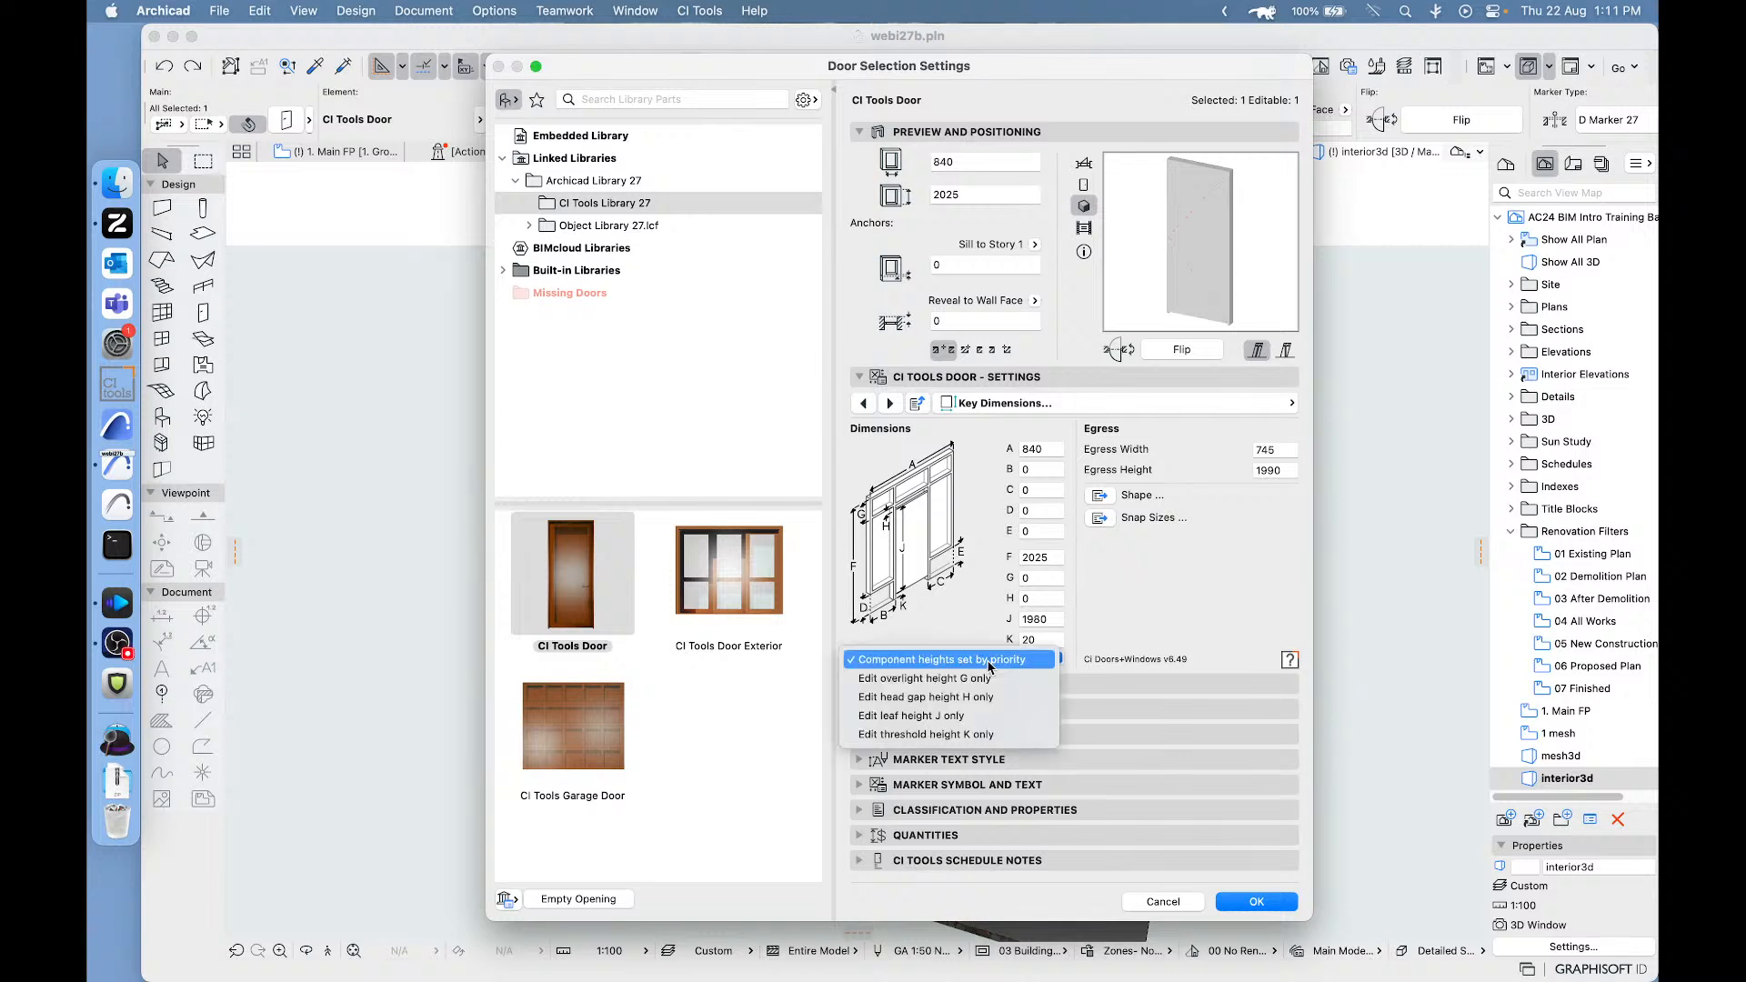
{"action": "left_click", "coordinate": [906, 681]}
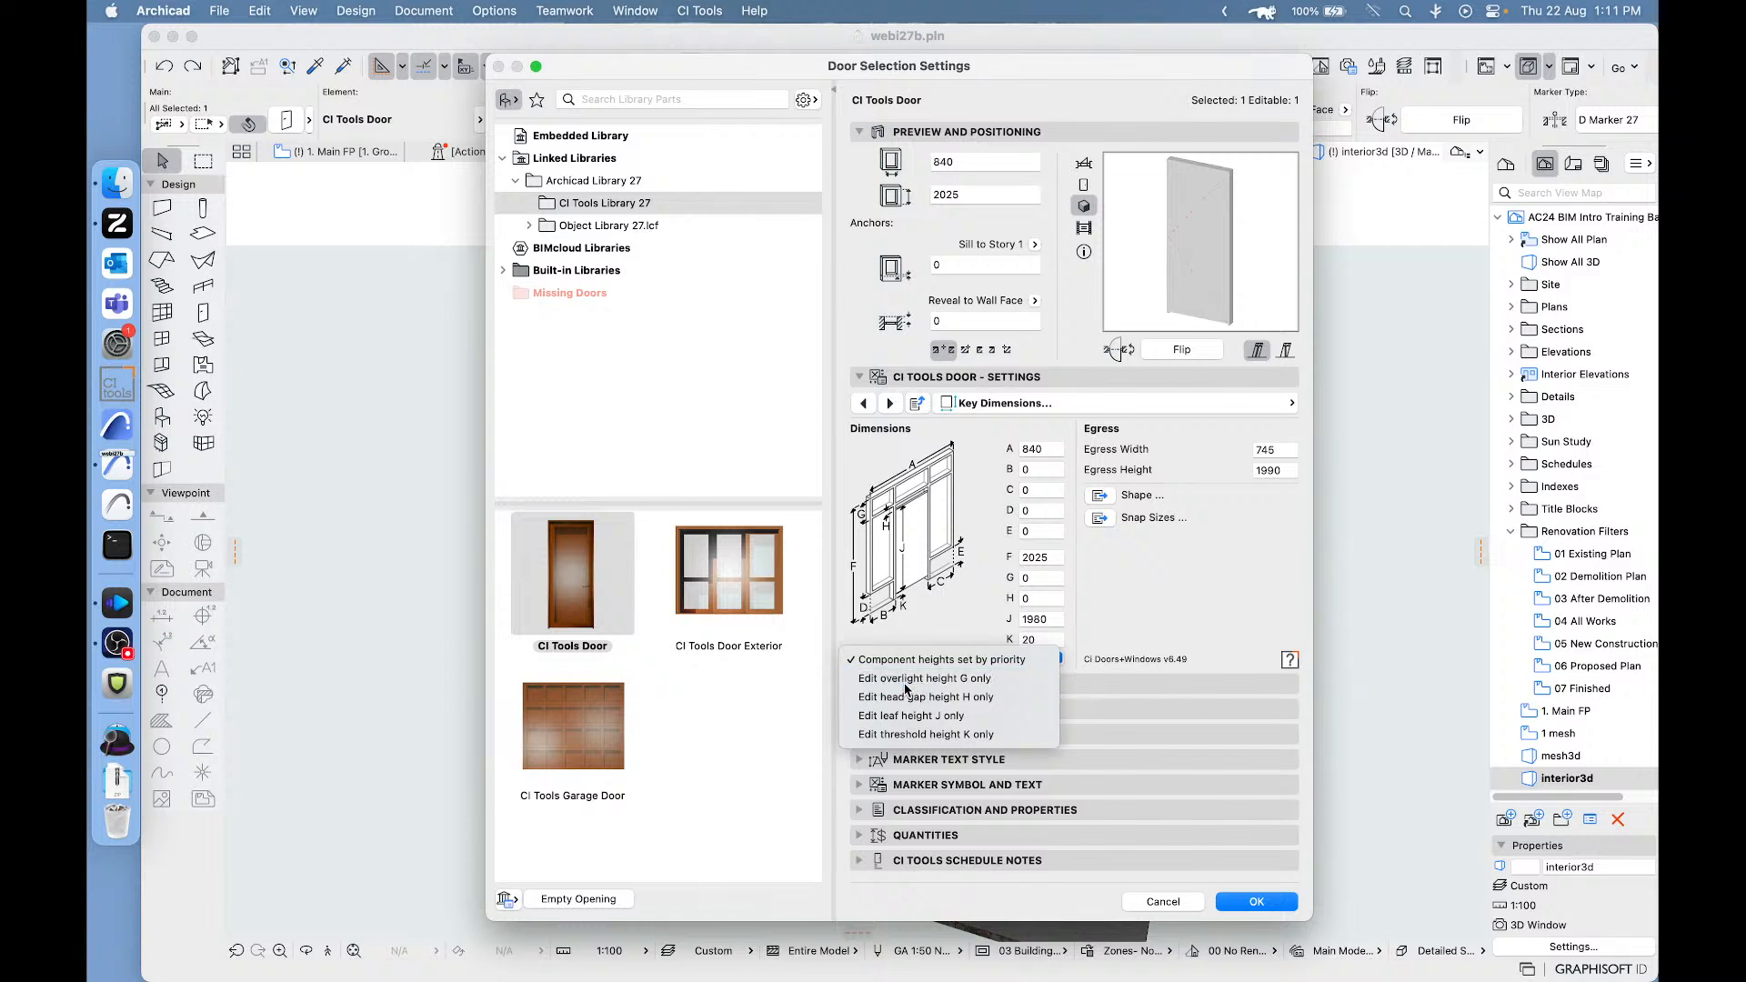
{"action": "left_click", "coordinate": [1246, 901]}
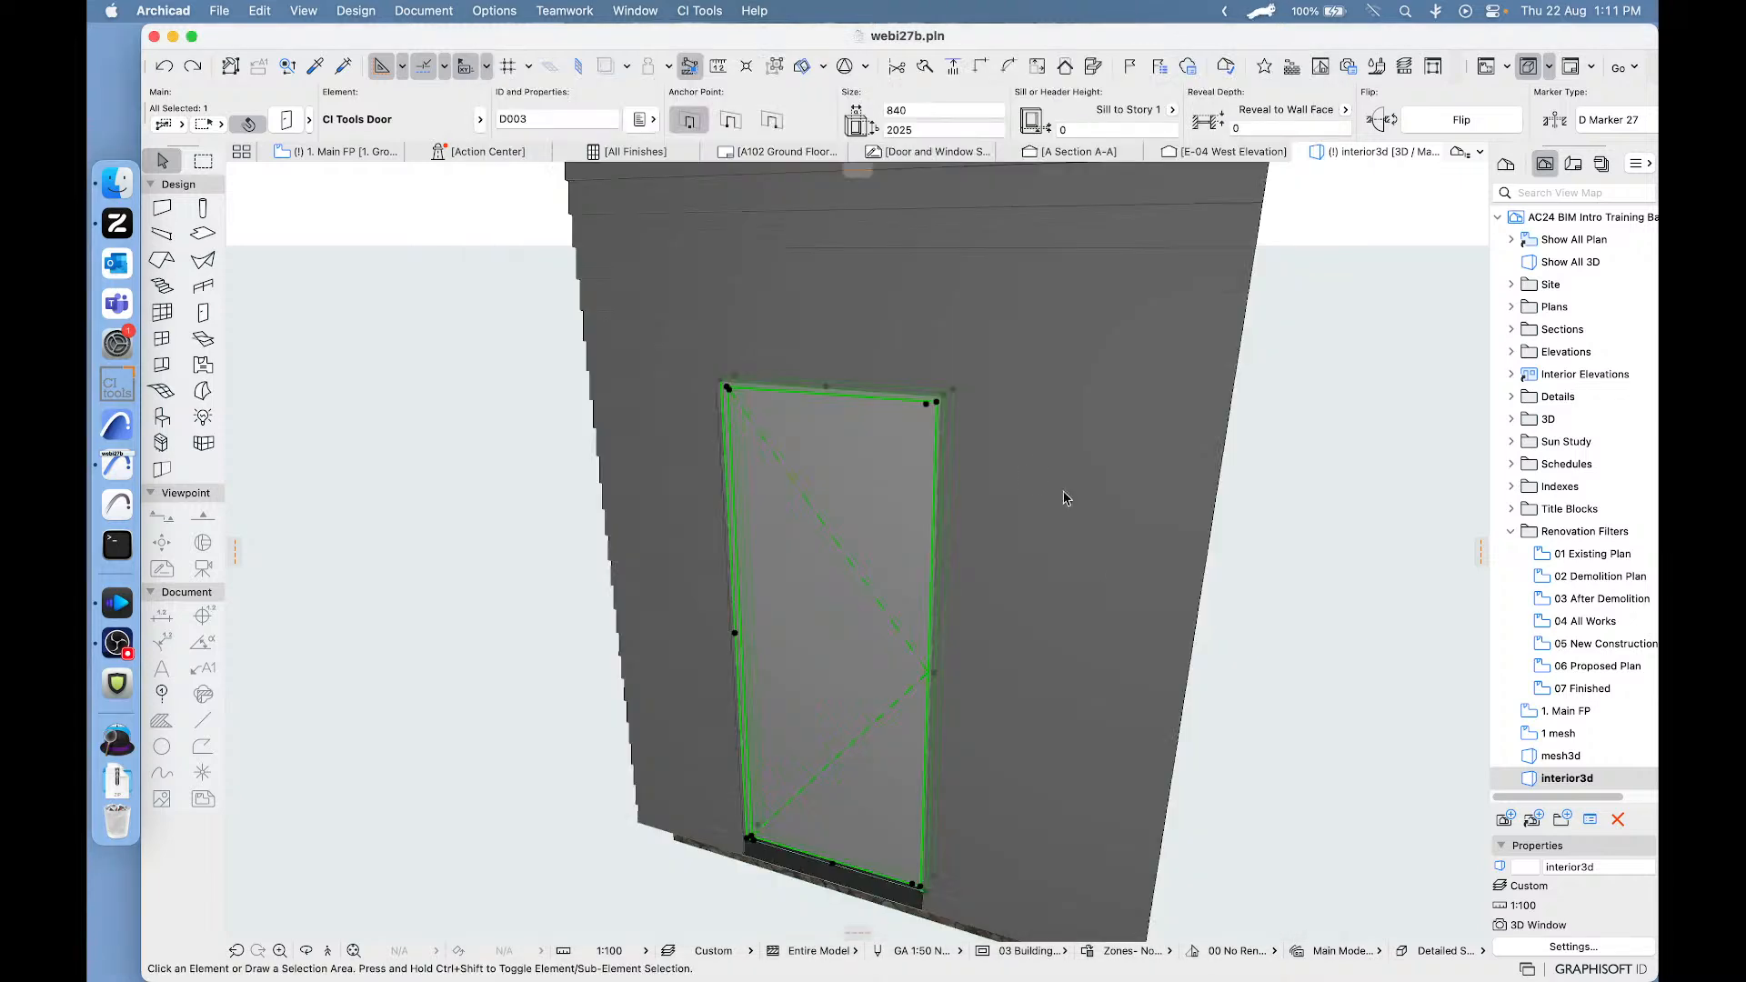
- Stretch the exterior door upward from its upper corner to a height of 2574 and review its key dimensions in the door settings
{"action": "left_click", "coordinate": [937, 407]}
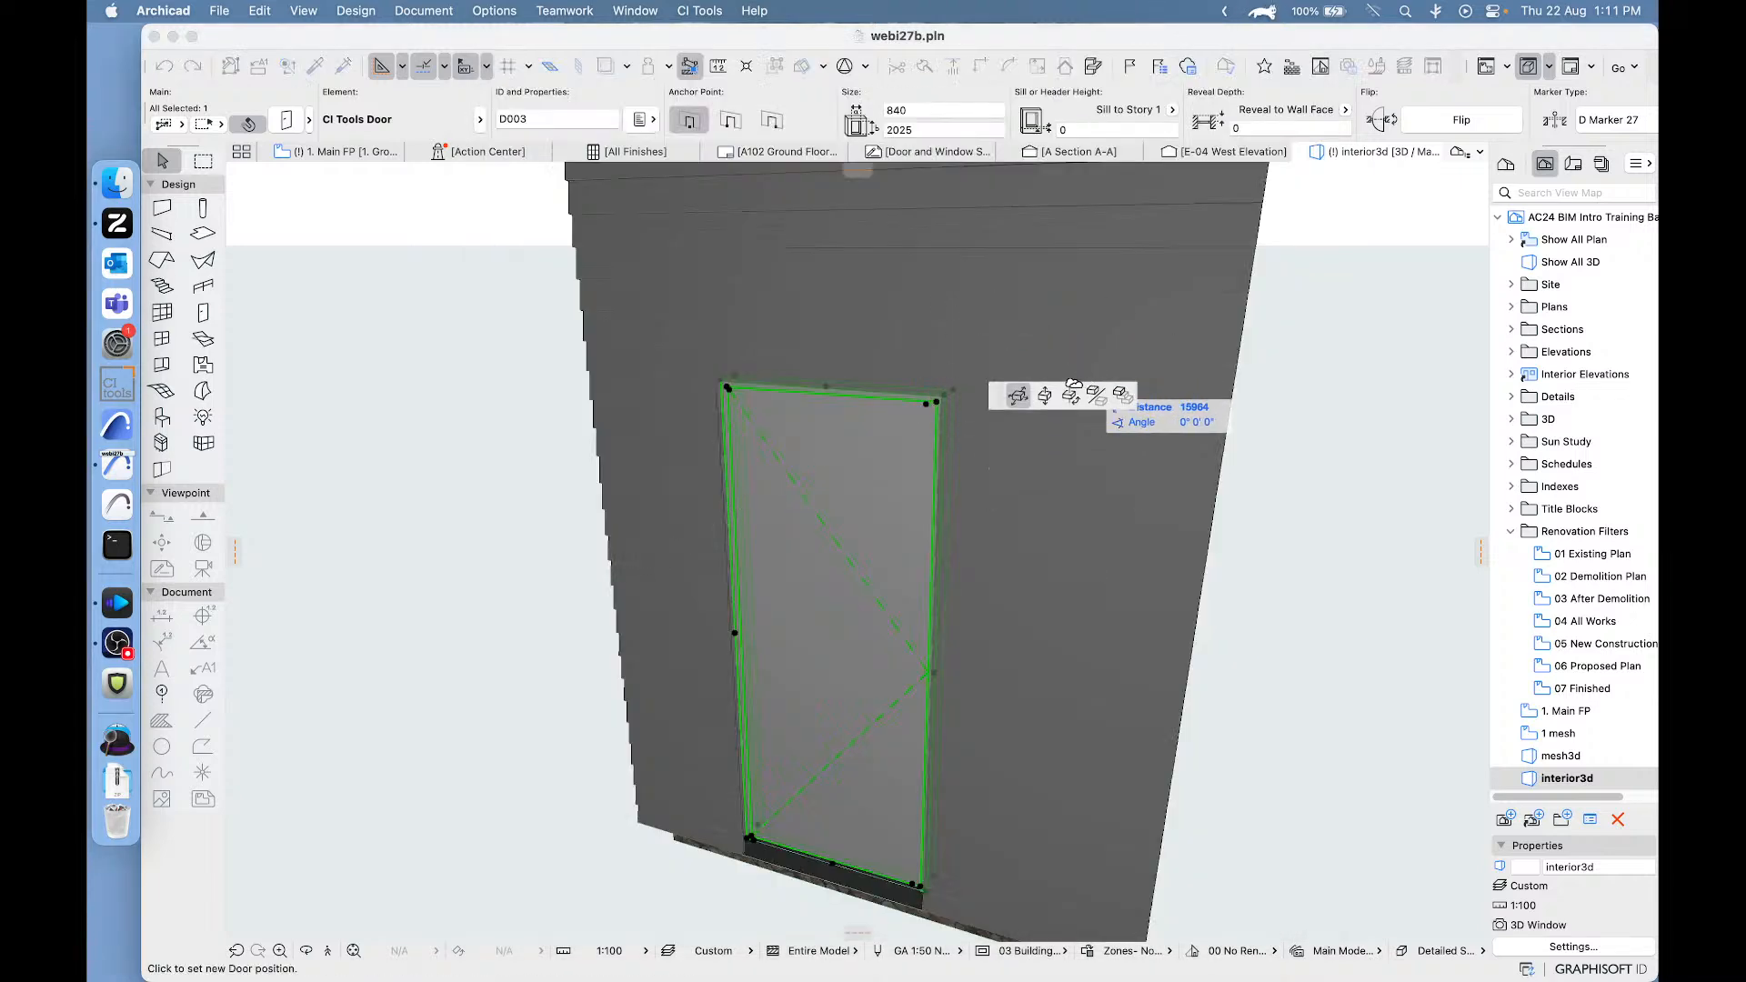
{"action": "key", "text": "Escape"}
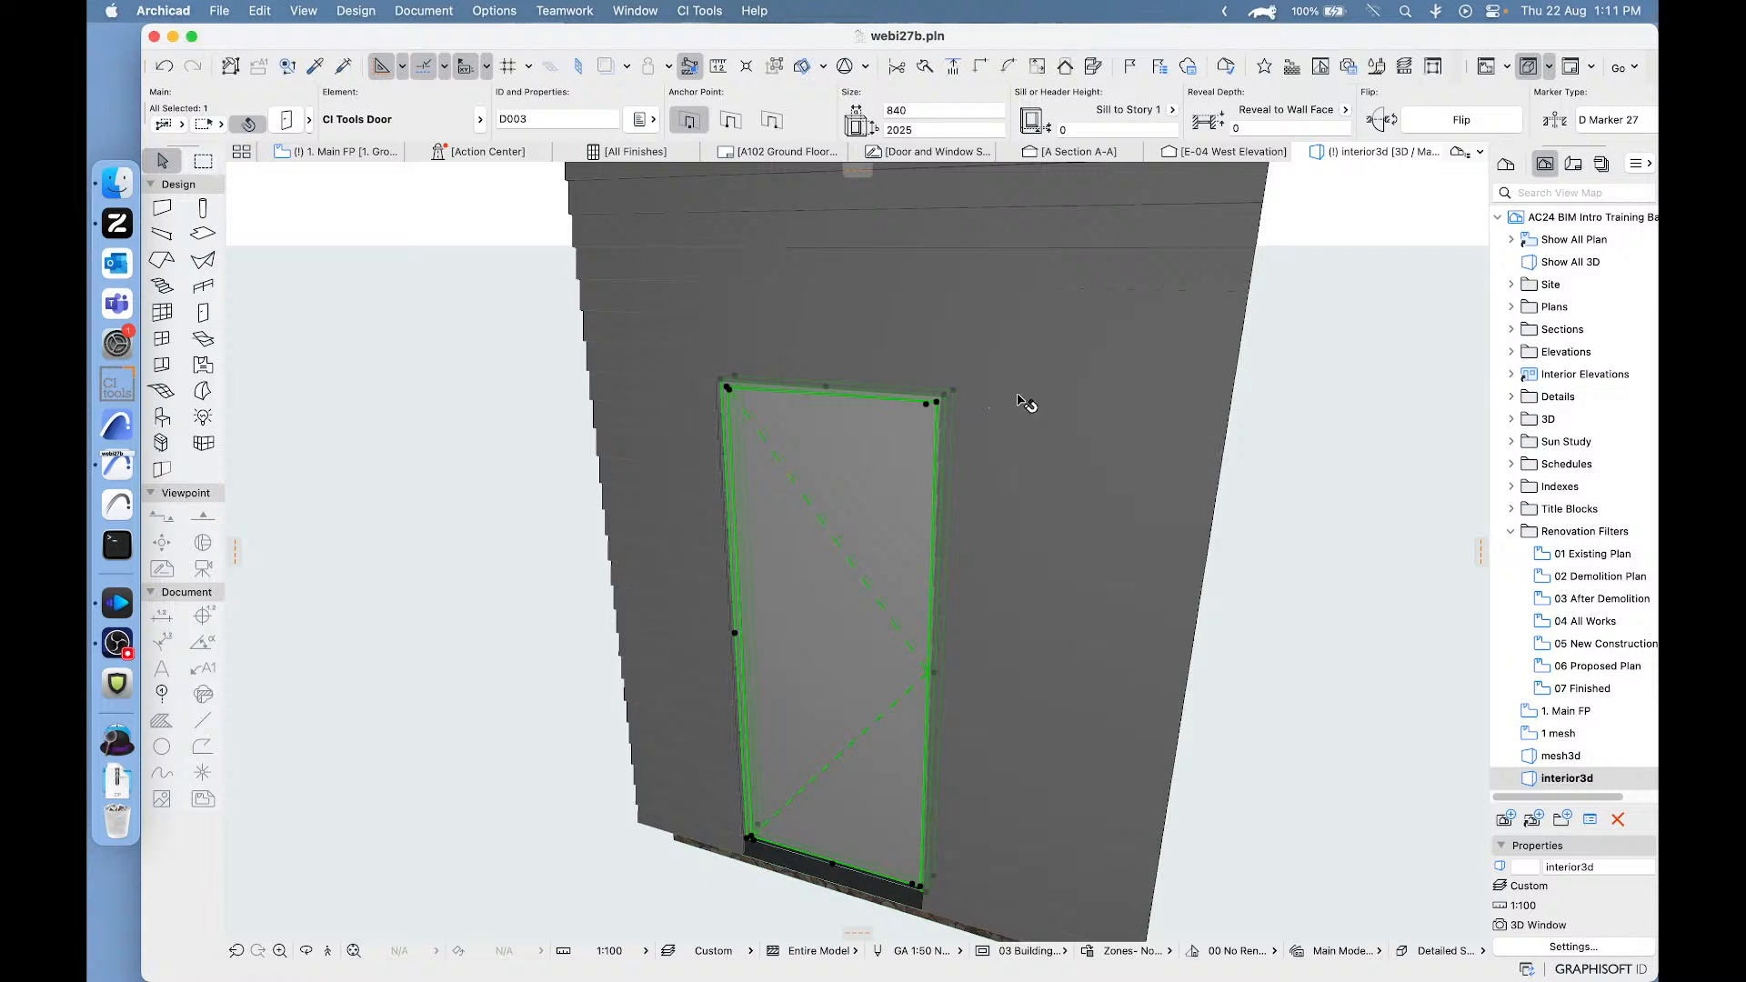
{"action": "left_click", "coordinate": [939, 405]}
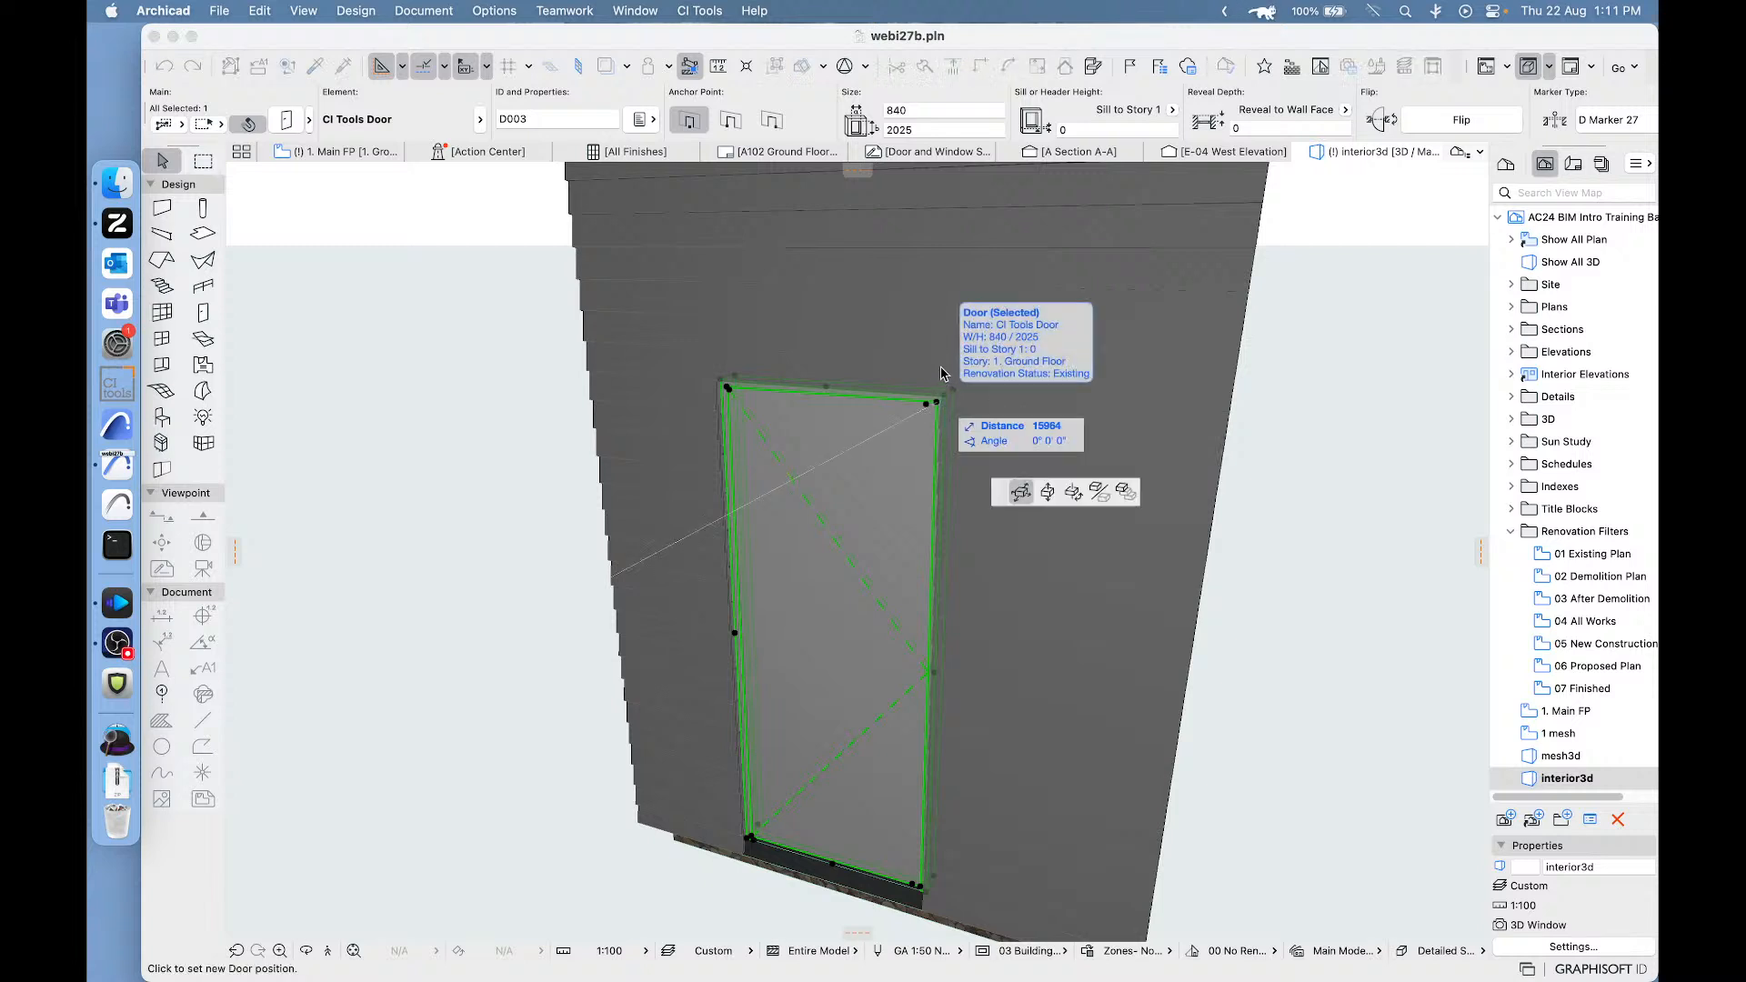
{"action": "key", "text": "Escape"}
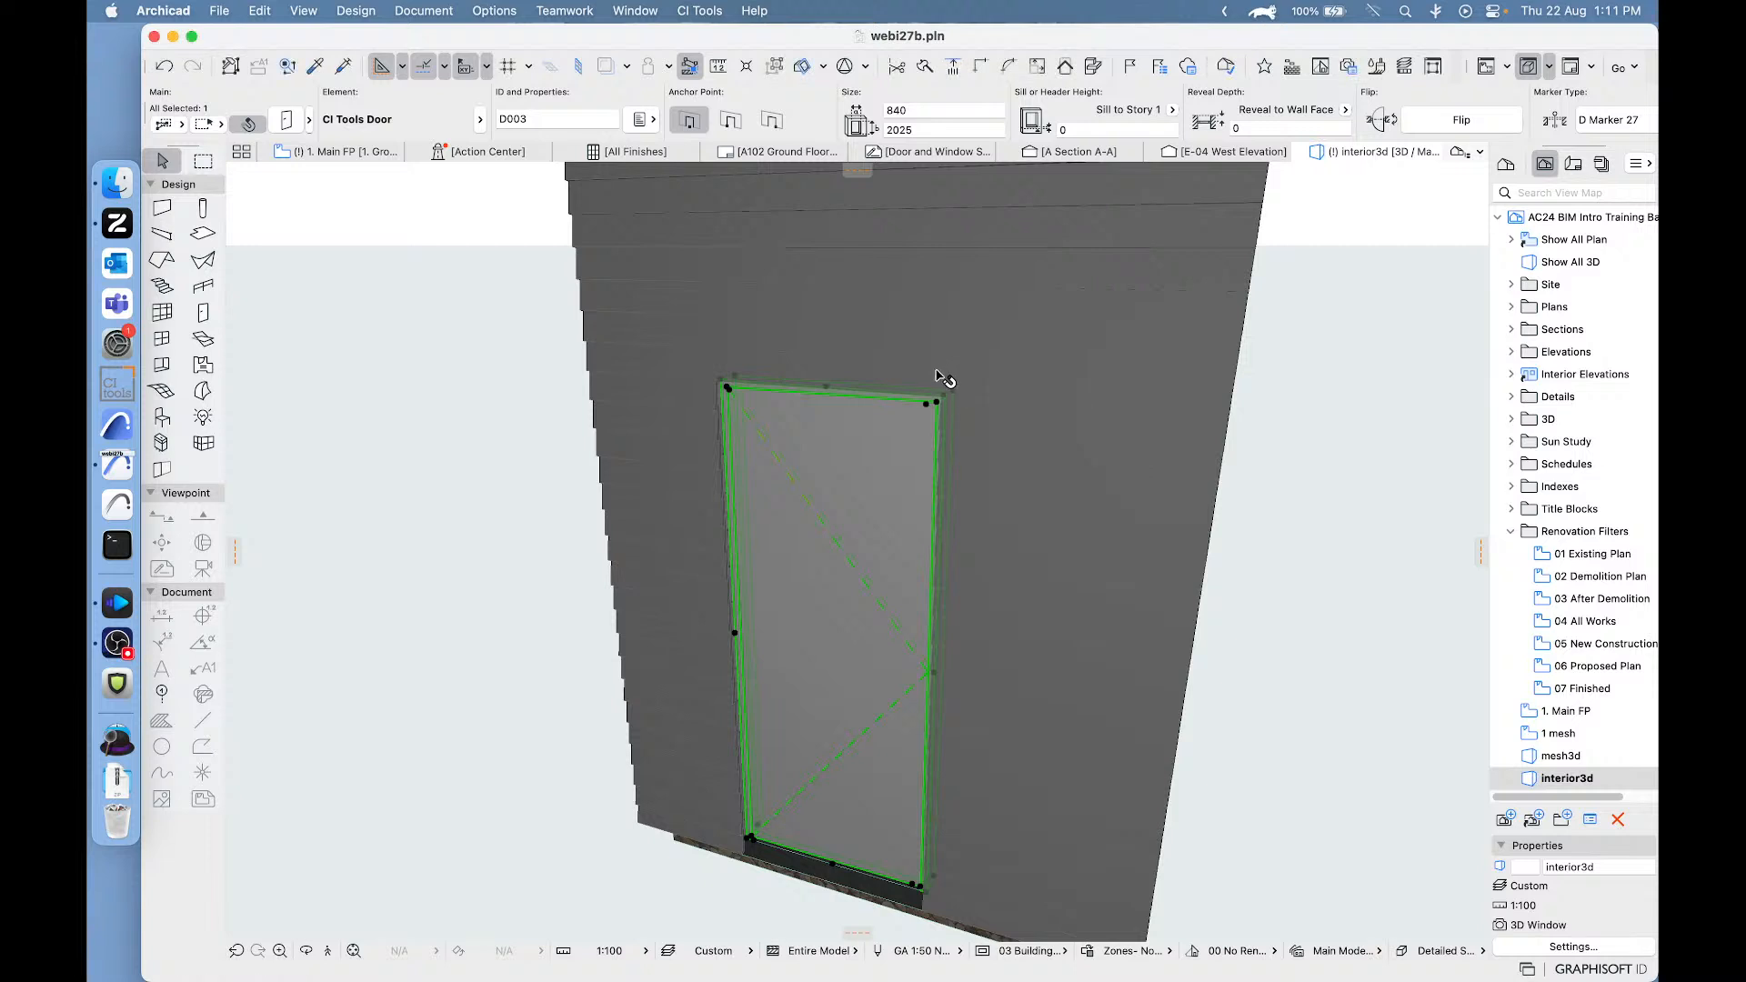
{"action": "left_click", "coordinate": [927, 404]}
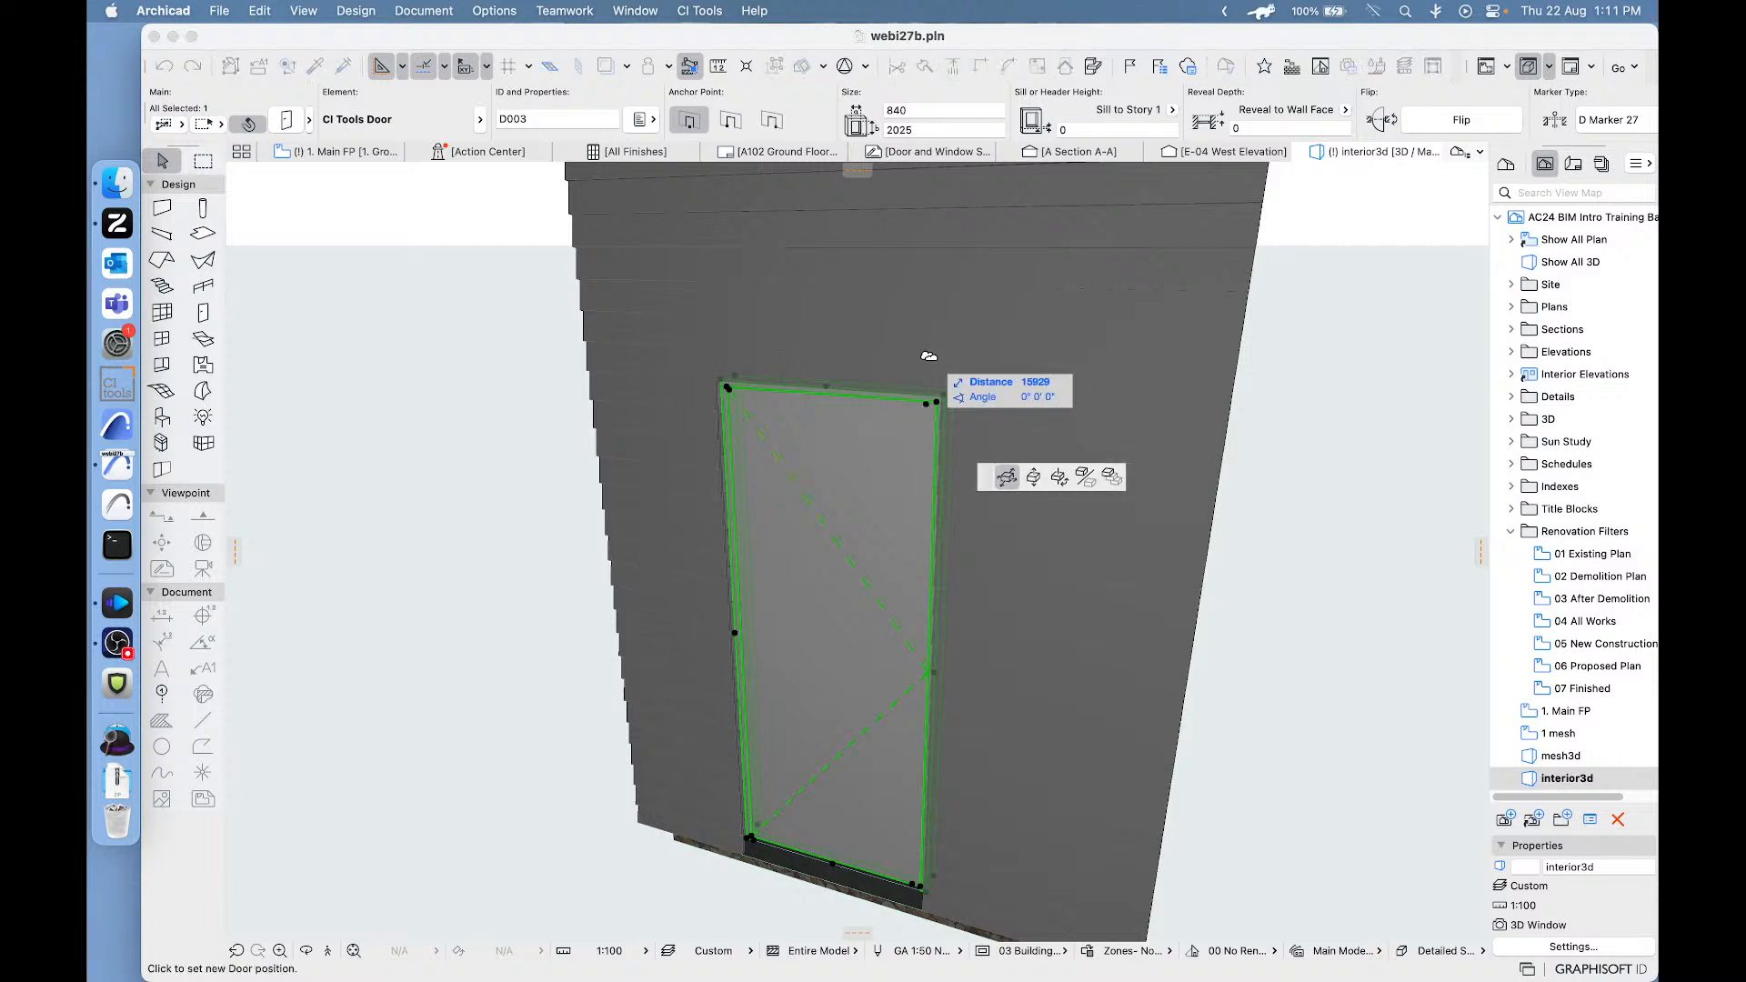
{"action": "key", "text": "Escape"}
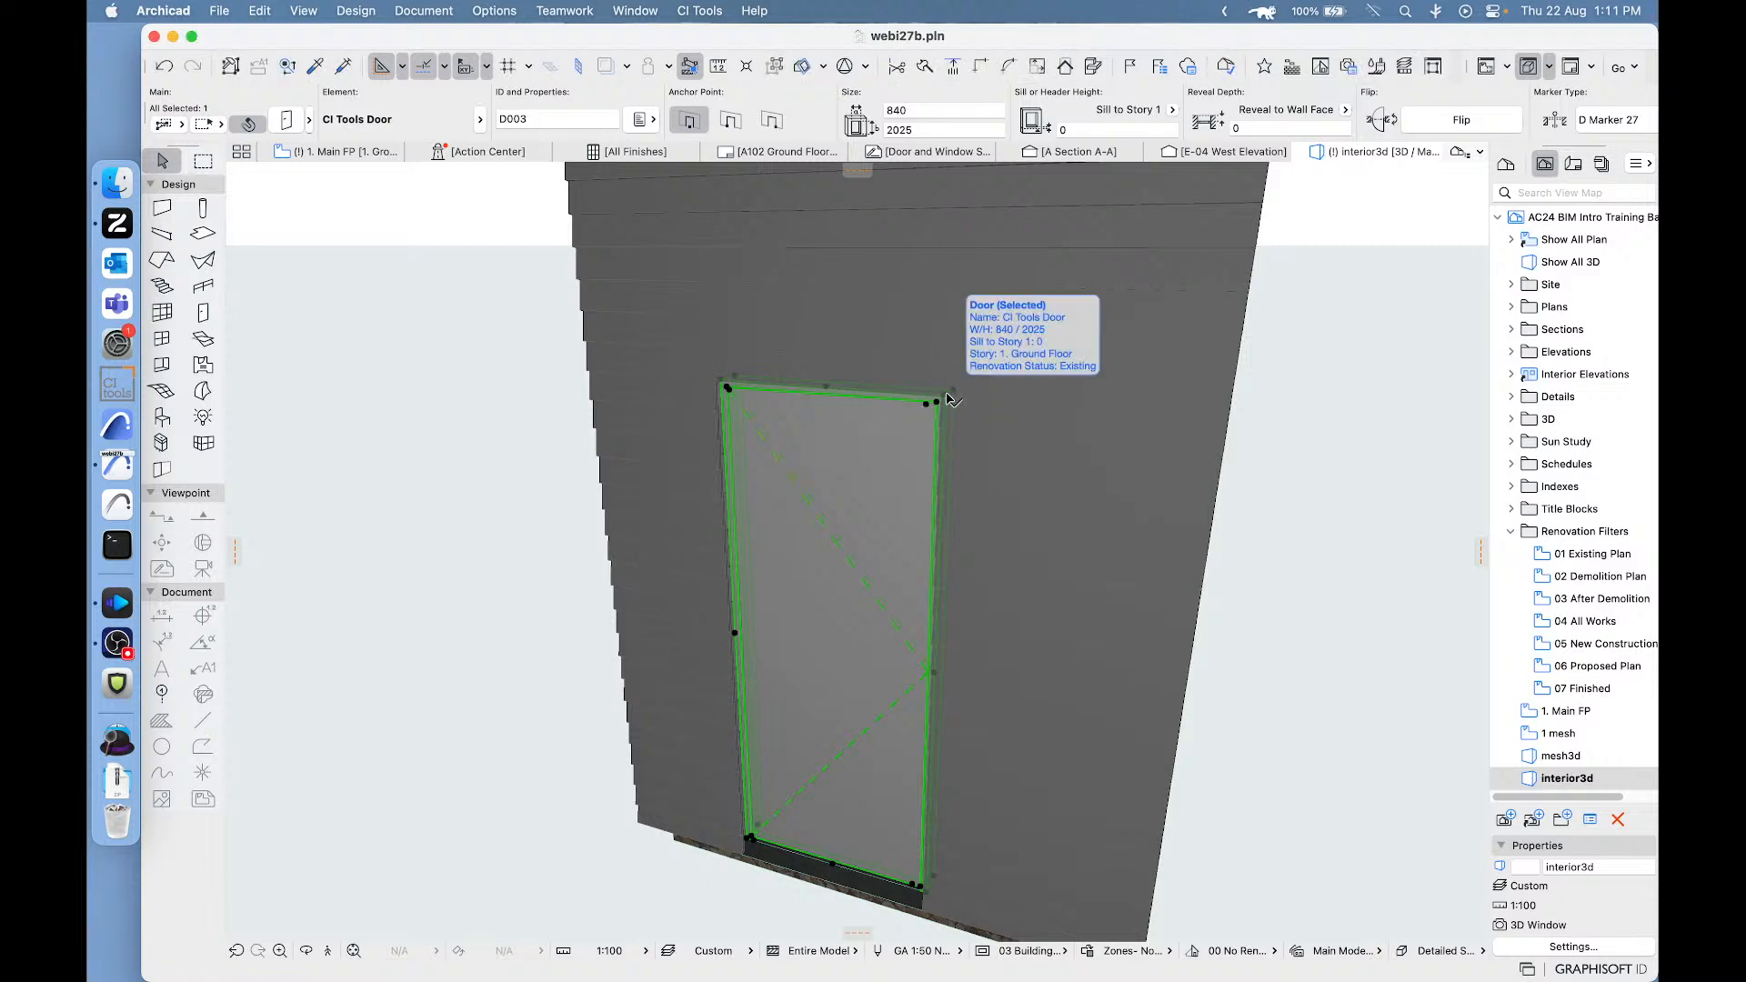
{"action": "left_click", "coordinate": [948, 399]}
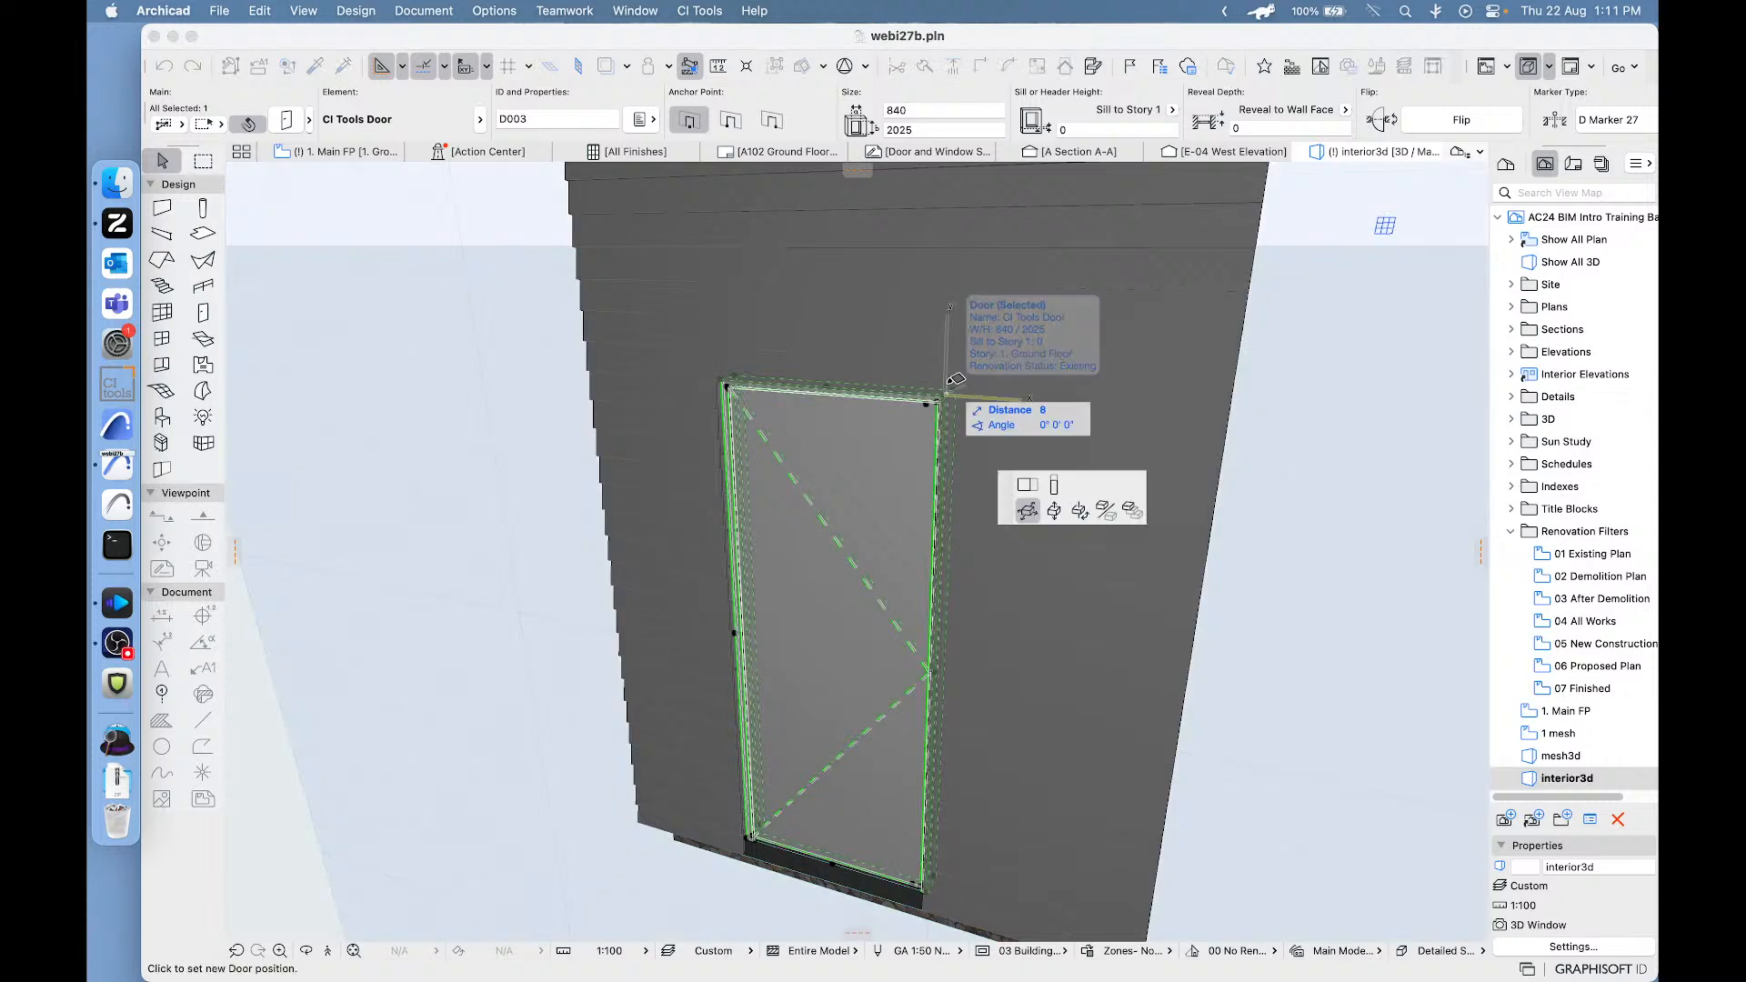
{"action": "left_click", "coordinate": [1052, 486]}
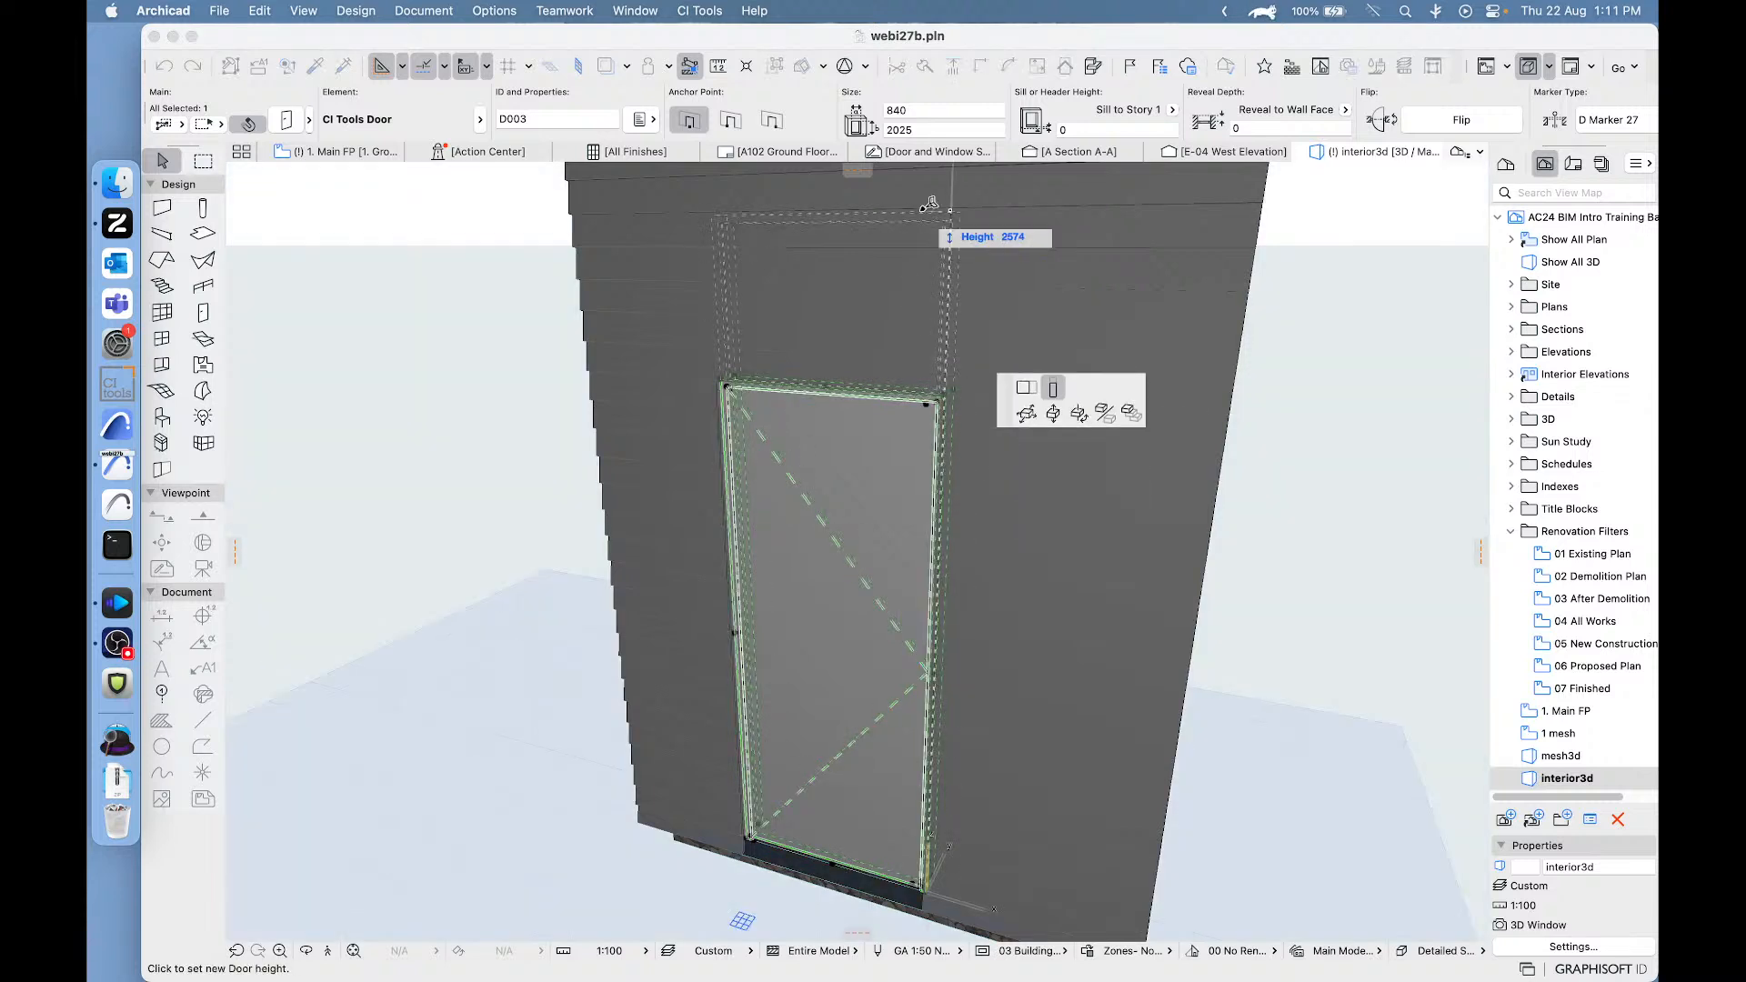
{"action": "left_click", "coordinate": [912, 217]}
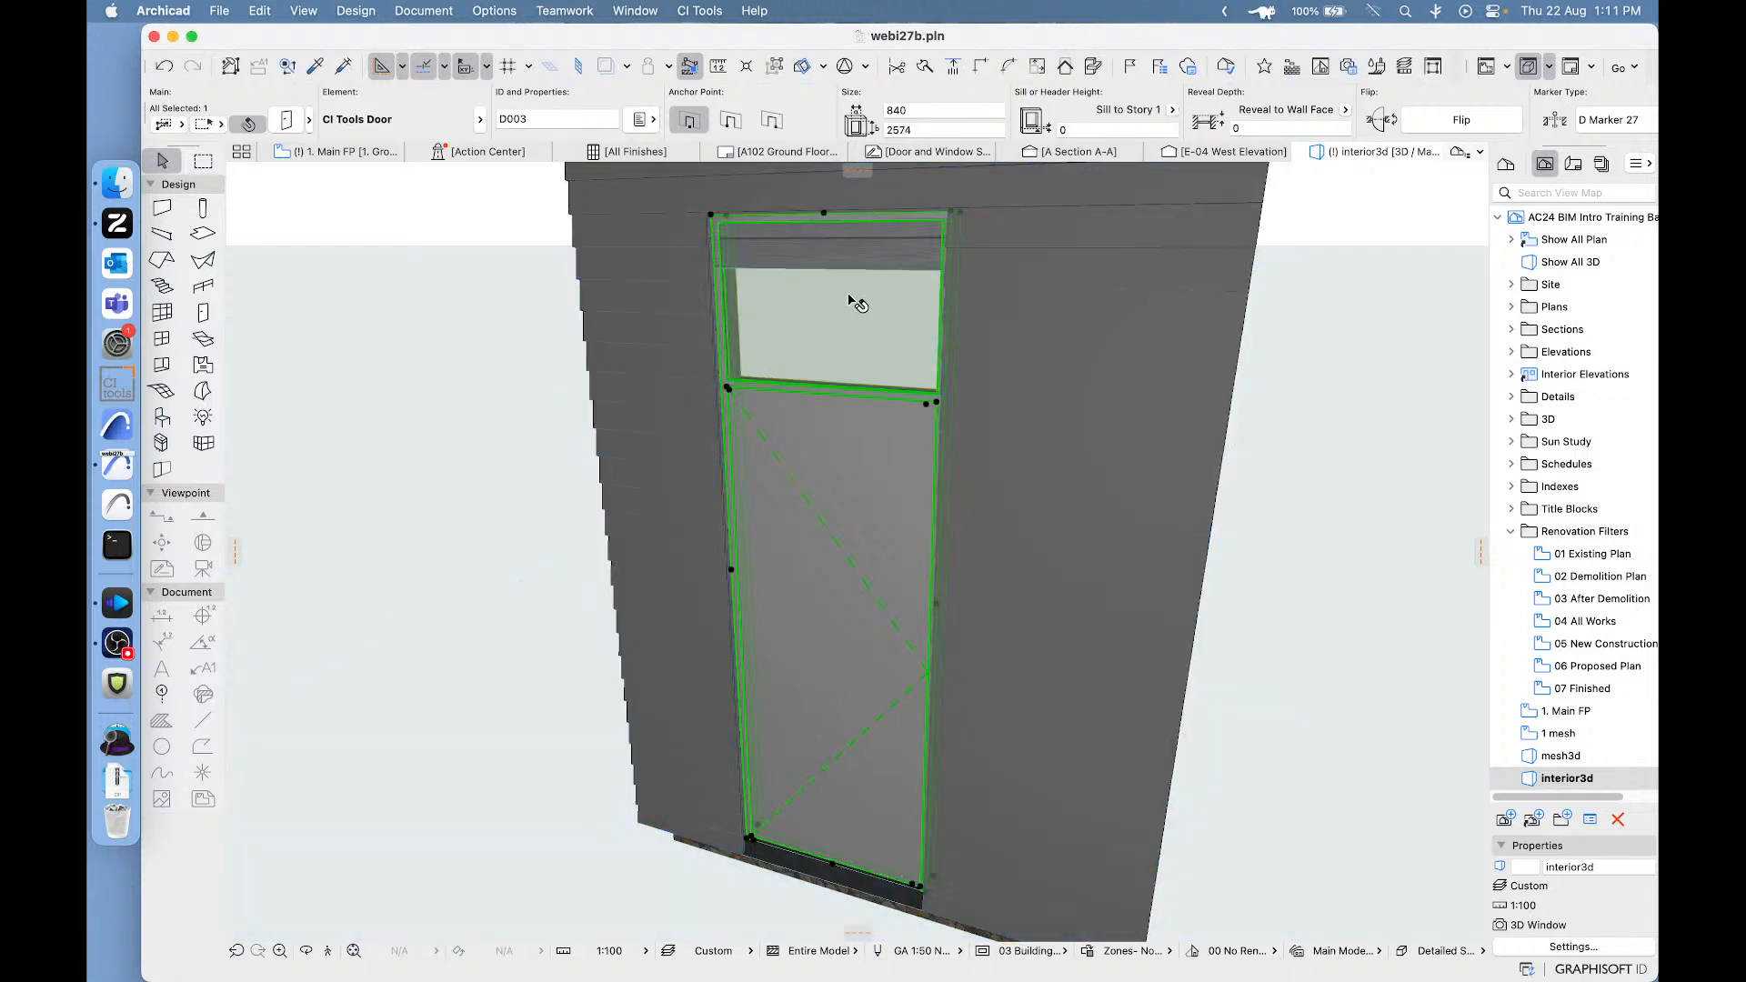
{"action": "left_click", "coordinate": [289, 123]}
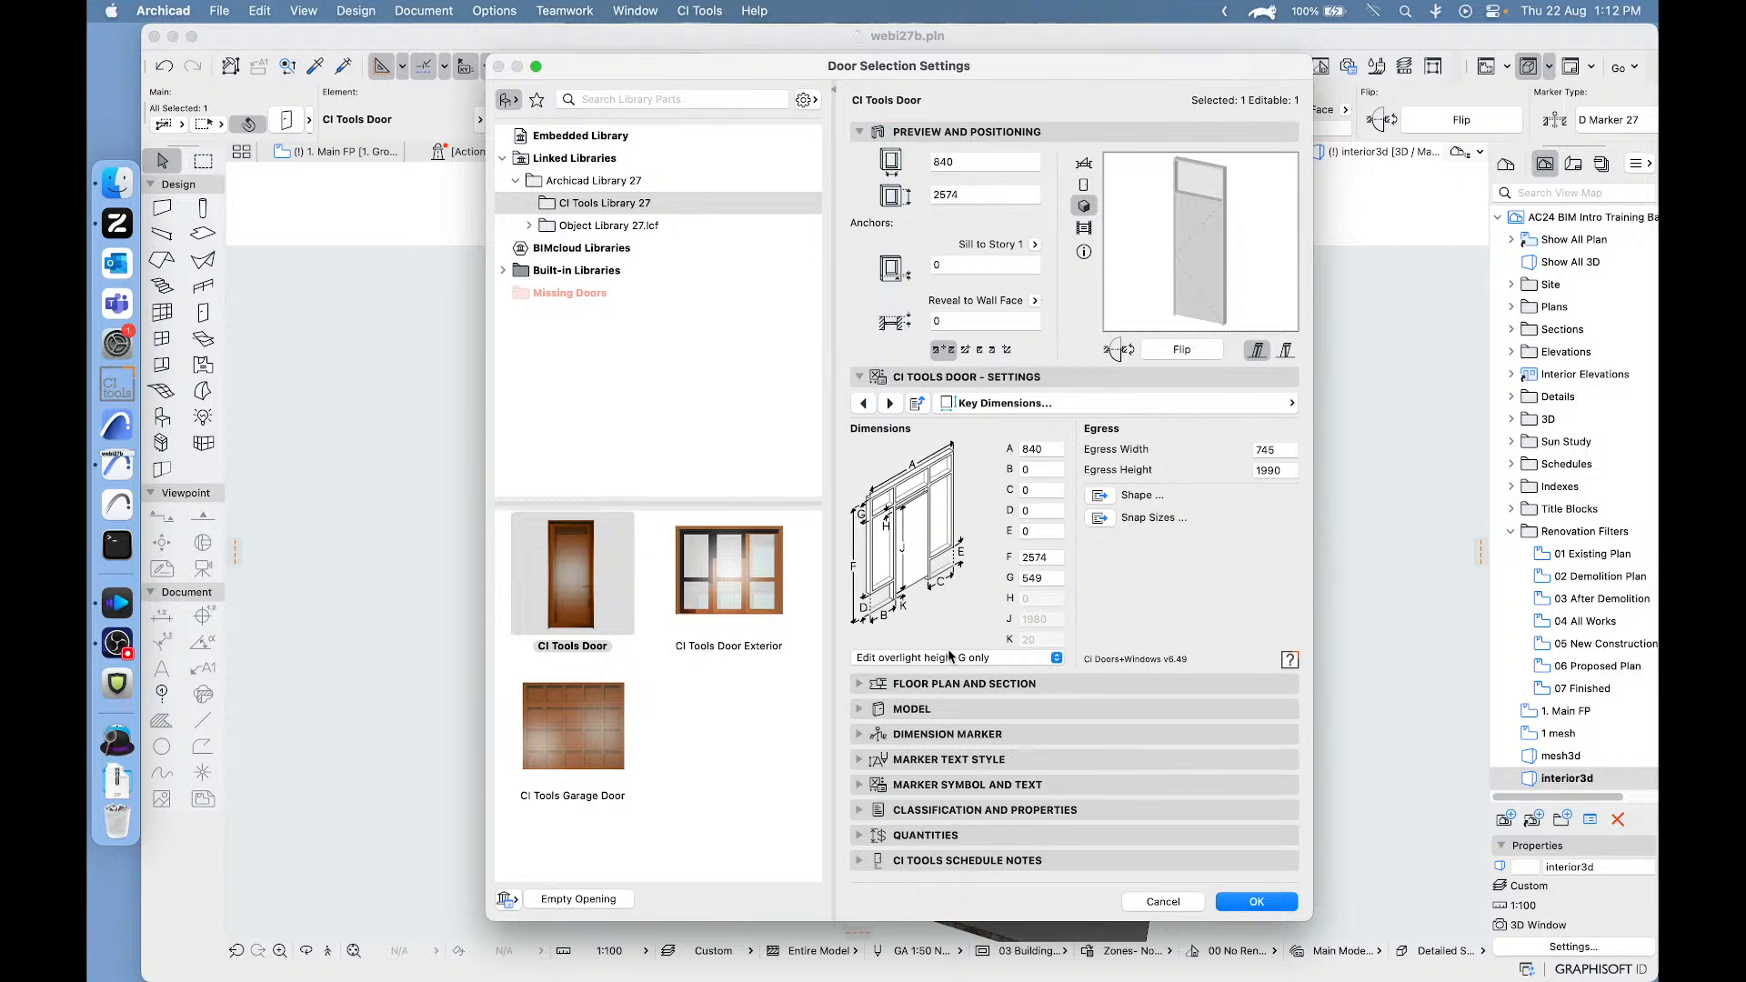
{"action": "left_click", "coordinate": [1159, 901]}
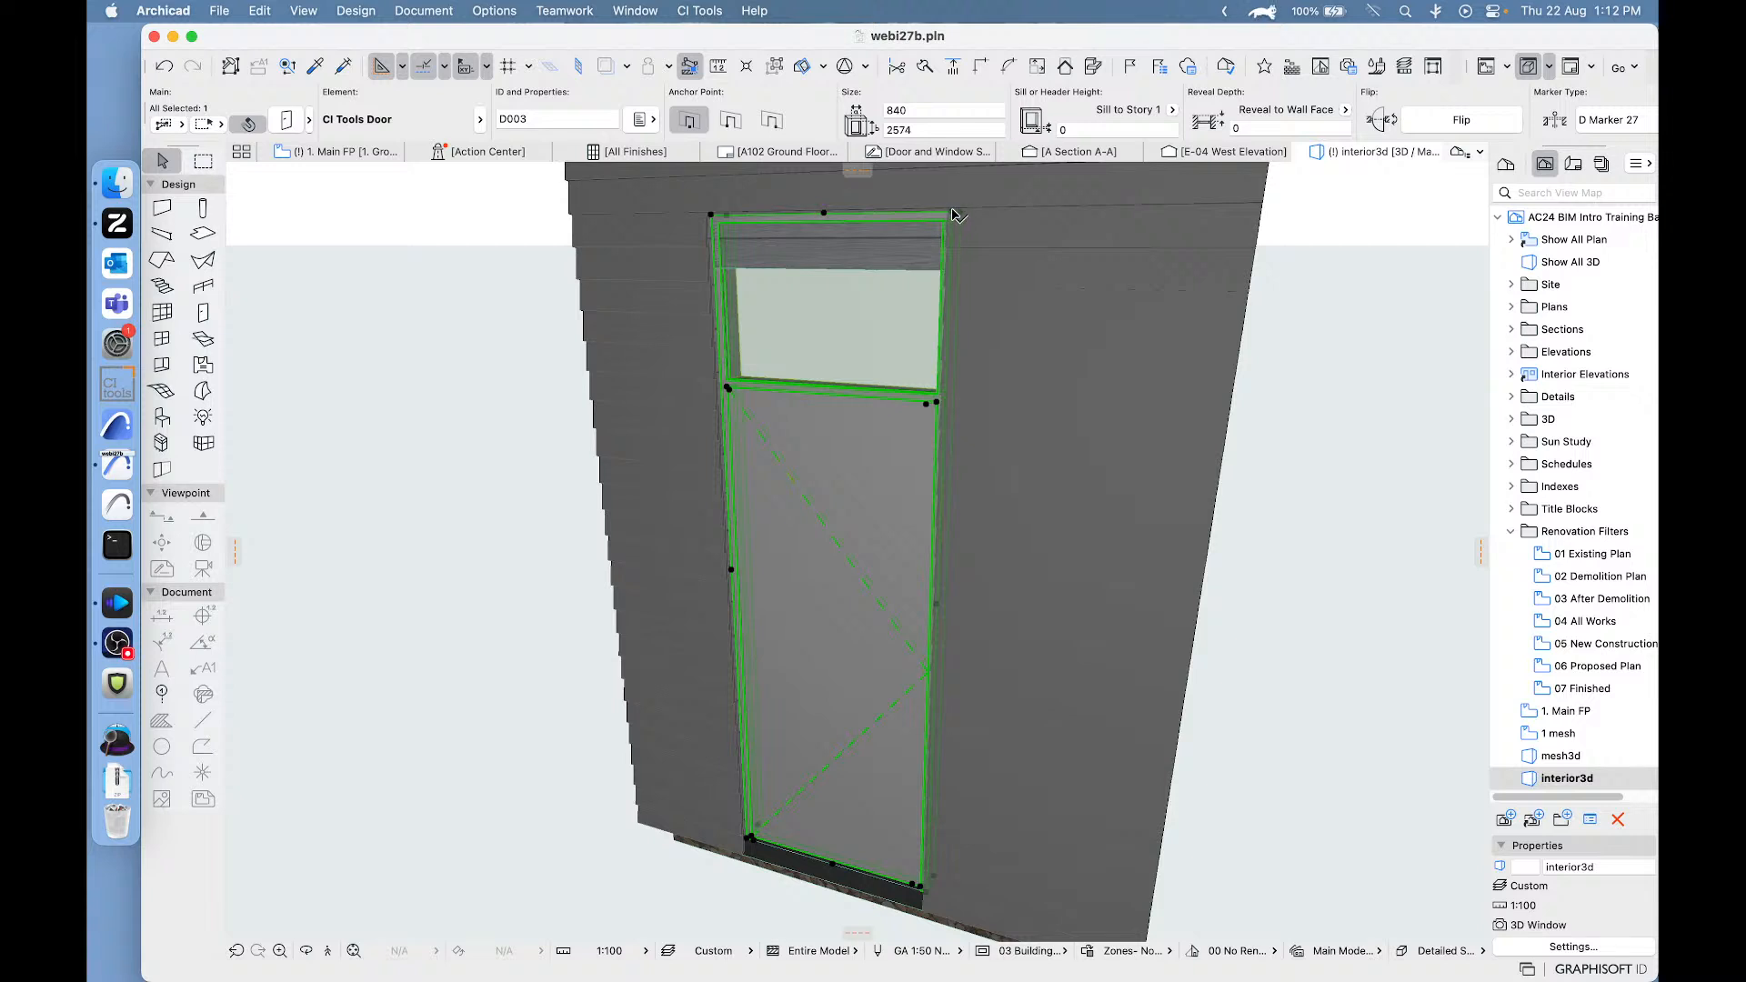
- Lower the exterior door's height to 2243 from its upper corner and try to bring it down below the top of the leaf
{"action": "left_click", "coordinate": [962, 220]}
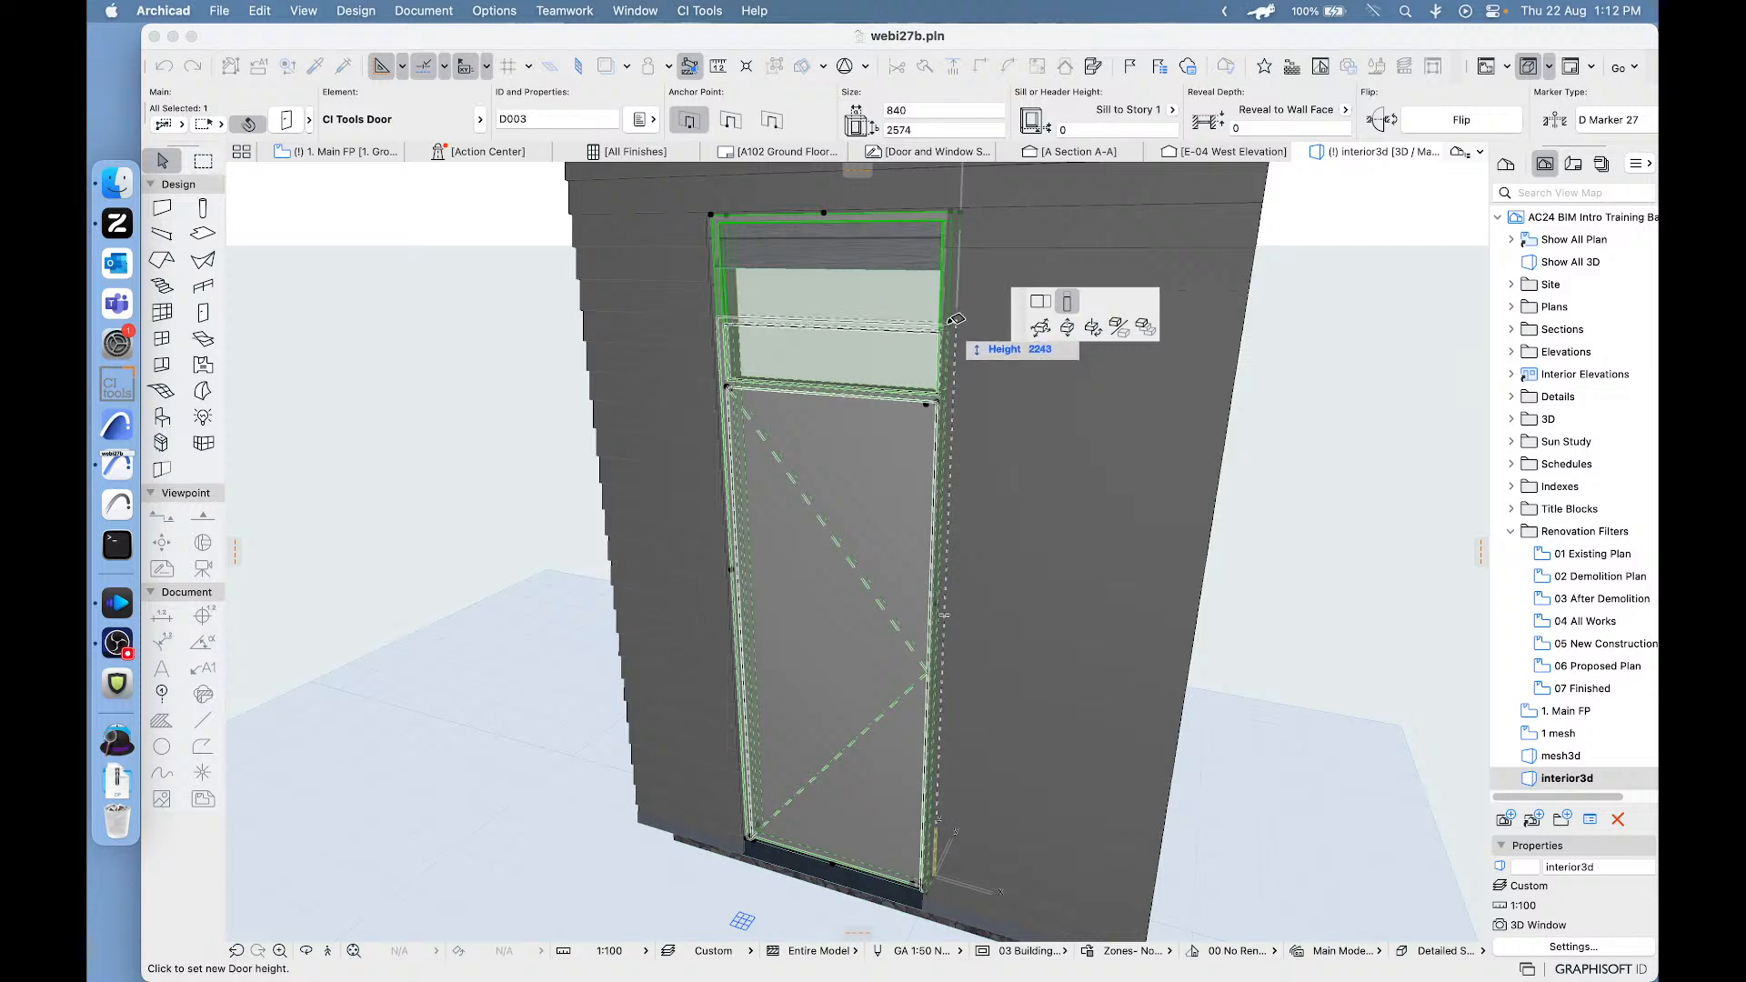
{"action": "left_click", "coordinate": [878, 333]}
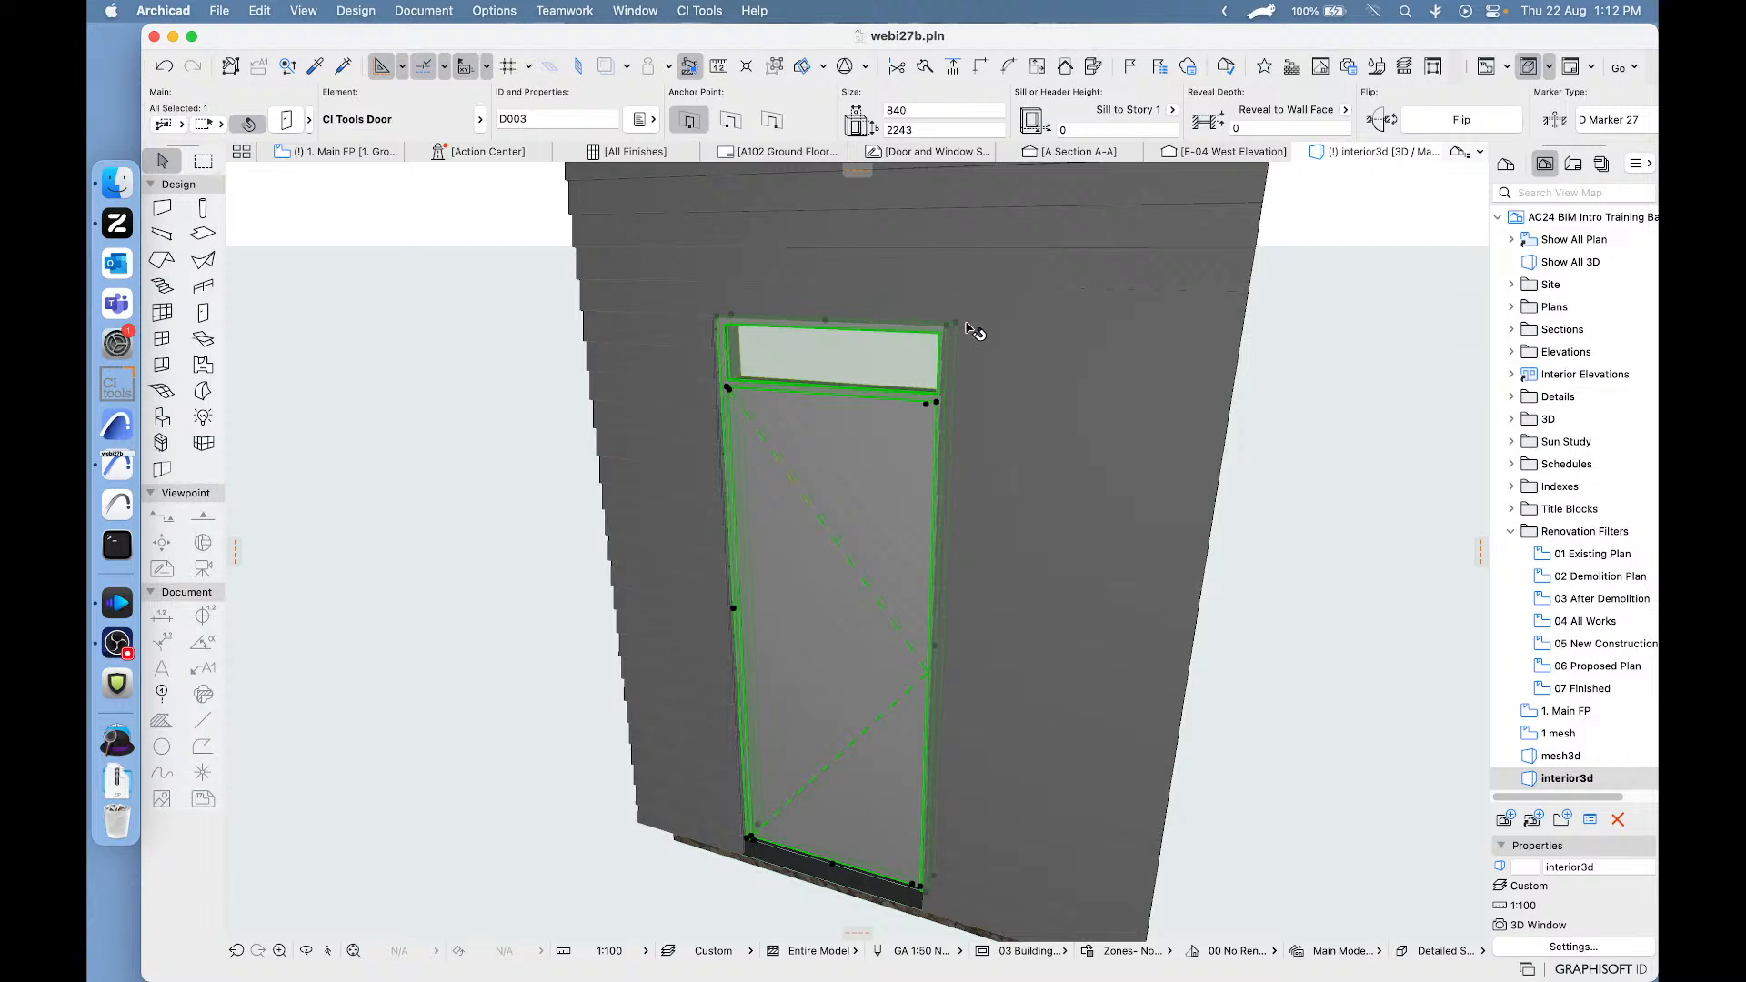
{"action": "left_click", "coordinate": [939, 400]}
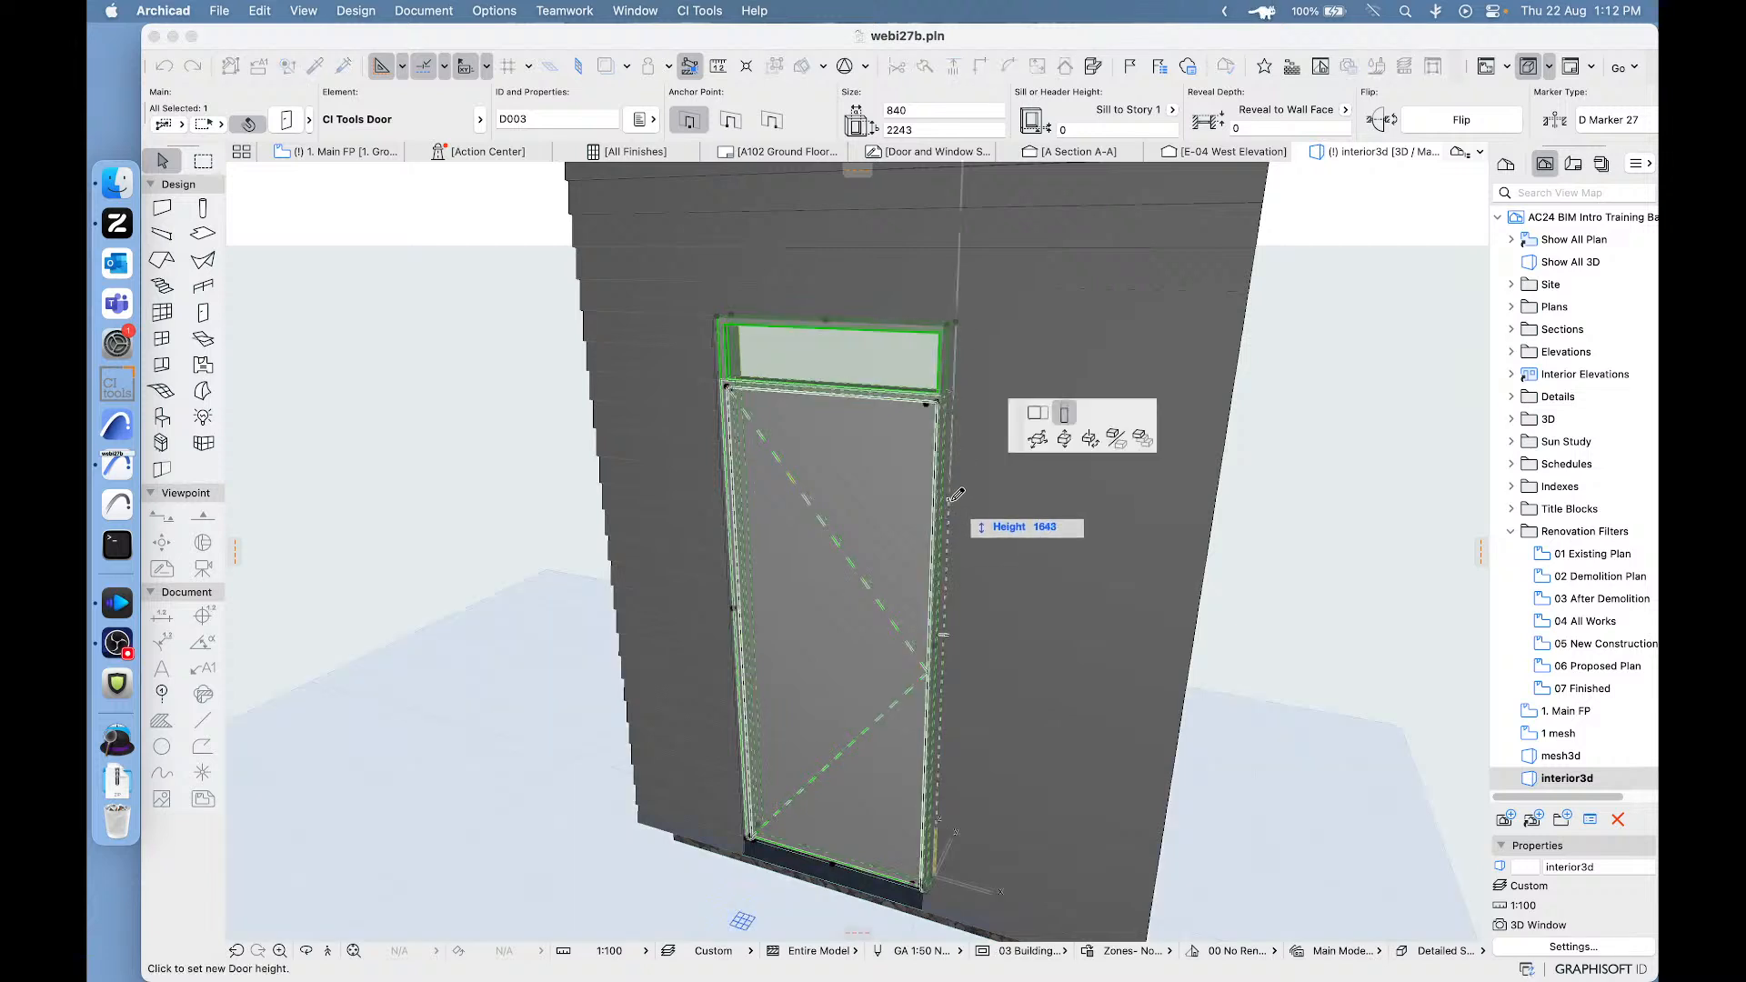
{"action": "left_click", "coordinate": [1056, 475]}
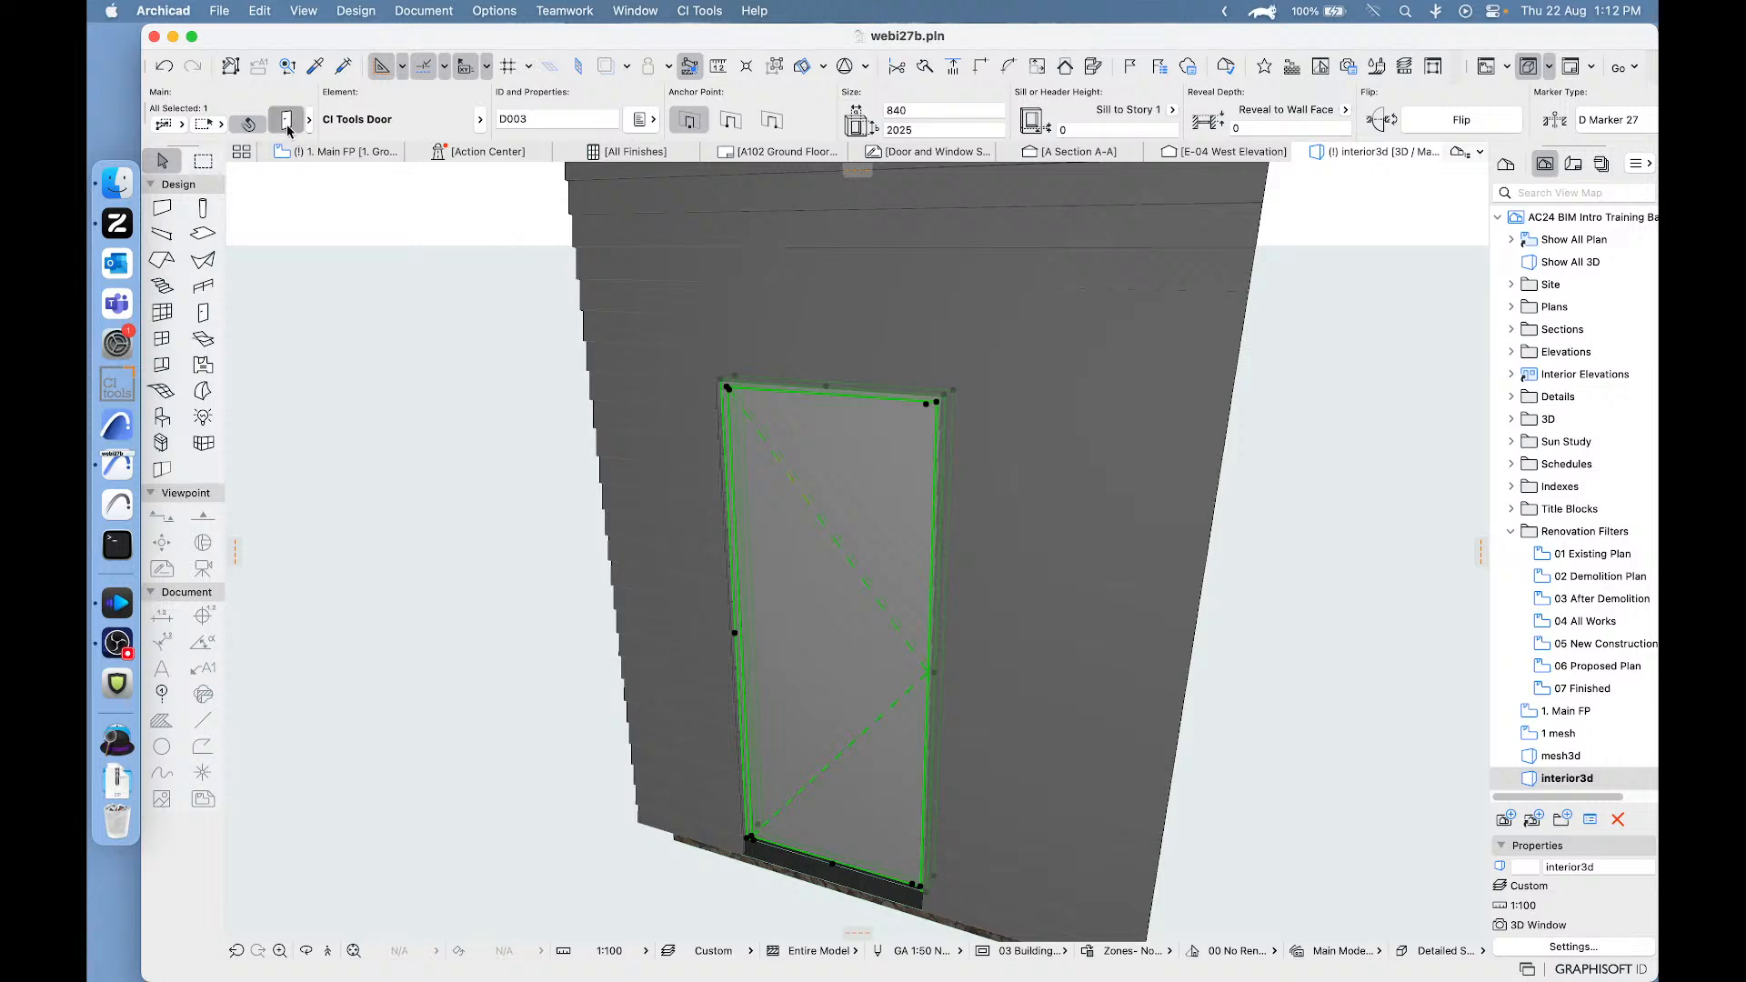
- Review the exterior door's key dimensions in its settings and undo its recent height stretches
{"action": "key", "text": "super+t"}
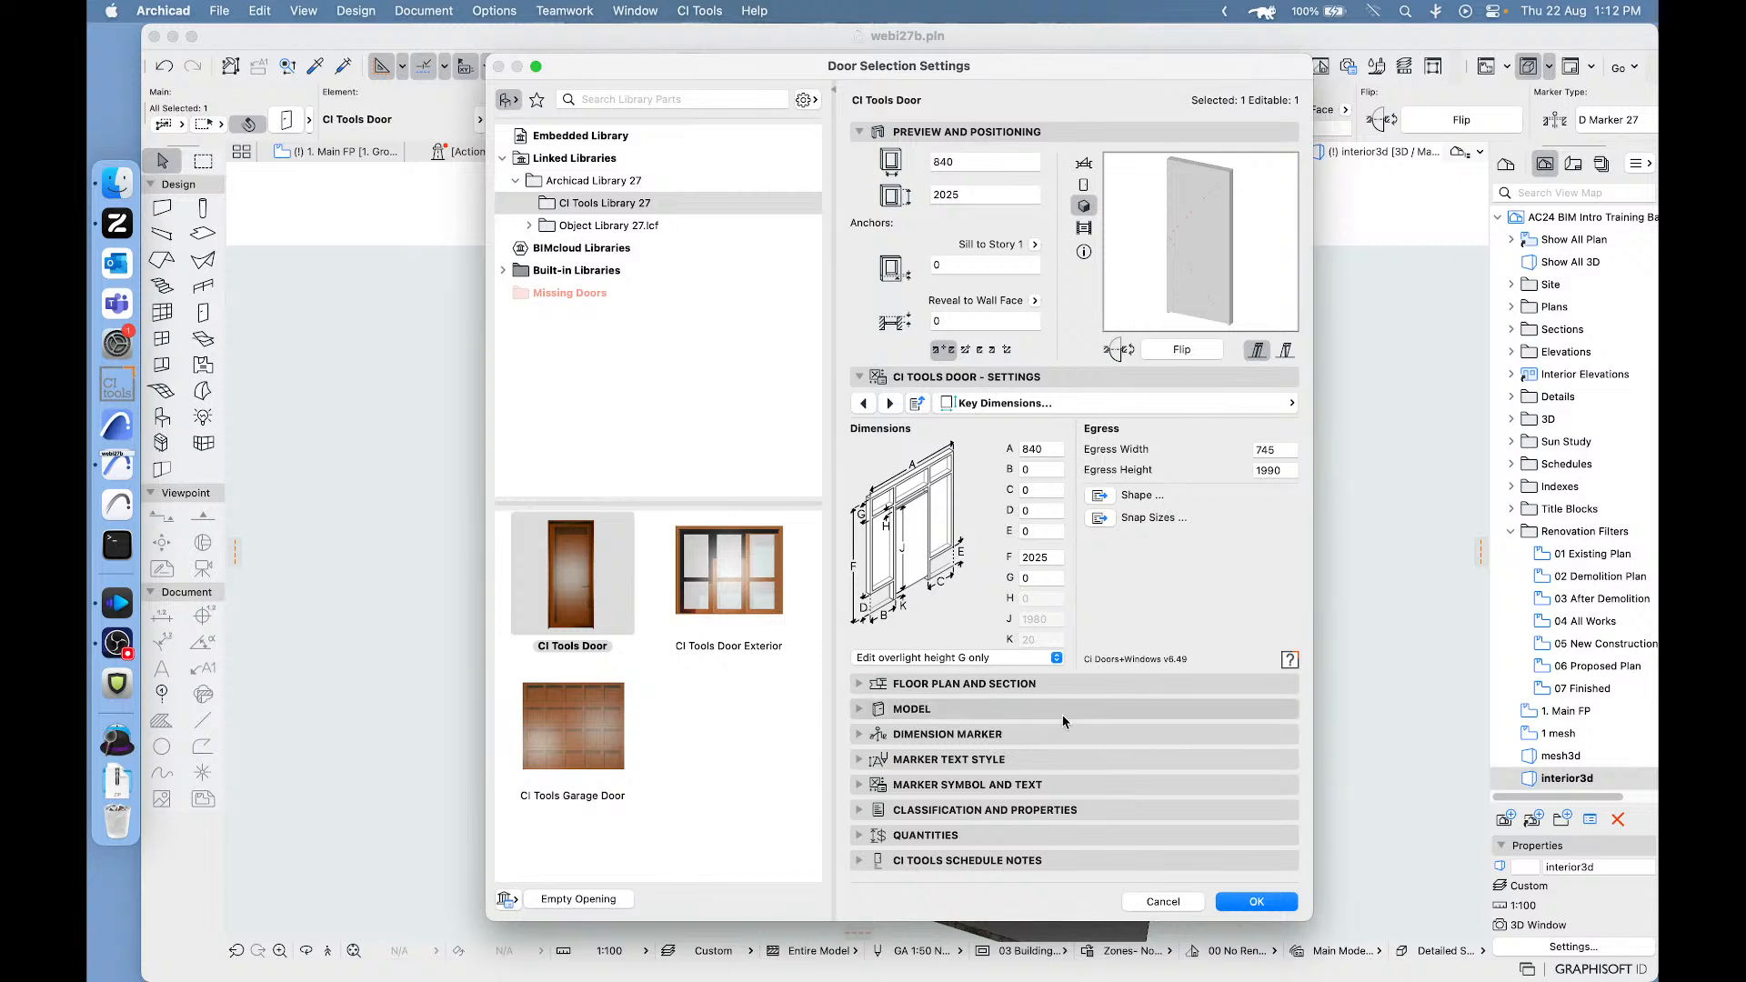
{"action": "left_click", "coordinate": [1159, 899]}
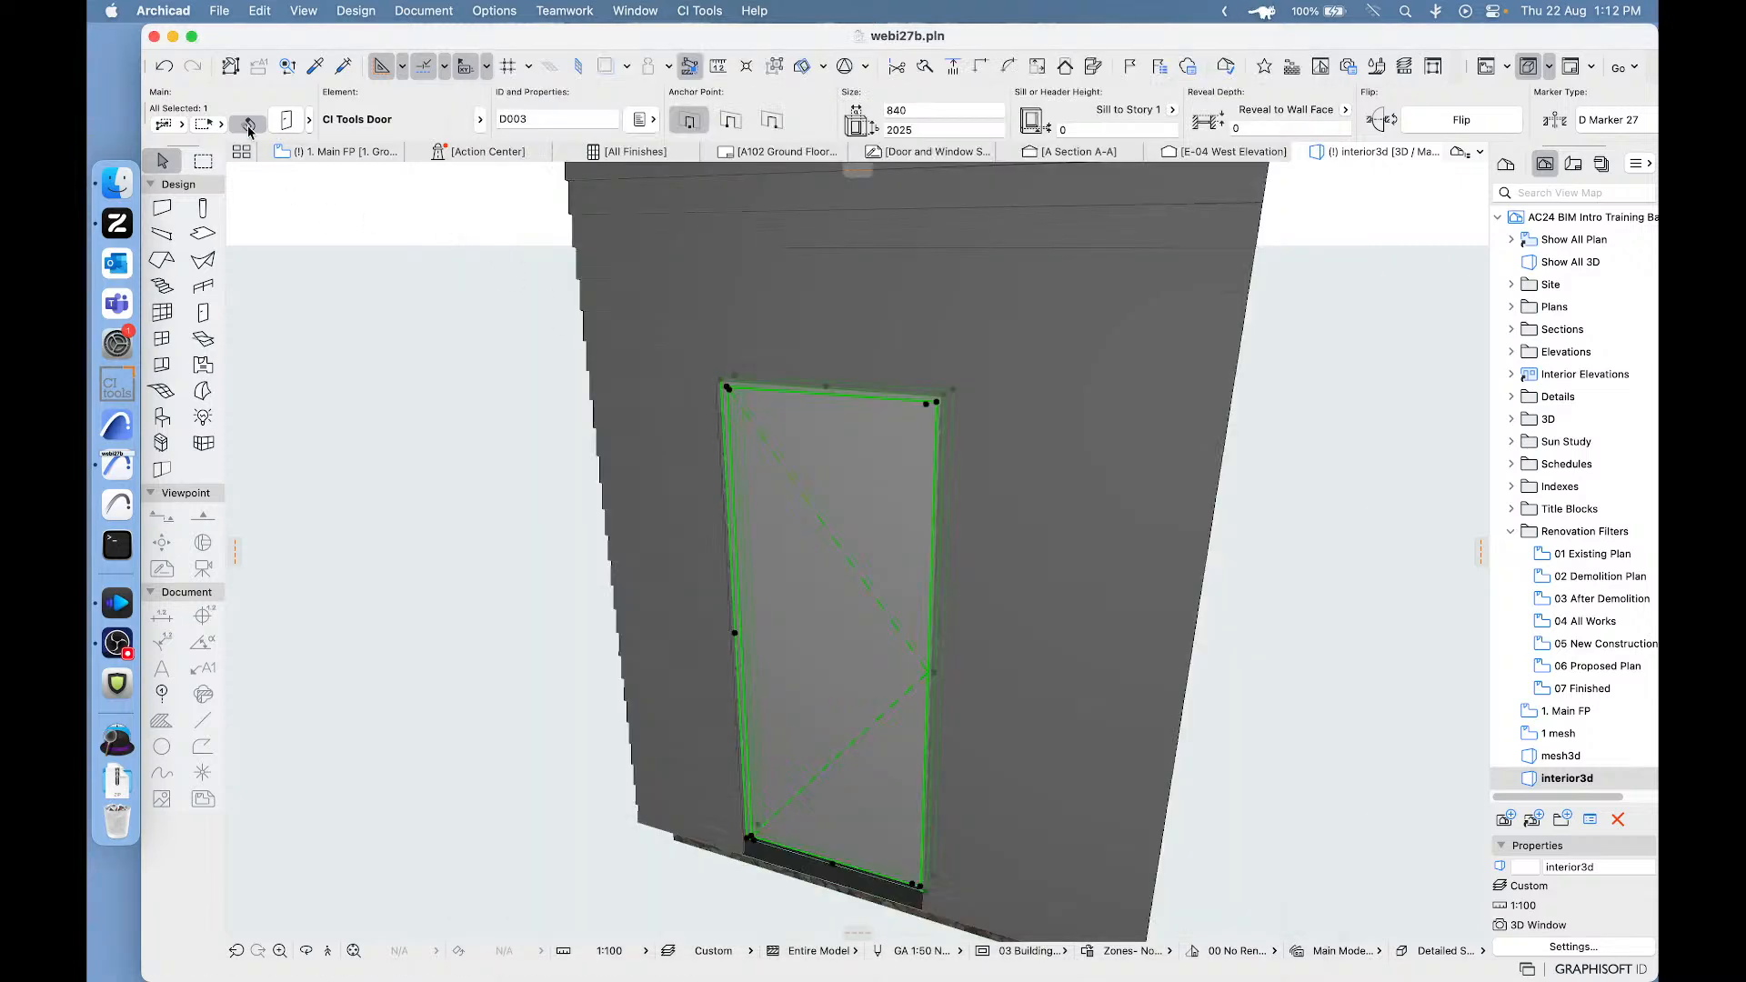
{"action": "left_click", "coordinate": [165, 65]}
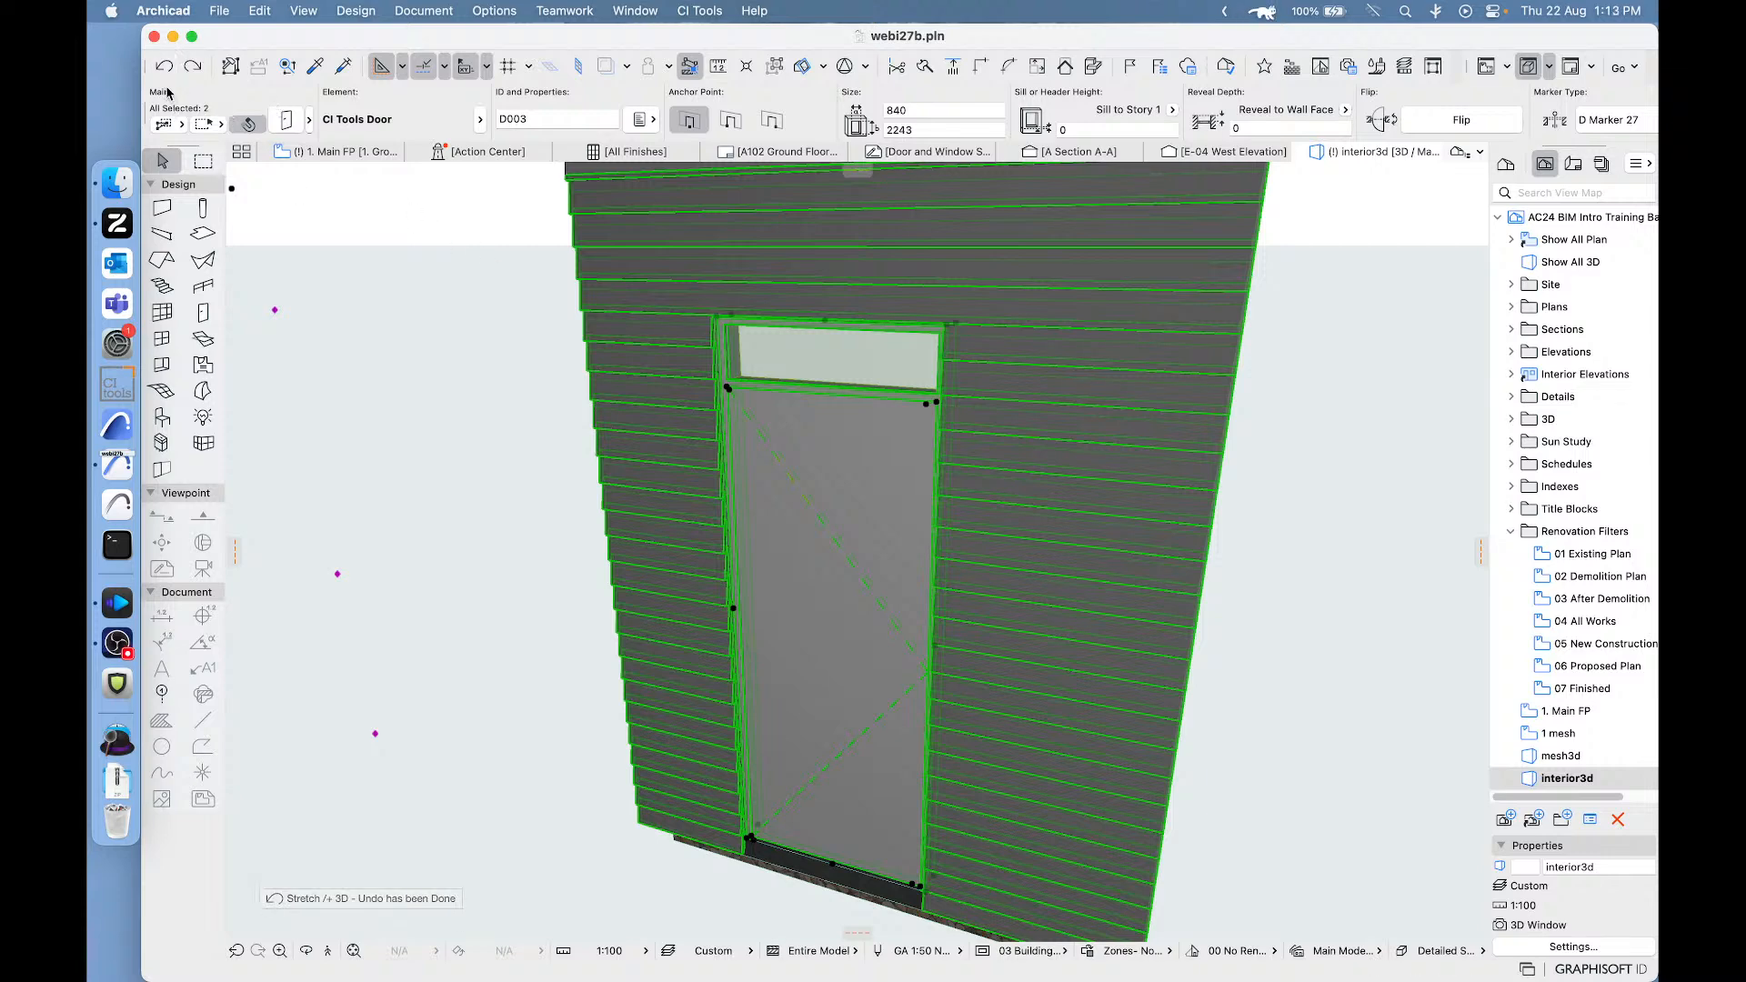
{"action": "left_click", "coordinate": [165, 68]}
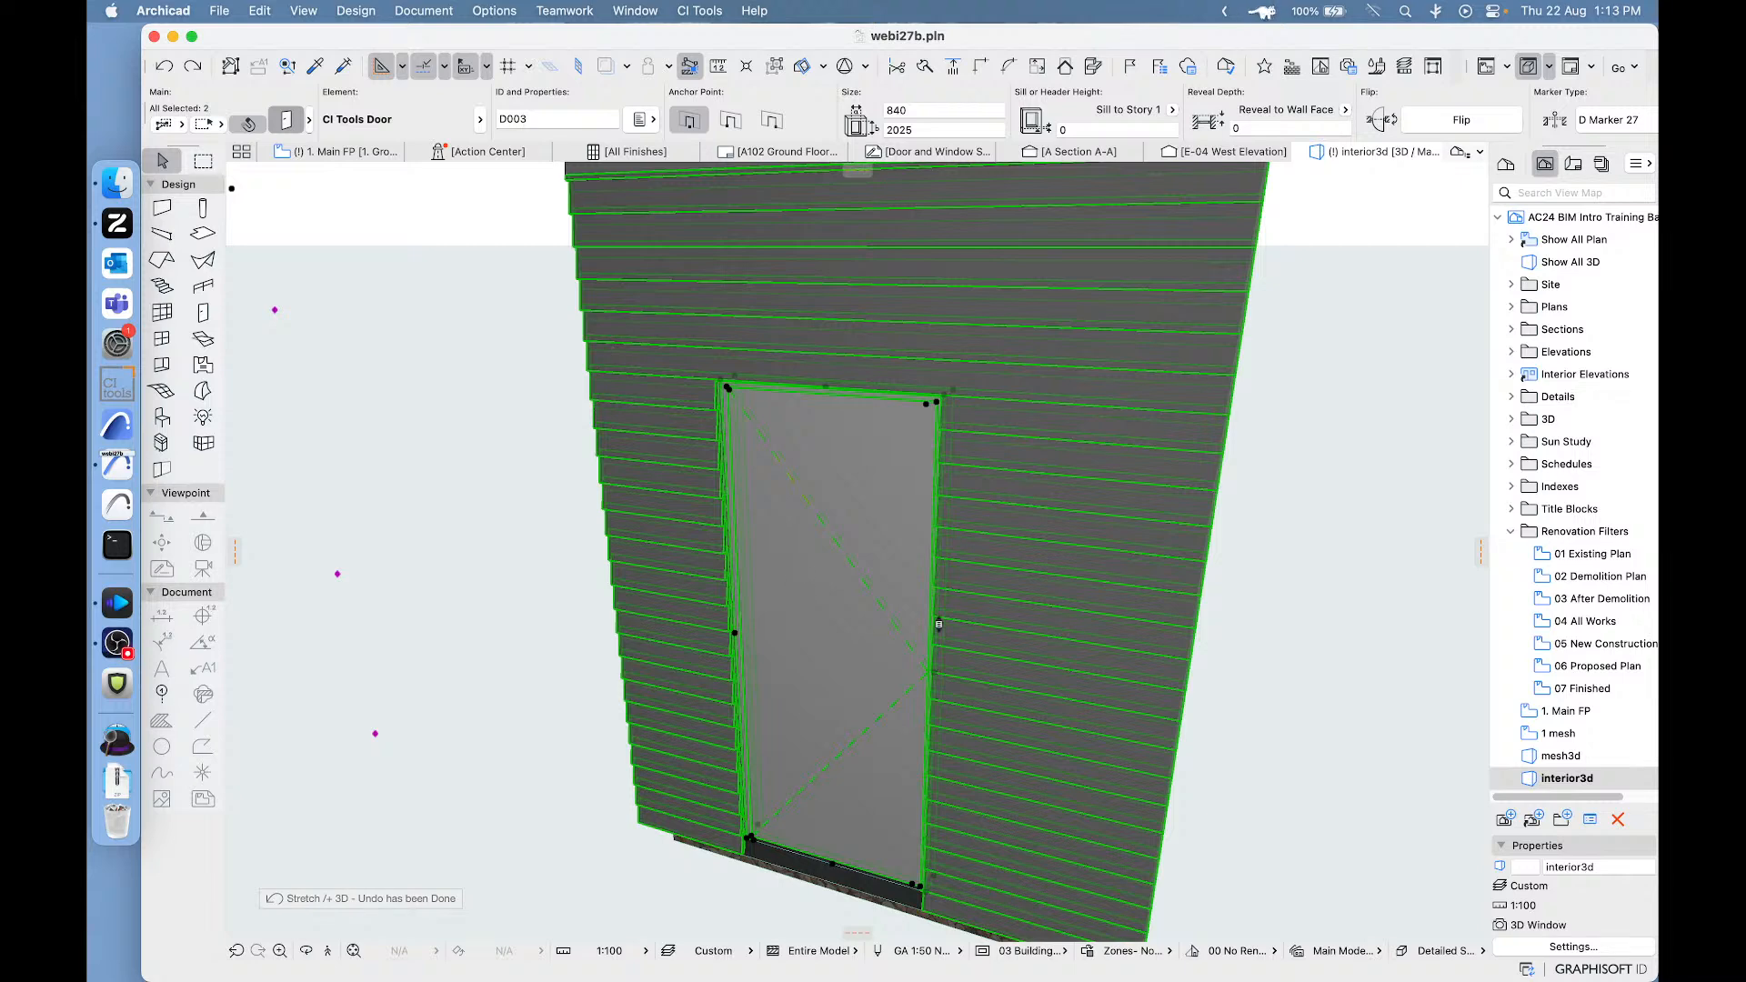
- Set the exterior door's component height option to "Edit head gap height H only"
{"action": "key", "text": "super+t"}
{"action": "left_click", "coordinate": [937, 663]}
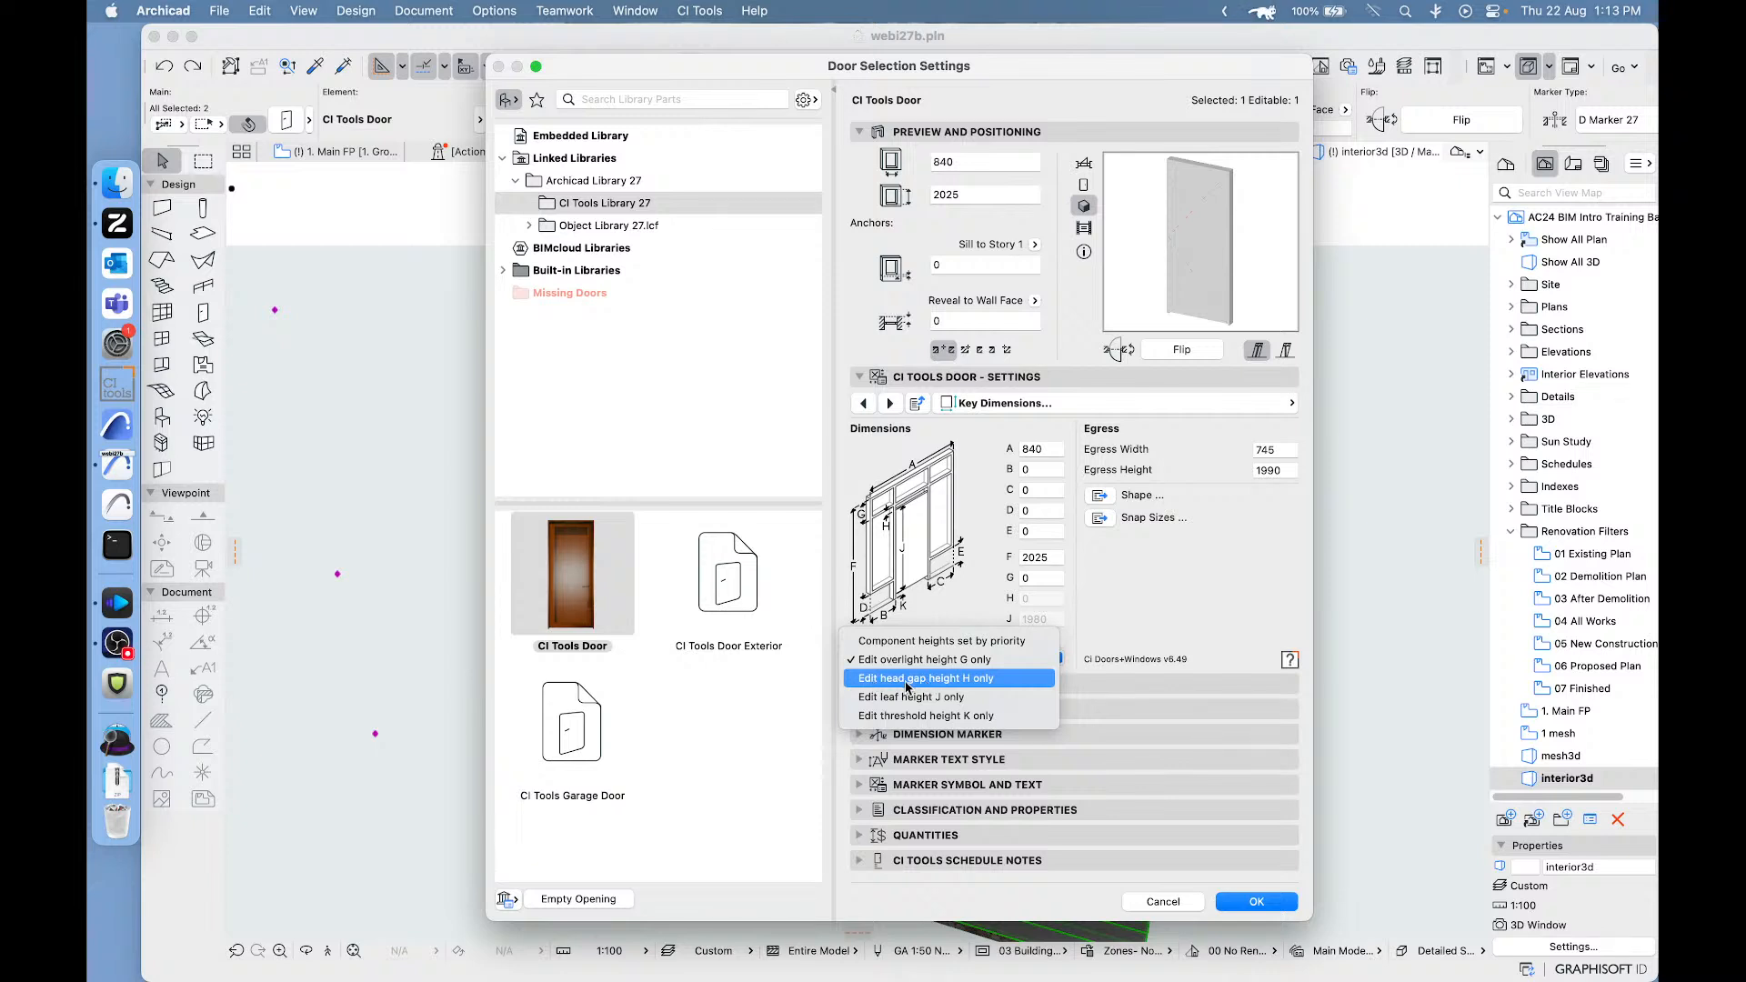
{"action": "left_click", "coordinate": [907, 678]}
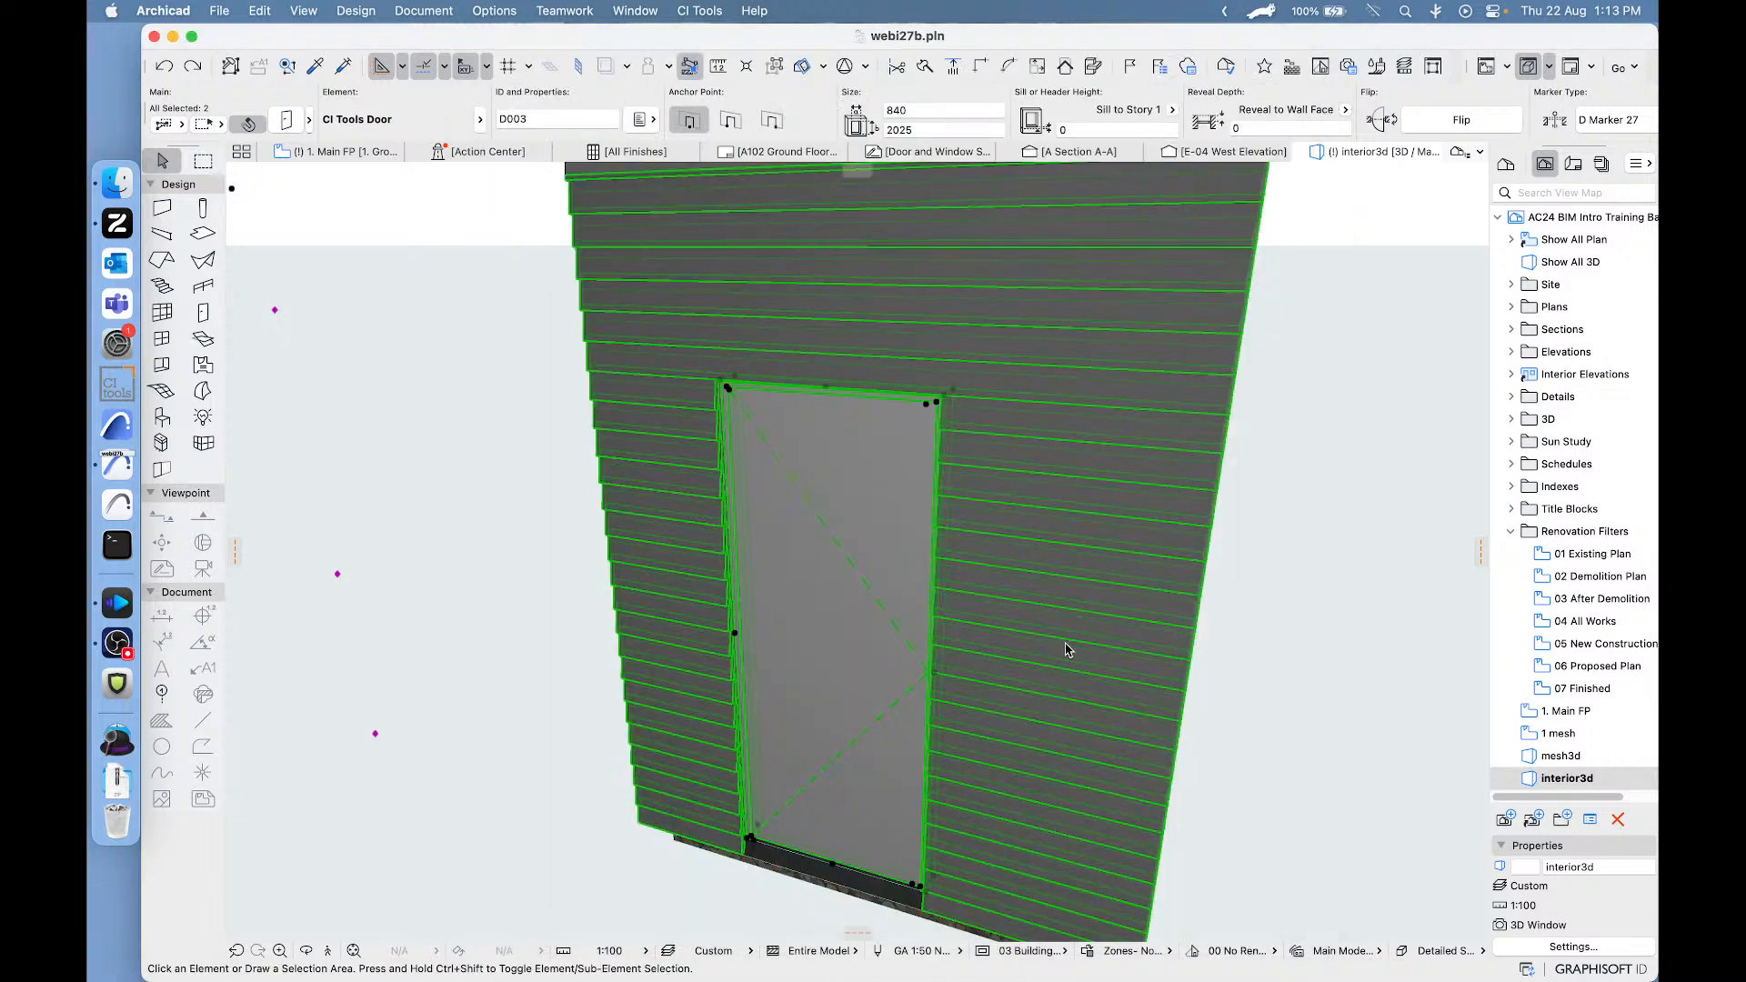
{"action": "left_click", "coordinate": [1256, 901]}
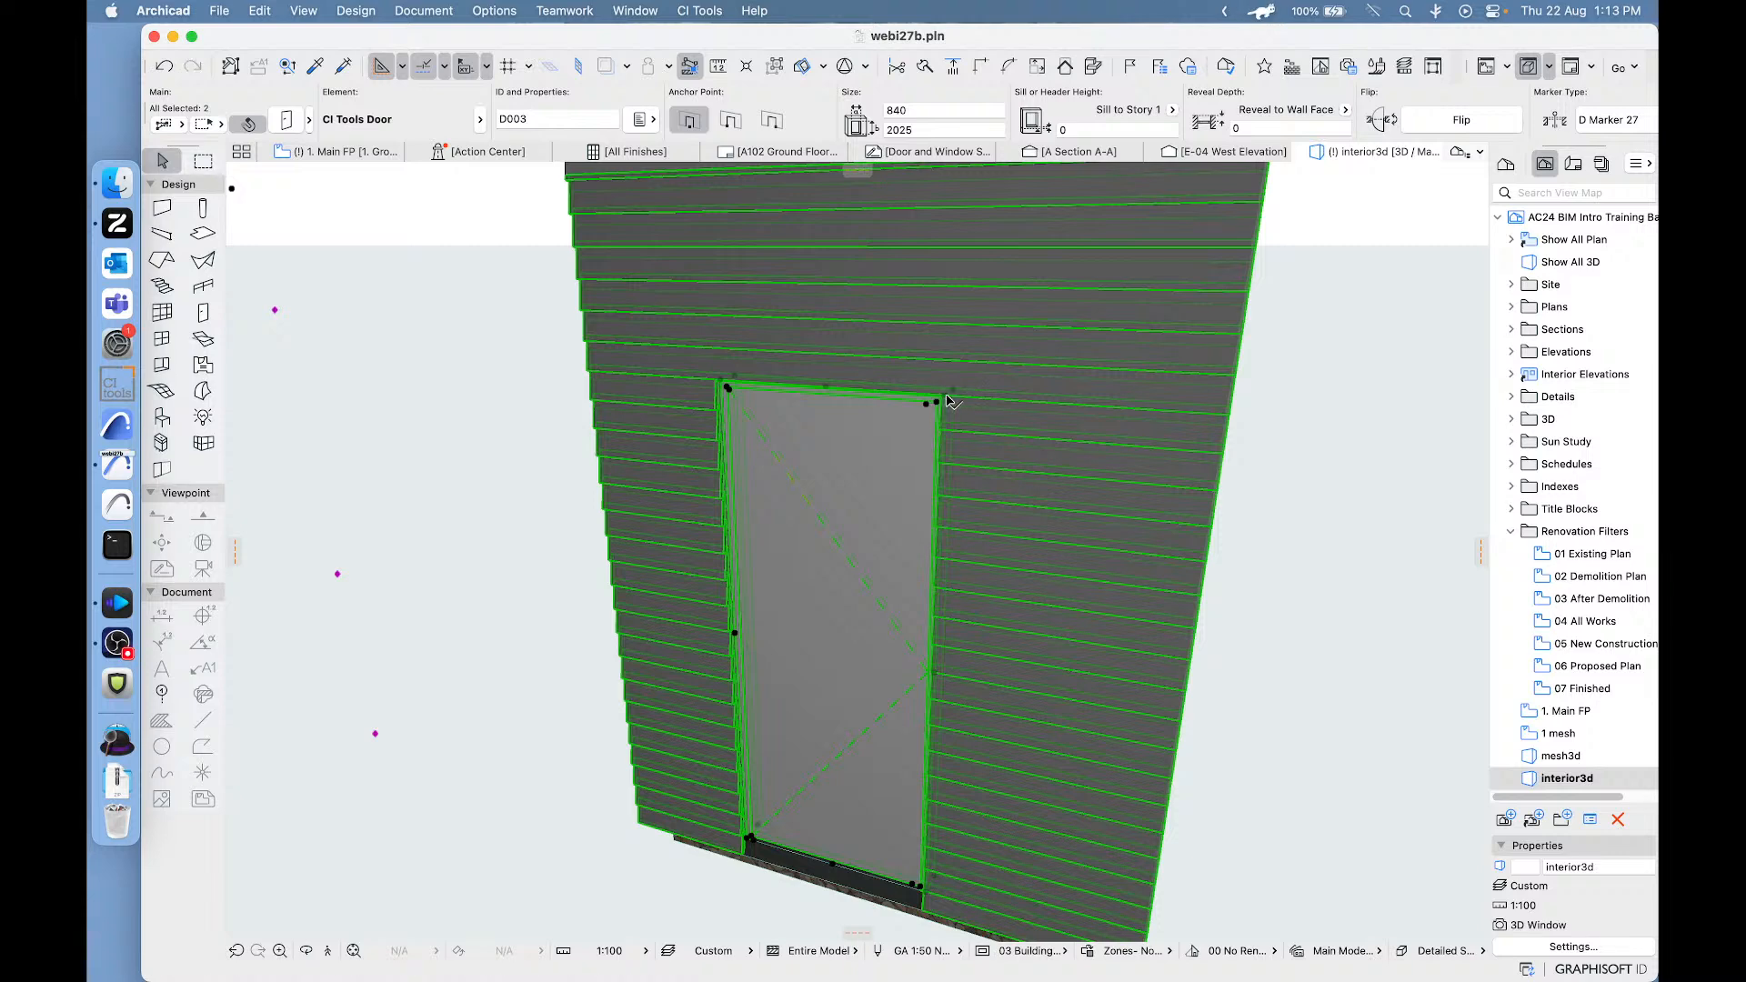
- Stretch the exterior door upward from its upper corner to a height of 2471 and inspect the gap above the leaf up close
{"action": "left_click", "coordinate": [949, 401]}
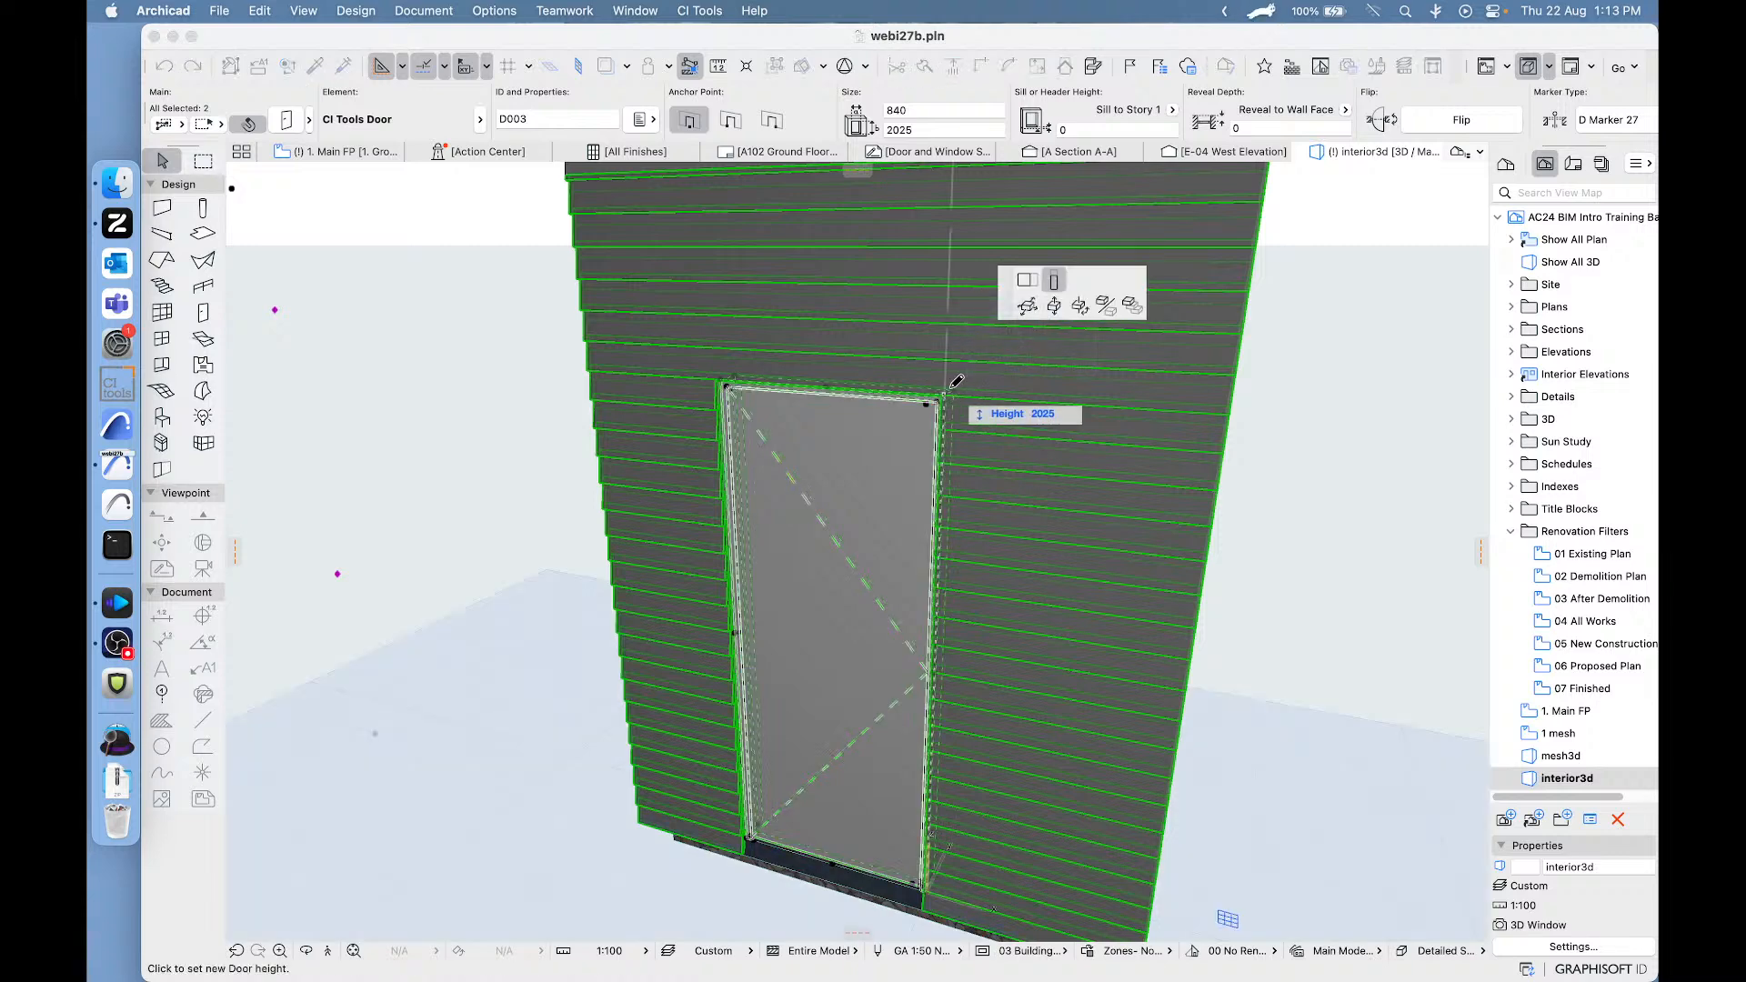
{"action": "left_click", "coordinate": [953, 251]}
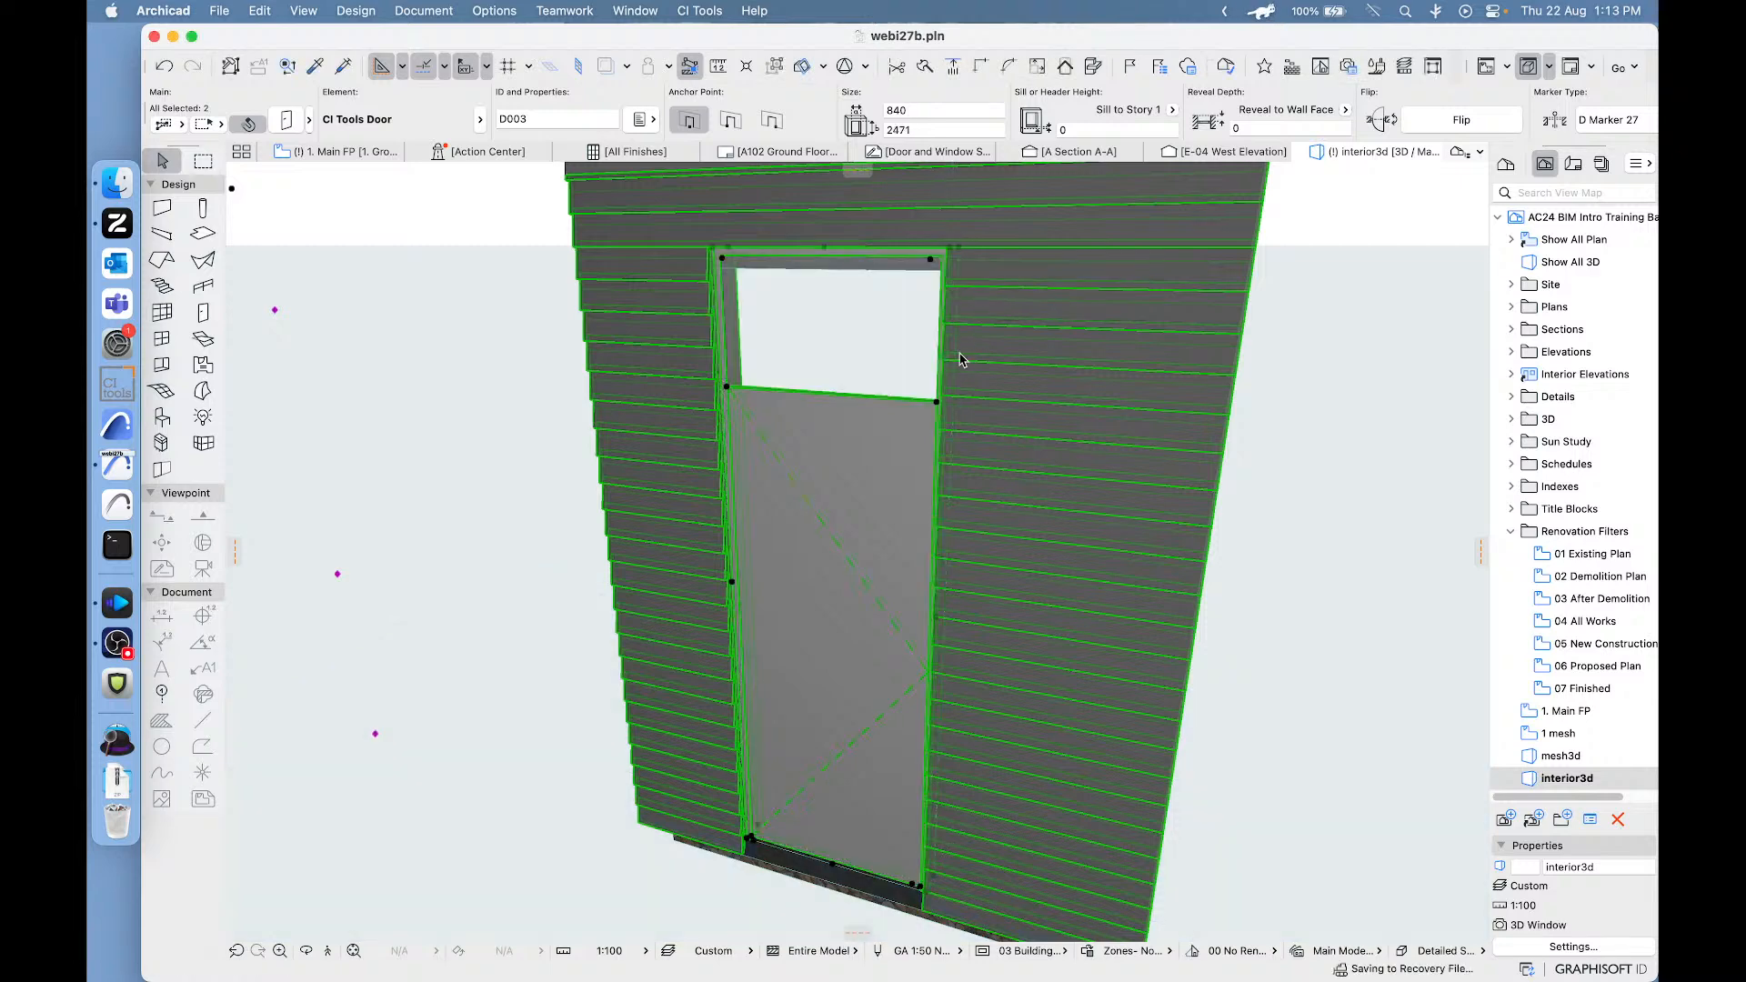
{"action": "left_click", "coordinate": [486, 438]}
{"action": "scroll", "coordinate": [821, 364], "scroll_direction": "up", "scroll_amount": 5}
{"action": "scroll", "coordinate": [821, 364], "scroll_direction": "down", "scroll_amount": 3}
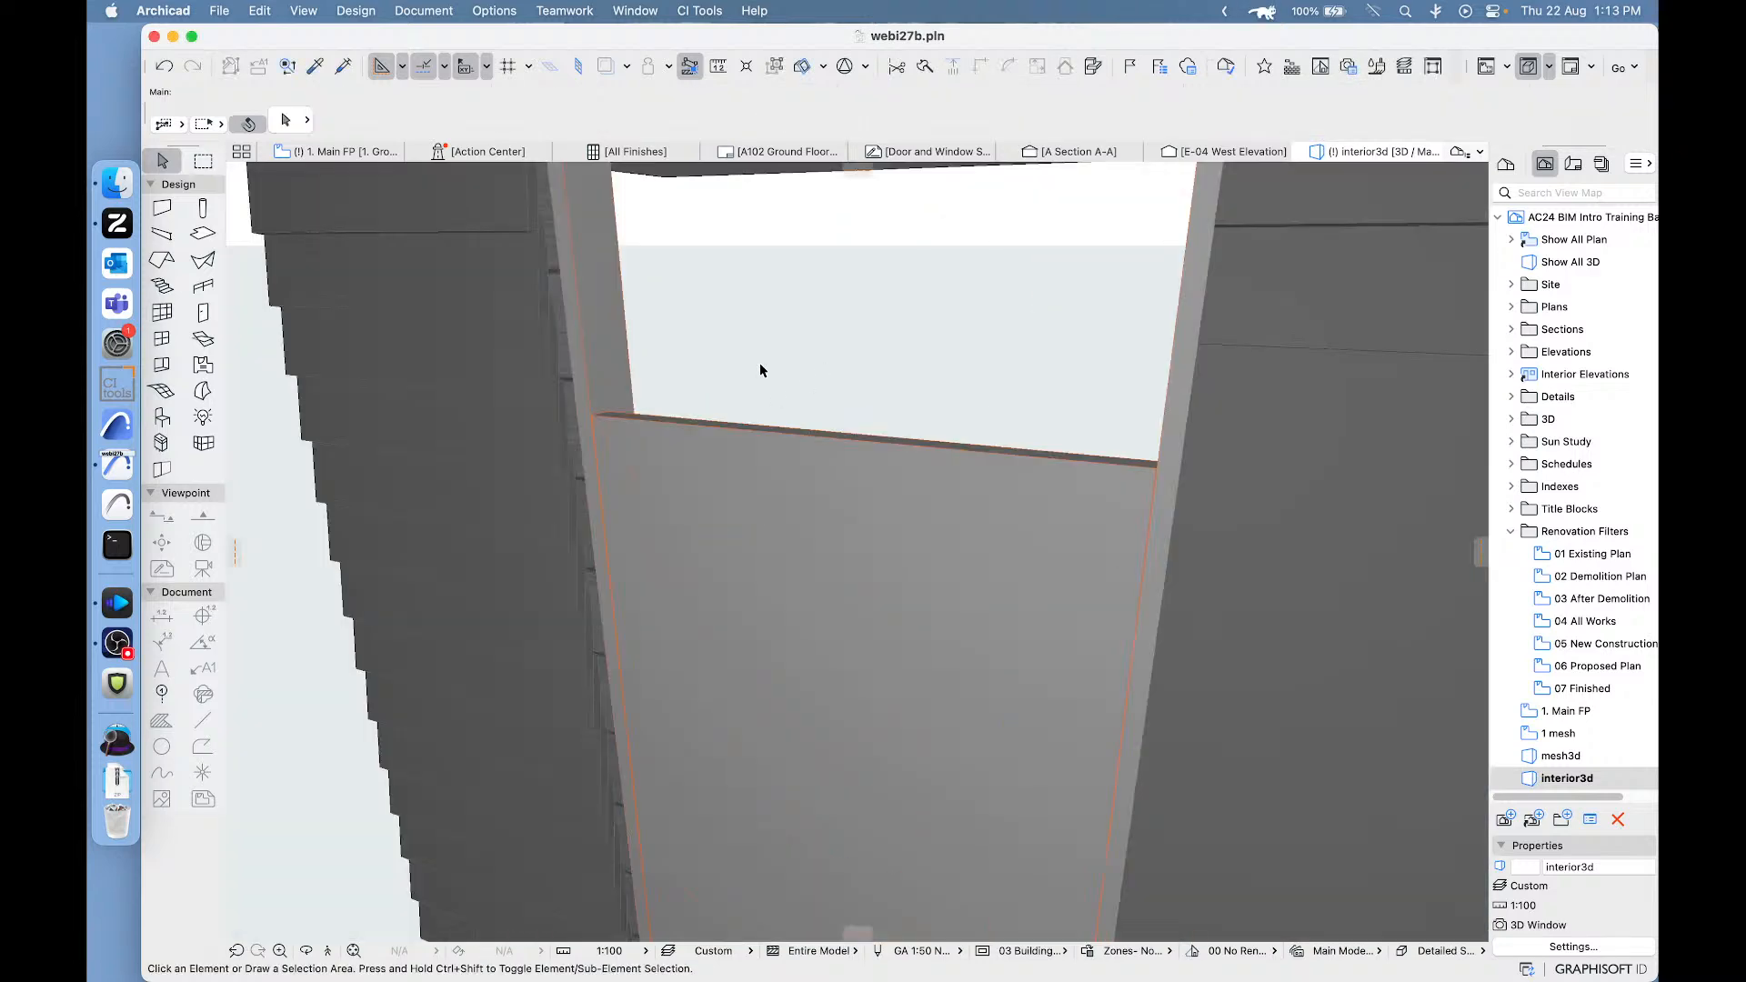
- Lower the exterior door from its upper corner to the top of the leaf, at a height of 2025
{"action": "left_click", "coordinate": [694, 449]}
{"action": "scroll", "coordinate": [732, 445], "scroll_direction": "down", "scroll_amount": 1}
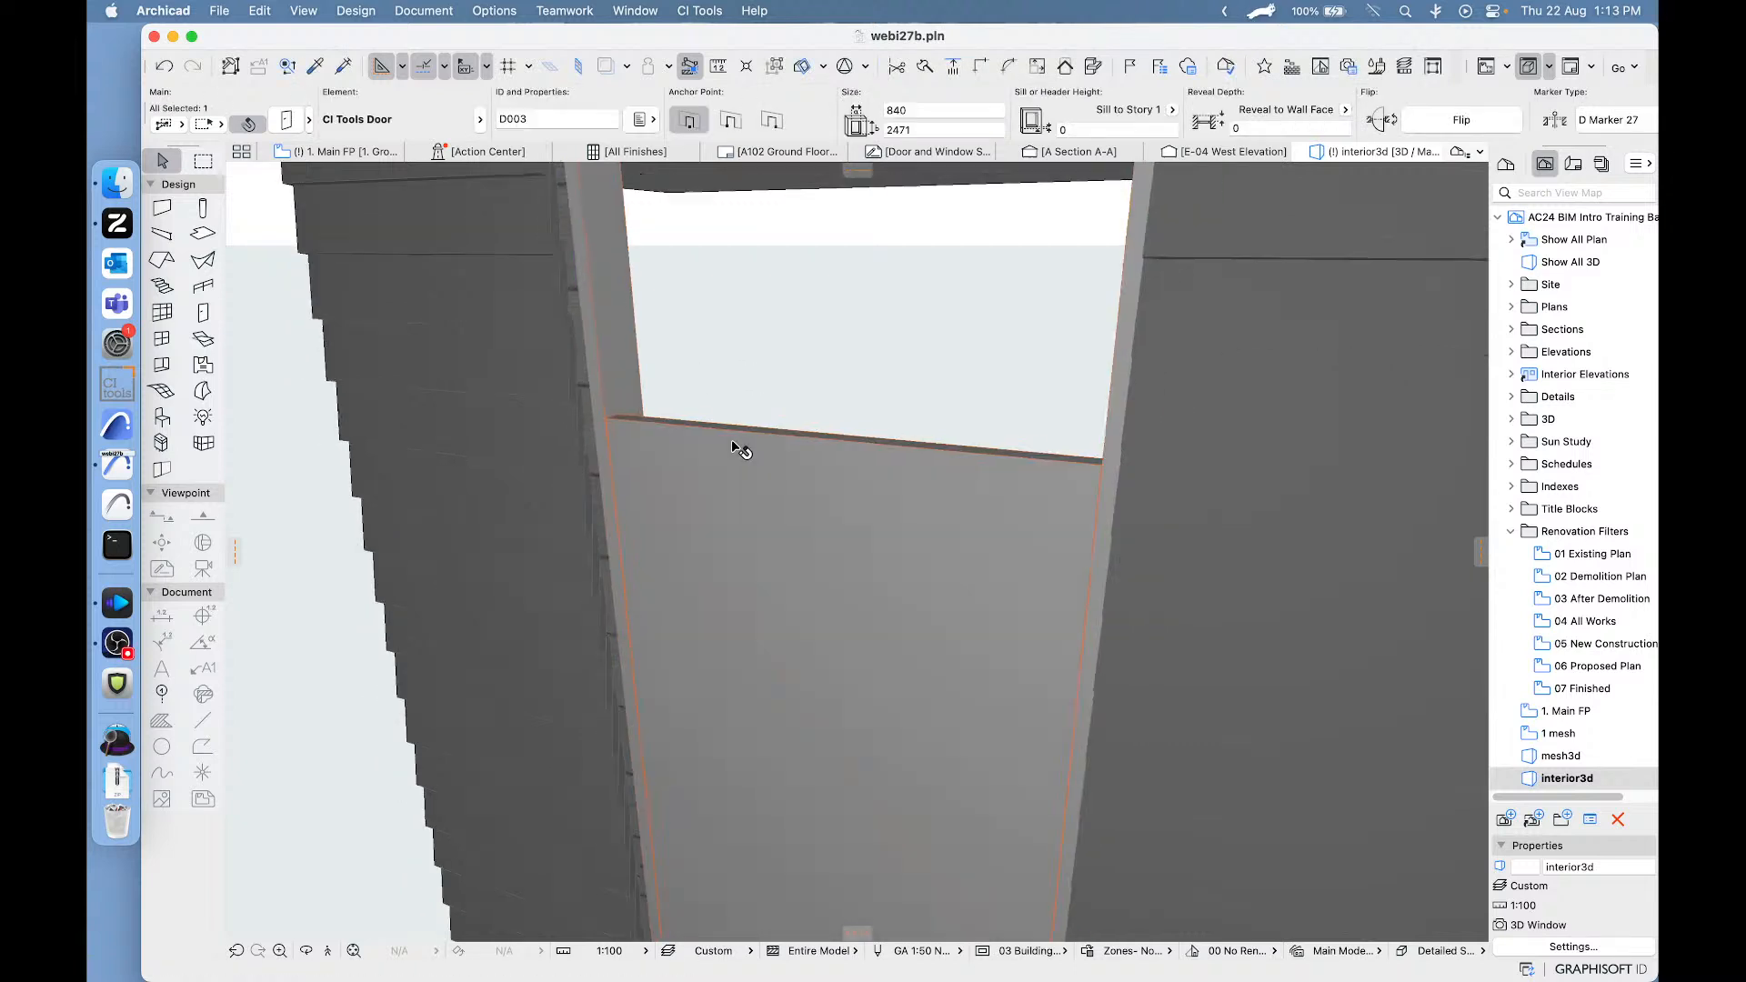
{"action": "scroll", "coordinate": [728, 437], "scroll_direction": "down", "scroll_amount": 2}
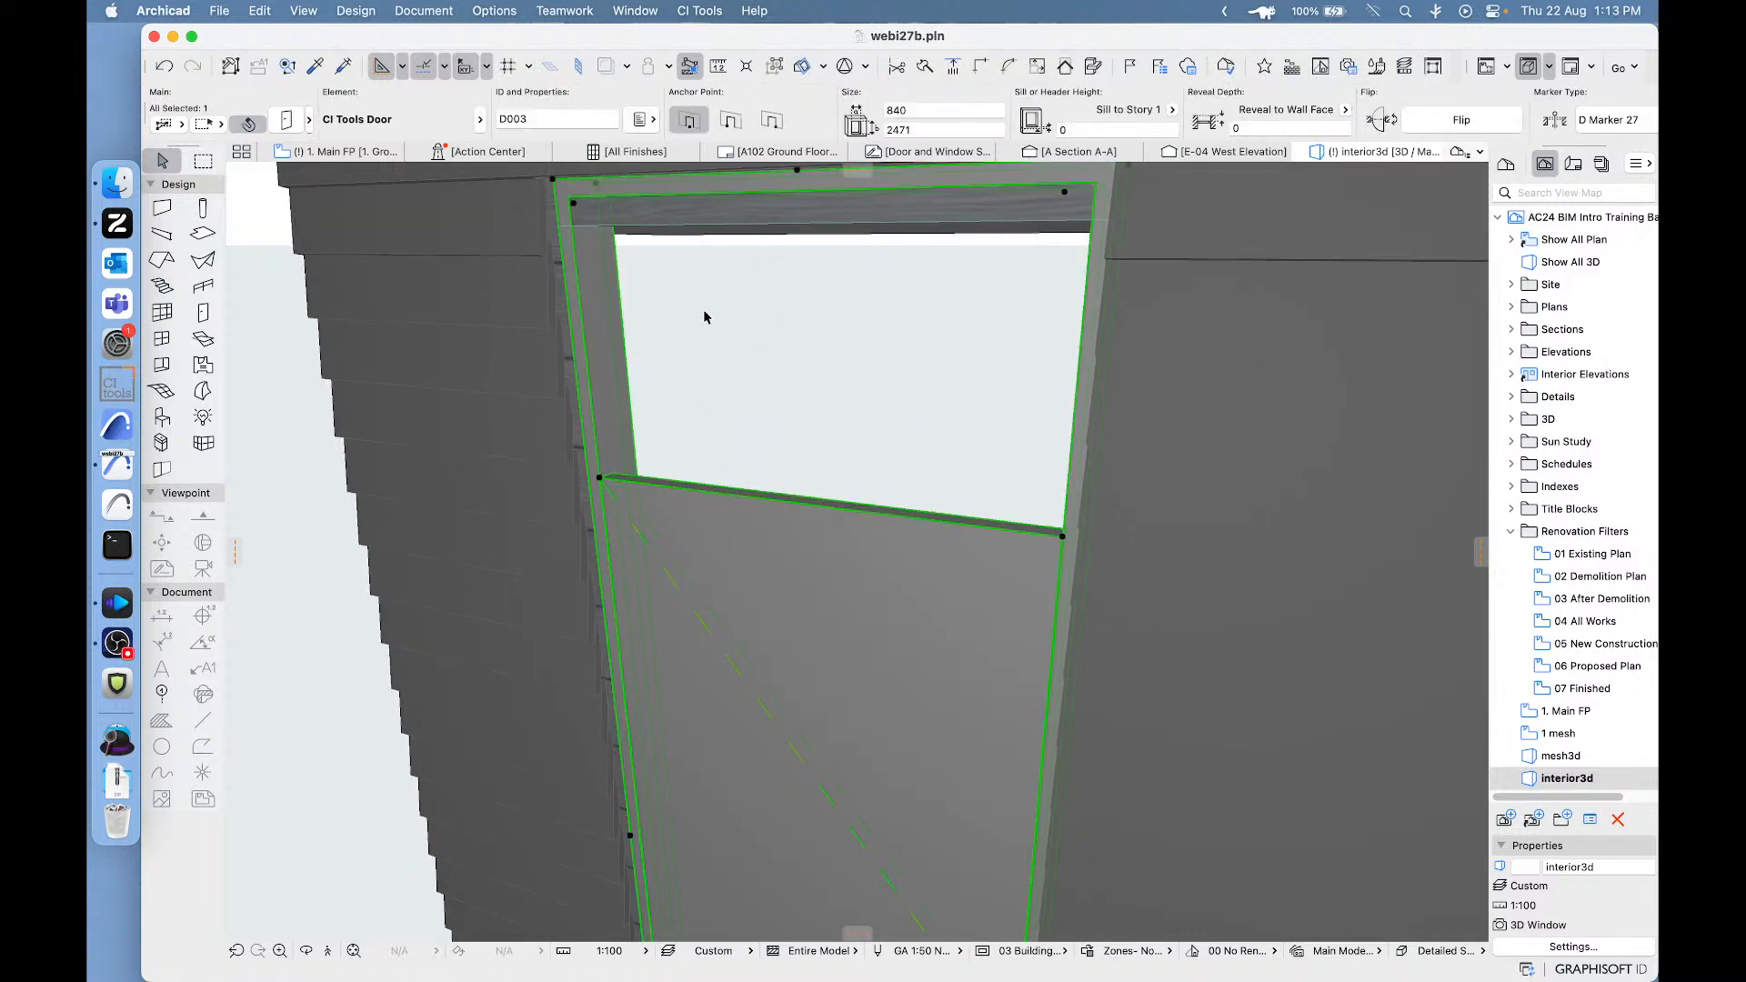
{"action": "scroll", "coordinate": [760, 425], "scroll_direction": "down", "scroll_amount": 5}
{"action": "scroll", "coordinate": [781, 464], "scroll_direction": "up", "scroll_amount": 1}
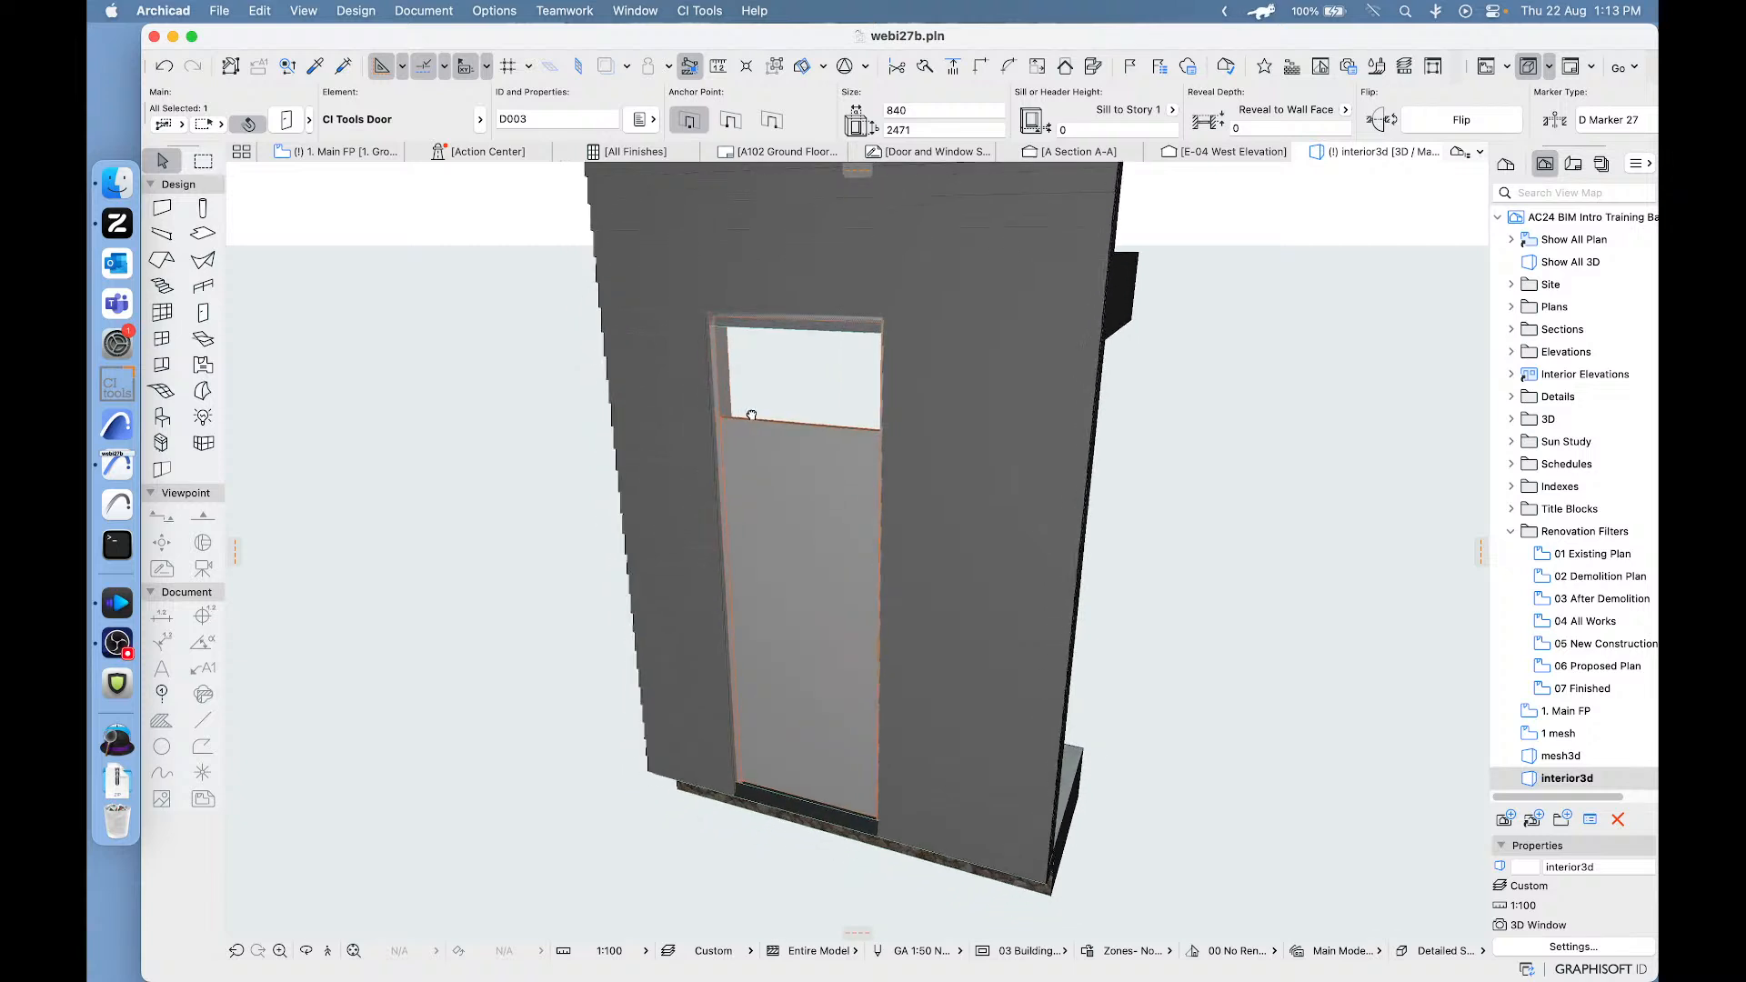
{"action": "scroll", "coordinate": [782, 463], "scroll_direction": "up", "scroll_amount": 4}
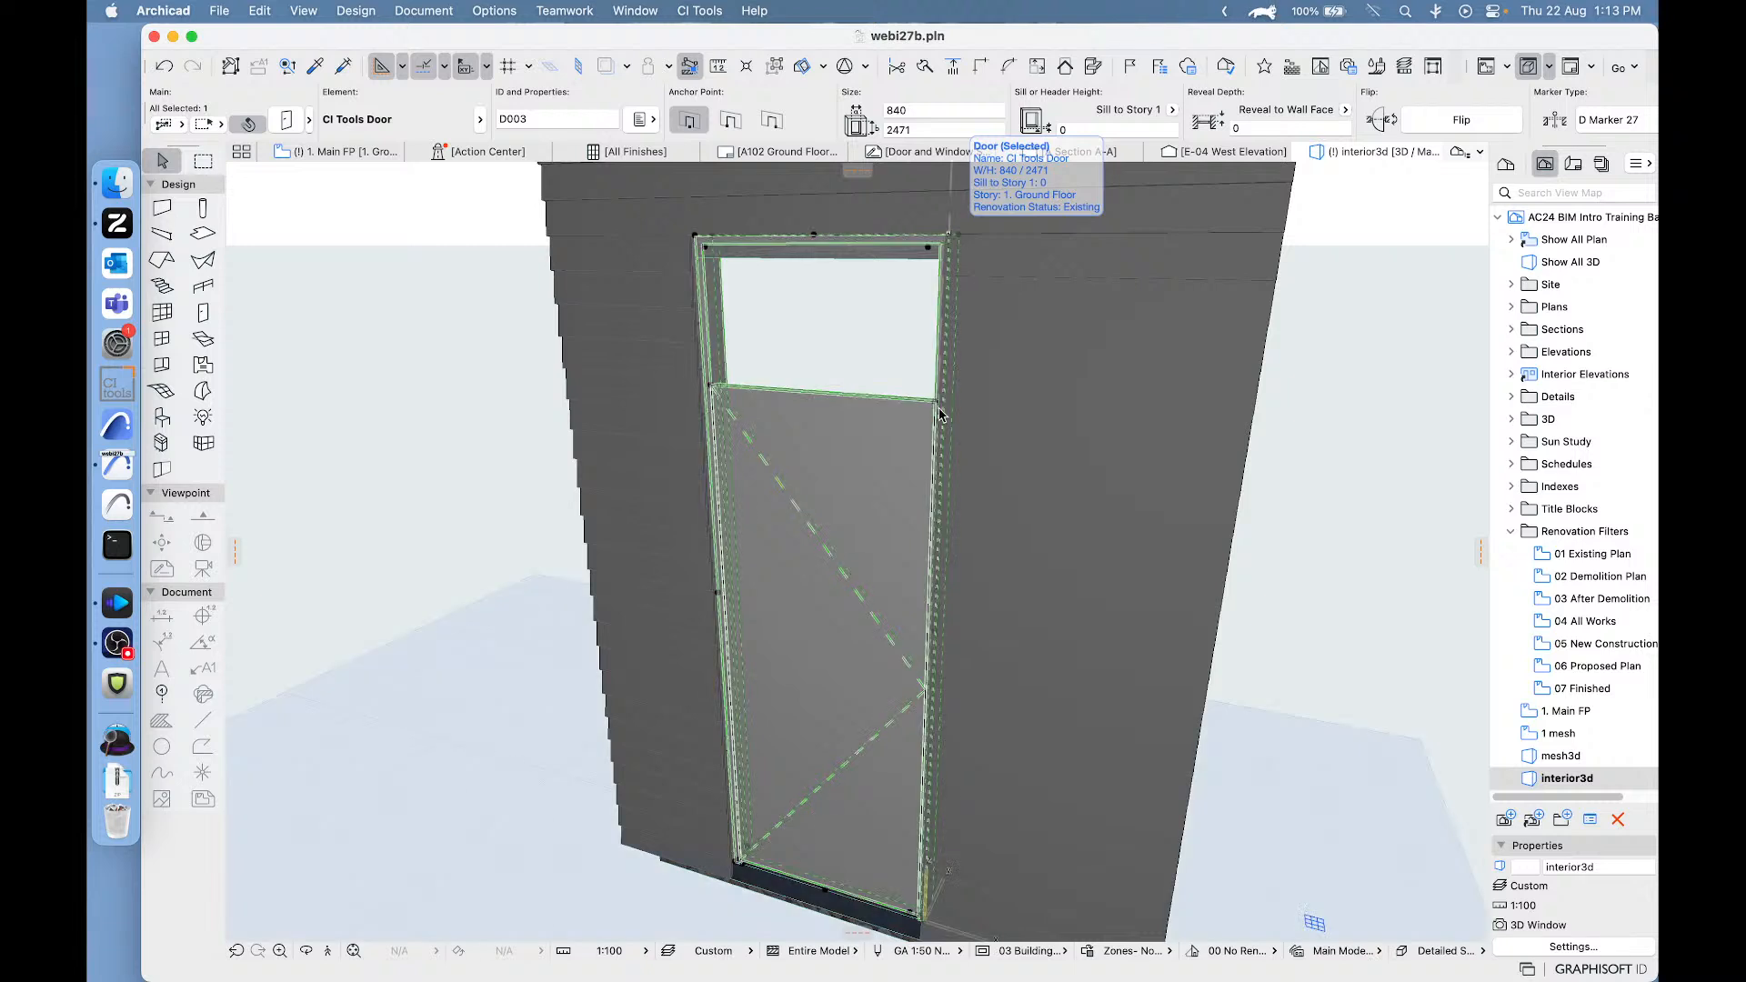
{"action": "left_click", "coordinate": [955, 241]}
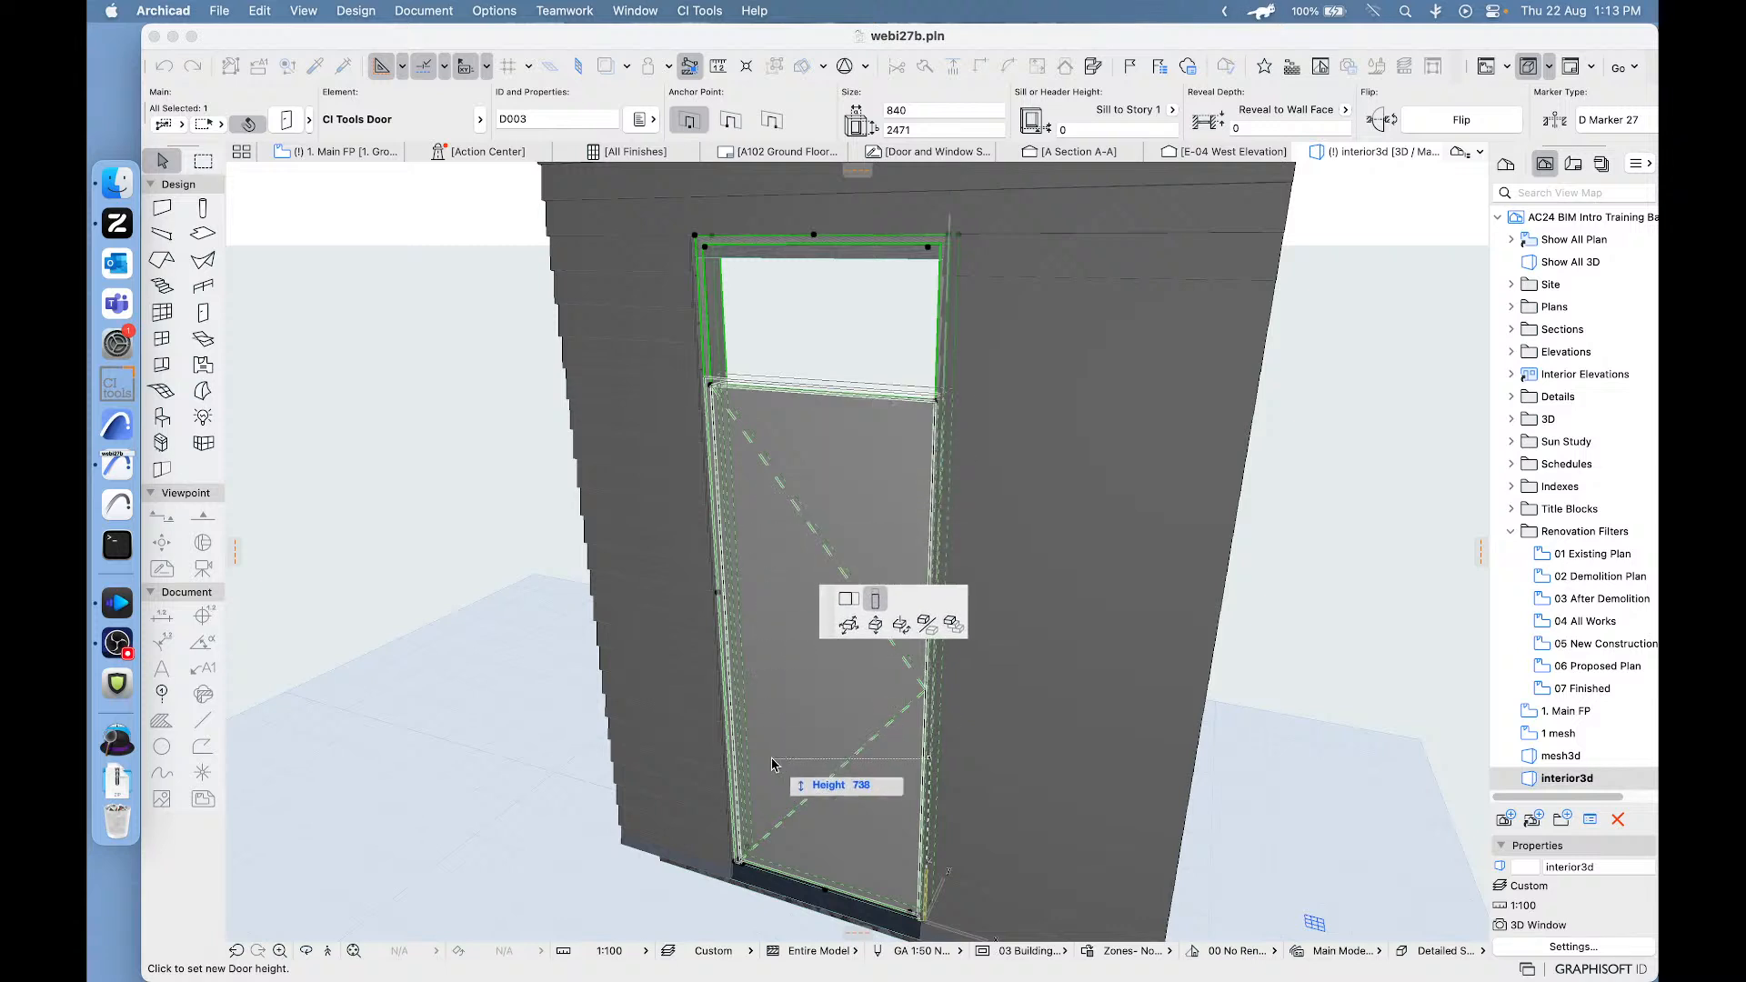
{"action": "left_click", "coordinate": [737, 393]}
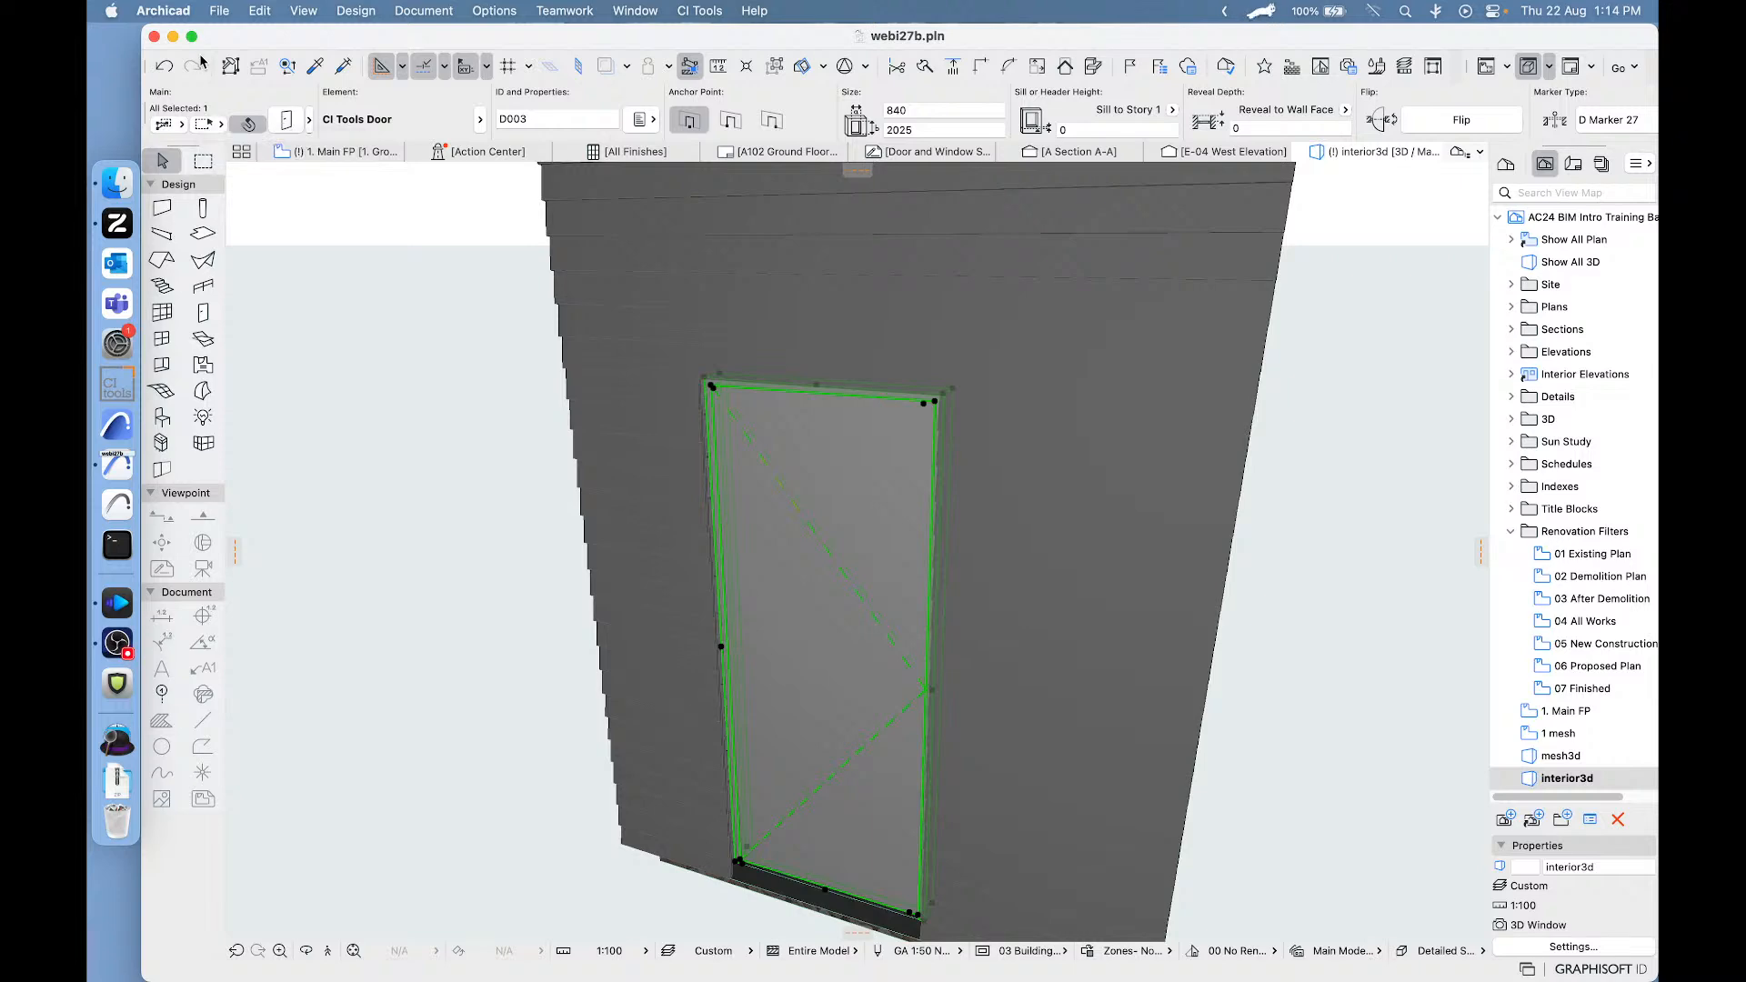
- Undo the exterior door's height stretches and set its component height option to "Edit leaf height J only"
{"action": "left_click", "coordinate": [165, 67]}
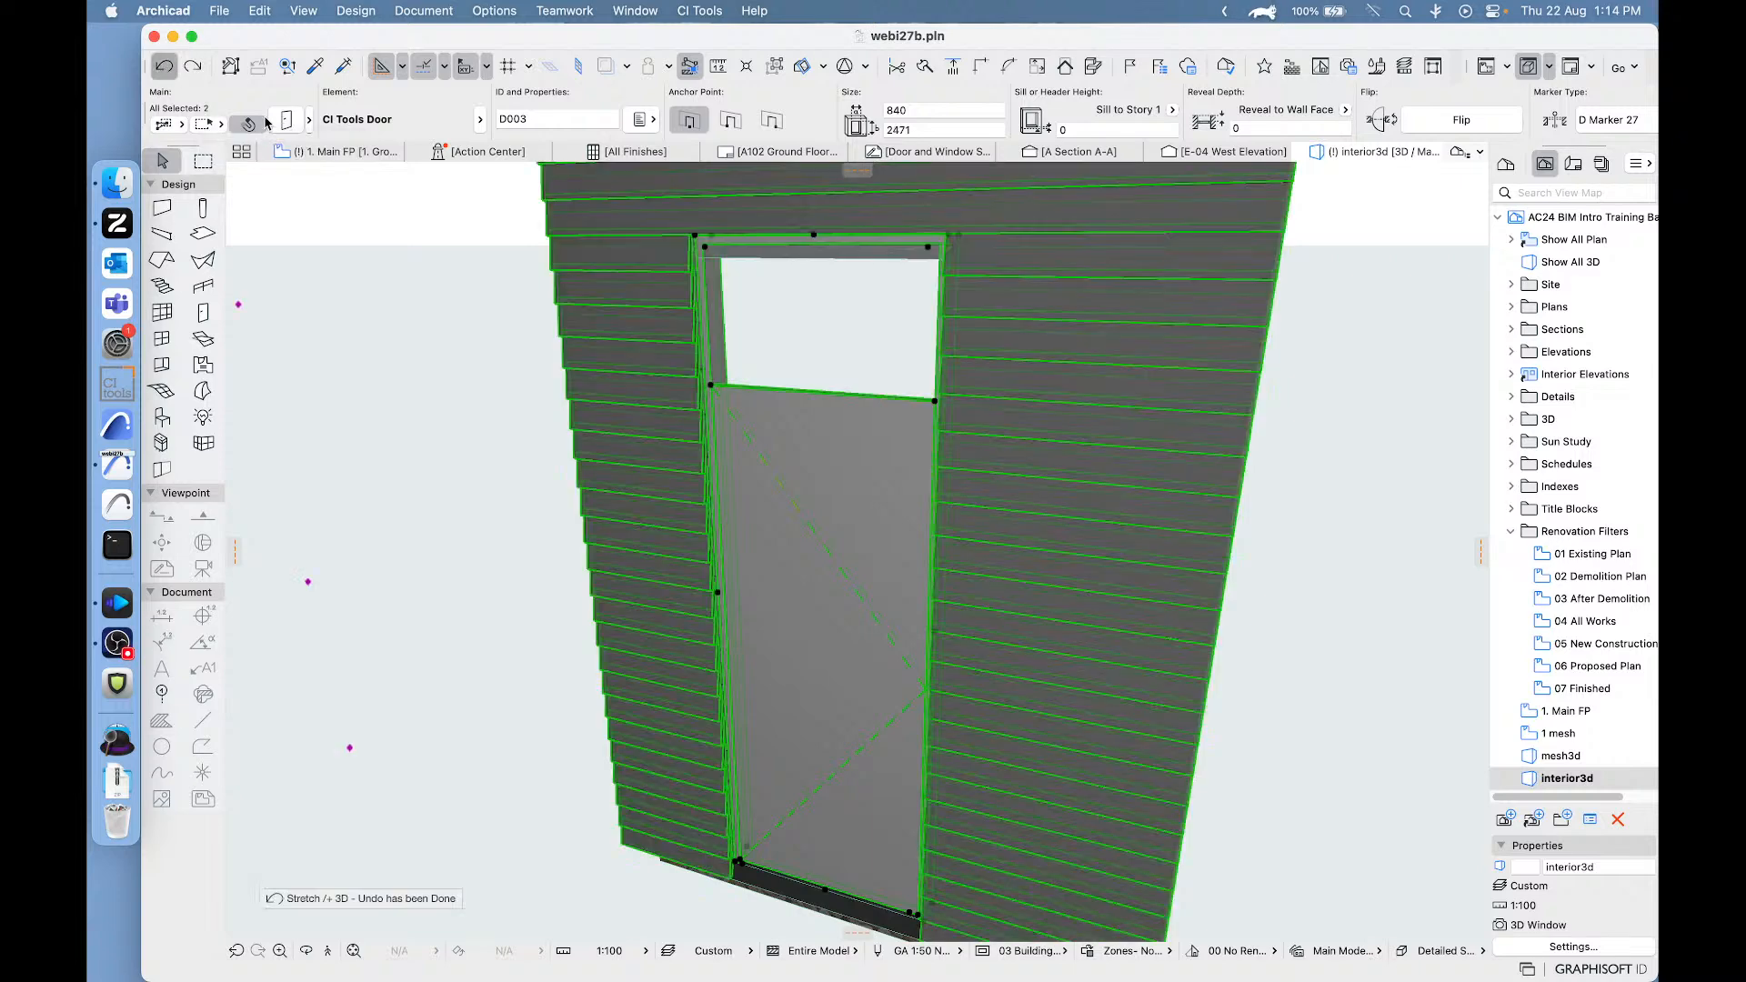
{"action": "double_click", "coordinate": [791, 650]}
{"action": "left_click", "coordinate": [1008, 665]}
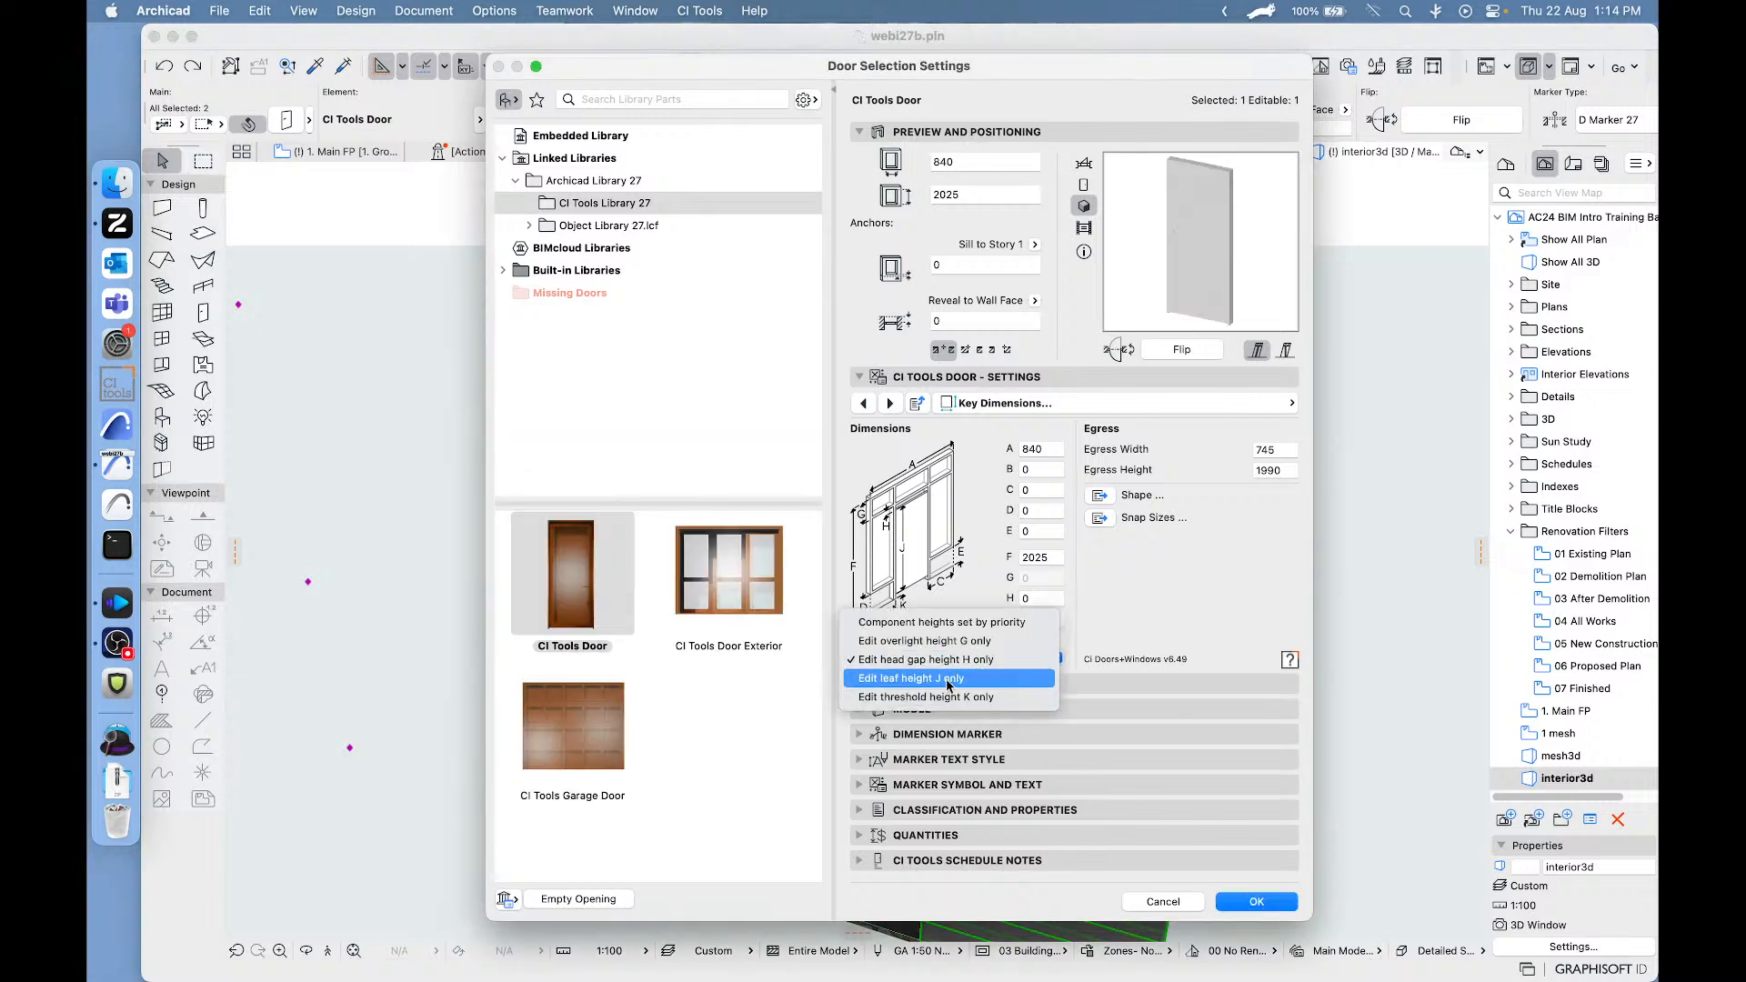
{"action": "left_click", "coordinate": [941, 679]}
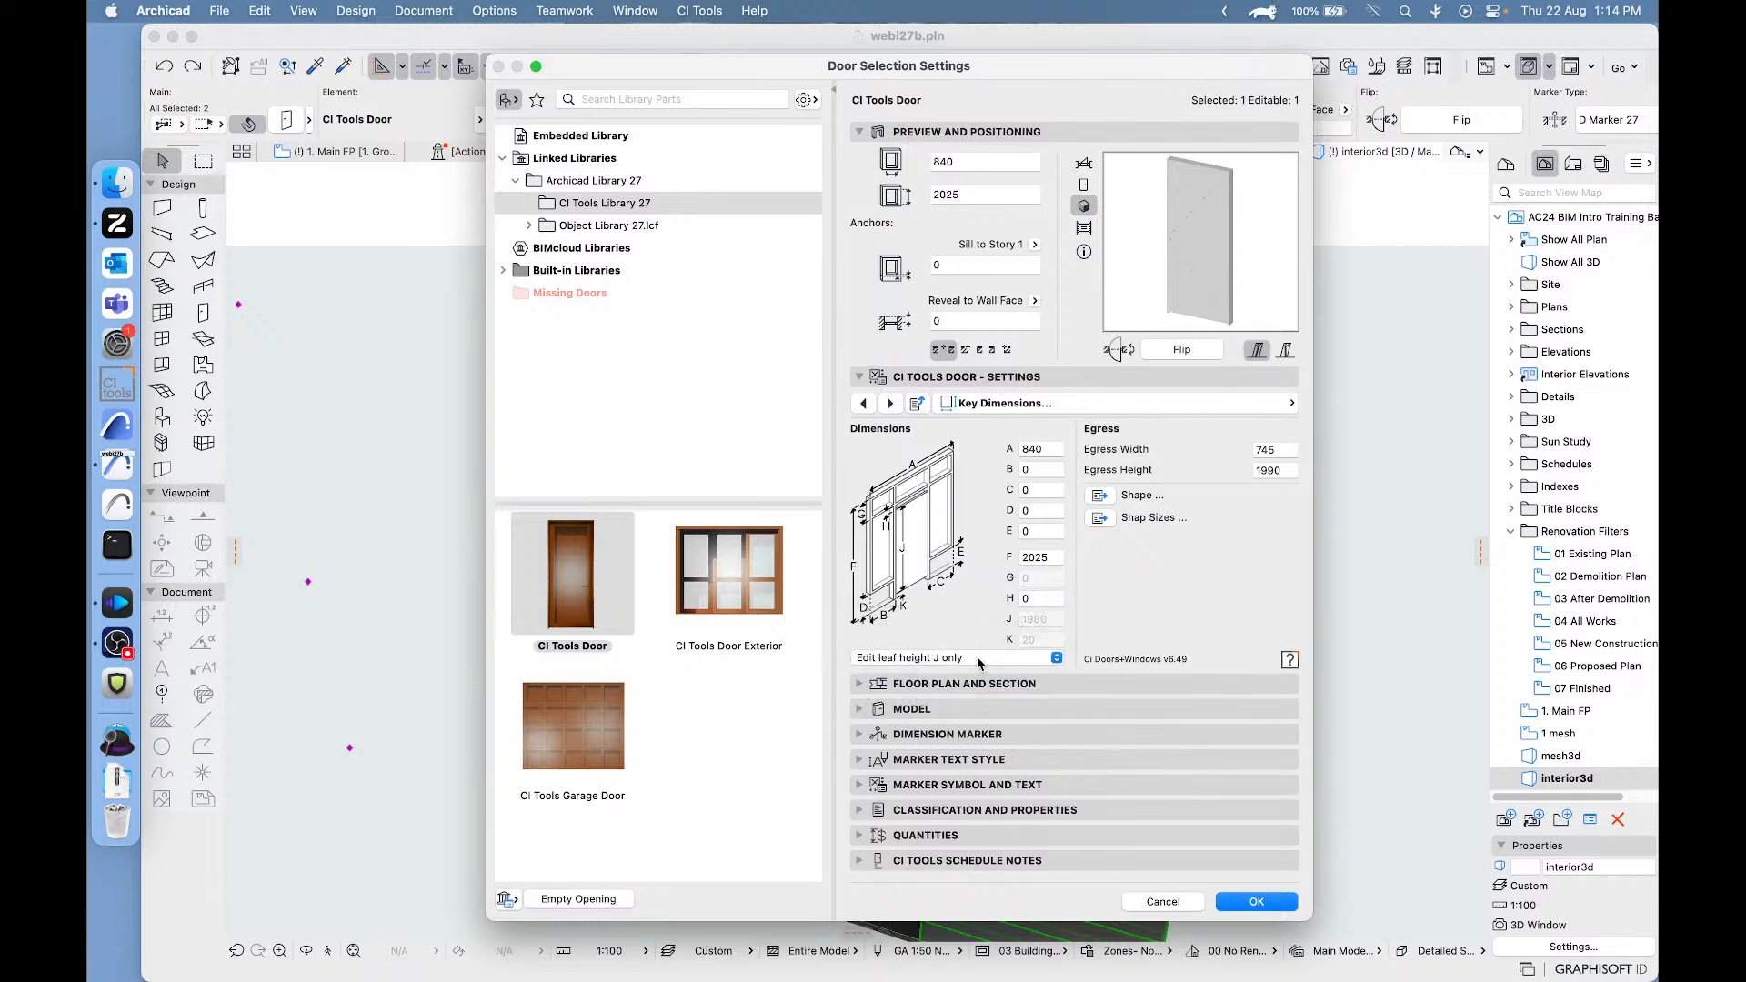
{"action": "left_click", "coordinate": [1257, 902]}
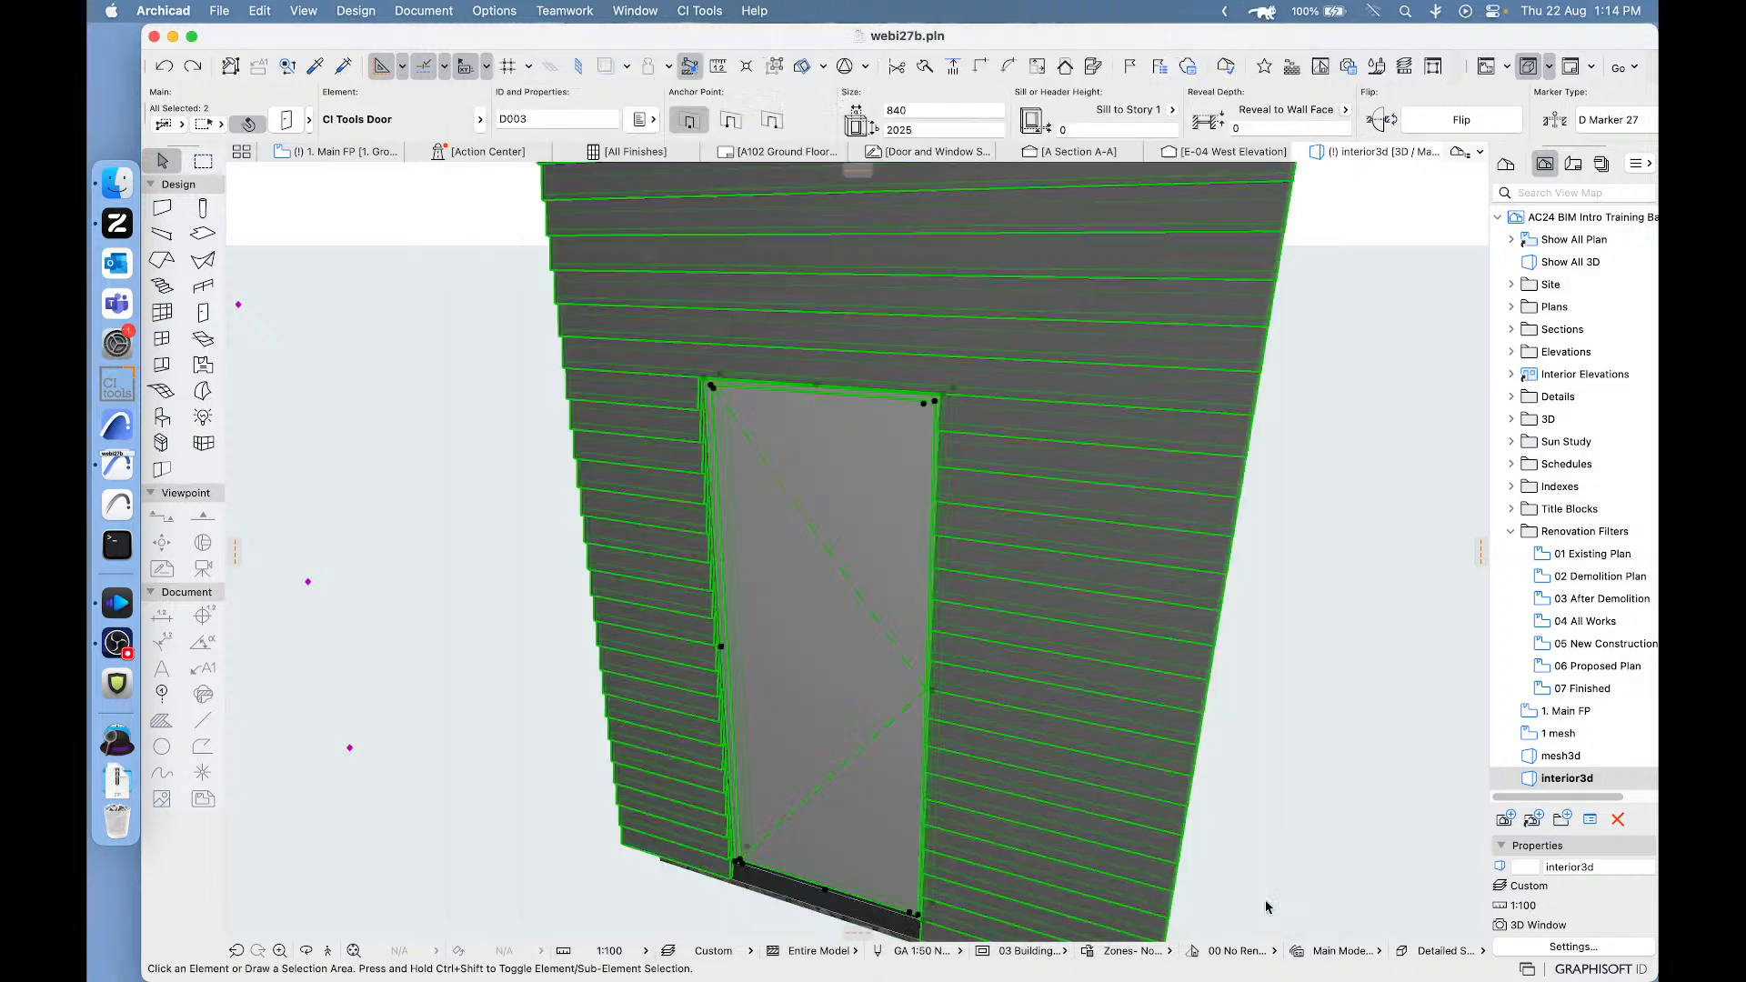
- Stretch the exterior door upward from its upper corner to a height of 2552 and select only the door
{"action": "left_click", "coordinate": [953, 392]}
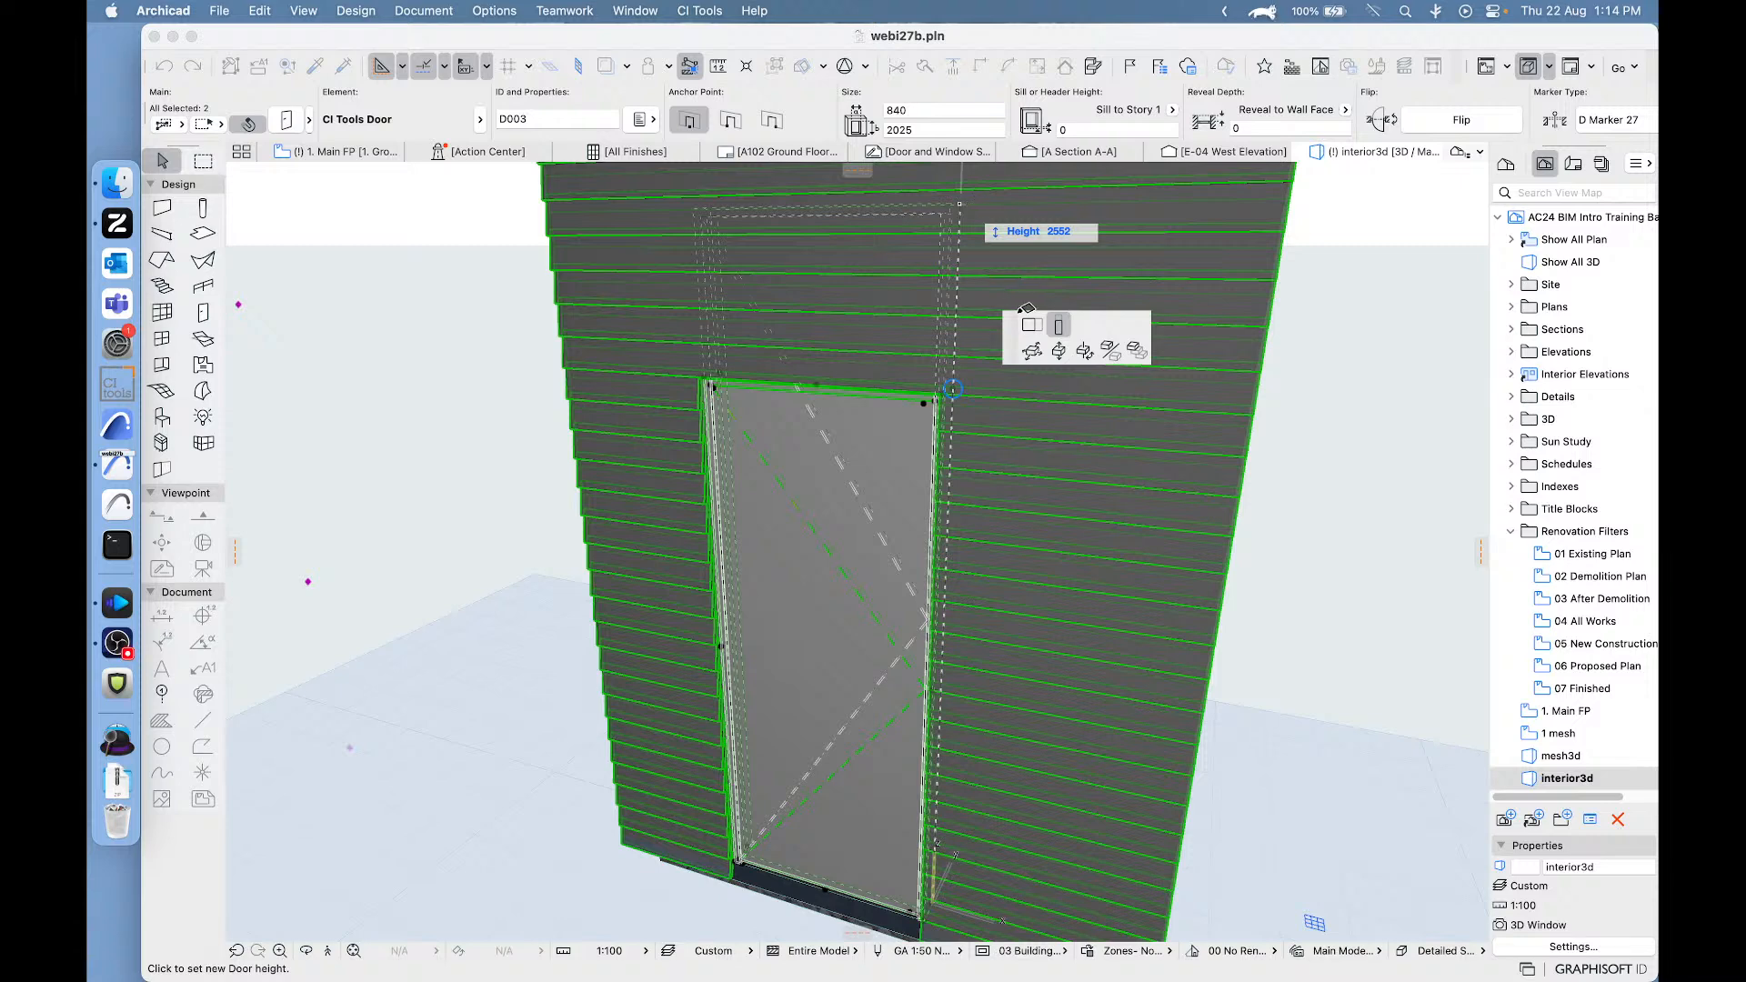
{"action": "left_click", "coordinate": [959, 299]}
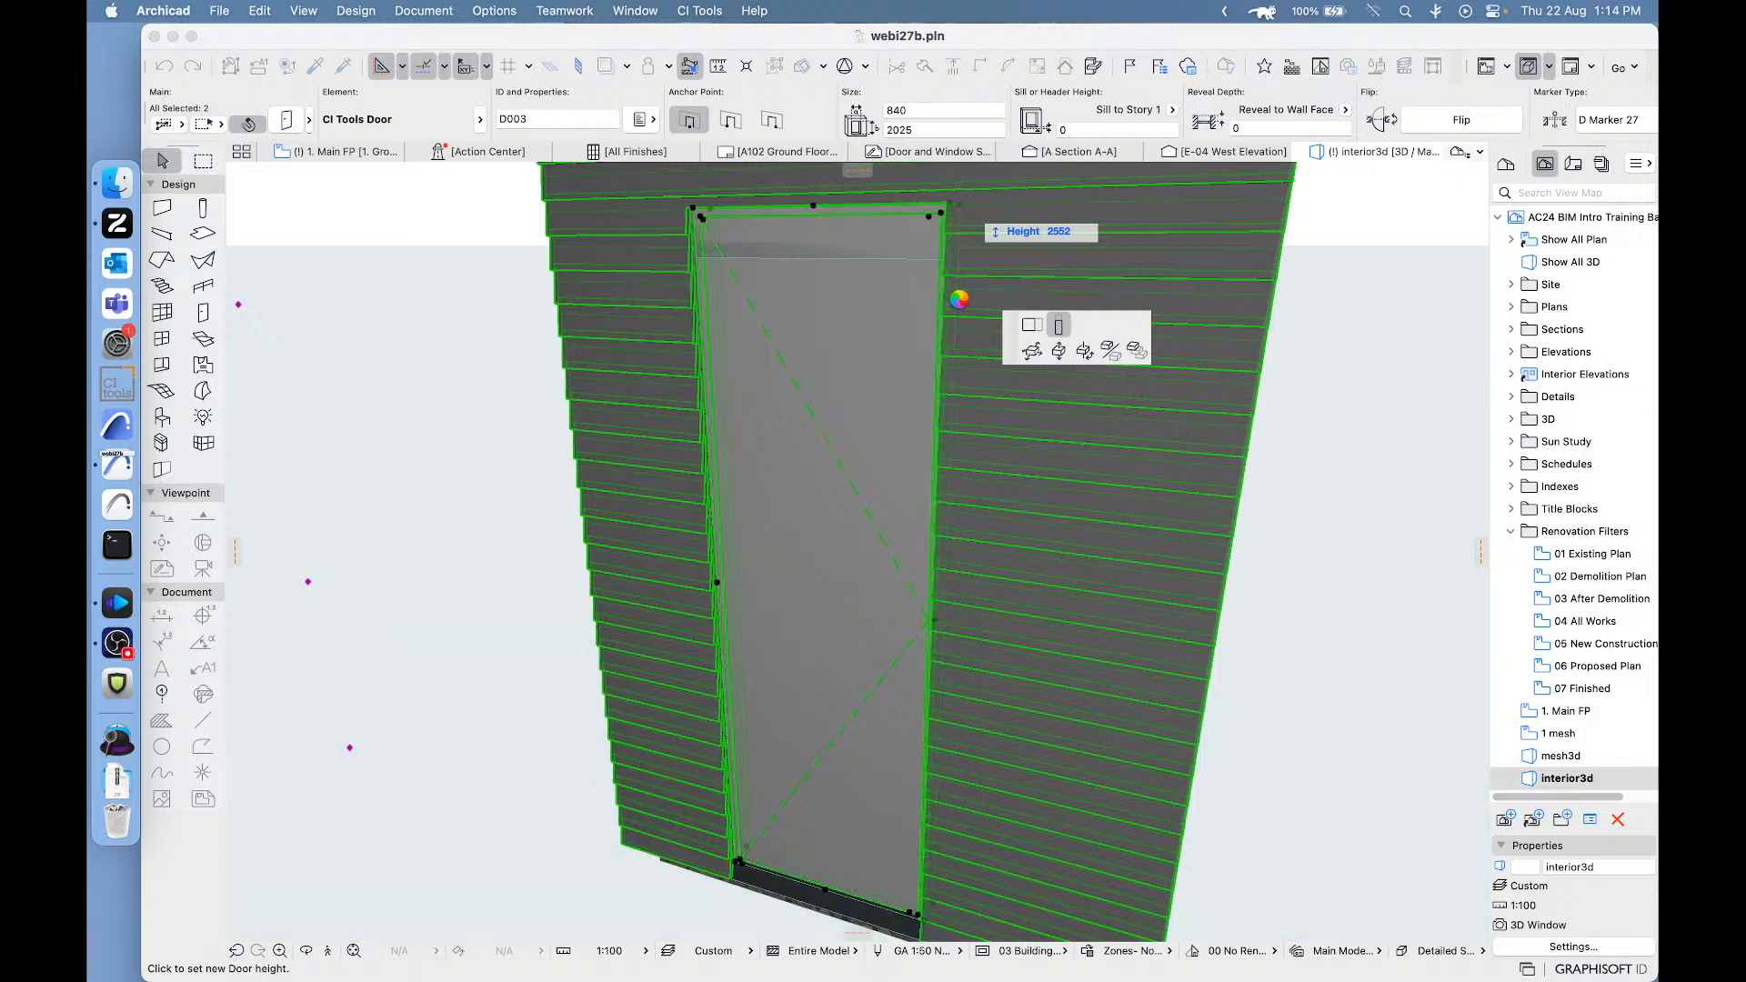
{"action": "left_click", "coordinate": [1297, 456]}
{"action": "left_click", "coordinate": [802, 314]}
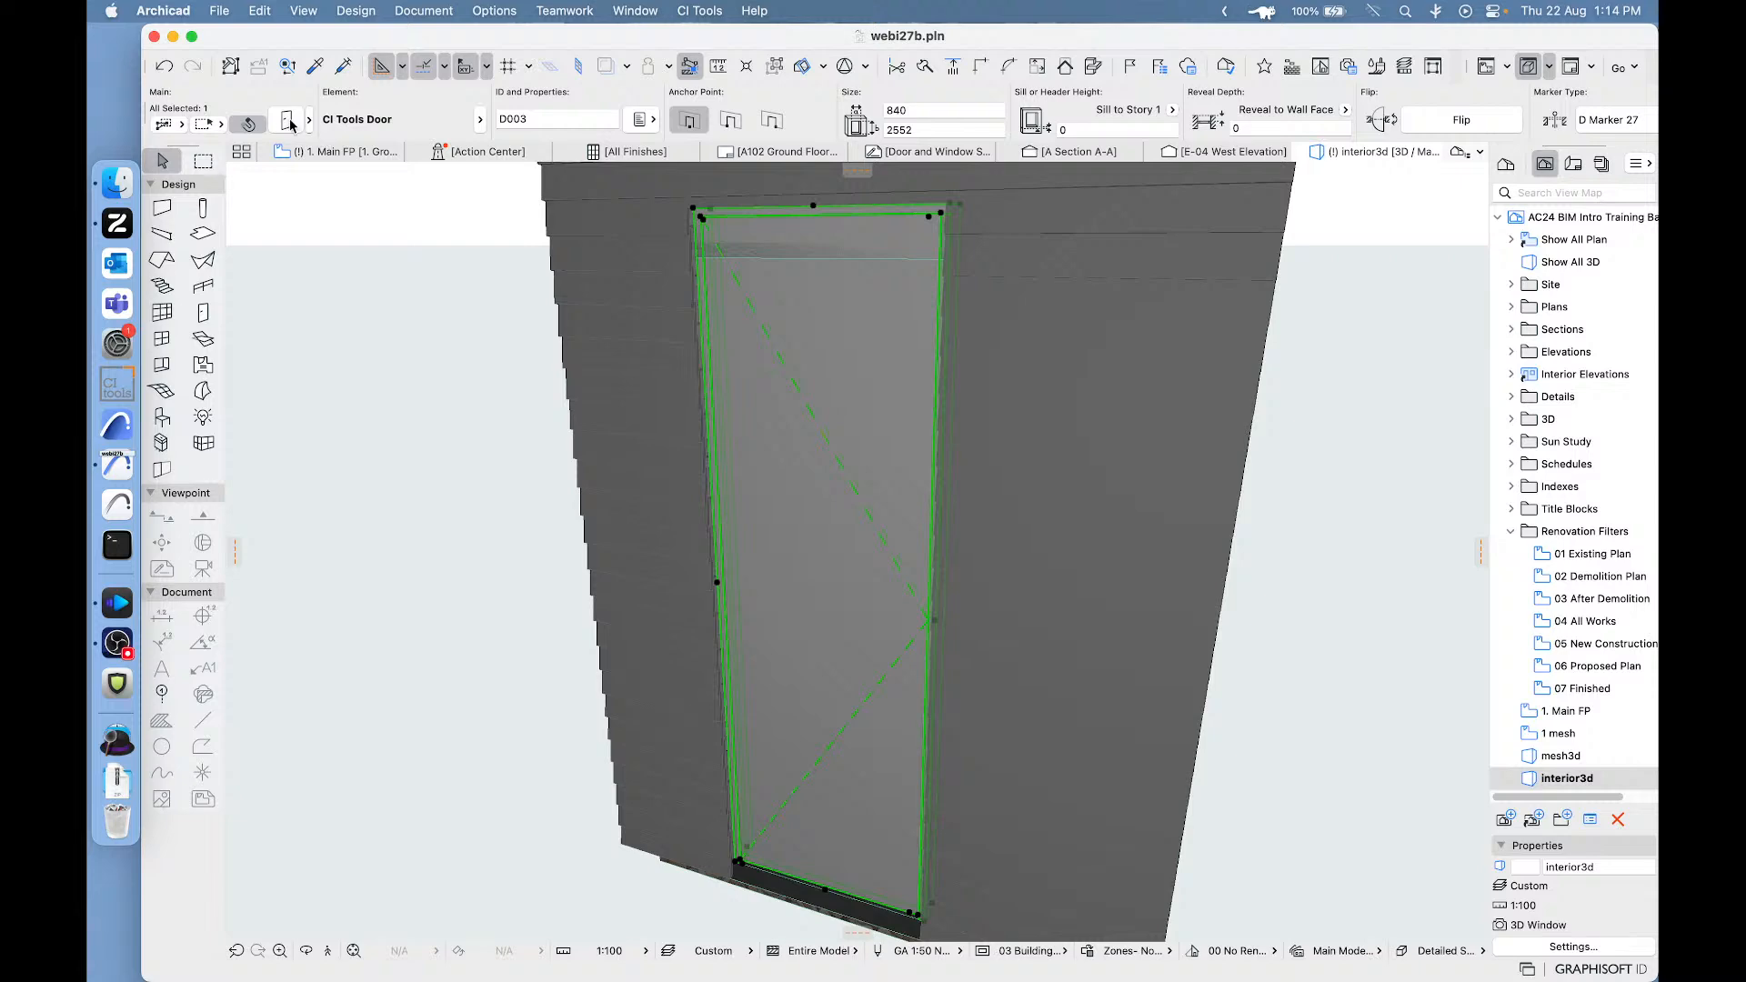
- Review the stretched door's key dimensions and component height options without changing them, and undo the last height stretch
{"action": "double_click", "coordinate": [848, 303]}
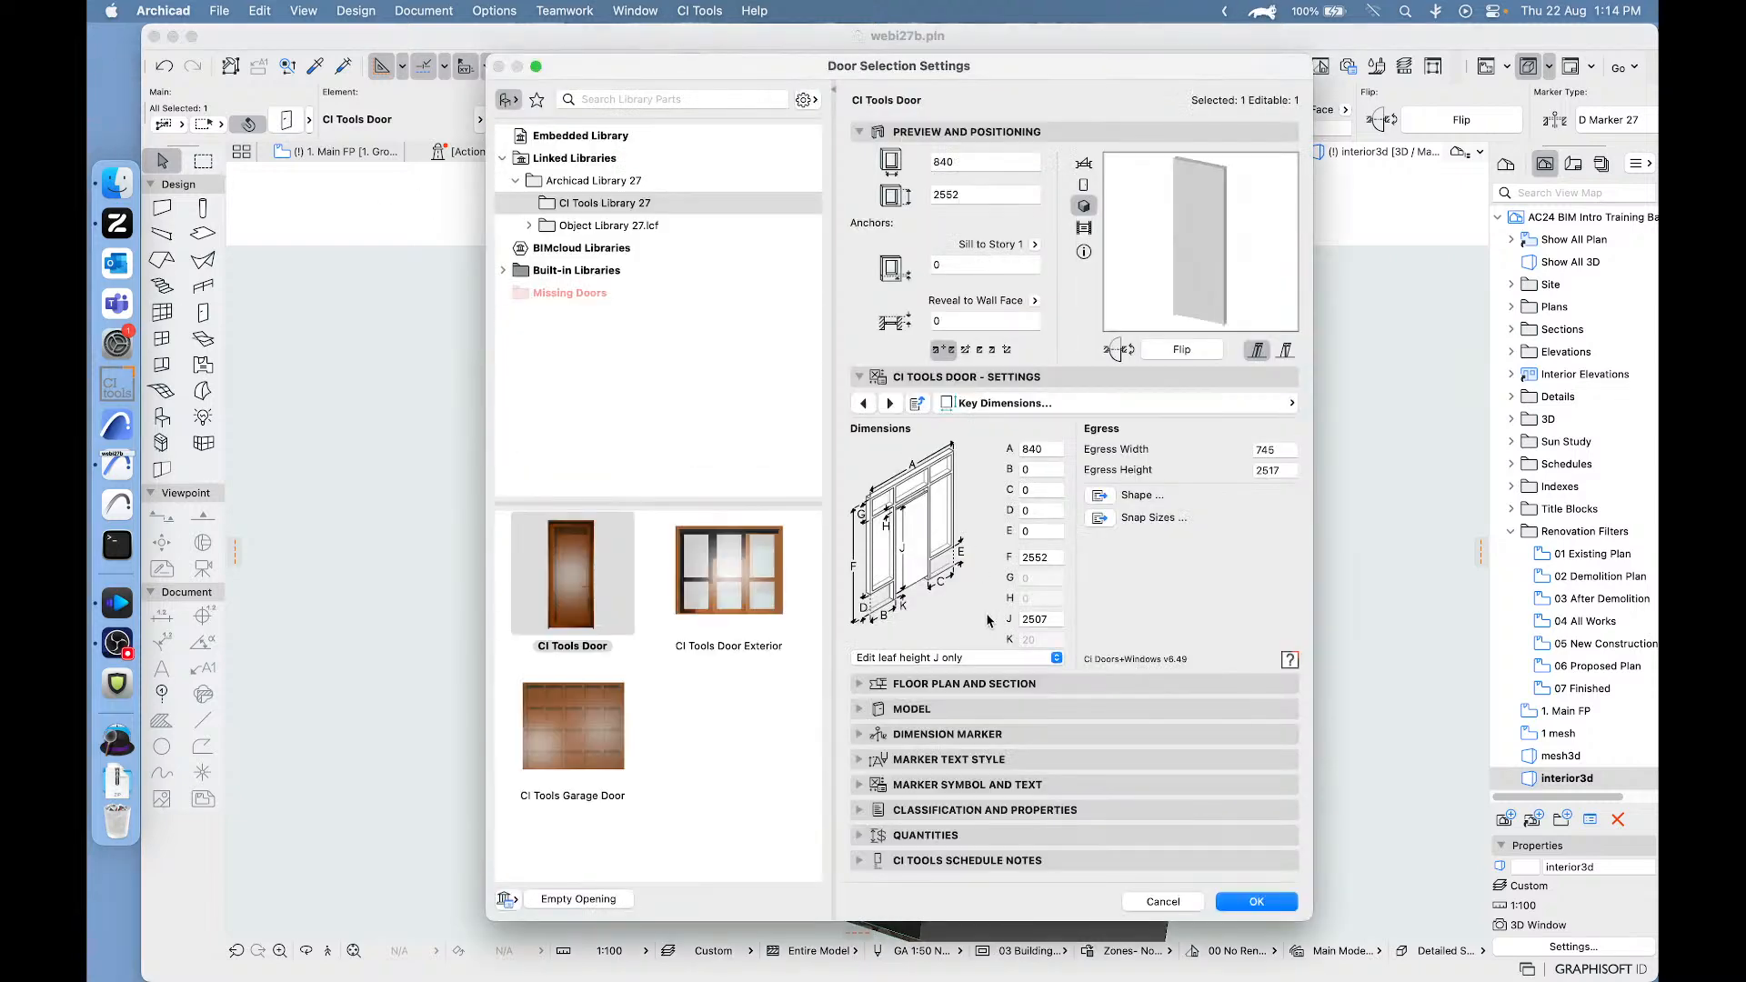
{"action": "left_click", "coordinate": [969, 656]}
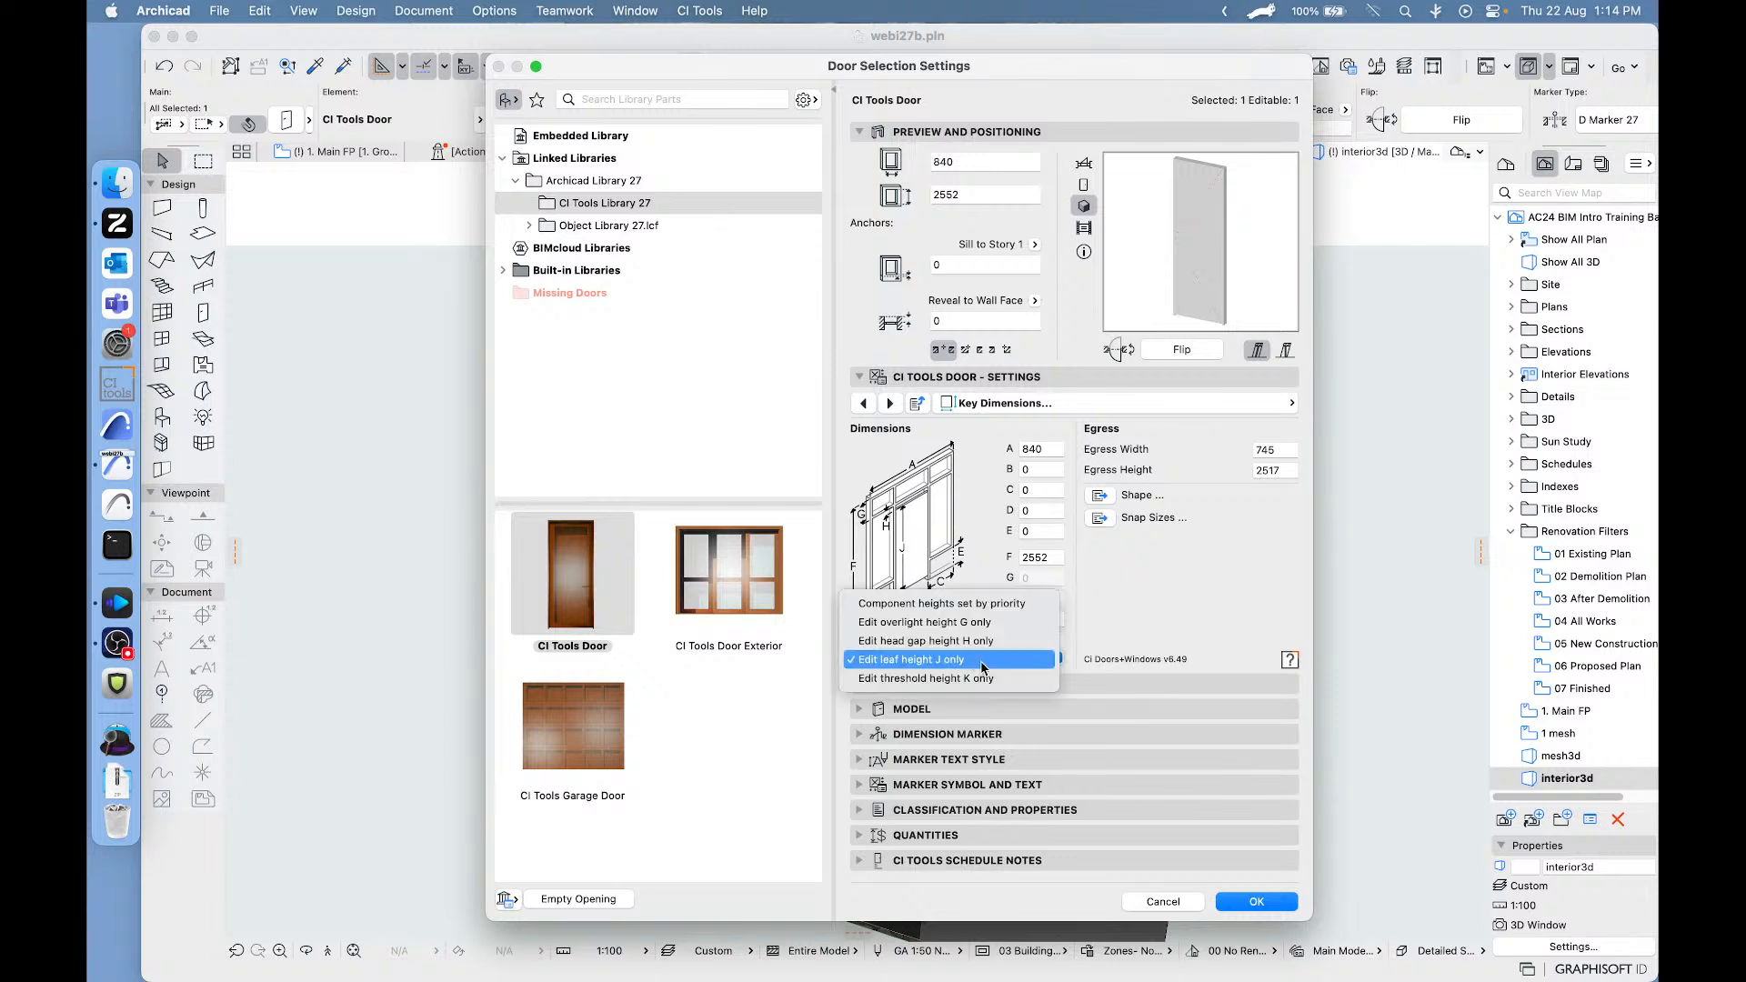
{"action": "left_click", "coordinate": [1232, 588]}
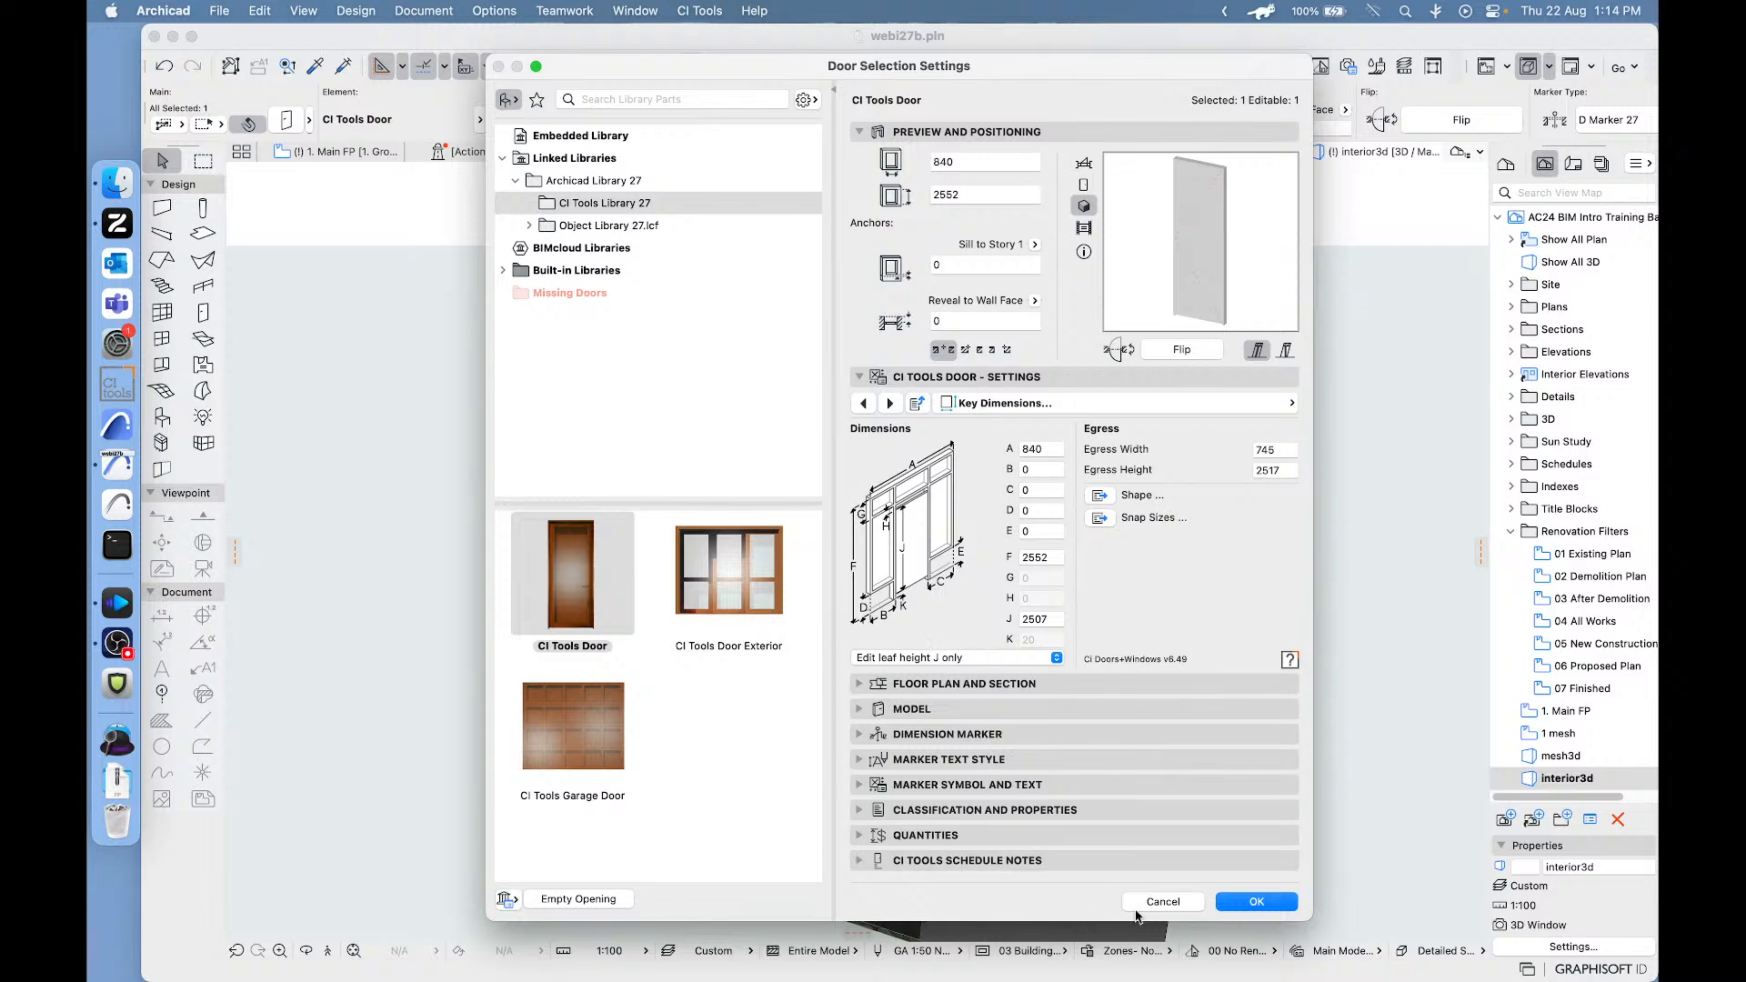
{"action": "left_click", "coordinate": [1152, 905]}
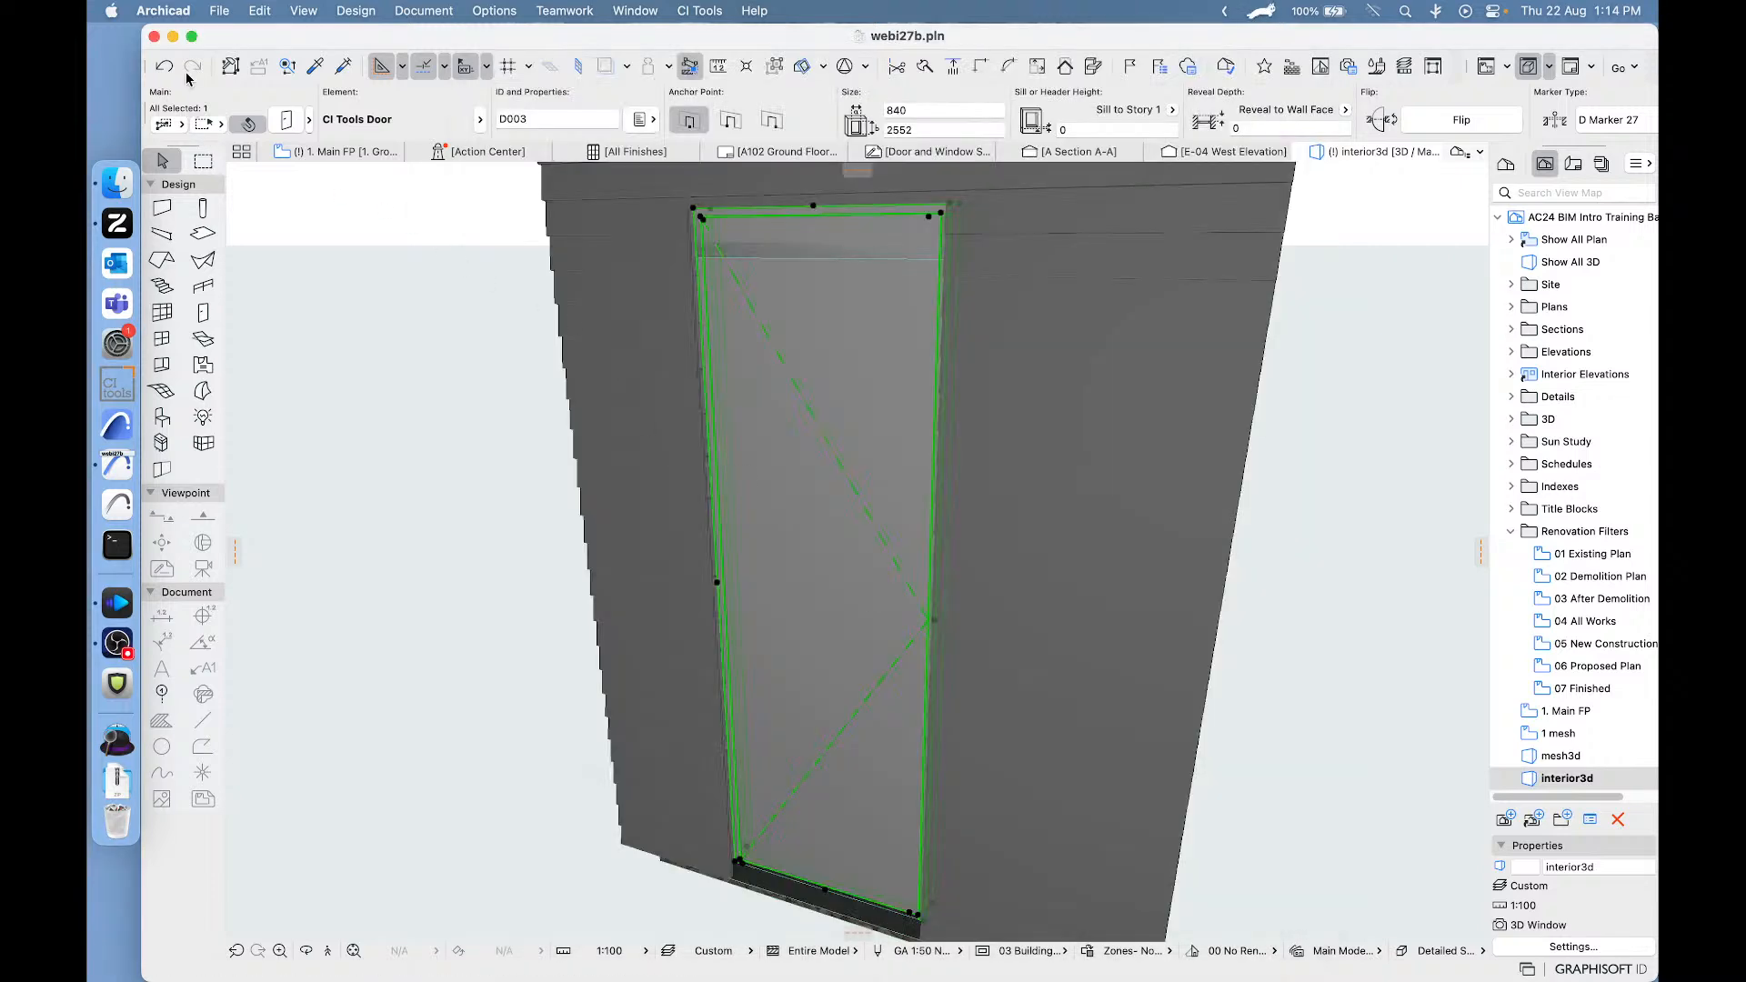
{"action": "left_click", "coordinate": [164, 67]}
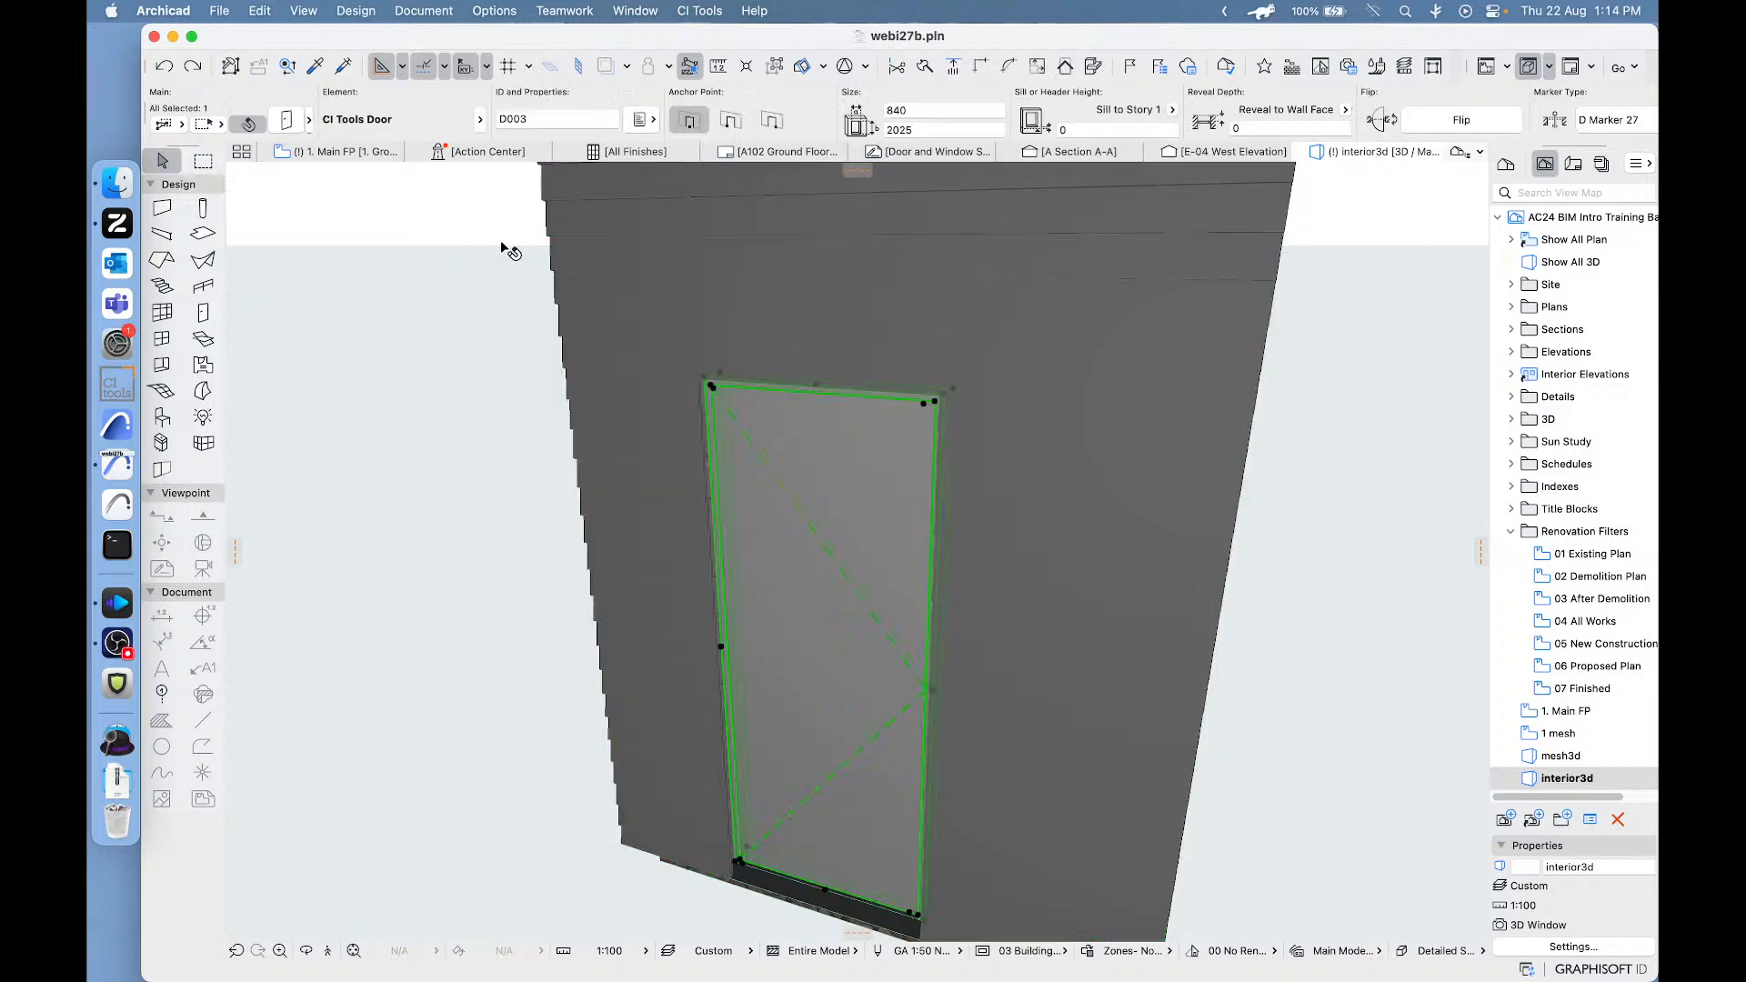
- Set the exterior door's component height option to "Edit threshold height K only"
{"action": "double_click", "coordinate": [844, 741]}
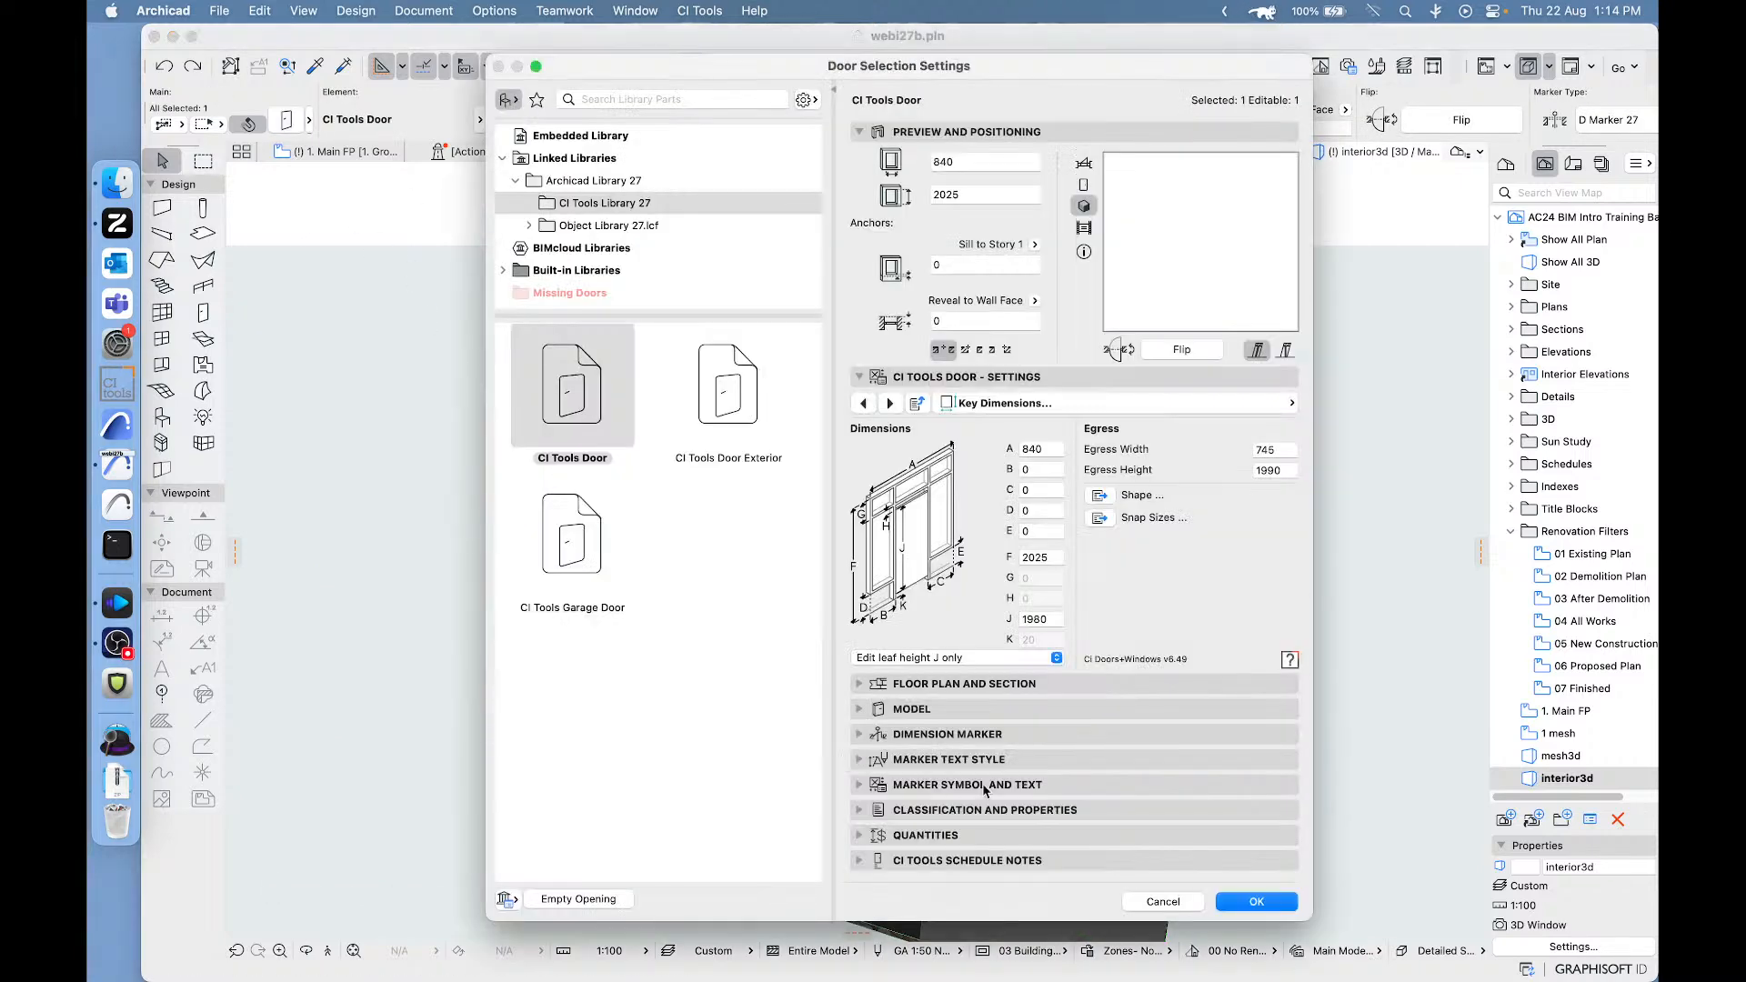
{"action": "left_click", "coordinate": [949, 657]}
{"action": "left_click", "coordinate": [950, 676]}
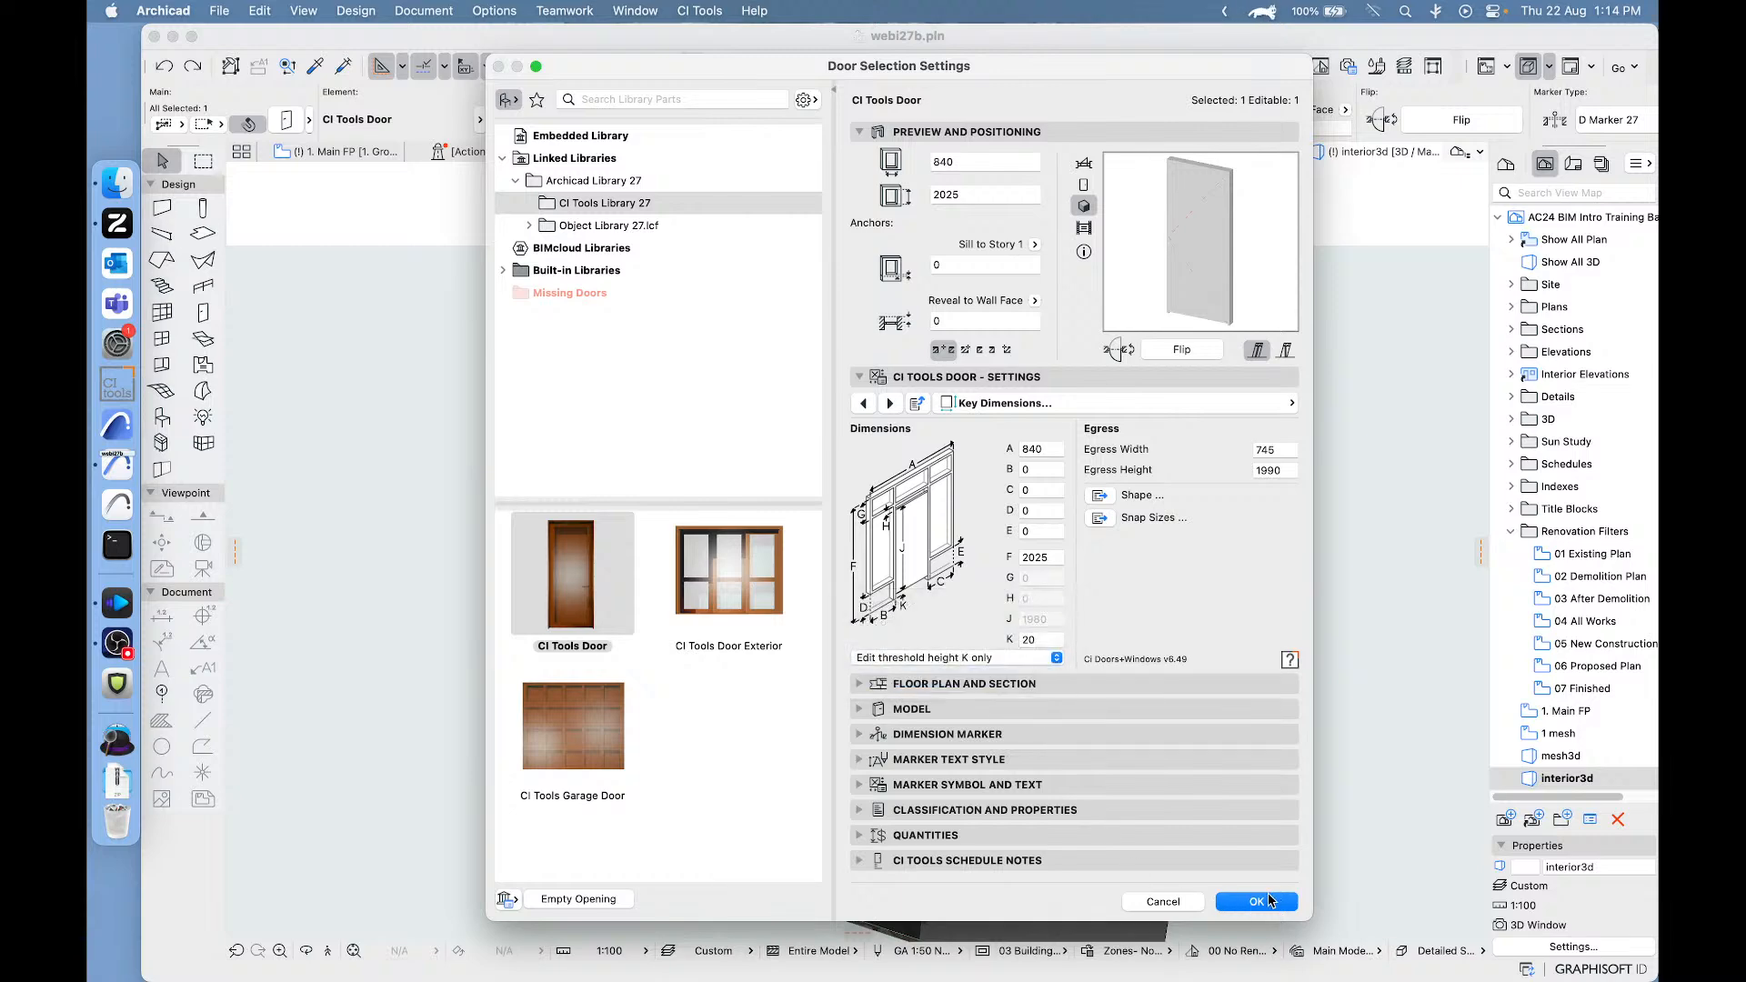
{"action": "left_click", "coordinate": [1256, 903]}
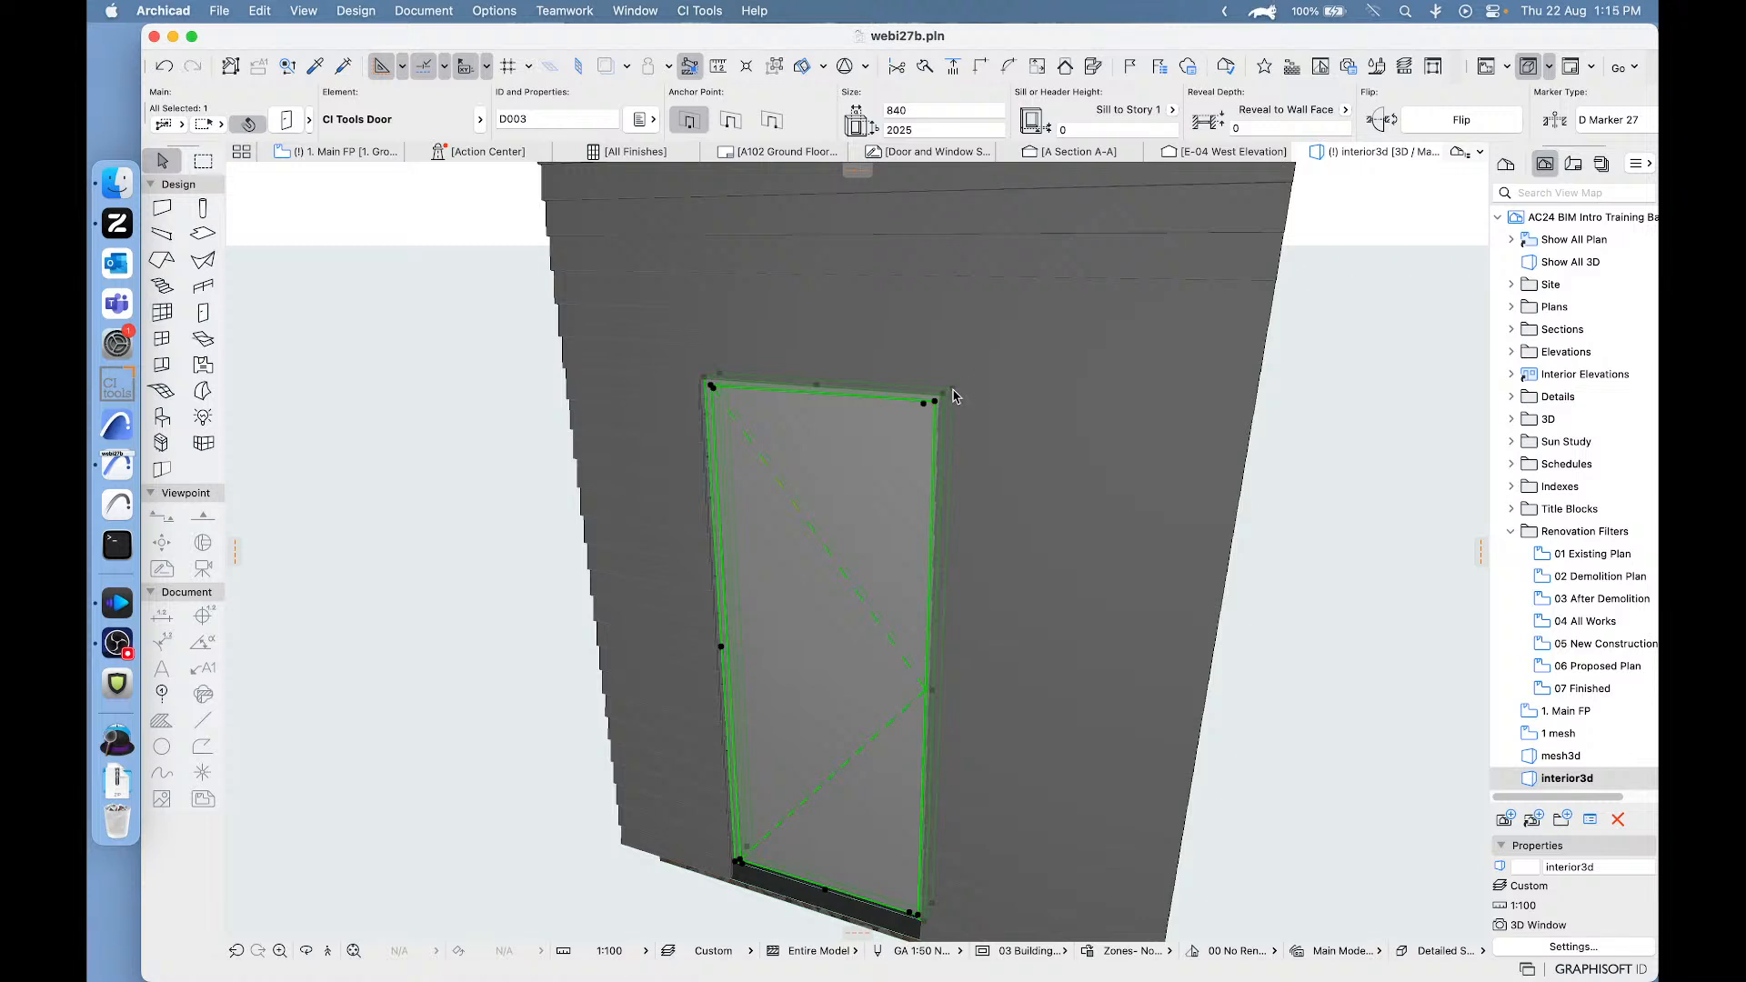
- Stretch the exterior door upward from its upper corner to a height of 2474 and undo the stretch
{"action": "left_click", "coordinate": [954, 392]}
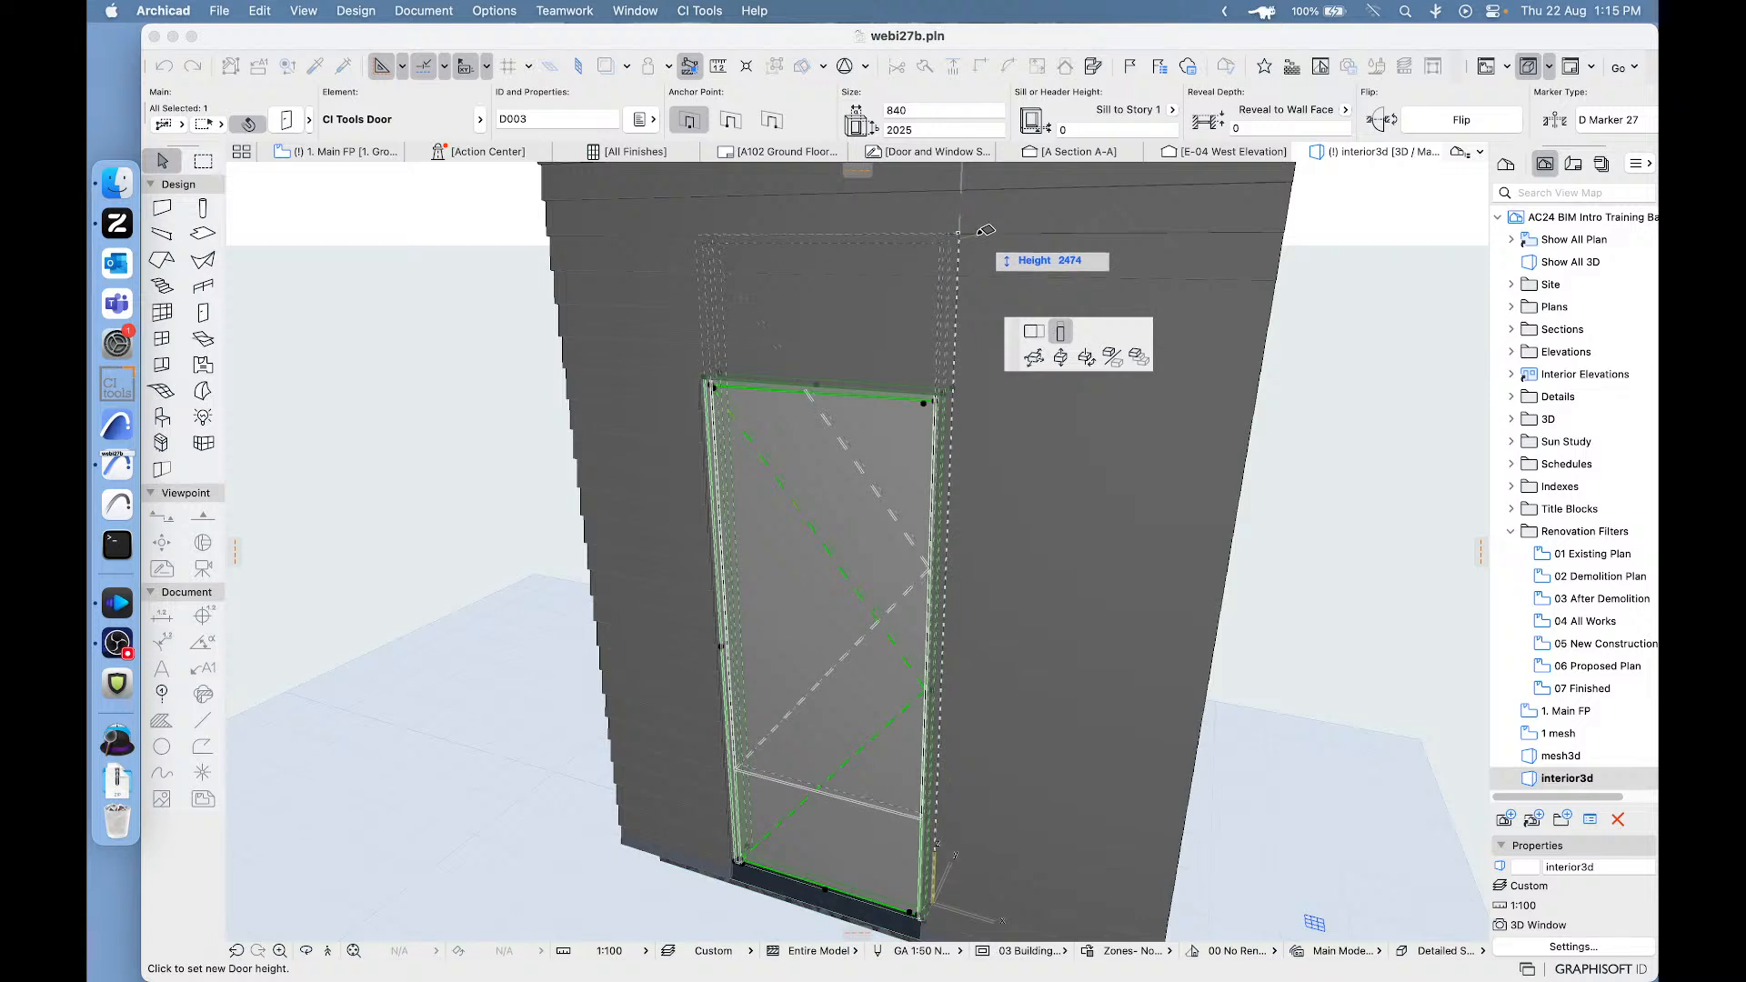
{"action": "left_click", "coordinate": [784, 850]}
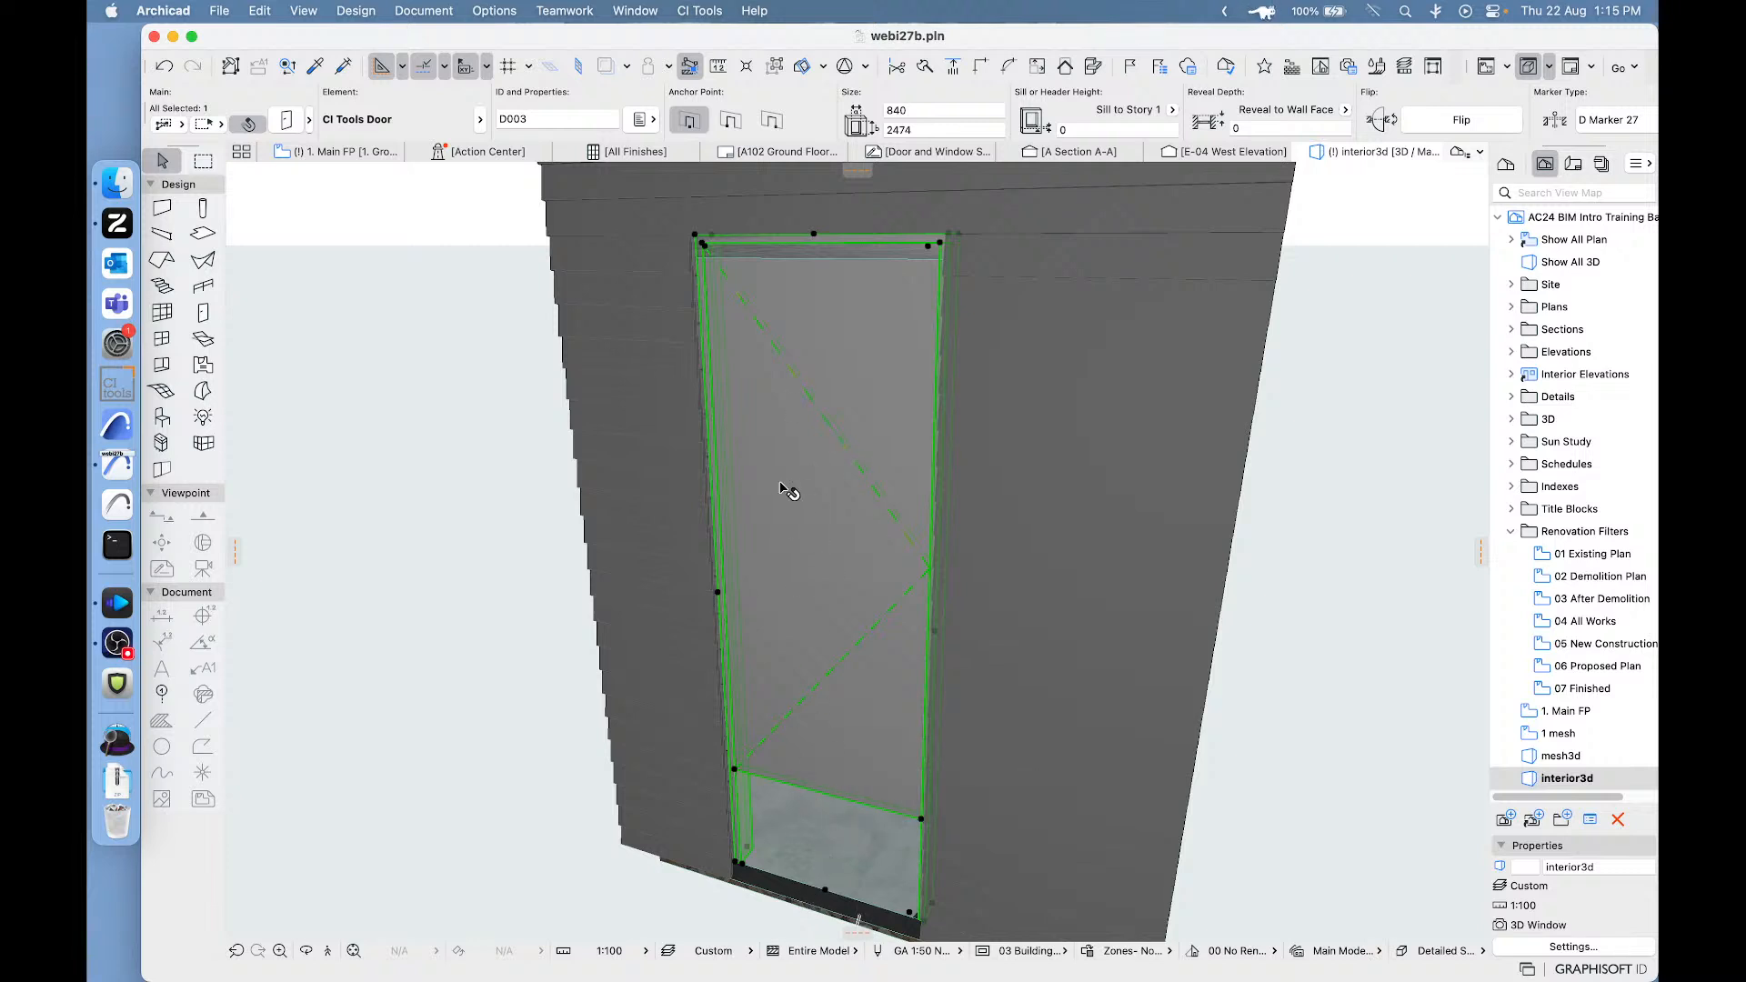
{"action": "left_click", "coordinate": [166, 68]}
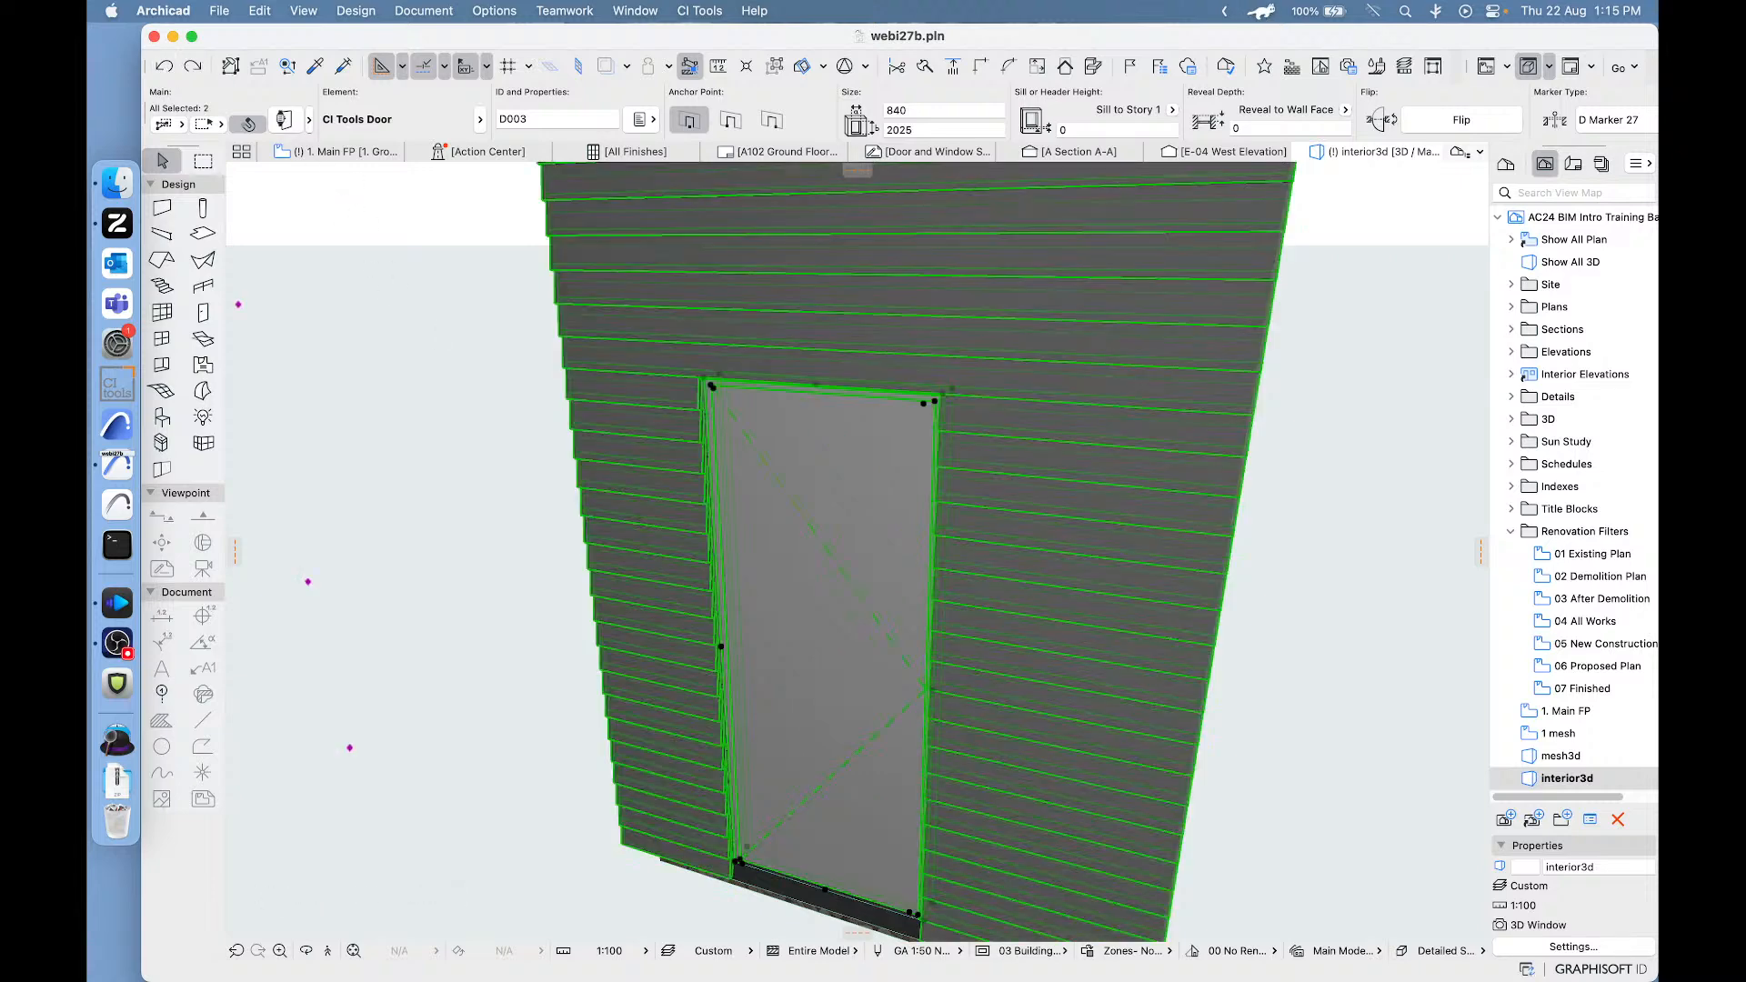
- Try "Edit leaf height J only" in the exterior door's key dimensions, review the other height options, cancel the settings and deselect the door
{"action": "key", "text": "super+t"}
{"action": "left_click", "coordinate": [957, 660]}
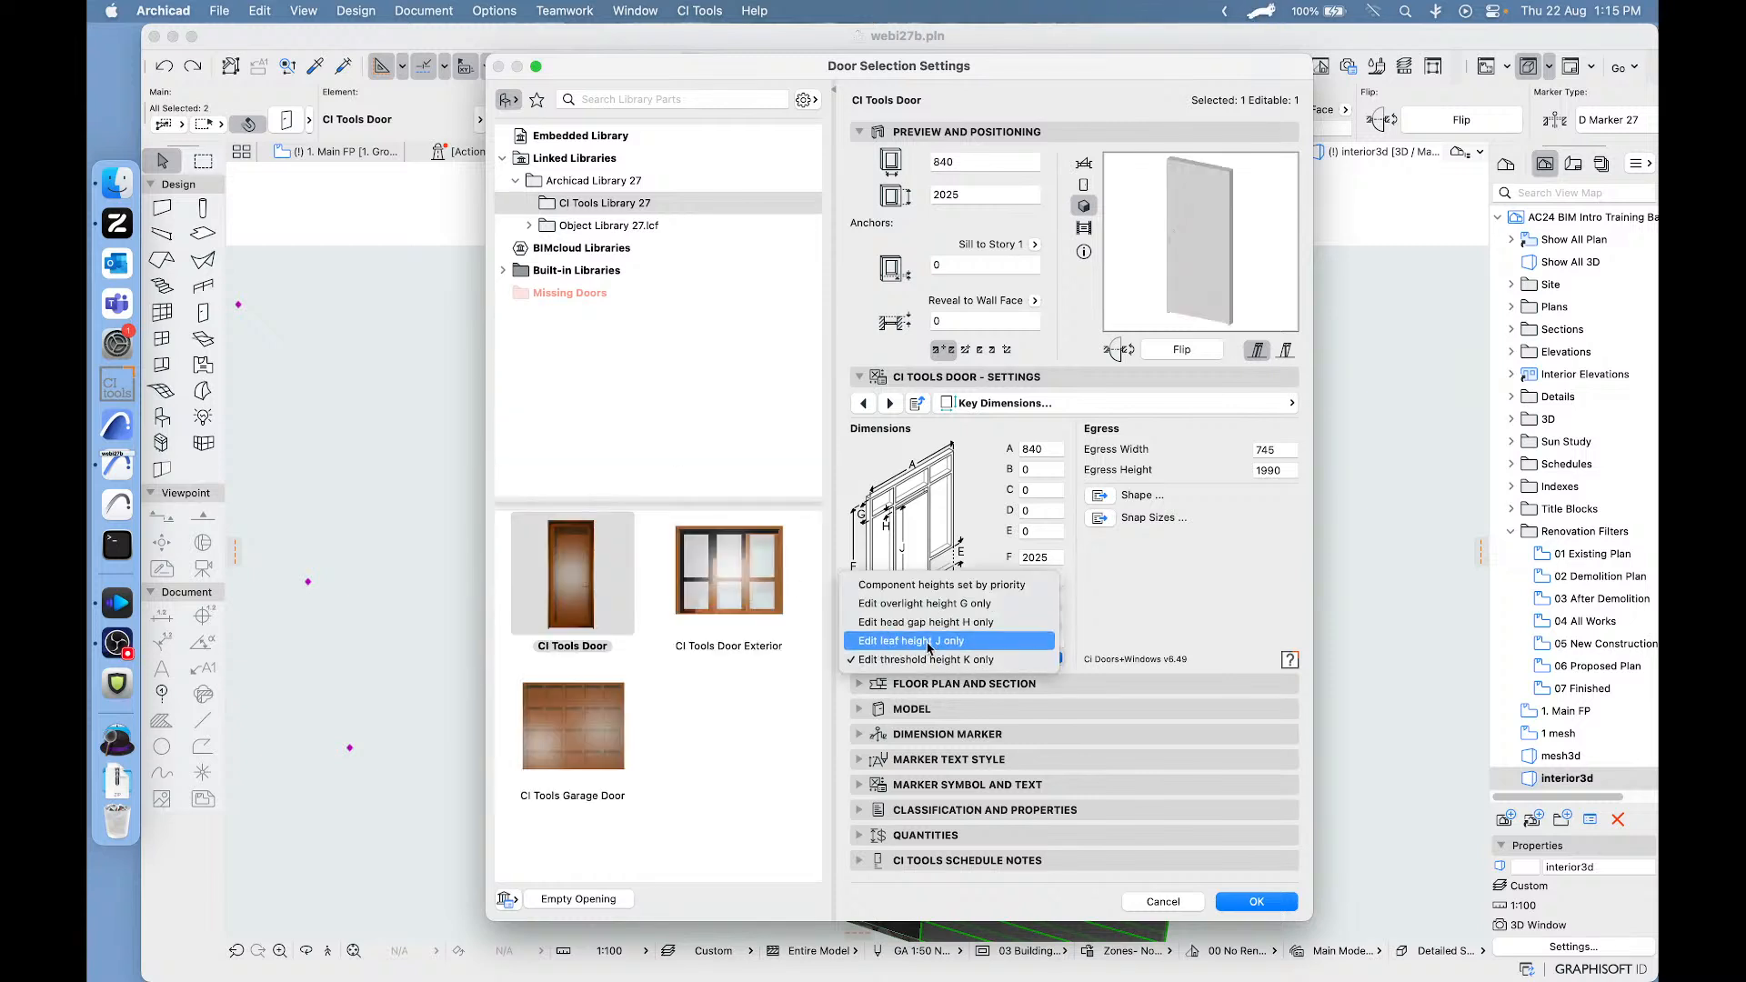
{"action": "left_click", "coordinate": [929, 644]}
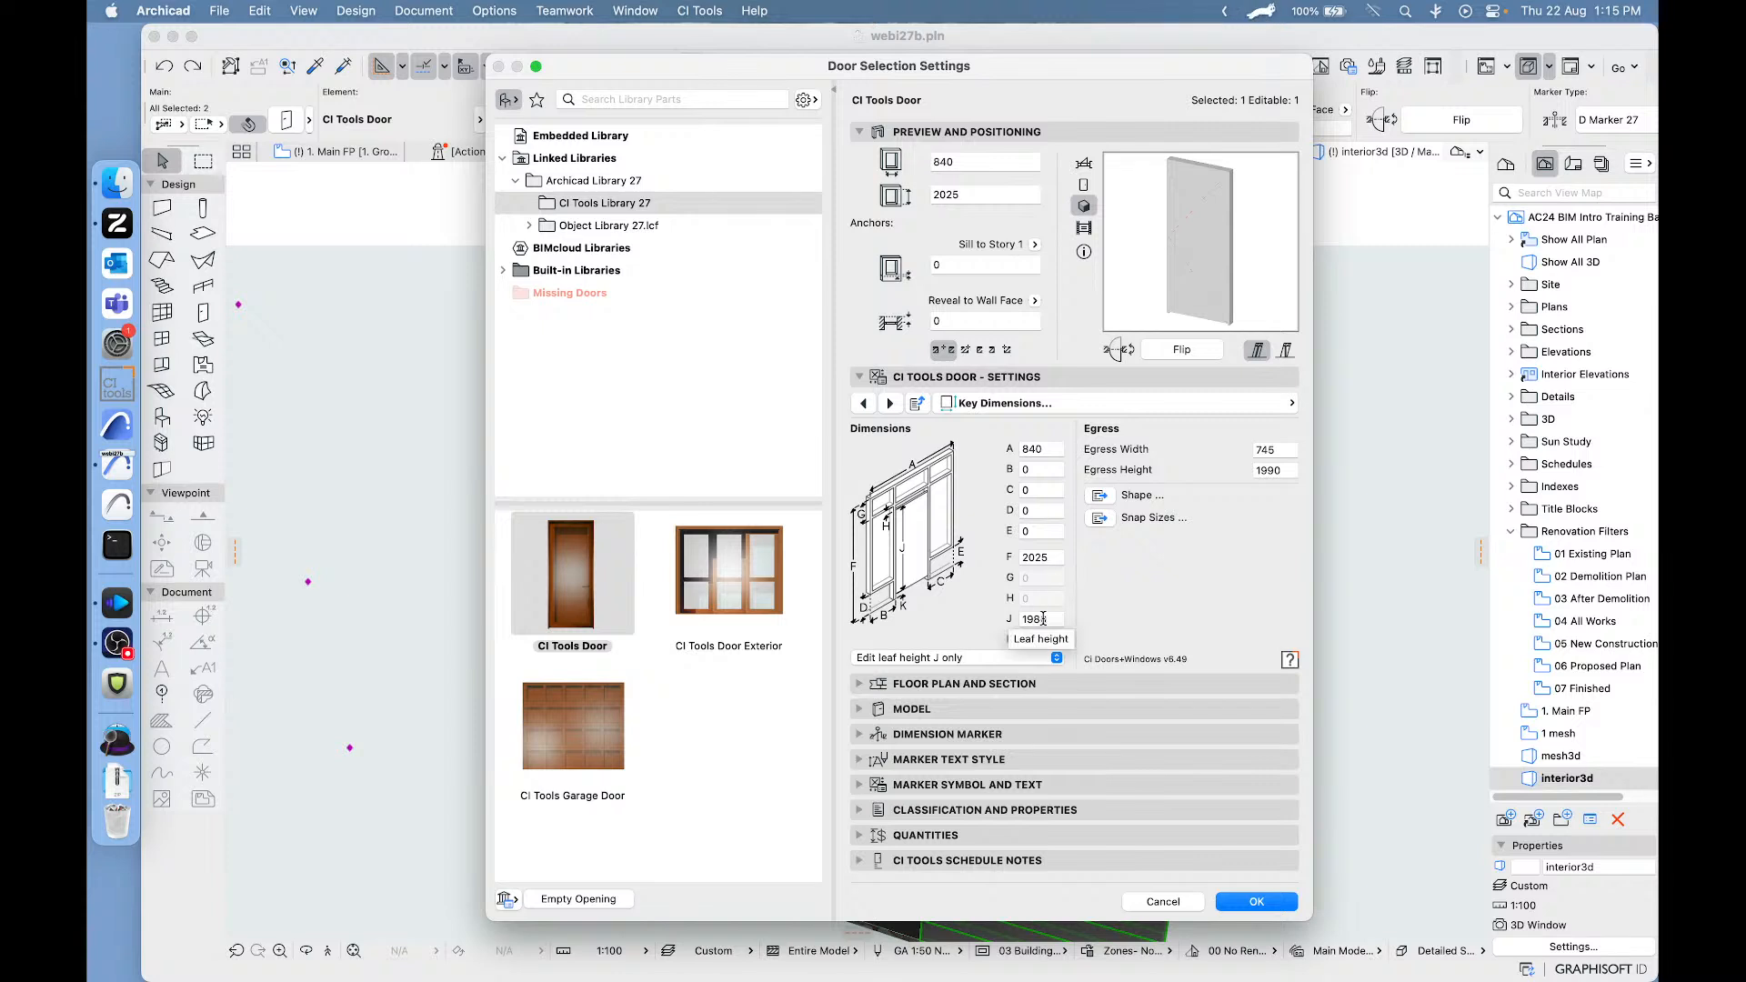
{"action": "left_click", "coordinate": [916, 659]}
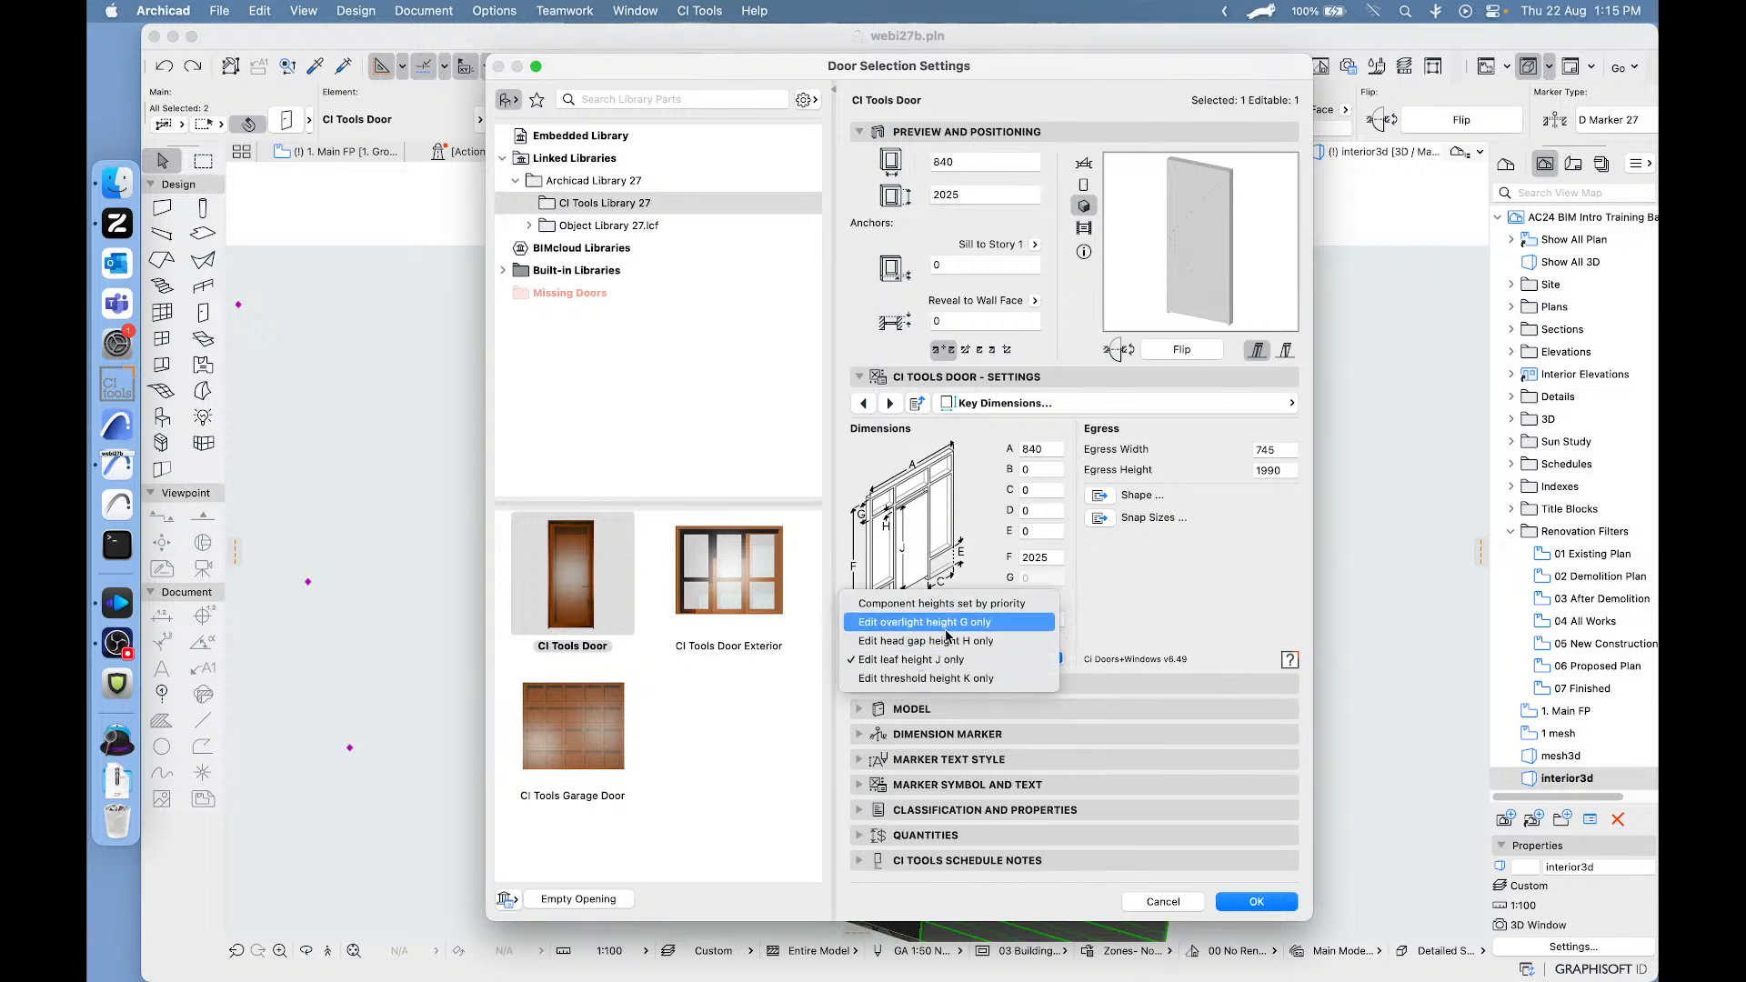
{"action": "left_click", "coordinate": [1100, 589]}
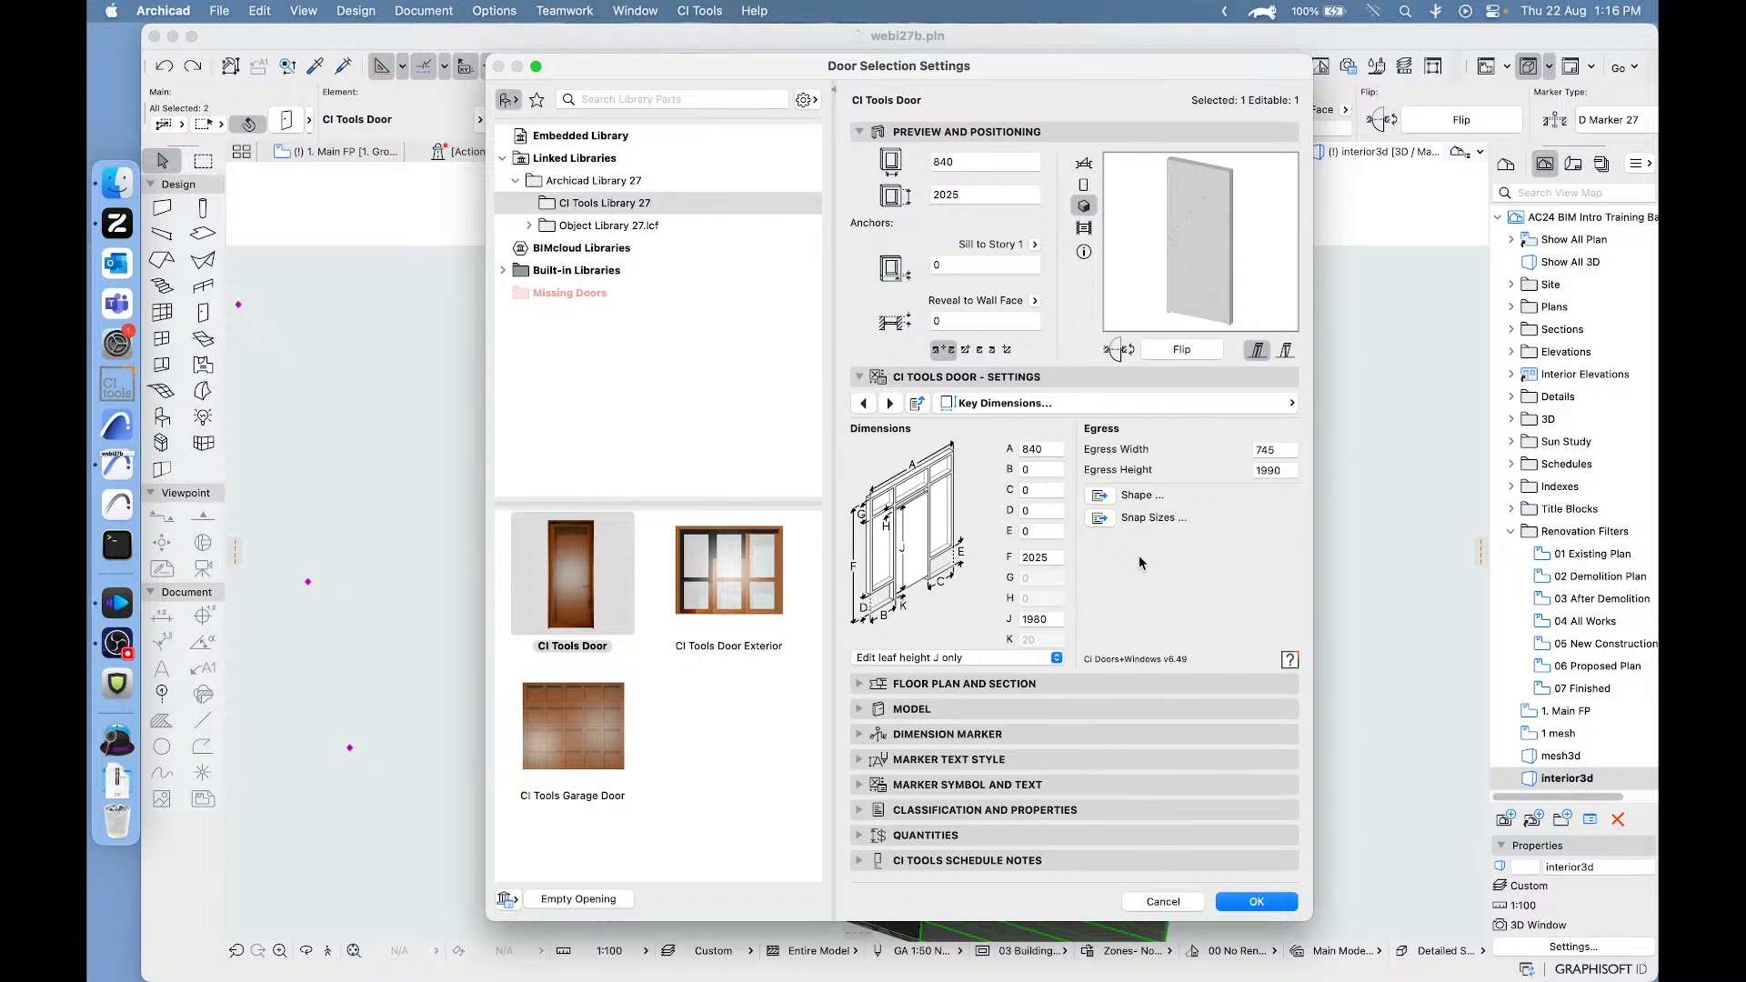
{"action": "left_click", "coordinate": [1022, 658]}
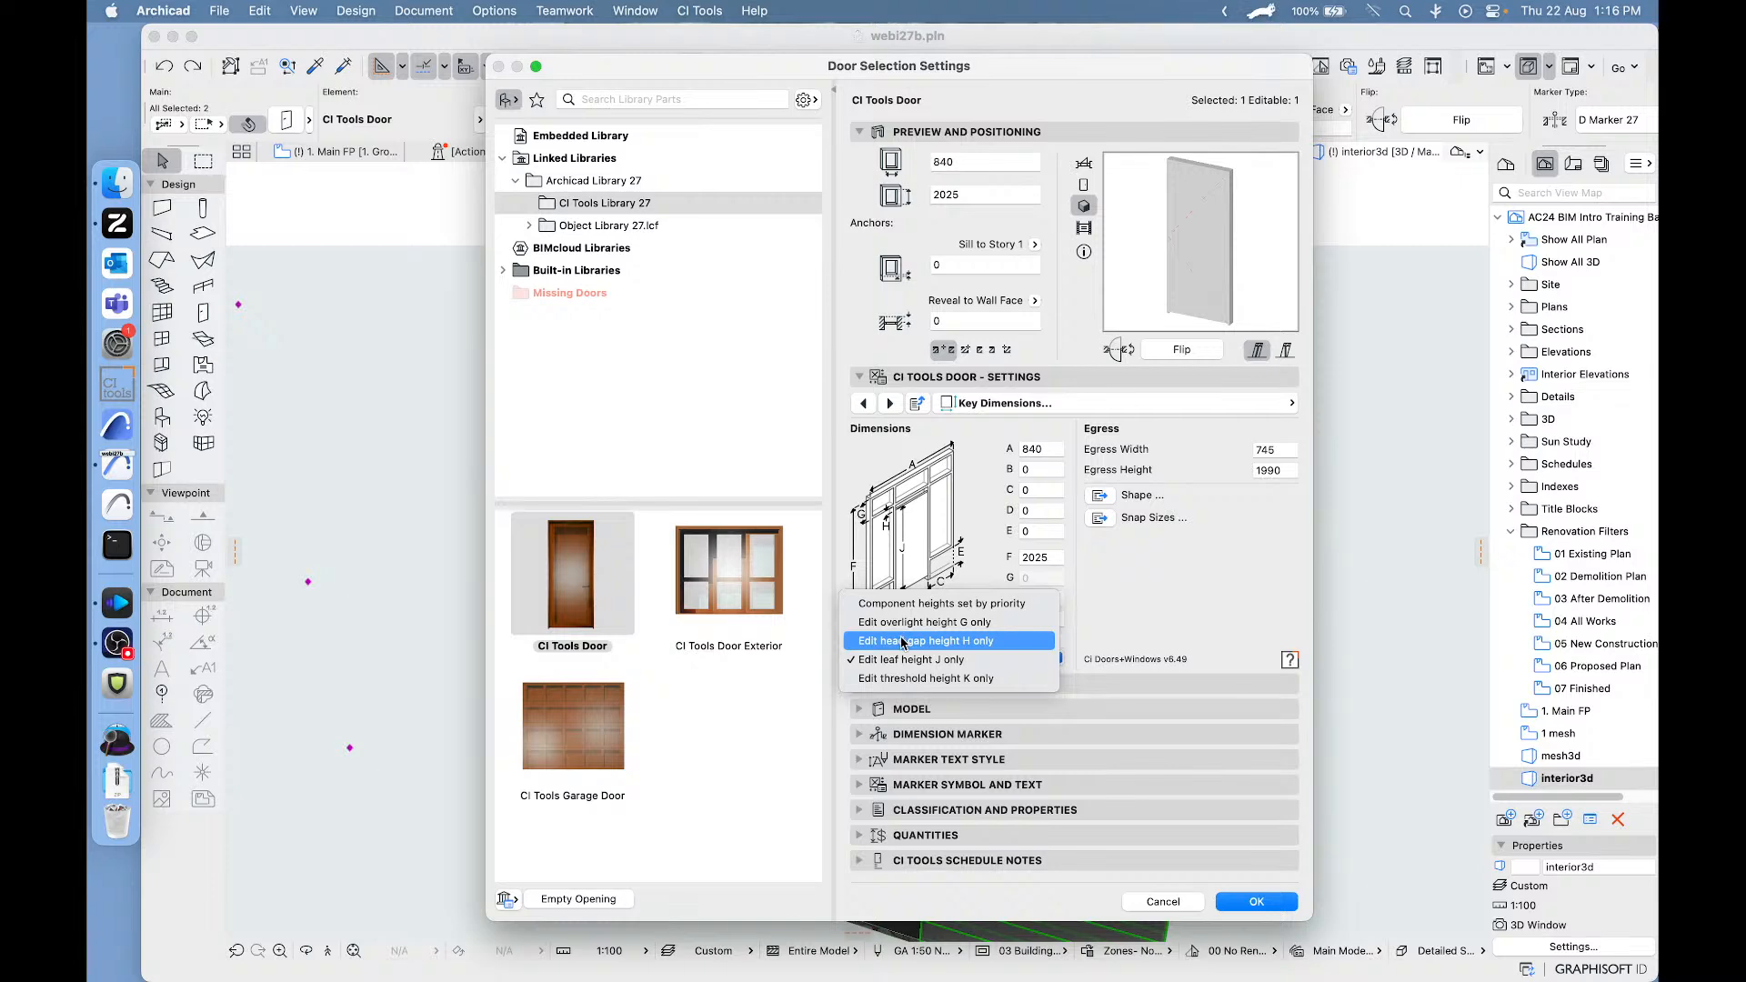
{"action": "left_click", "coordinate": [1188, 575]}
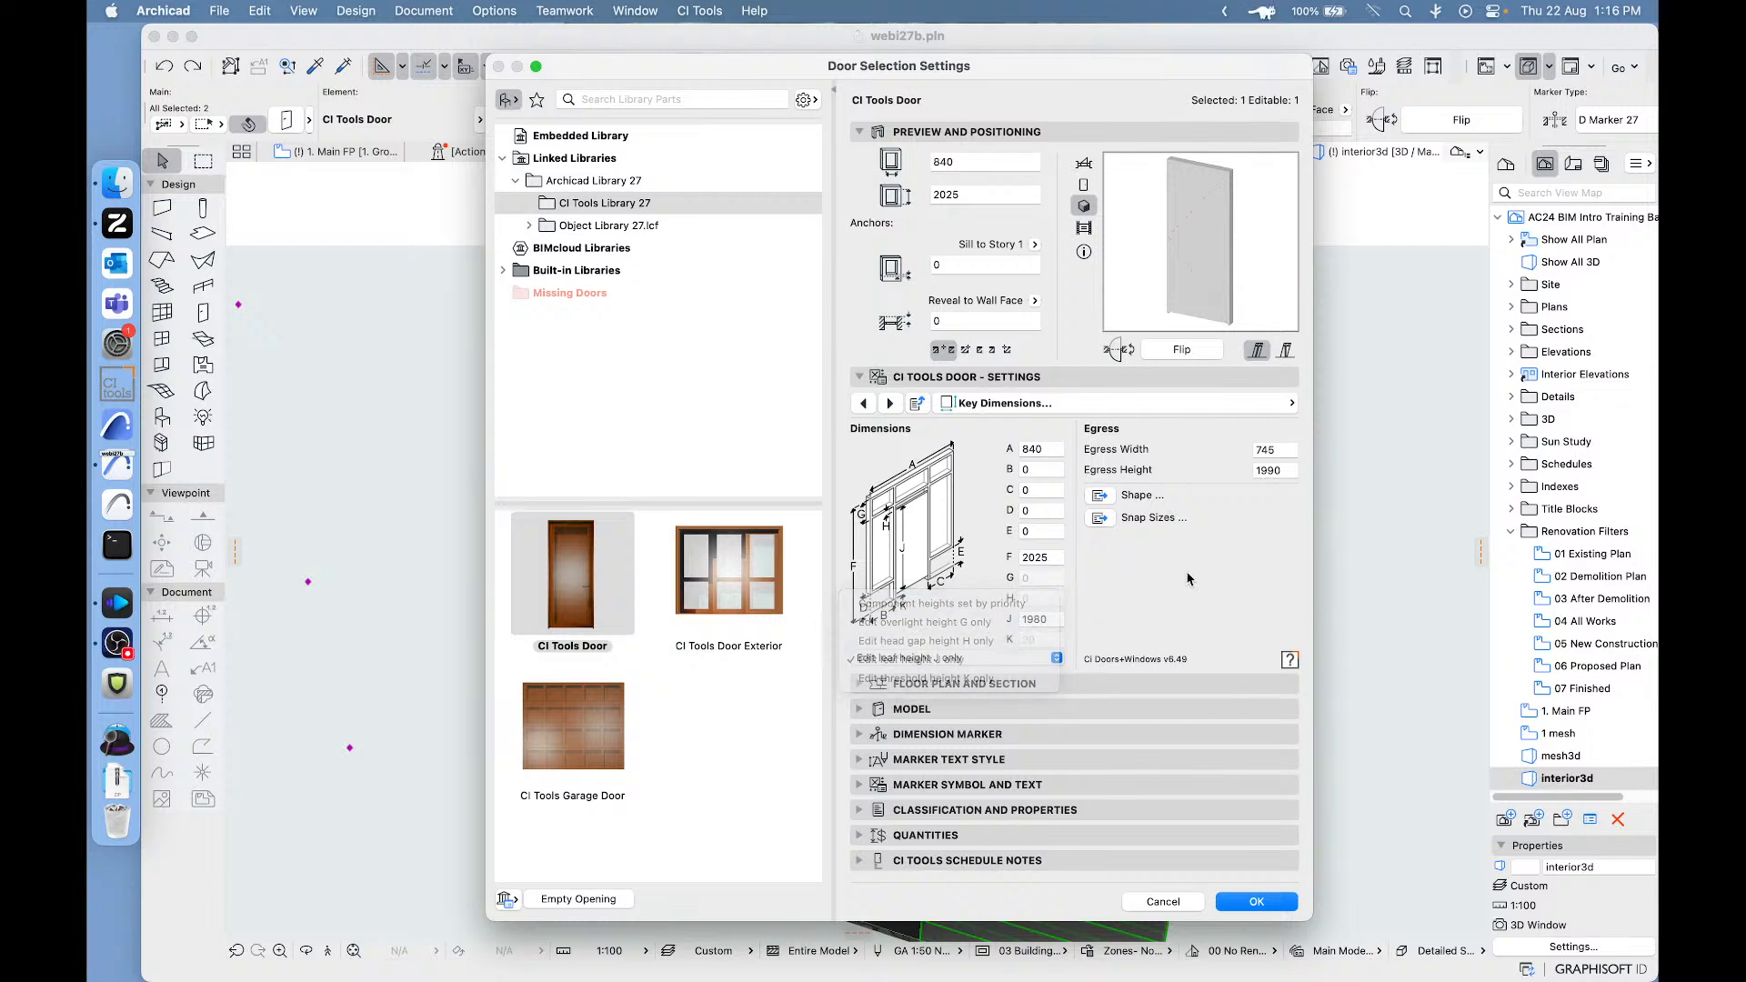
{"action": "left_click", "coordinate": [1163, 901]}
{"action": "left_click", "coordinate": [483, 349]}
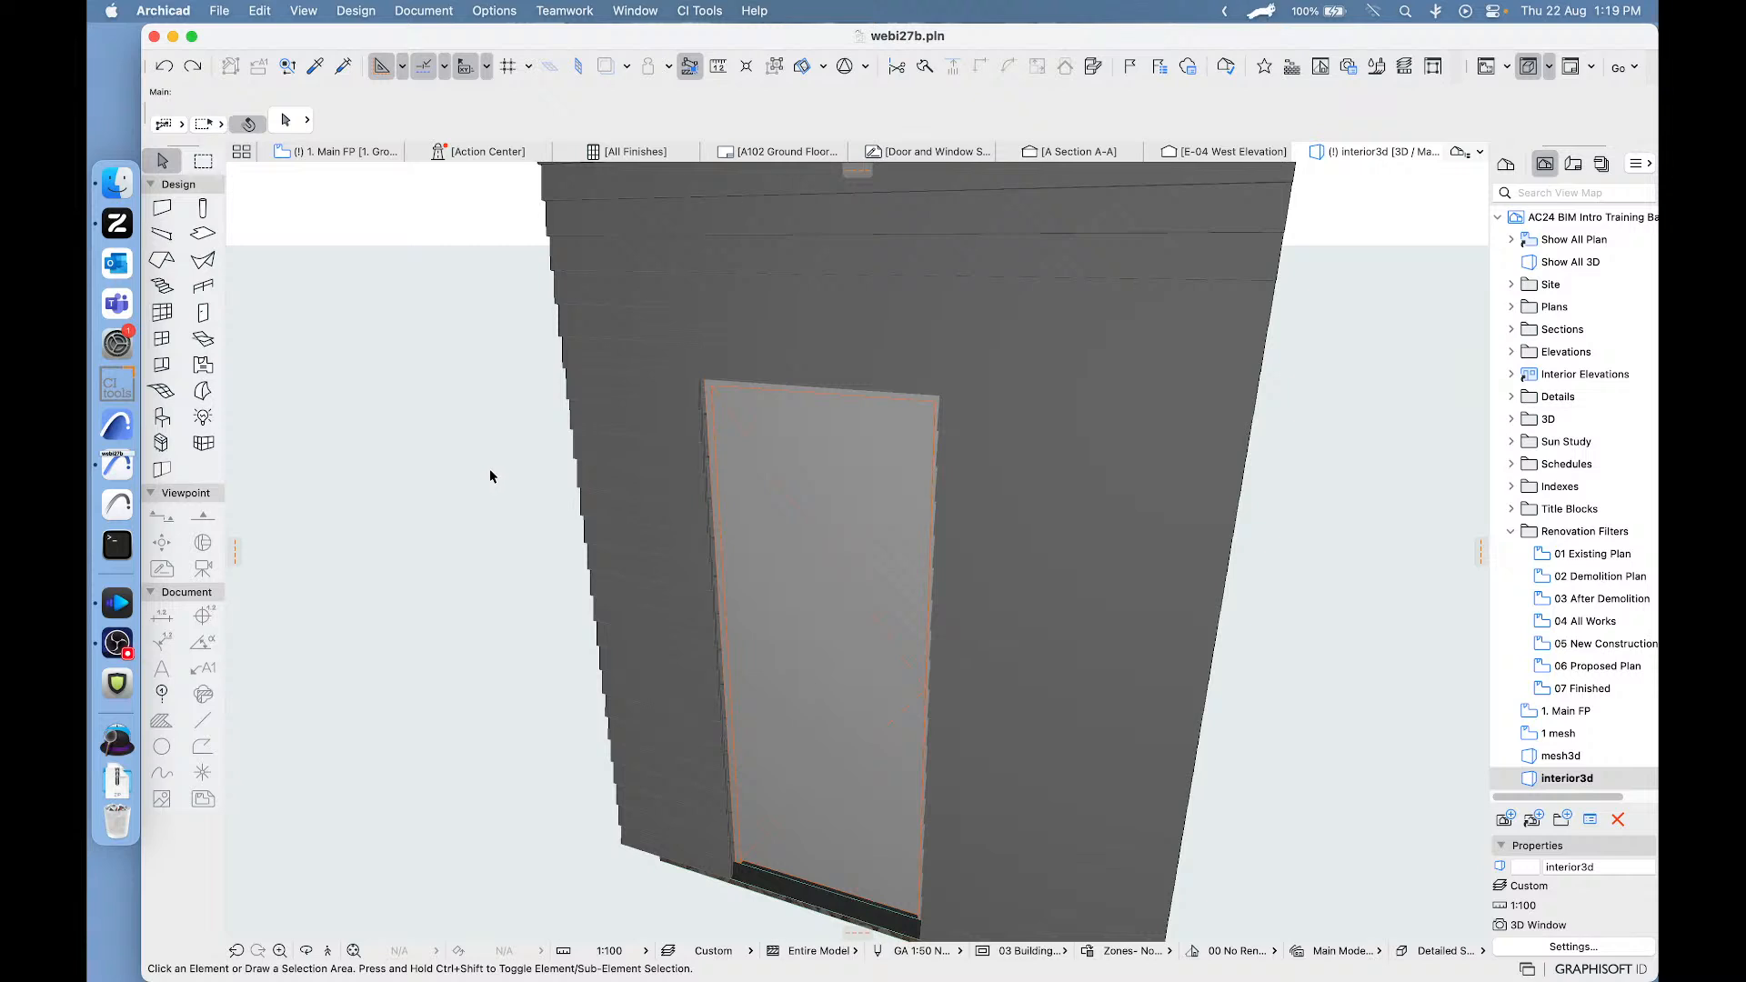
- On the main floor plan, delete the two existing sliding doors that meet at the outer corner of the Living room
{"action": "left_click", "coordinate": [718, 395]}
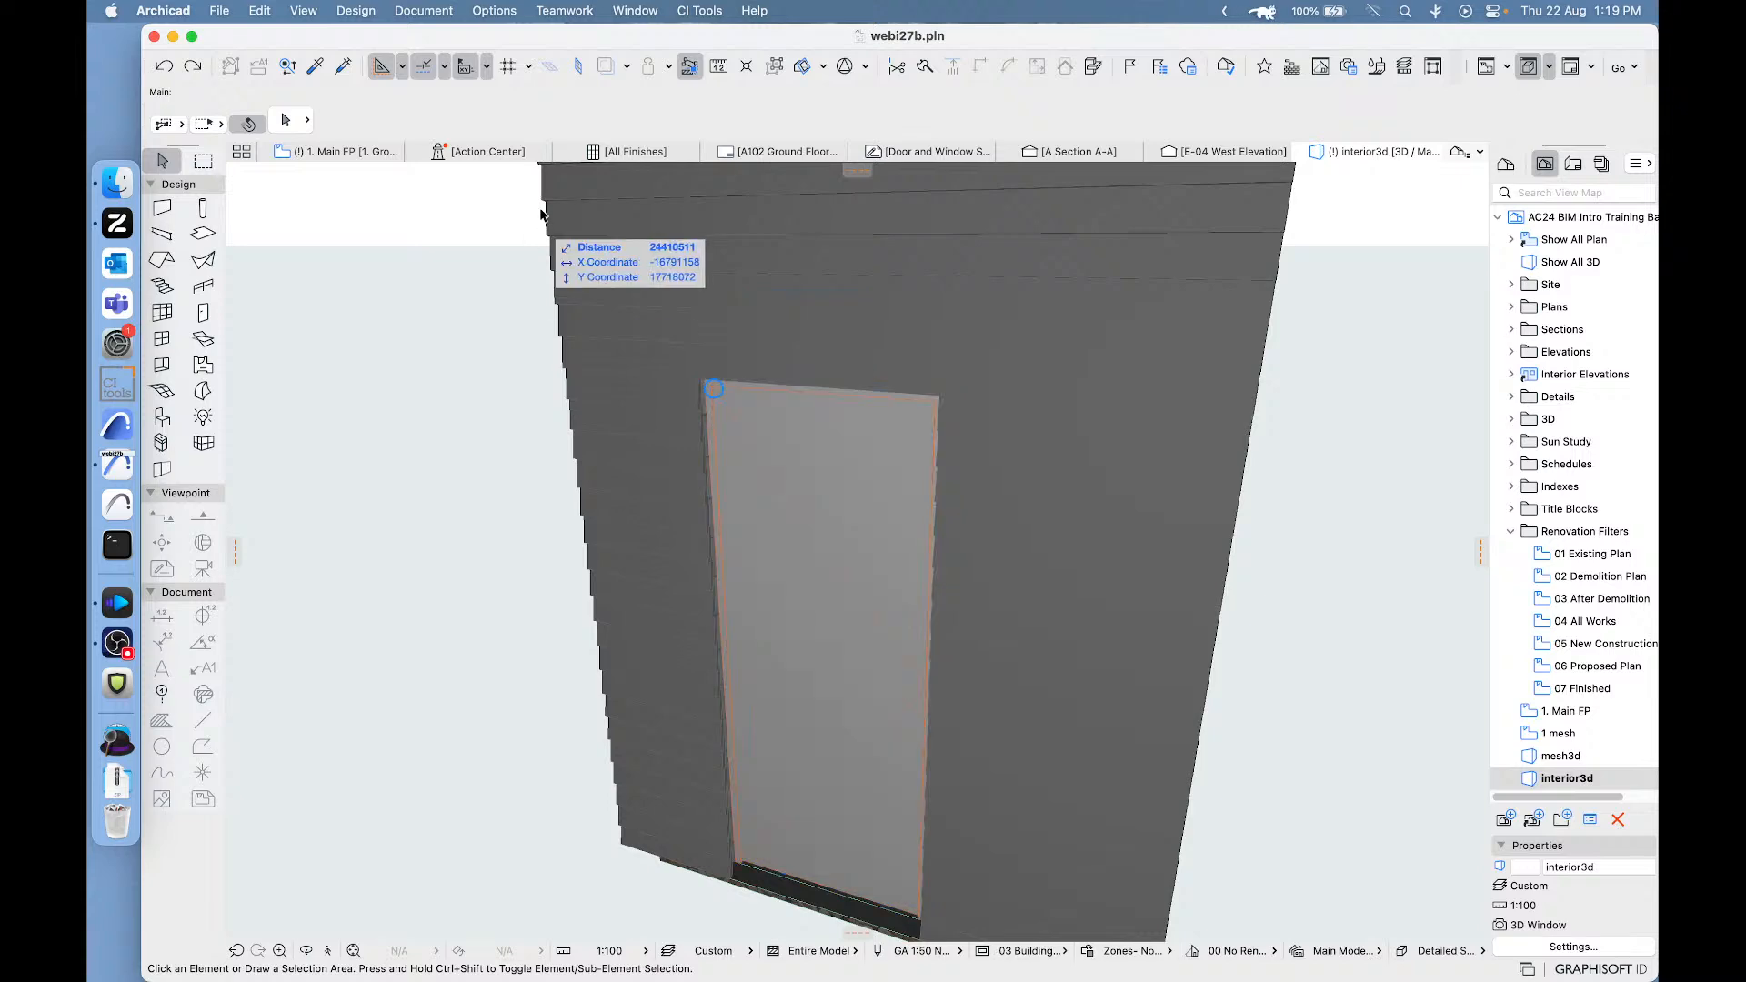
{"action": "left_click", "coordinate": [316, 152]}
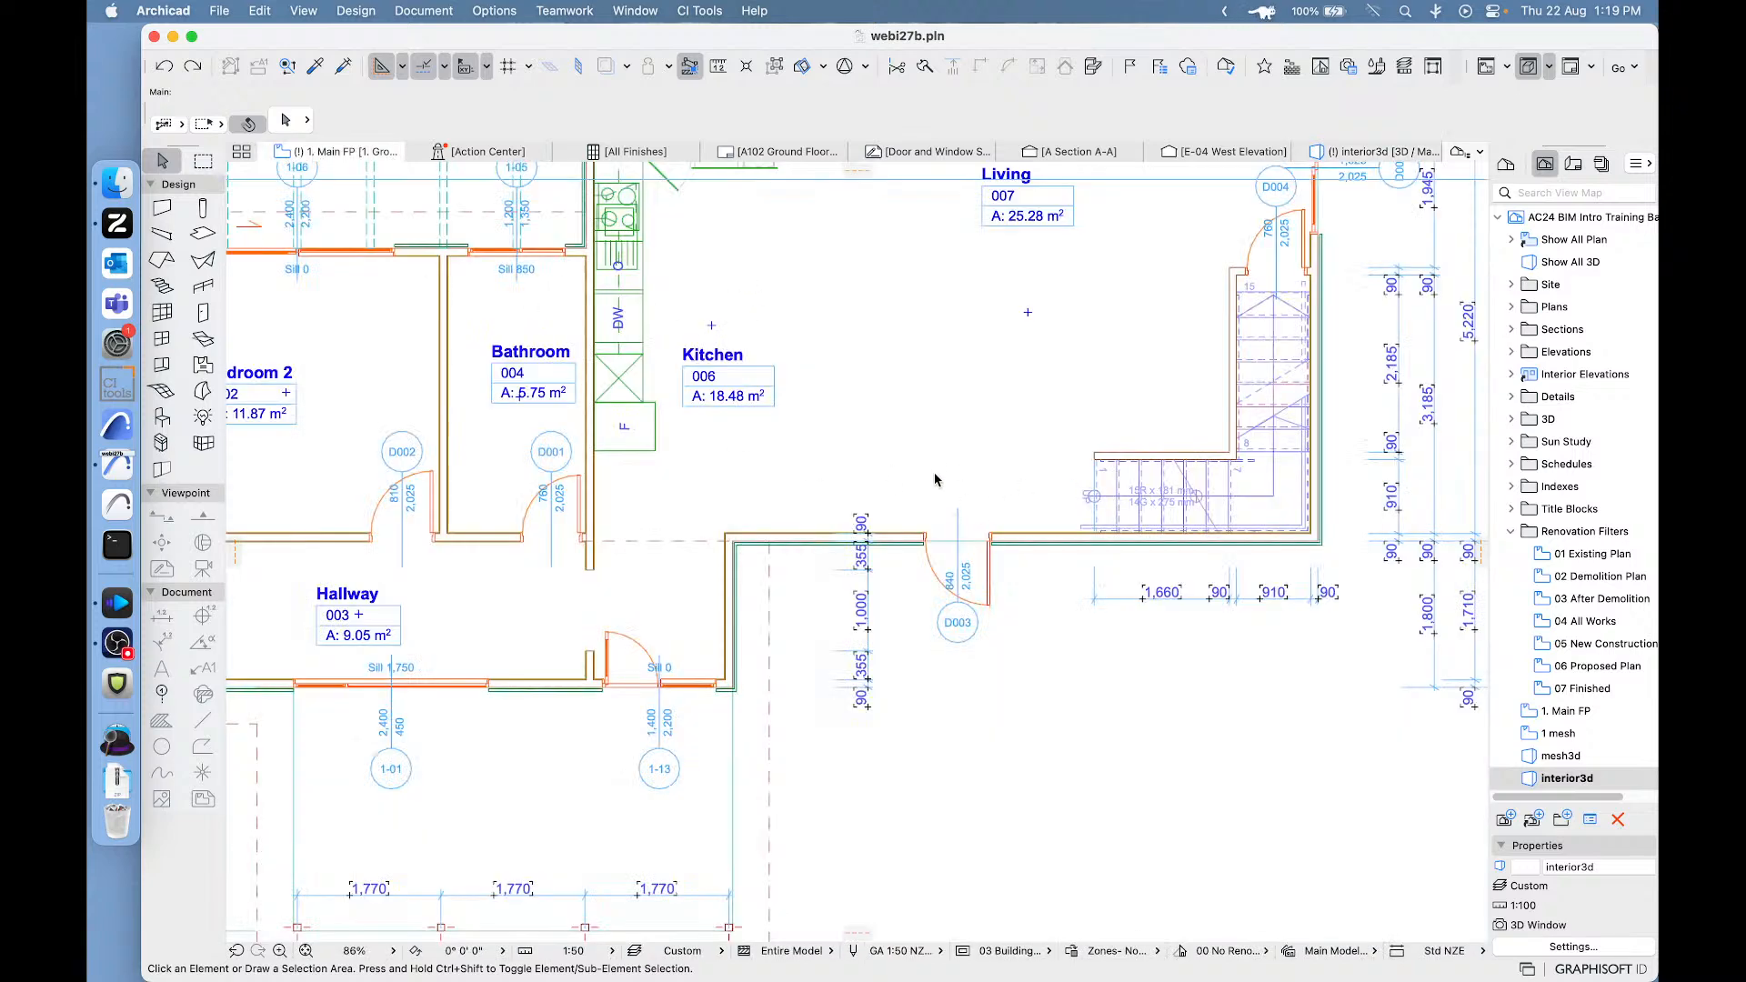
{"action": "middle_click_drag", "start_coordinate": [937, 459], "coordinate": [764, 585]}
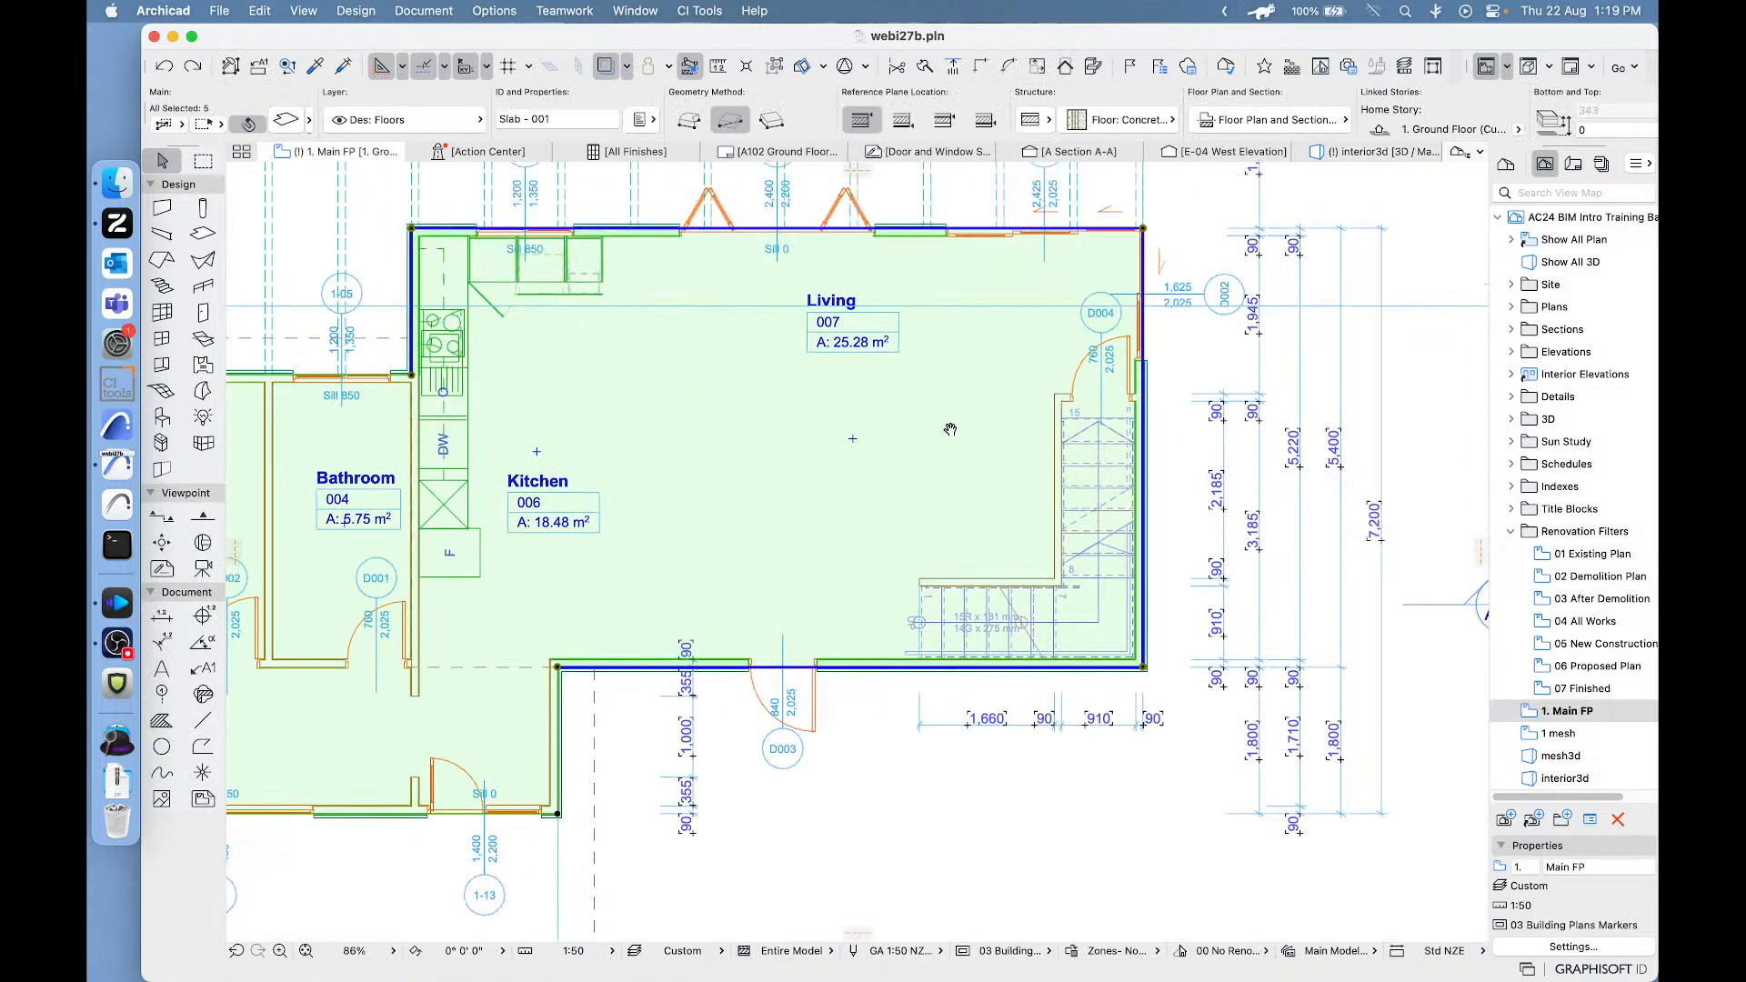
{"action": "middle_click_drag", "start_coordinate": [948, 428], "coordinate": [791, 580]}
{"action": "scroll", "coordinate": [1006, 396], "scroll_direction": "up", "scroll_amount": 5}
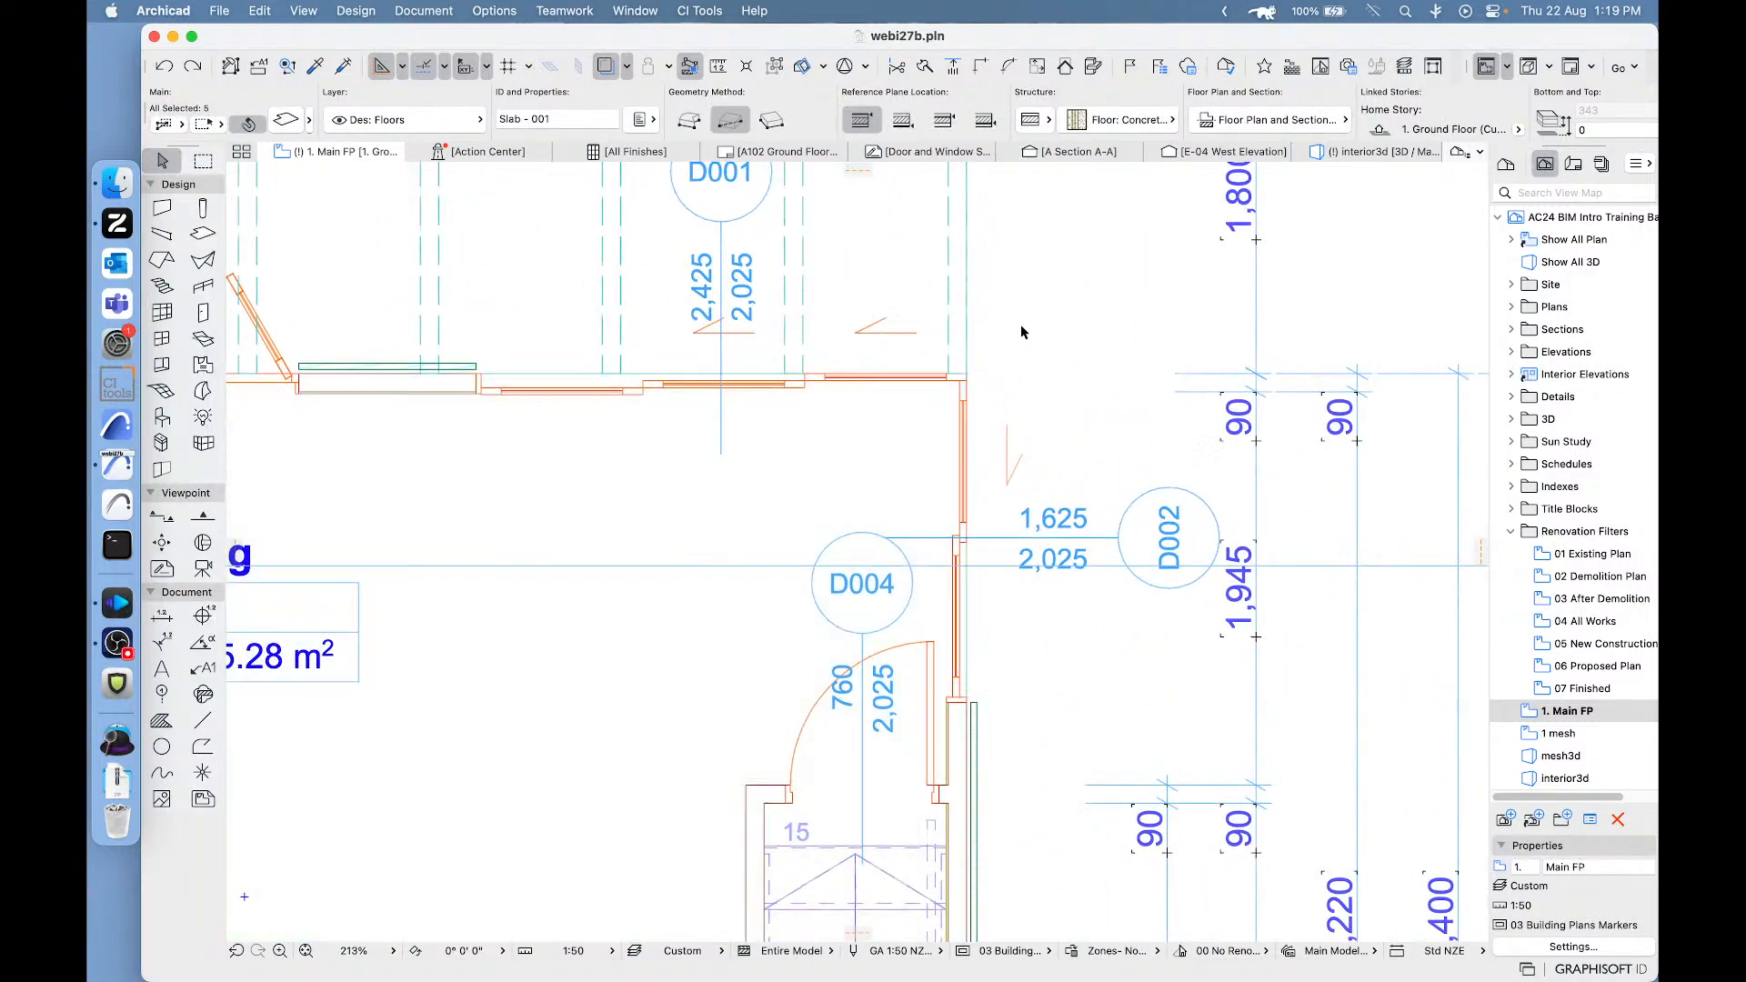
{"action": "left_click", "coordinate": [1006, 373]}
{"action": "scroll", "coordinate": [1006, 364], "scroll_direction": "up", "scroll_amount": 3}
{"action": "scroll", "coordinate": [767, 421], "scroll_direction": "down", "scroll_amount": 3}
{"action": "middle_click_drag", "start_coordinate": [762, 427], "coordinate": [818, 406]}
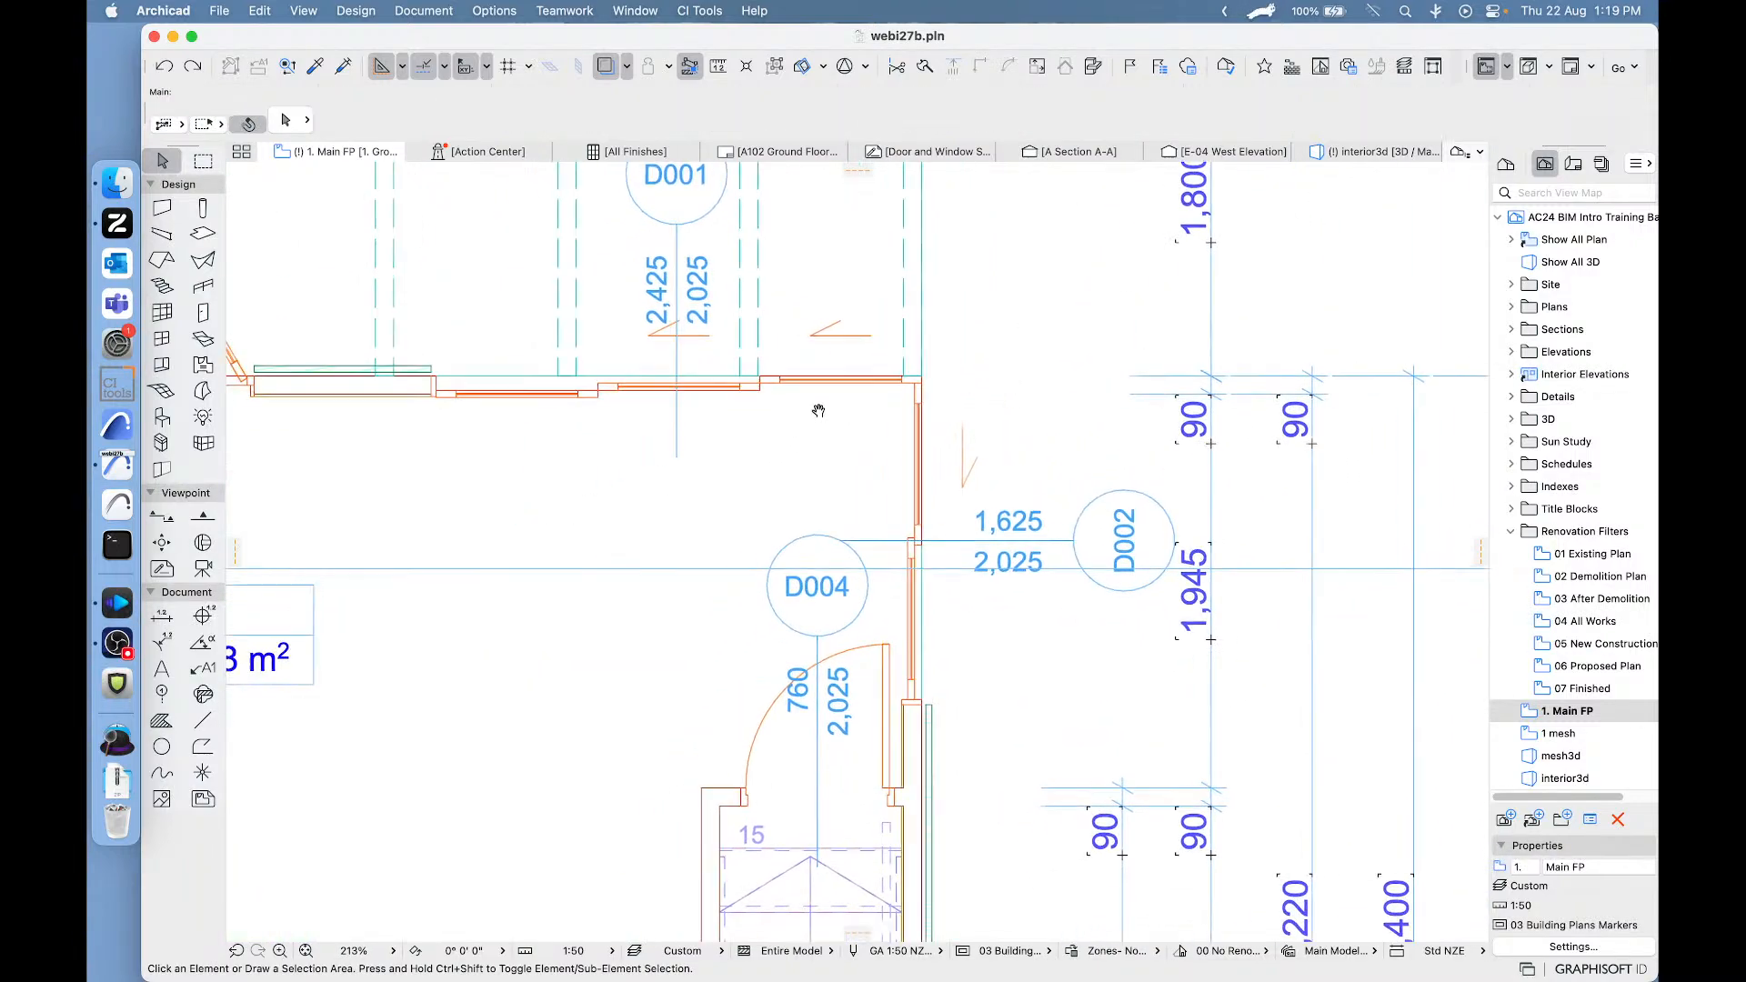
{"action": "left_click", "coordinate": [437, 398]}
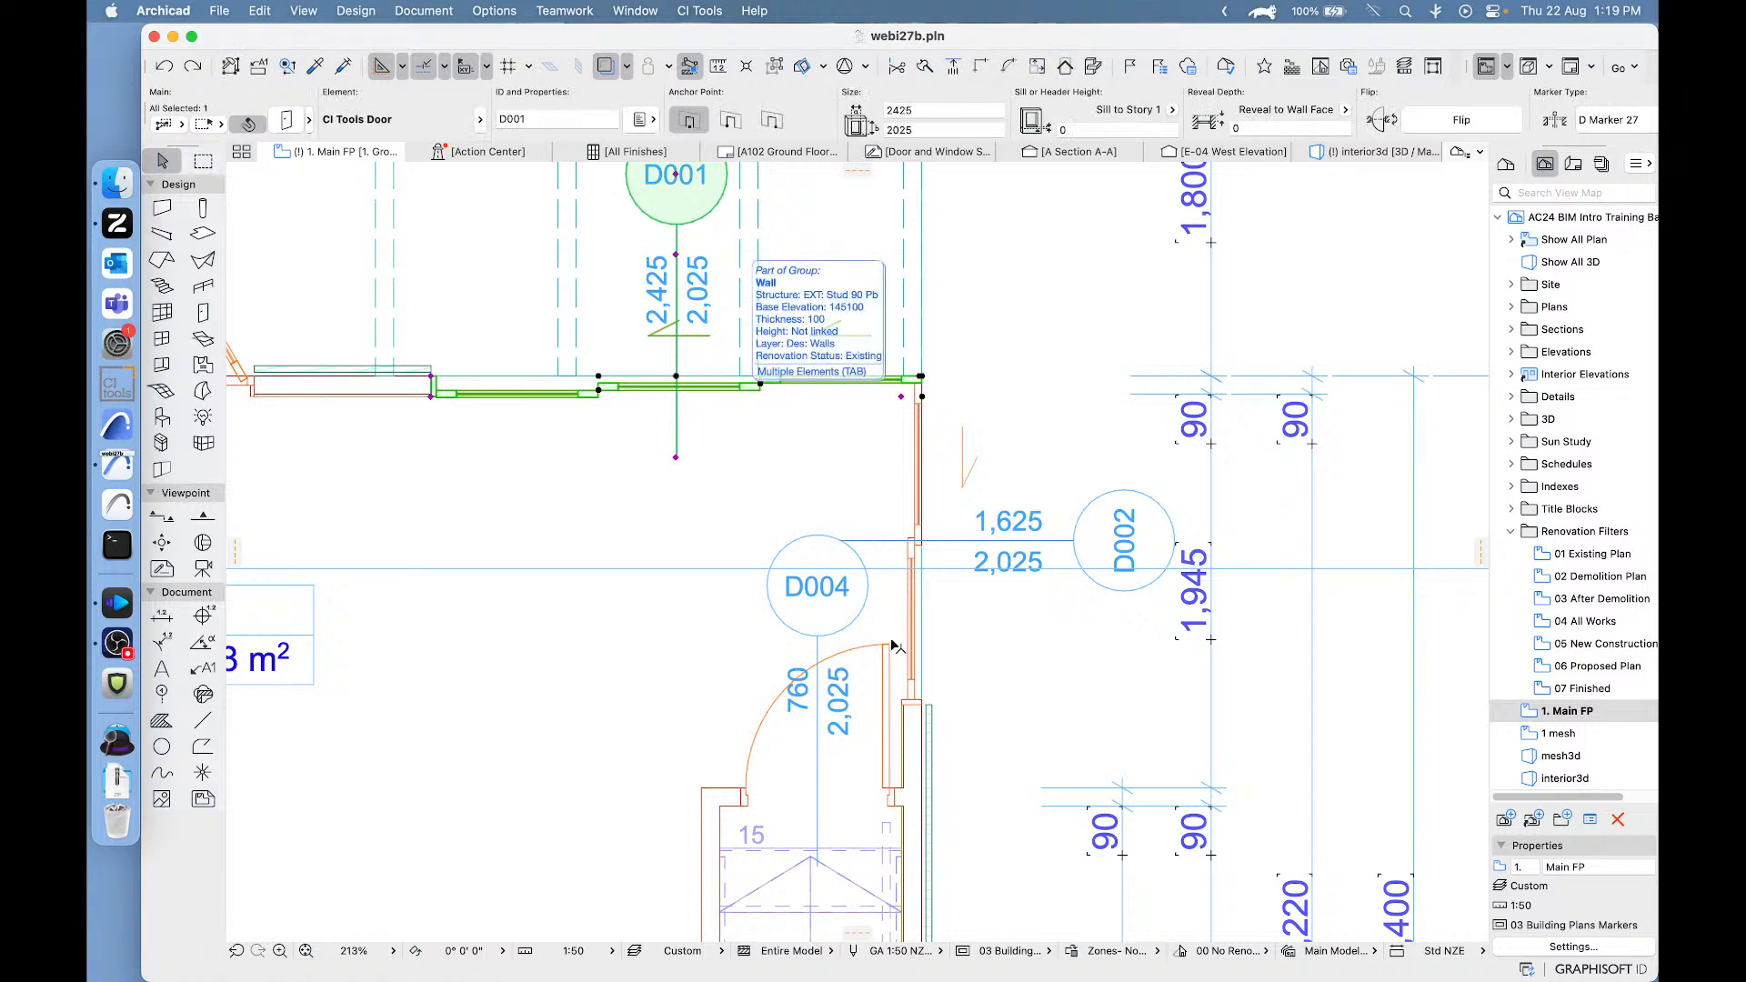
{"action": "left_click", "coordinate": [910, 704]}
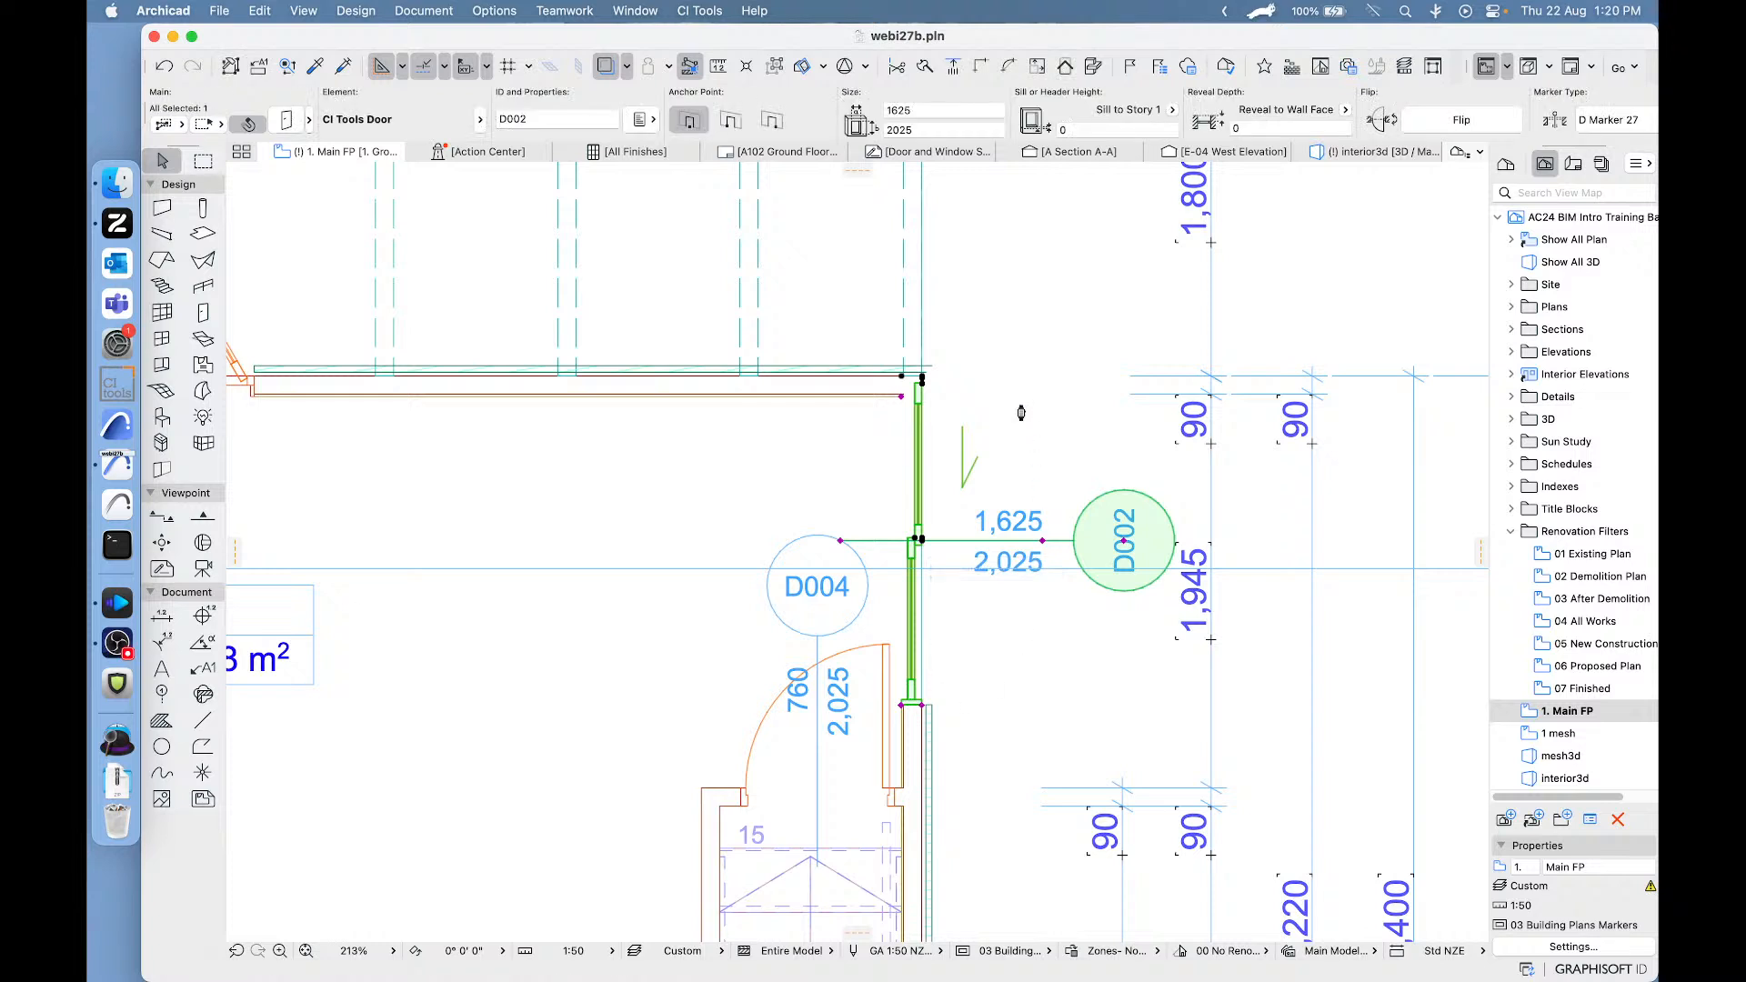
{"action": "key", "text": "Delete"}
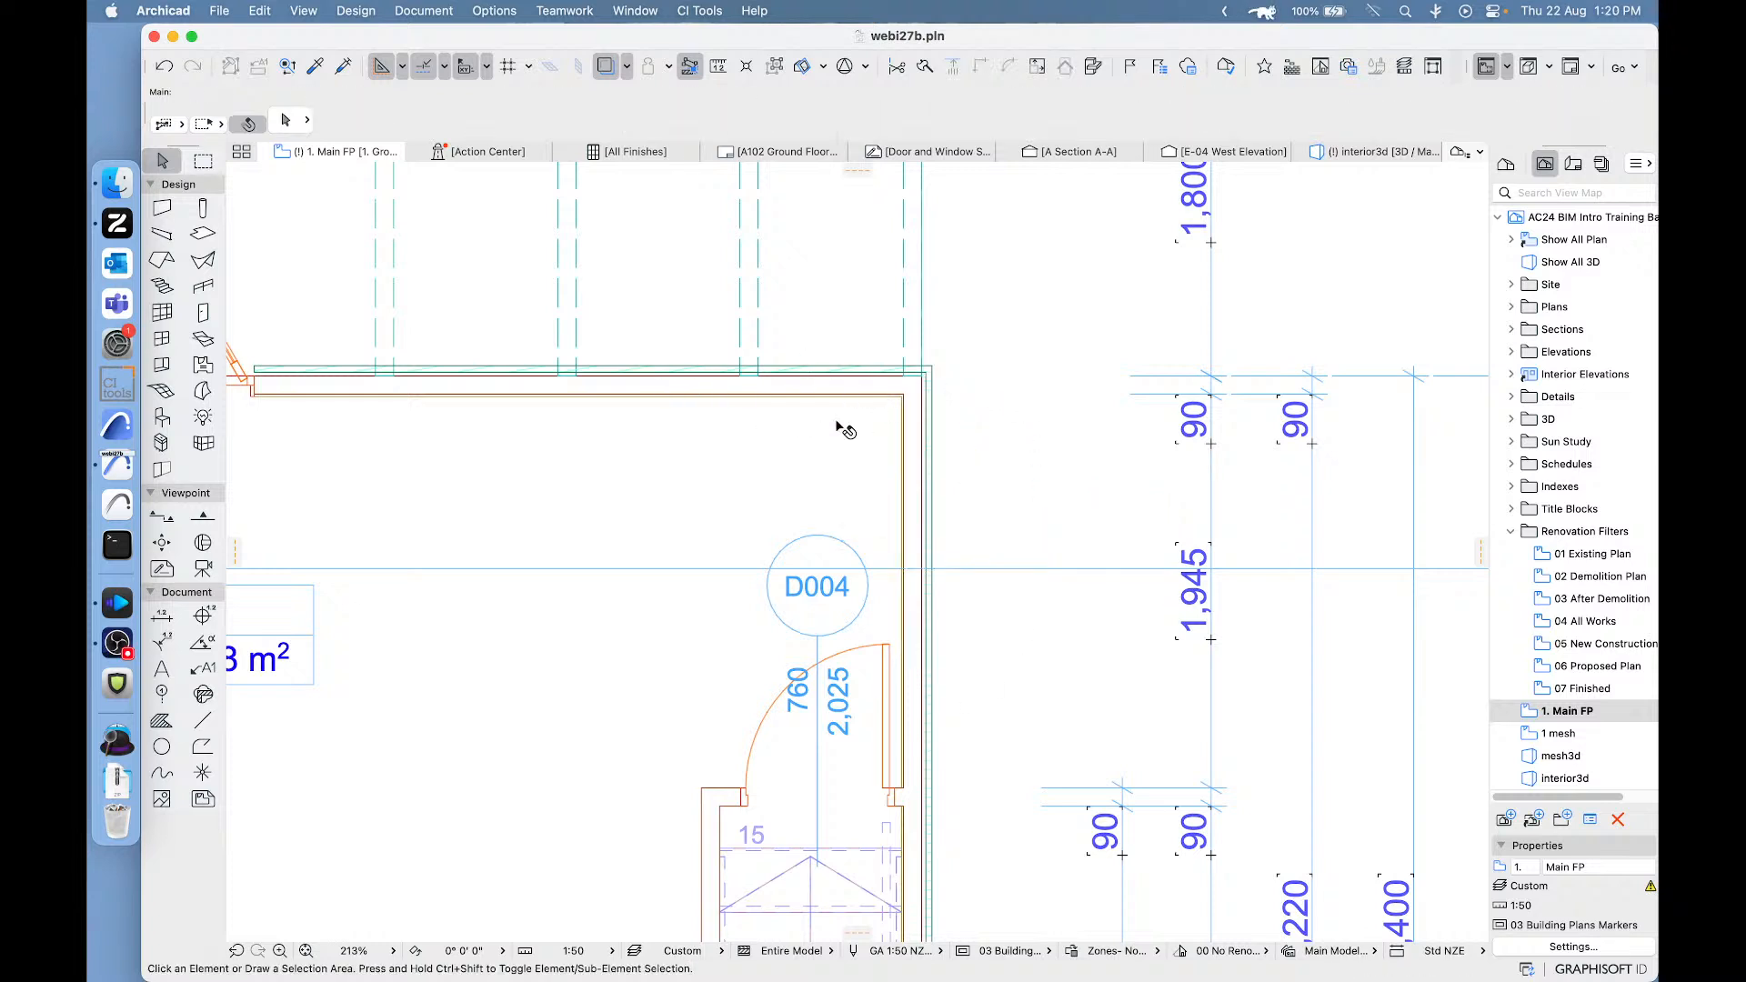
- Open the default settings for new doors and reset the CI Tools Door object to its default settings
{"action": "left_click", "coordinate": [203, 312]}
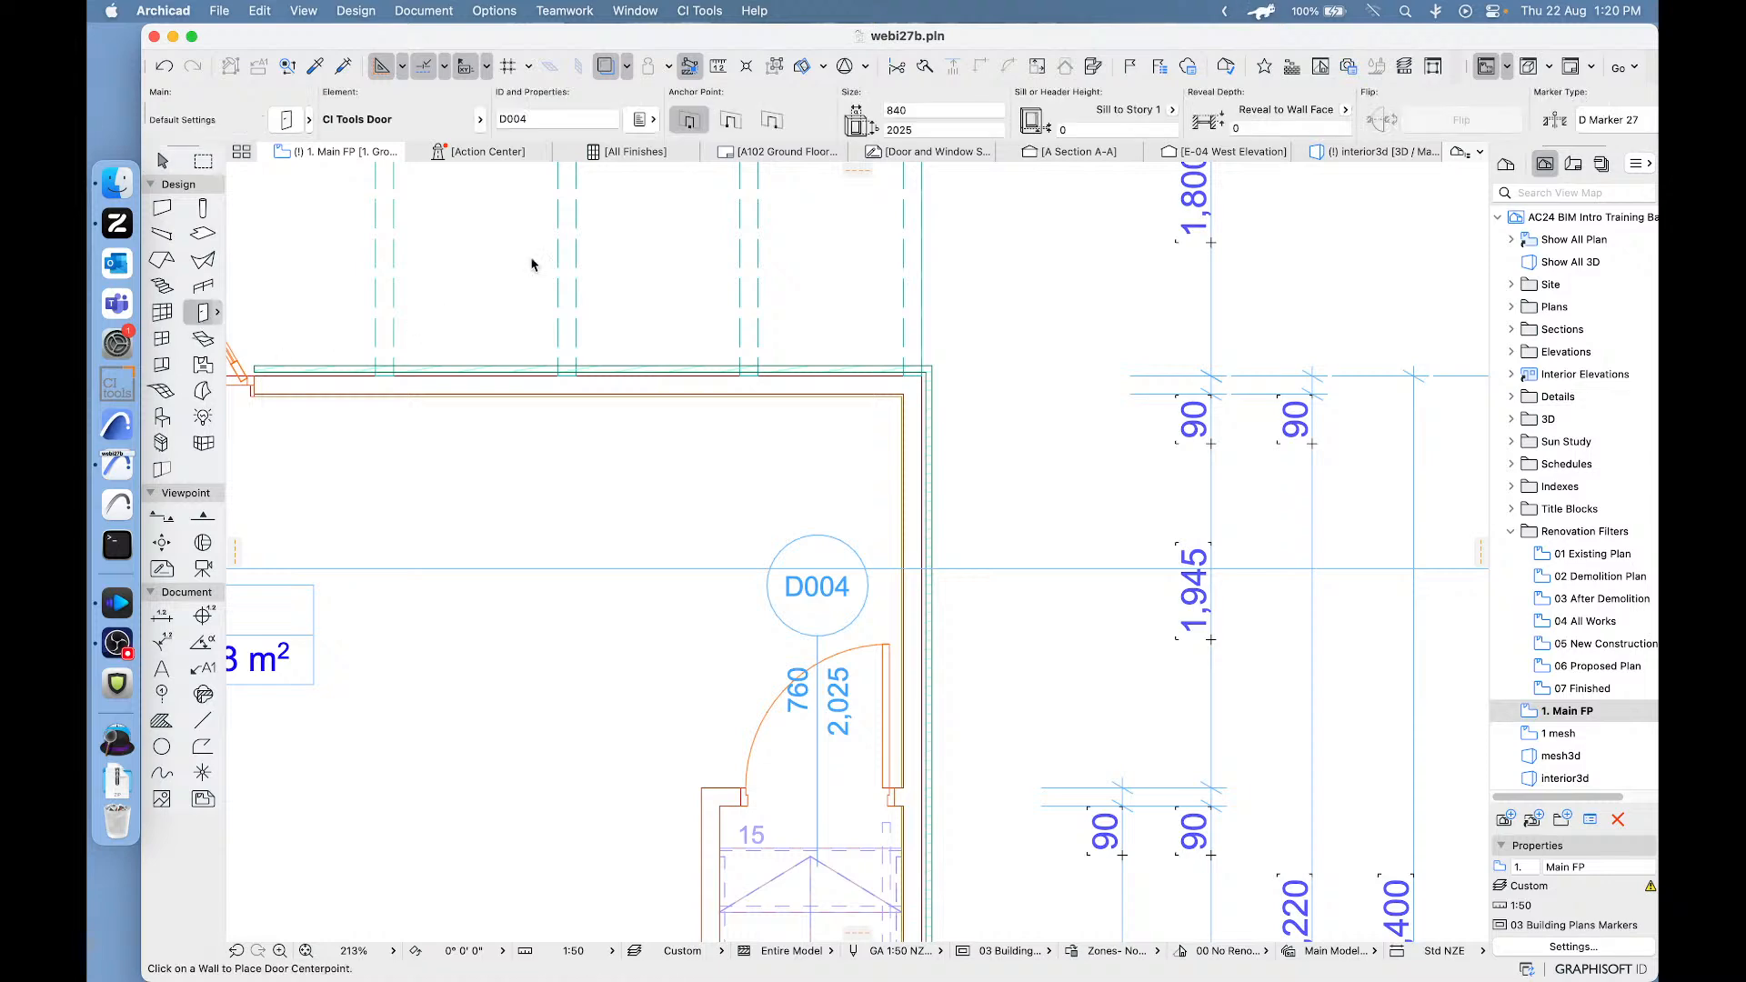
{"action": "key", "text": "super+t"}
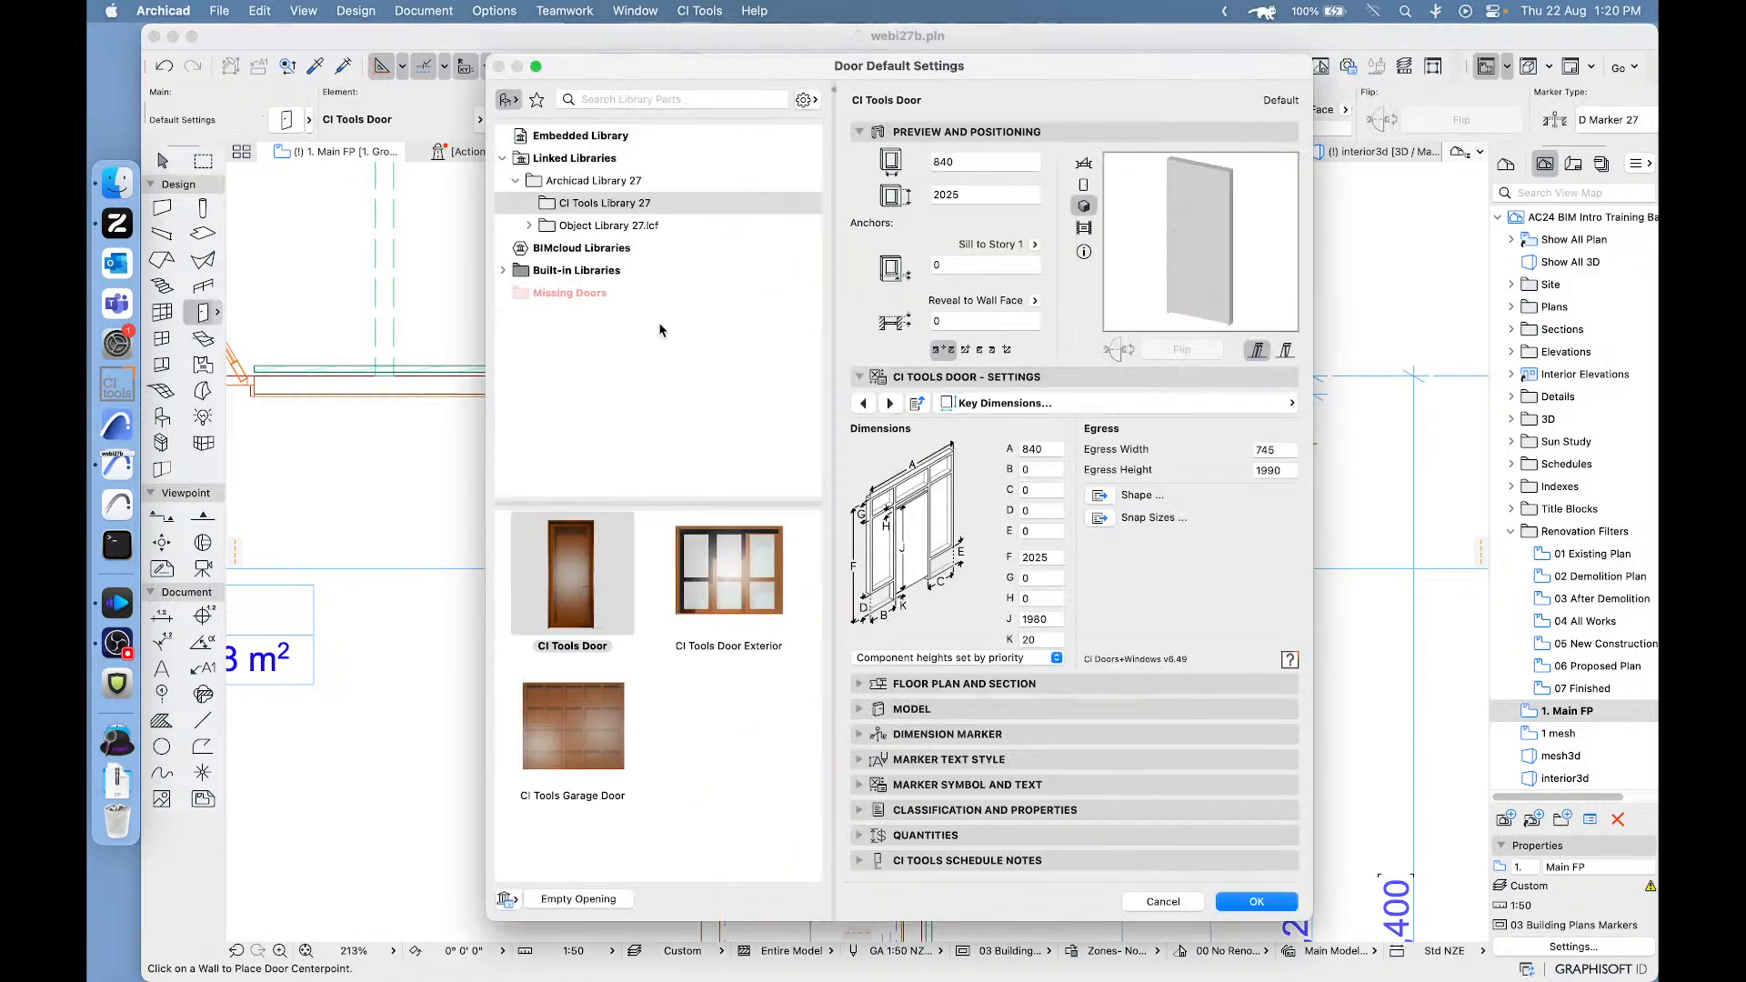
{"action": "right_click", "coordinate": [565, 567]}
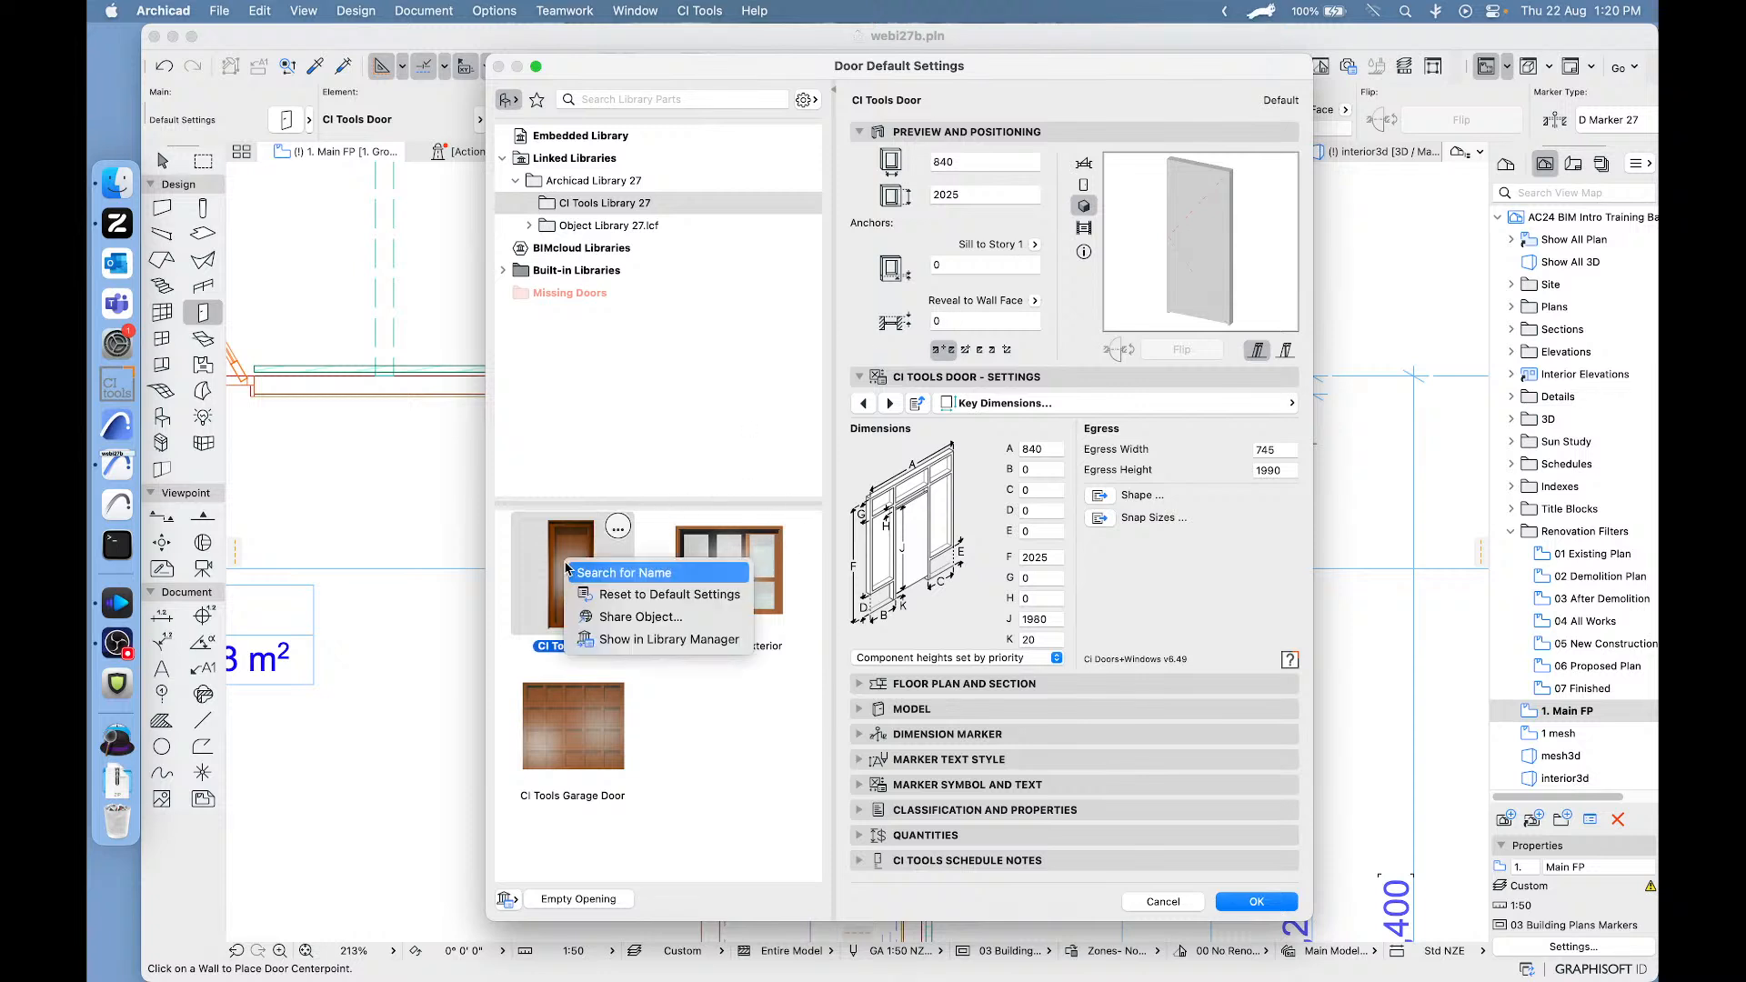
{"action": "left_click", "coordinate": [638, 595]}
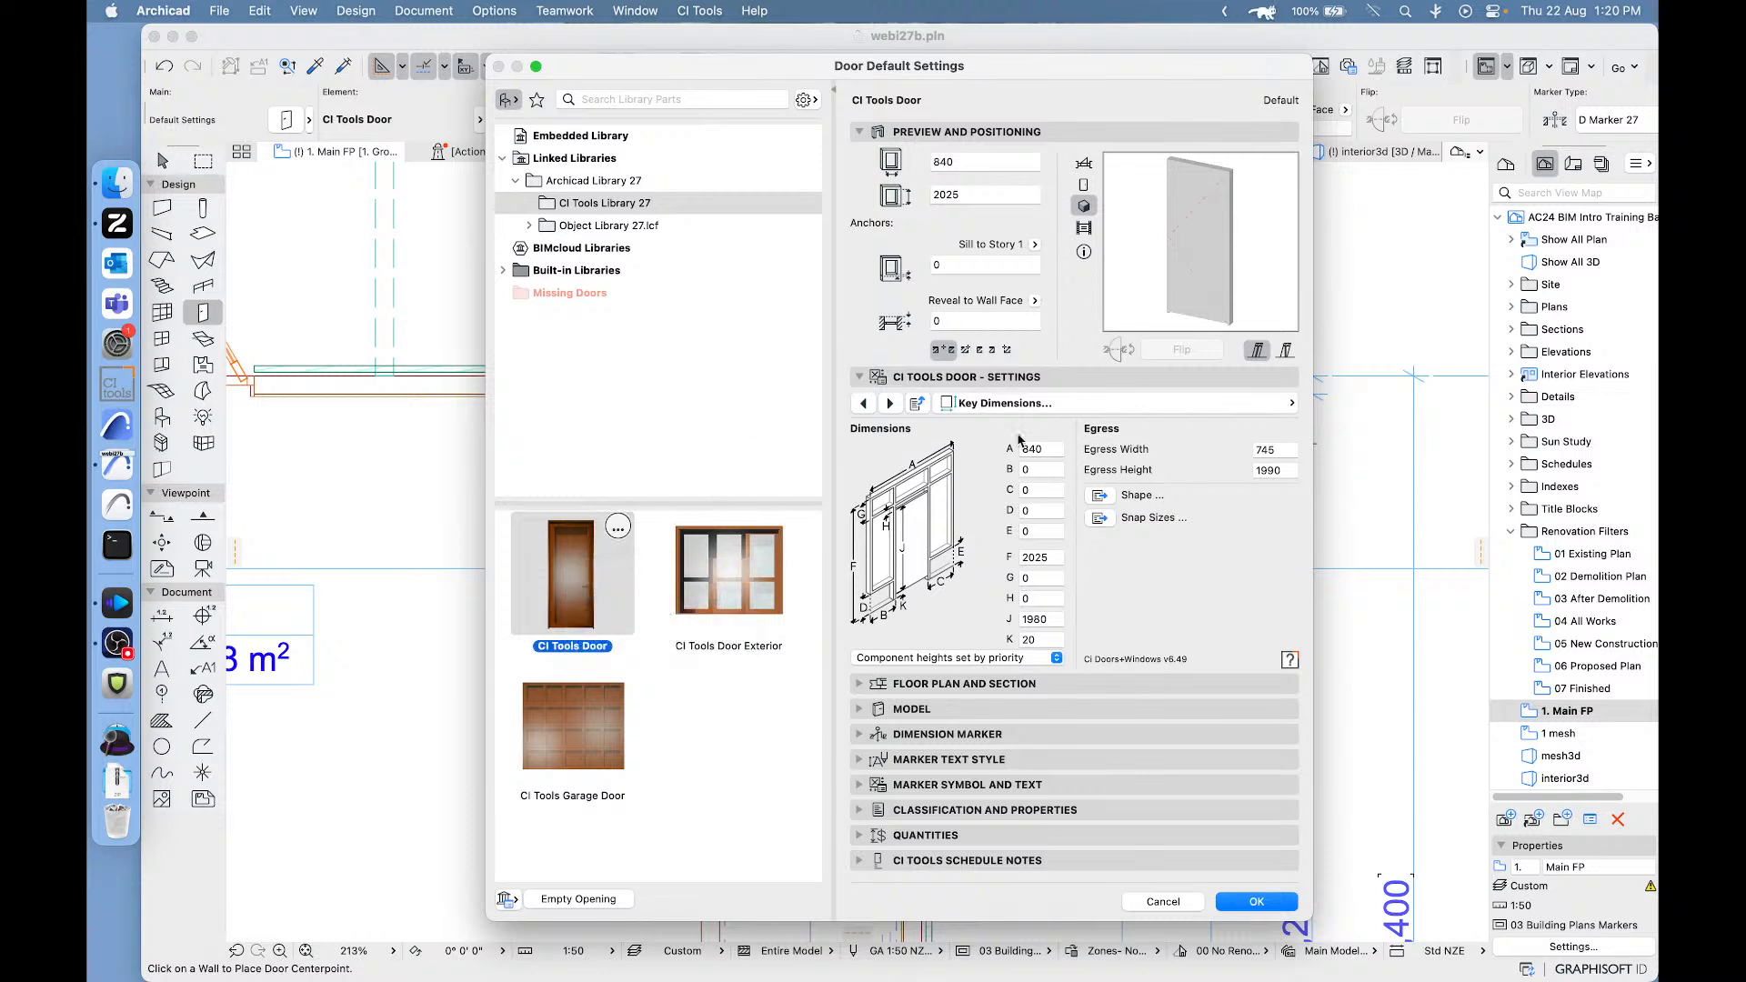
- Set the default door type to Bi-fold with 3 leaves on the first side
{"action": "left_click", "coordinate": [1120, 406]}
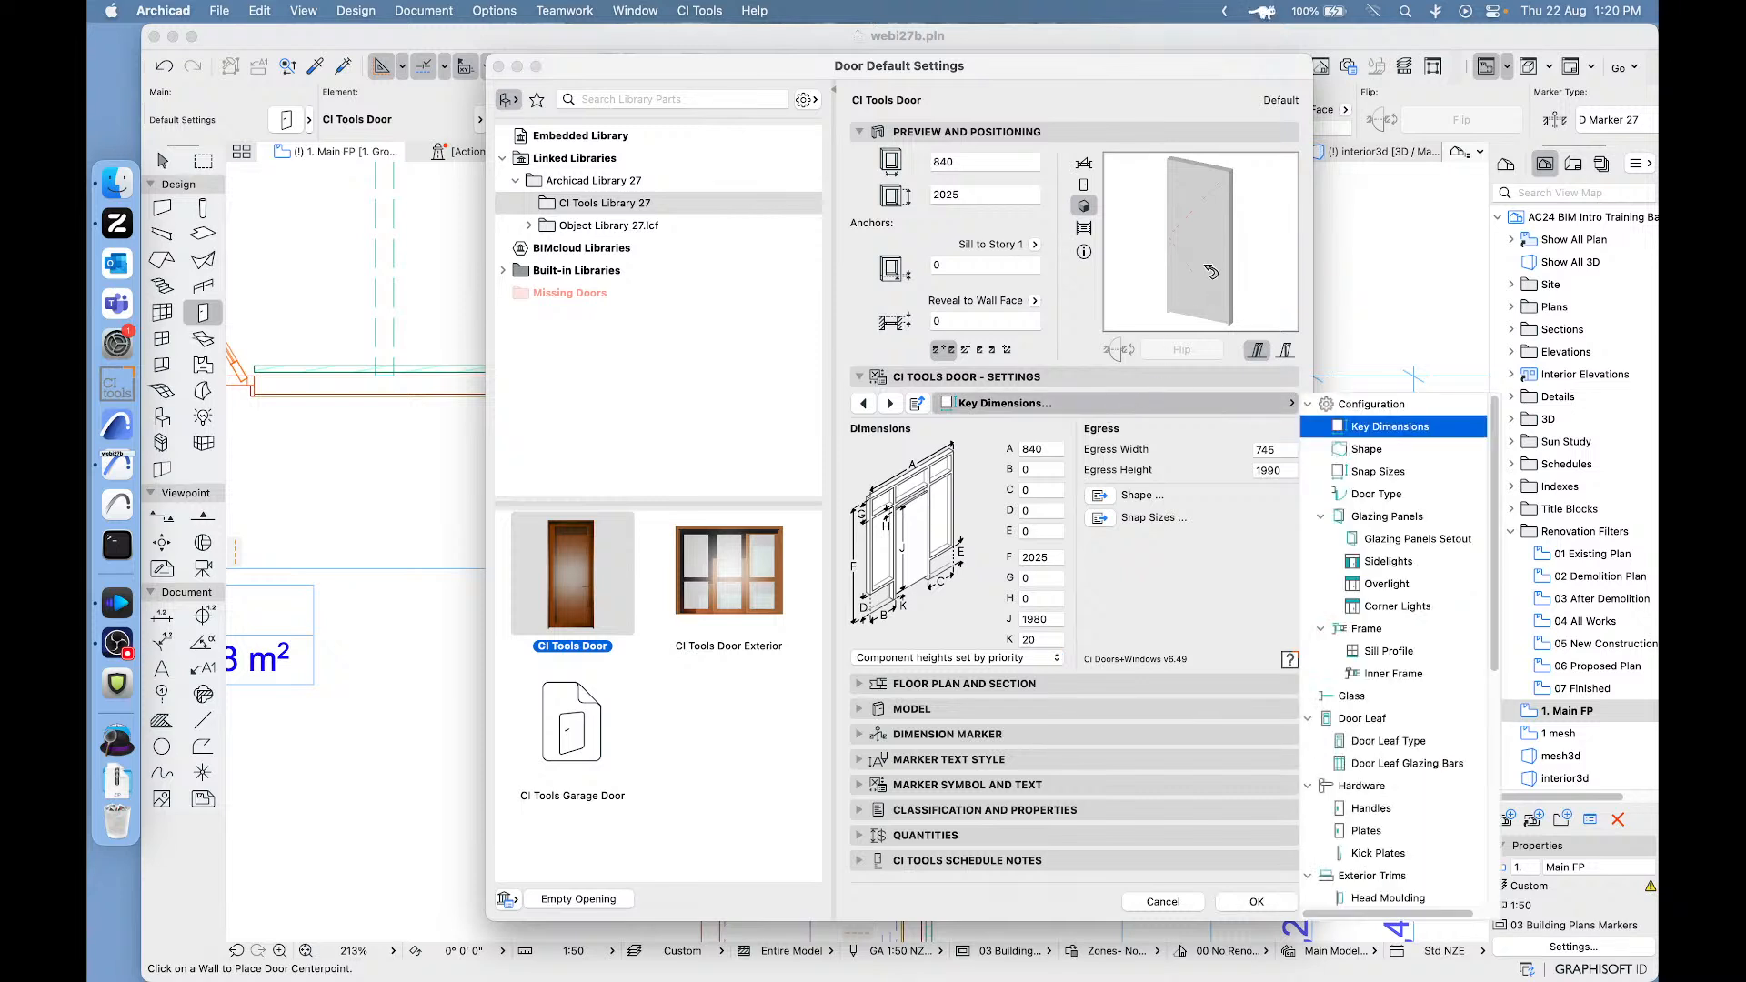
{"action": "left_click", "coordinate": [1351, 496]}
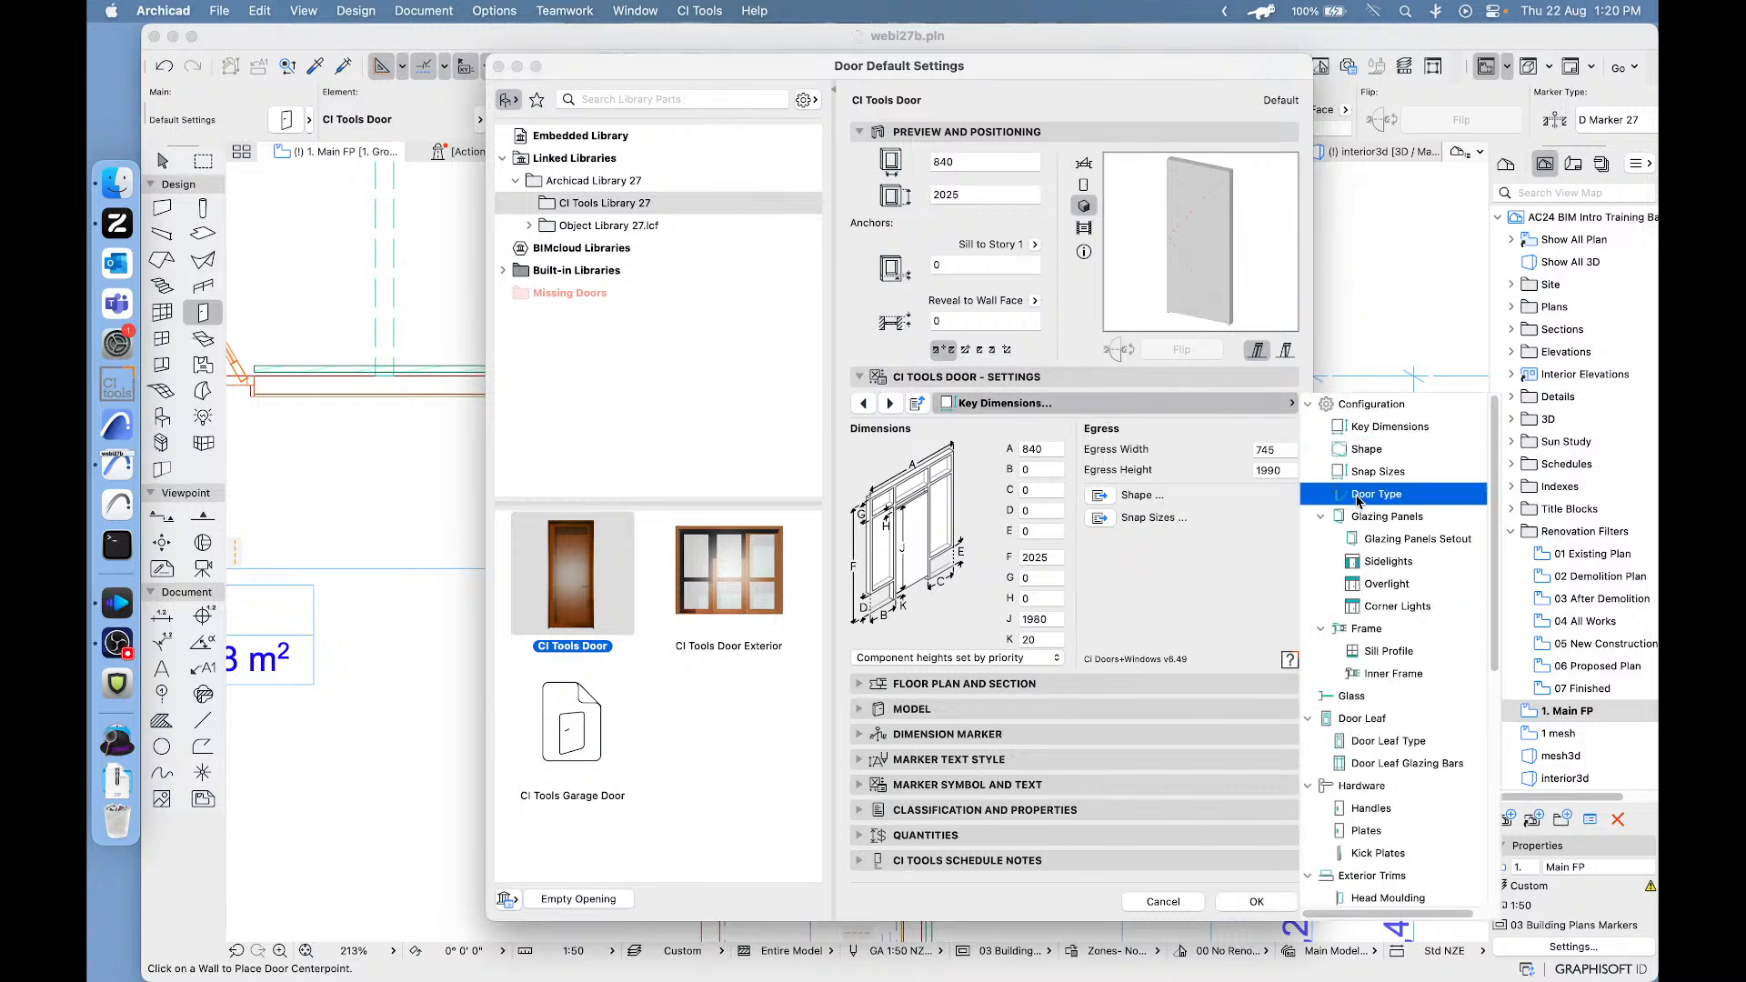
{"action": "left_click", "coordinate": [959, 466]}
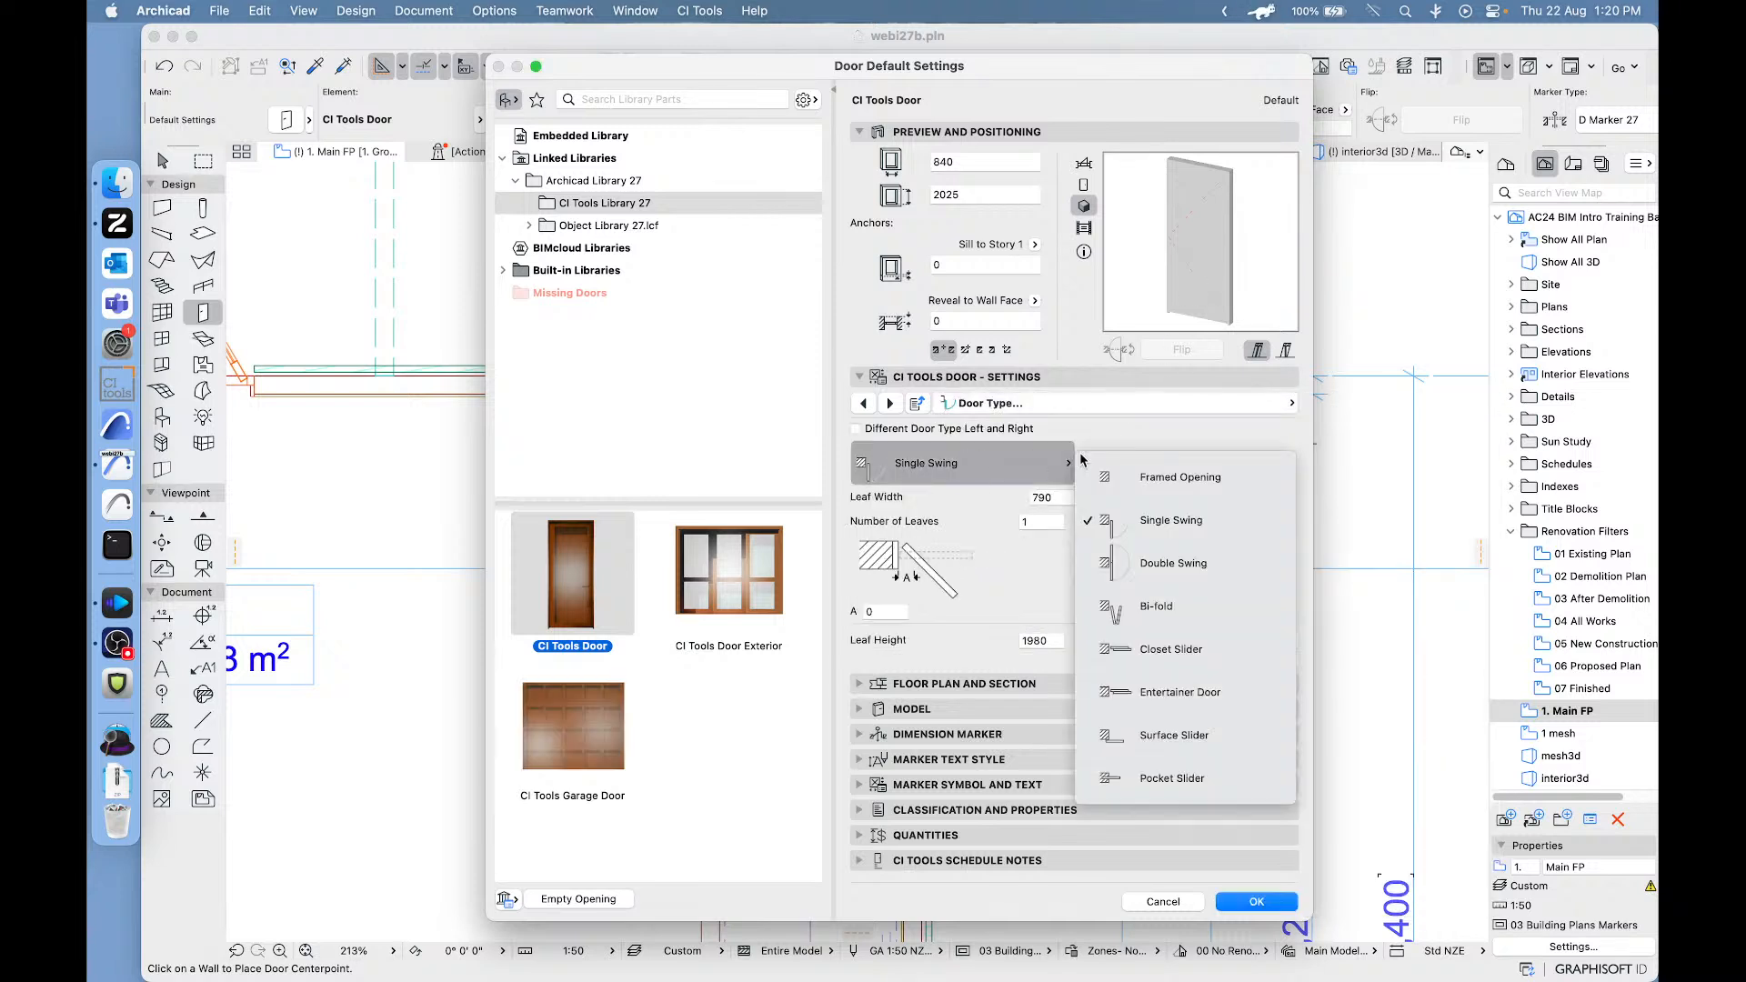
{"action": "left_click", "coordinate": [1097, 596]}
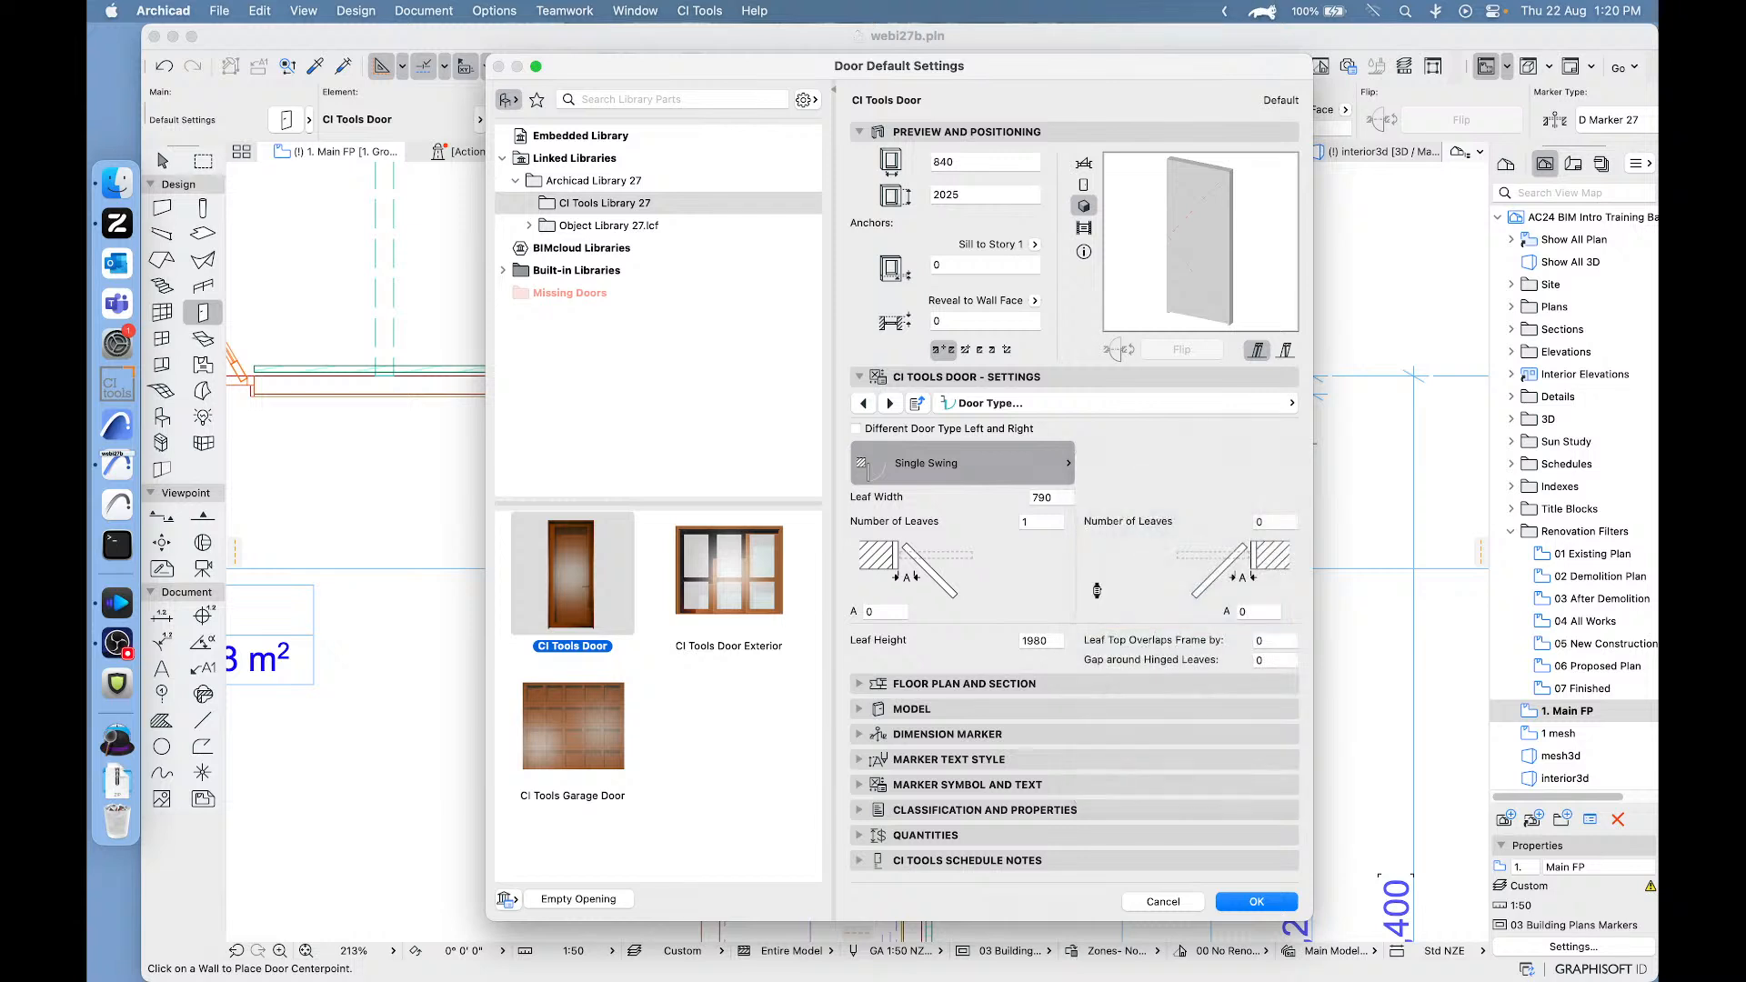
{"action": "left_click", "coordinate": [1044, 520]}
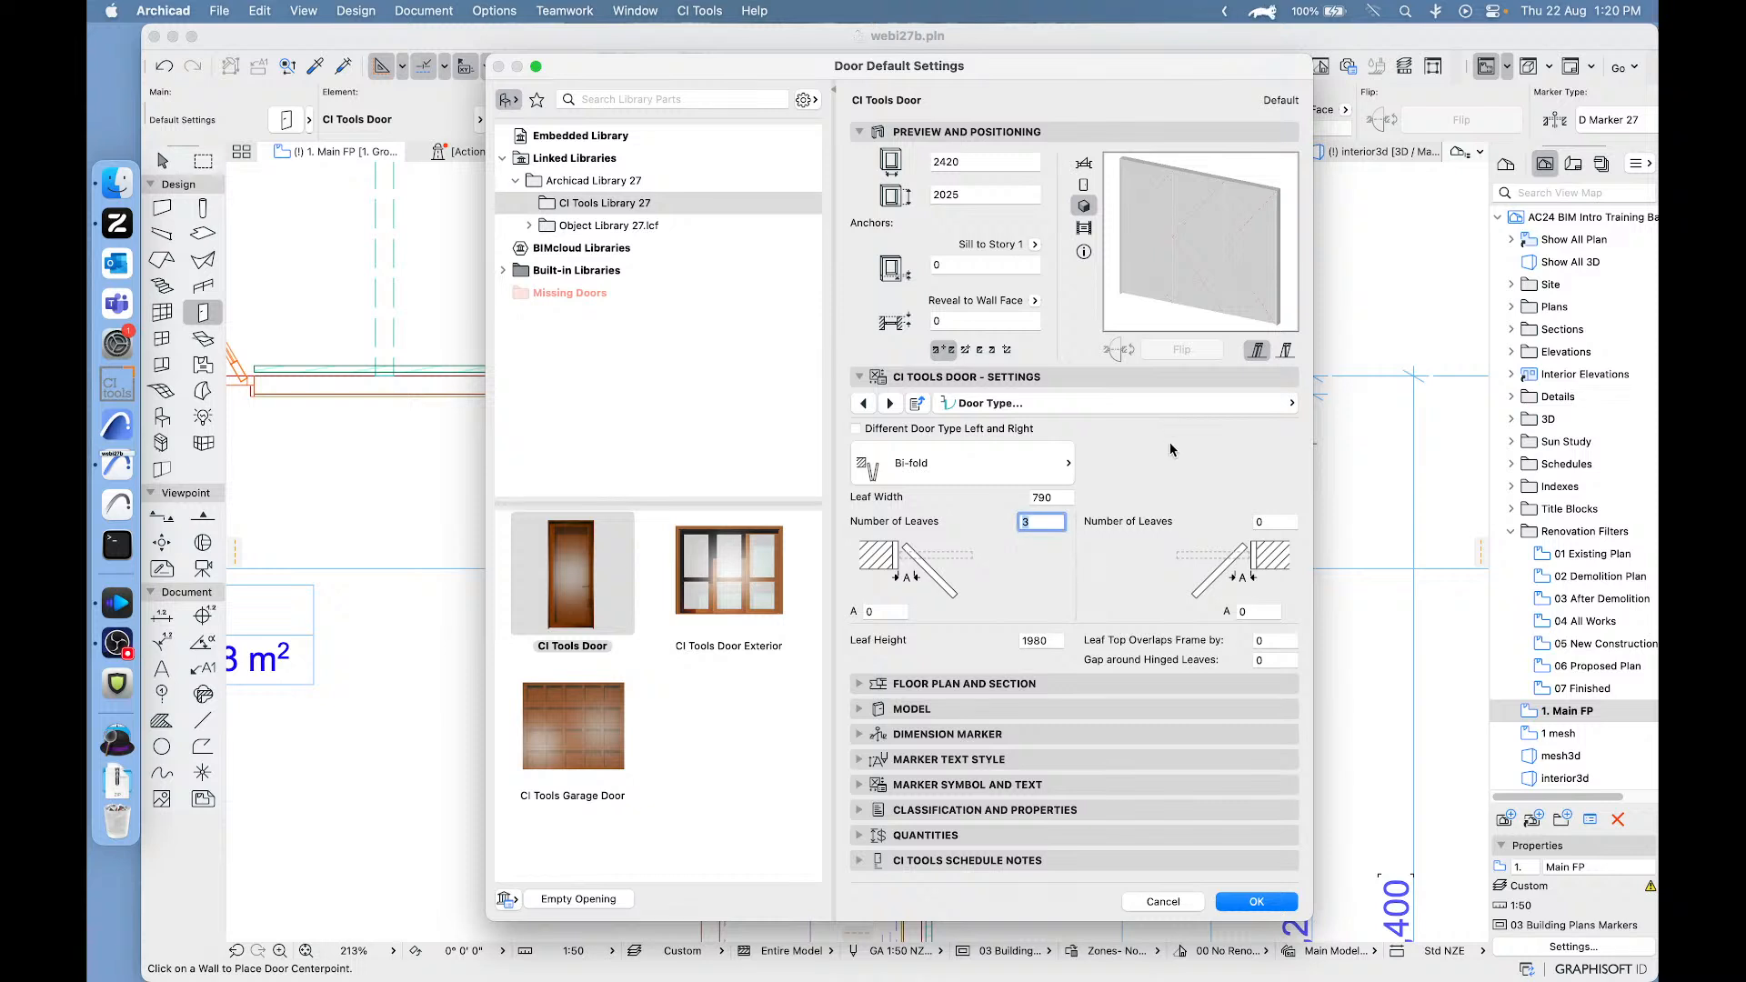
- Choose door leaf type 1 - N with a Bevel 1 panel insert and accept the door defaults
{"action": "left_click", "coordinate": [1117, 404]}
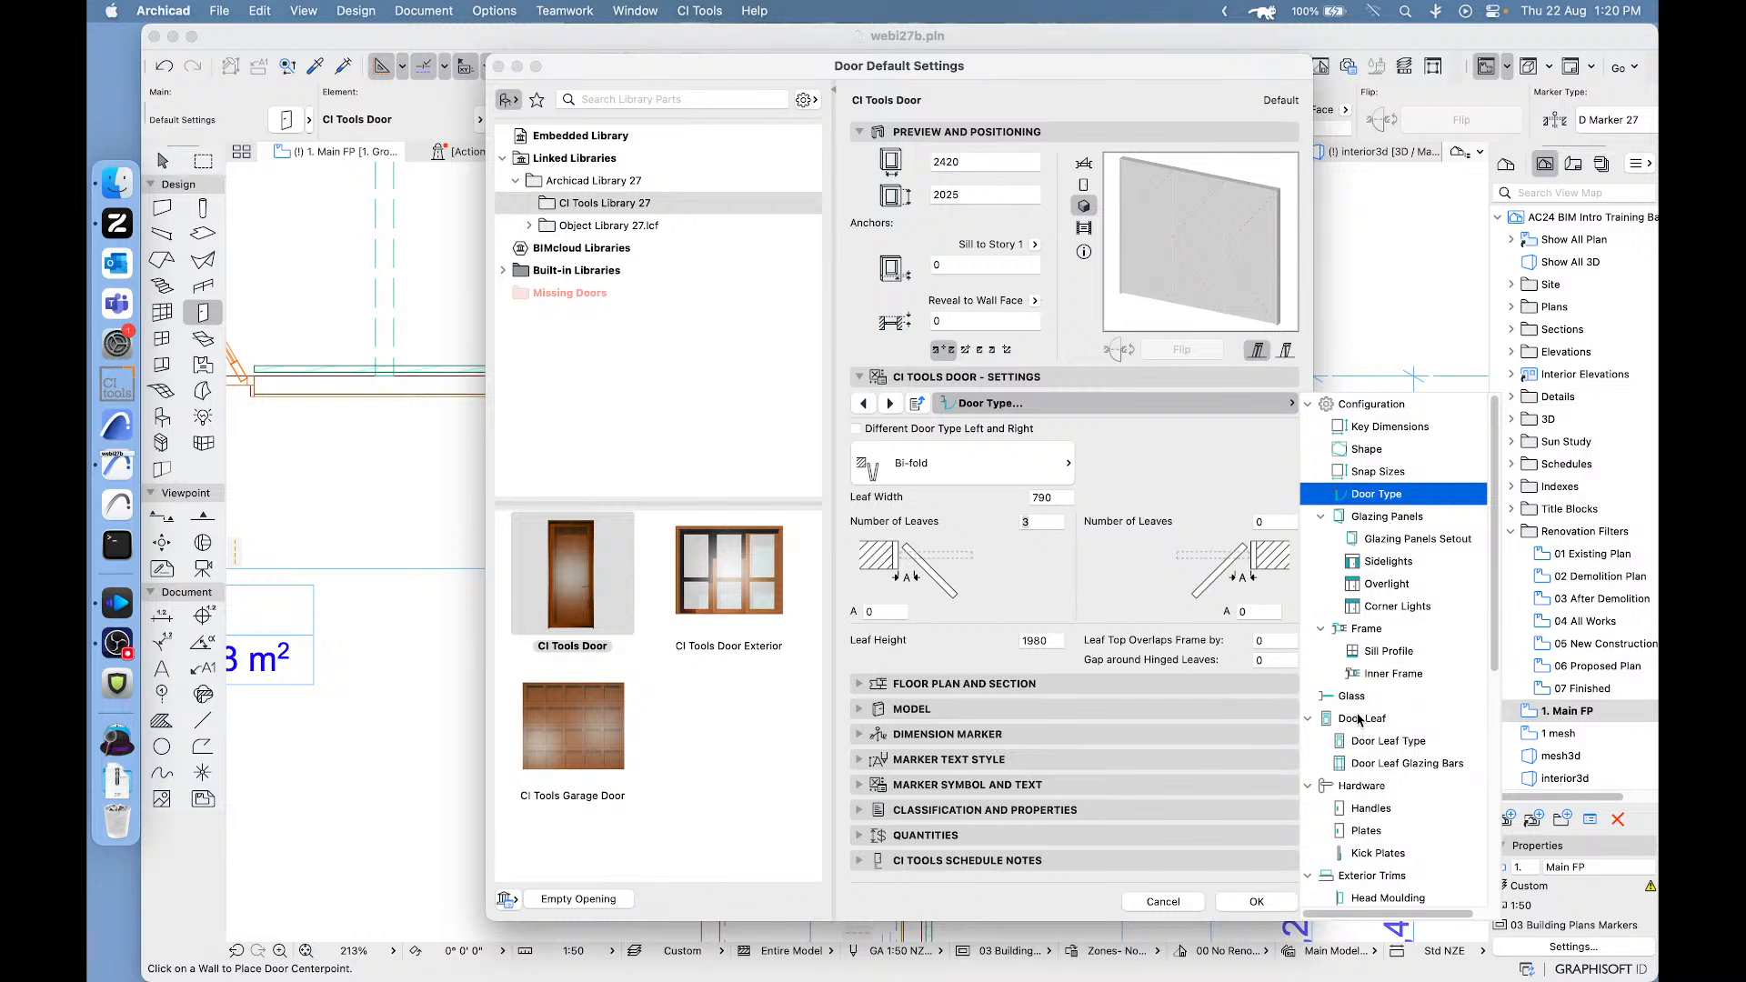
{"action": "left_click", "coordinate": [1367, 742]}
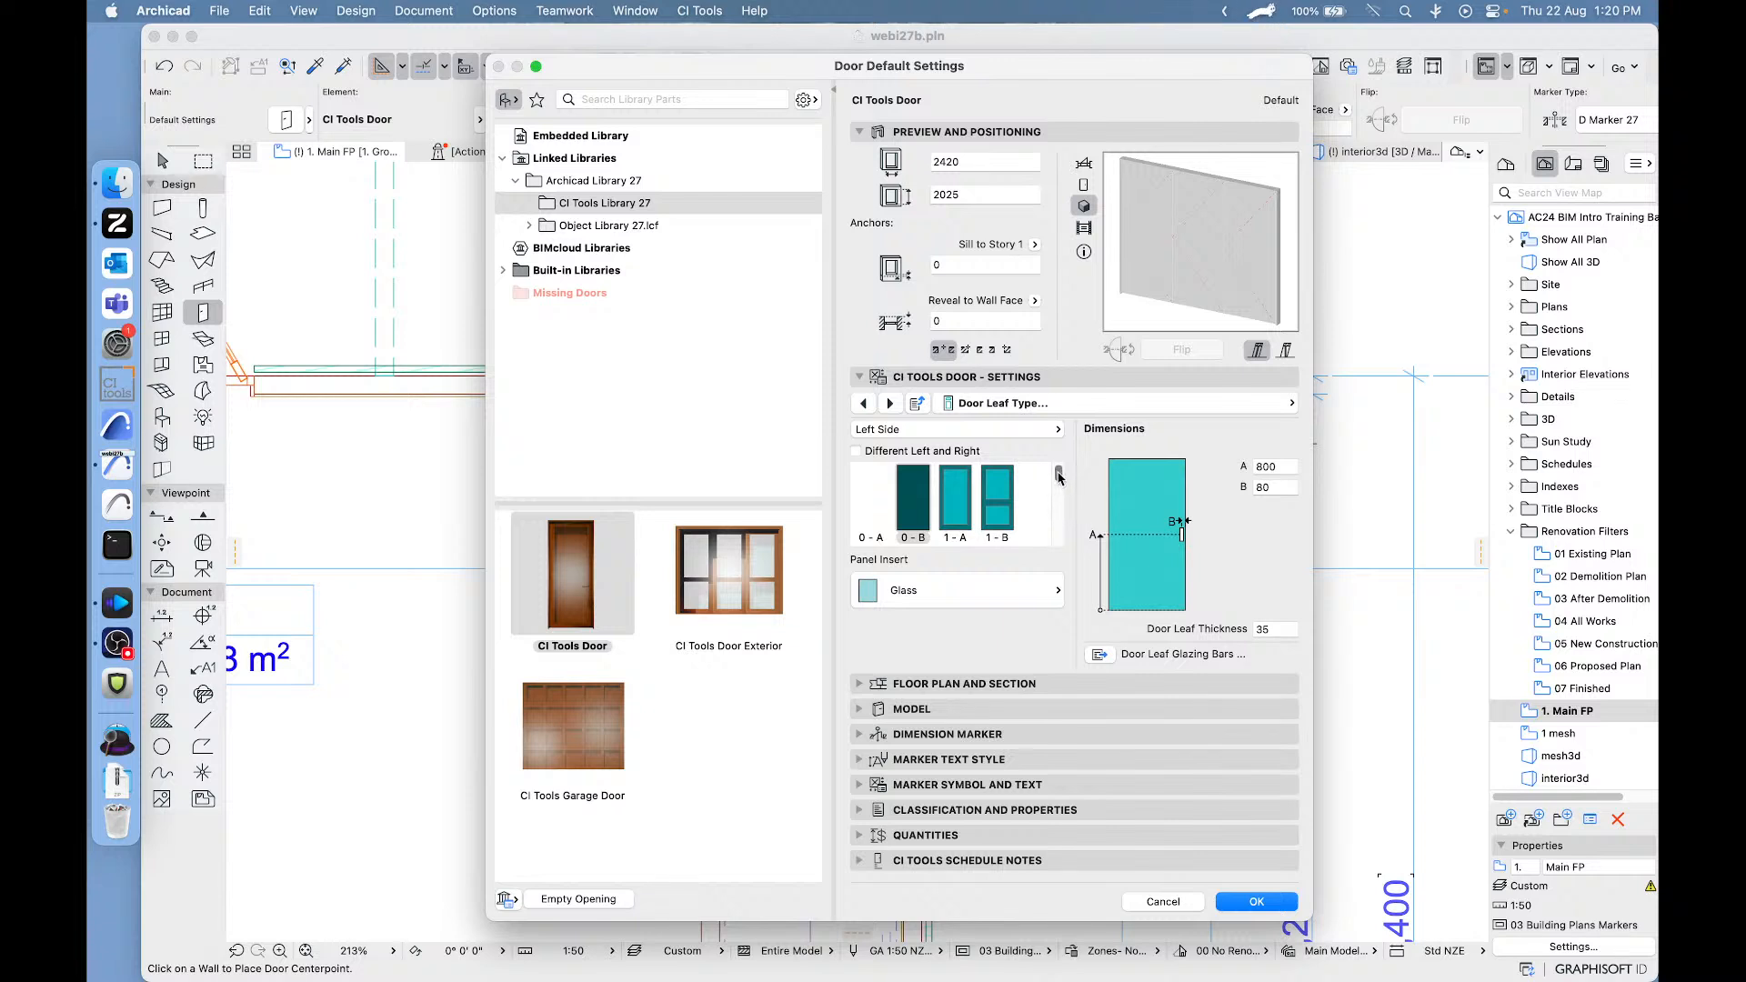
{"action": "scroll", "coordinate": [1057, 482], "scroll_direction": "down", "scroll_amount": 3}
{"action": "scroll", "coordinate": [1057, 482], "scroll_direction": "down", "scroll_amount": 2}
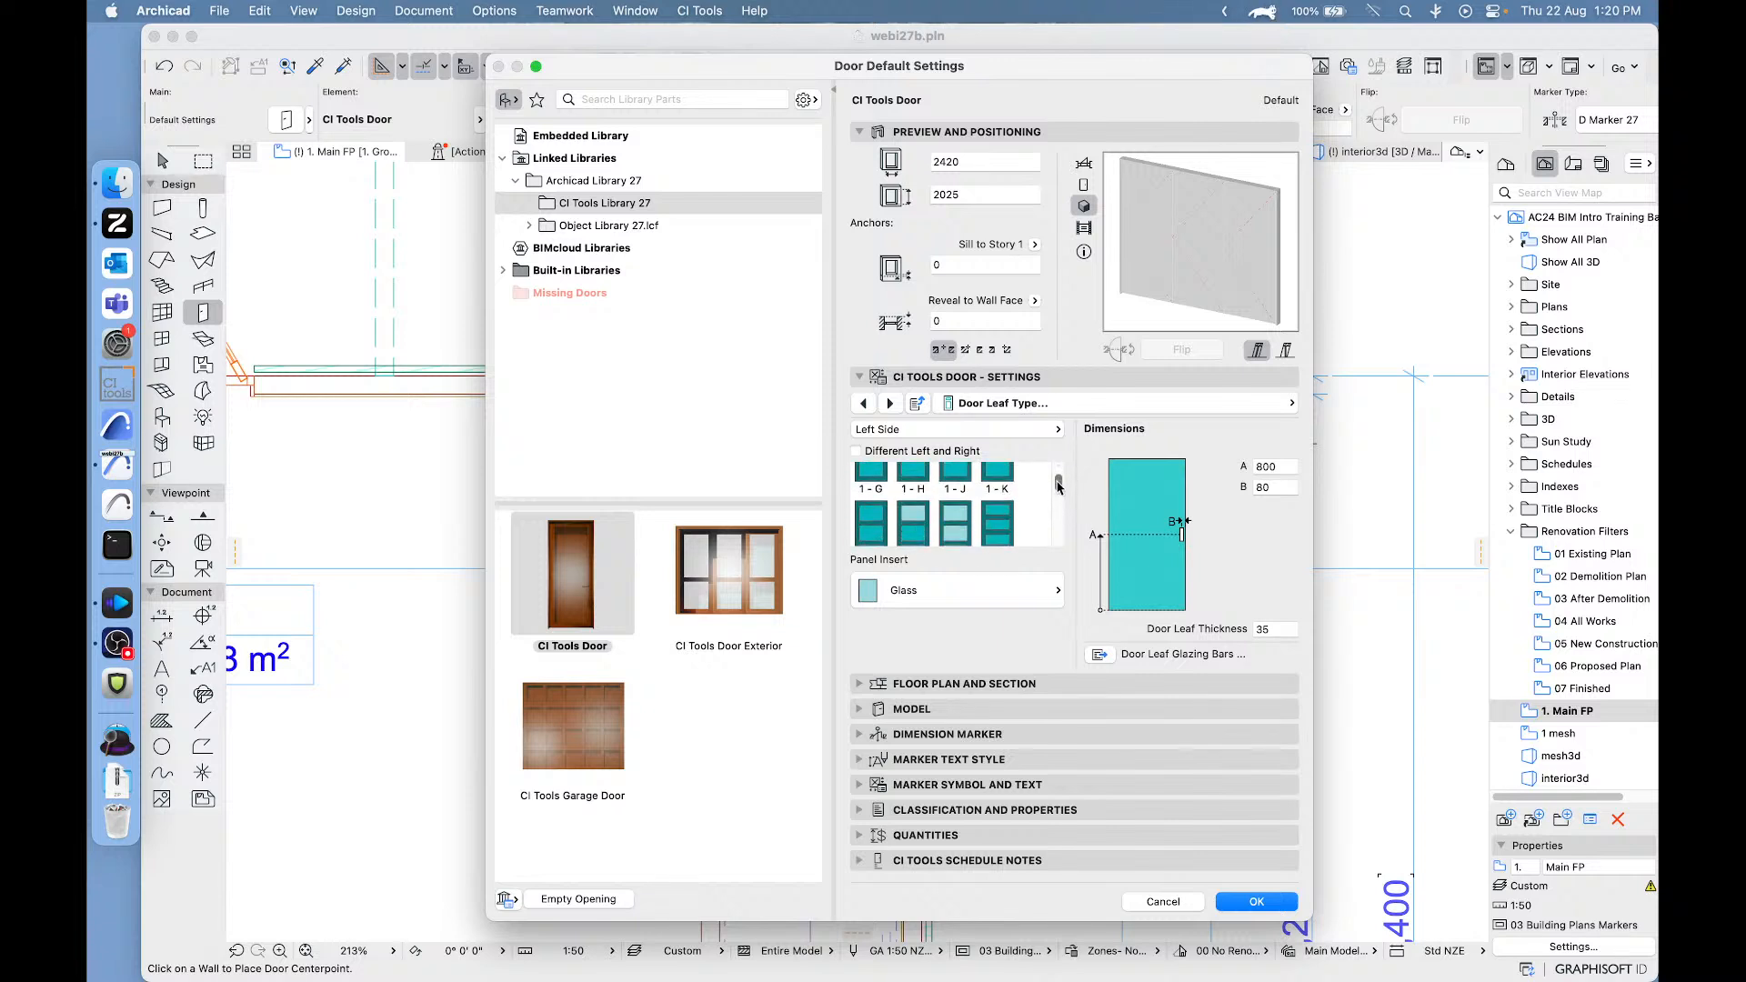
{"action": "left_click", "coordinate": [956, 515]}
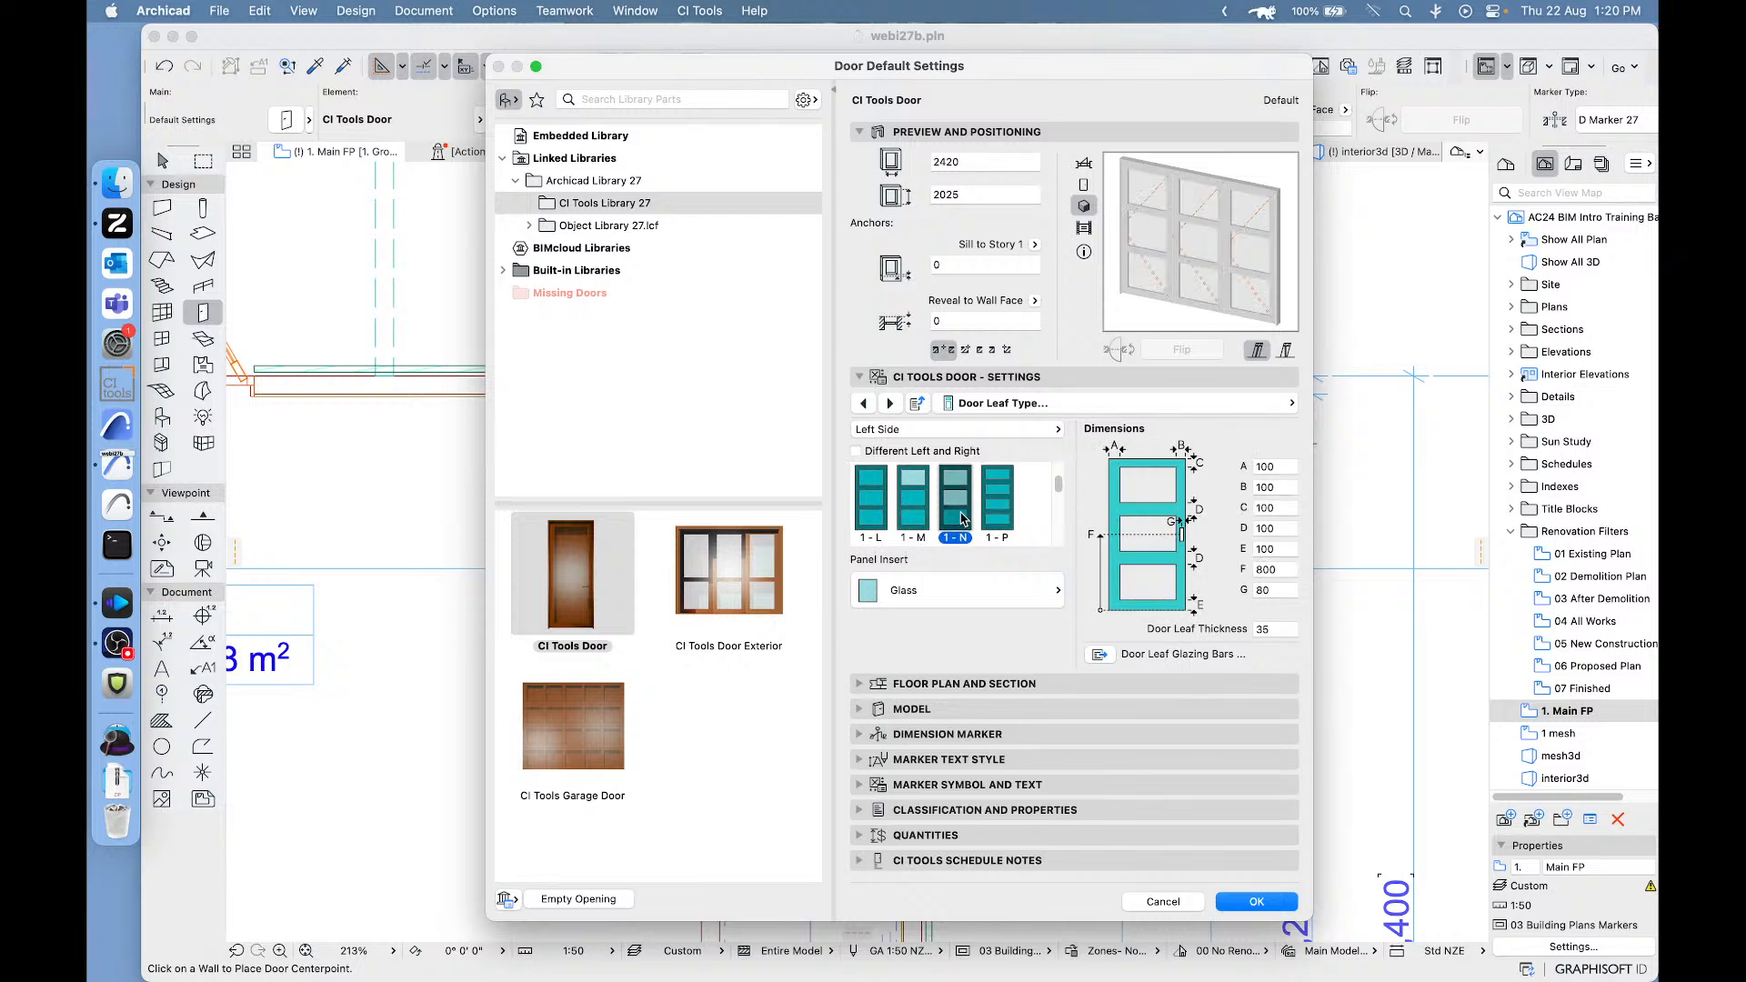
{"action": "left_click", "coordinate": [916, 591]}
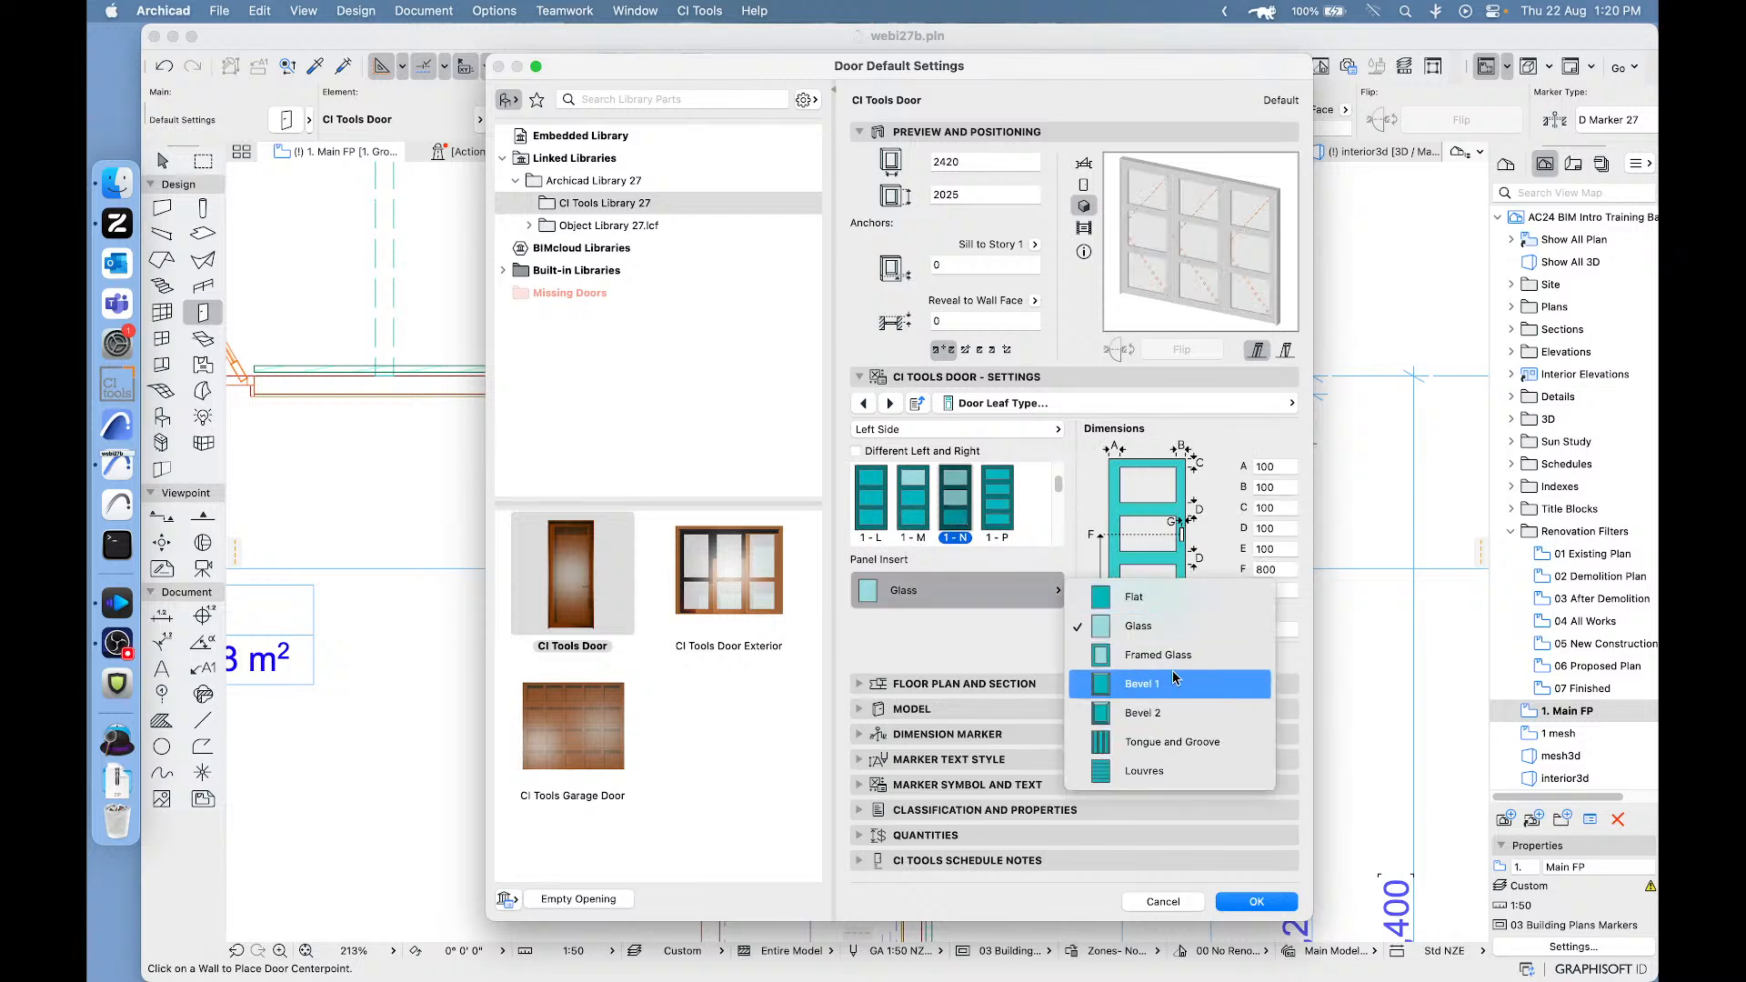
{"action": "left_click", "coordinate": [1142, 684]}
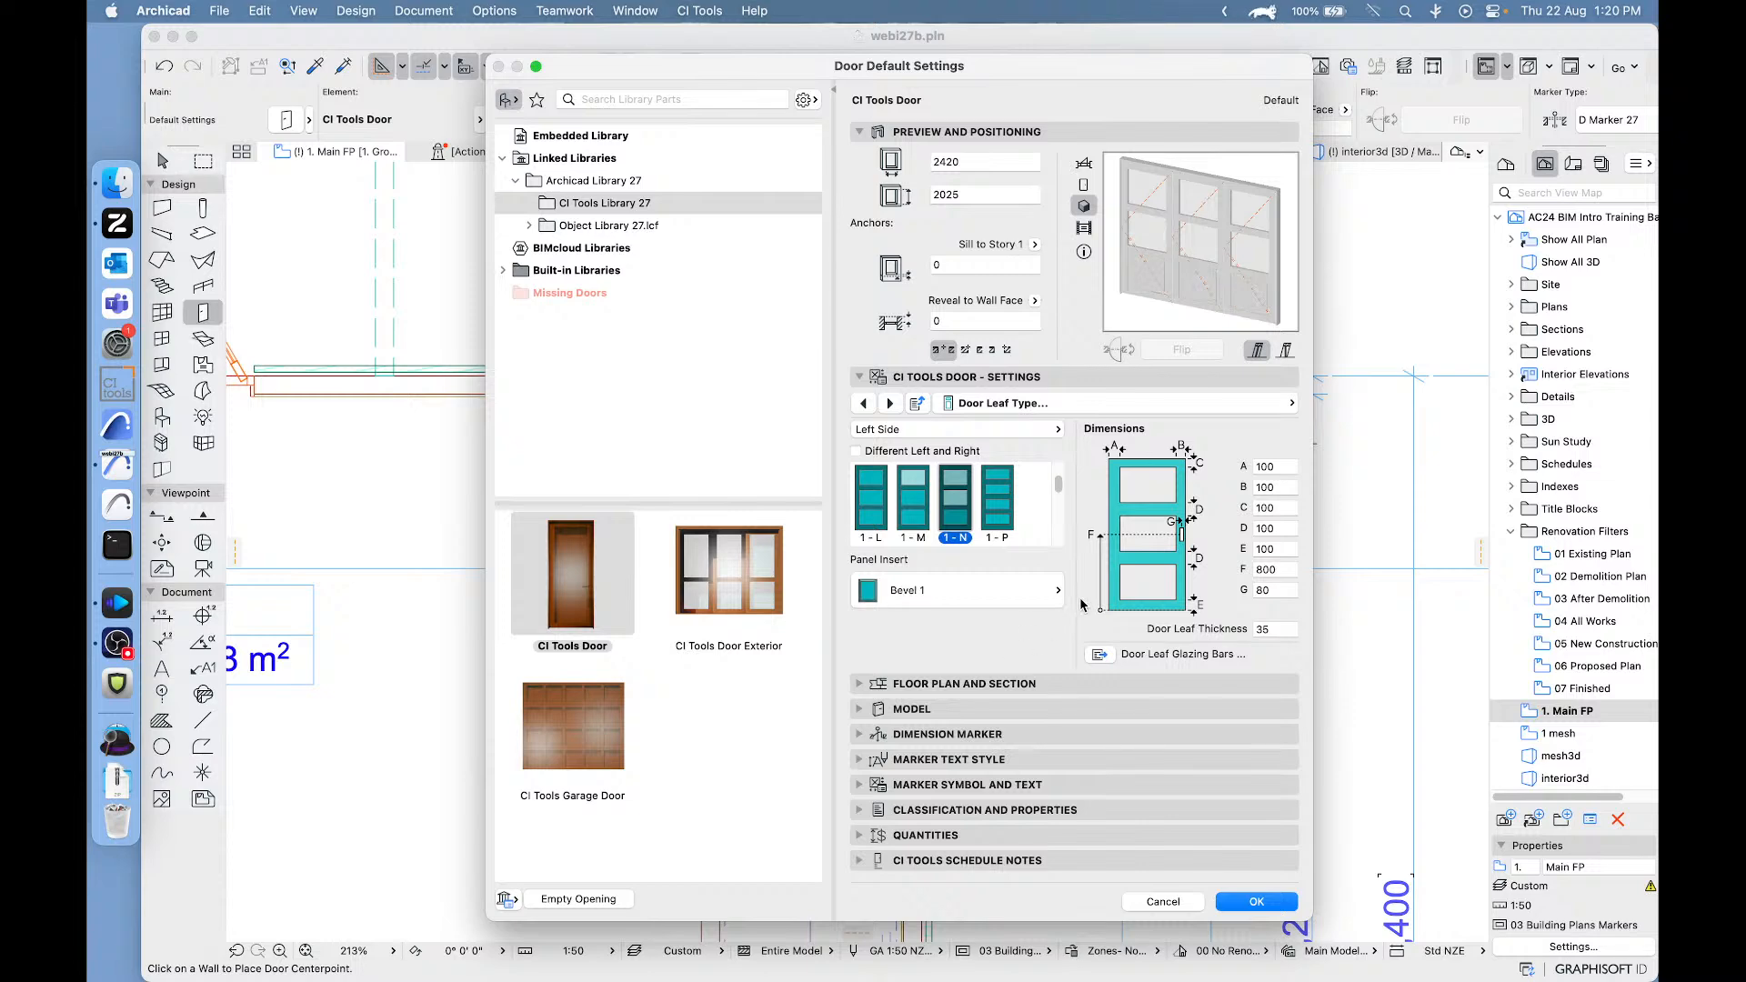
{"action": "left_click", "coordinate": [1256, 901]}
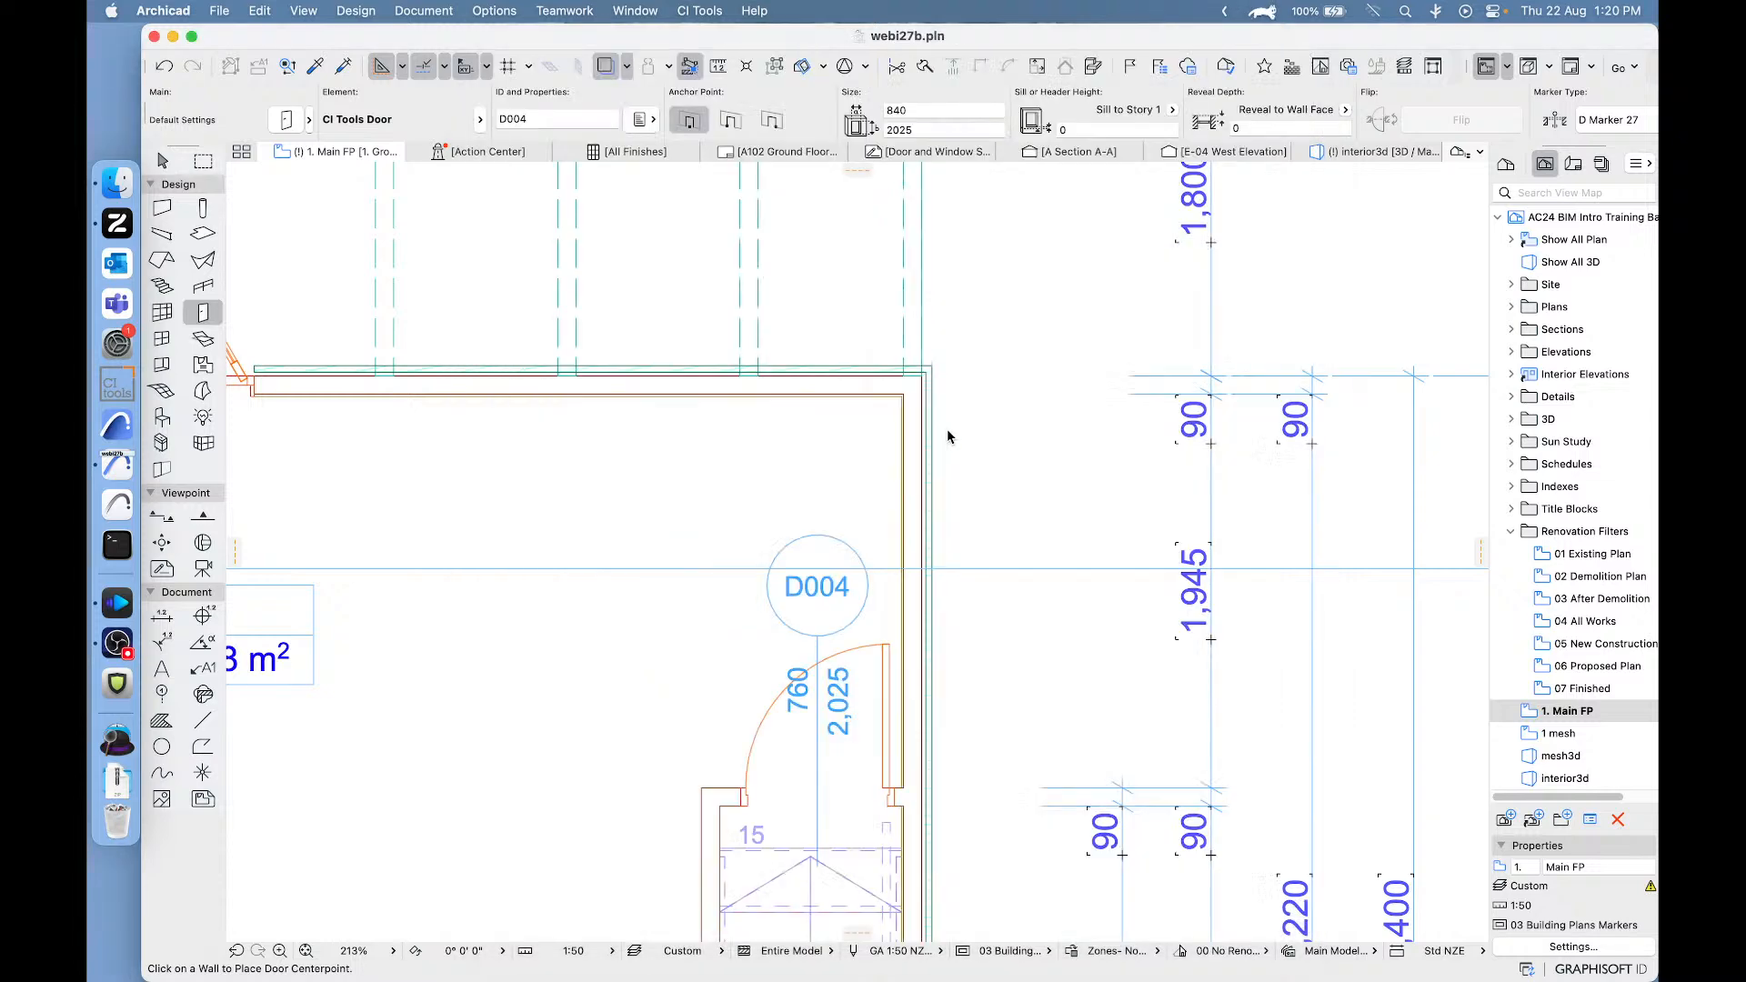
- Place the 2420 x 2025 bi-fold door in the Living room's upper exterior wall near the corner, folding outward
{"action": "scroll", "coordinate": [769, 356], "scroll_direction": "left", "scroll_amount": 5}
{"action": "scroll", "coordinate": [769, 356], "scroll_direction": "up", "scroll_amount": 2}
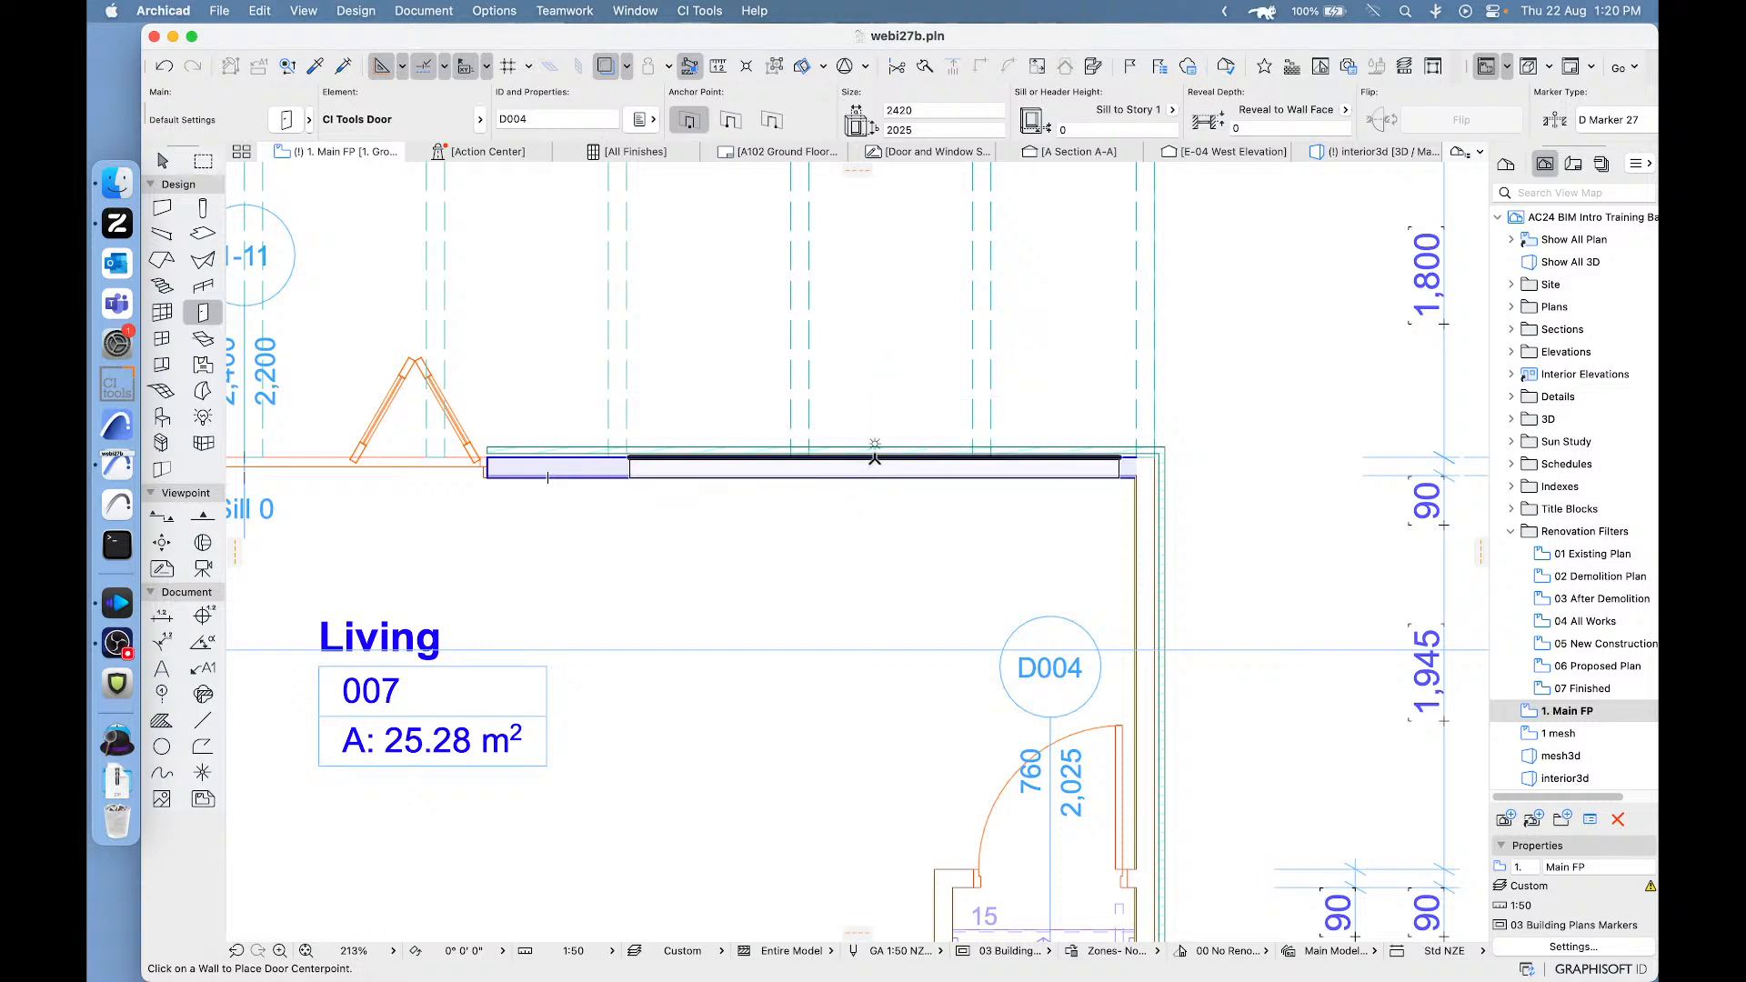
{"action": "left_click", "coordinate": [1127, 336]}
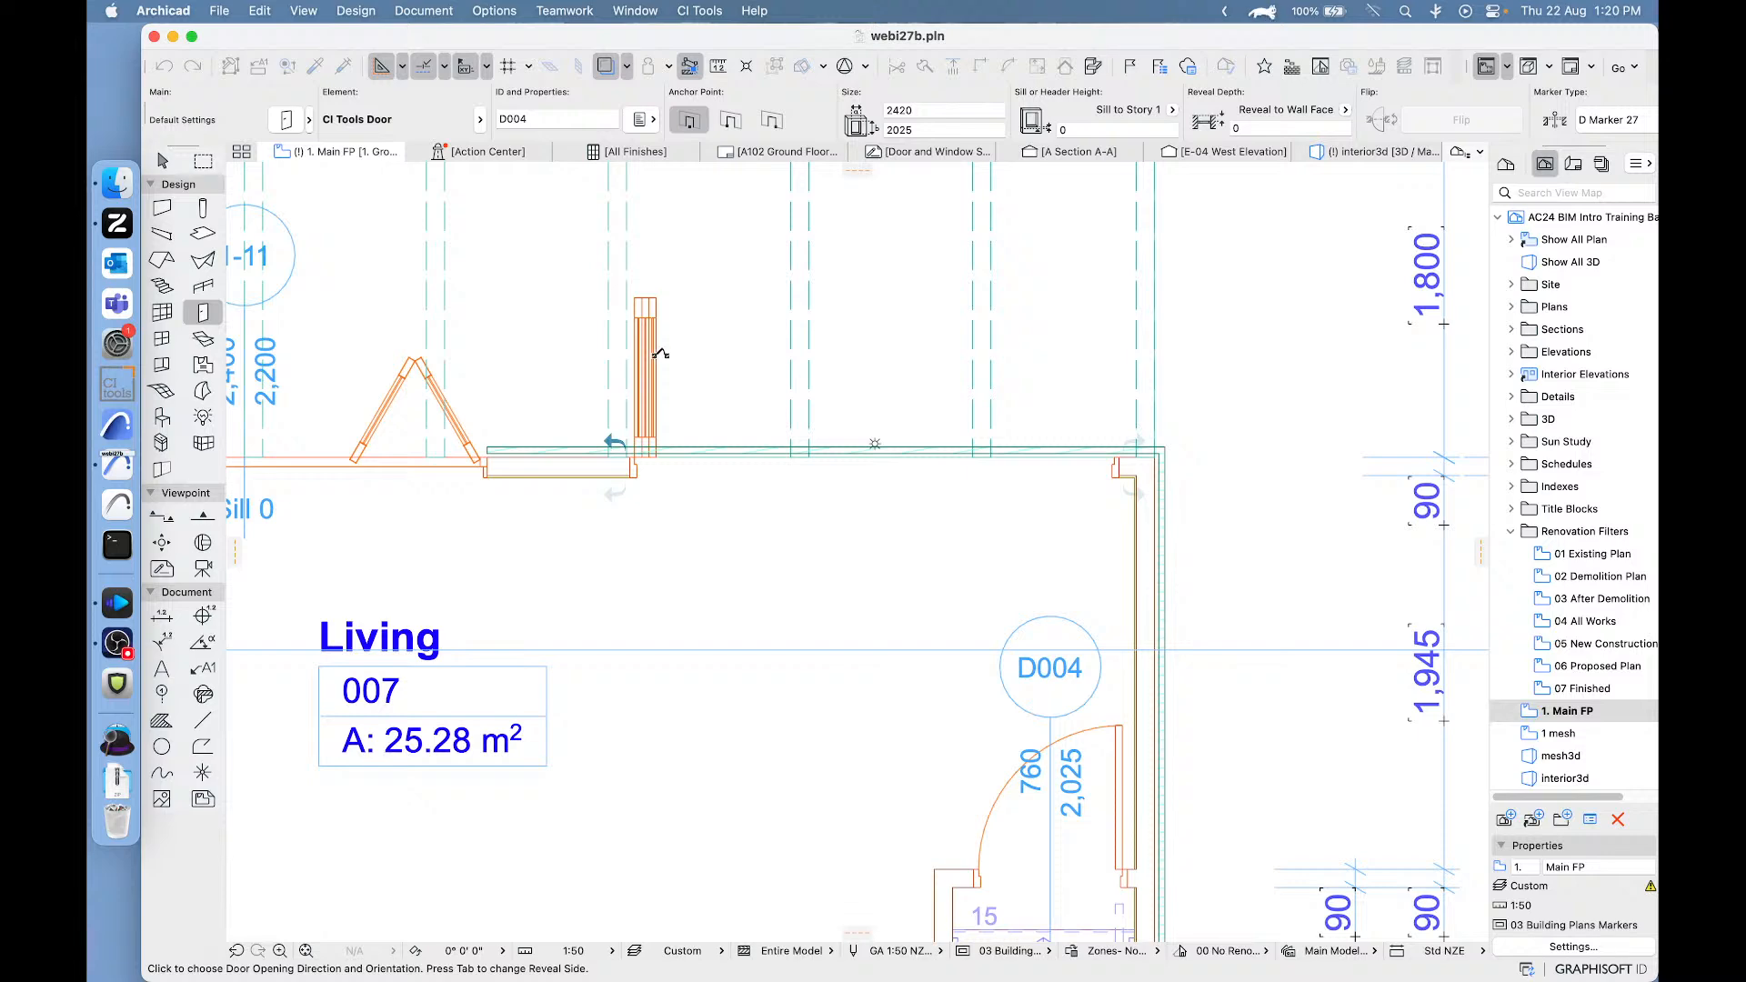
{"action": "middle_click_drag", "start_coordinate": [1036, 573], "coordinate": [807, 372]}
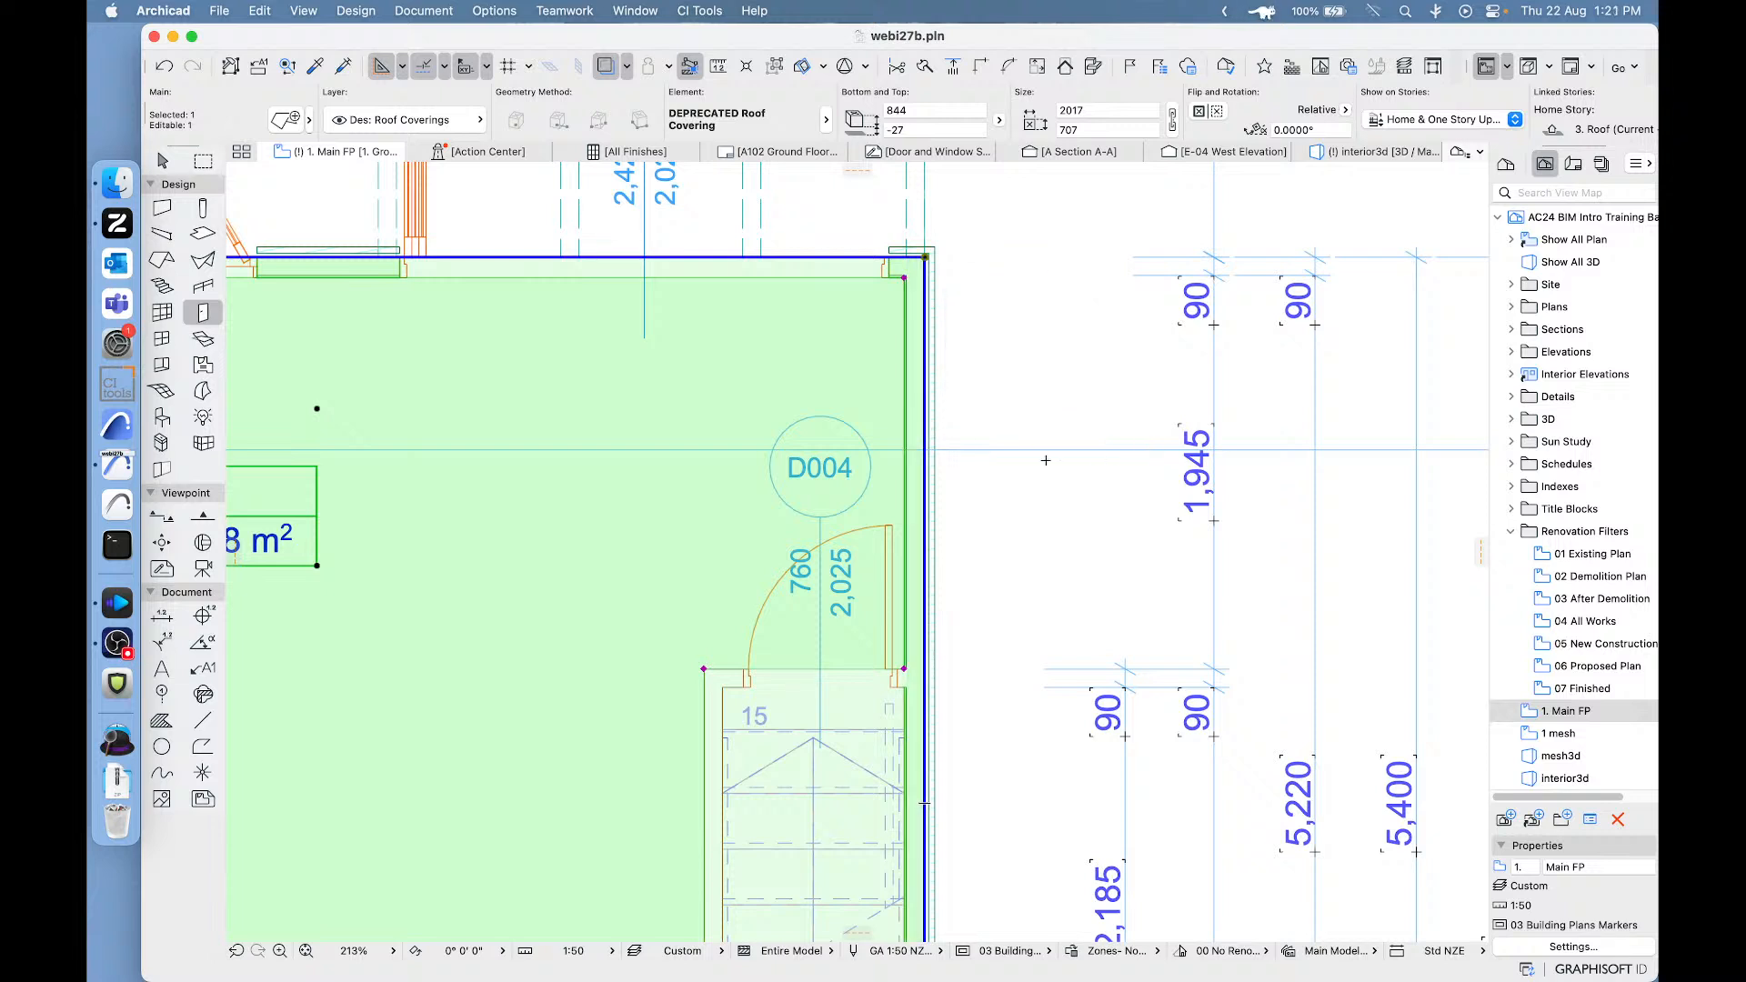
{"action": "key", "text": "Escape"}
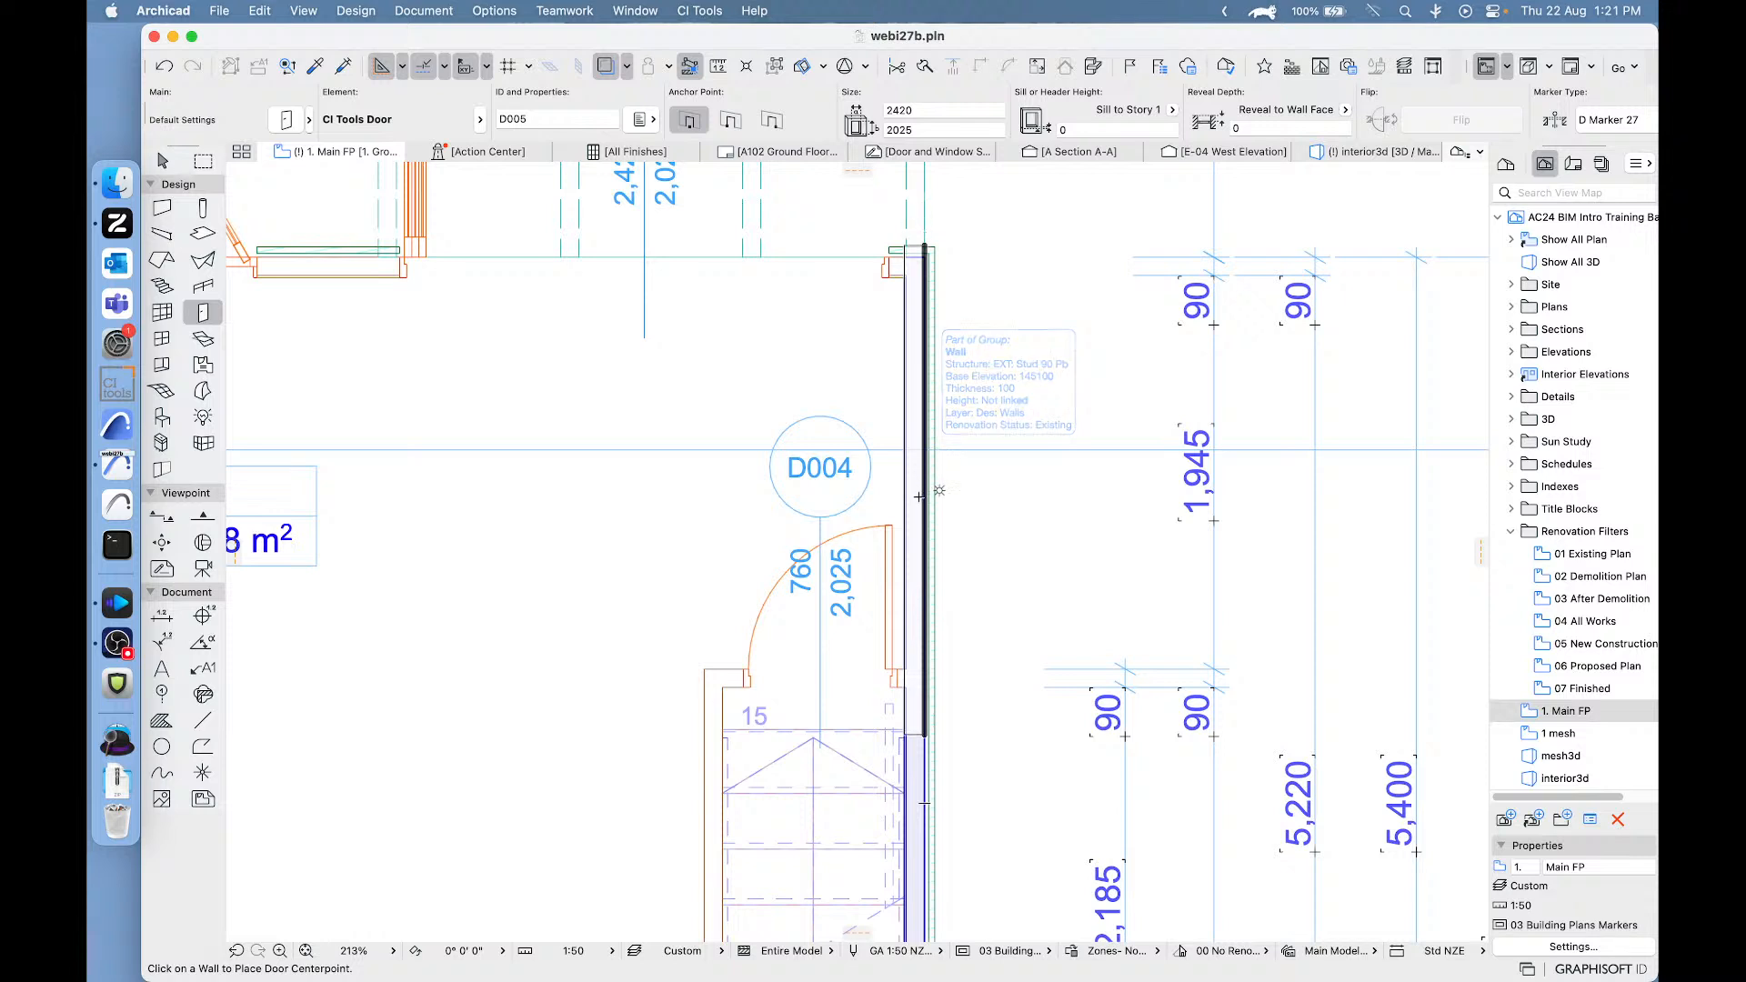
- Place a second 2420 x 2025 bi-fold door in the adjoining exterior wall beside the stairs, folding outward, and clear the selection
{"action": "left_click", "coordinate": [923, 562]}
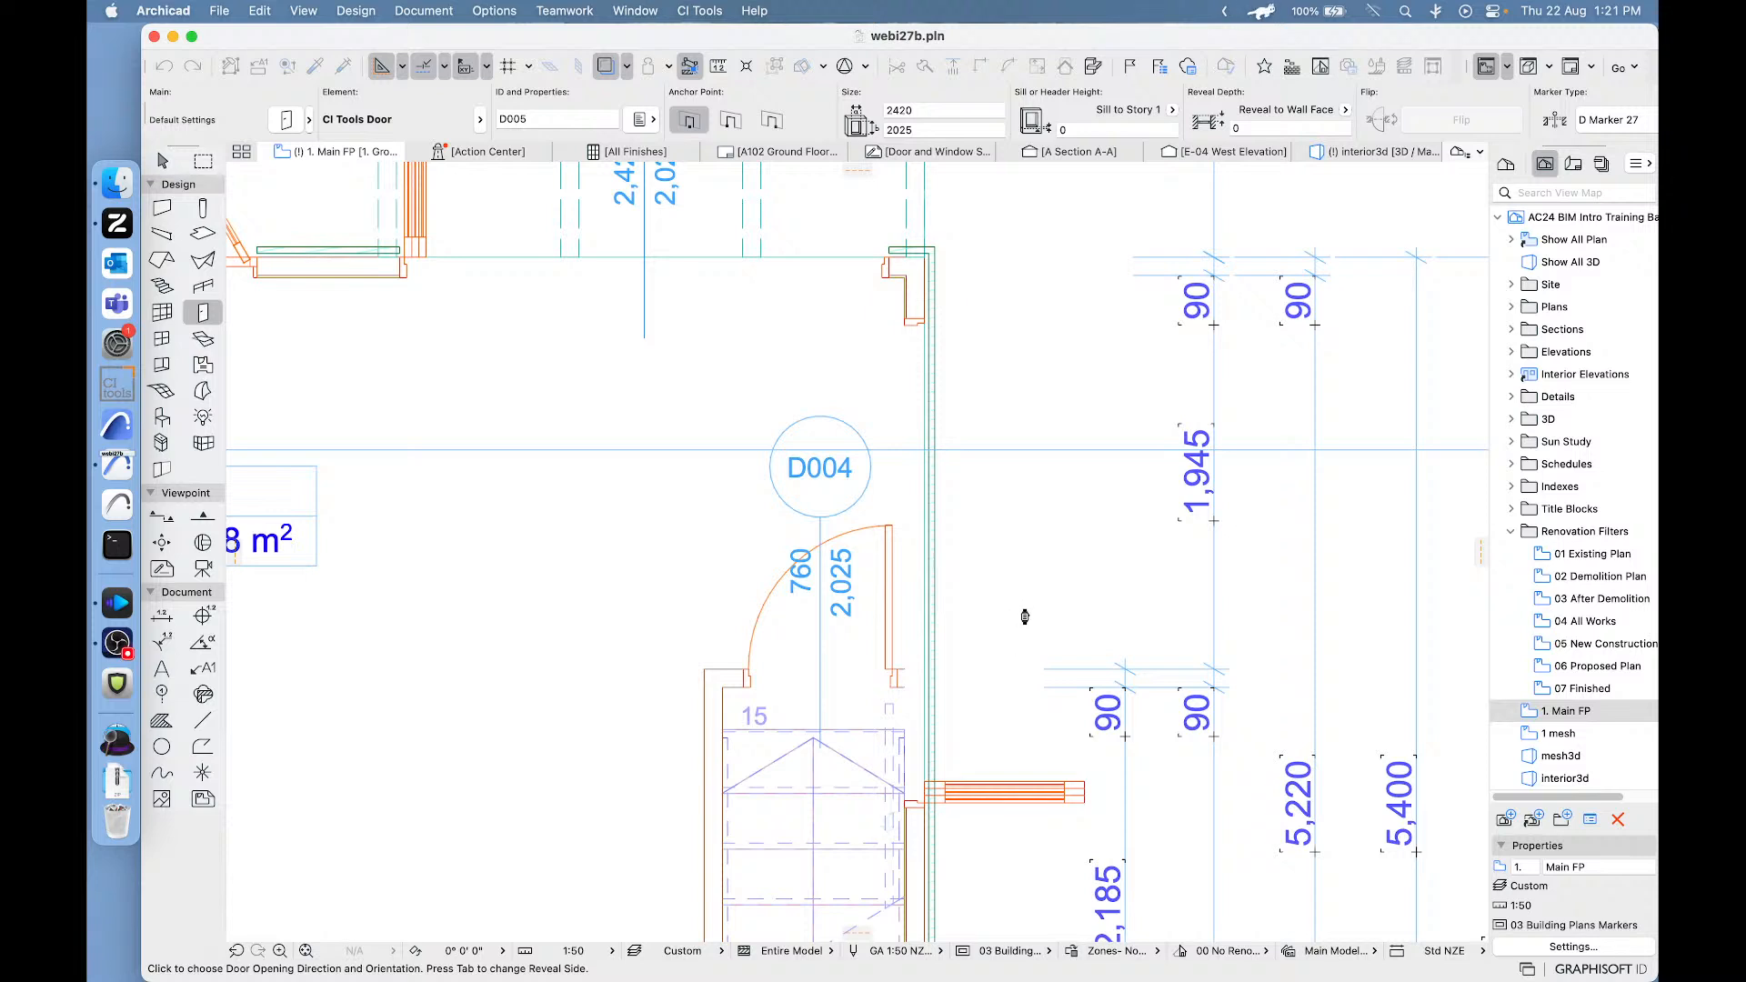
{"action": "left_click", "coordinate": [1026, 612]}
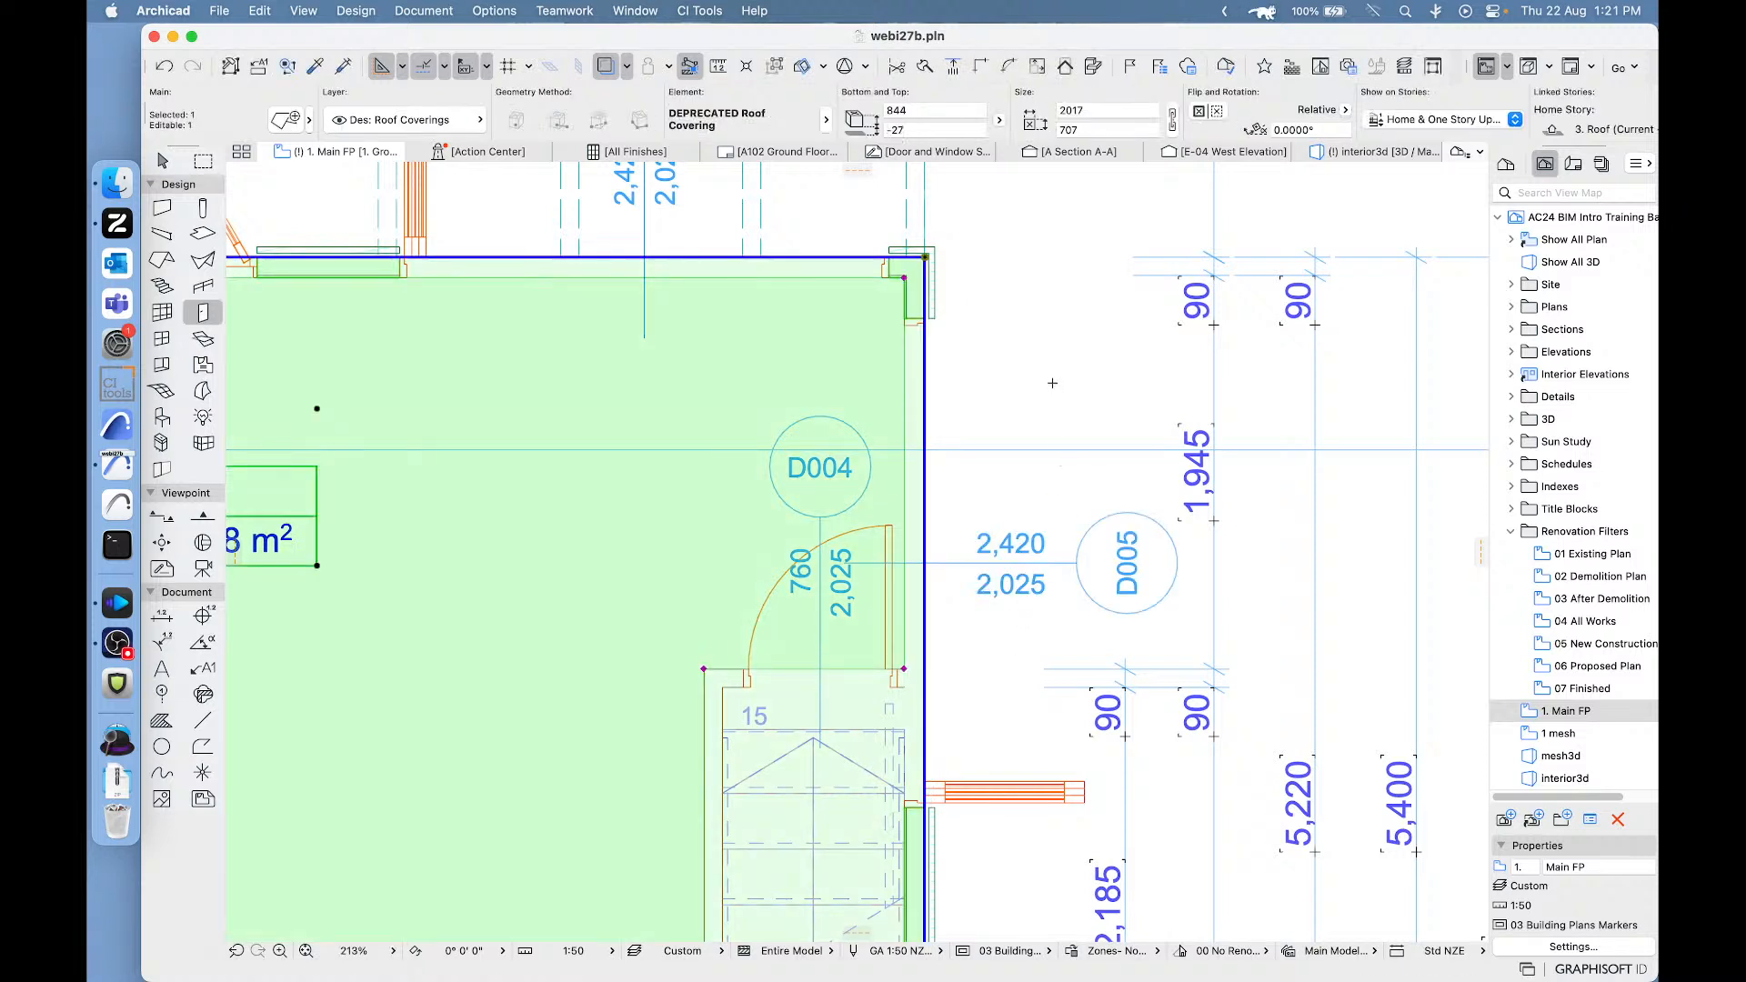
{"action": "key", "text": "Escape"}
- Enclose the Living room corner with both new bi-fold doors in a marquee and show that area in 3D
{"action": "scroll", "coordinate": [904, 317], "scroll_direction": "down", "scroll_amount": 3}
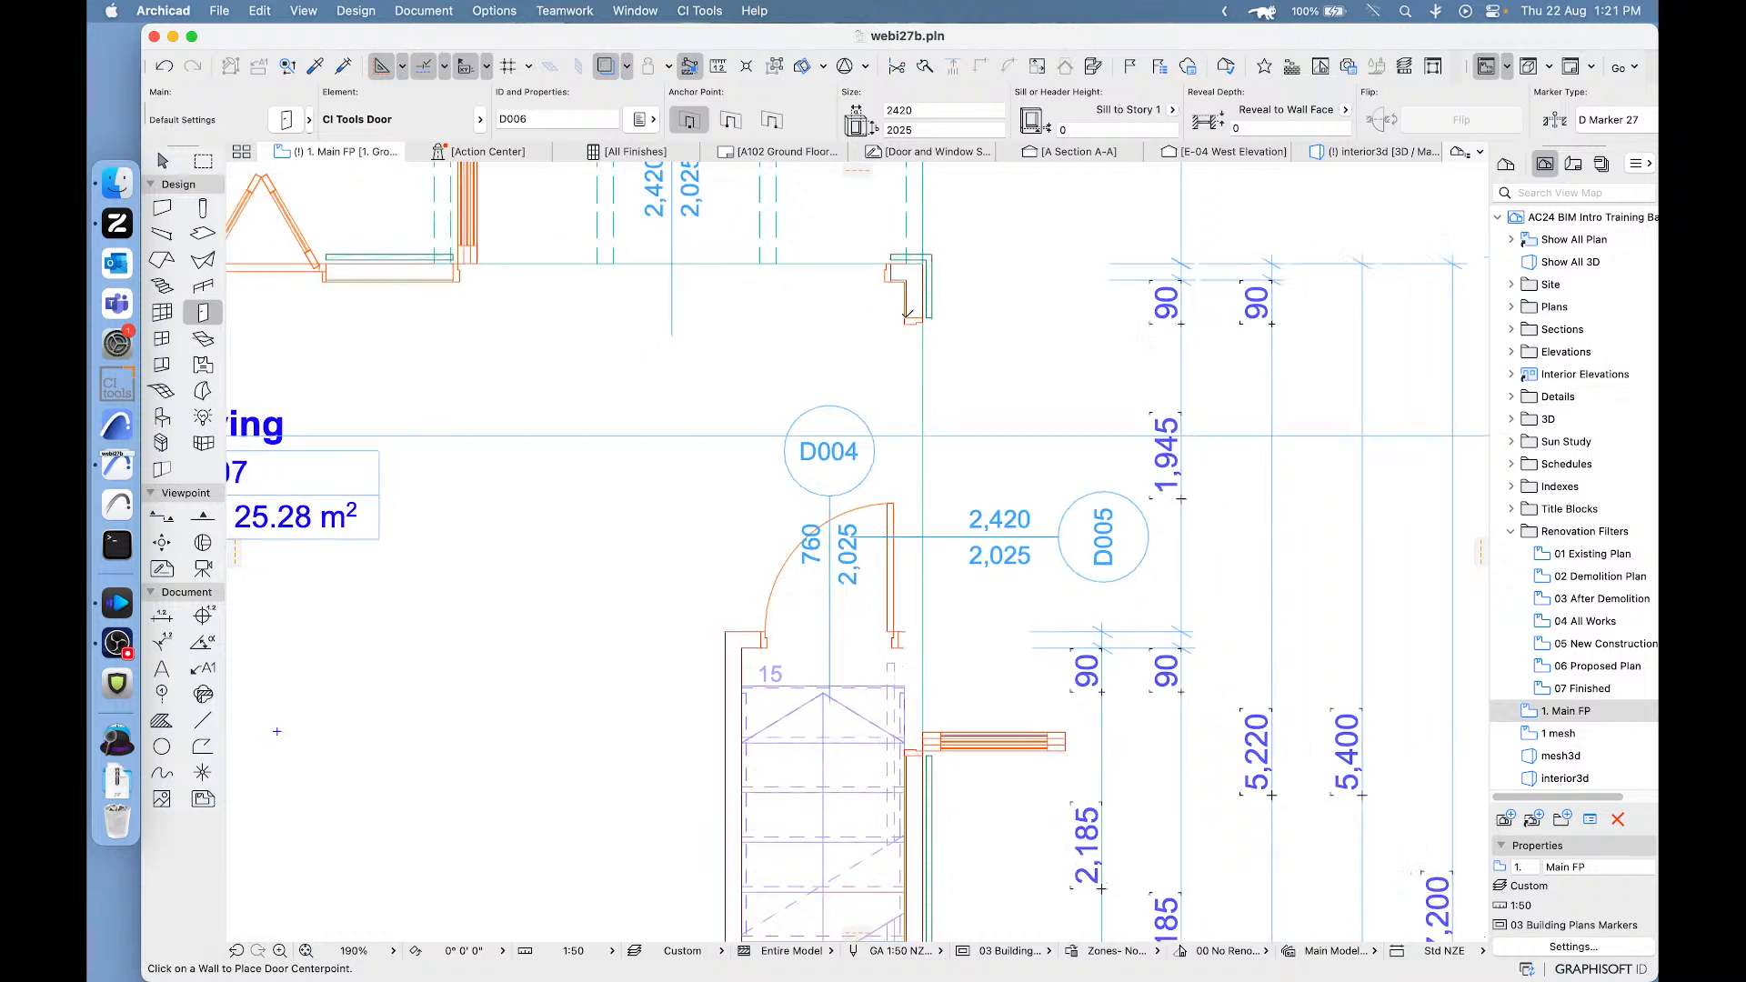
{"action": "scroll", "coordinate": [904, 318], "scroll_direction": "down", "scroll_amount": 2}
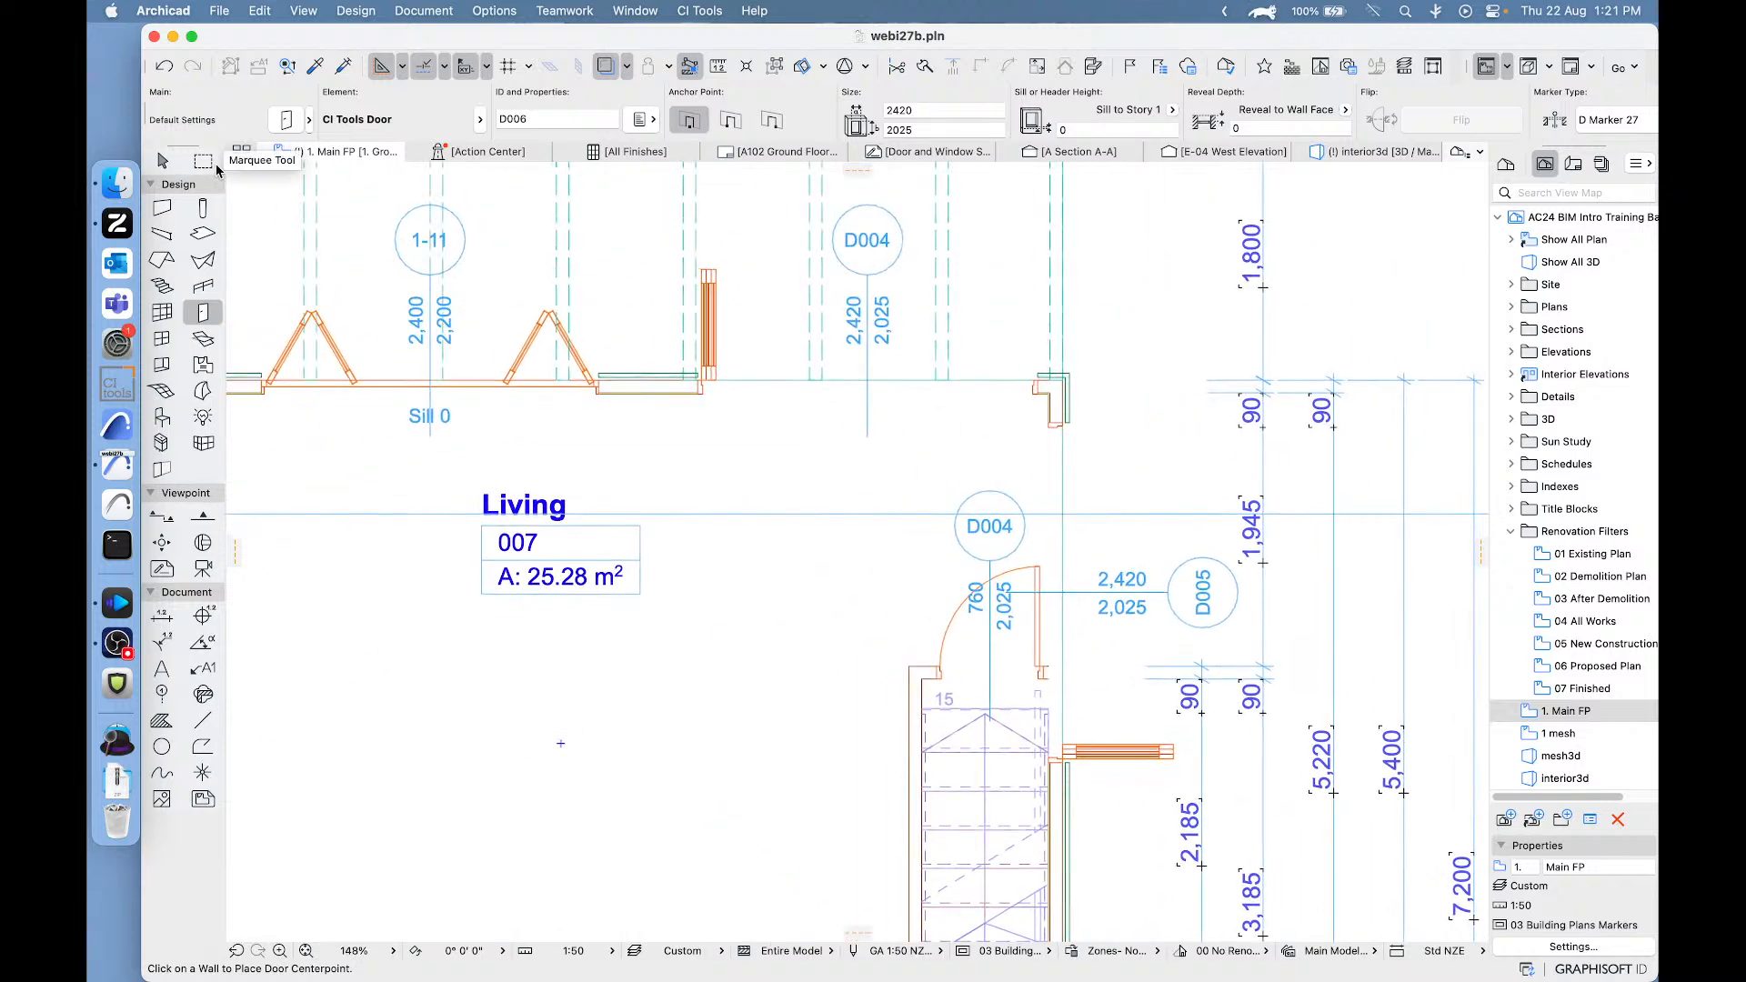
{"action": "left_click", "coordinate": [162, 161]}
{"action": "left_click", "coordinate": [207, 162]}
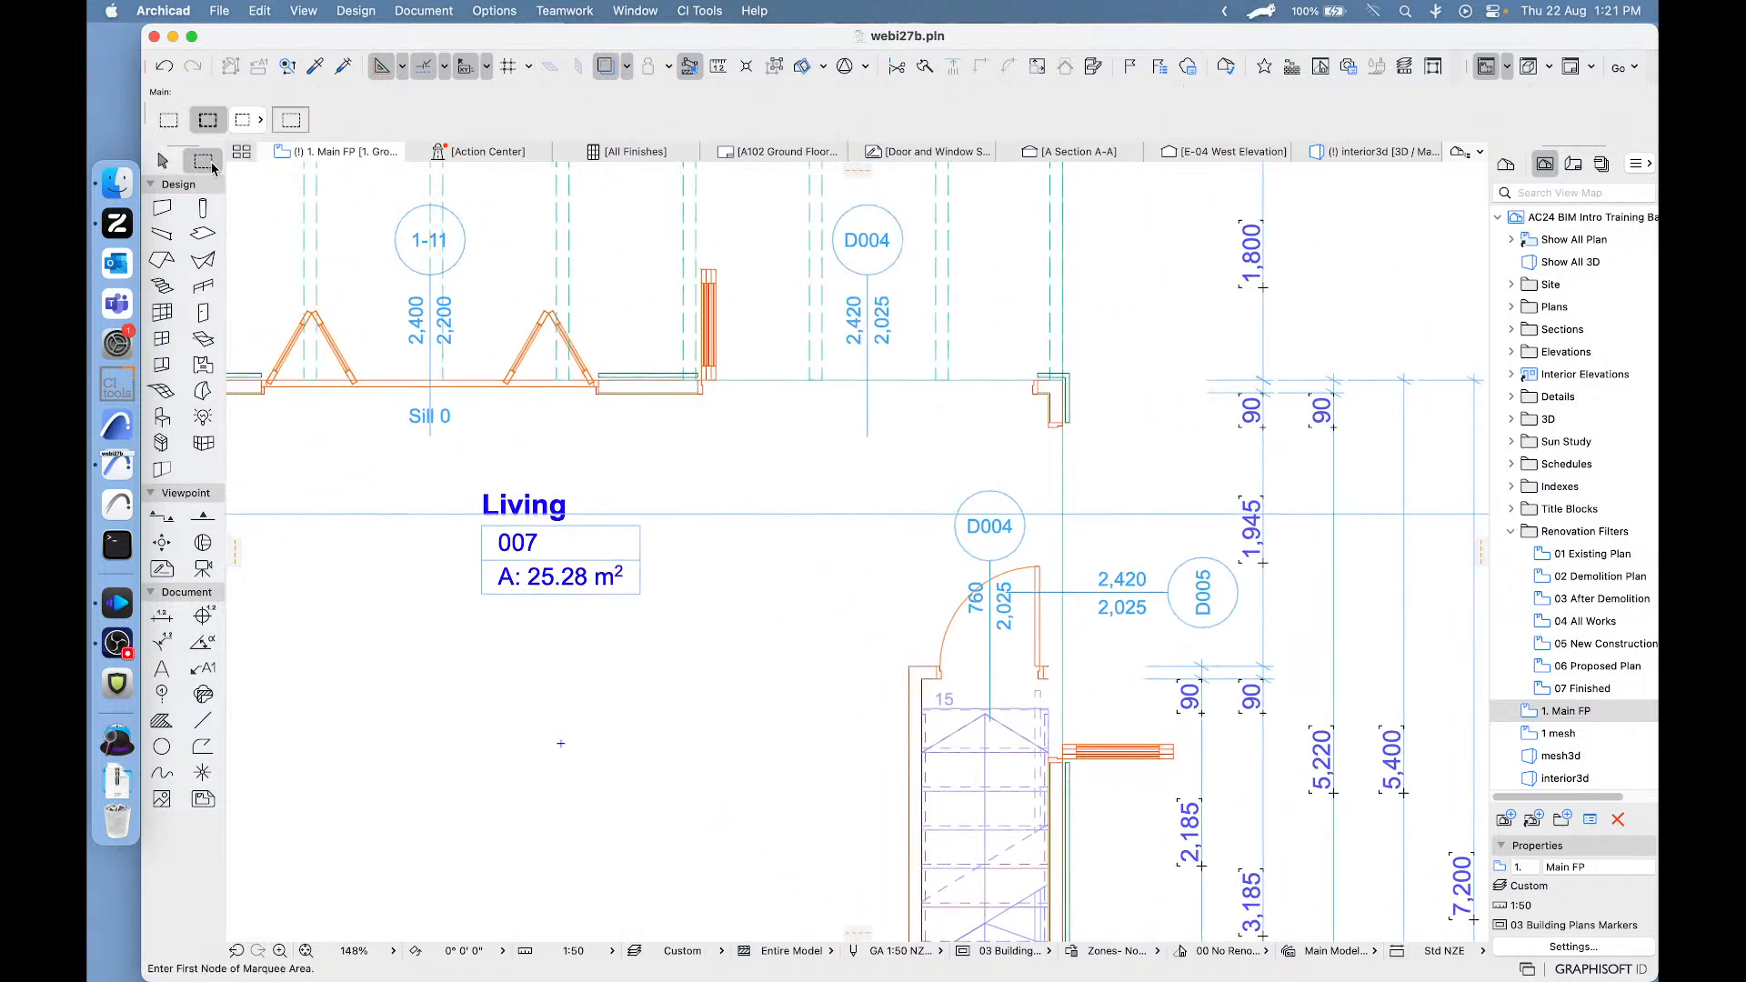
{"action": "left_click", "coordinate": [608, 209]}
{"action": "left_click", "coordinate": [1215, 800]}
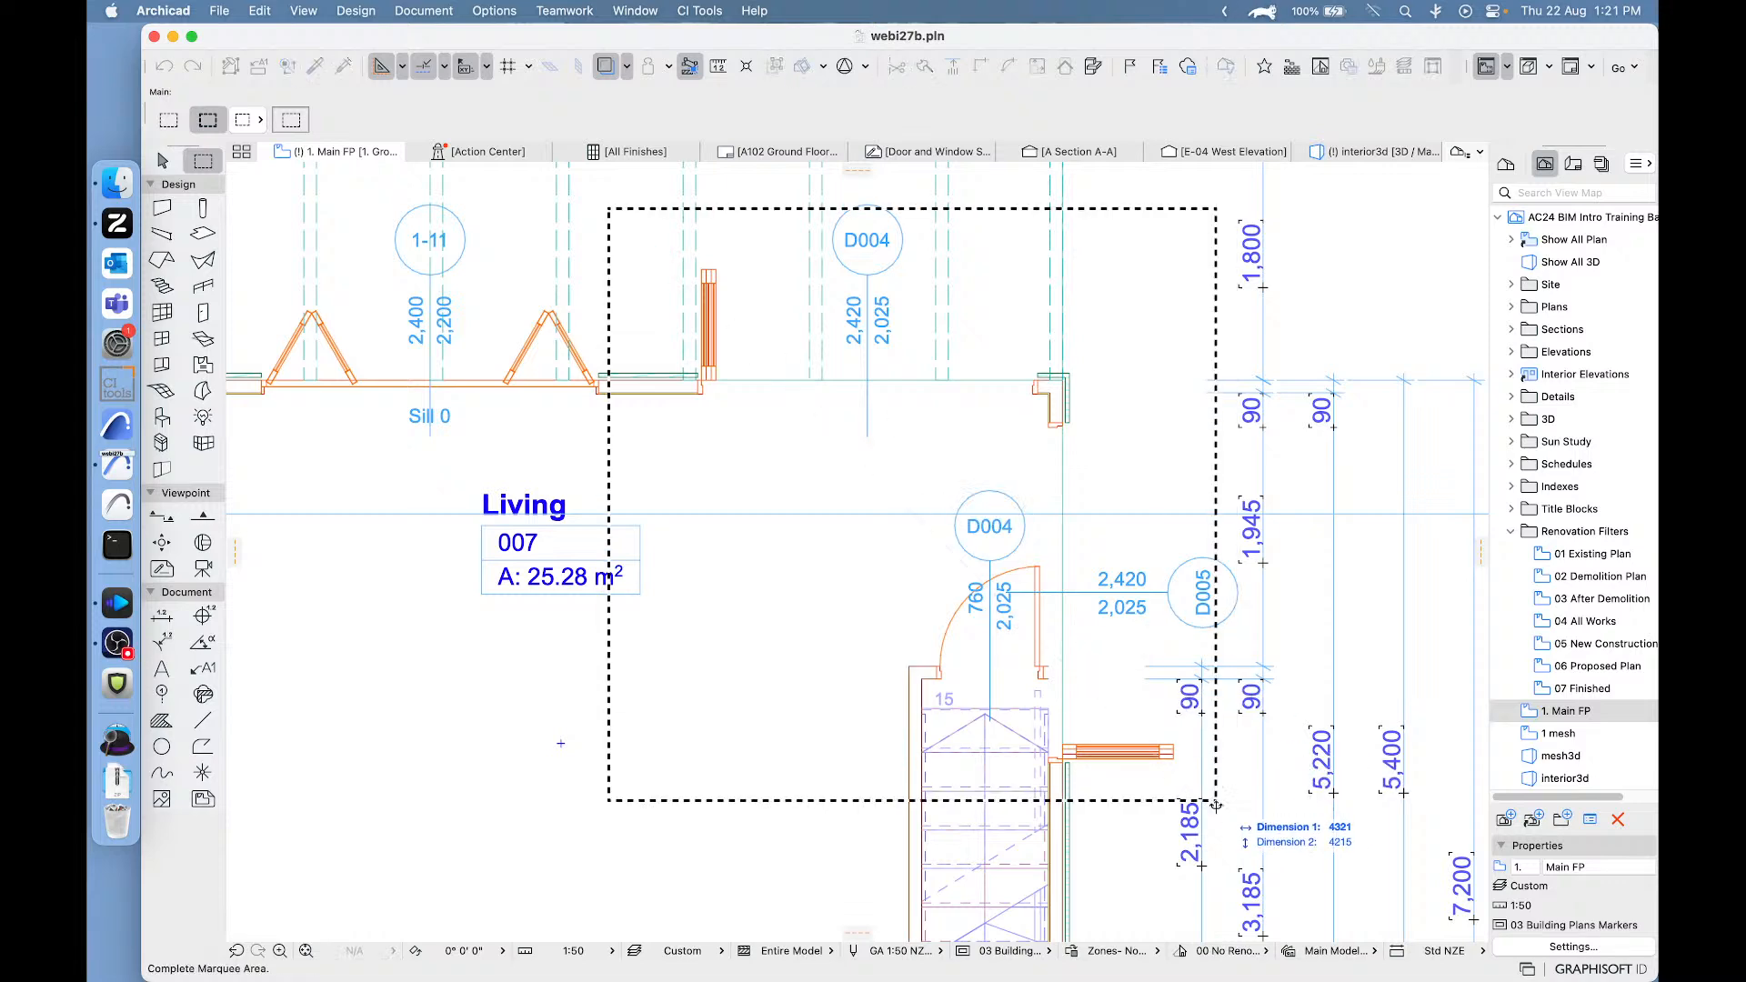
{"action": "right_click", "coordinate": [1308, 290]}
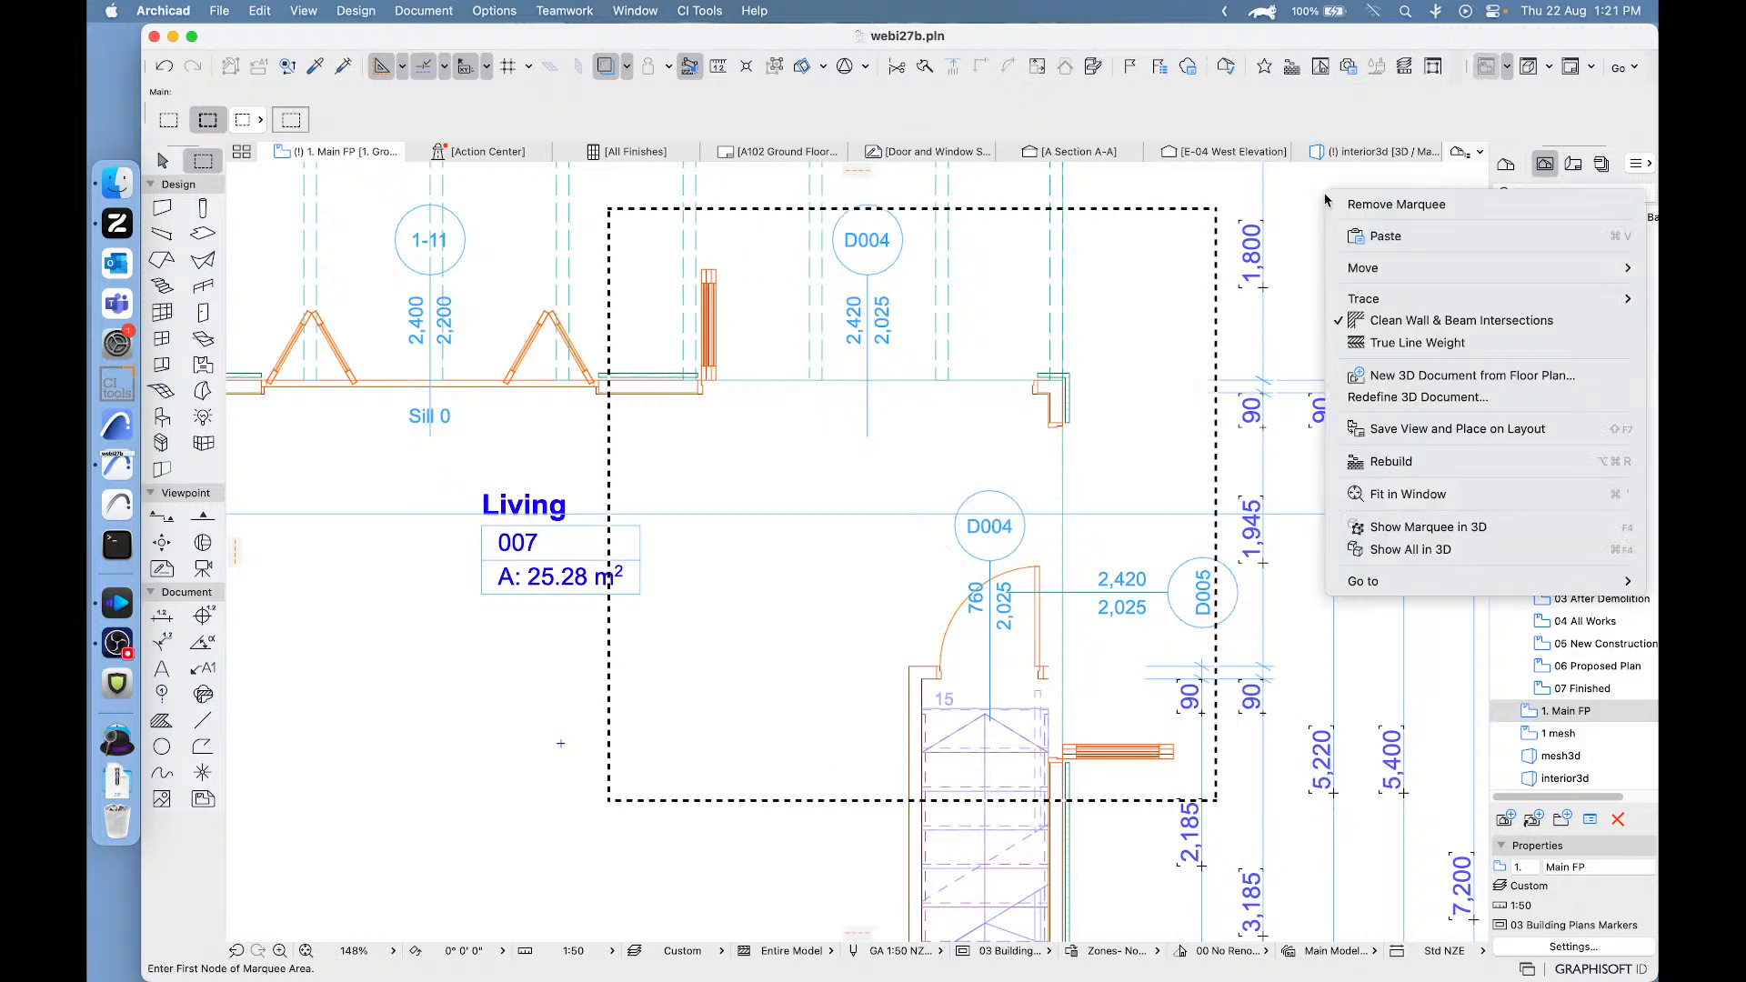
{"action": "left_click", "coordinate": [1419, 517]}
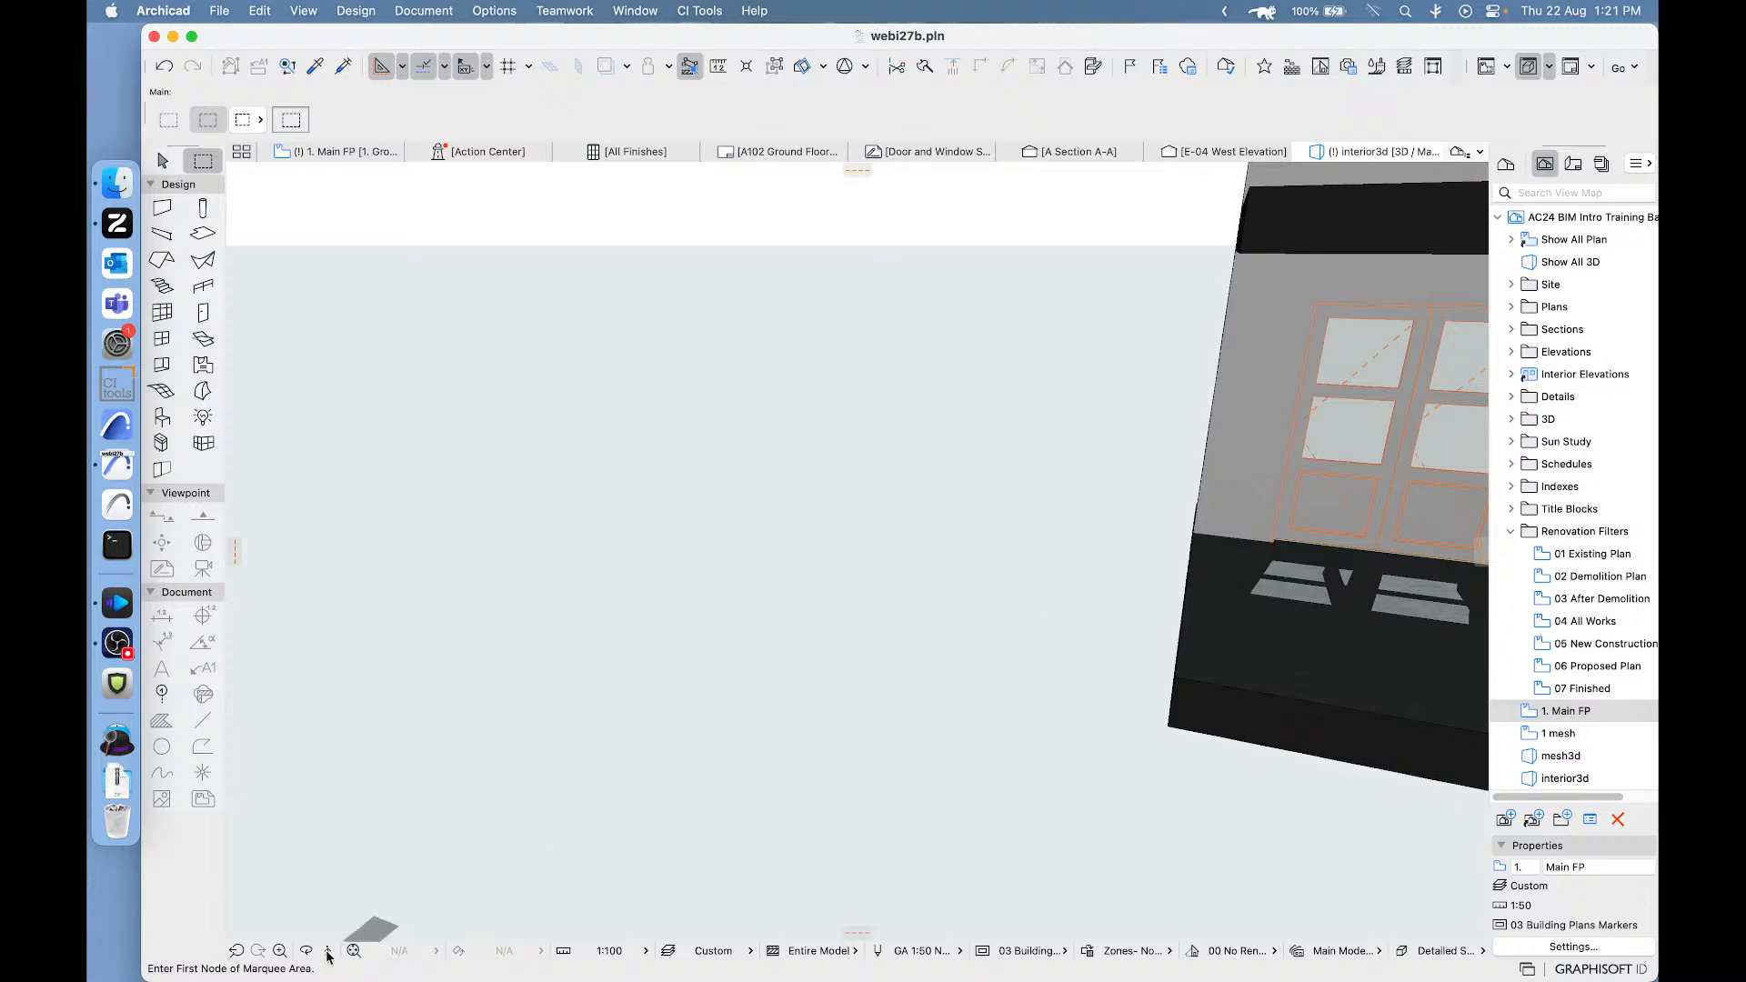
- Fit the 3D model in the window and examine the two bi-fold doors at the exterior corner up close
{"action": "left_click", "coordinate": [355, 950]}
{"action": "middle_click_drag", "start_coordinate": [913, 693], "coordinate": [612, 655], "text": "shift"}
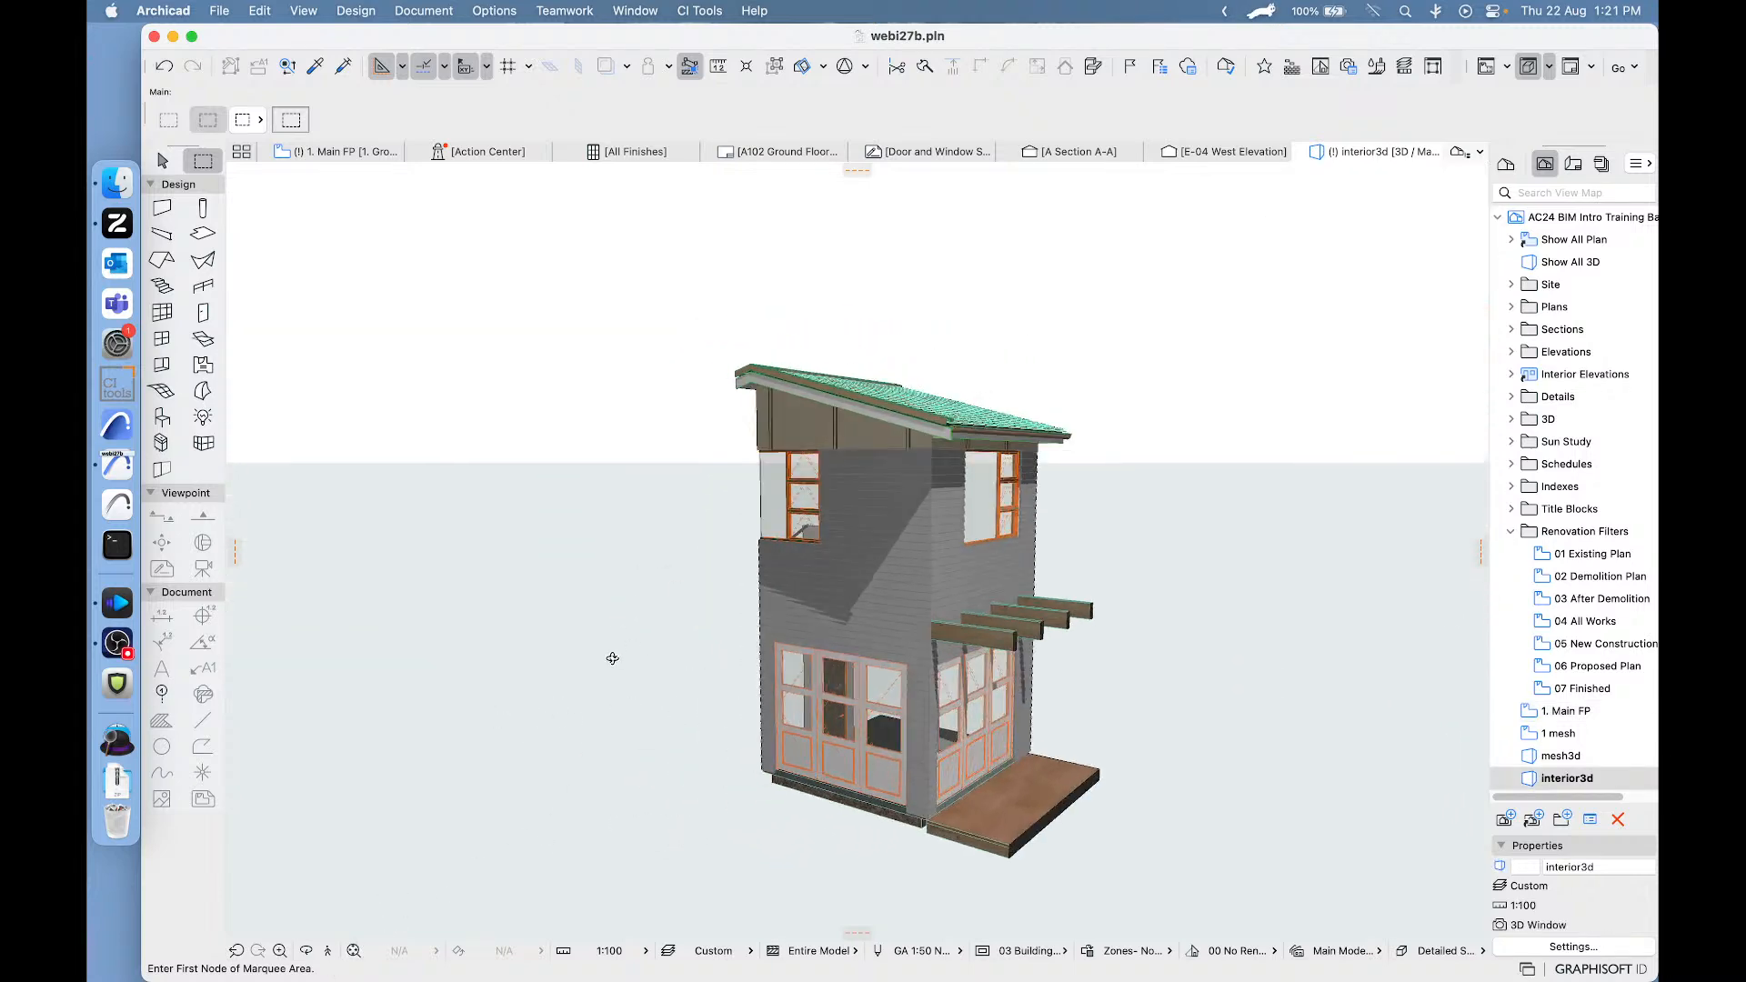
{"action": "scroll", "coordinate": [969, 759], "scroll_direction": "up", "scroll_amount": 10}
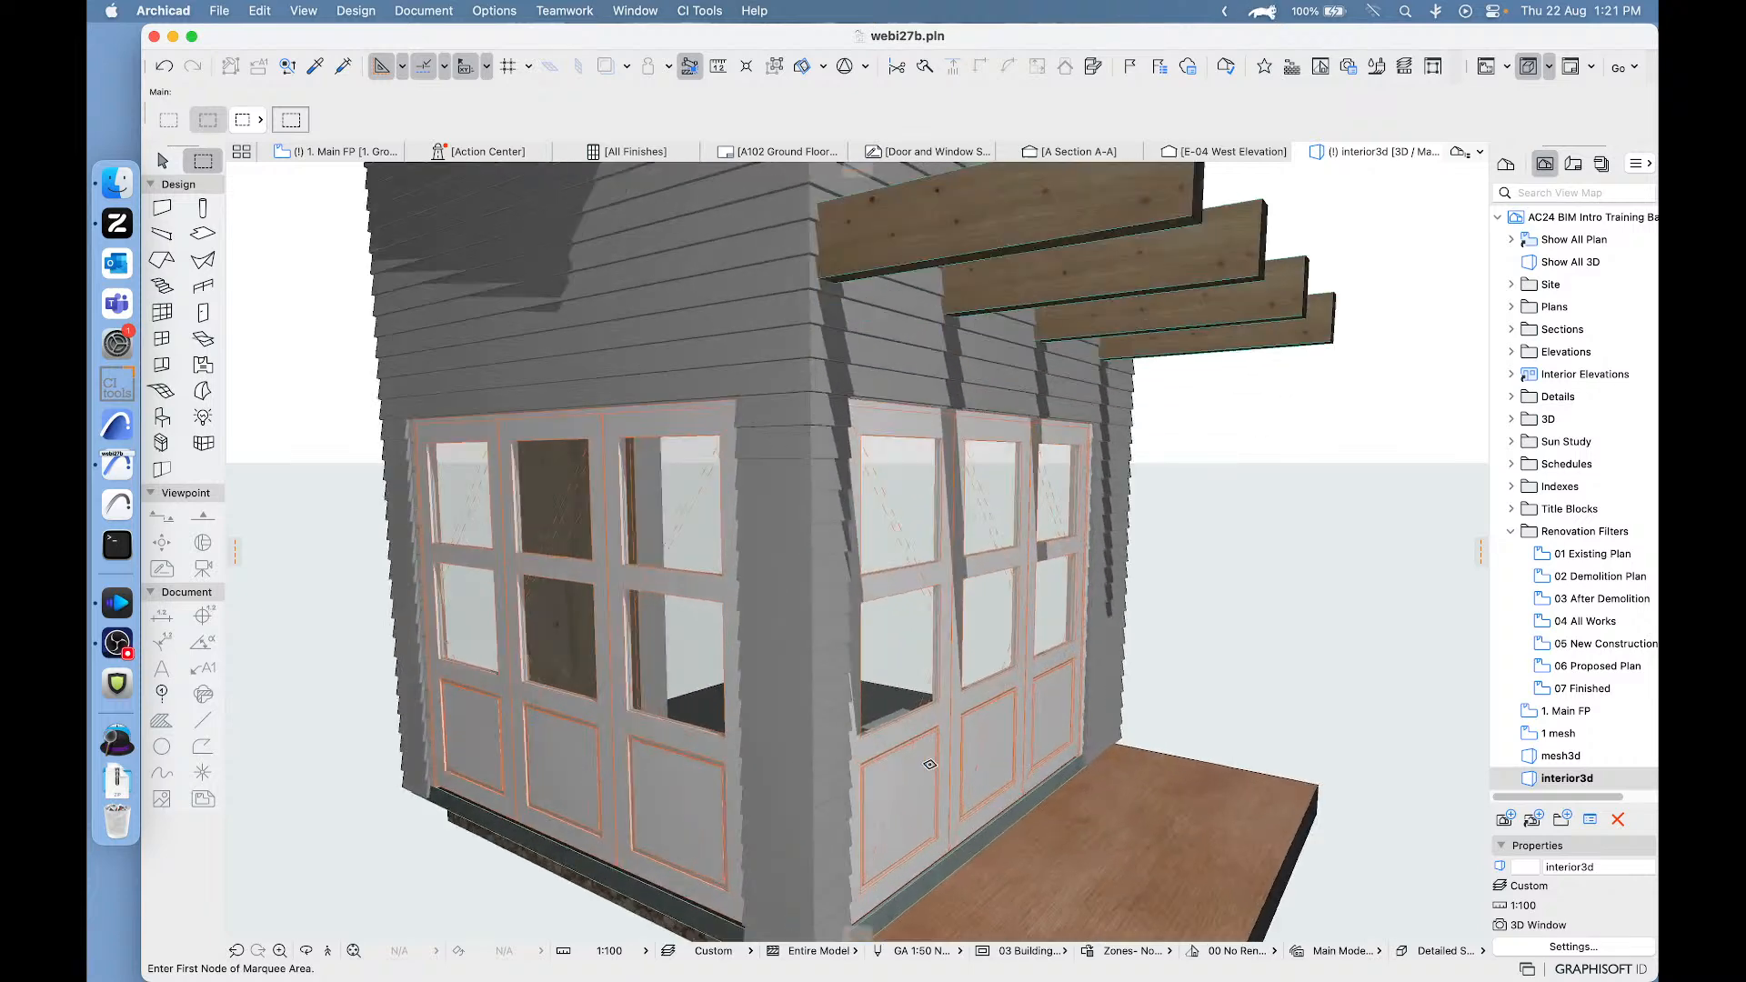
{"action": "middle_click_drag", "start_coordinate": [946, 723], "coordinate": [976, 655]}
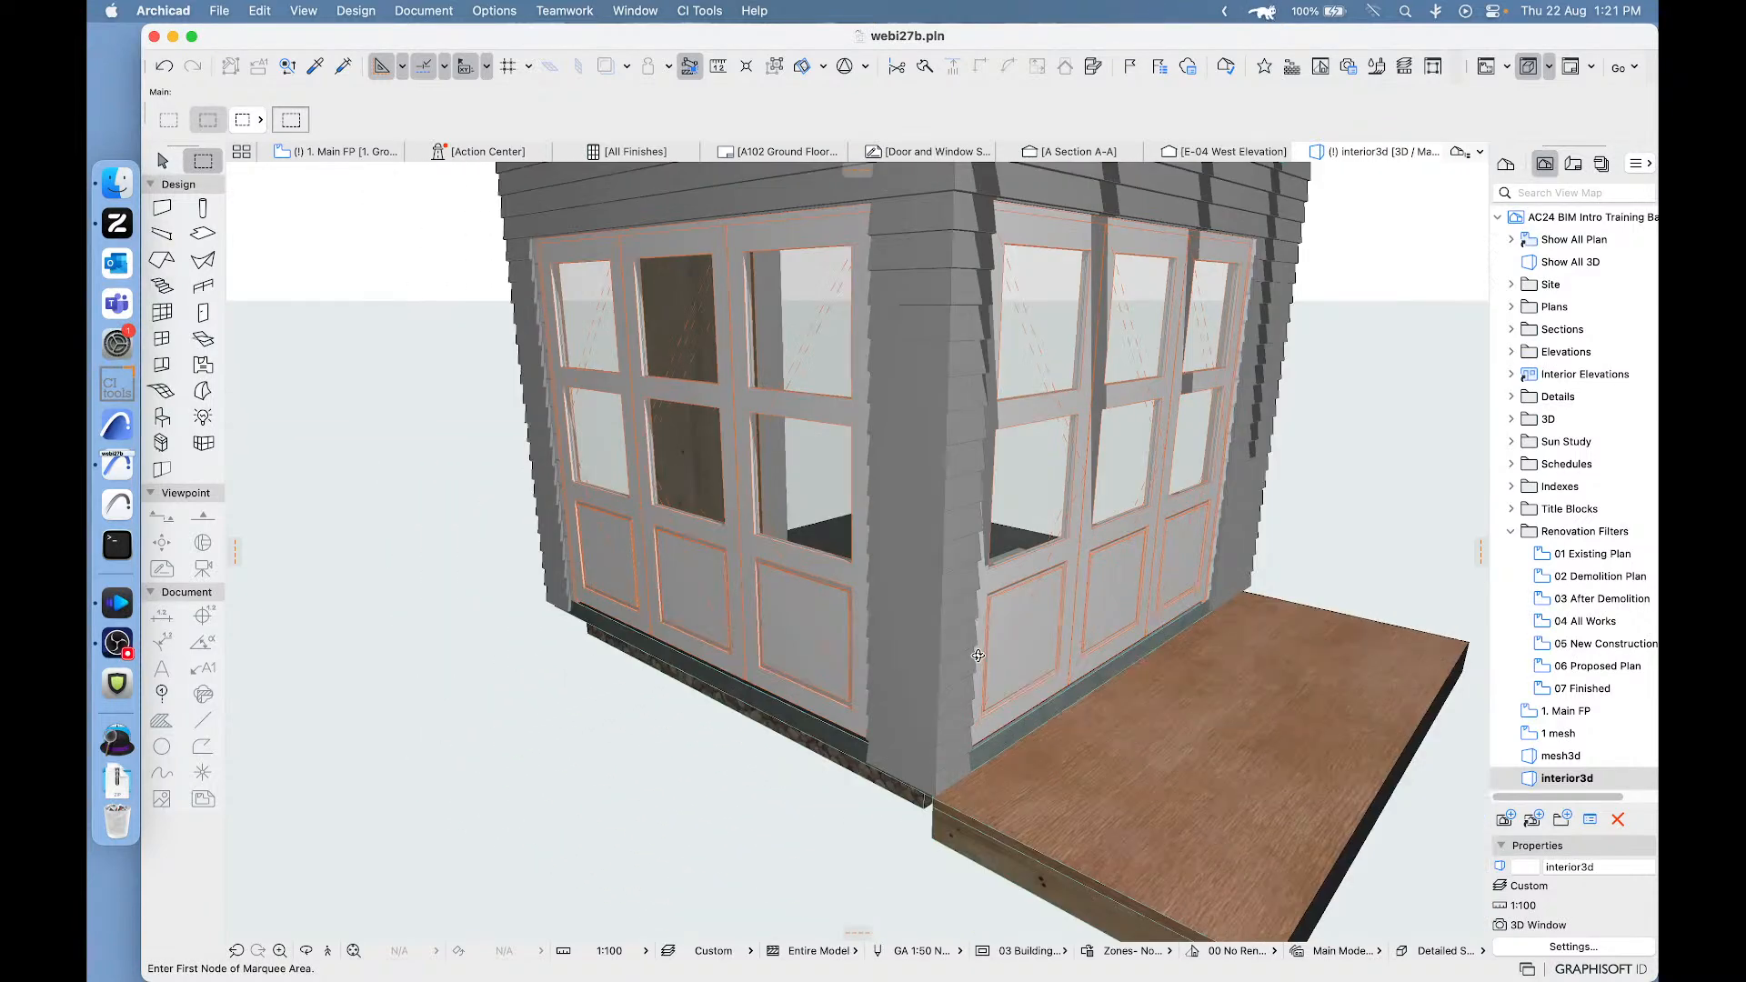
{"action": "middle_click_drag", "start_coordinate": [1048, 545], "coordinate": [973, 573]}
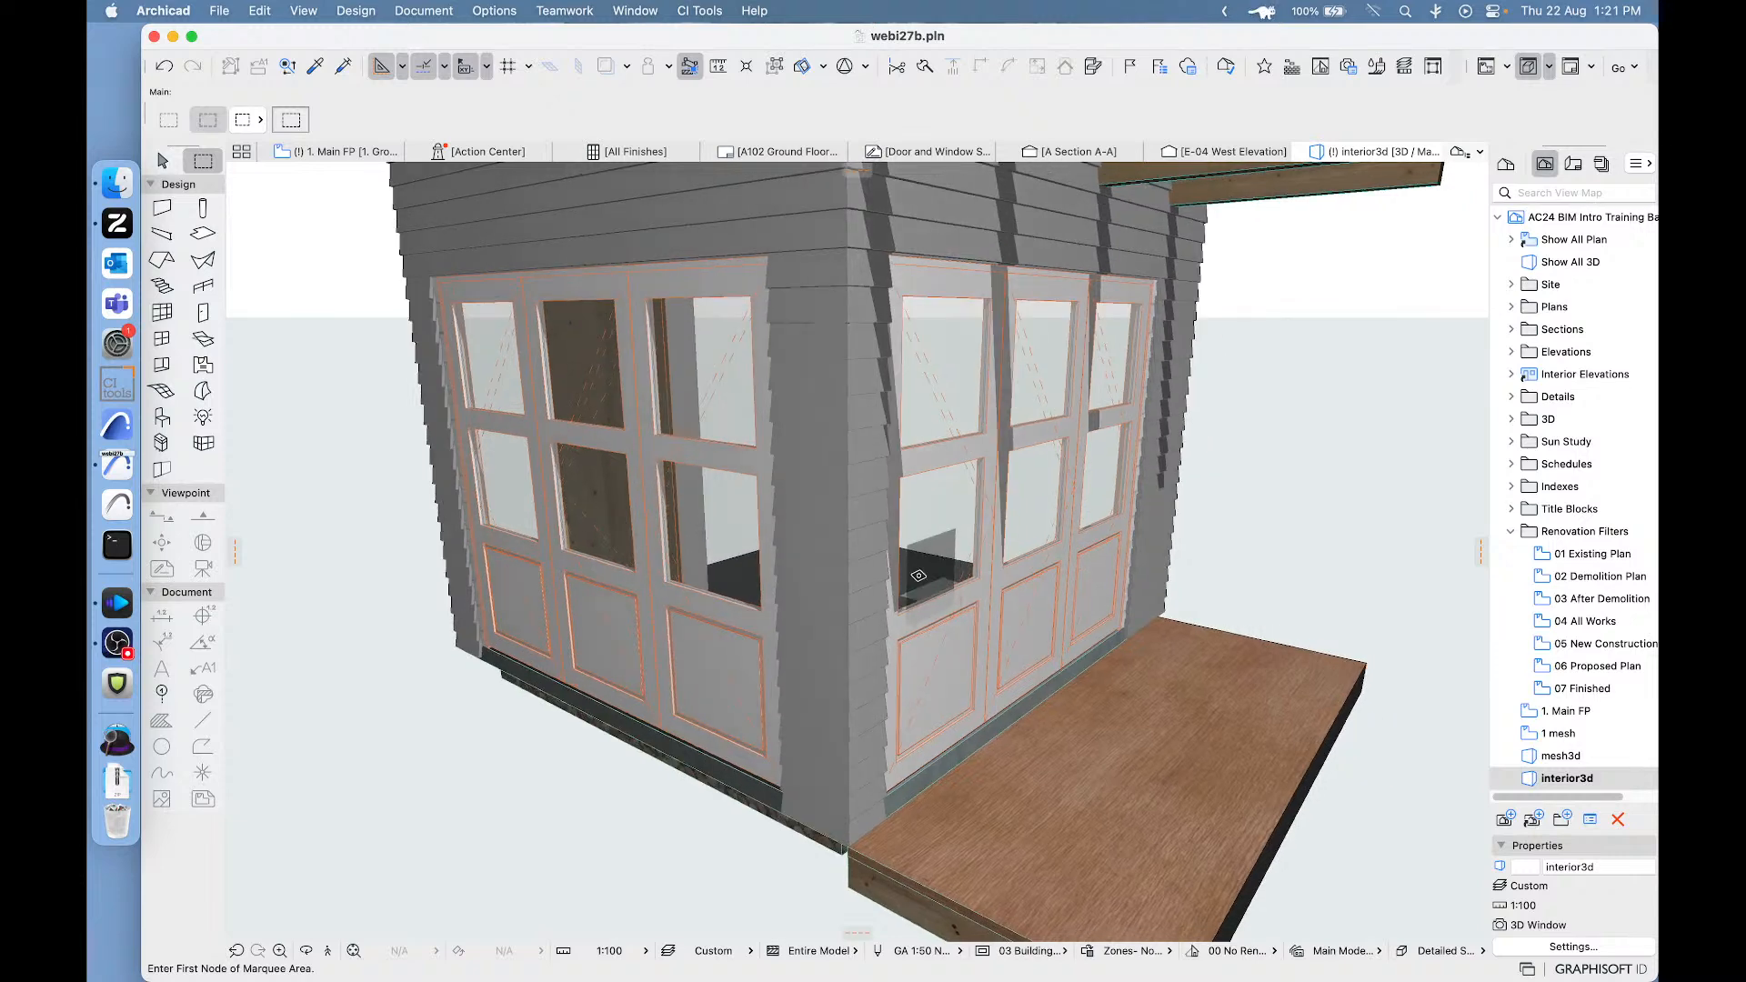
- On the floor plan, move the bi-fold door in the Living room's upper wall 210 mm toward the corner and 35 mm back
{"action": "left_click", "coordinate": [160, 158]}
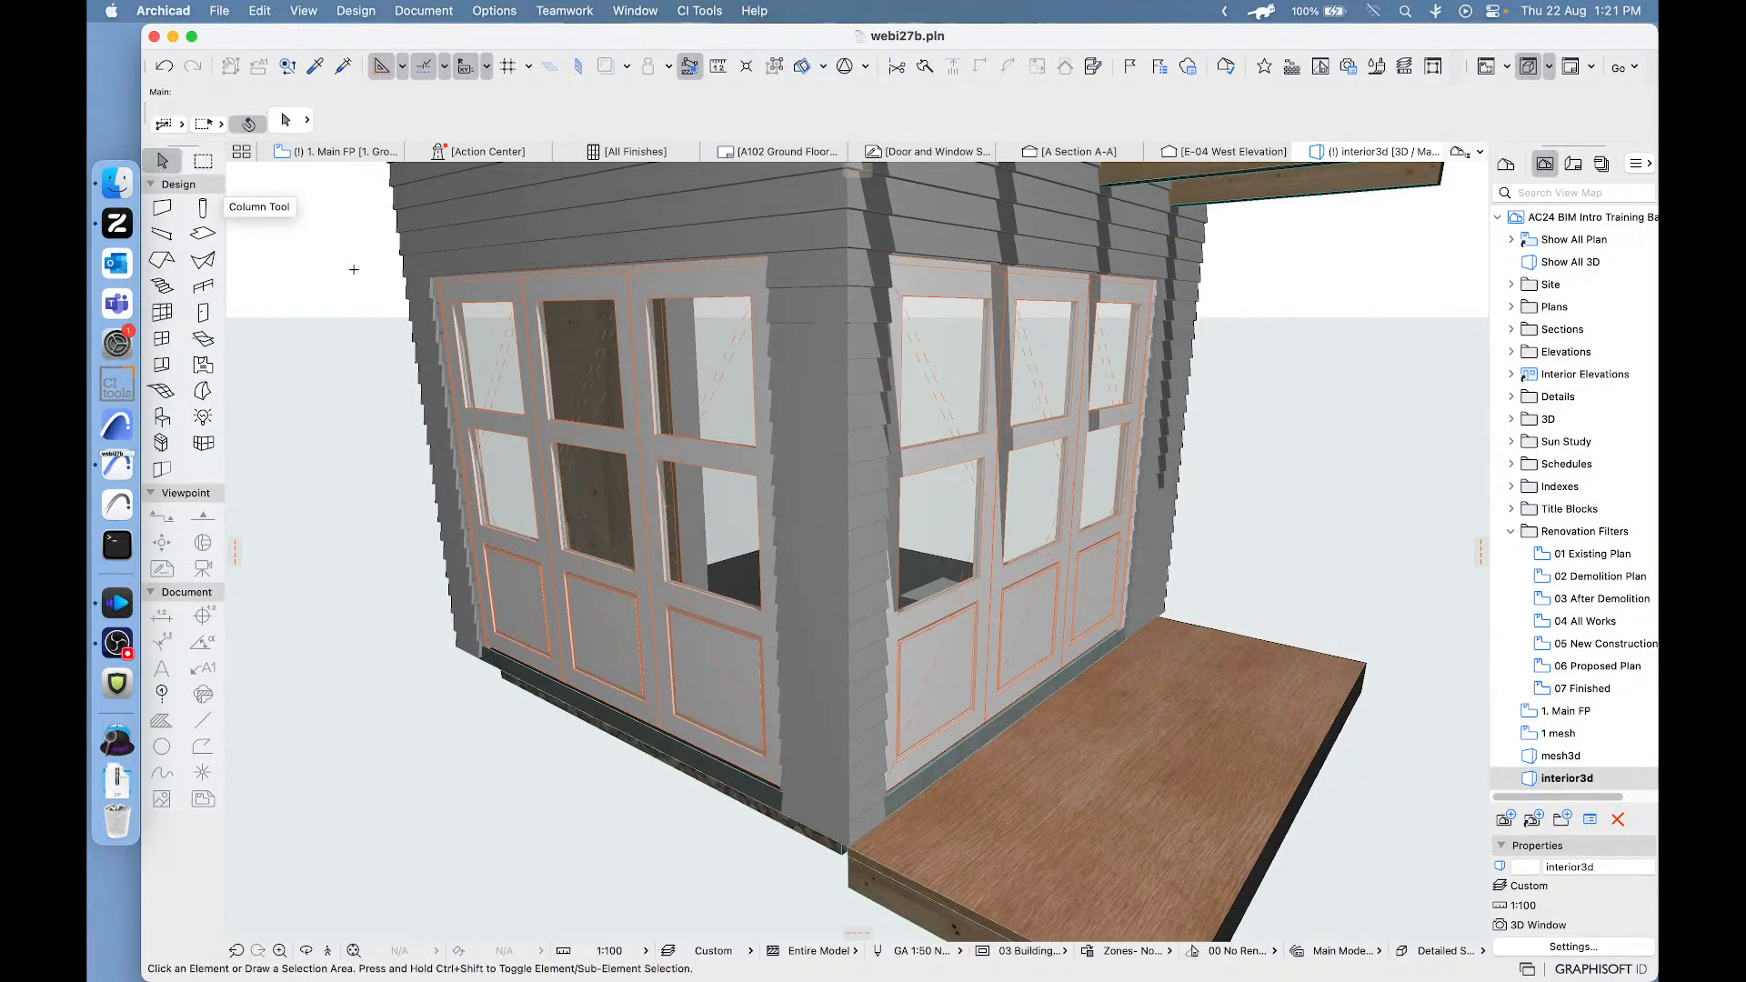
{"action": "left_click", "coordinate": [332, 152]}
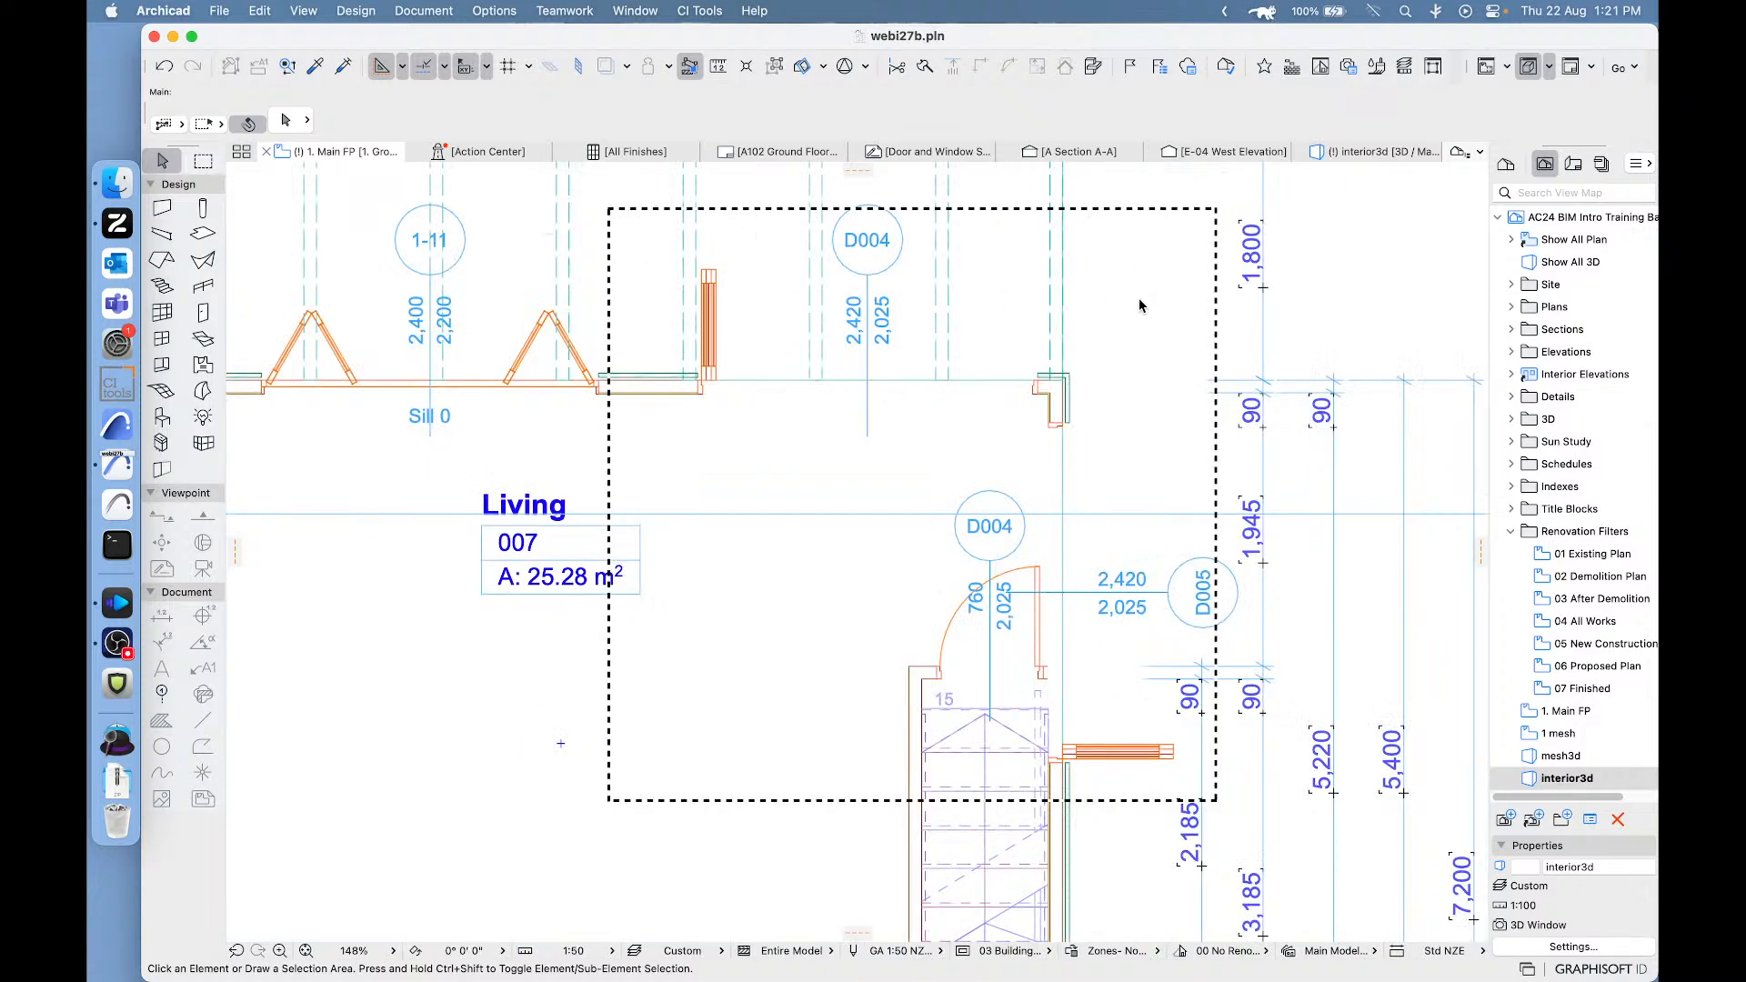
{"action": "scroll", "coordinate": [1028, 434], "scroll_direction": "up", "scroll_amount": 2}
{"action": "scroll", "coordinate": [1025, 431], "scroll_direction": "up", "scroll_amount": 1}
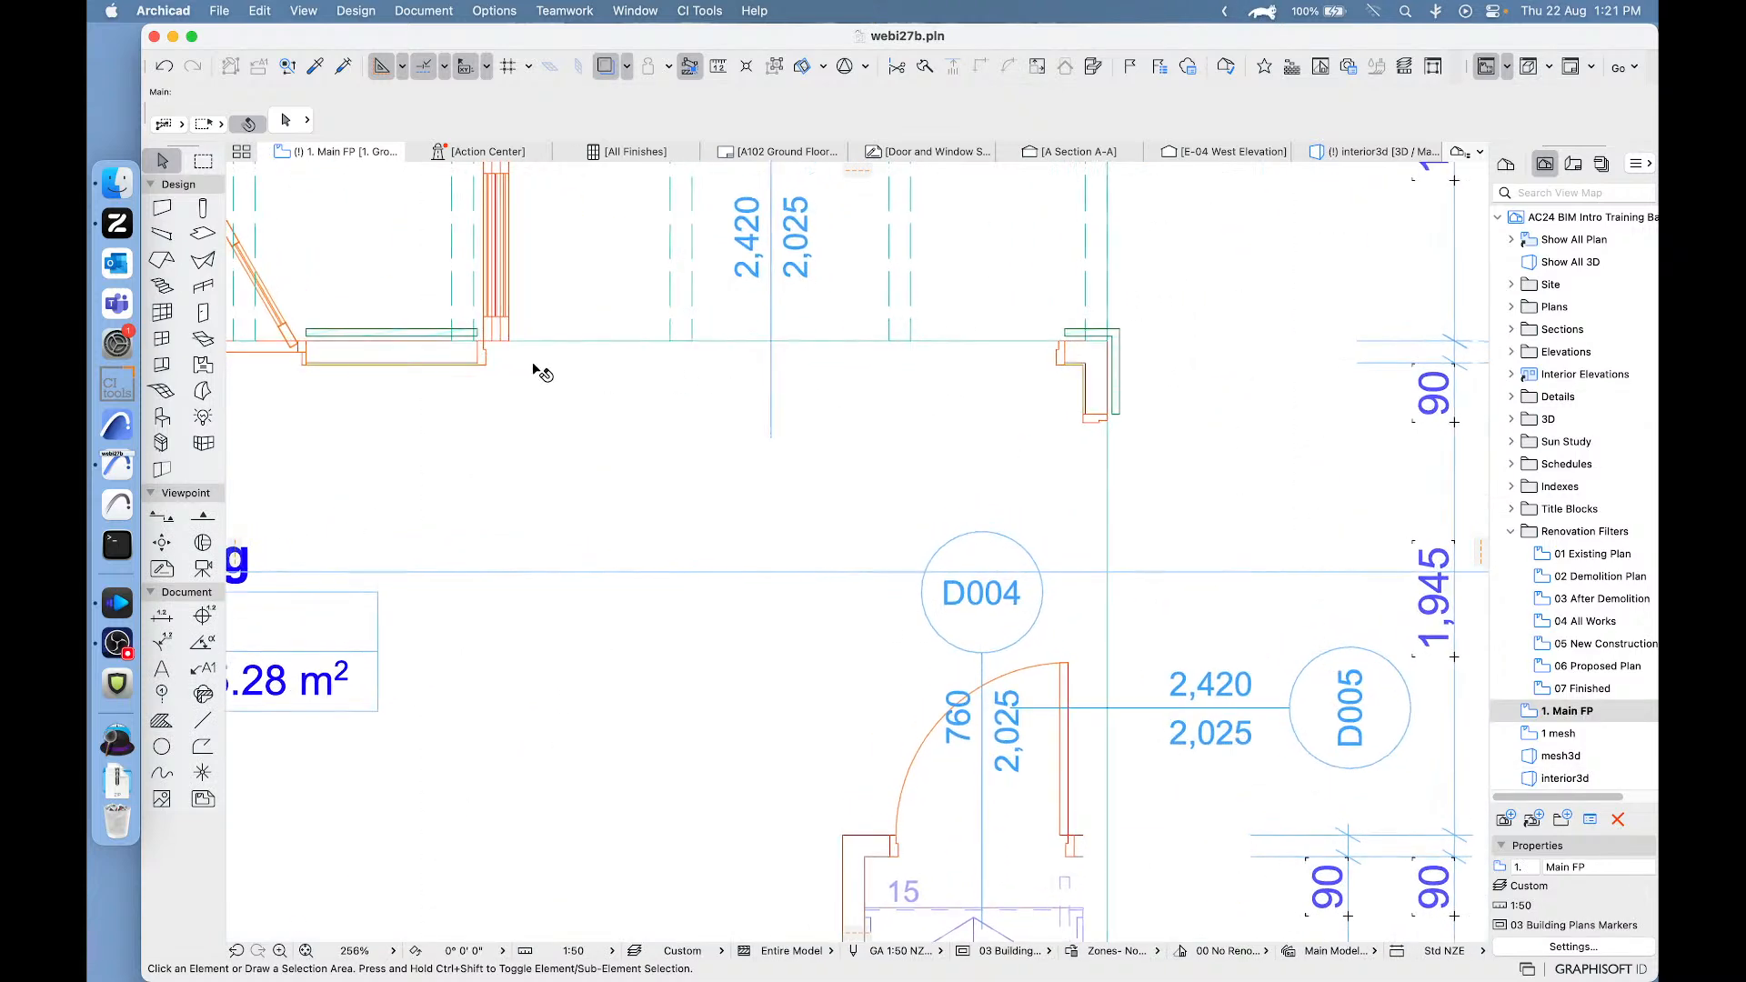
{"action": "left_click", "coordinate": [486, 337]}
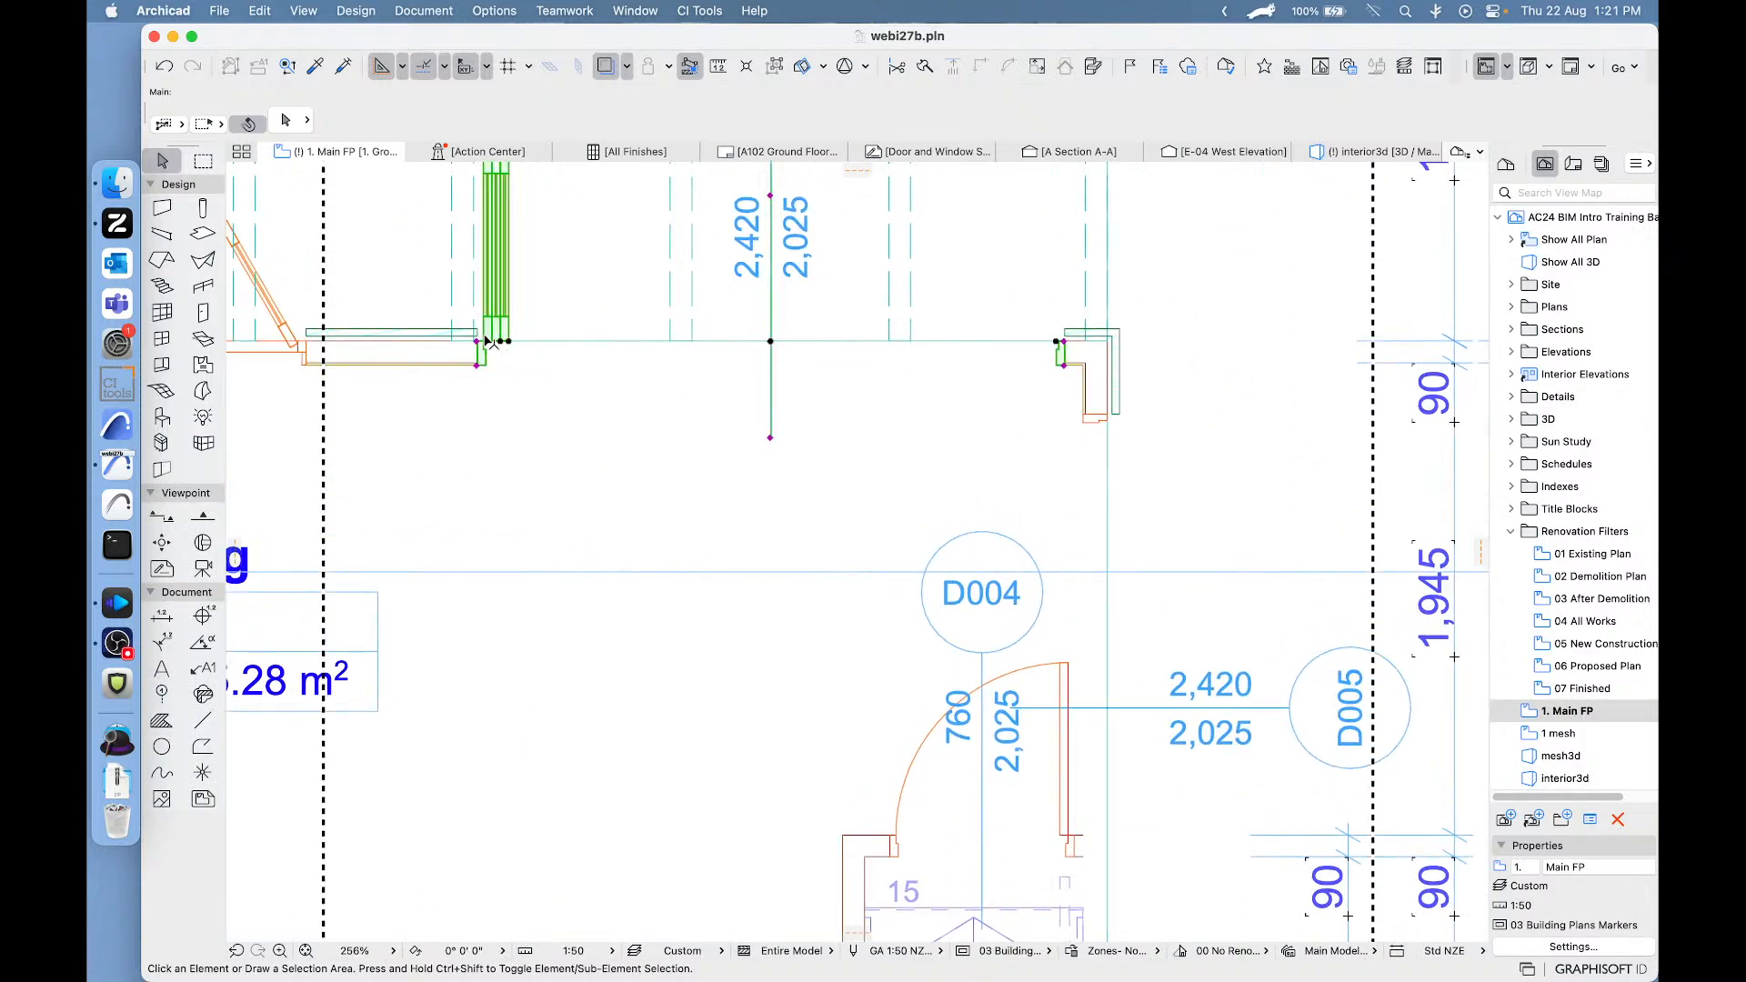
{"action": "left_click", "coordinate": [1057, 342]}
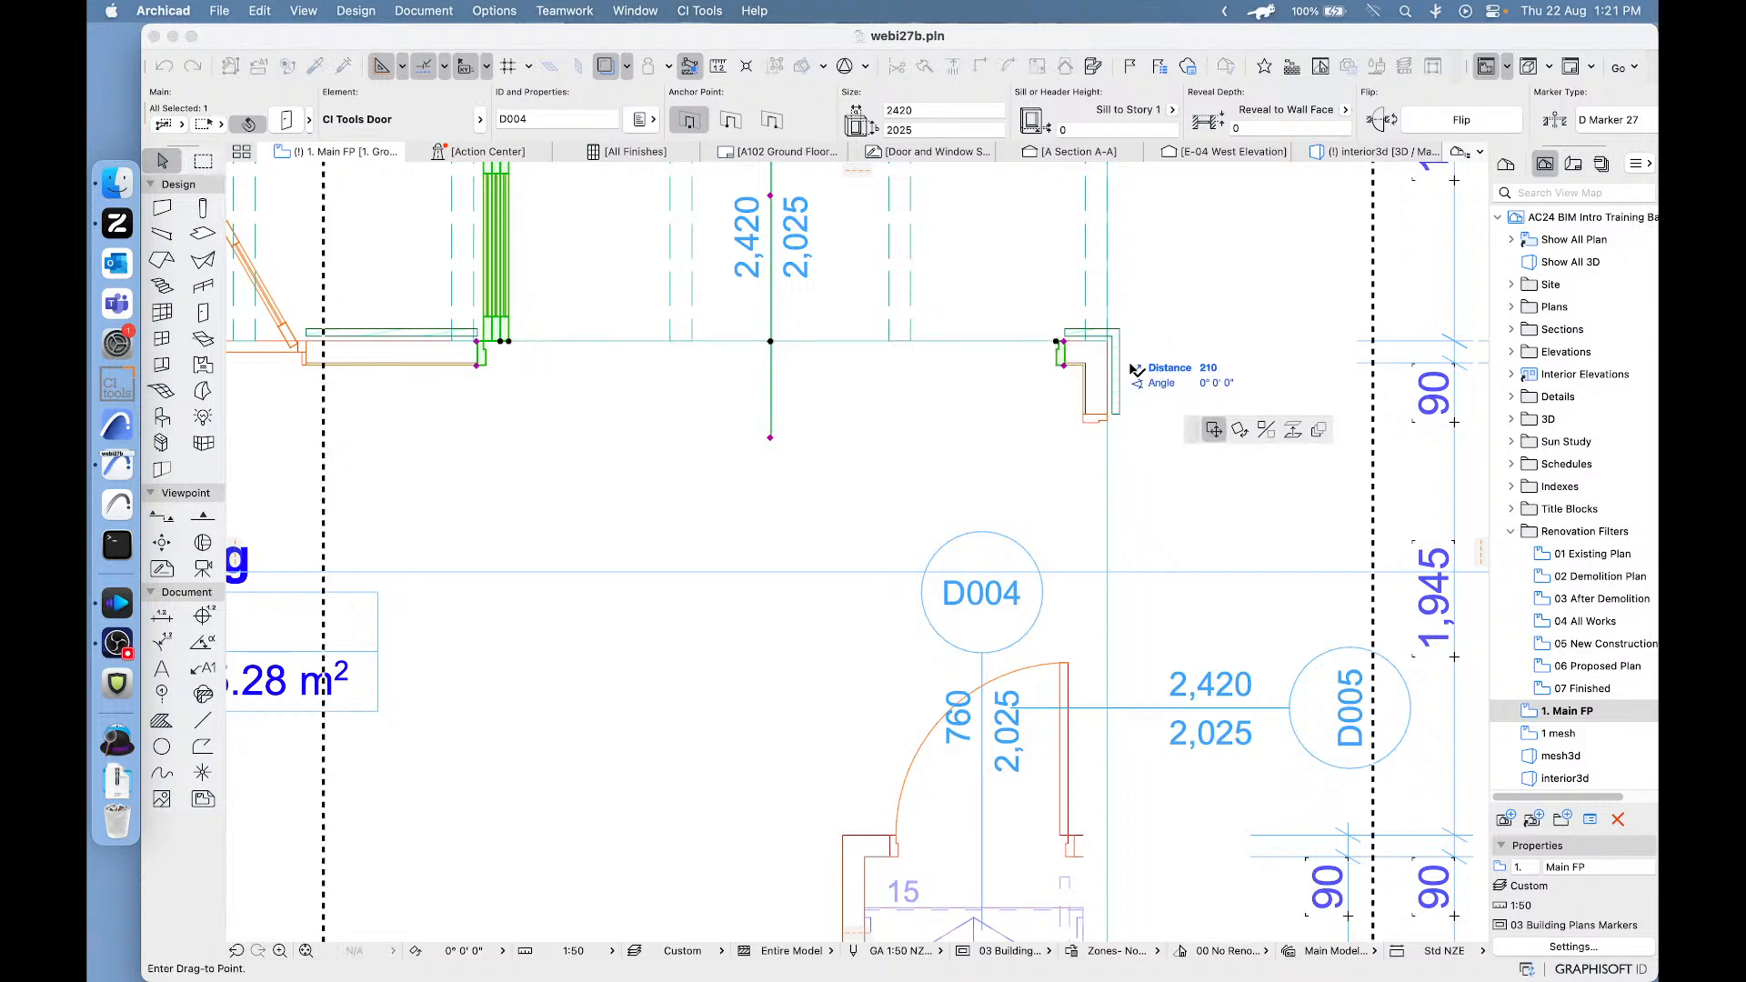
{"action": "left_click", "coordinate": [1128, 367]}
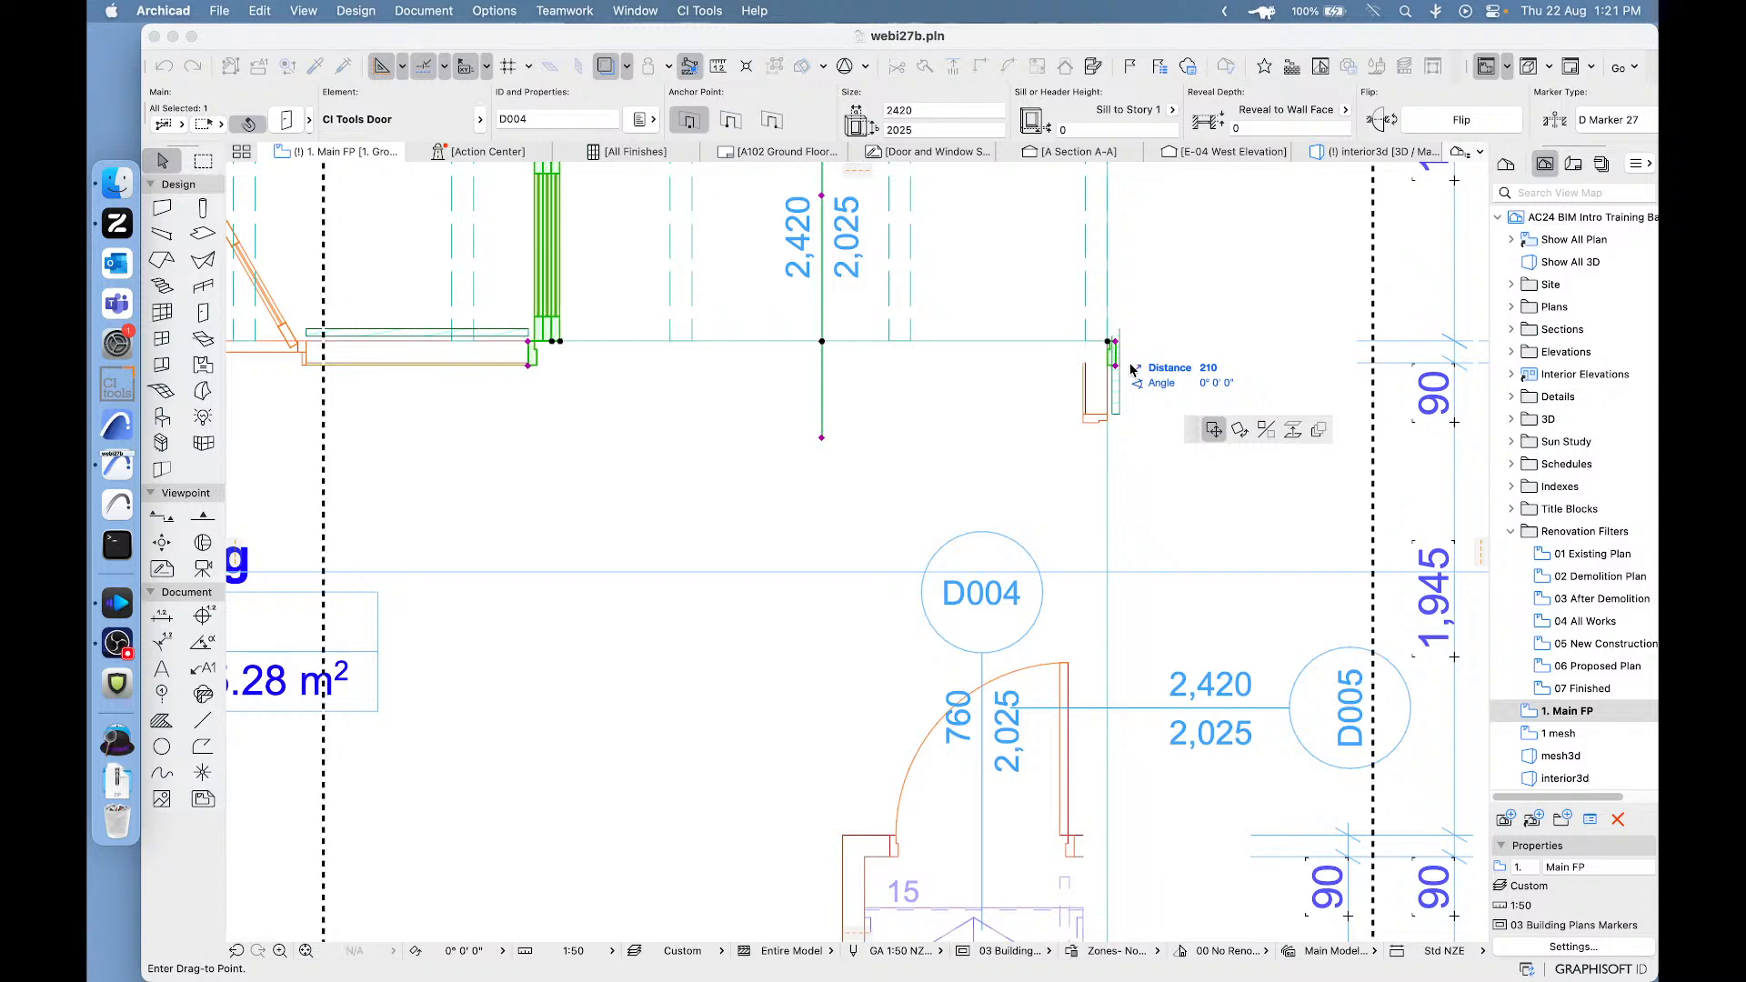
{"action": "scroll", "coordinate": [1125, 359], "scroll_direction": "up", "scroll_amount": 5}
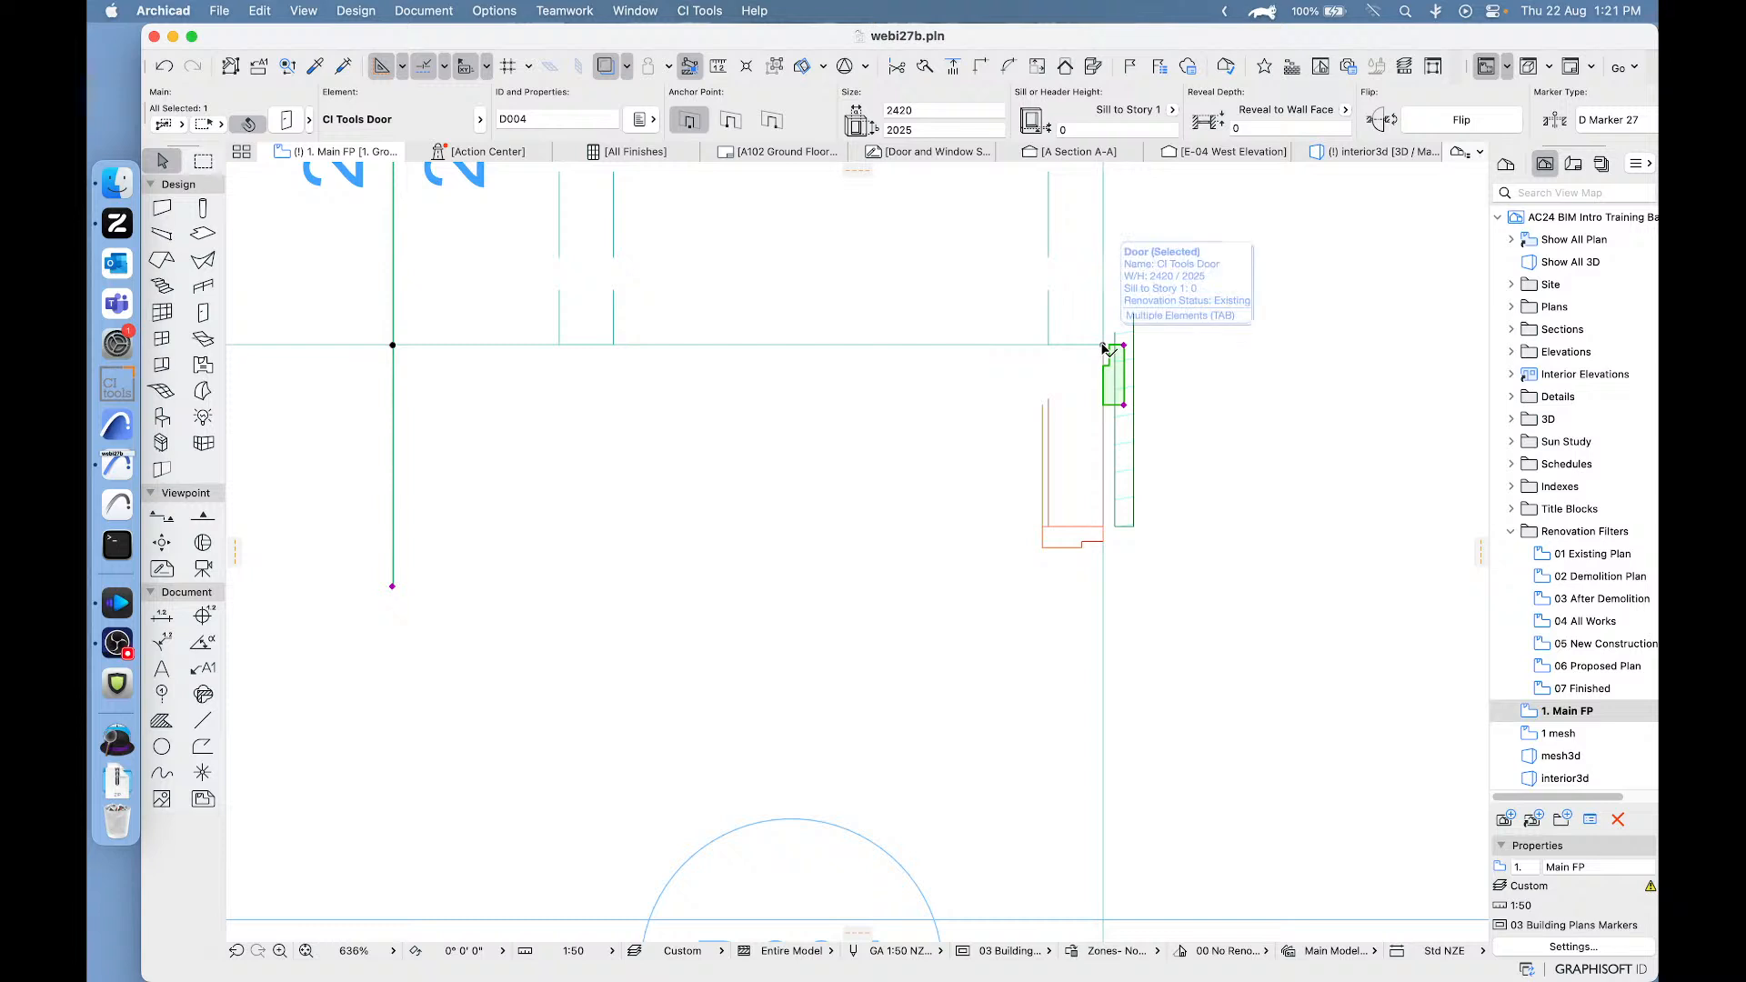
{"action": "left_click", "coordinate": [1103, 347]}
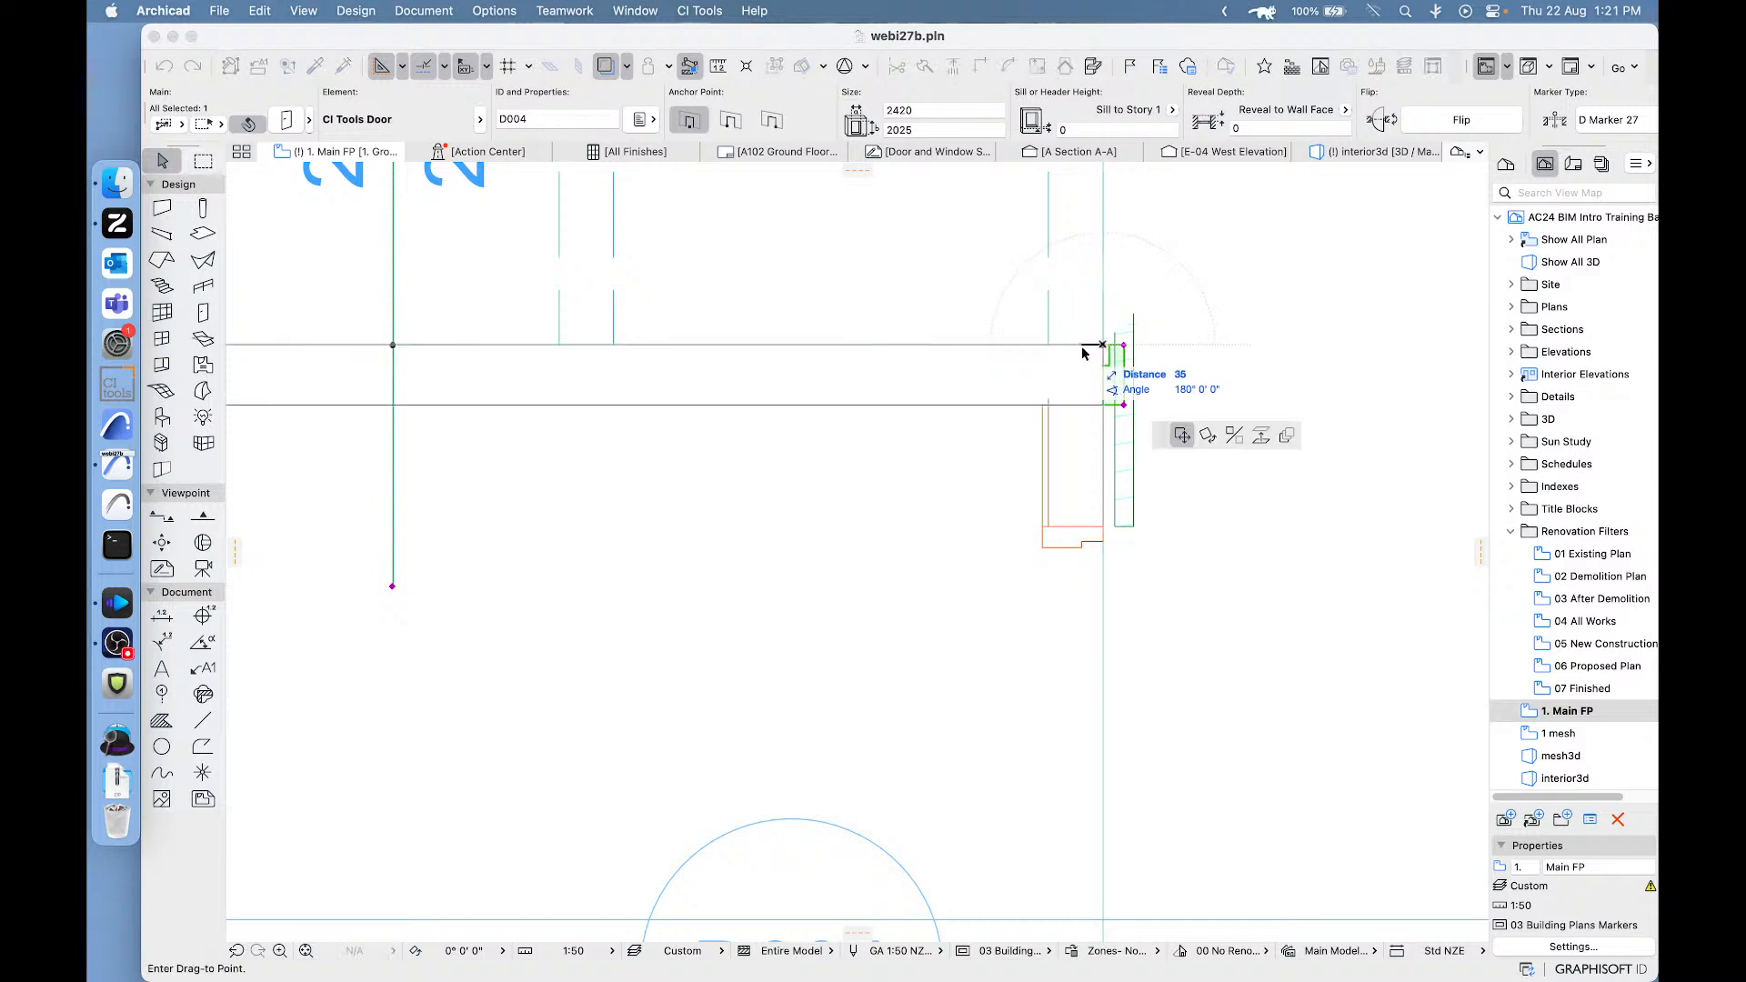
{"action": "left_click", "coordinate": [1144, 438]}
{"action": "scroll", "coordinate": [1124, 478], "scroll_direction": "down", "scroll_amount": 4}
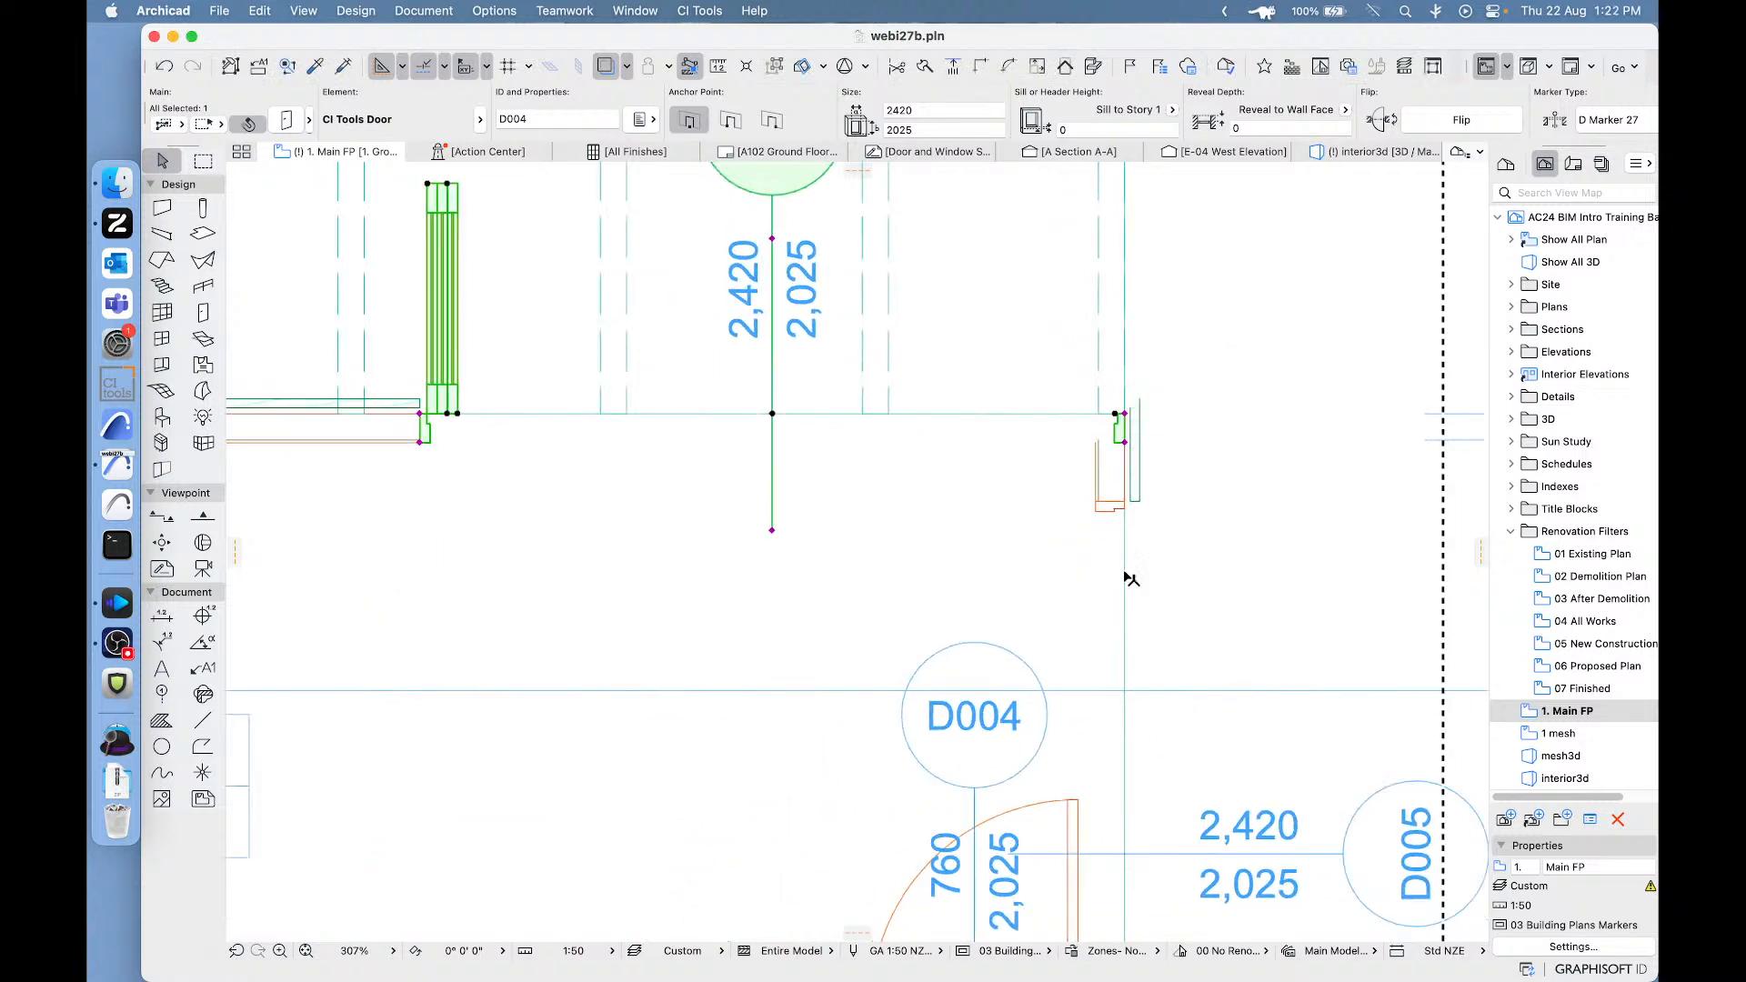
- Move the bi-fold door in the adjoining side wall up to the corner against the other door's frame, and clear the selection
{"action": "left_click", "coordinate": [1107, 505]}
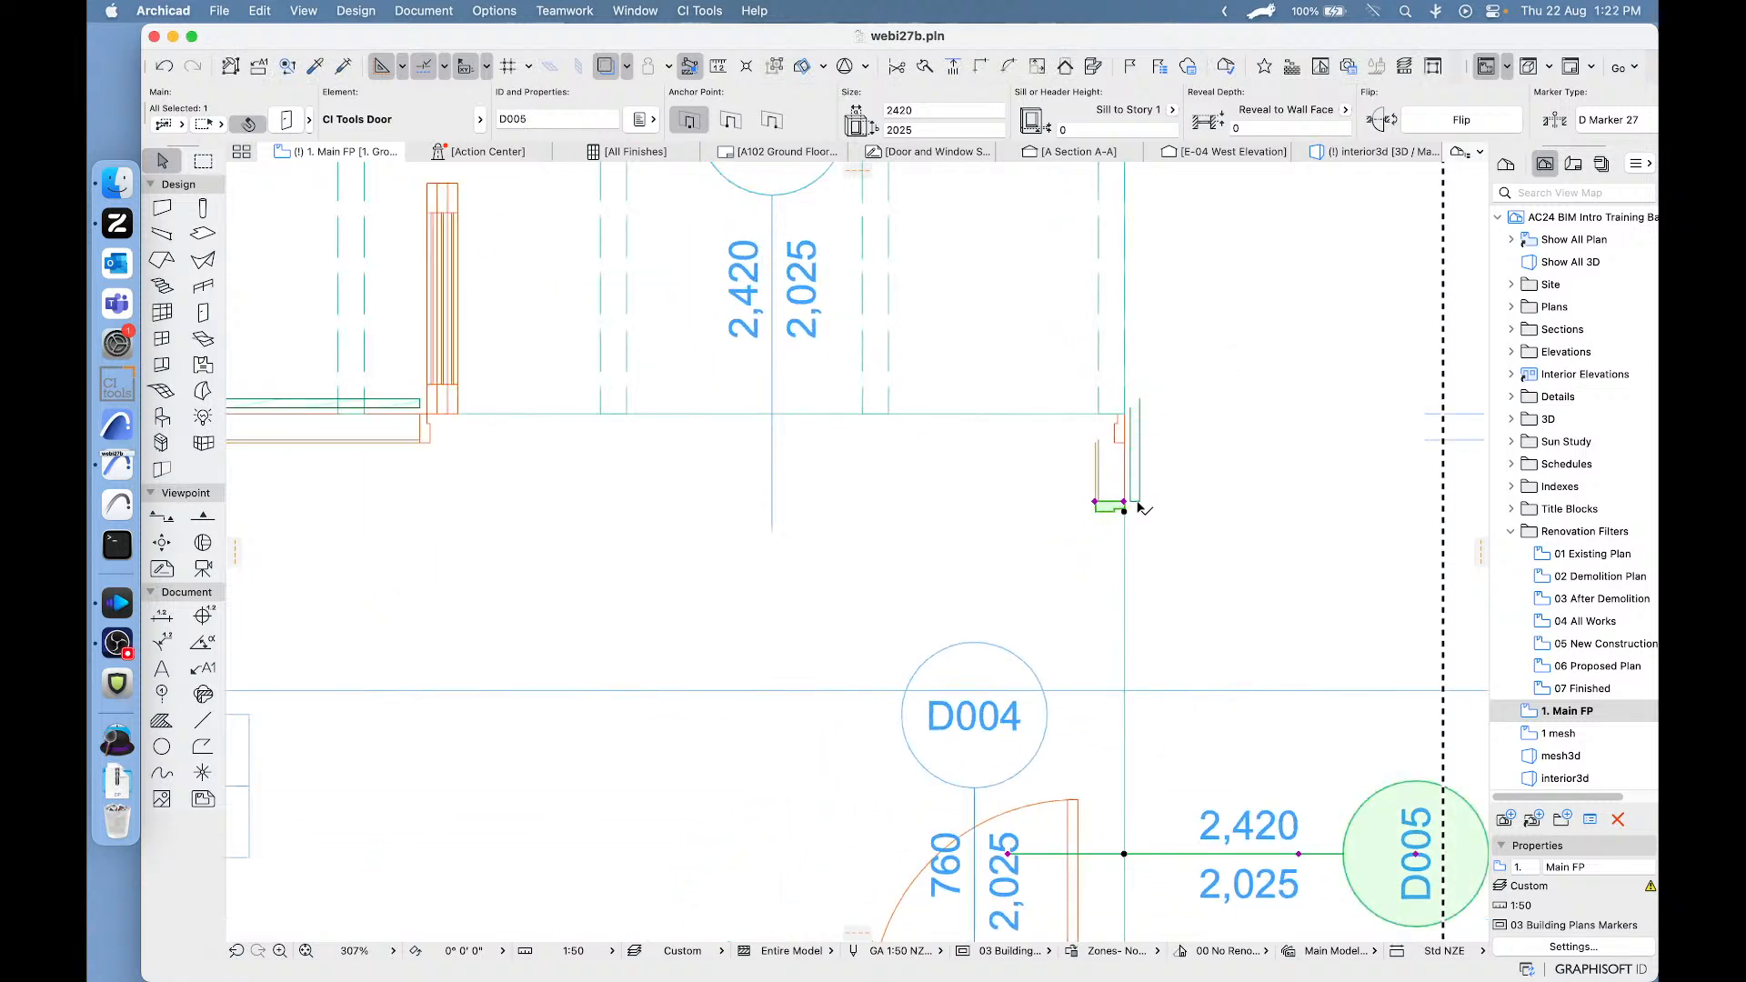
{"action": "left_click", "coordinate": [1124, 509]}
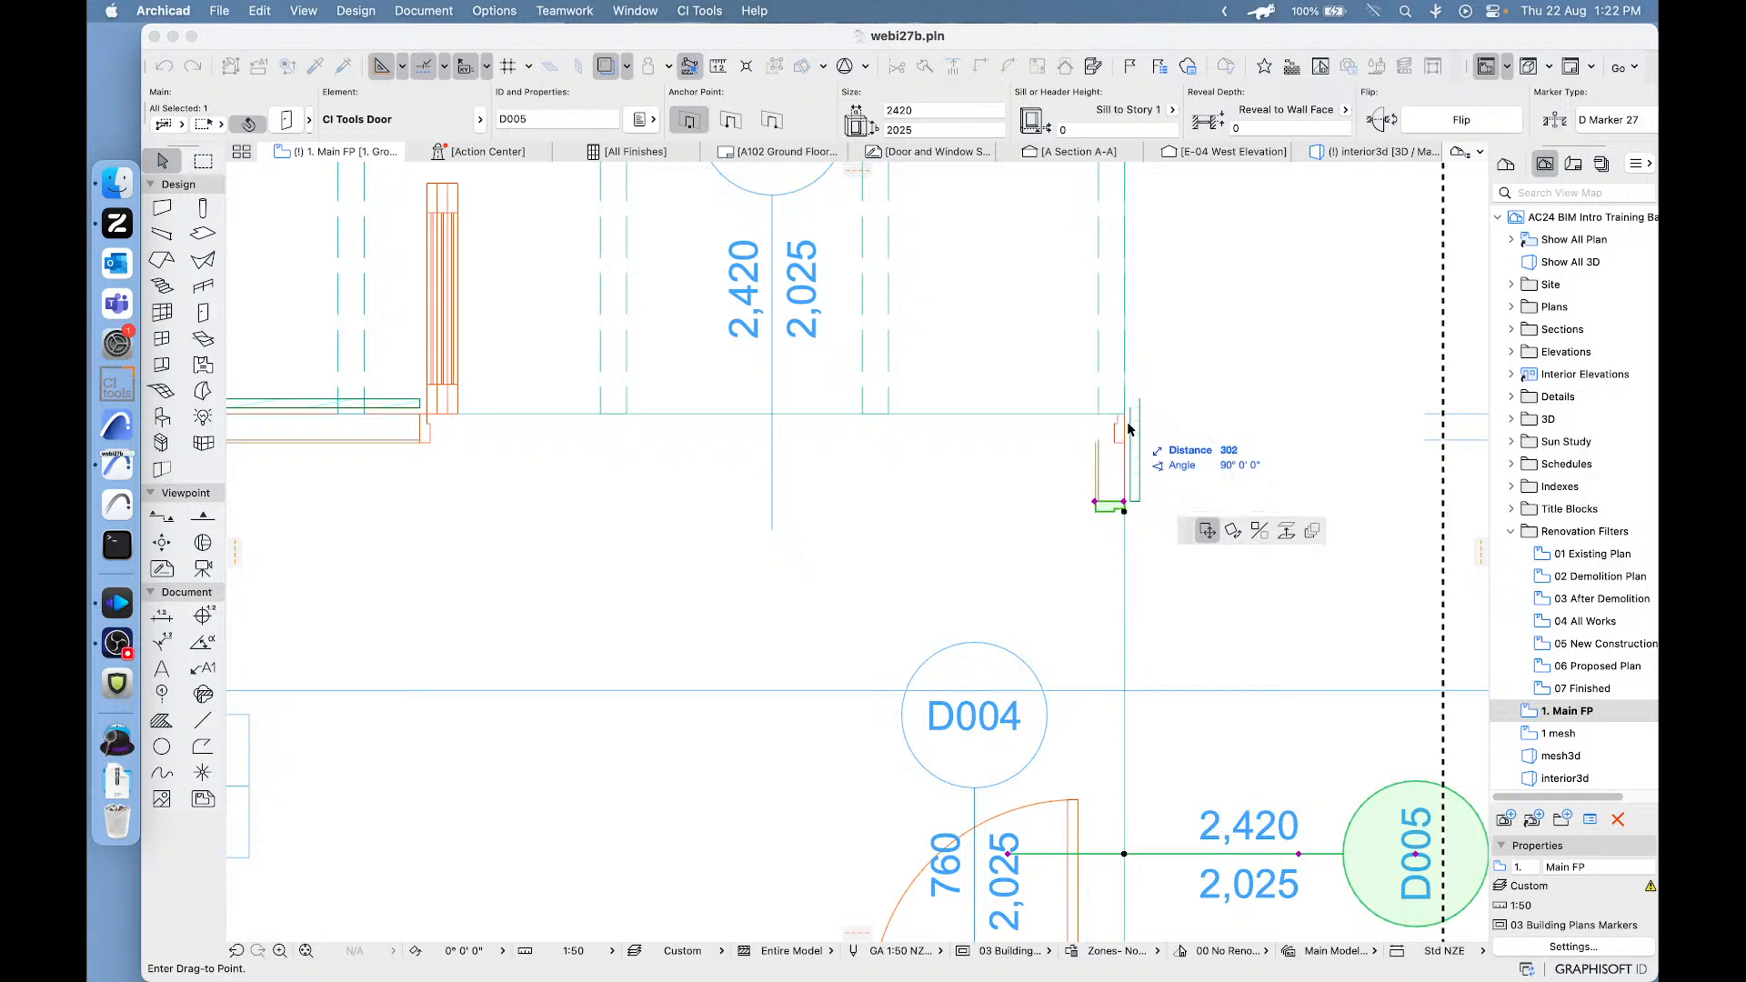
{"action": "left_click", "coordinate": [1126, 425]}
{"action": "left_click", "coordinate": [1130, 273]}
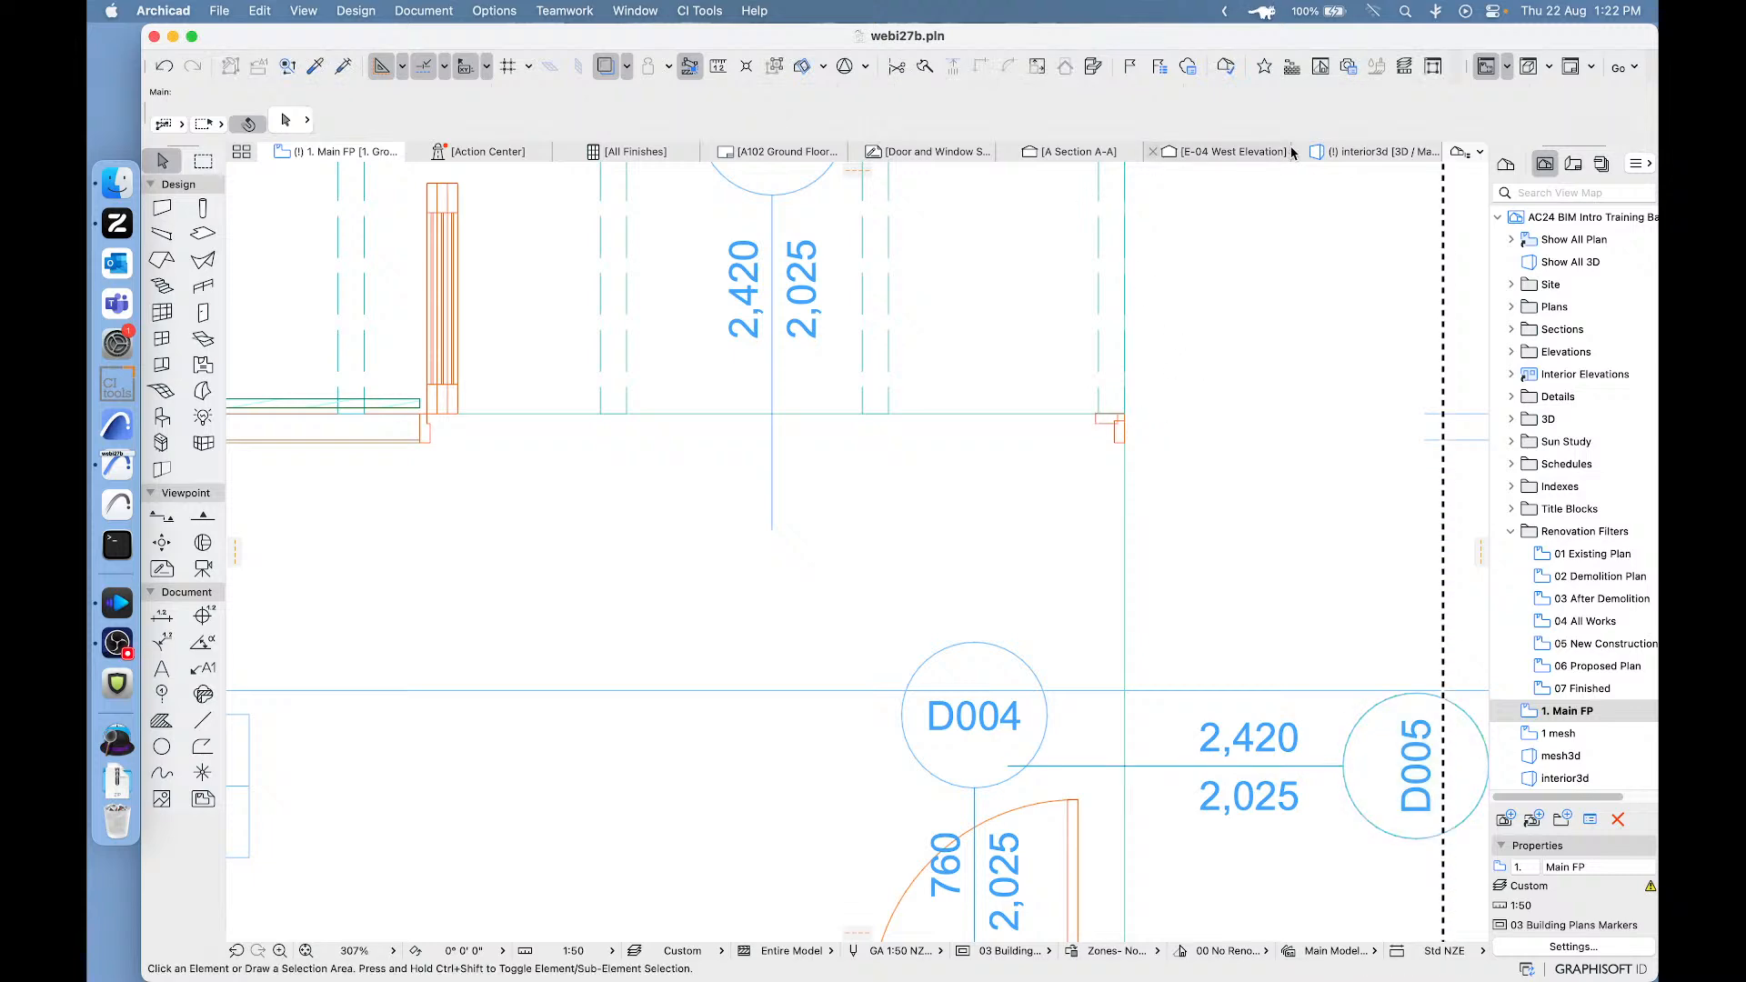
- Return to the 3D view and inspect how the two bi-fold doors meet at the corner from several angles
{"action": "left_click", "coordinate": [1341, 151]}
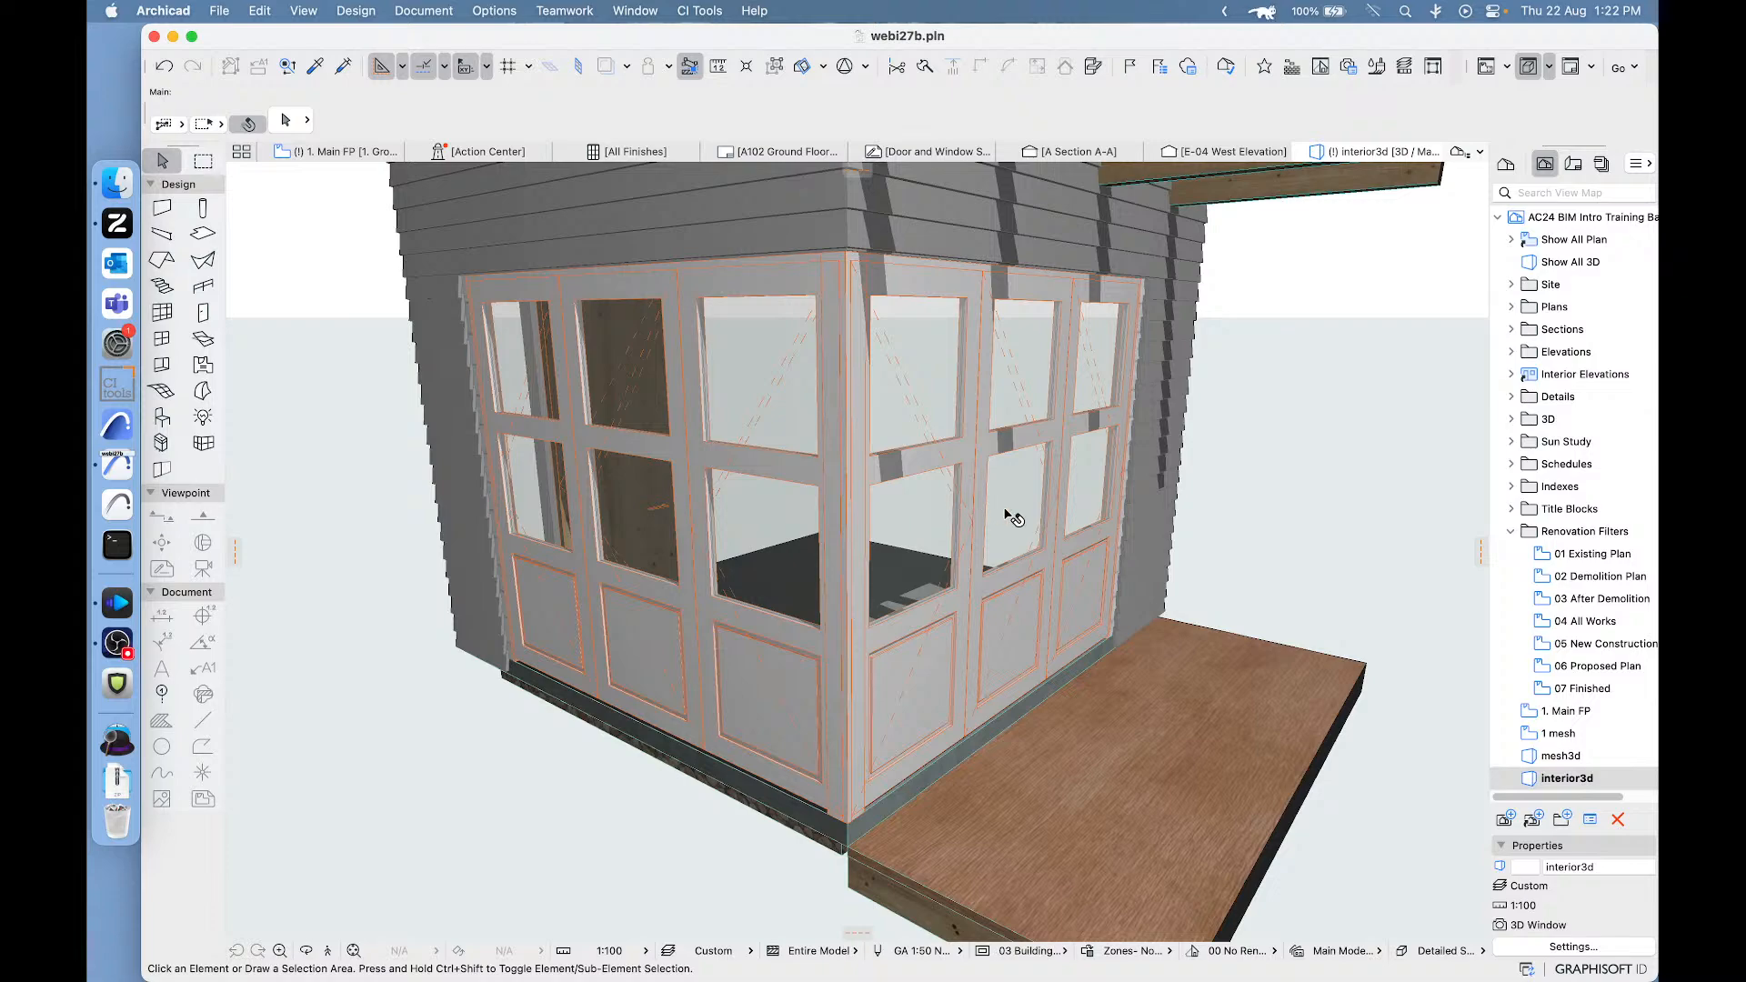
{"action": "middle_click_drag", "start_coordinate": [1002, 509], "coordinate": [1022, 572], "text": "shift"}
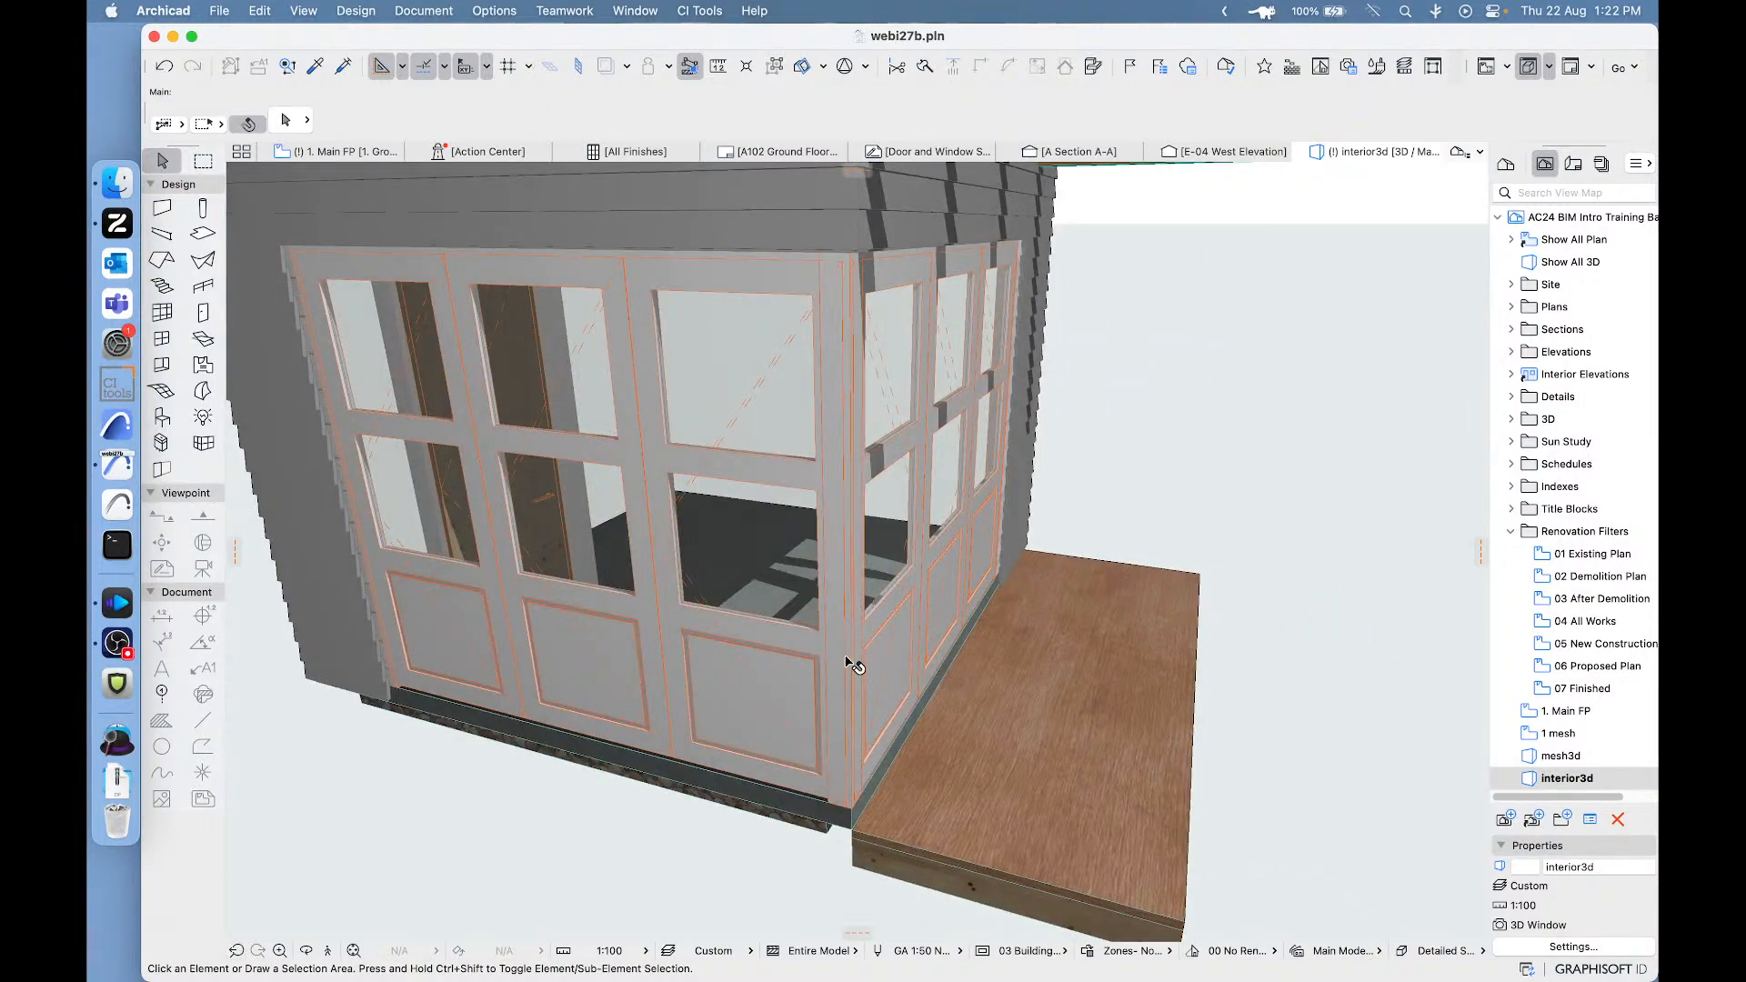
{"action": "middle_click_drag", "start_coordinate": [846, 662], "coordinate": [677, 605], "text": "shift"}
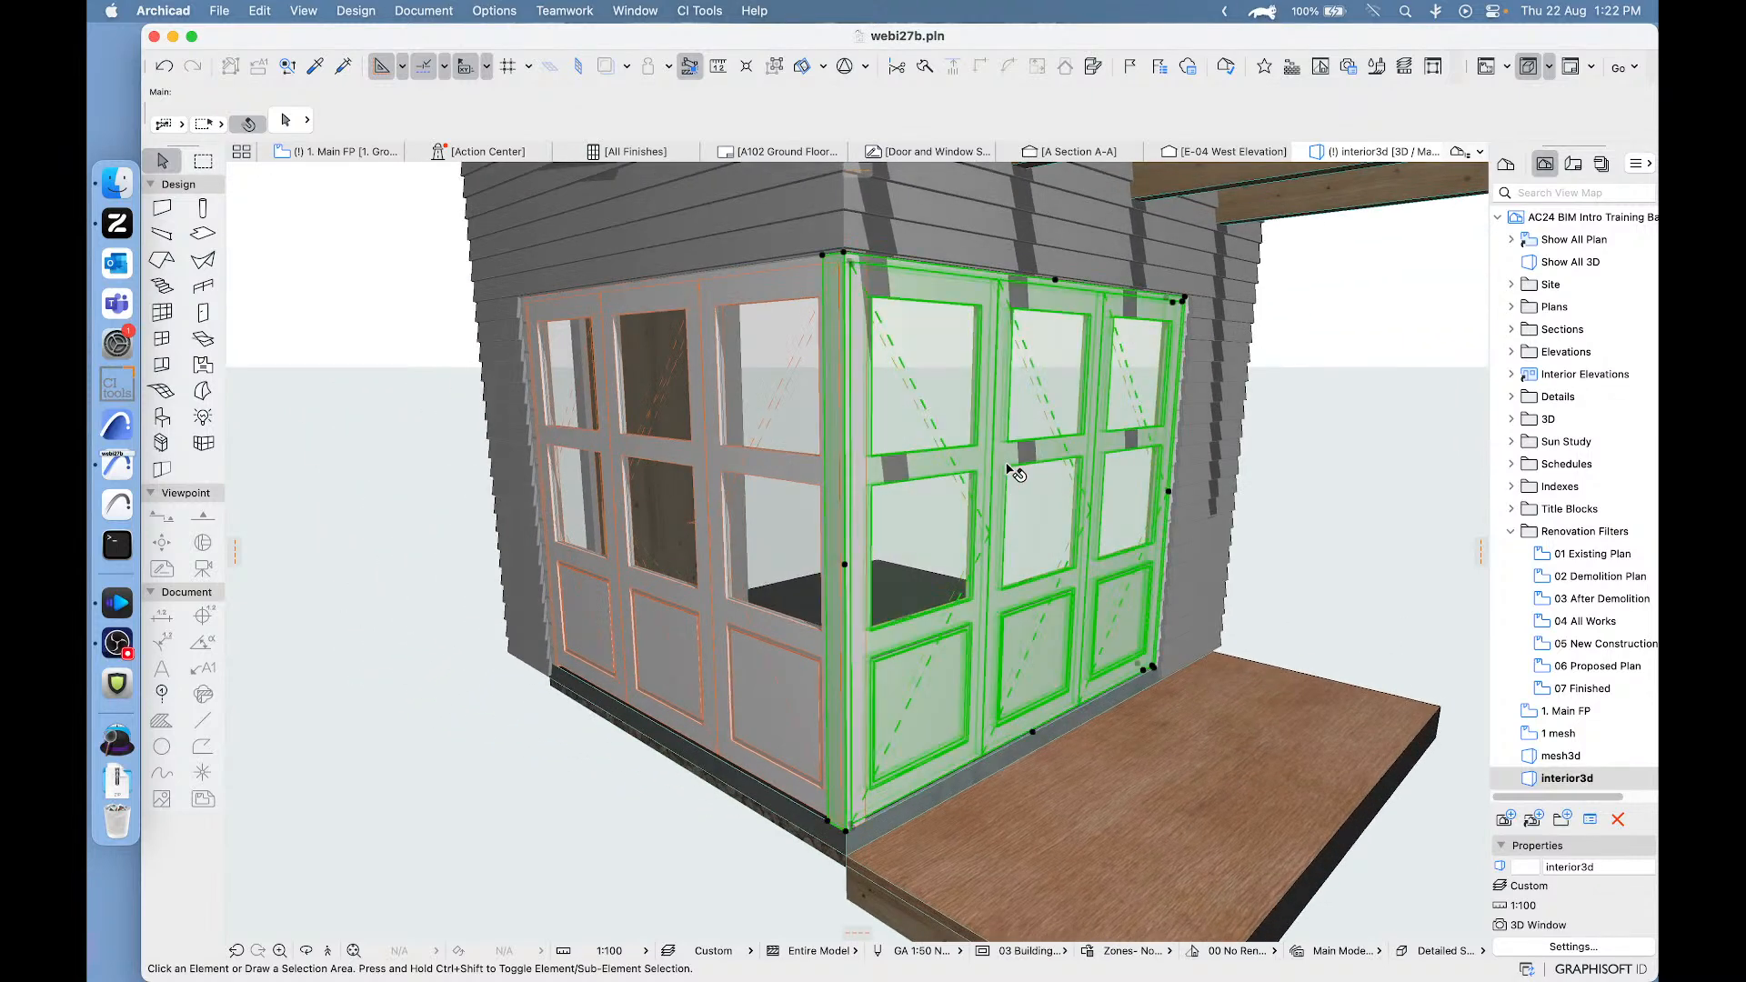
- Set the 3D Views opening angle of the bi-fold door facing the deck to 30° in its Model Display settings
{"action": "left_click", "coordinate": [844, 329]}
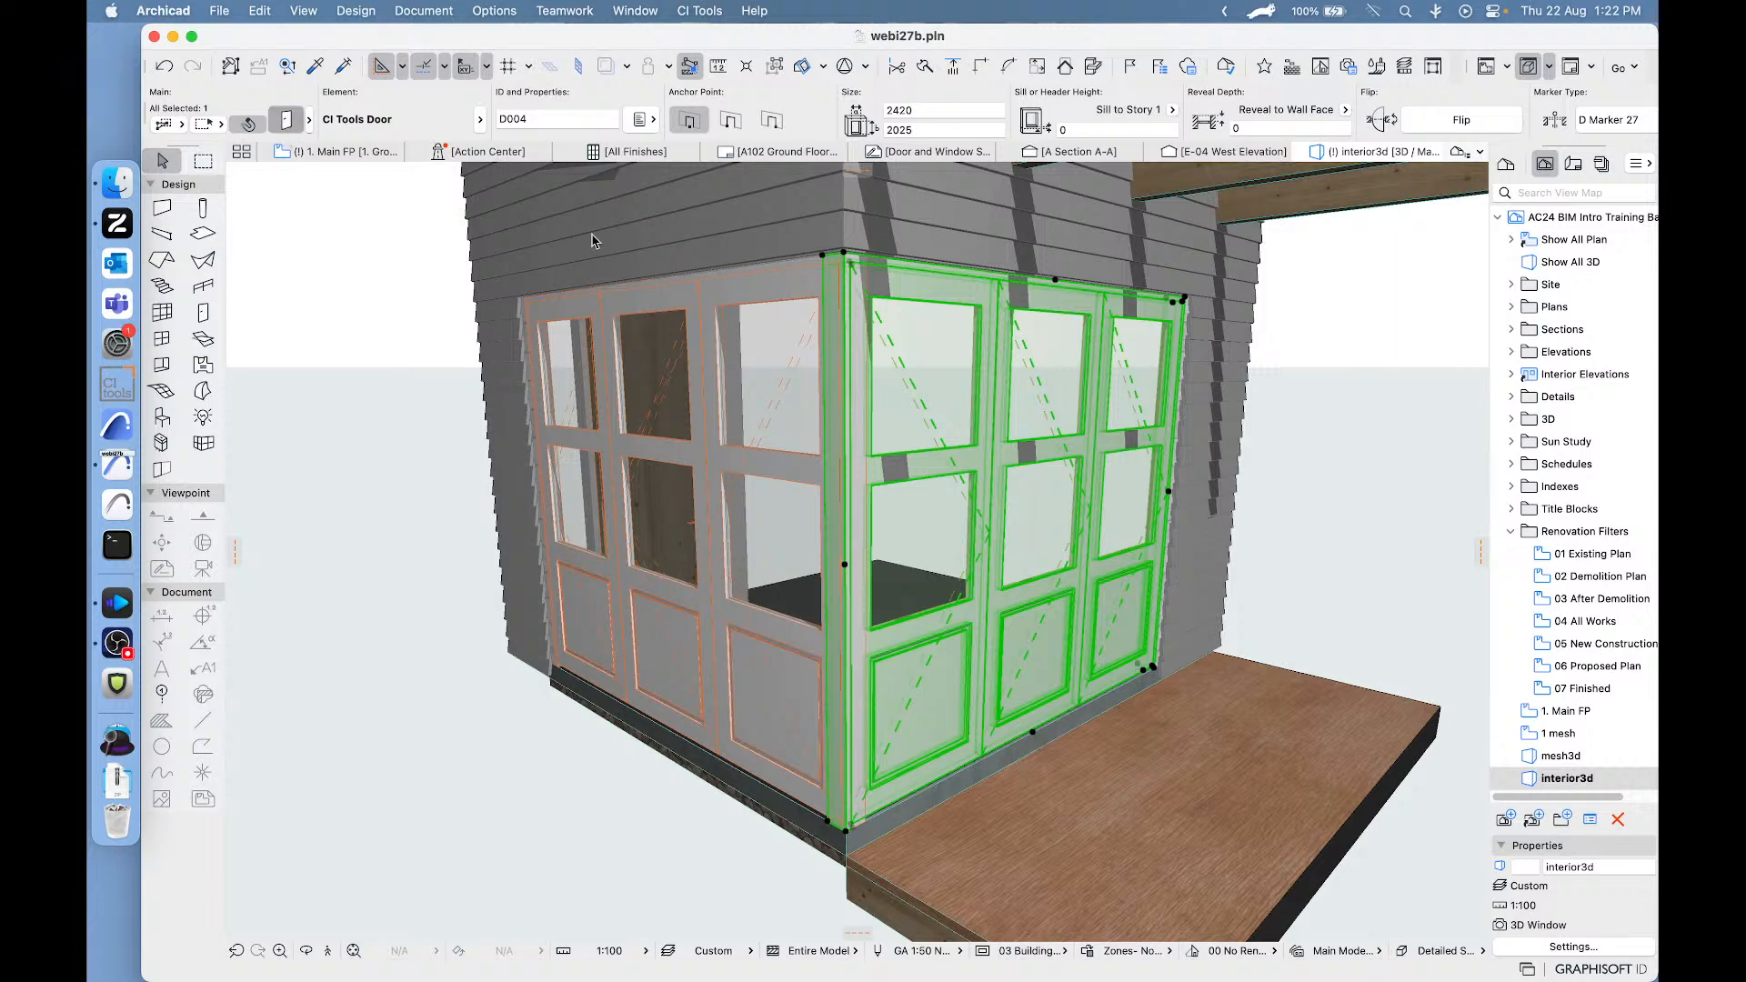
{"action": "double_click", "coordinate": [1022, 546]}
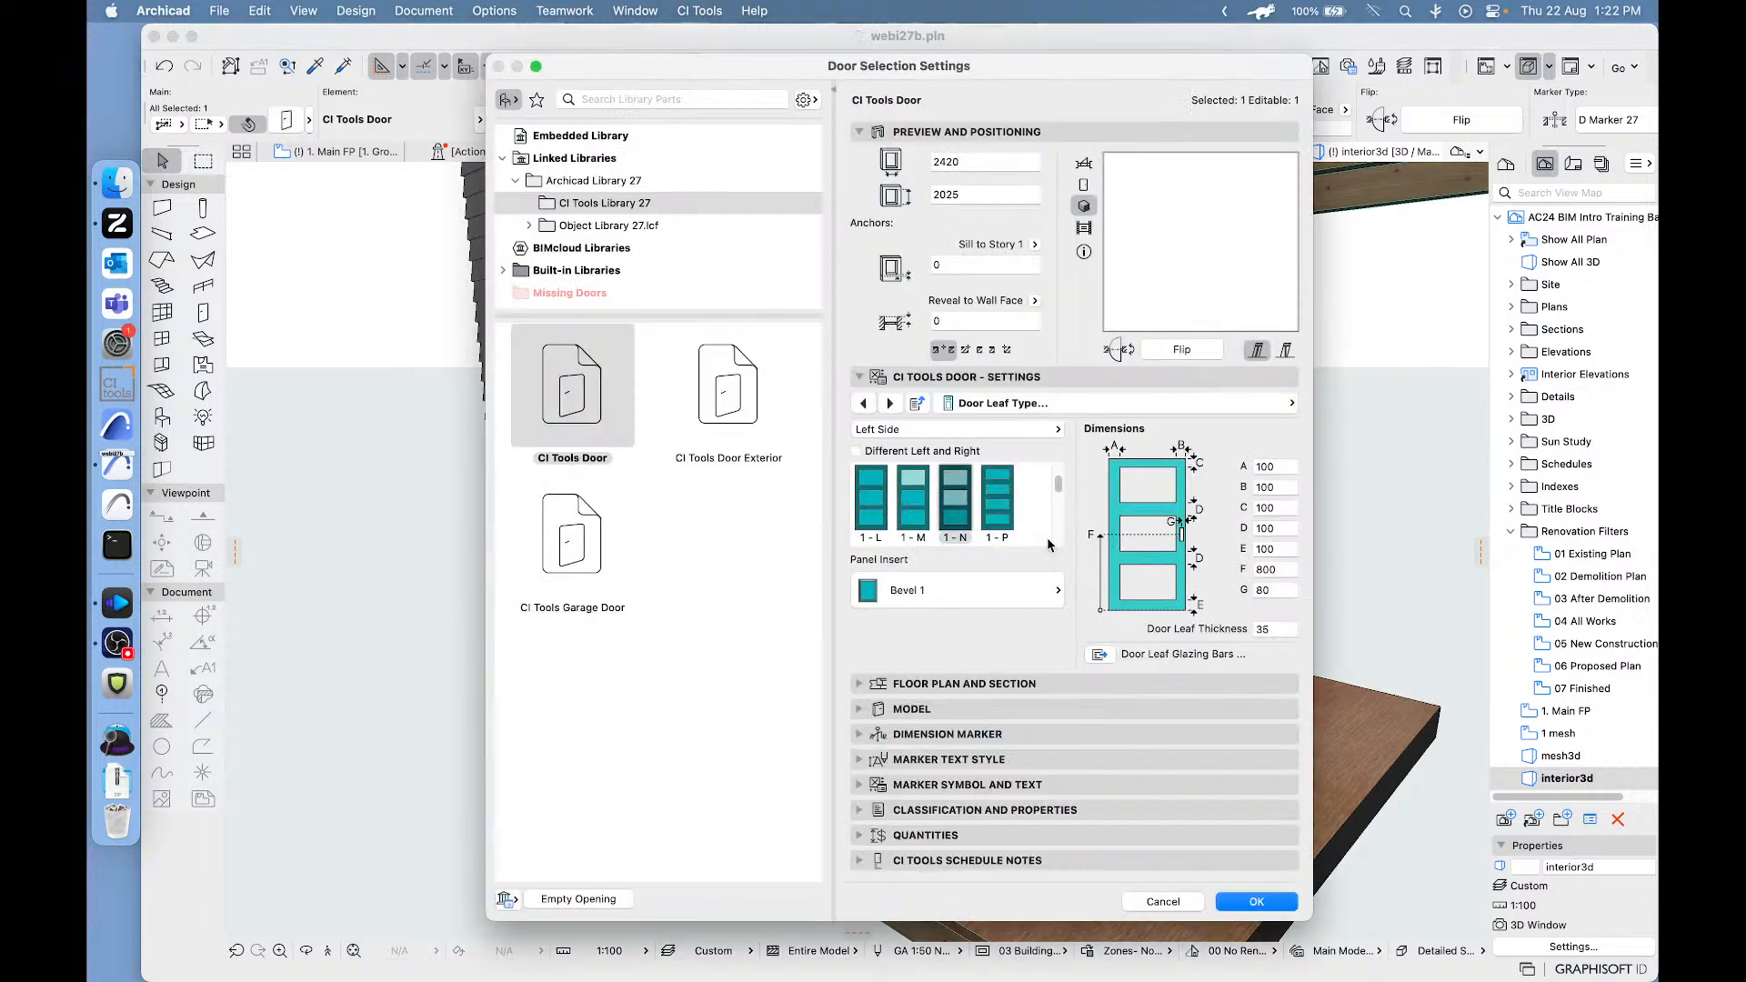
{"action": "left_click", "coordinate": [1195, 409]}
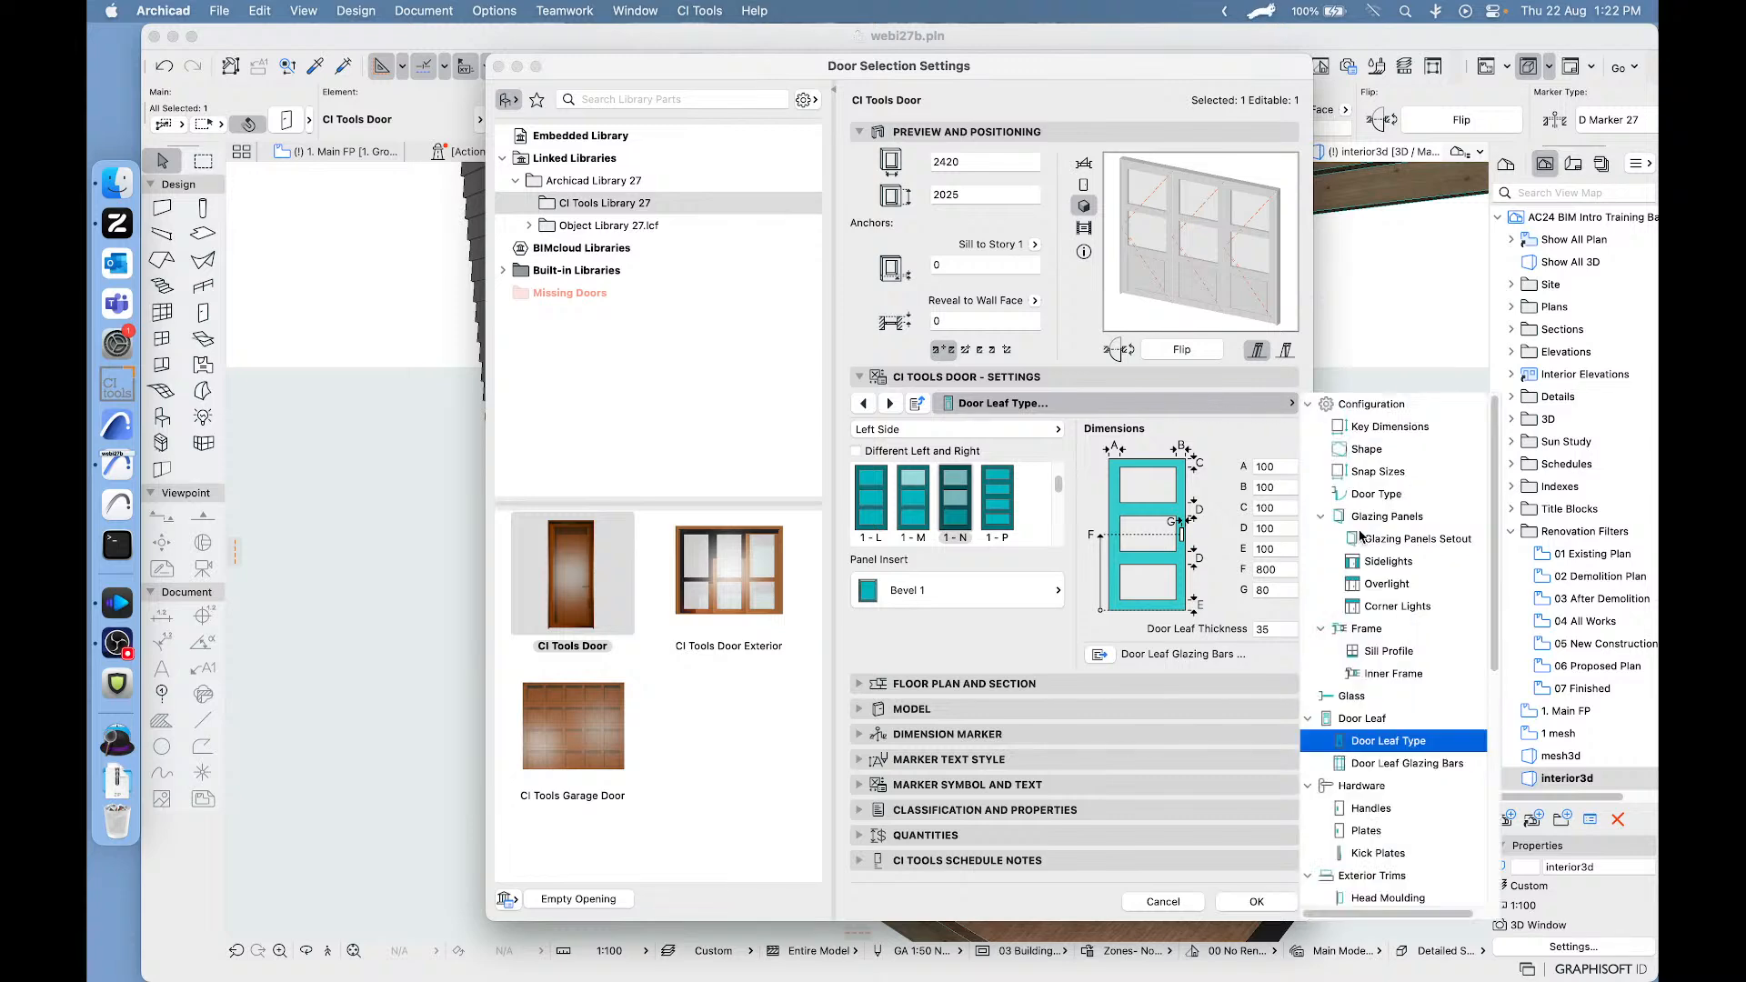
{"action": "scroll", "coordinate": [1350, 797], "scroll_direction": "down", "scroll_amount": 5}
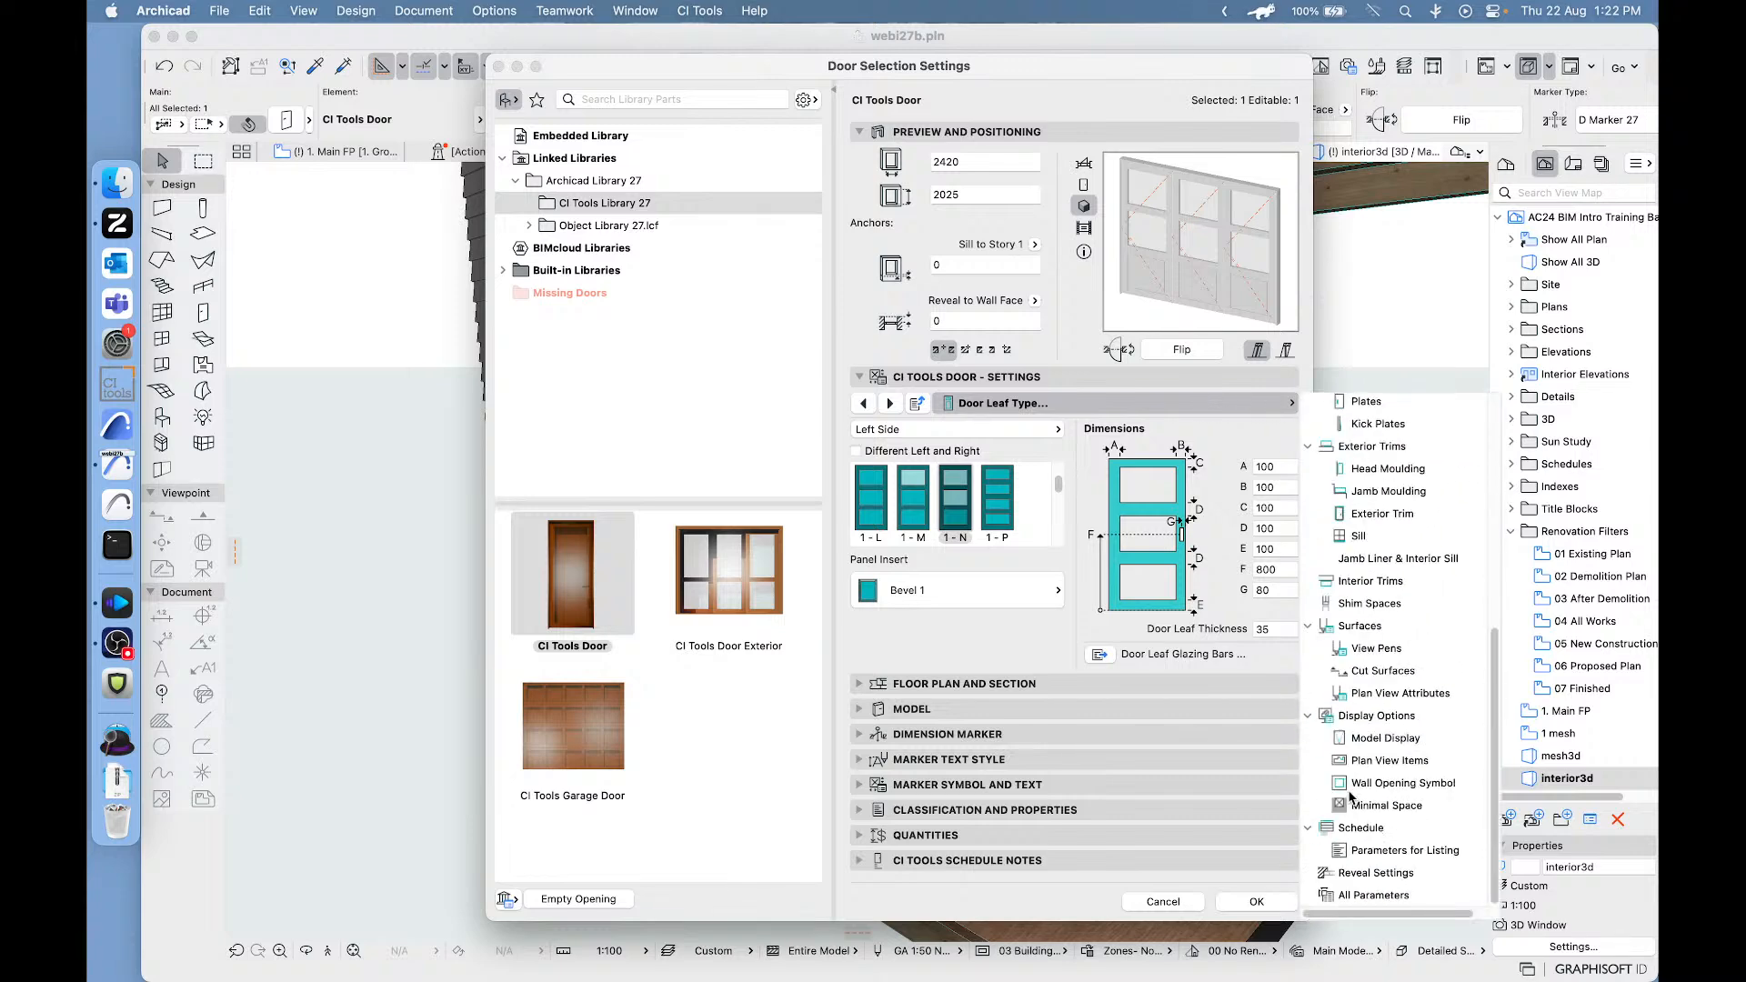
{"action": "left_click", "coordinate": [1376, 739]}
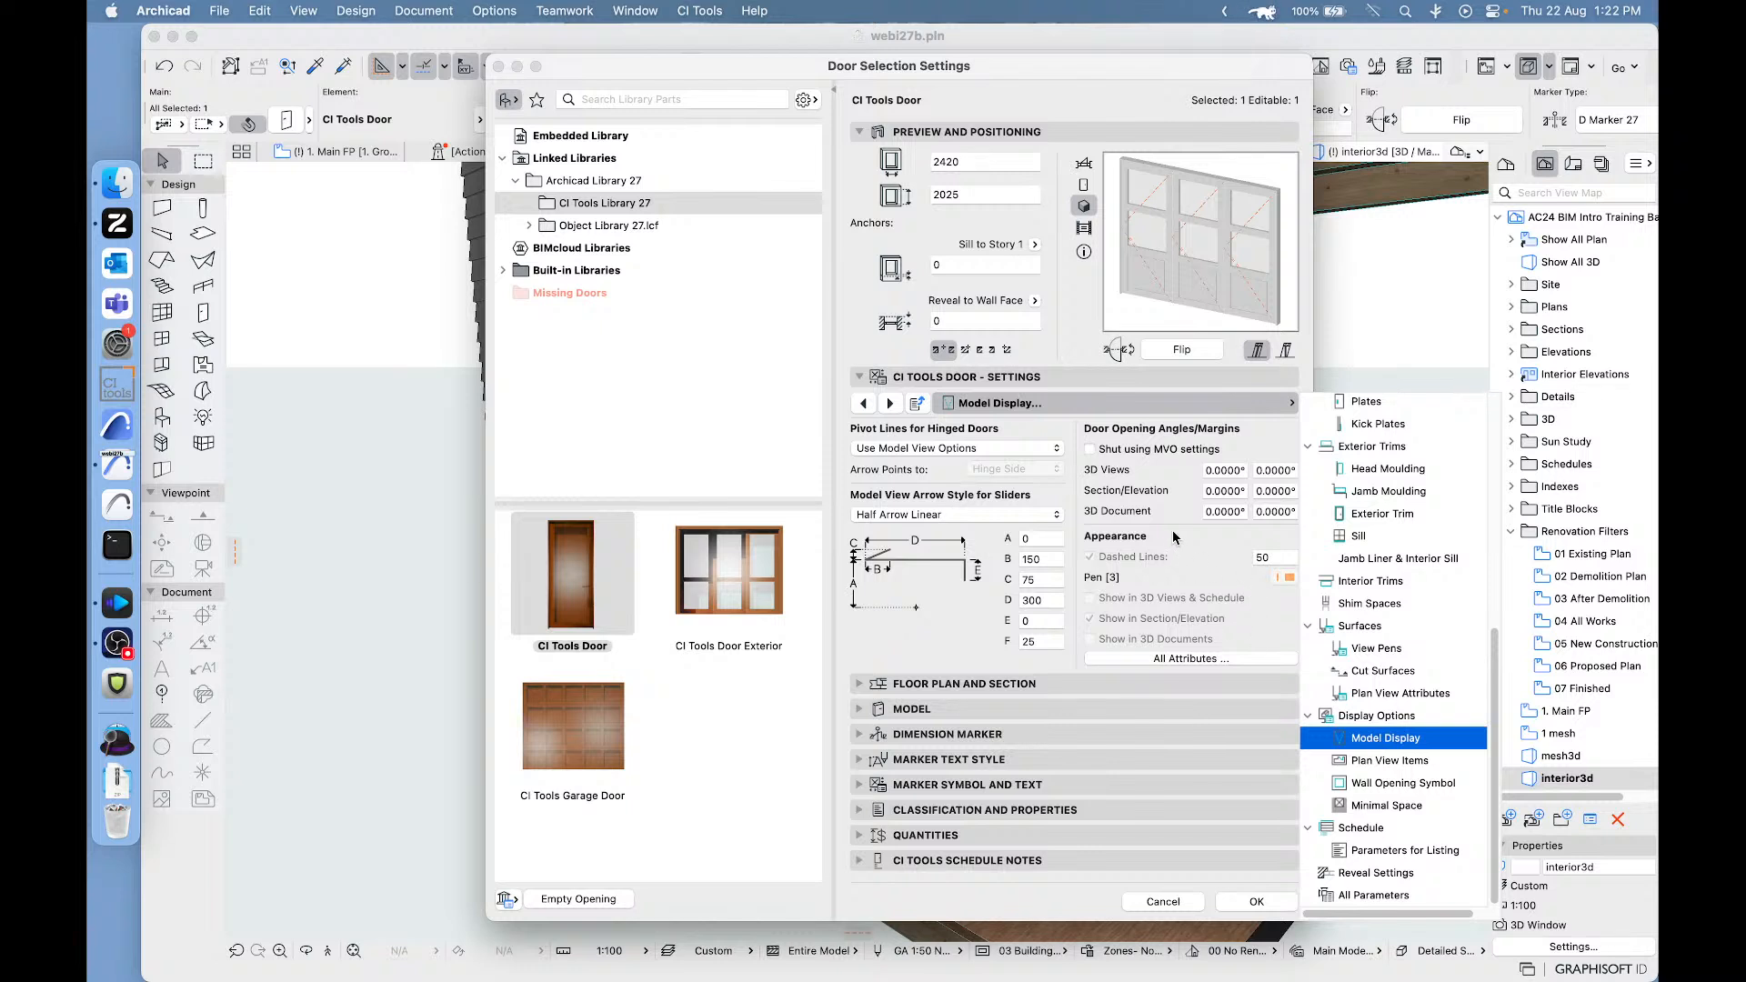
{"action": "left_click", "coordinate": [1173, 537]}
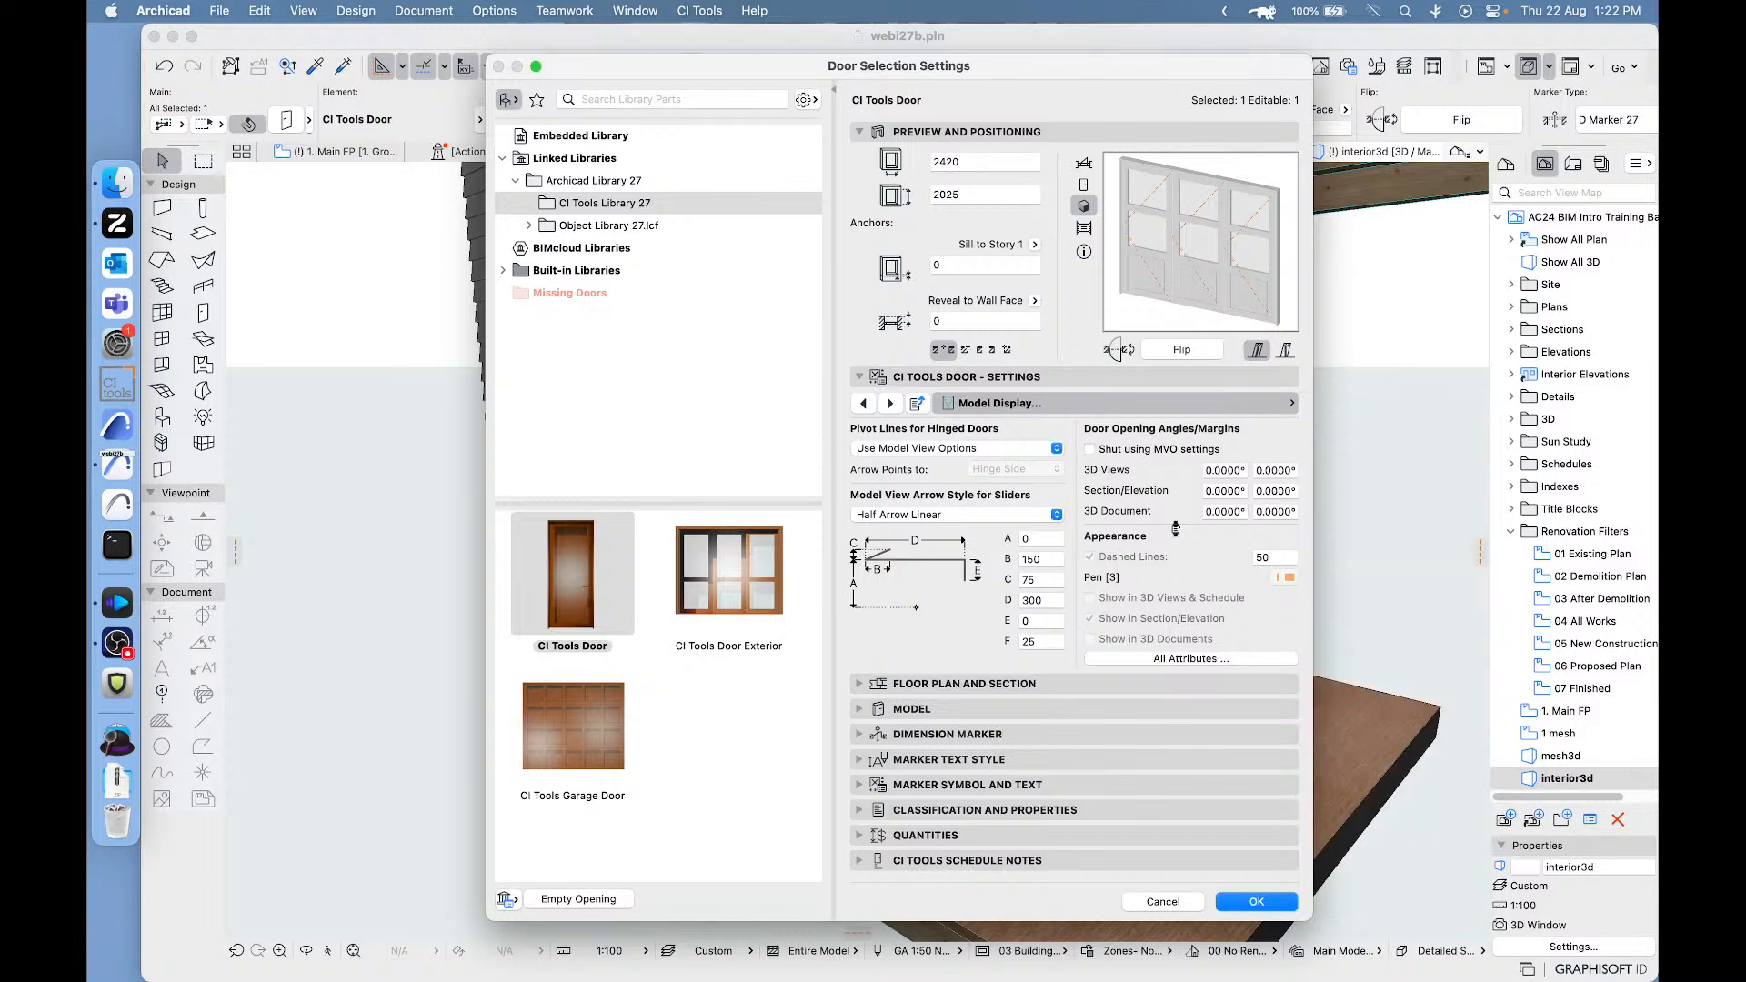
{"action": "left_click", "coordinate": [1216, 470]}
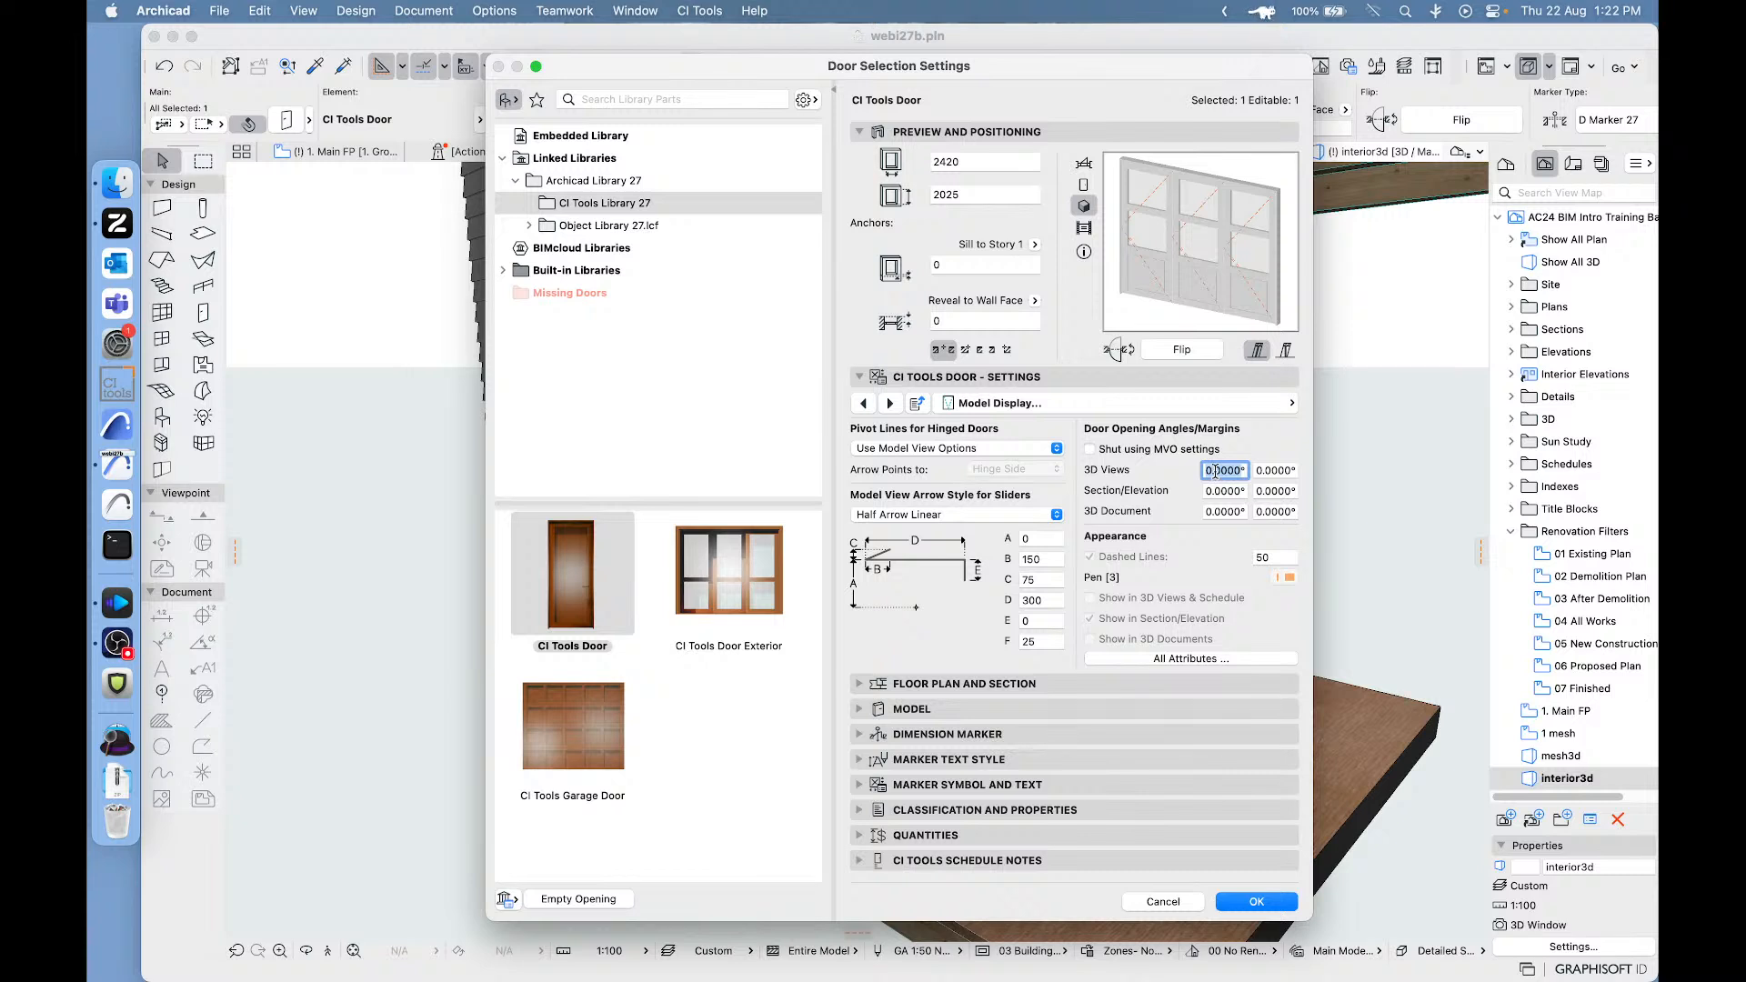
{"action": "type", "text": "3"}
{"action": "key", "text": "Return"}
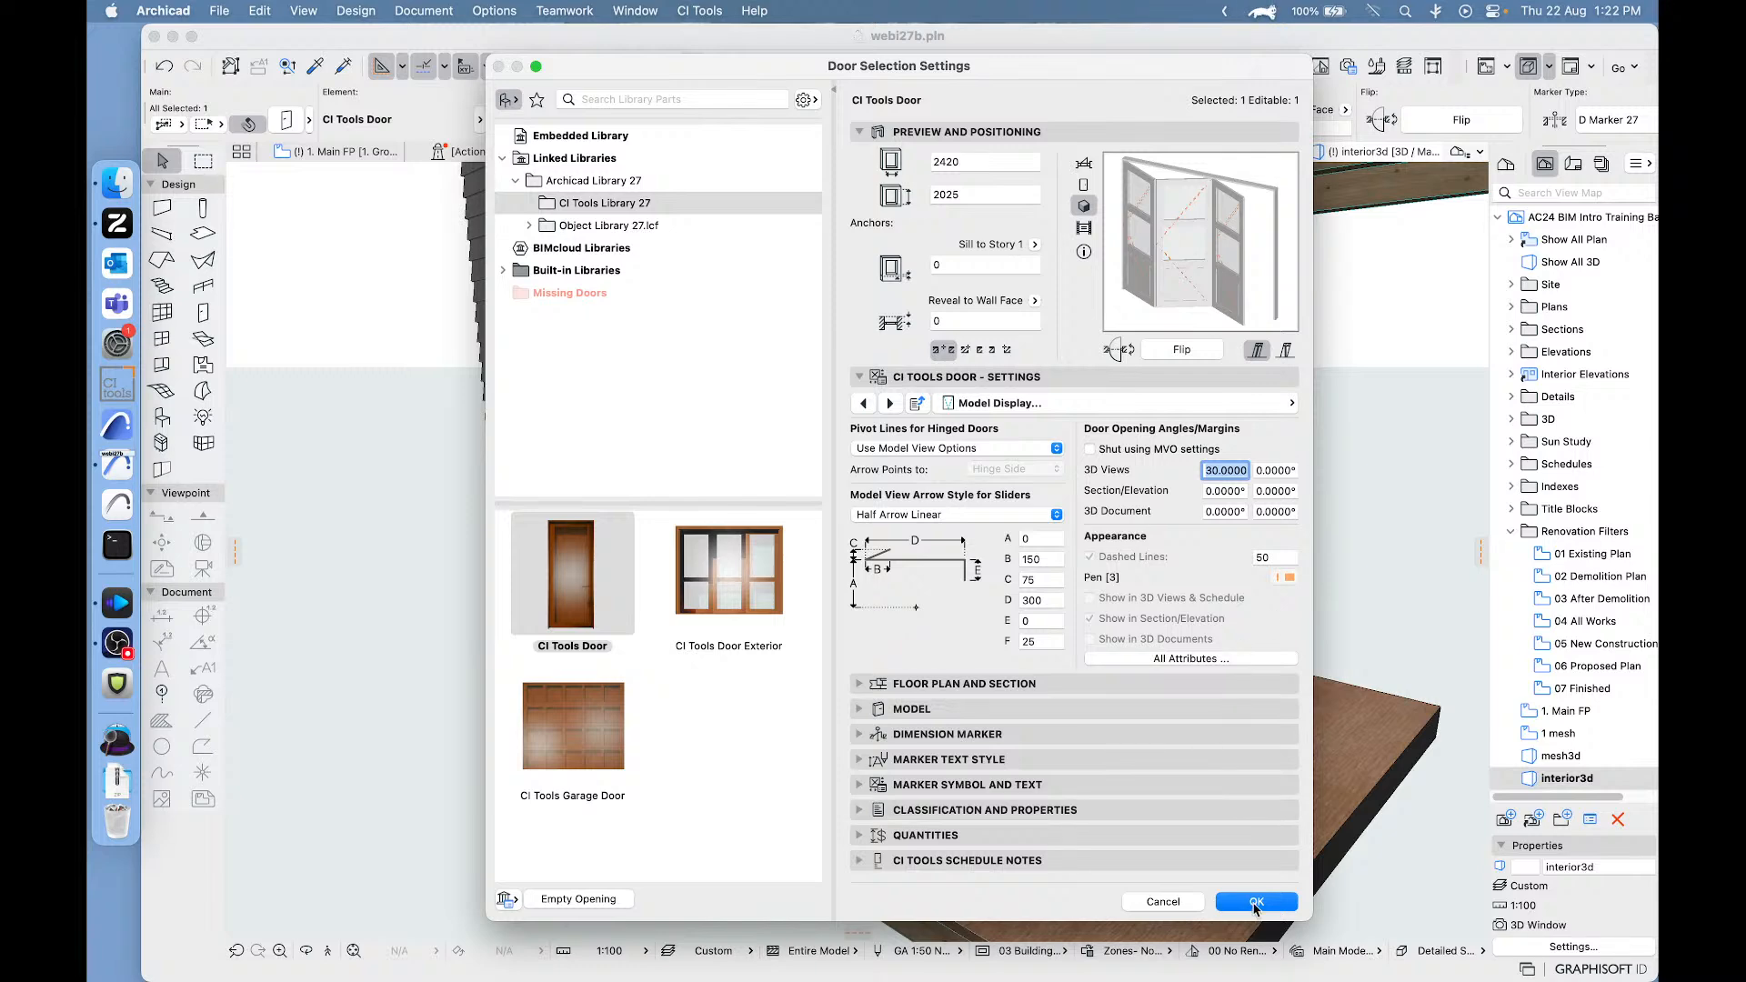
{"action": "left_click", "coordinate": [1255, 902]}
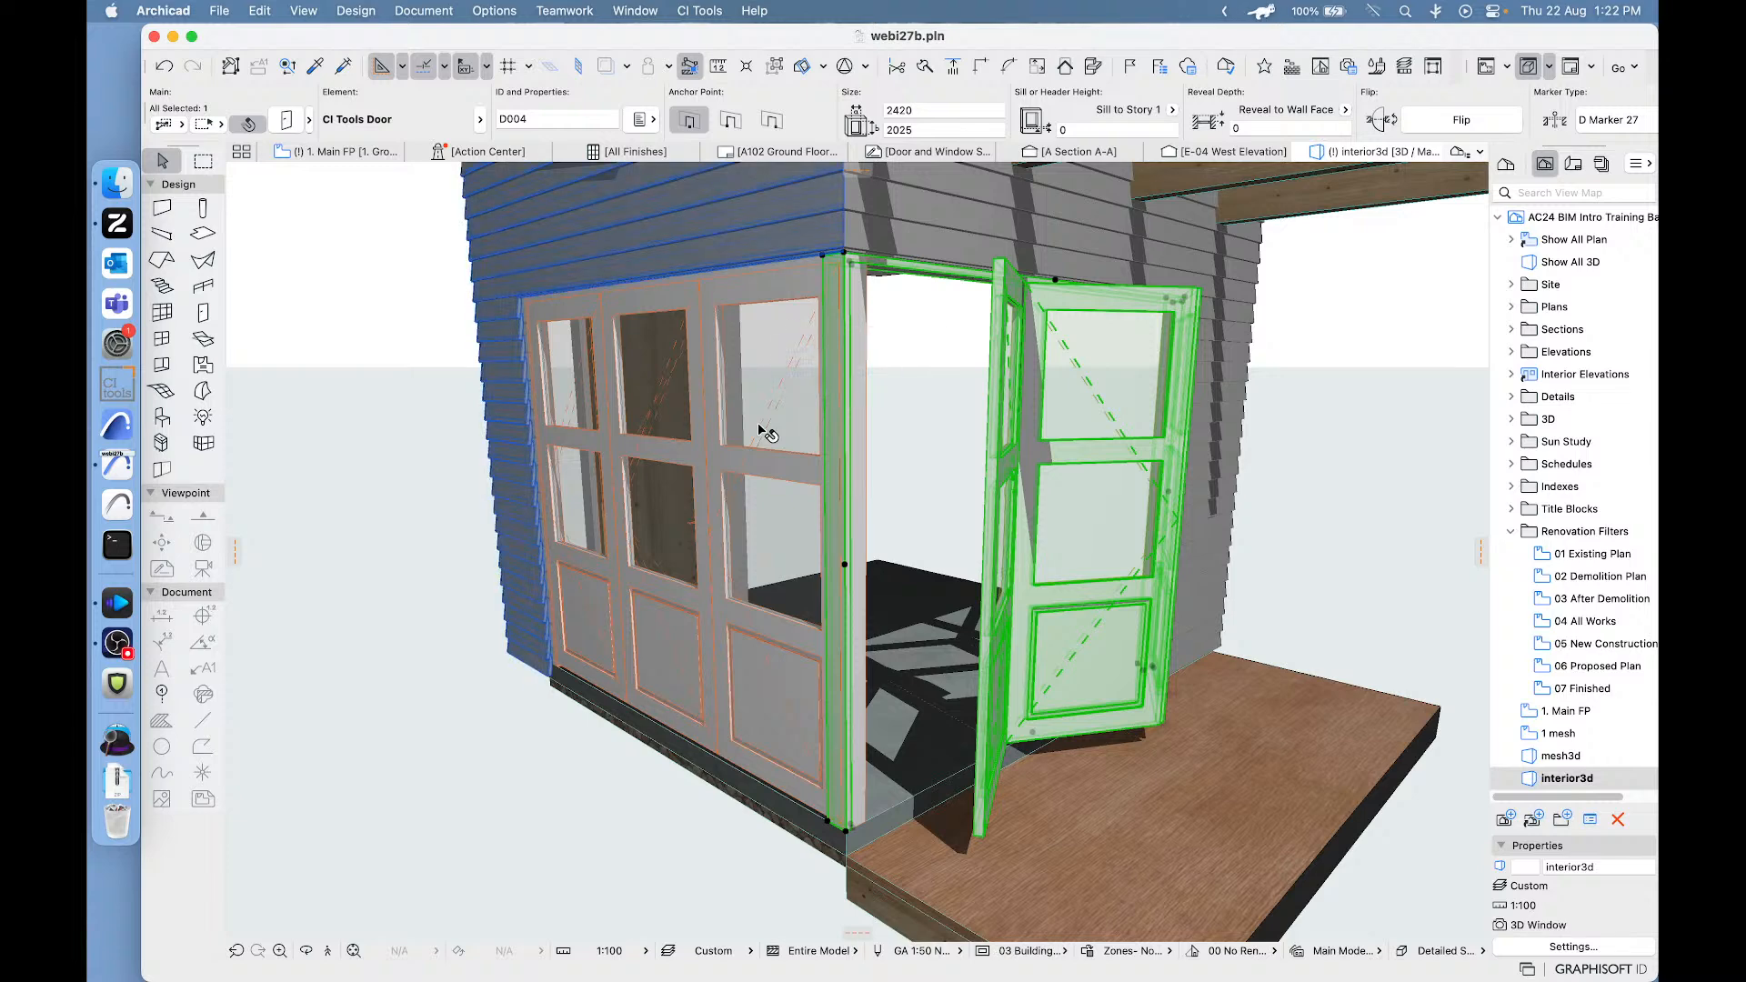
- Set the 3D Views opening angle of the bi-fold door in the adjoining side wall to 30° in its Model Display settings
{"action": "left_click", "coordinate": [759, 430]}
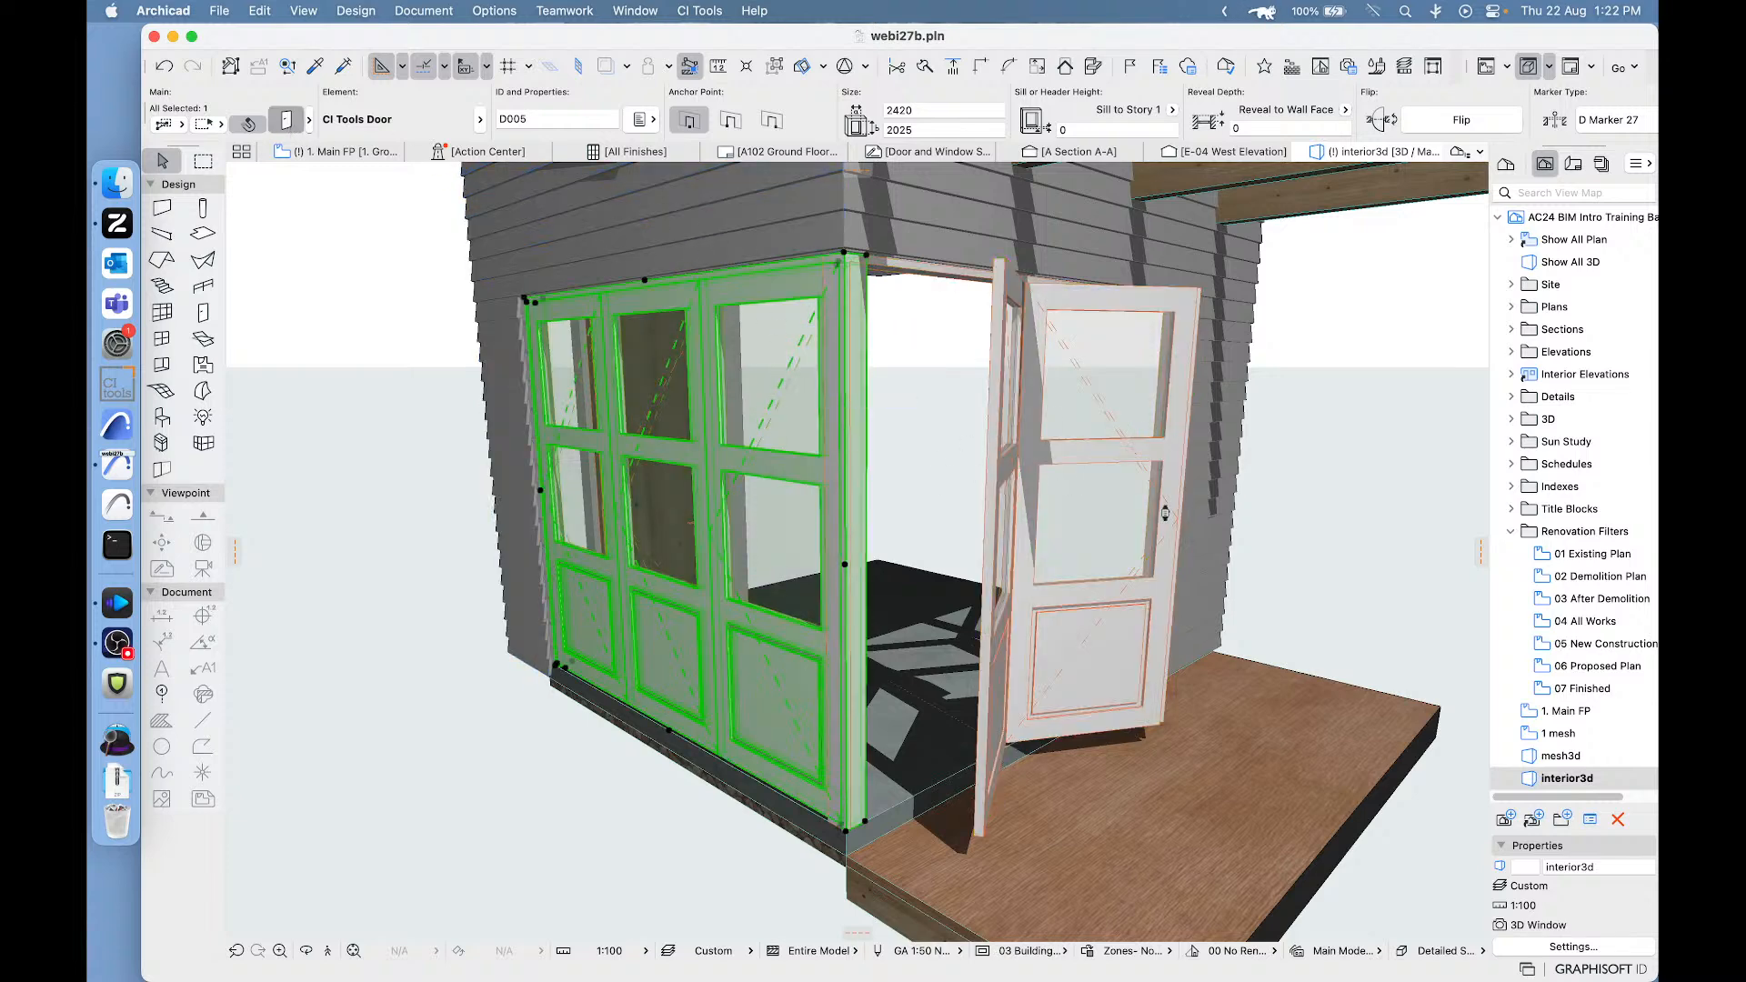
{"action": "left_click", "coordinate": [286, 119]}
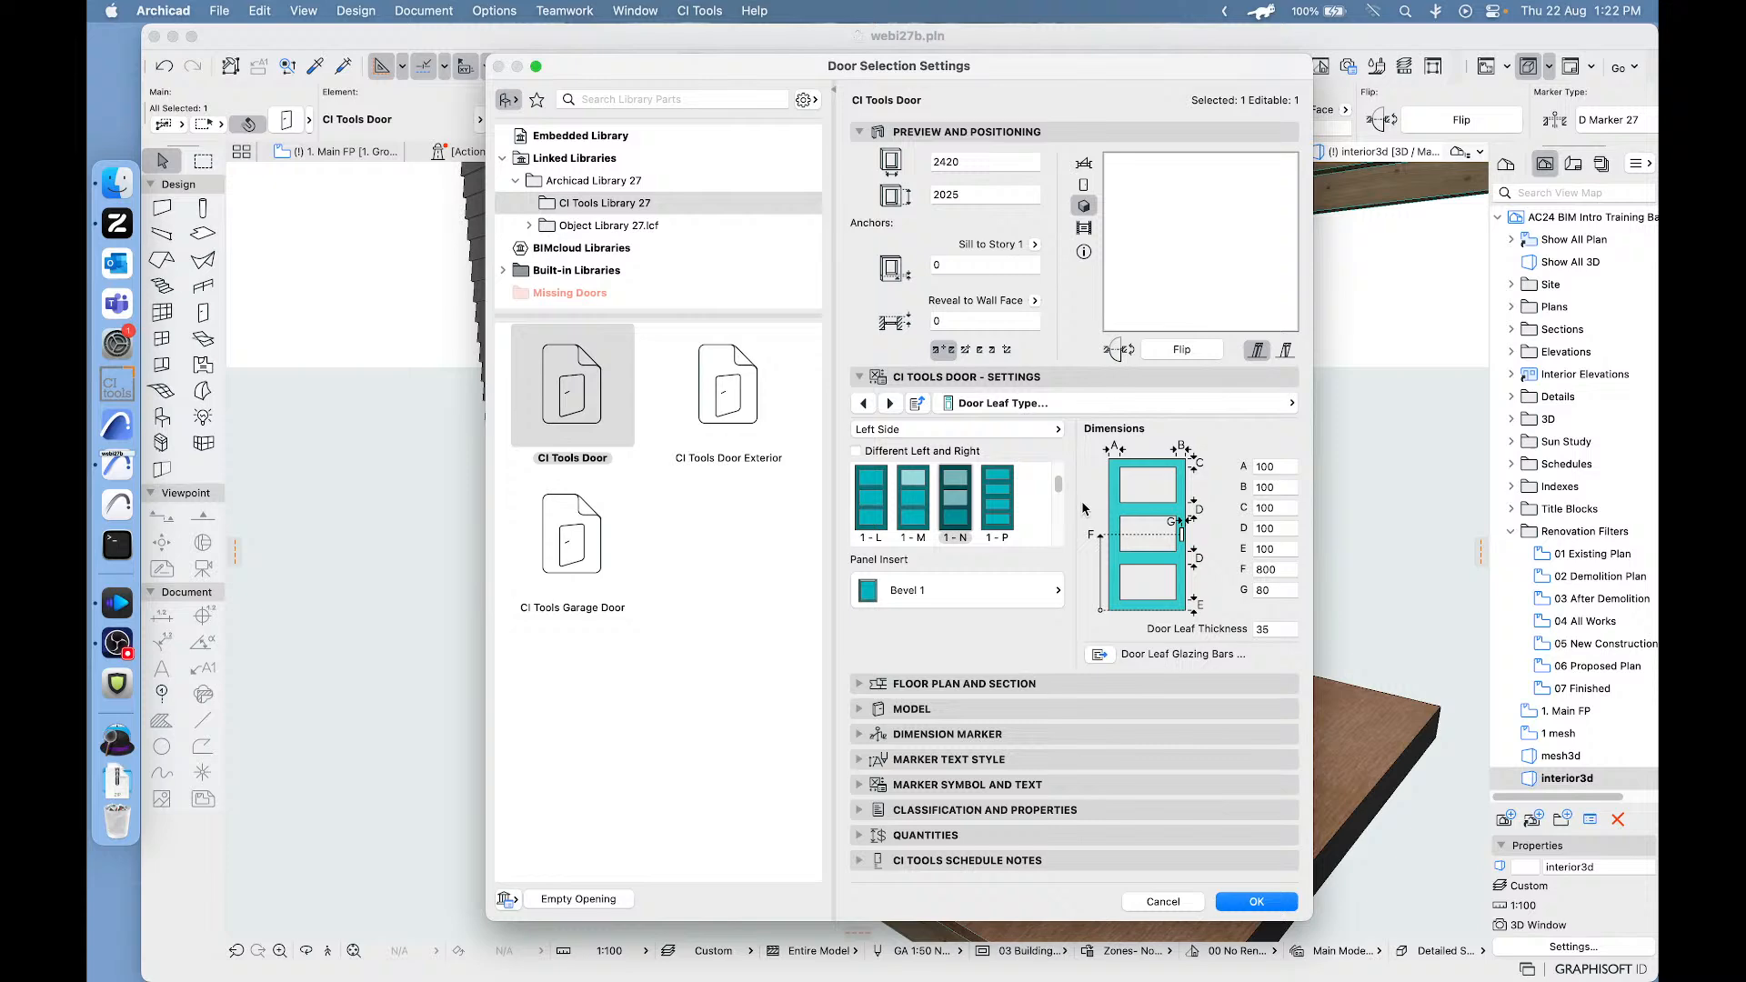
{"action": "left_click", "coordinate": [1095, 402]}
{"action": "scroll", "coordinate": [1386, 823], "scroll_direction": "down", "scroll_amount": 5}
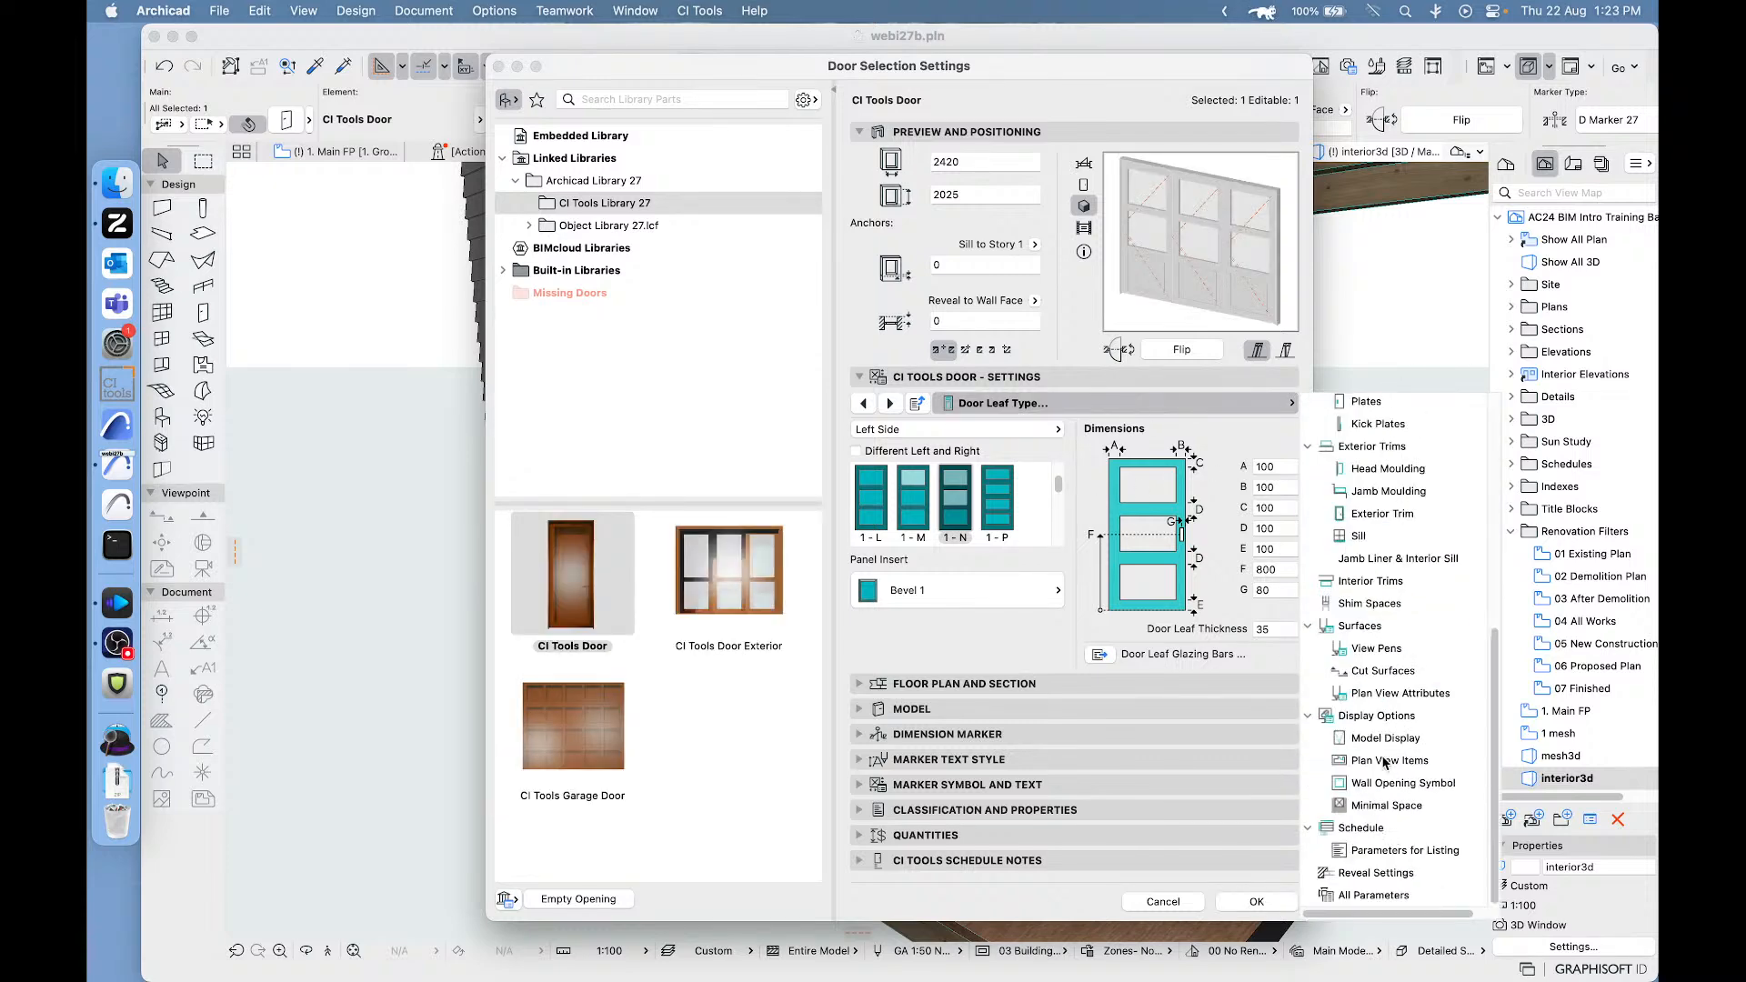
{"action": "left_click", "coordinate": [1384, 738]}
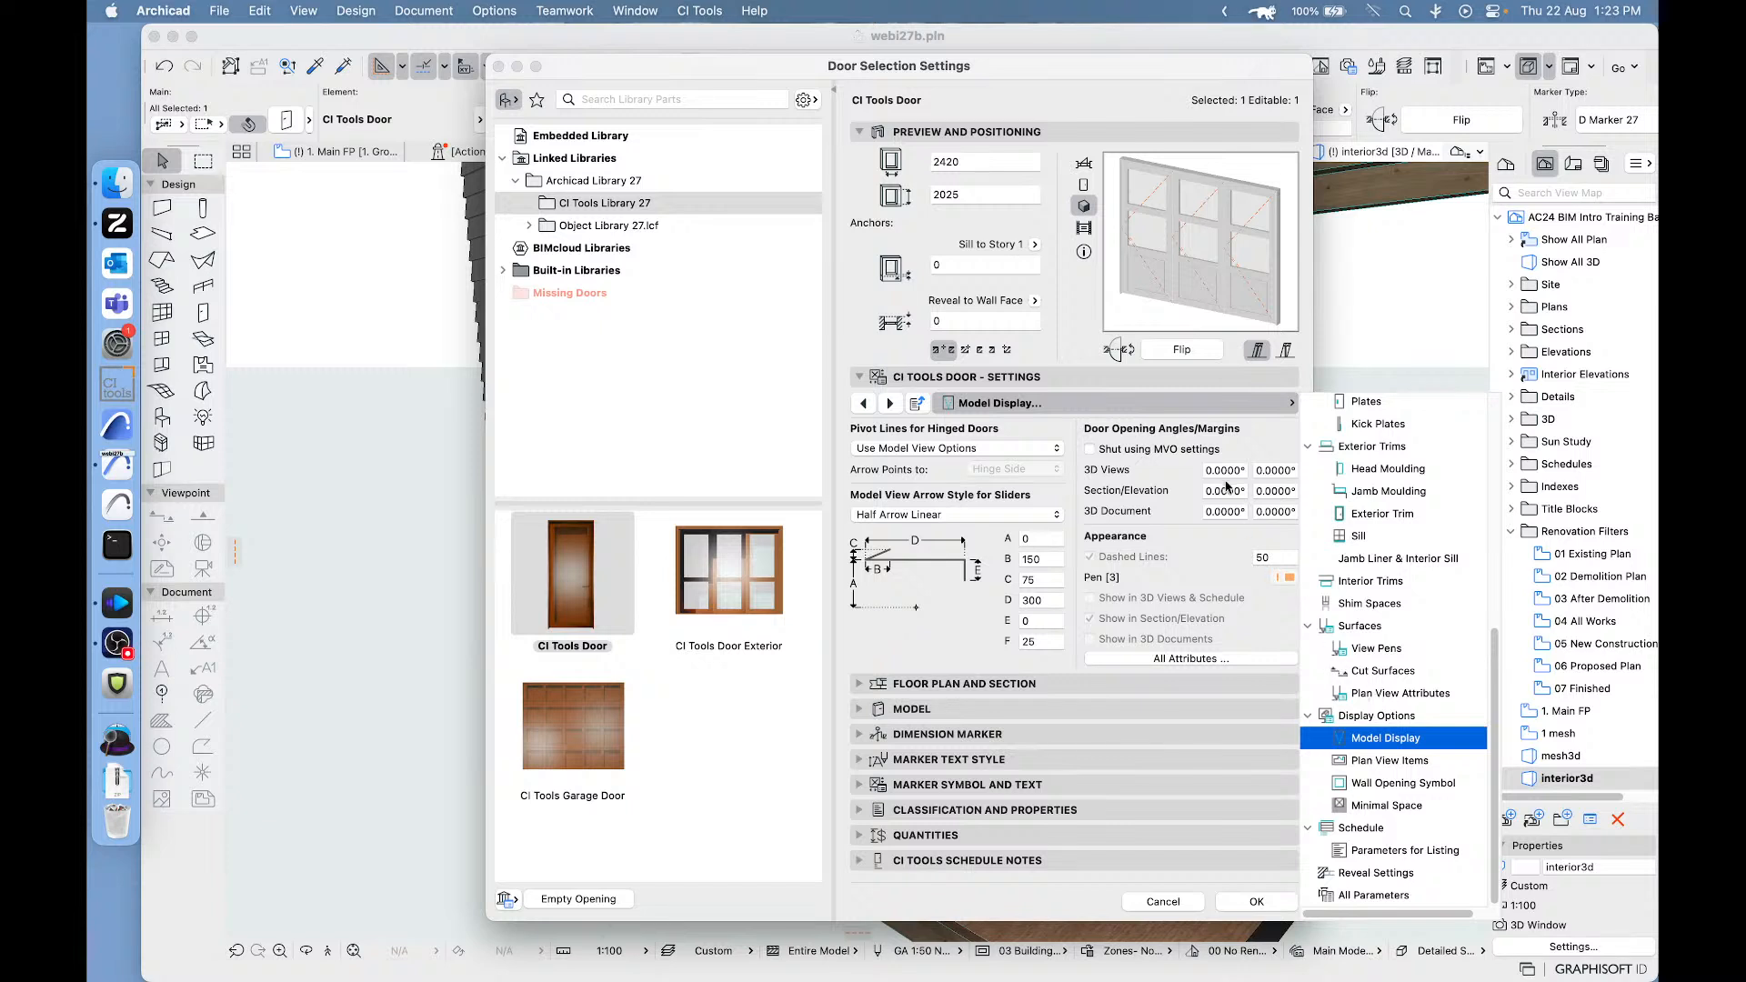
{"action": "double_click", "coordinate": [1222, 470]}
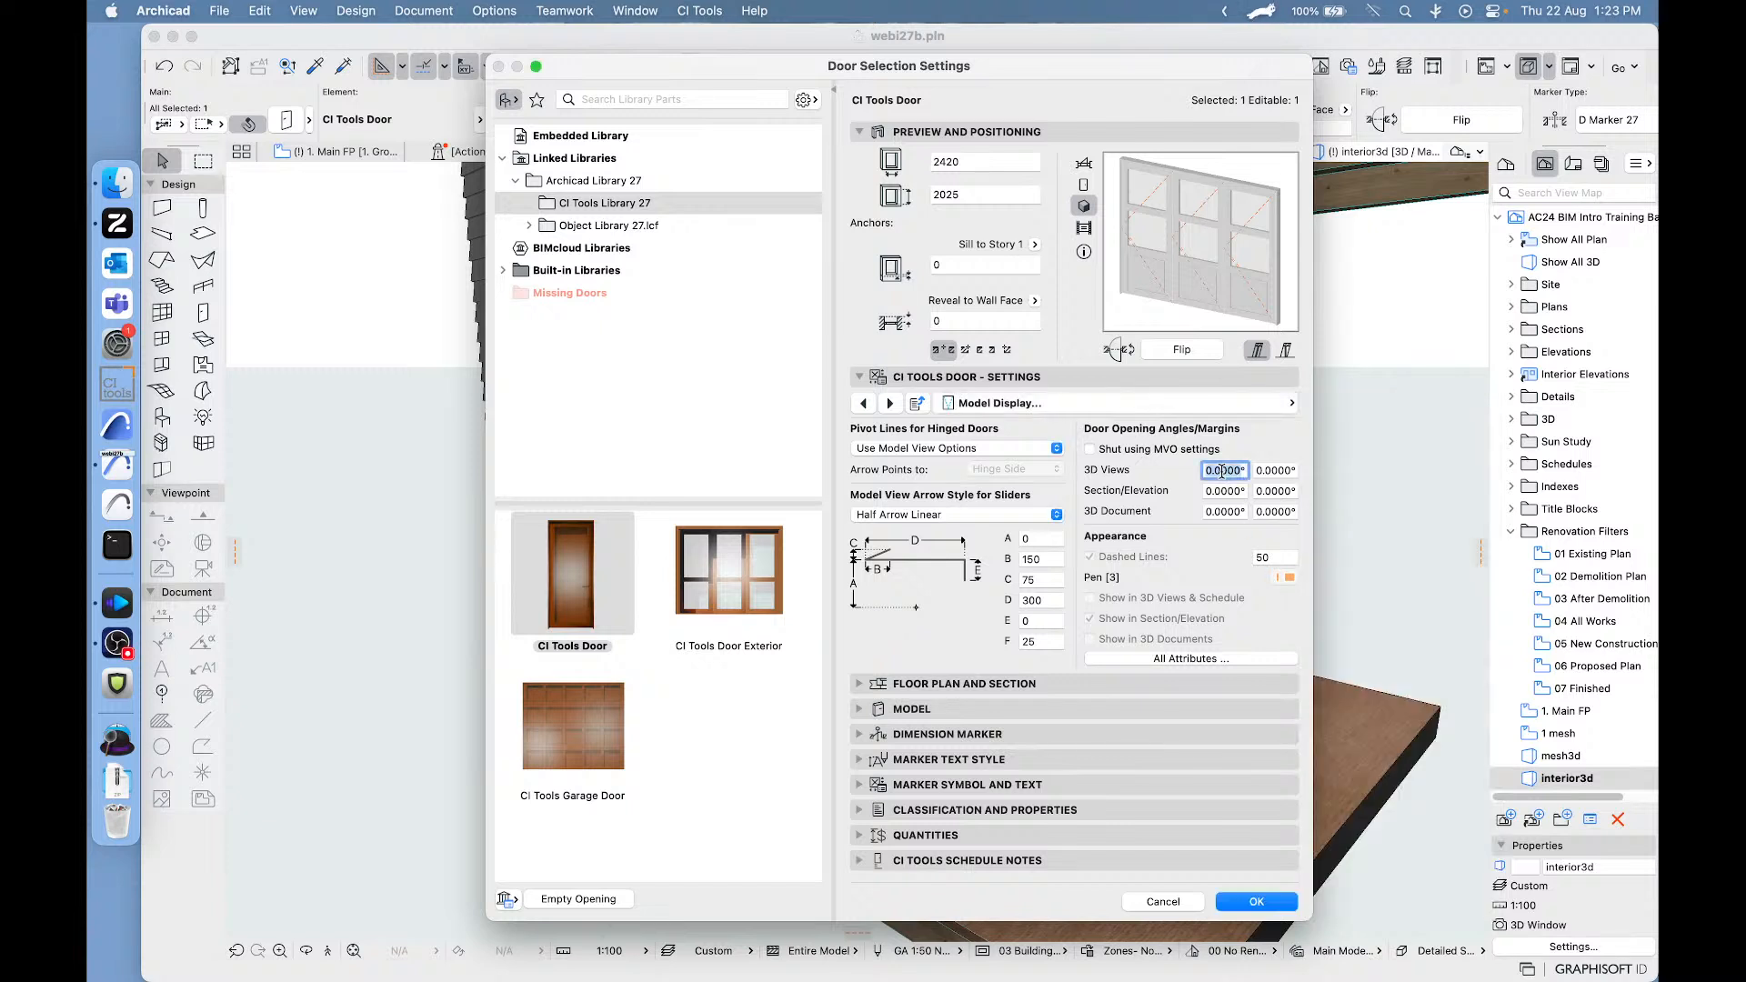
{"action": "type", "text": "3"}
{"action": "left_click", "coordinate": [1260, 902]}
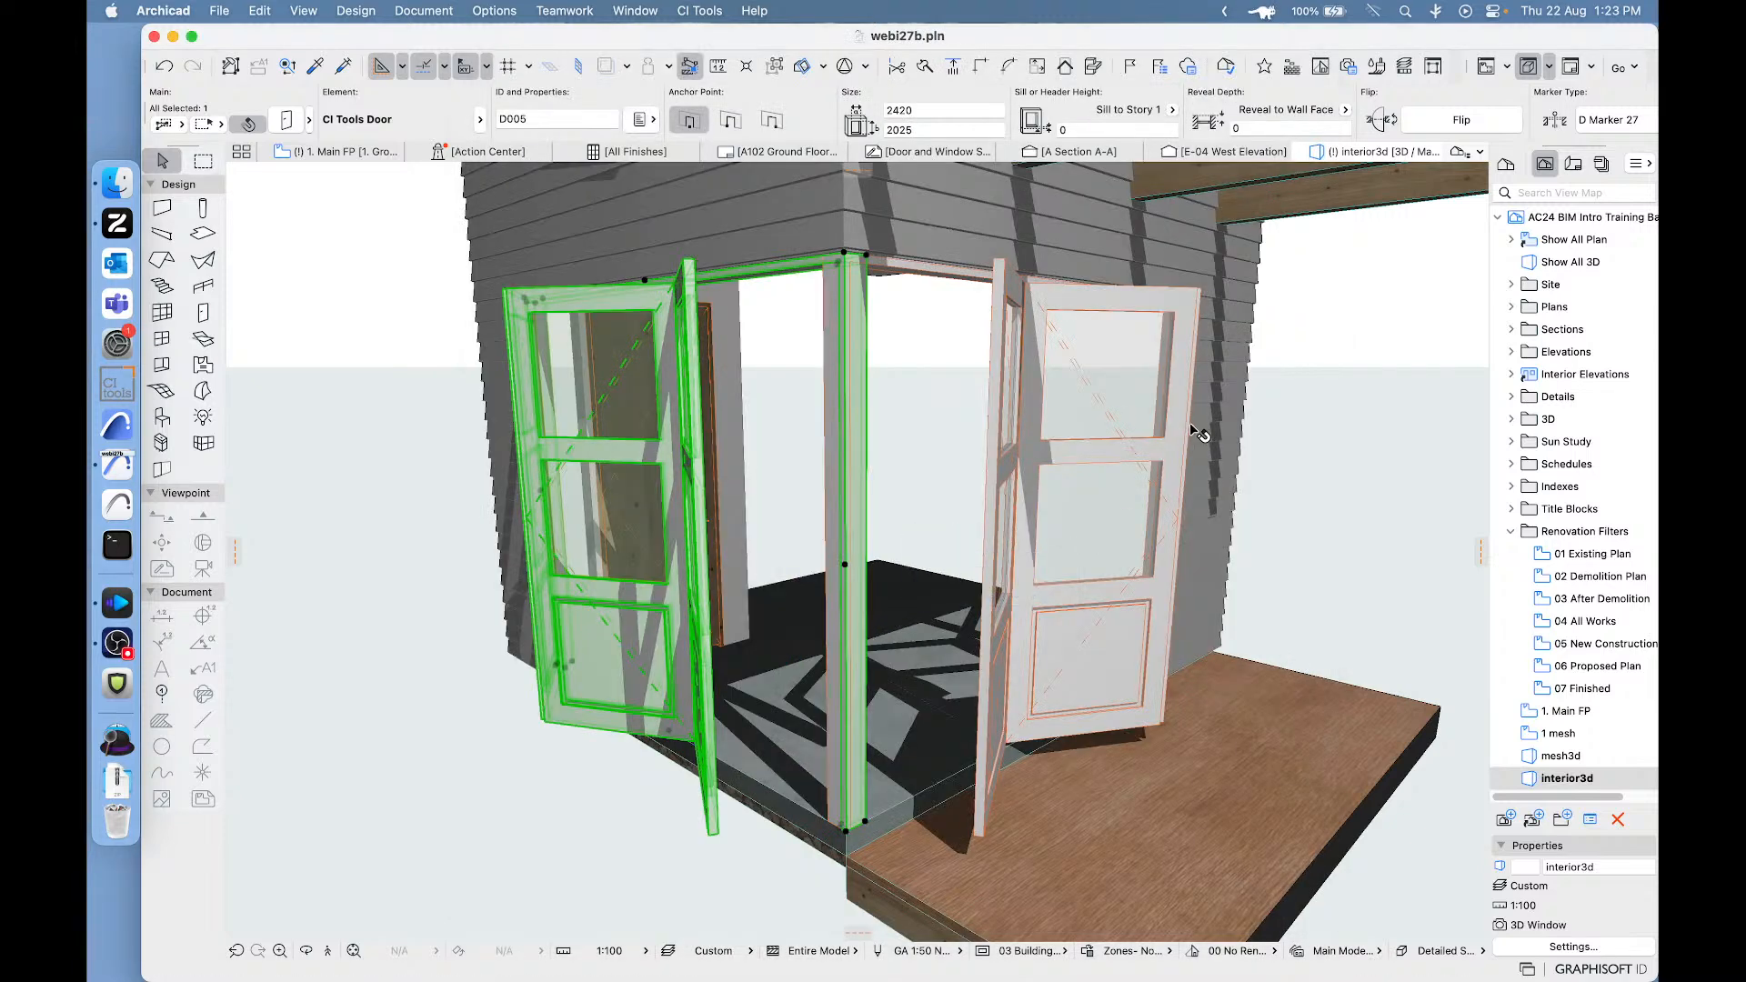
{"action": "left_click", "coordinate": [1354, 375]}
- Change the Right Jamb join of the bi-fold door facing the deck to Glass Joint in its Shape settings
{"action": "scroll", "coordinate": [871, 471], "scroll_direction": "up", "scroll_amount": 3}
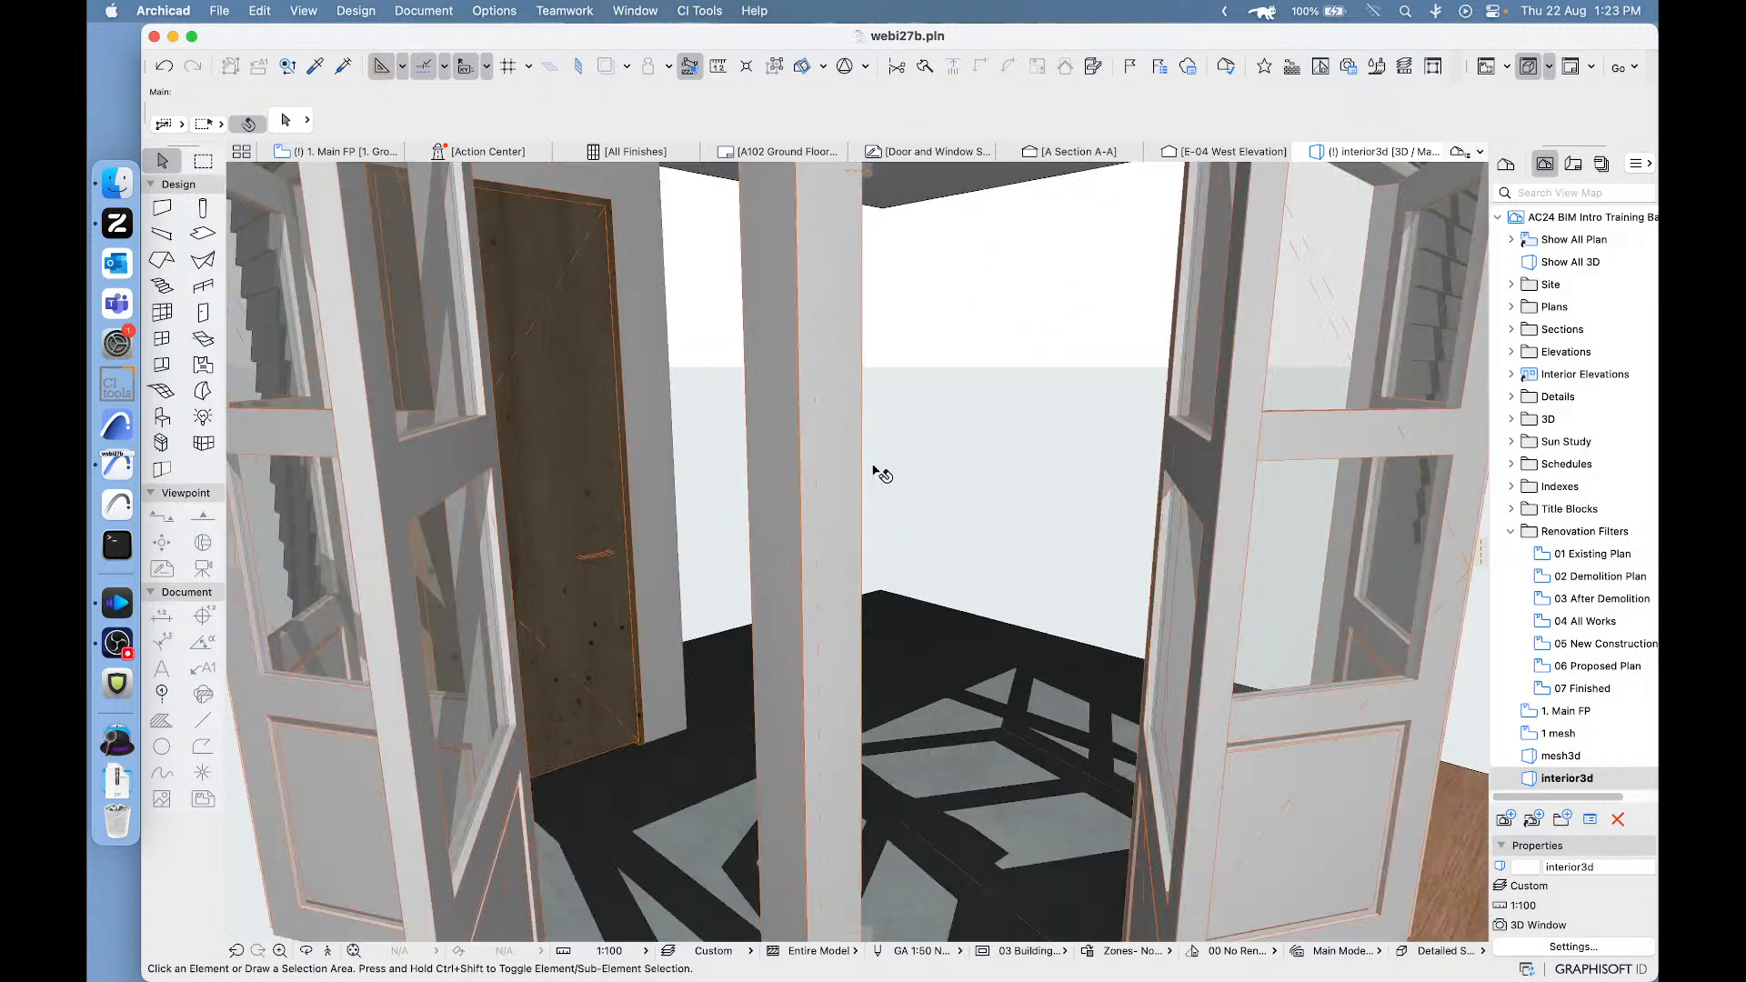
{"action": "middle_click_drag", "start_coordinate": [862, 396], "coordinate": [865, 456]}
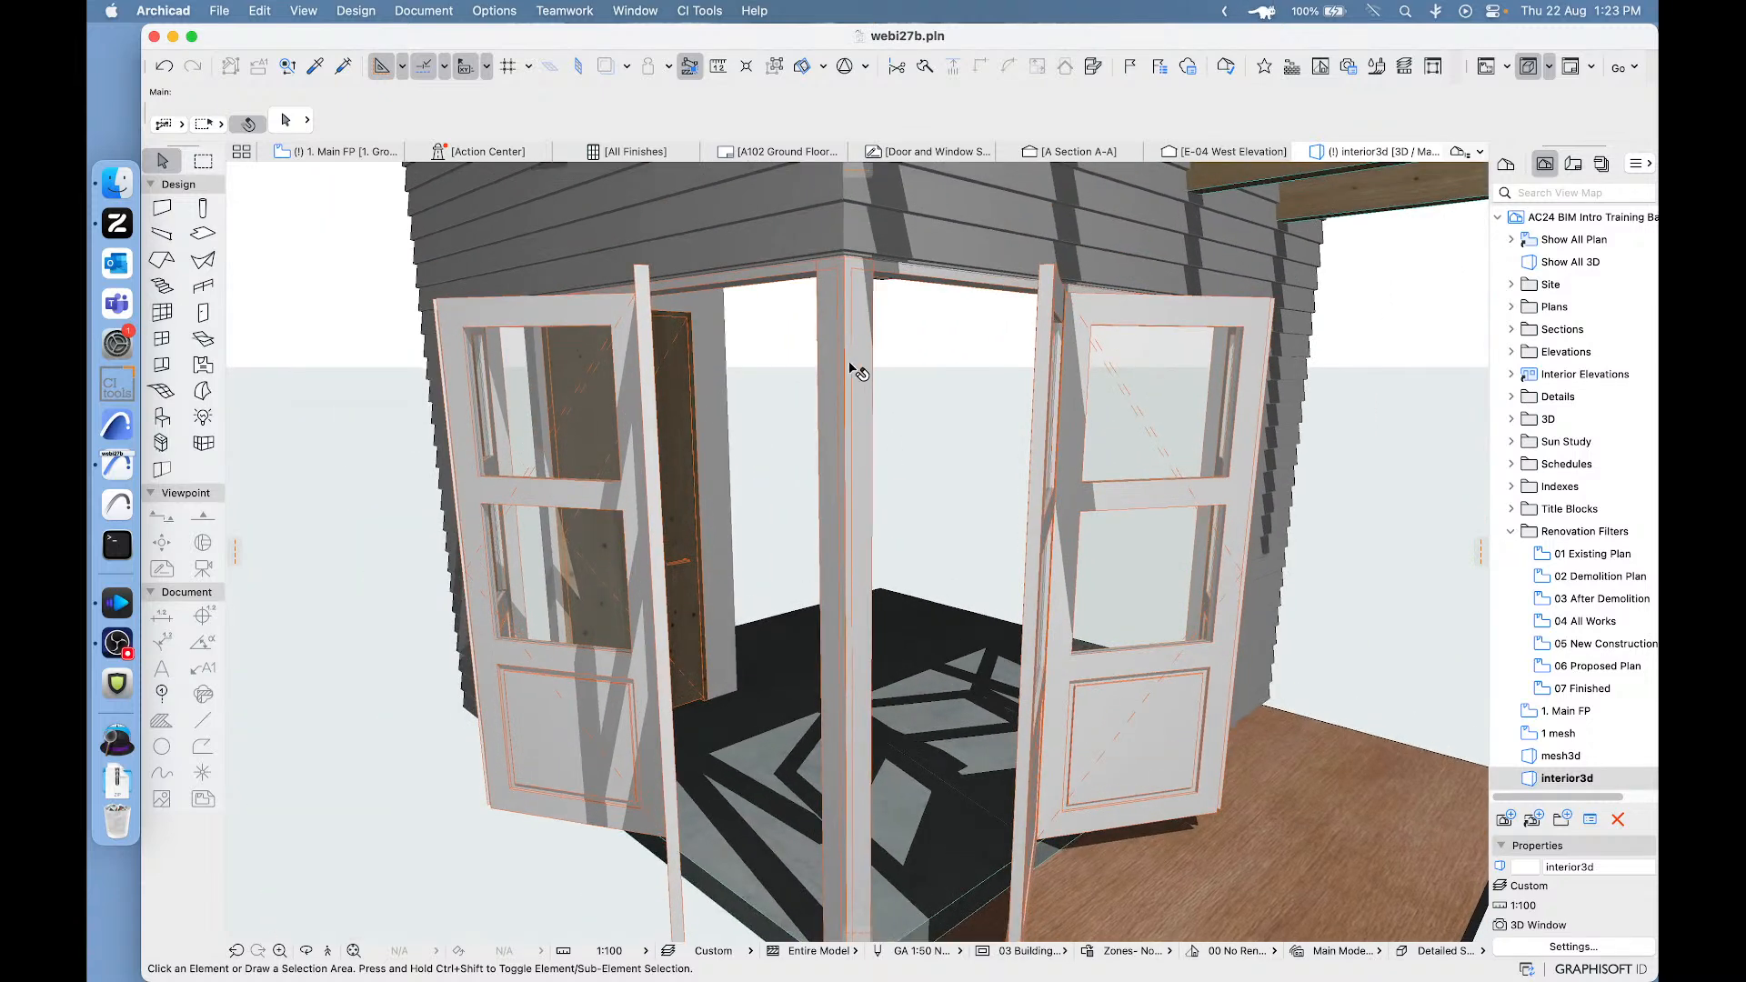
{"action": "left_click", "coordinate": [857, 303]}
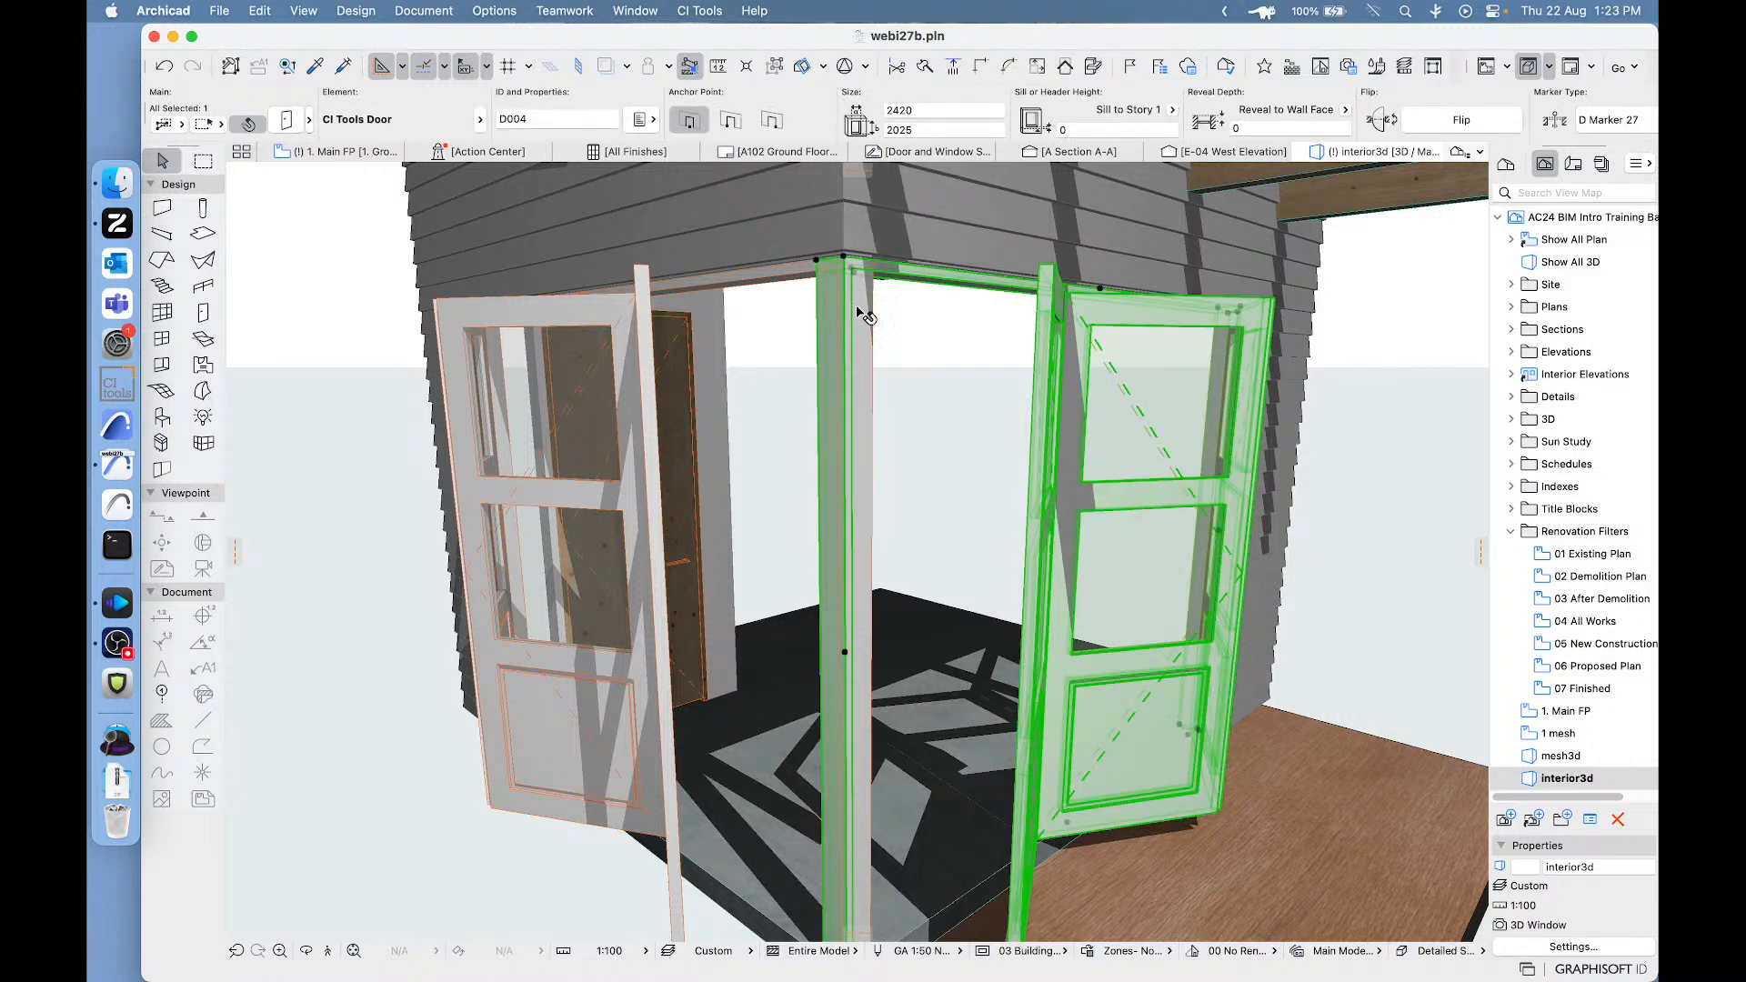
{"action": "left_click", "coordinate": [287, 120]}
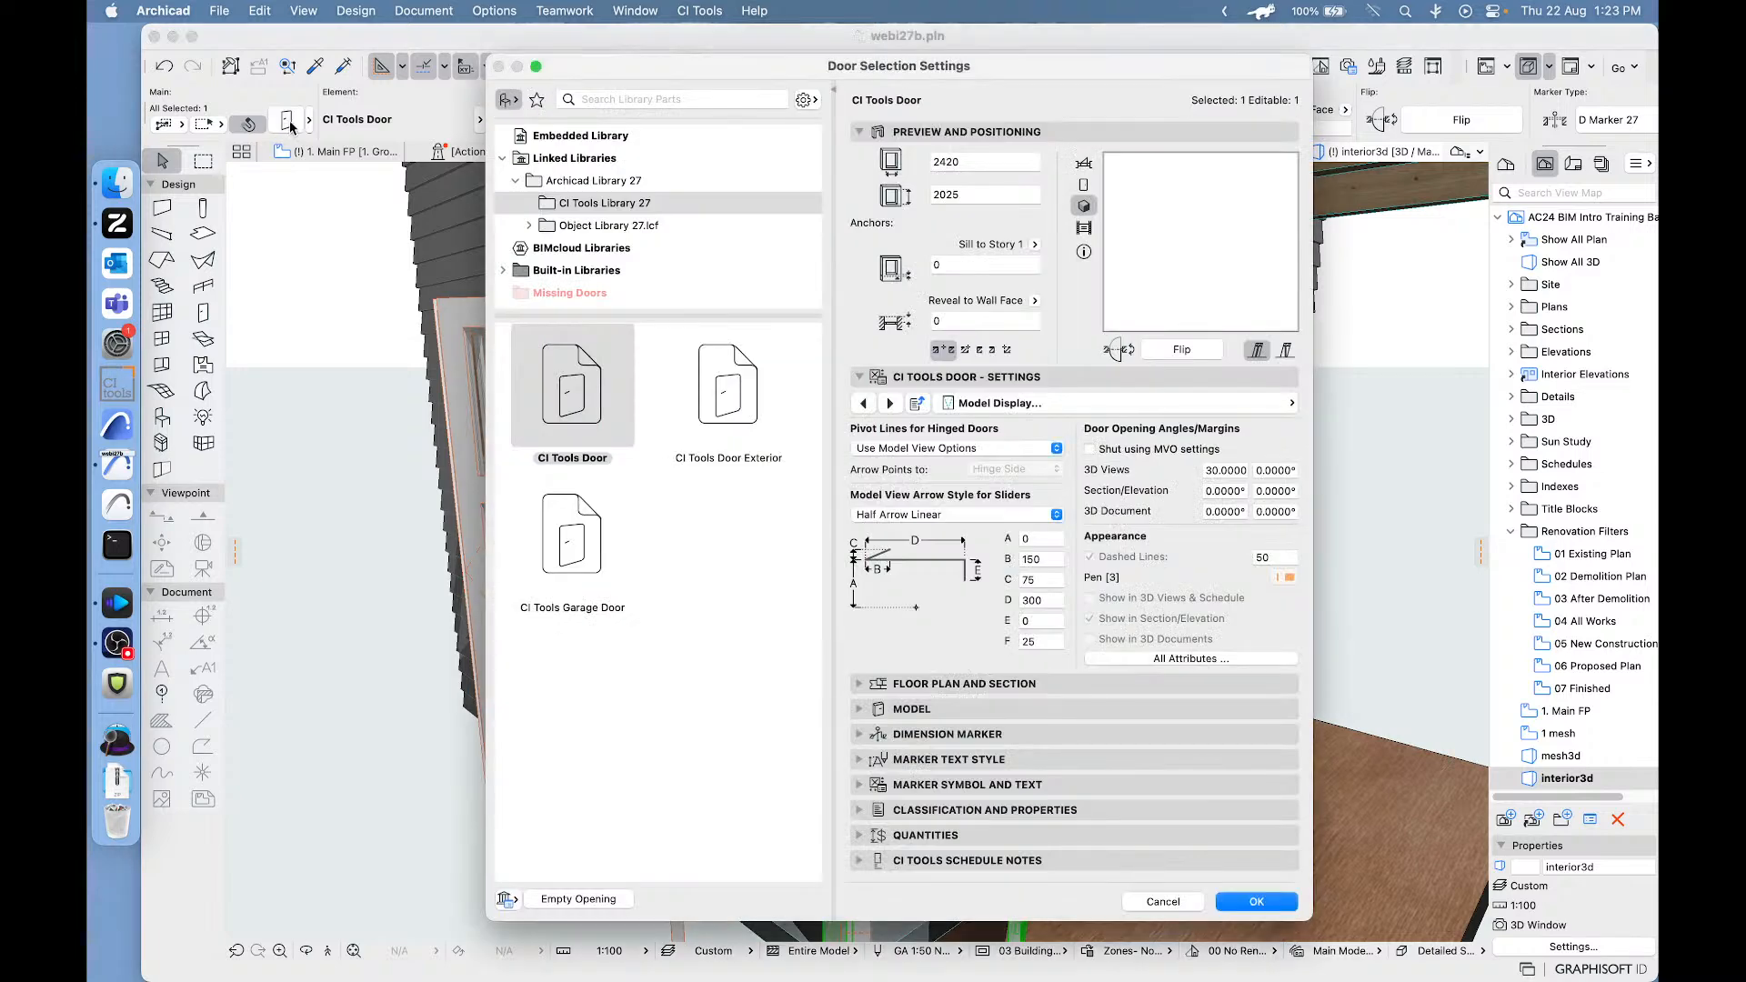
{"action": "left_click", "coordinate": [1120, 405]}
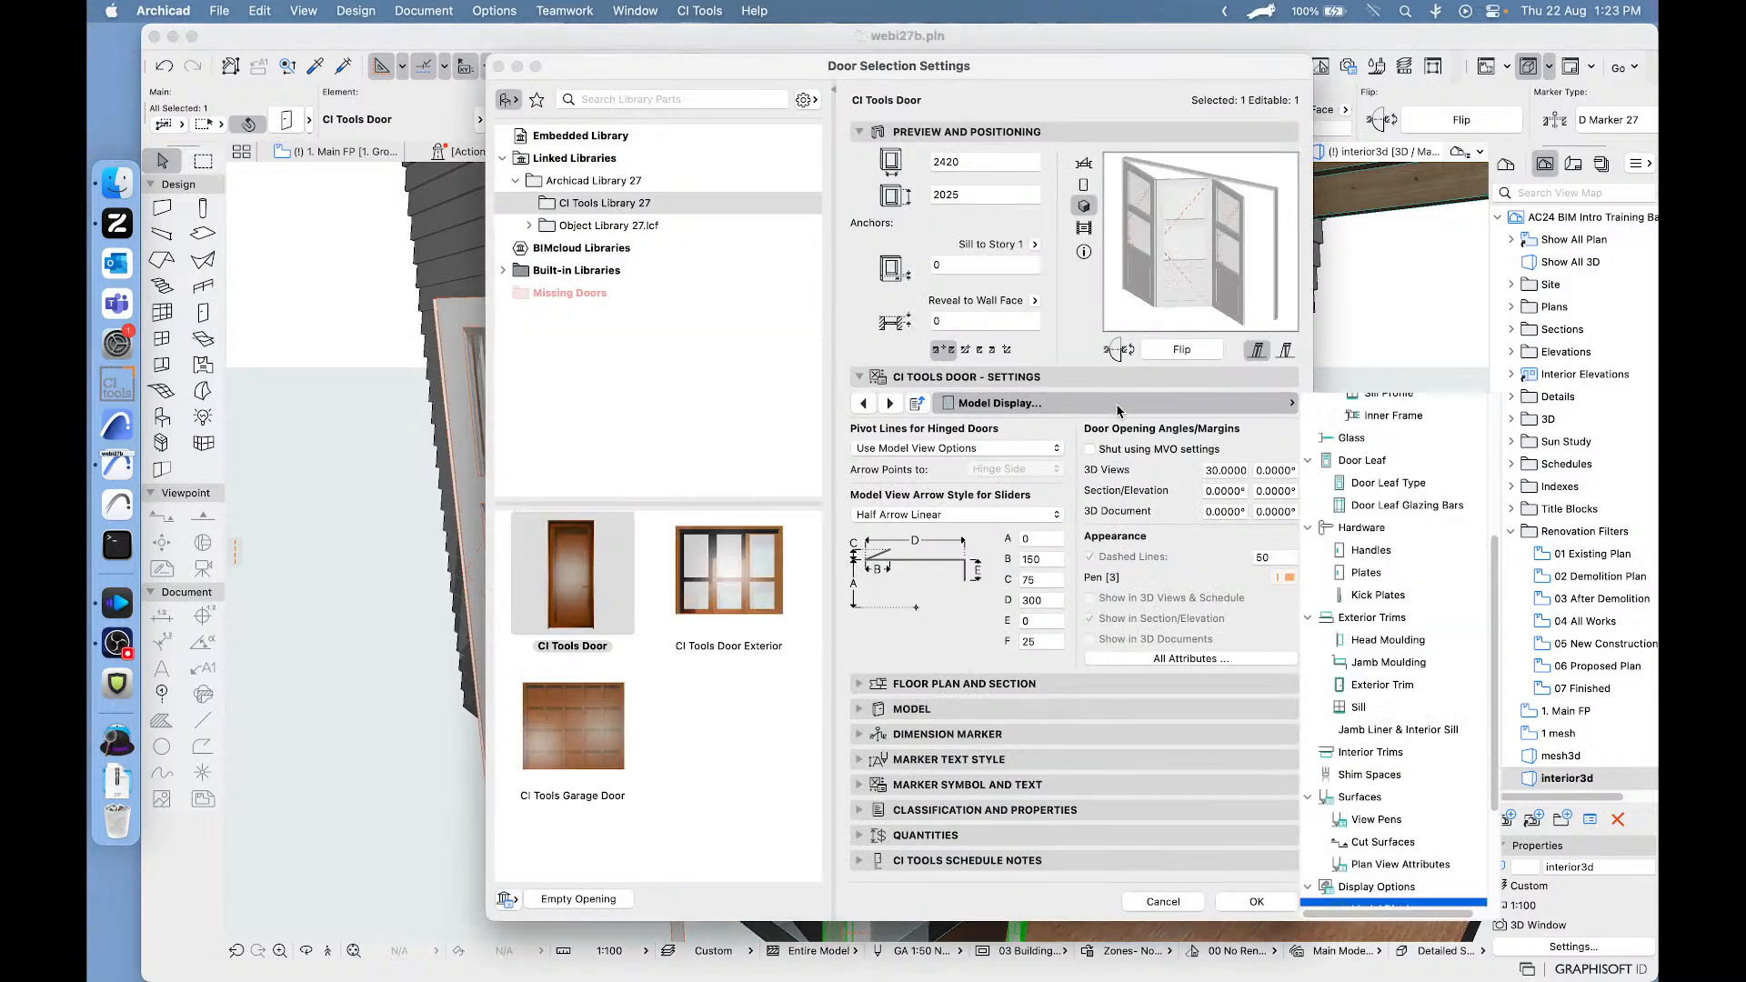
{"action": "scroll", "coordinate": [1415, 445], "scroll_direction": "up", "scroll_amount": 5}
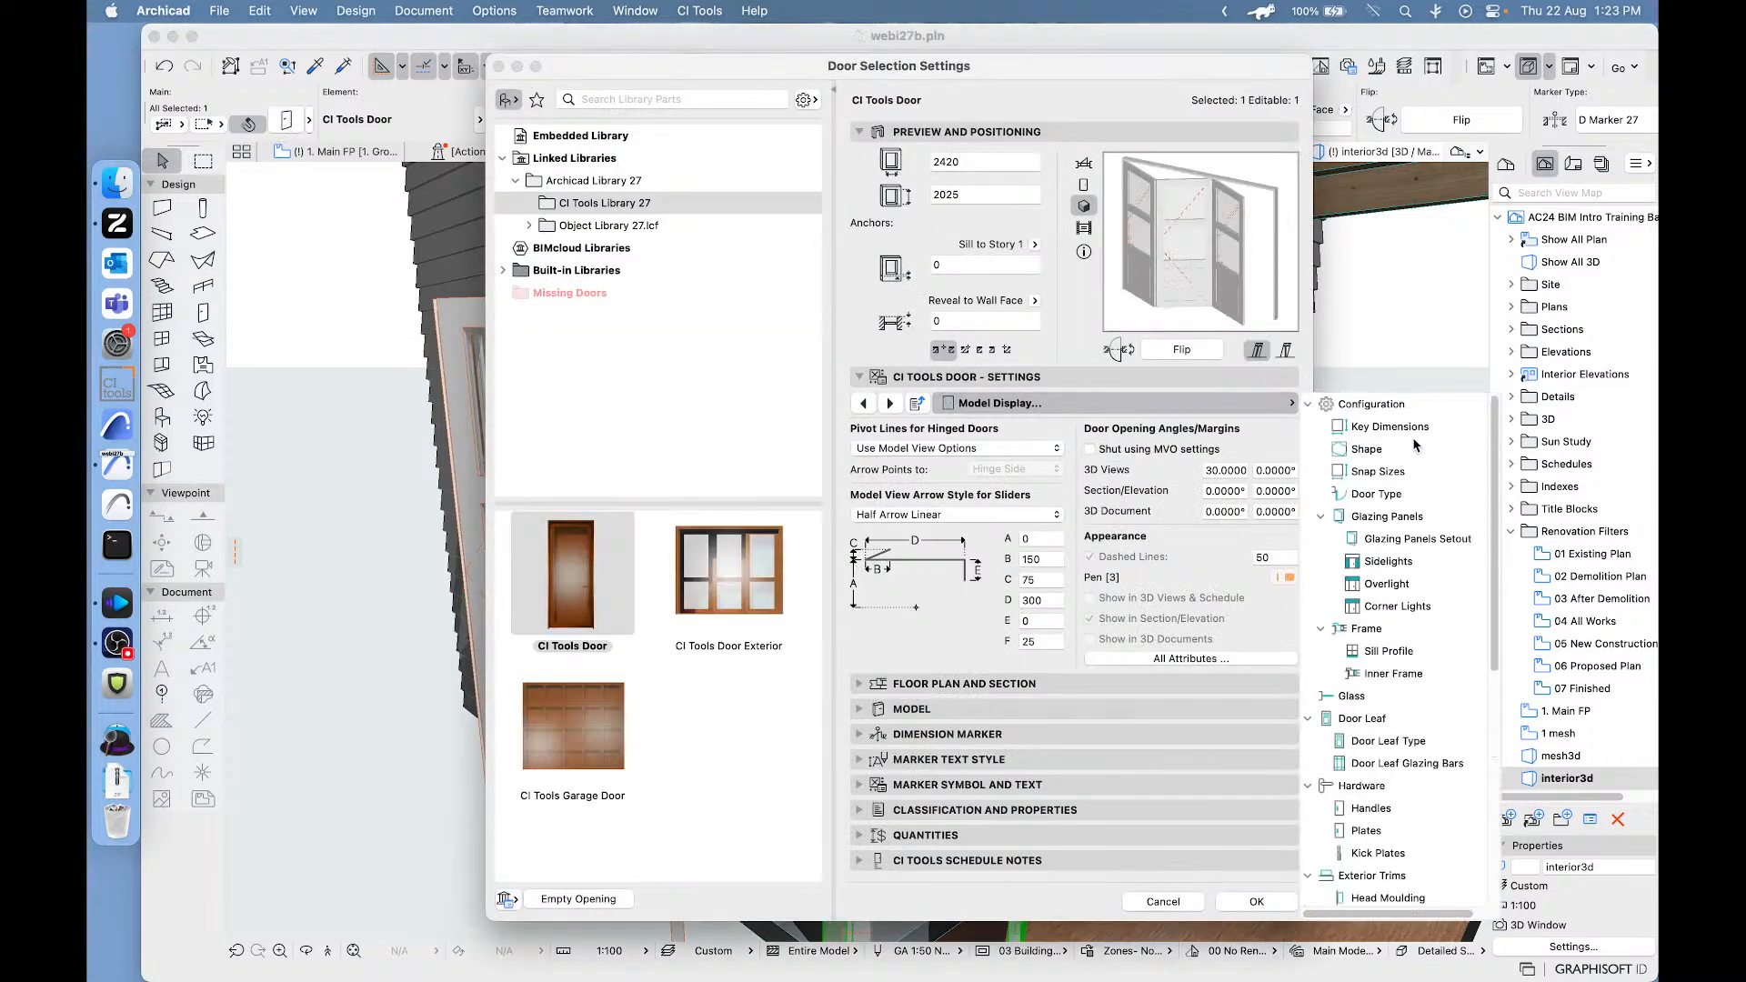
{"action": "left_click", "coordinate": [1363, 450]}
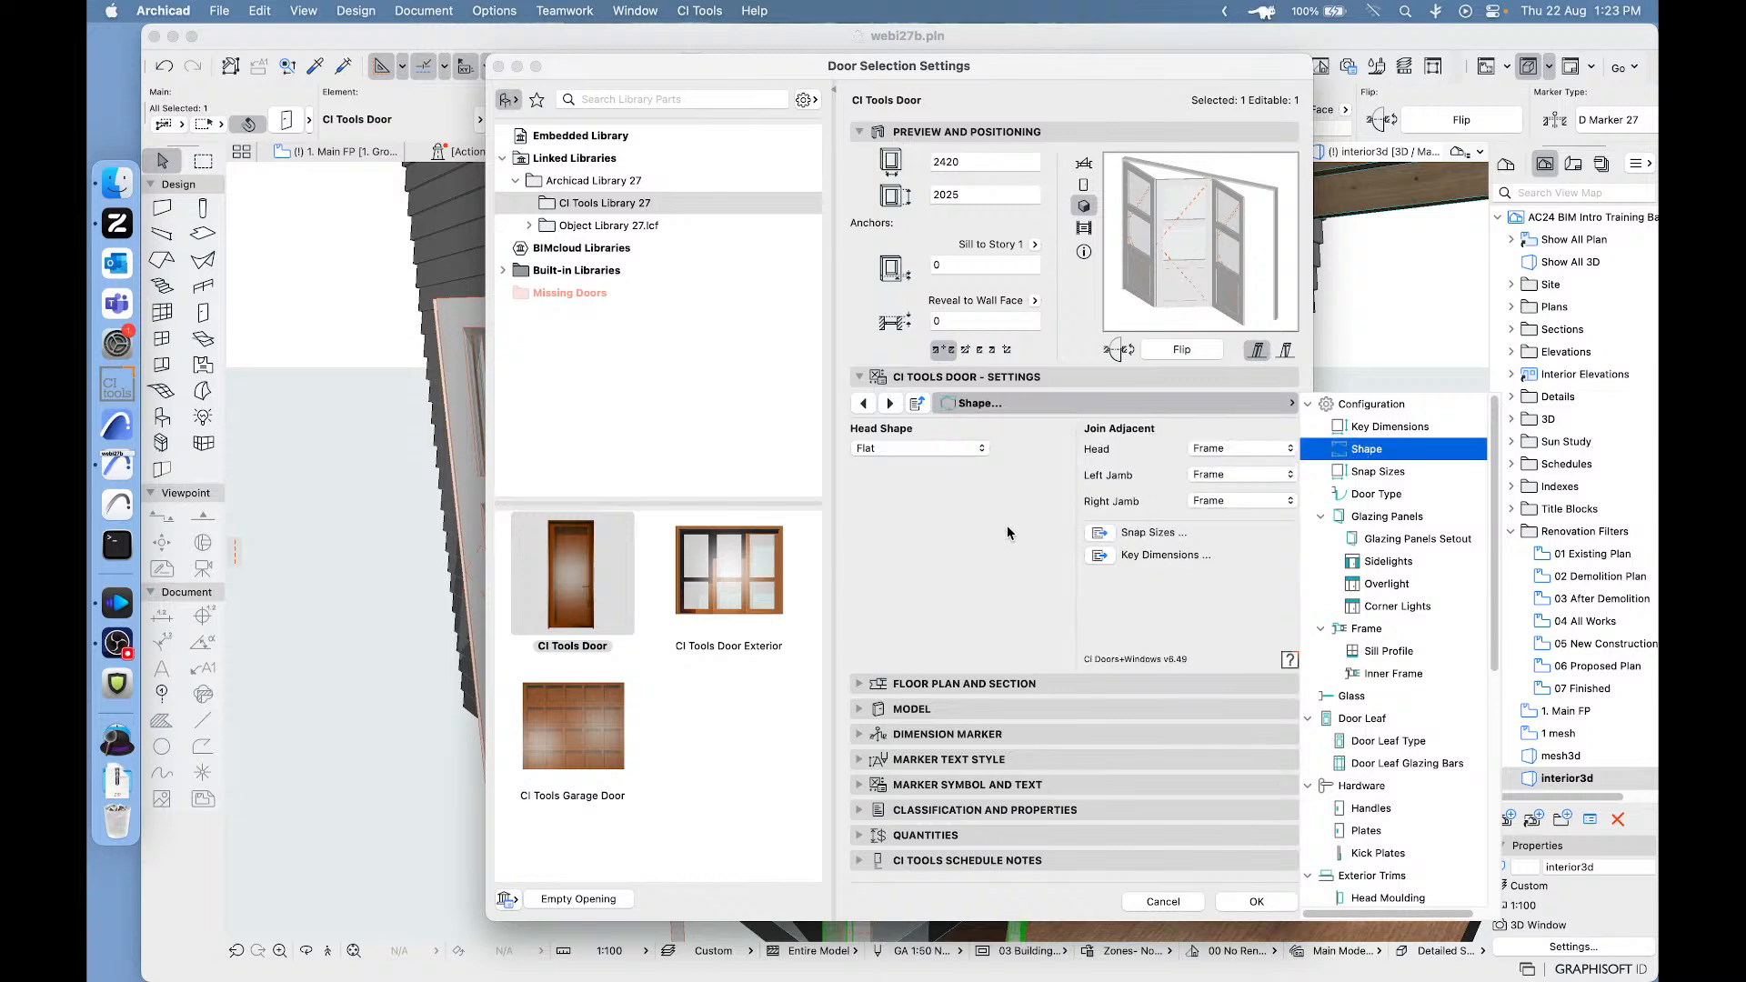
{"action": "left_click", "coordinate": [1008, 532]}
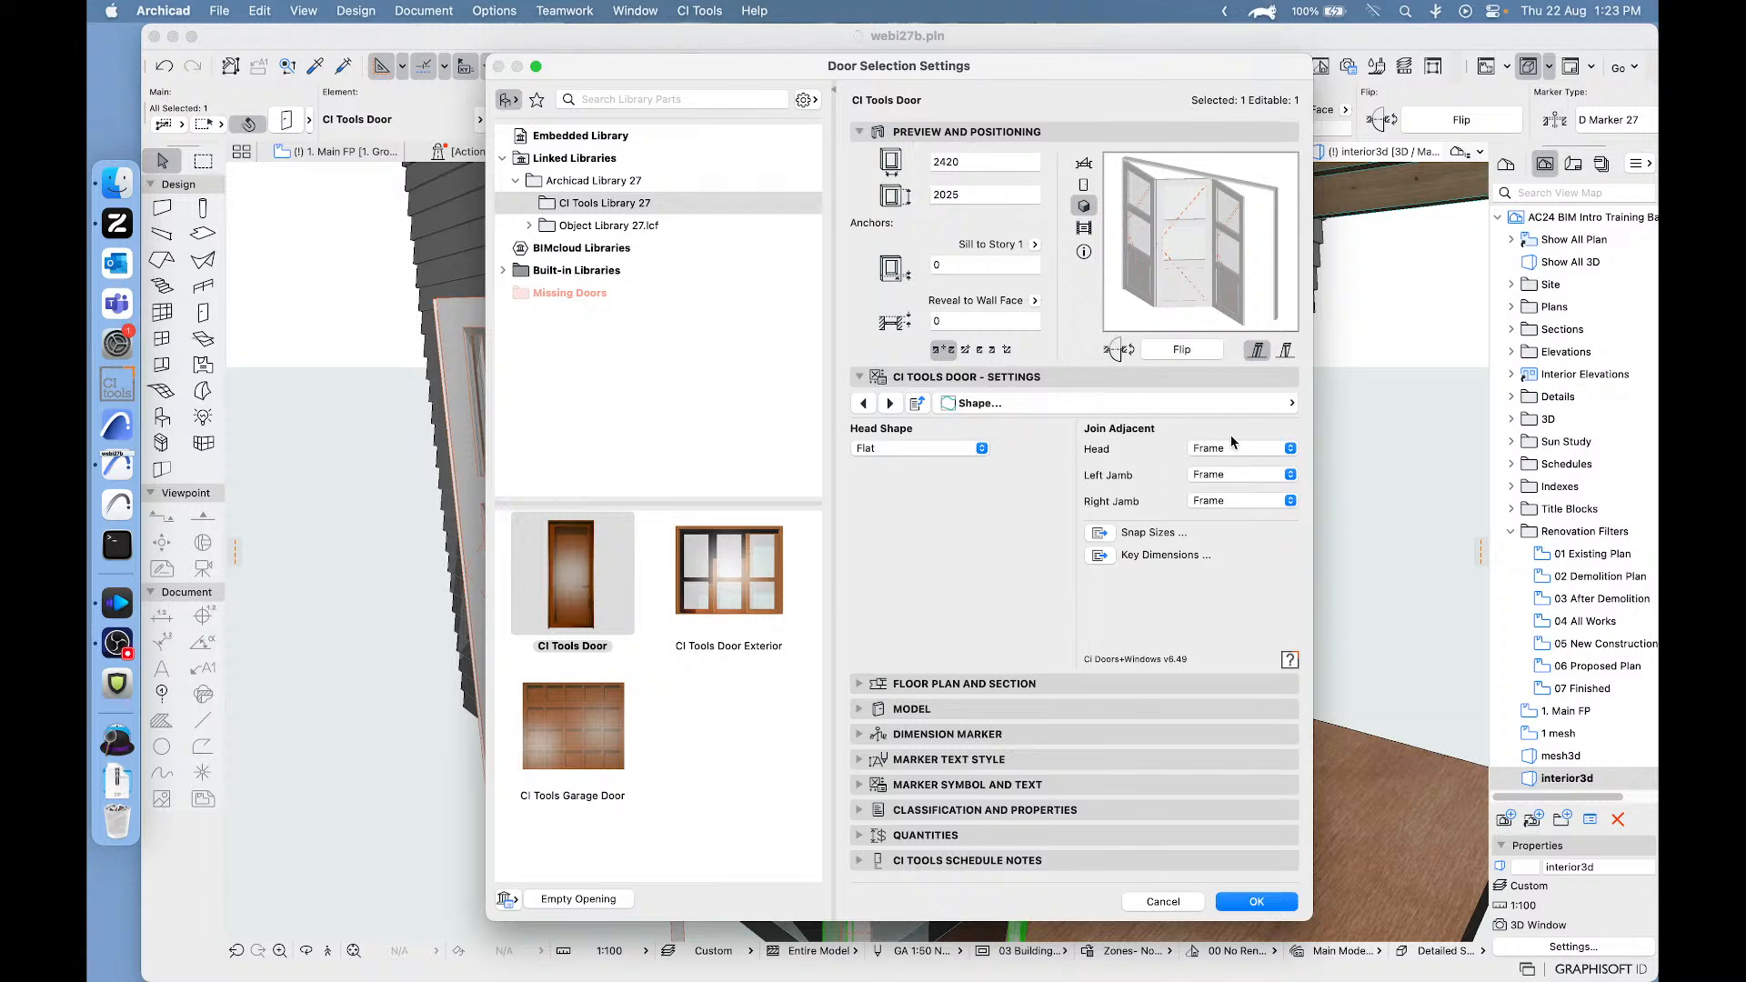
{"action": "left_click", "coordinate": [1233, 501]}
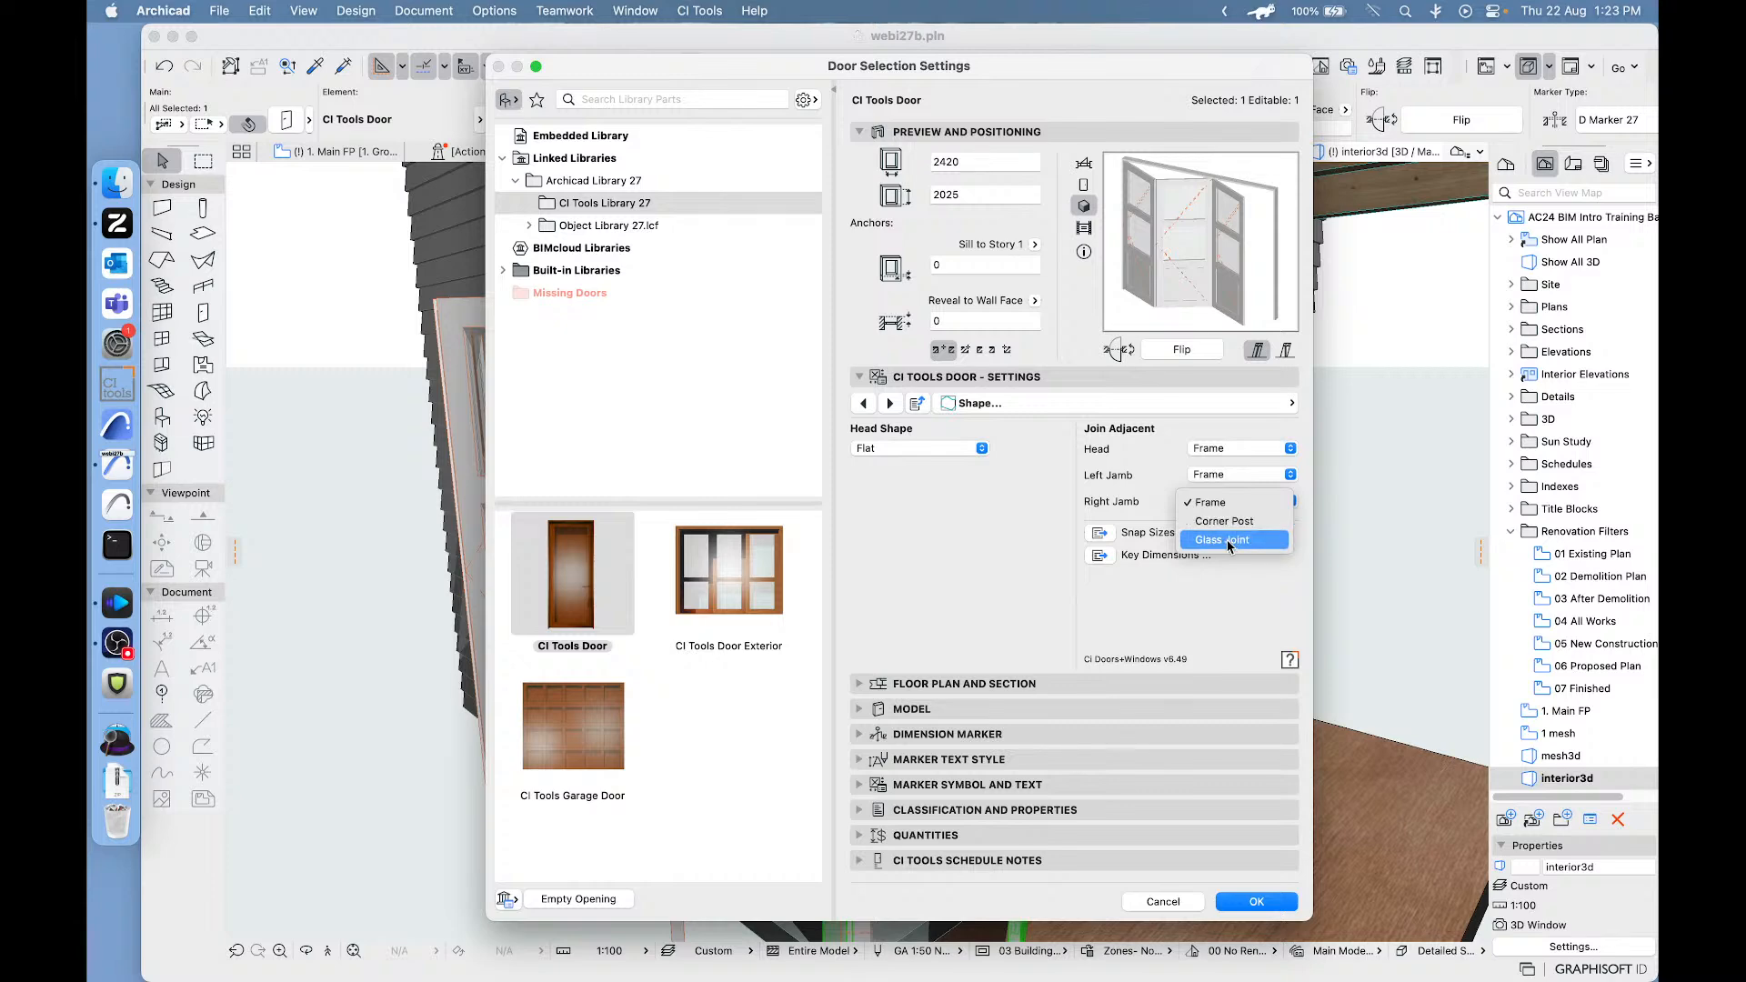
{"action": "left_click", "coordinate": [1227, 540]}
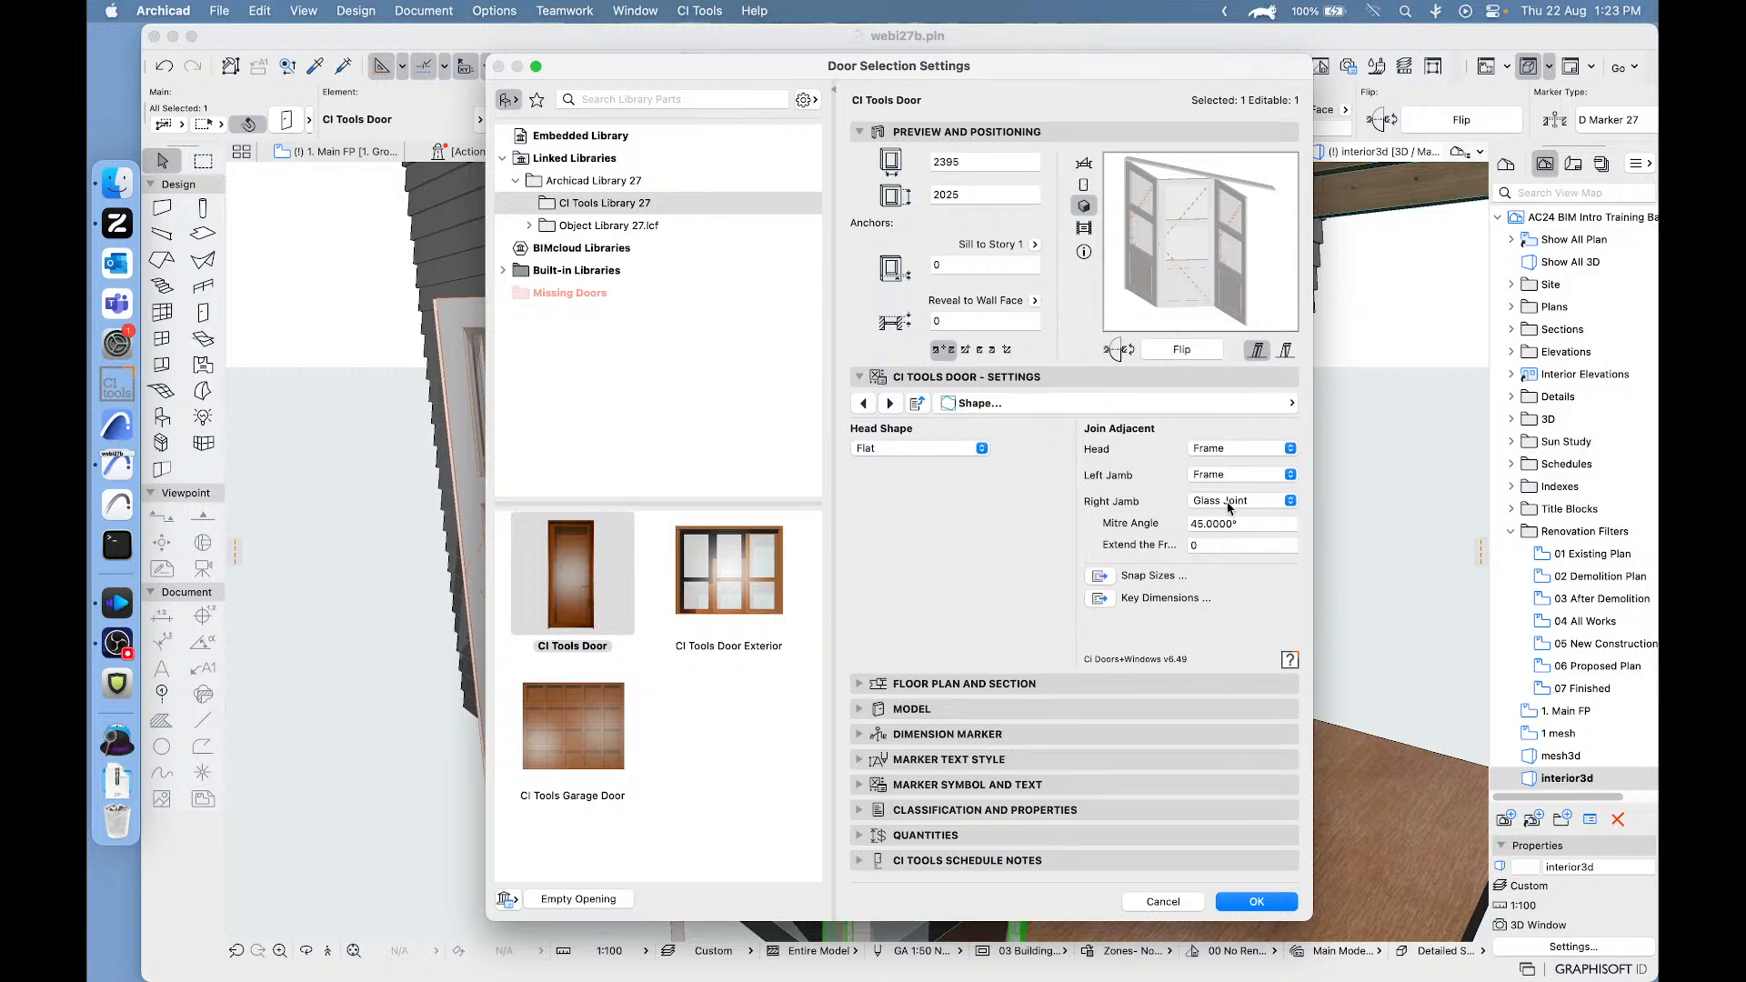
{"action": "left_click", "coordinate": [1234, 909]}
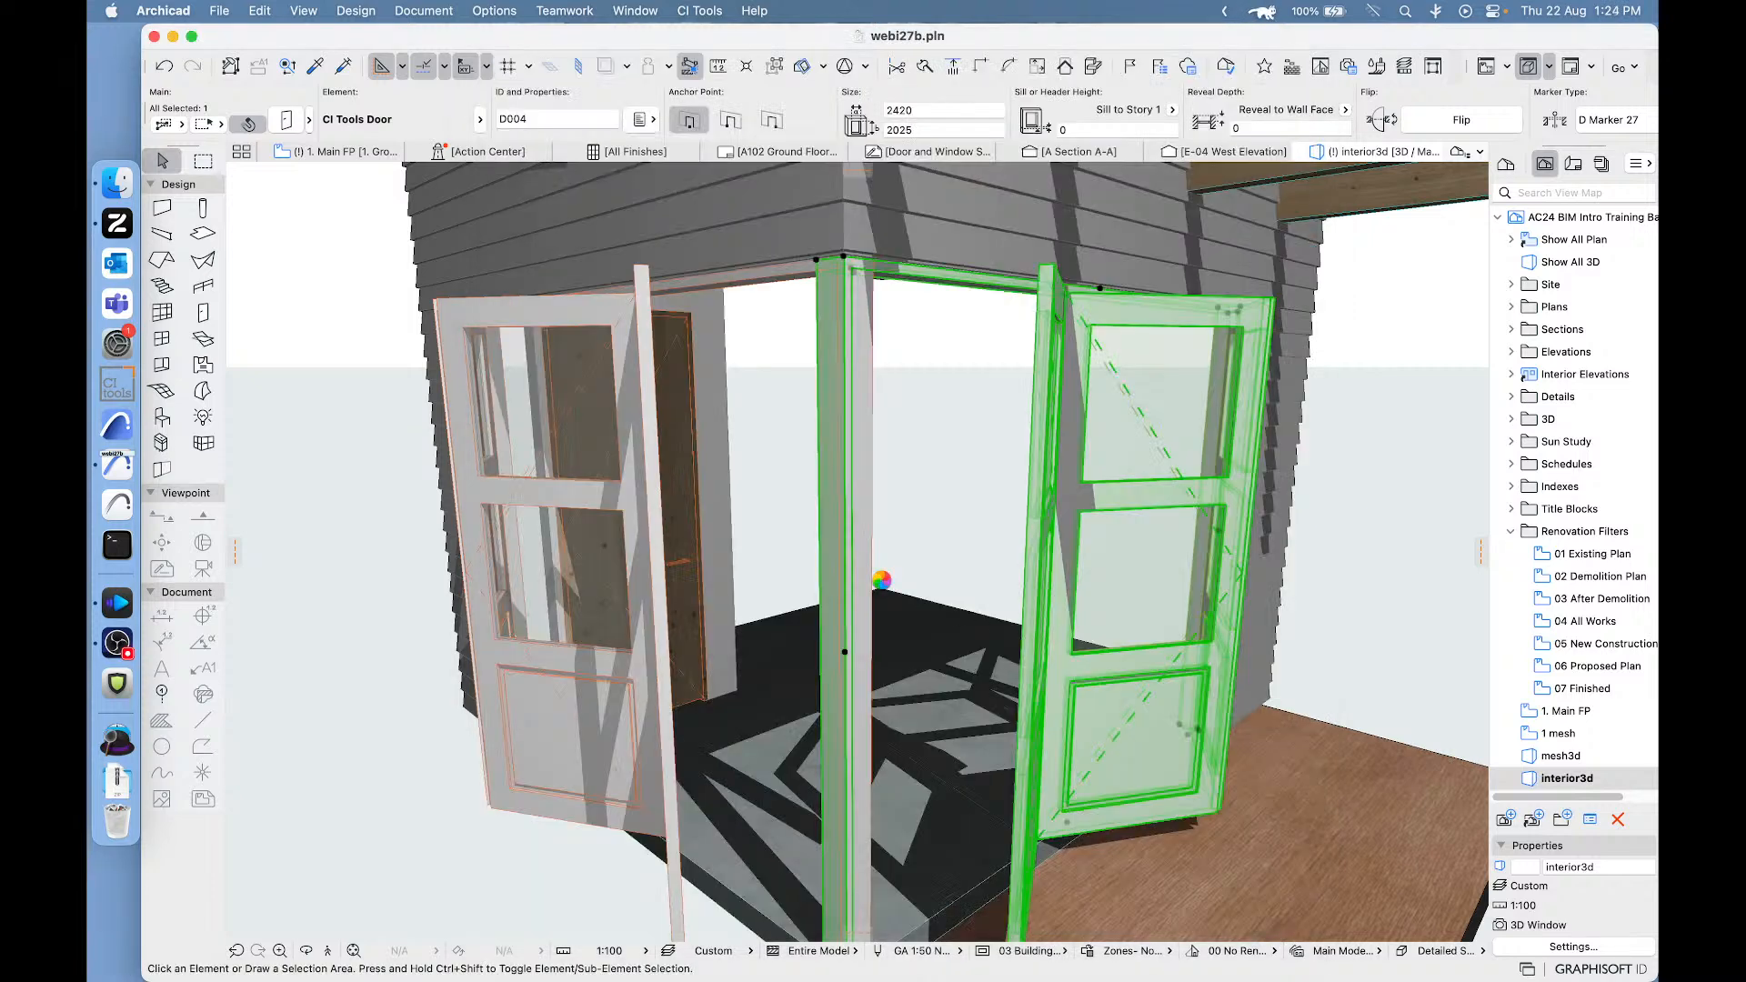
- Change the Right Jamb join of the side wall's bi-fold door to Glass Joint as well, and clear the selection
{"action": "left_click", "coordinate": [625, 371]}
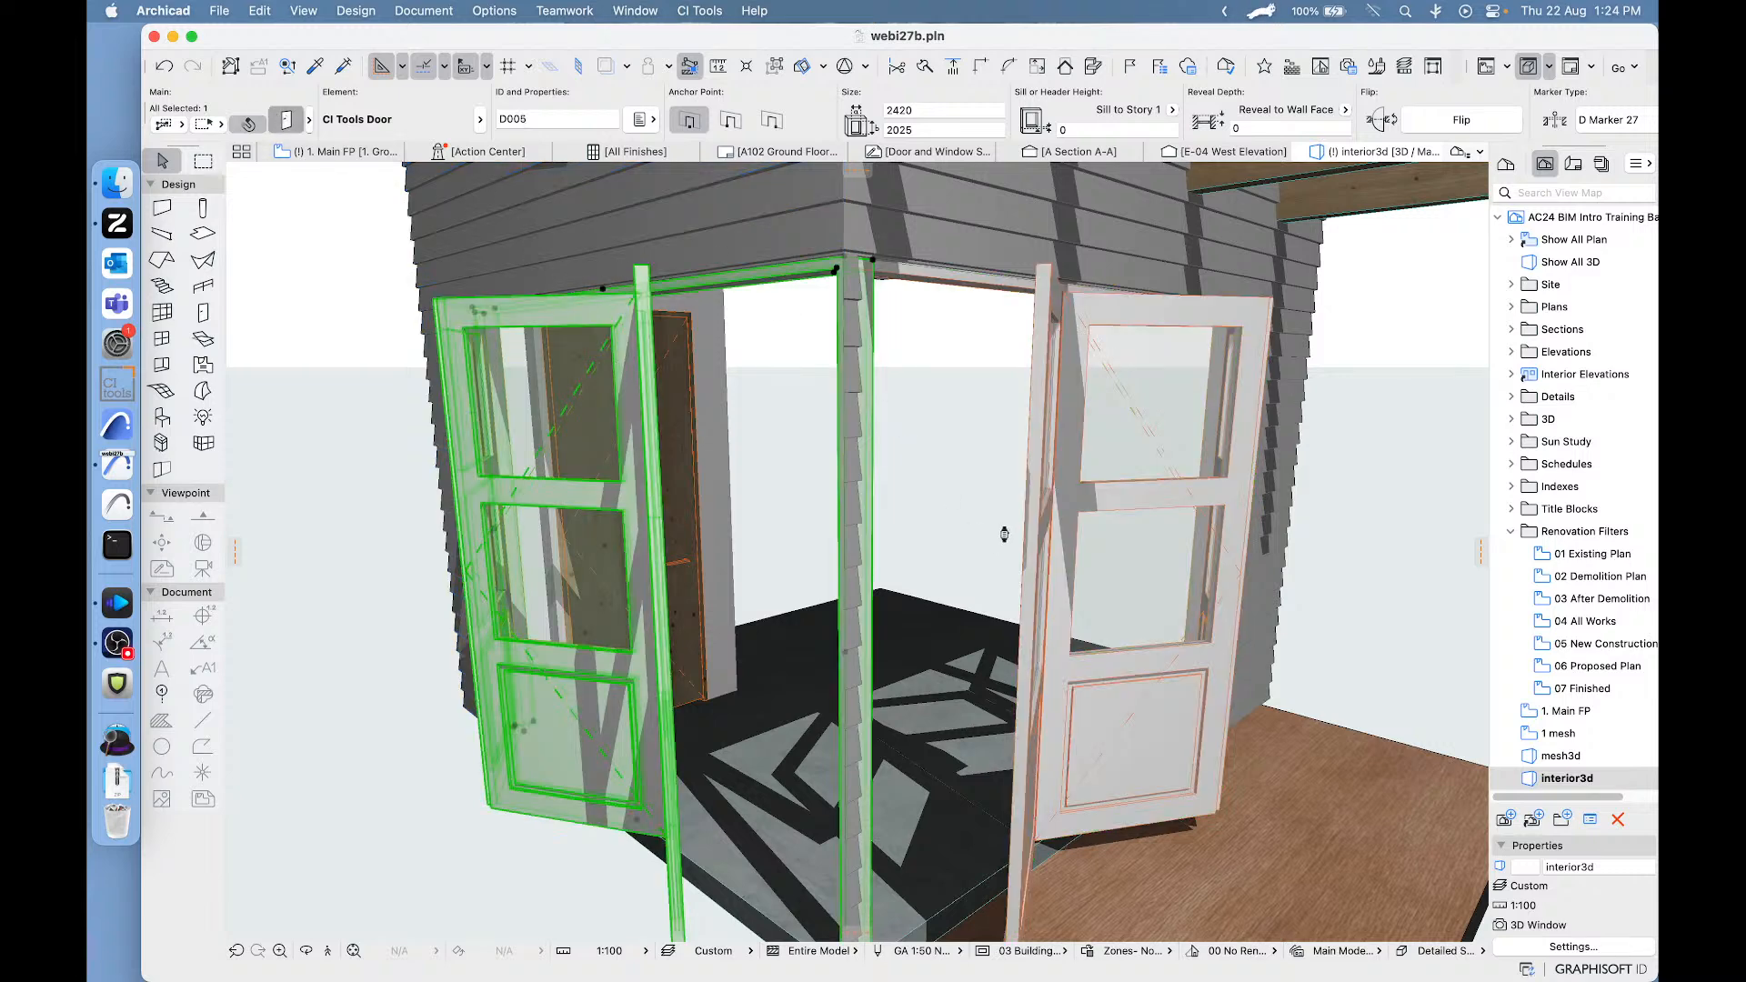
{"action": "key", "text": "super+t"}
{"action": "left_click", "coordinate": [1292, 403]}
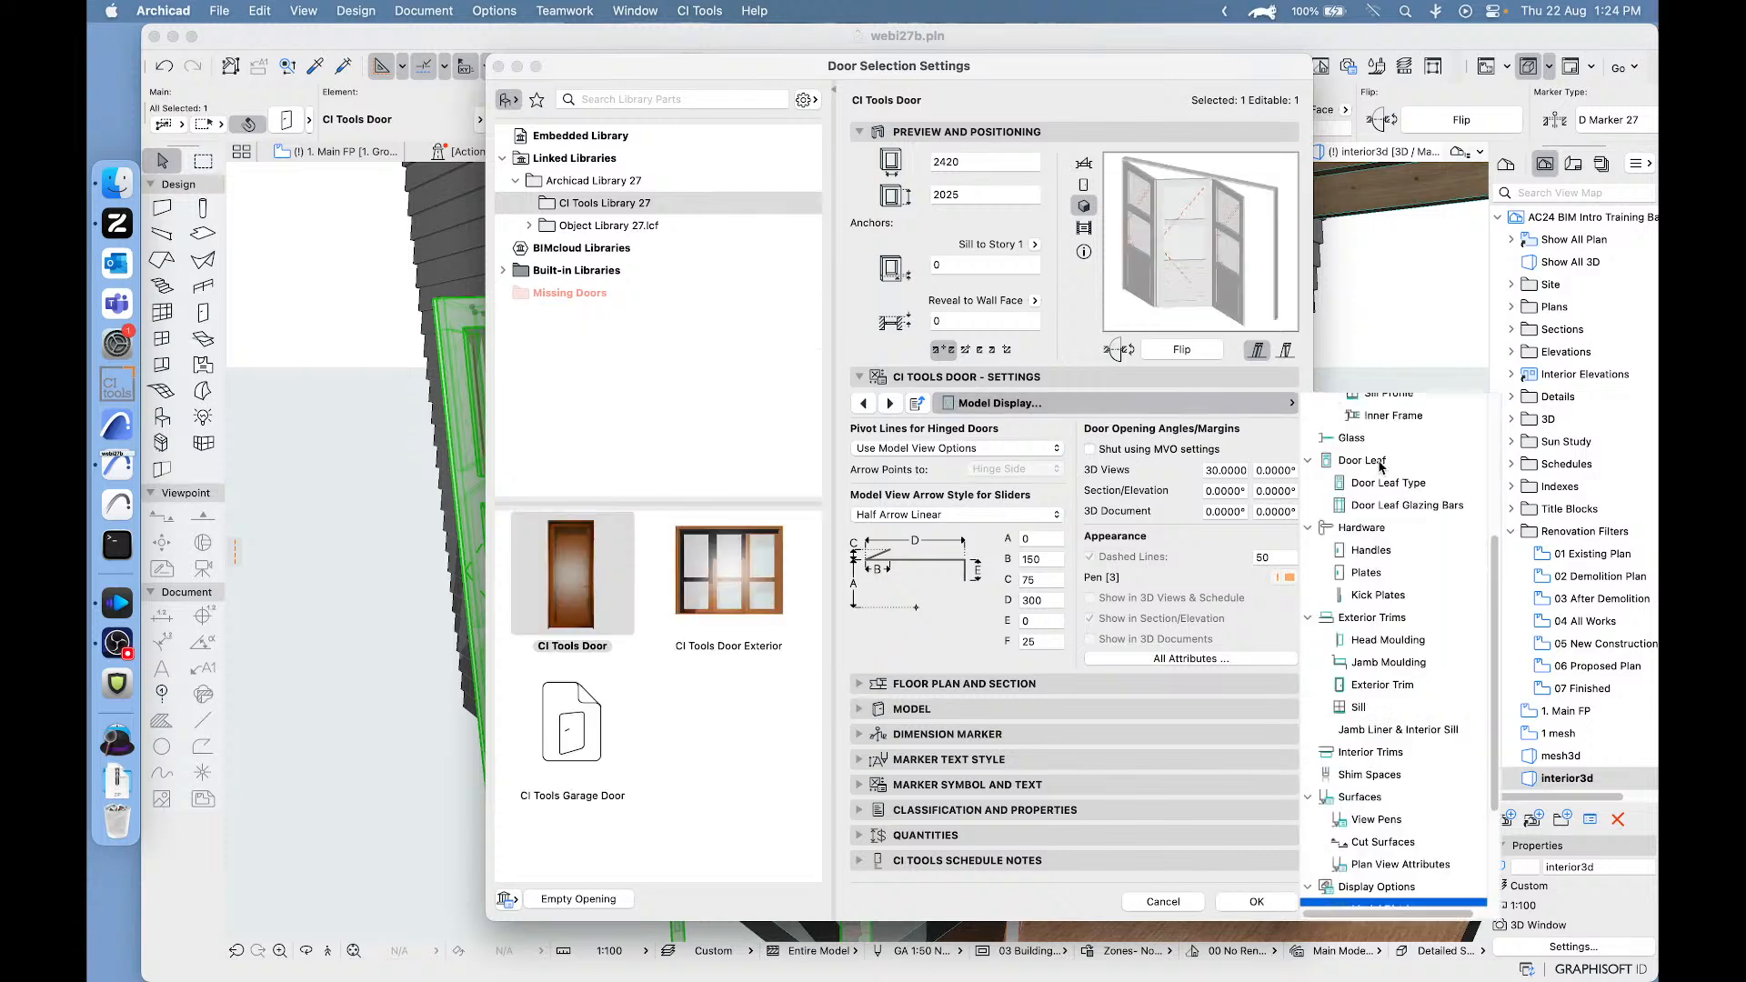
{"action": "scroll", "coordinate": [1380, 468], "scroll_direction": "up", "scroll_amount": 5}
{"action": "left_click", "coordinate": [1364, 452]}
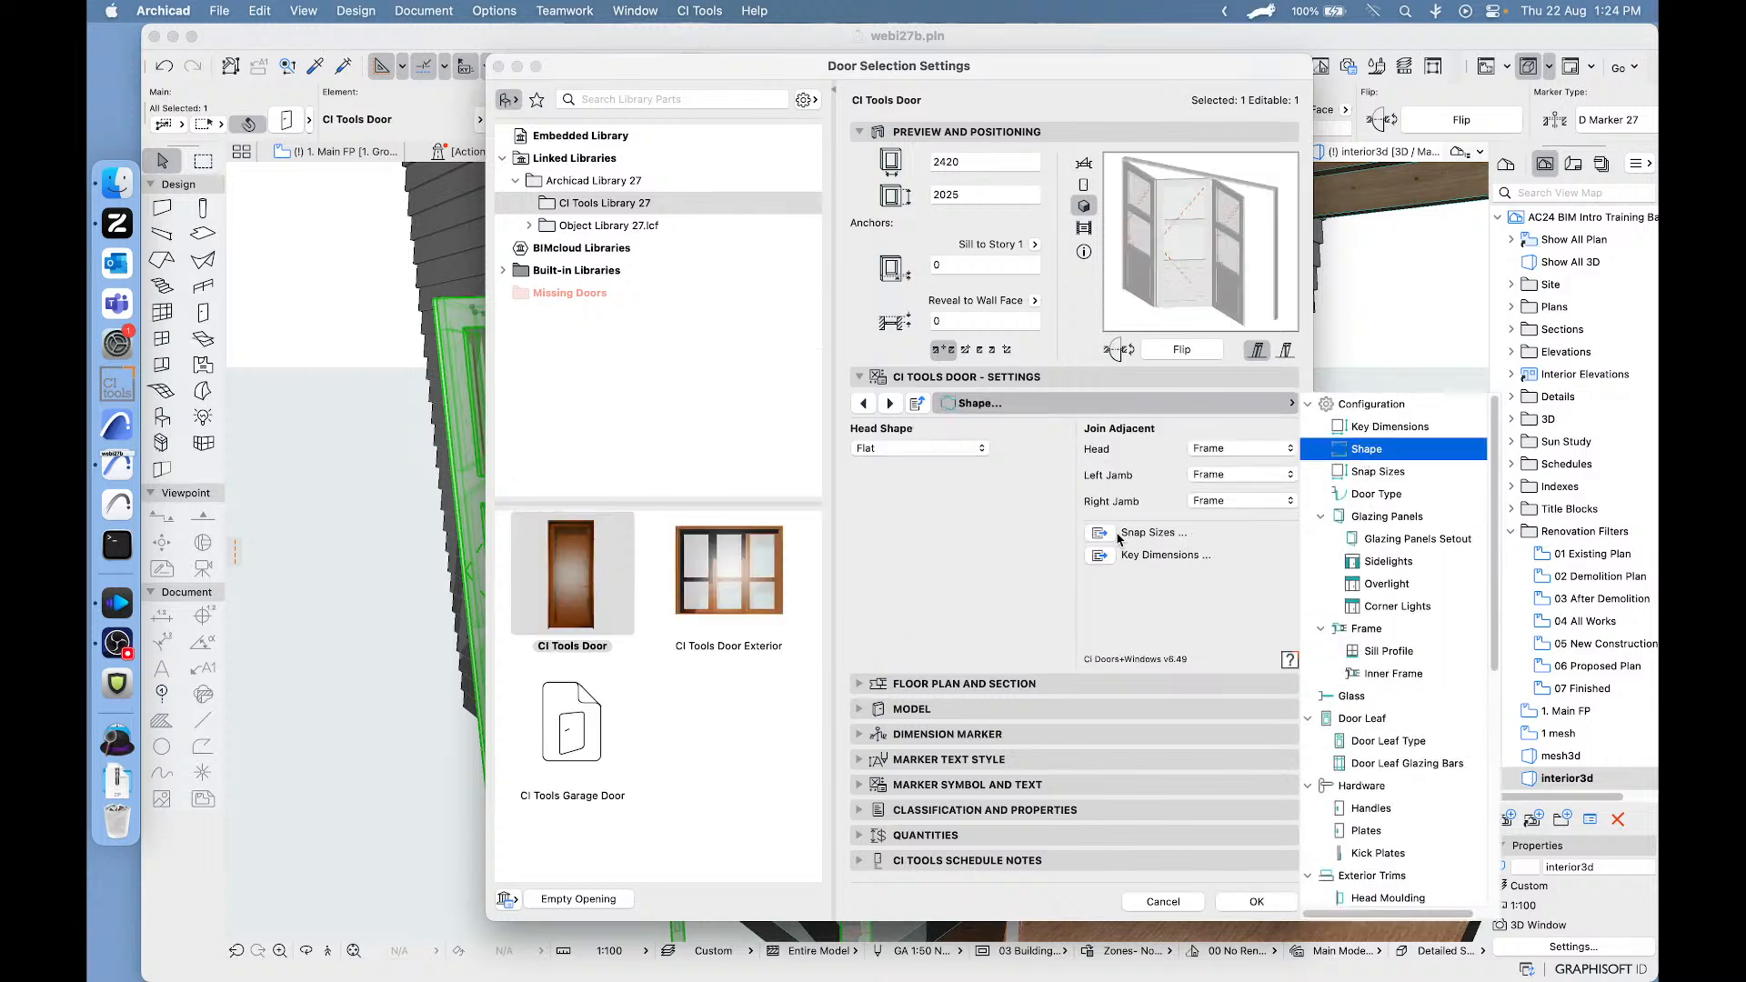
{"action": "left_click", "coordinate": [1238, 501]}
{"action": "left_click", "coordinate": [1214, 540]}
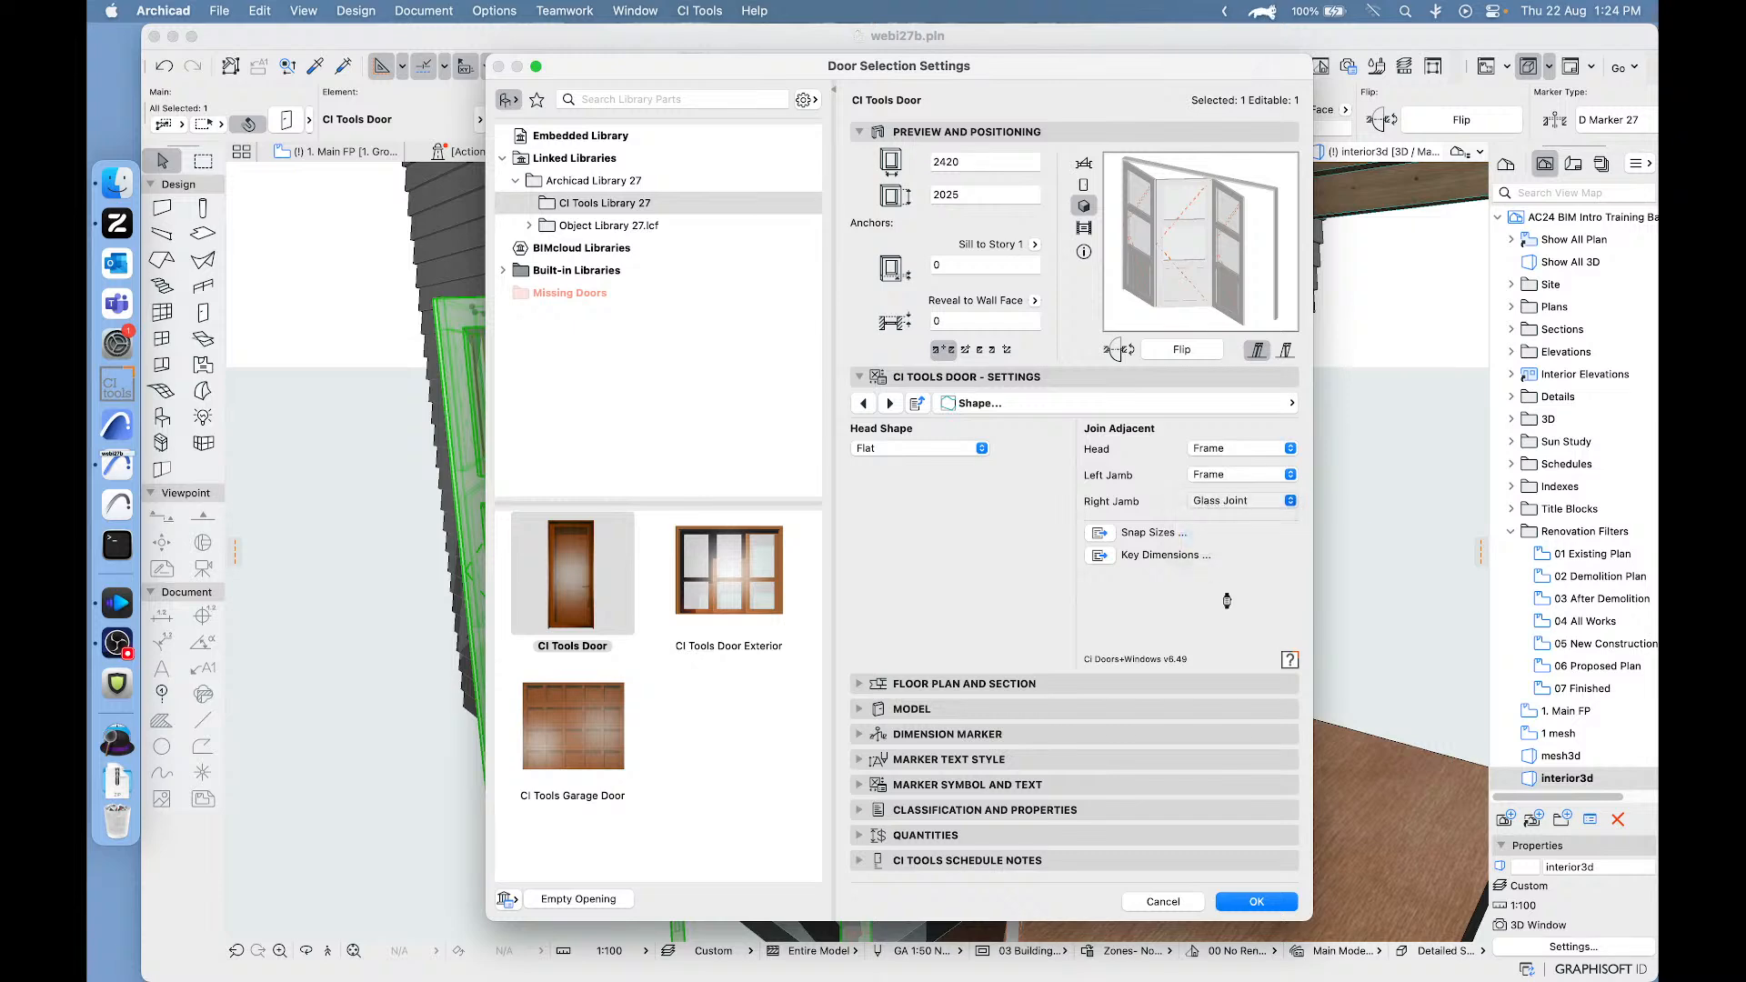
{"action": "left_click", "coordinate": [1253, 900]}
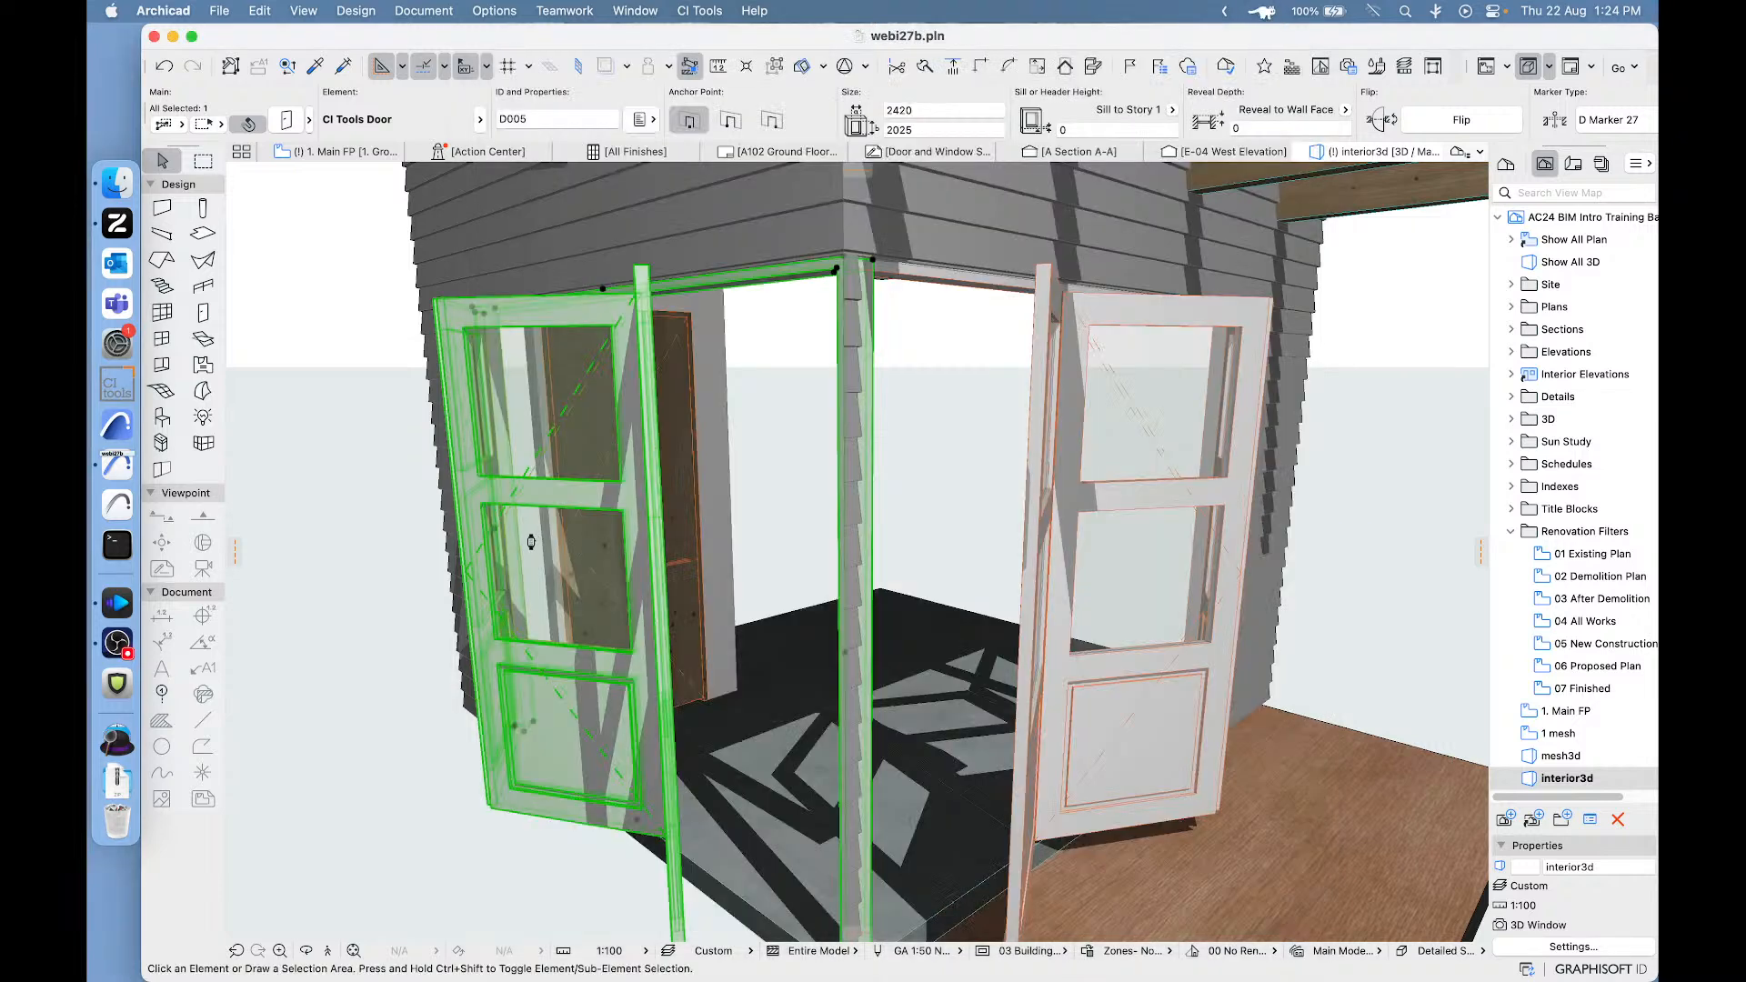
{"action": "left_click", "coordinate": [316, 236]}
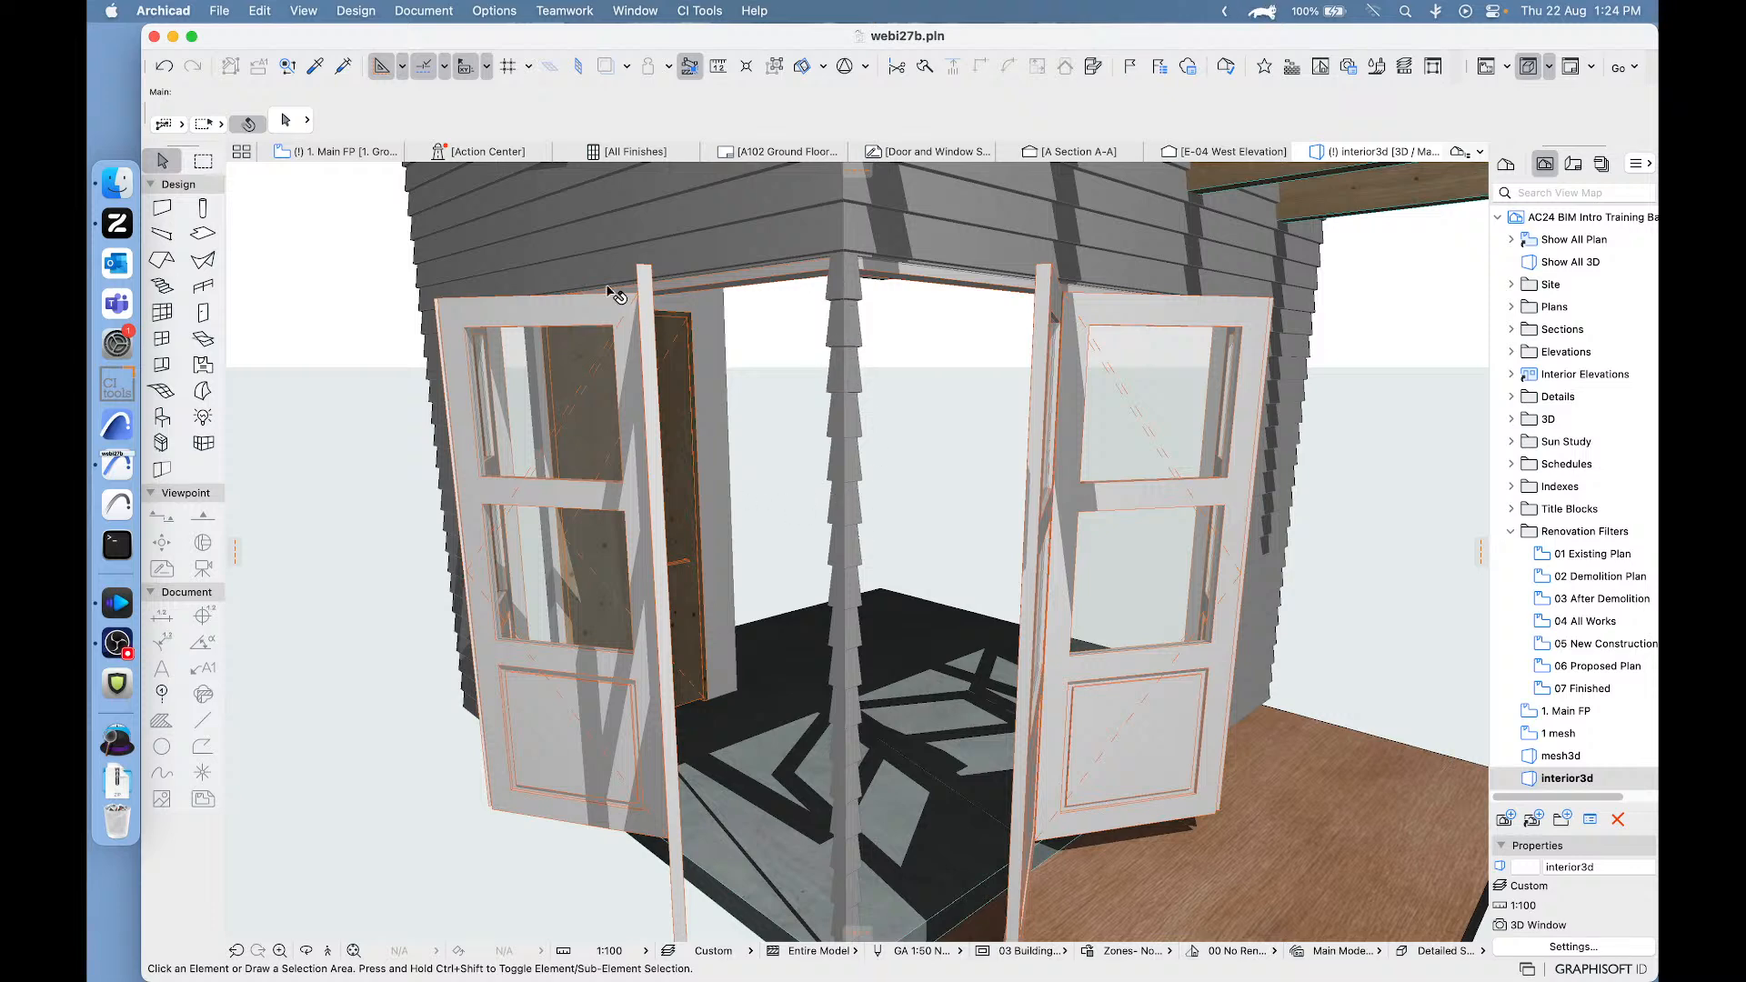
- On the floor plan, move the bi-fold door in the Living room's upper wall about 790 mm away from the corner and back again
{"action": "left_click", "coordinate": [330, 152]}
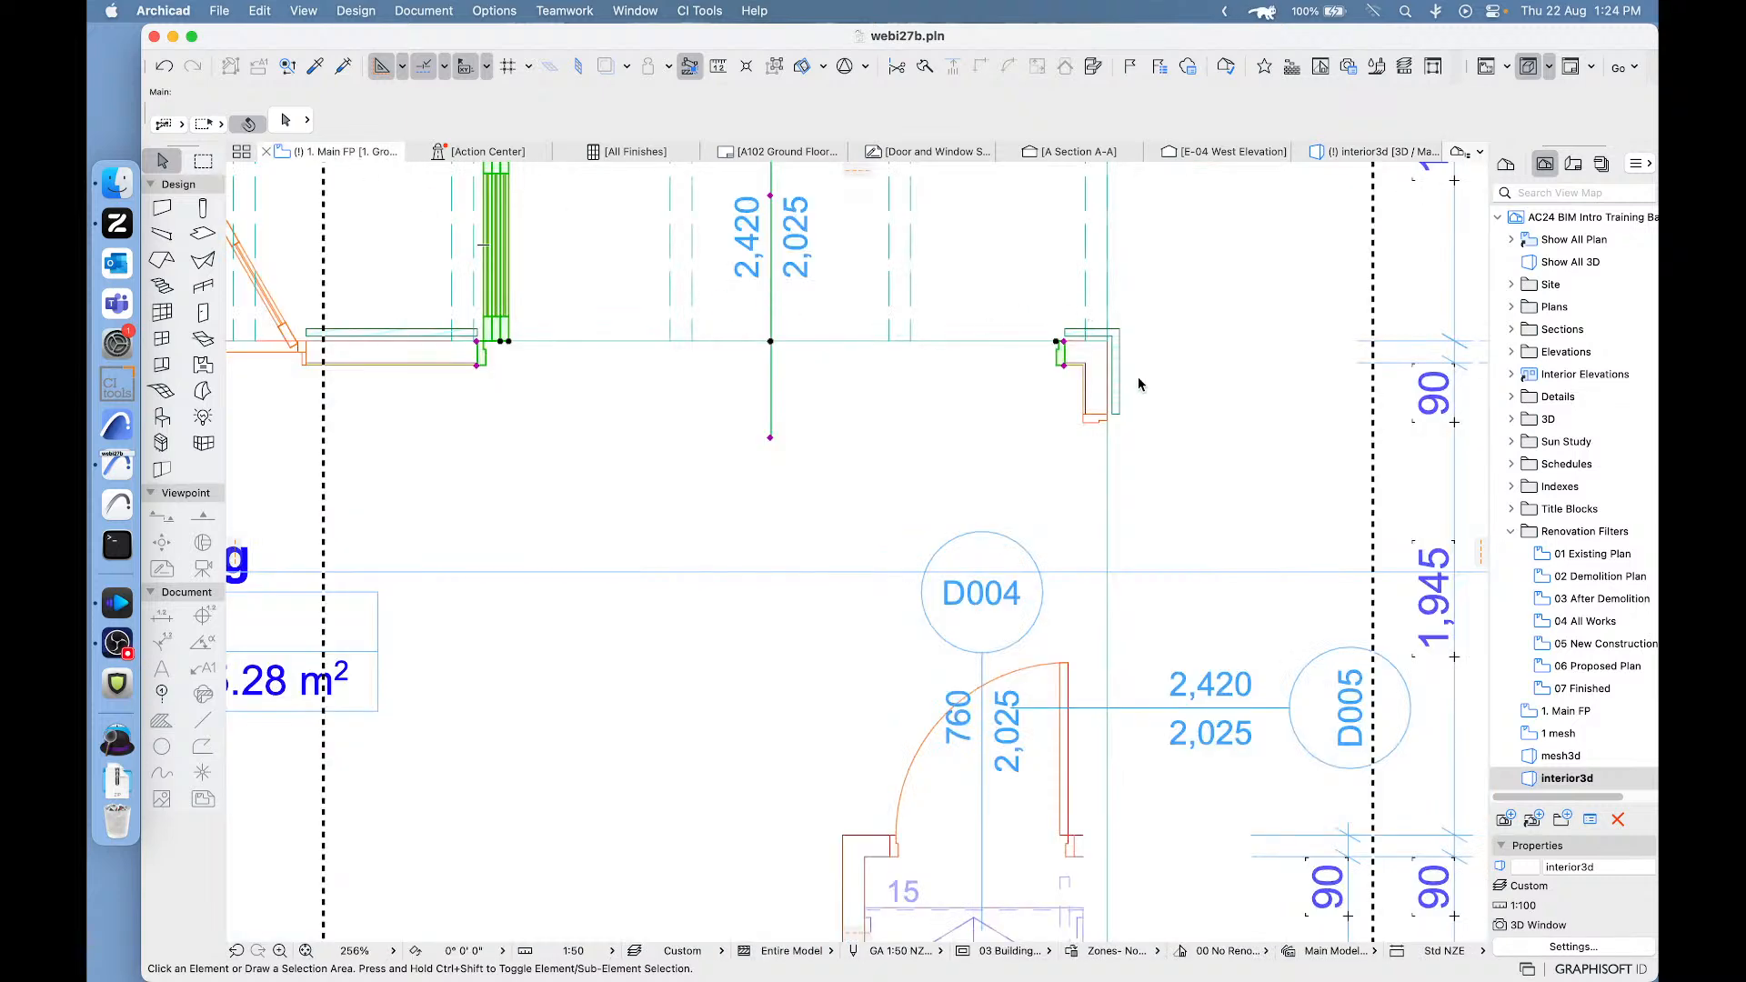
{"action": "left_click", "coordinate": [1256, 422]}
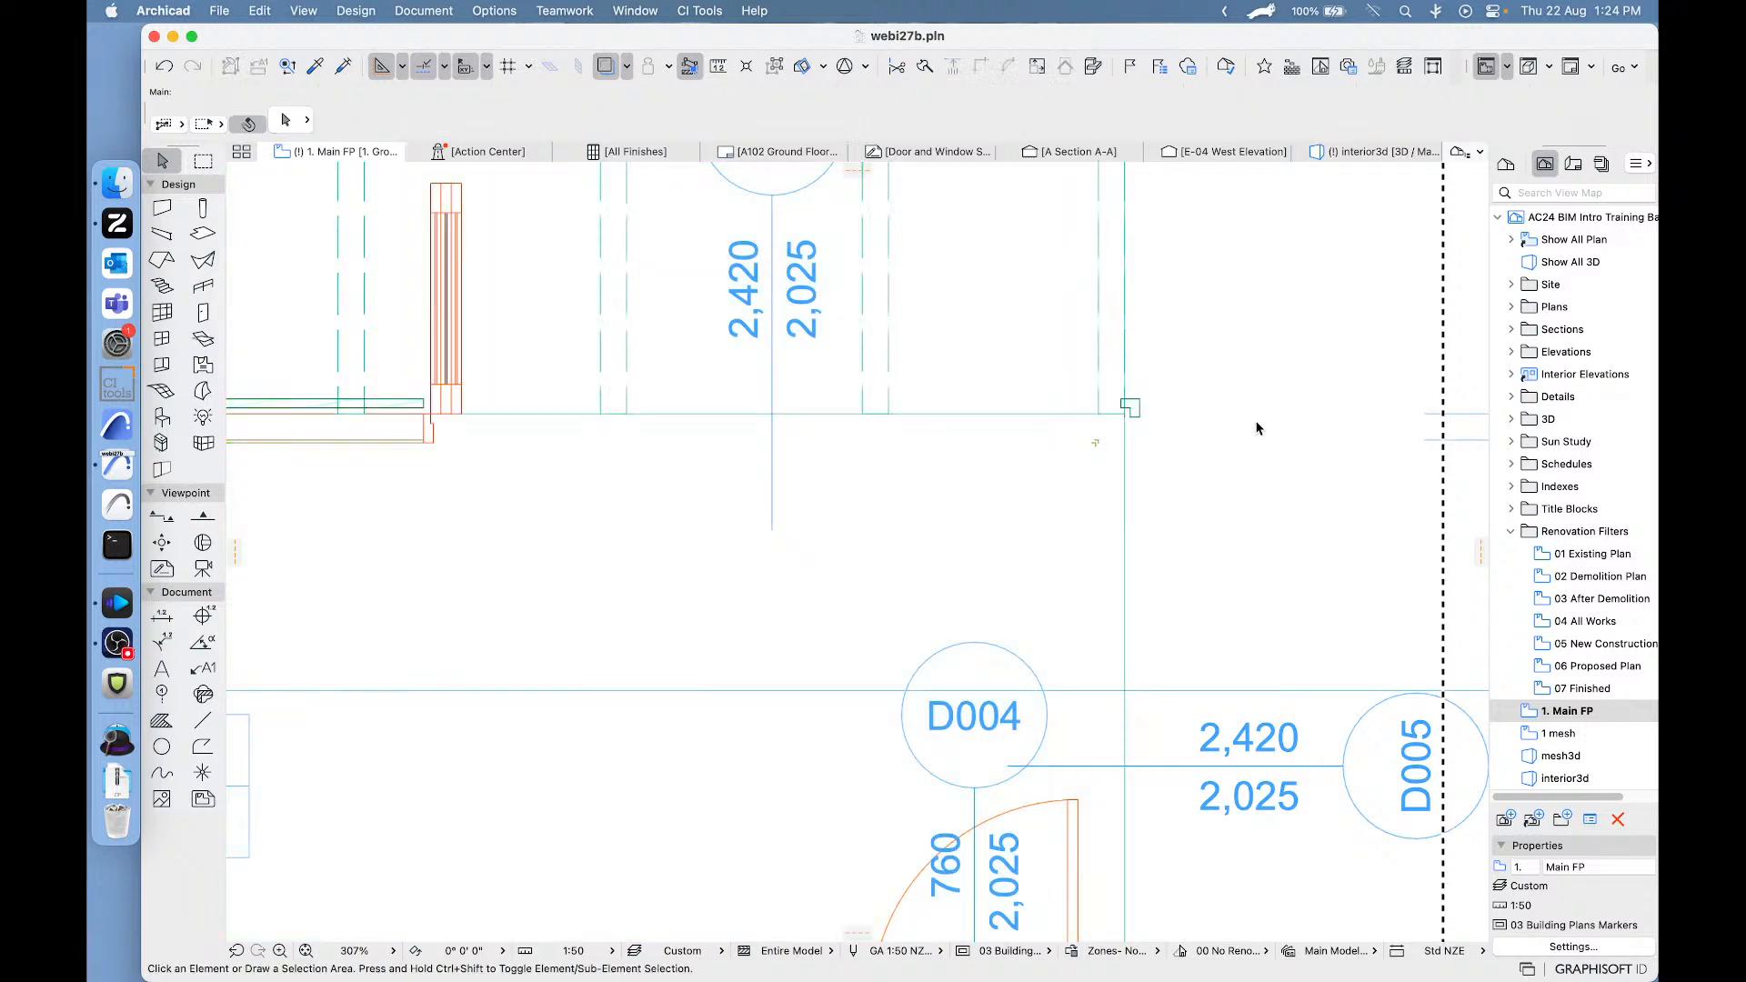
{"action": "scroll", "coordinate": [1257, 421], "scroll_direction": "down", "scroll_amount": 5}
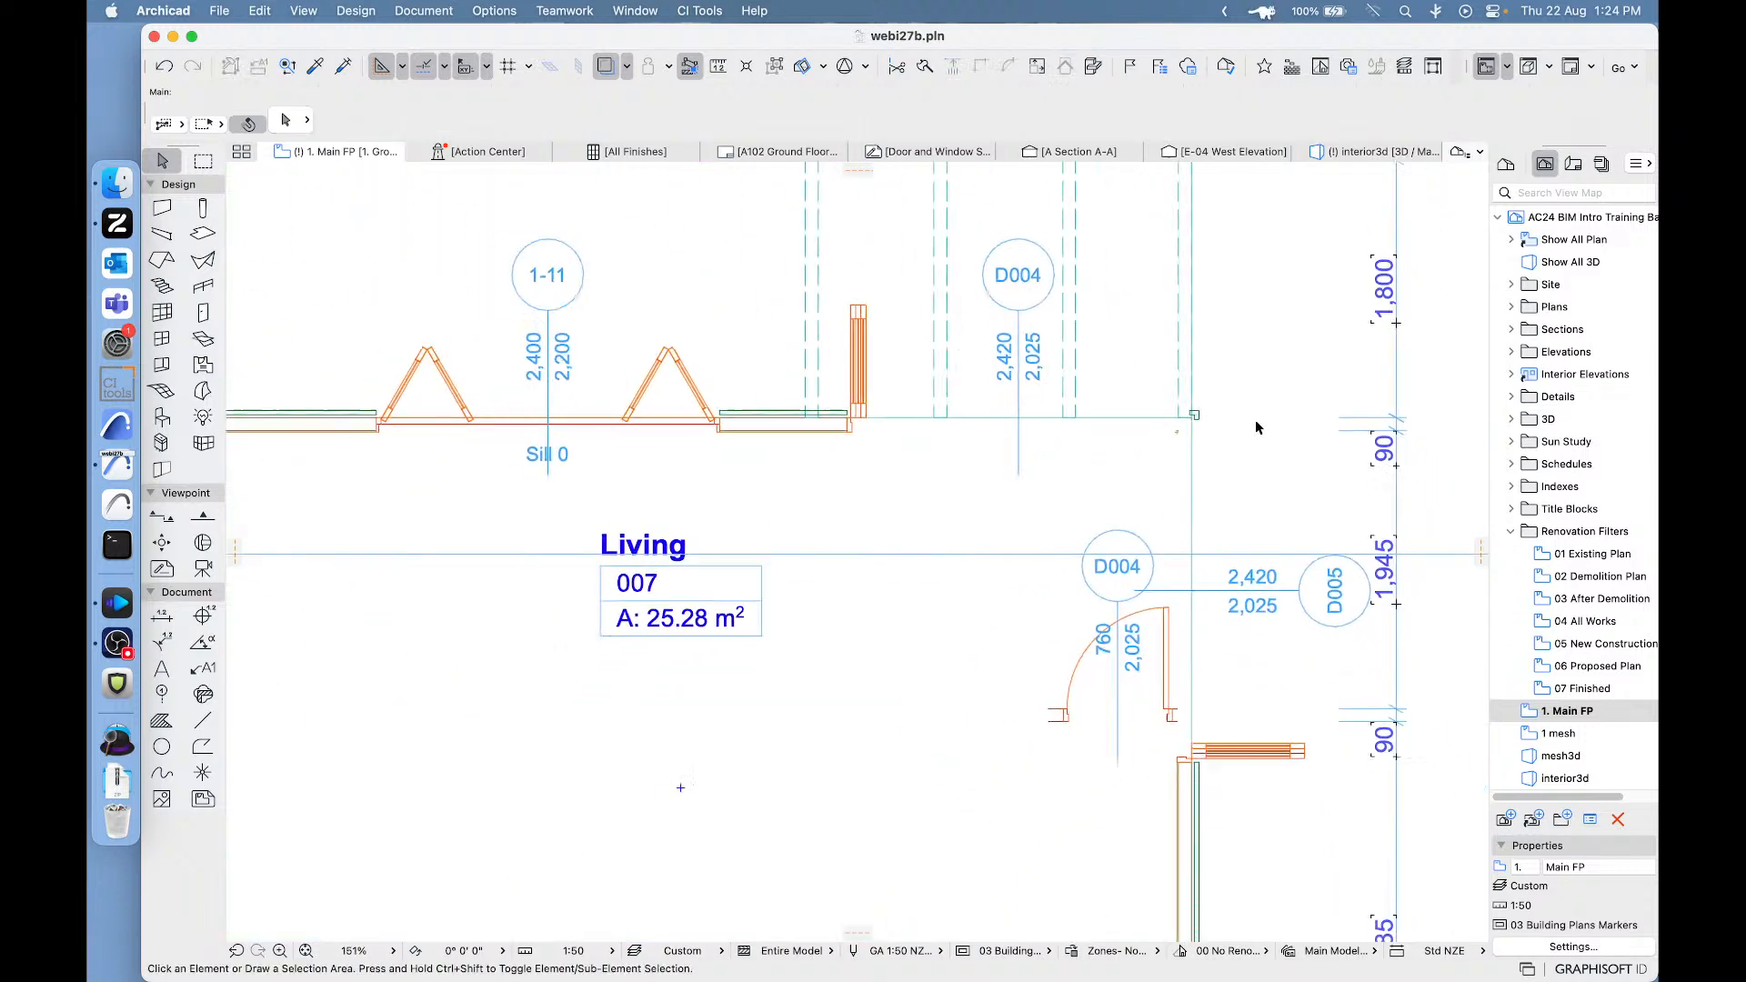
{"action": "left_click", "coordinate": [859, 423]}
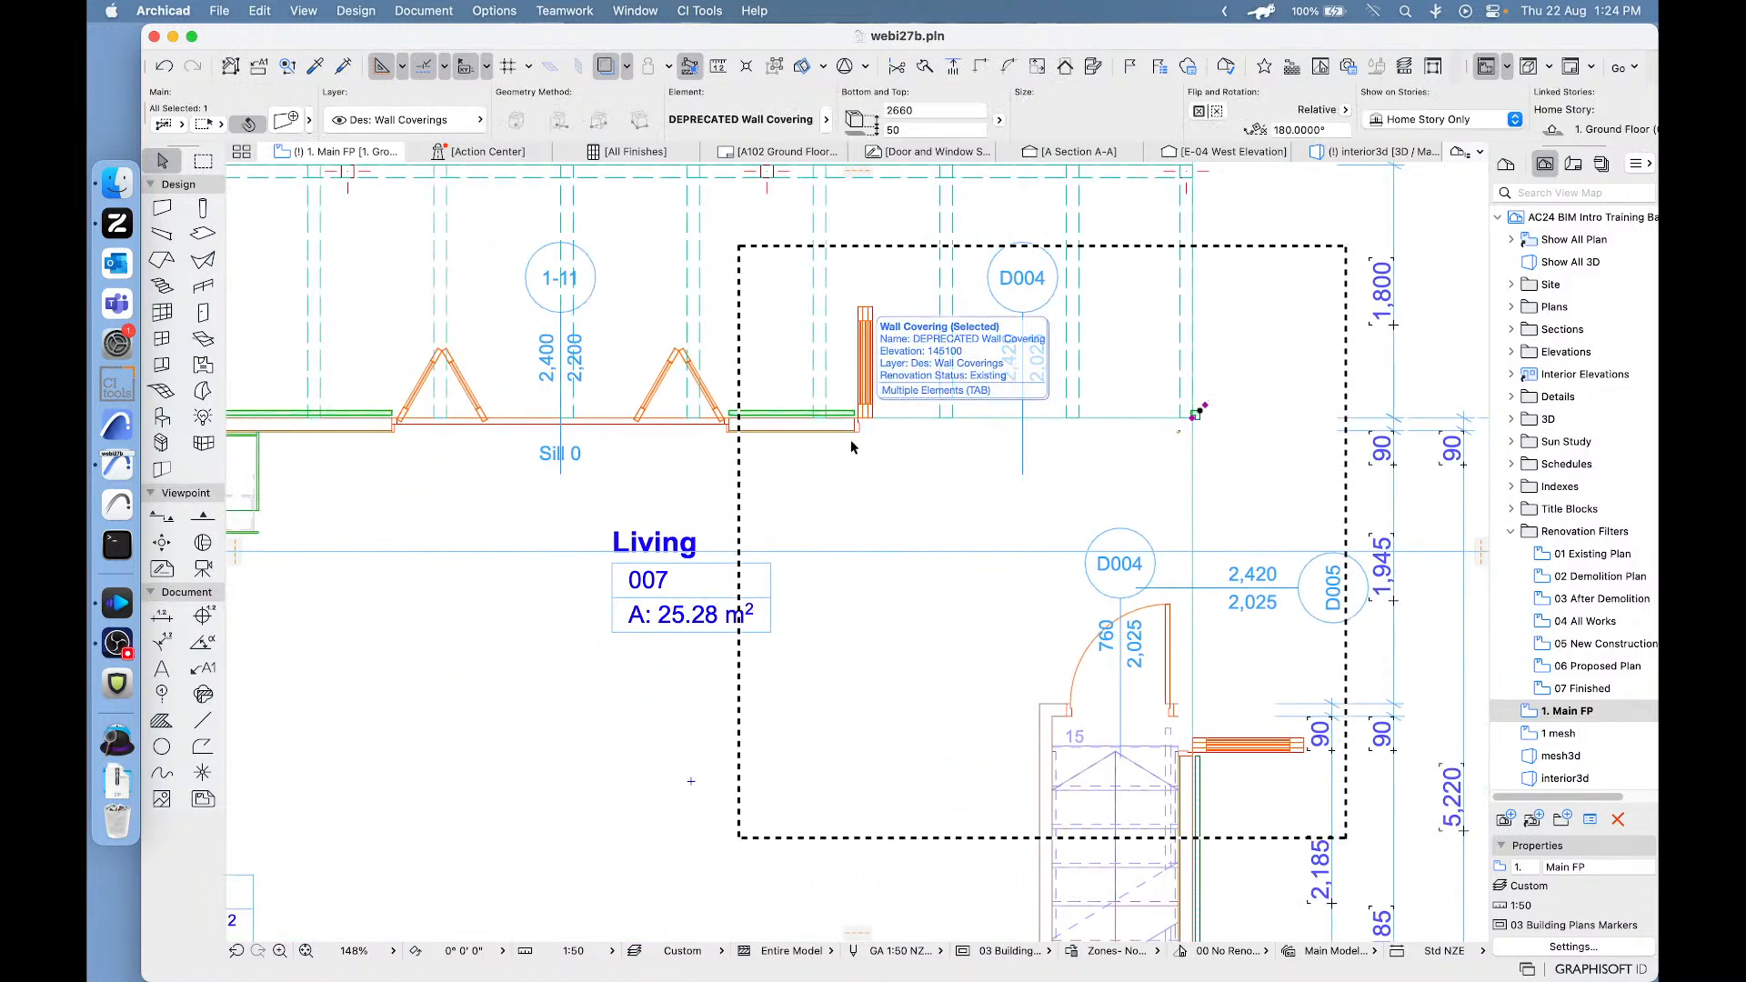
{"action": "left_click", "coordinate": [855, 432]}
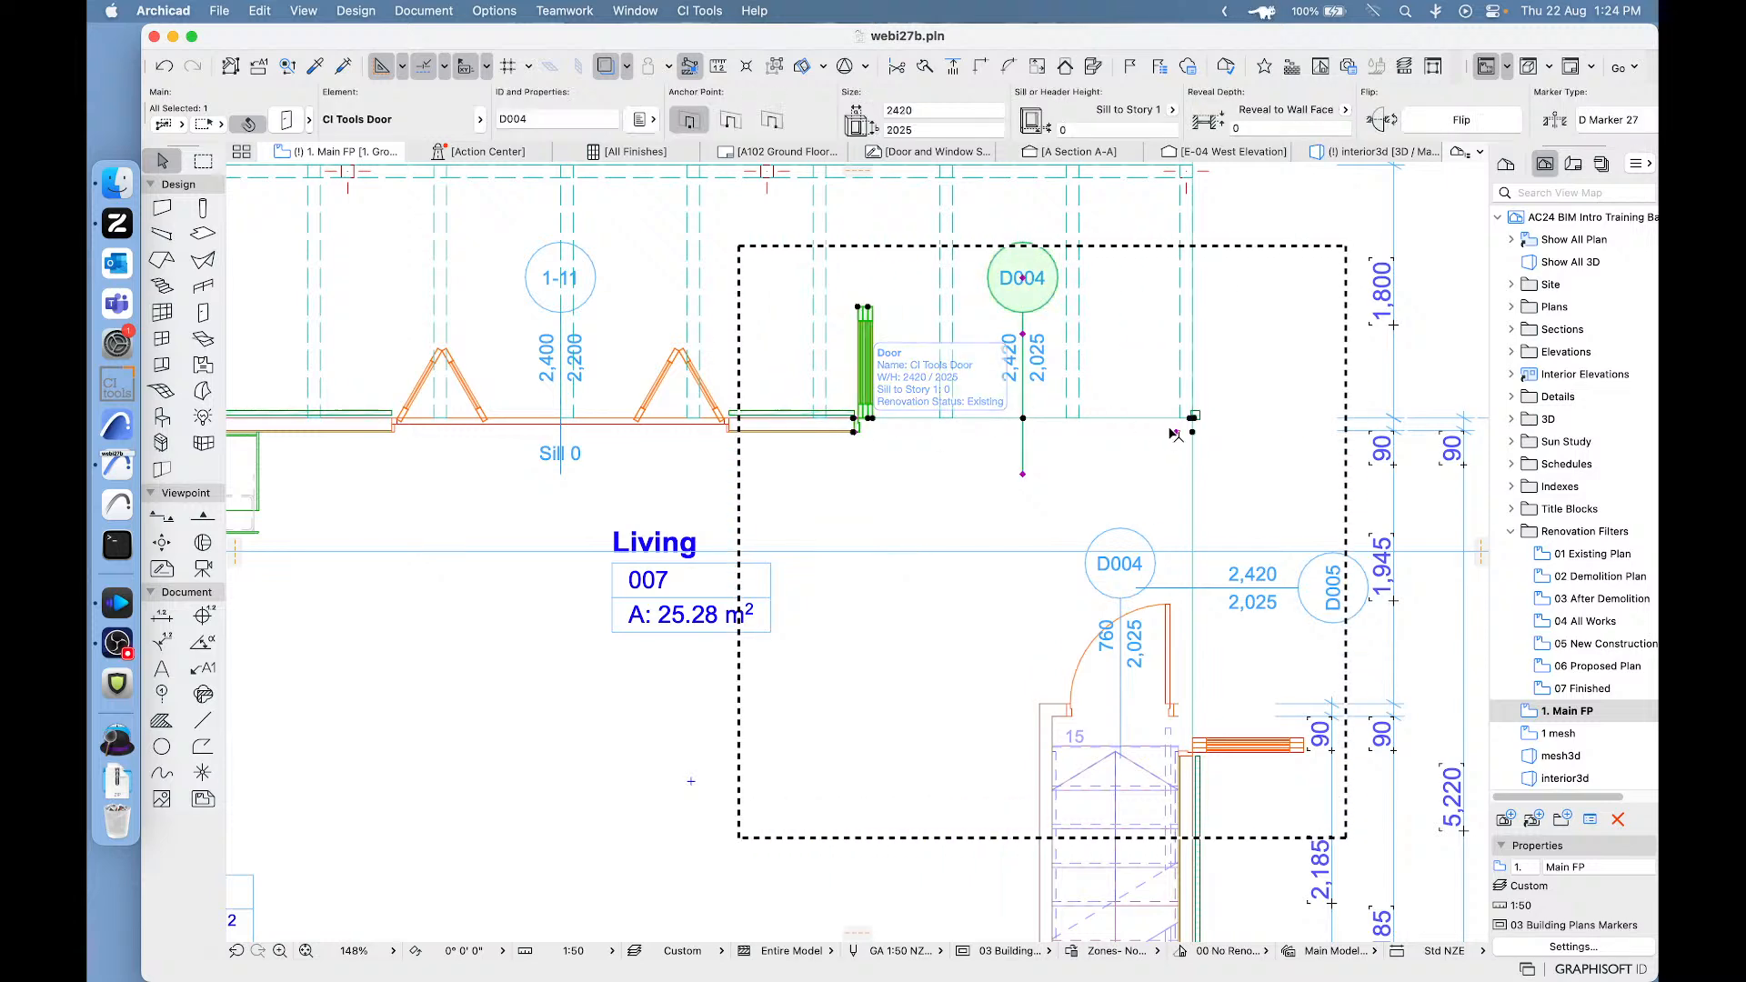
{"action": "scroll", "coordinate": [1192, 429], "scroll_direction": "up", "scroll_amount": 7}
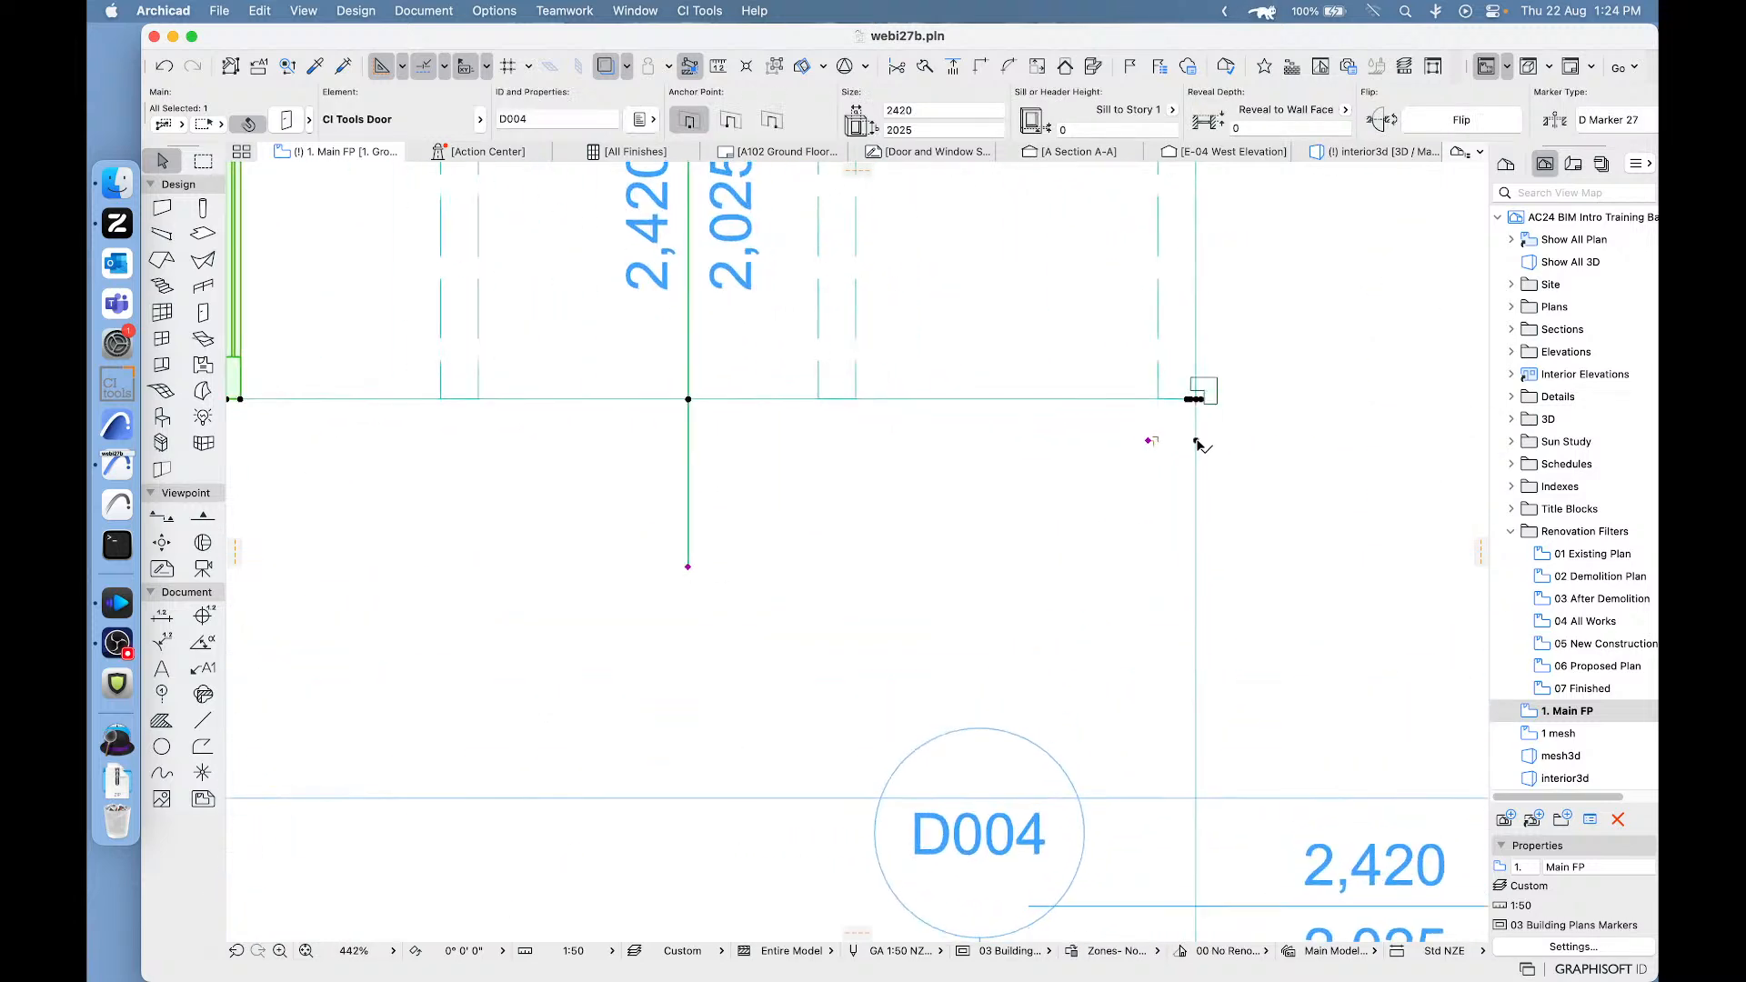
{"action": "left_click", "coordinate": [1197, 441]}
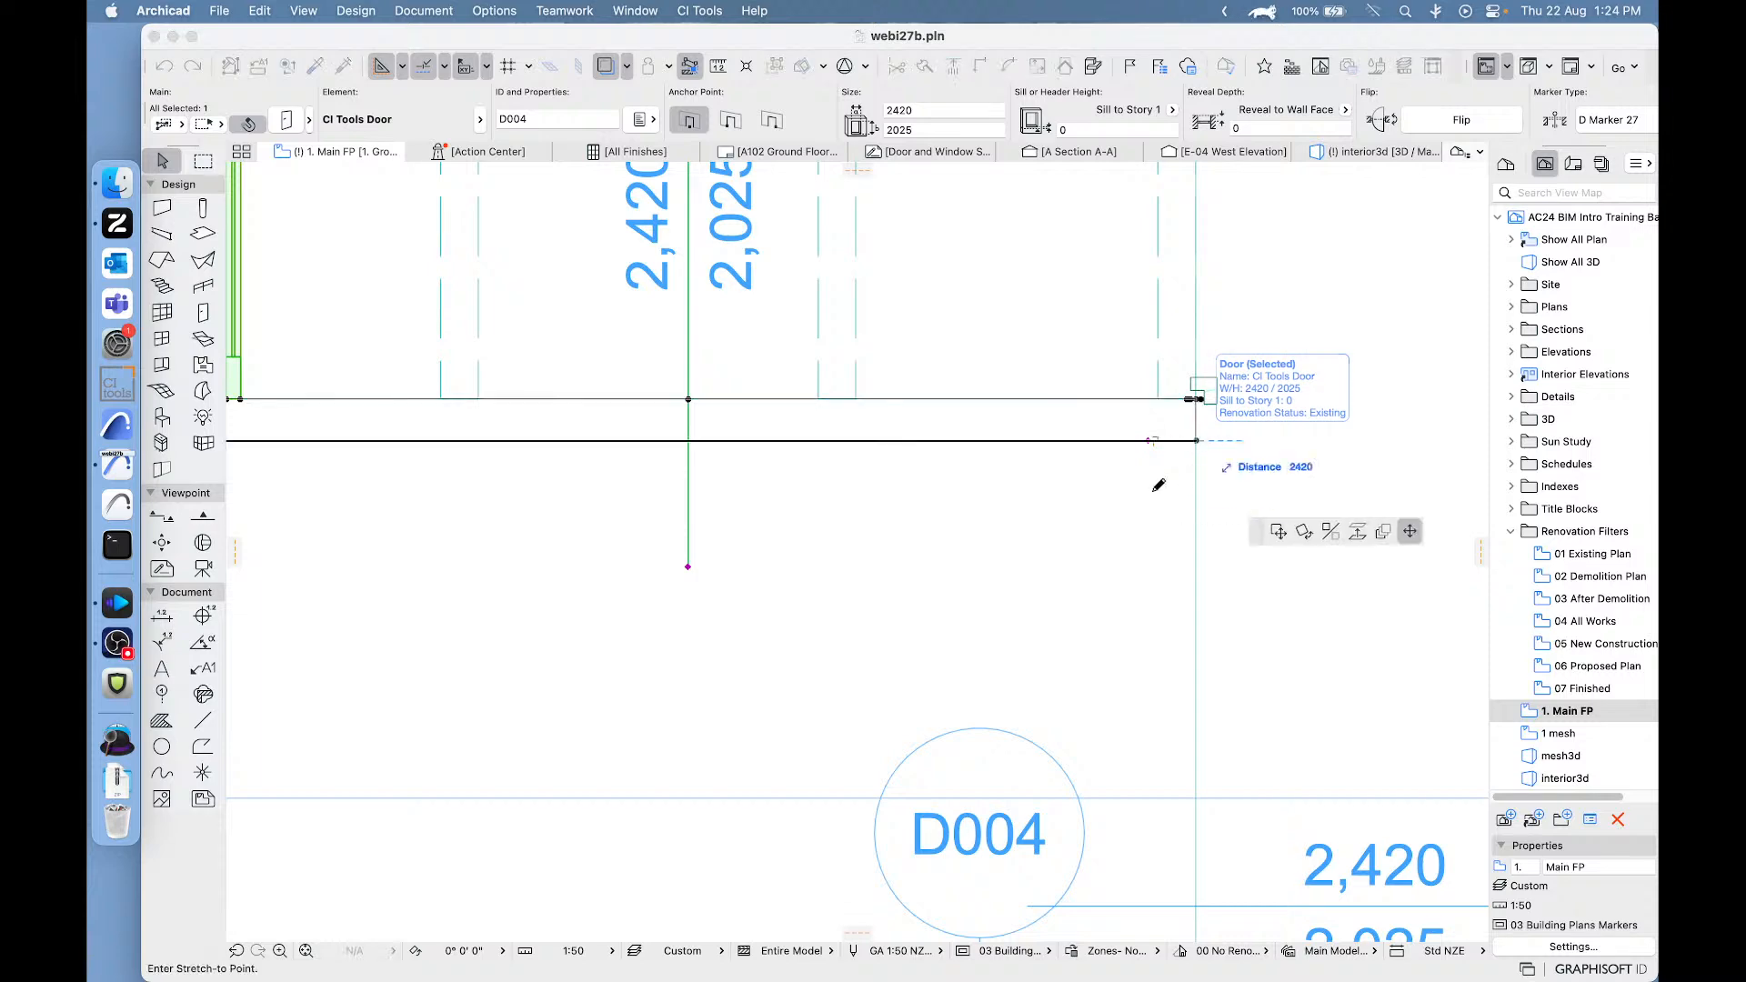
{"action": "scroll", "coordinate": [909, 468], "scroll_direction": "down", "scroll_amount": 3}
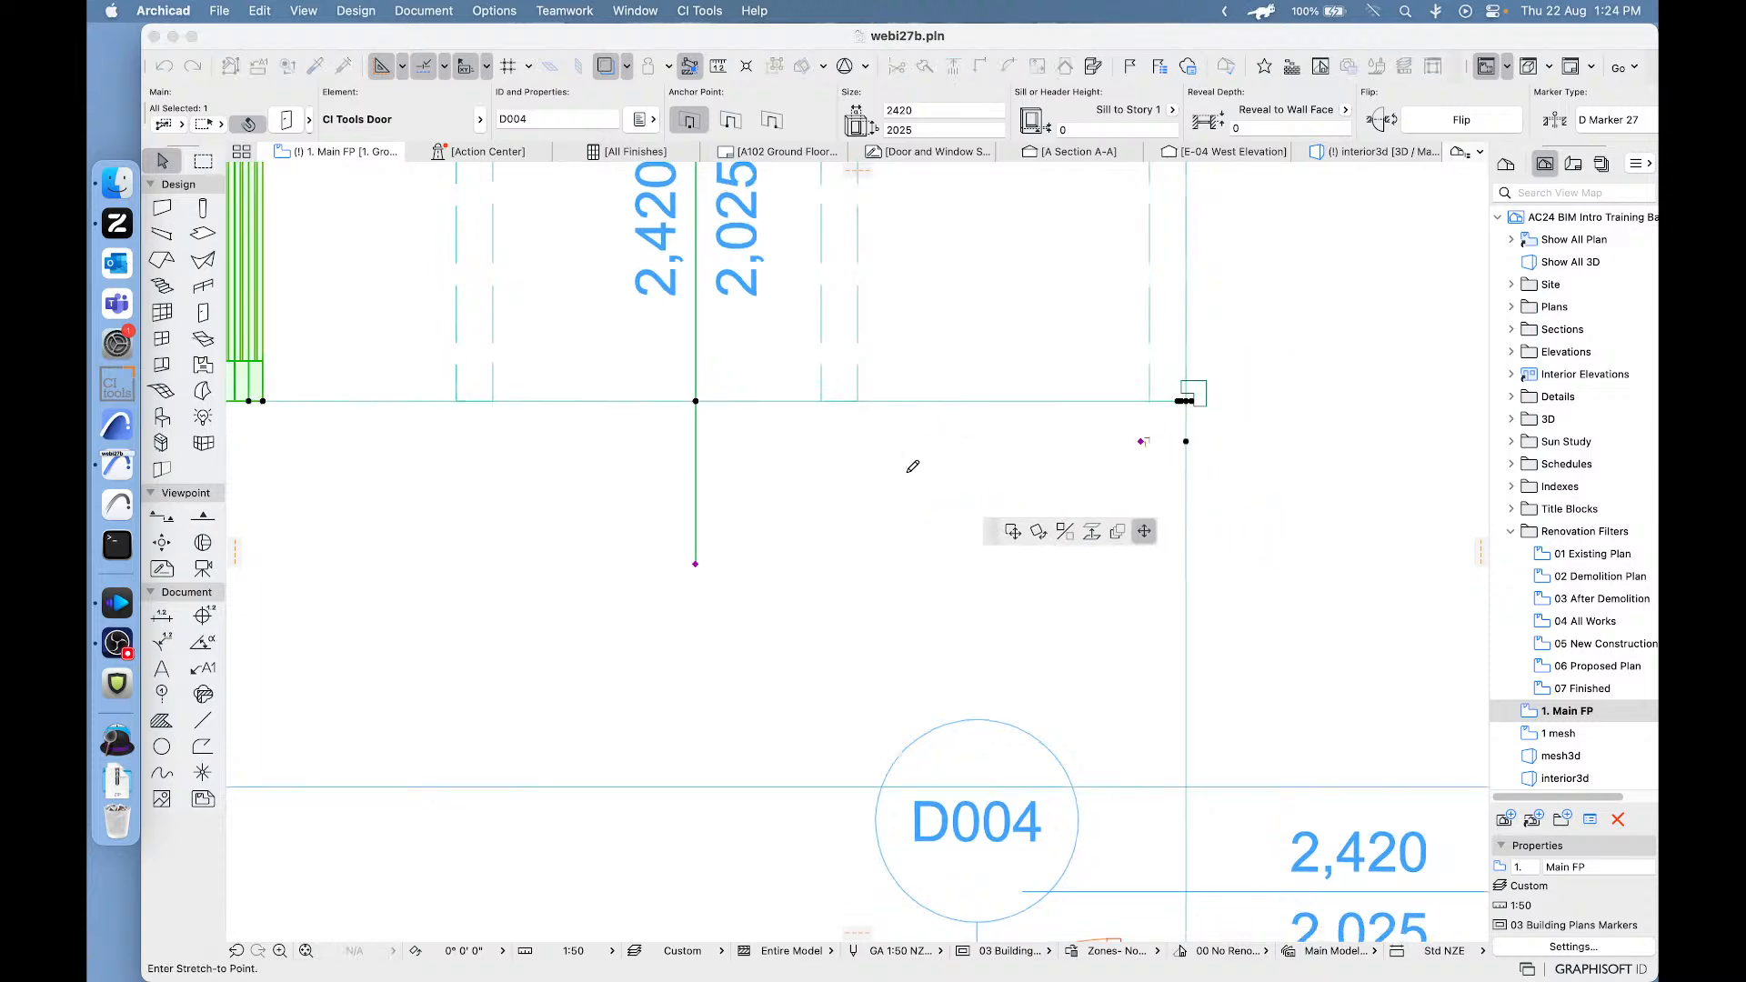
{"action": "left_click", "coordinate": [1012, 531]}
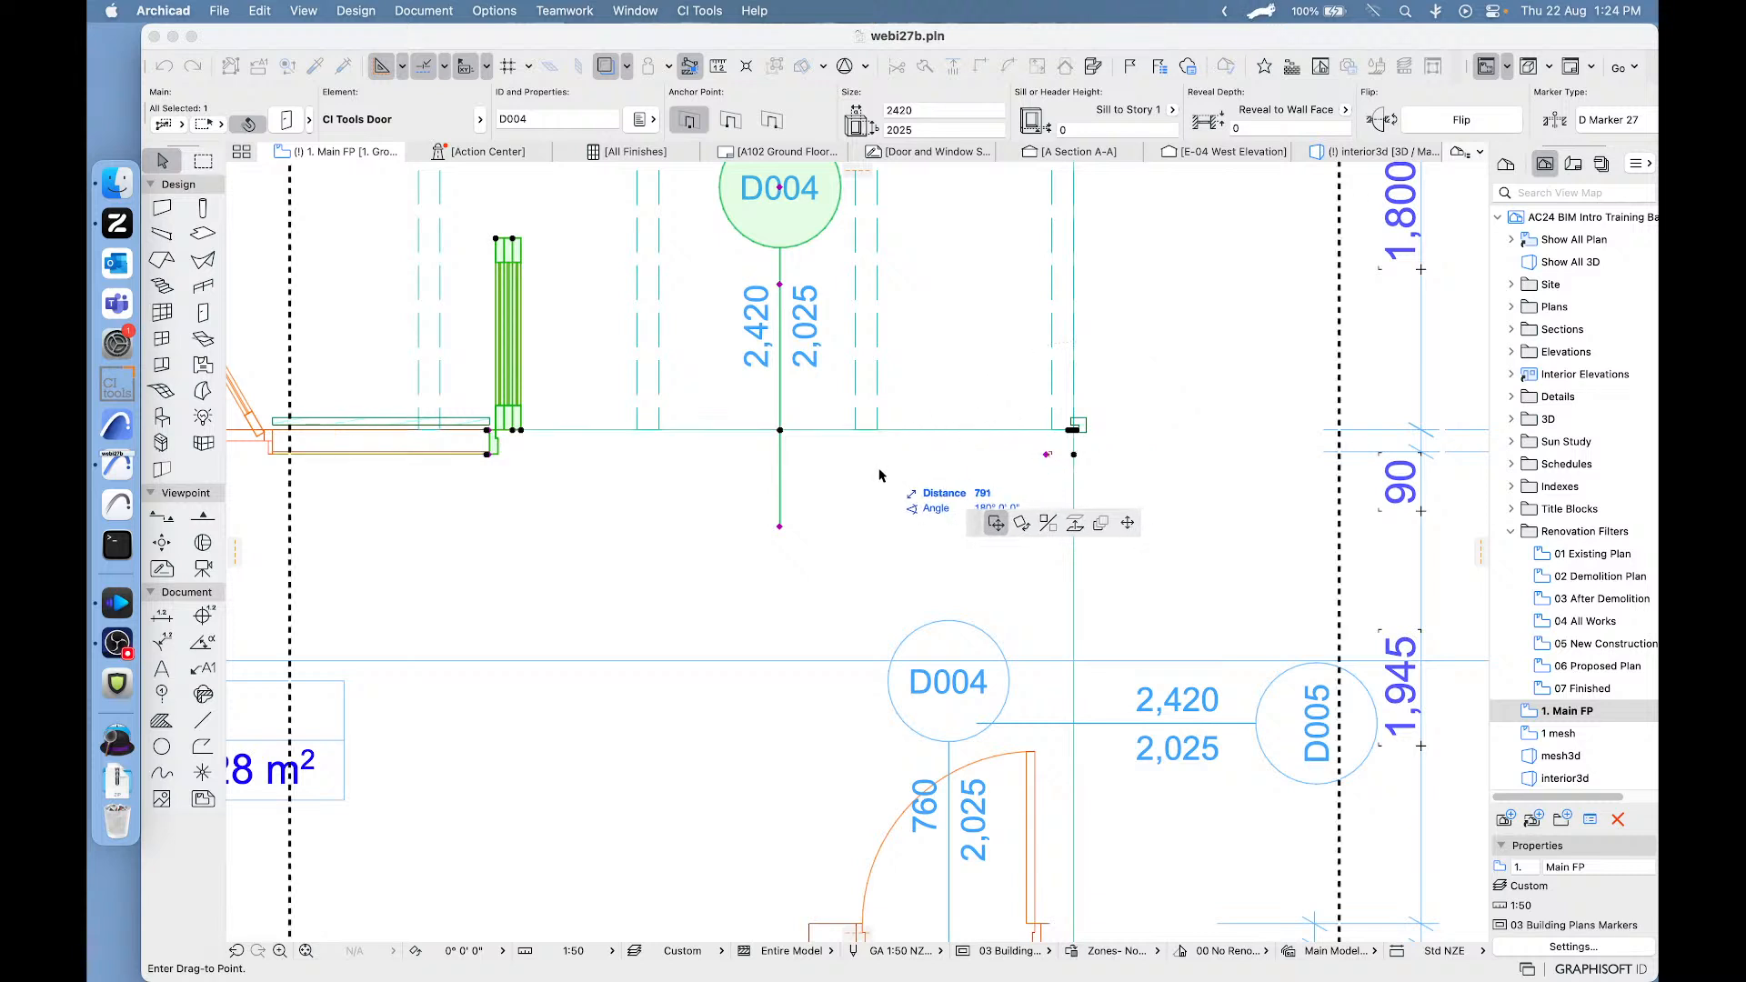
{"action": "left_click", "coordinate": [908, 494]}
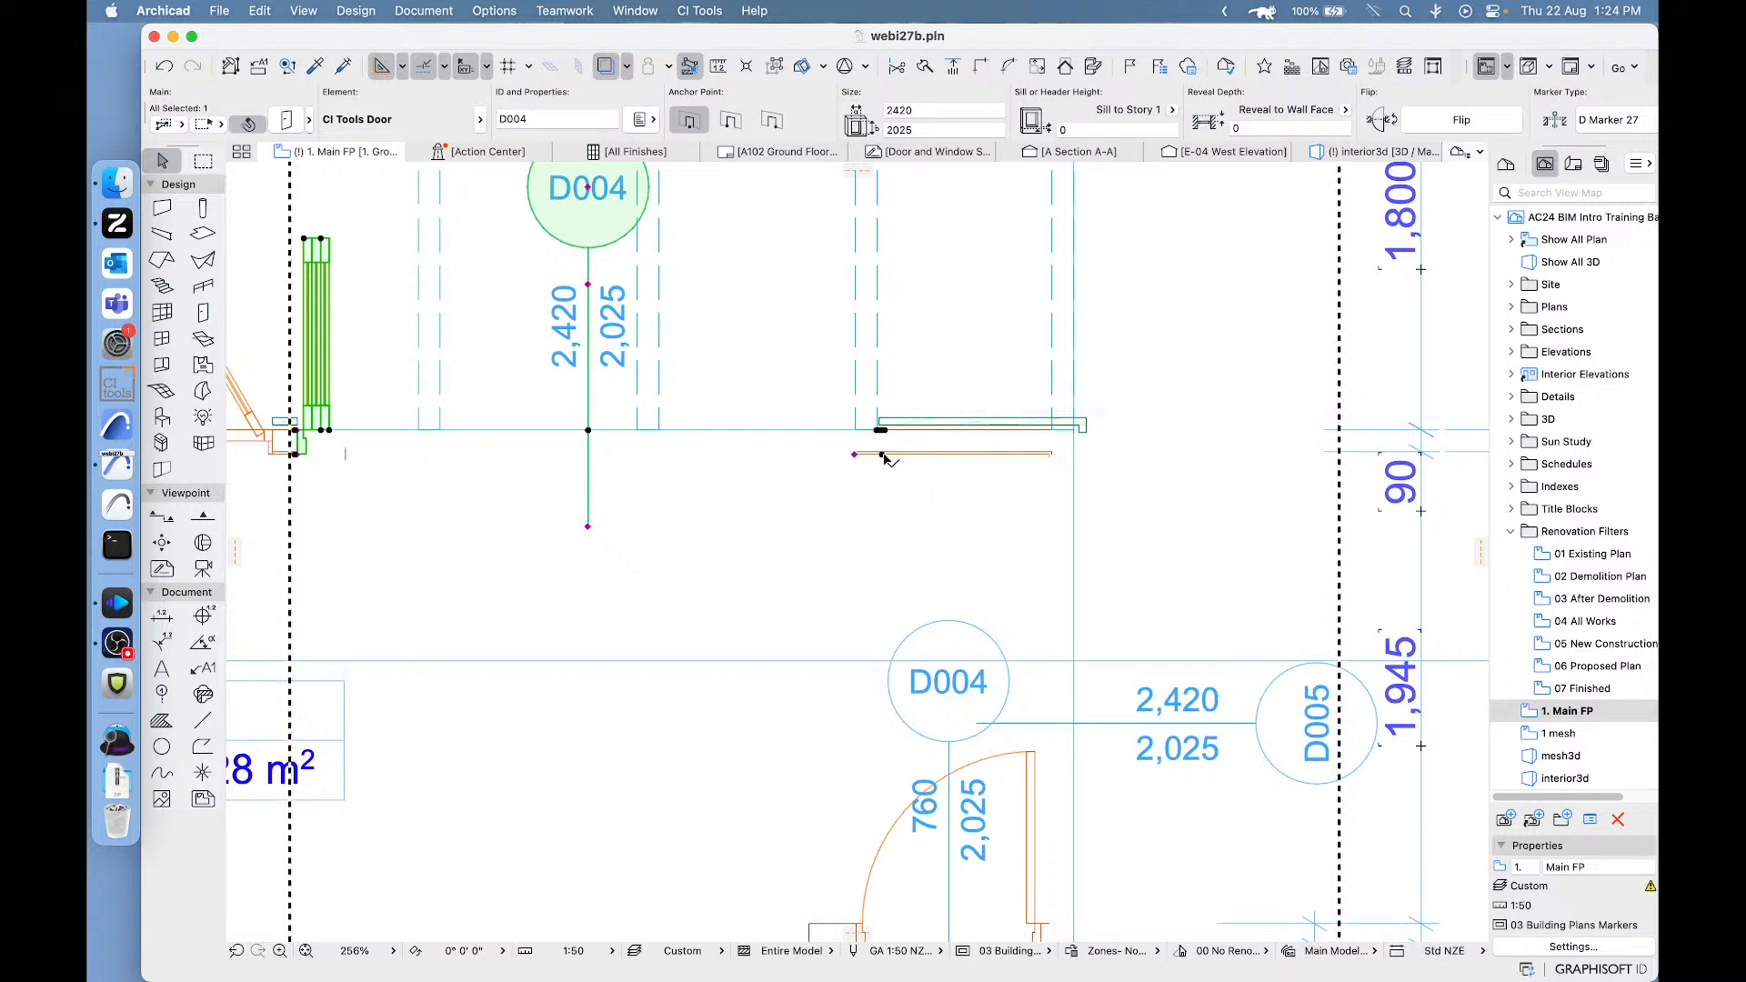
{"action": "left_click", "coordinate": [882, 453]}
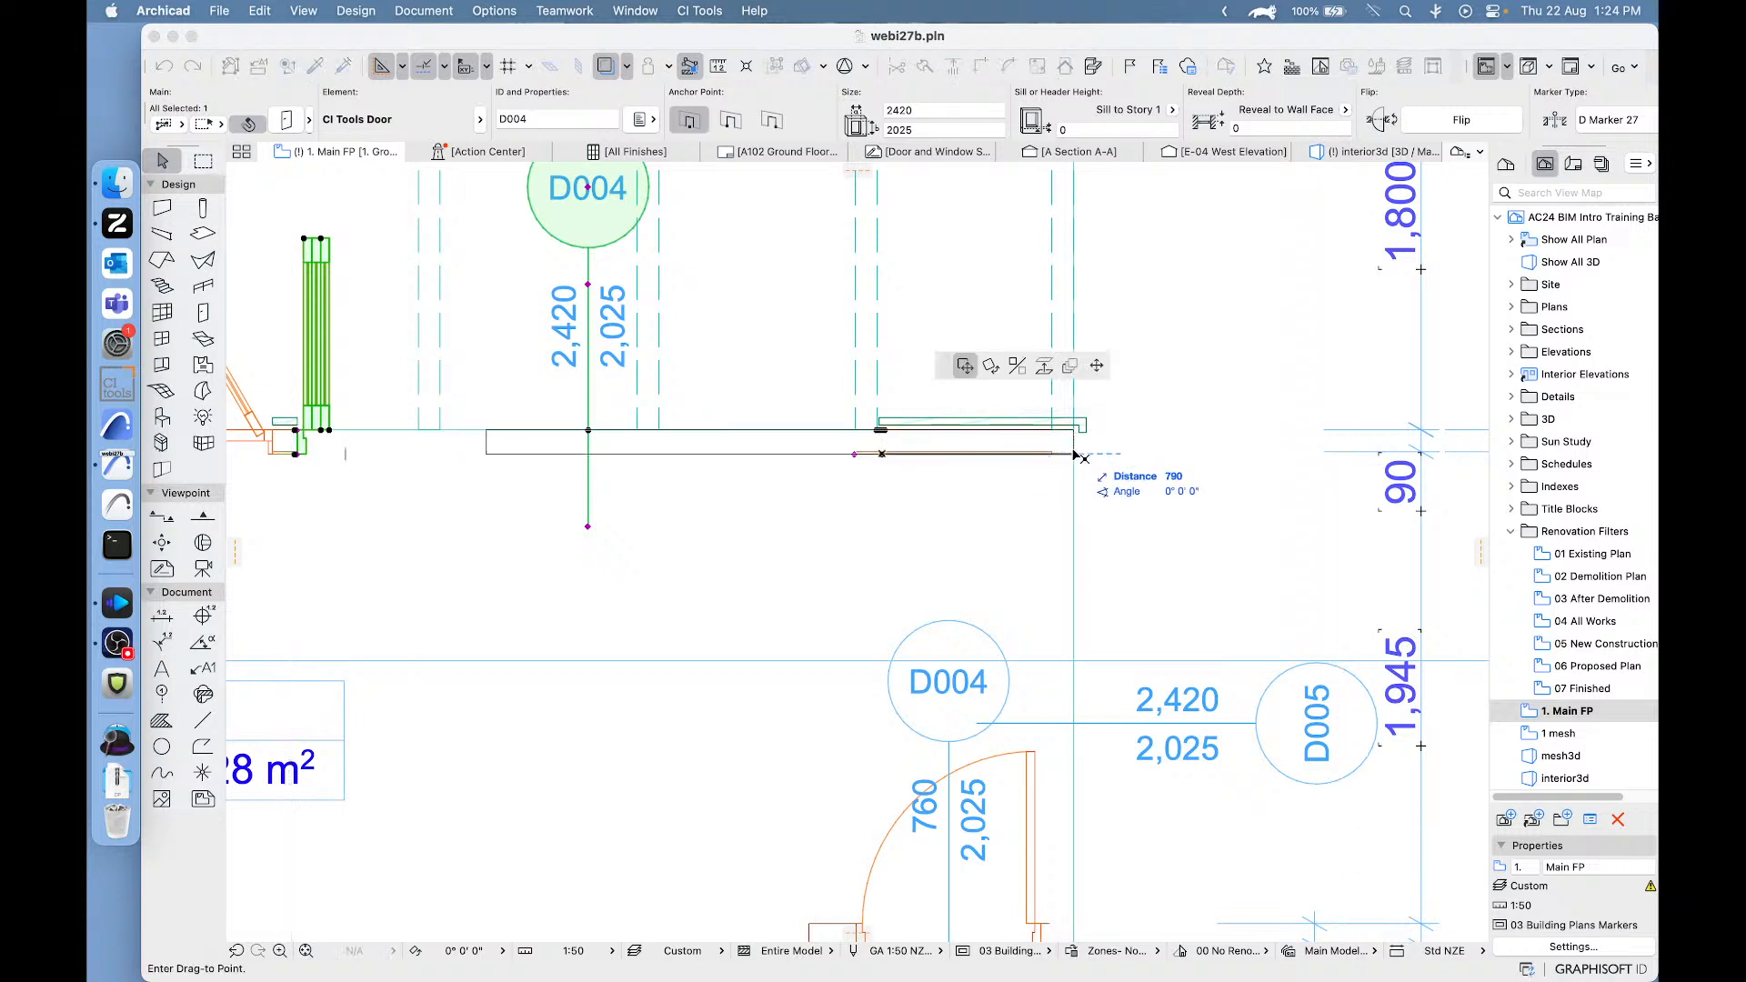
{"action": "left_click", "coordinate": [1068, 532]}
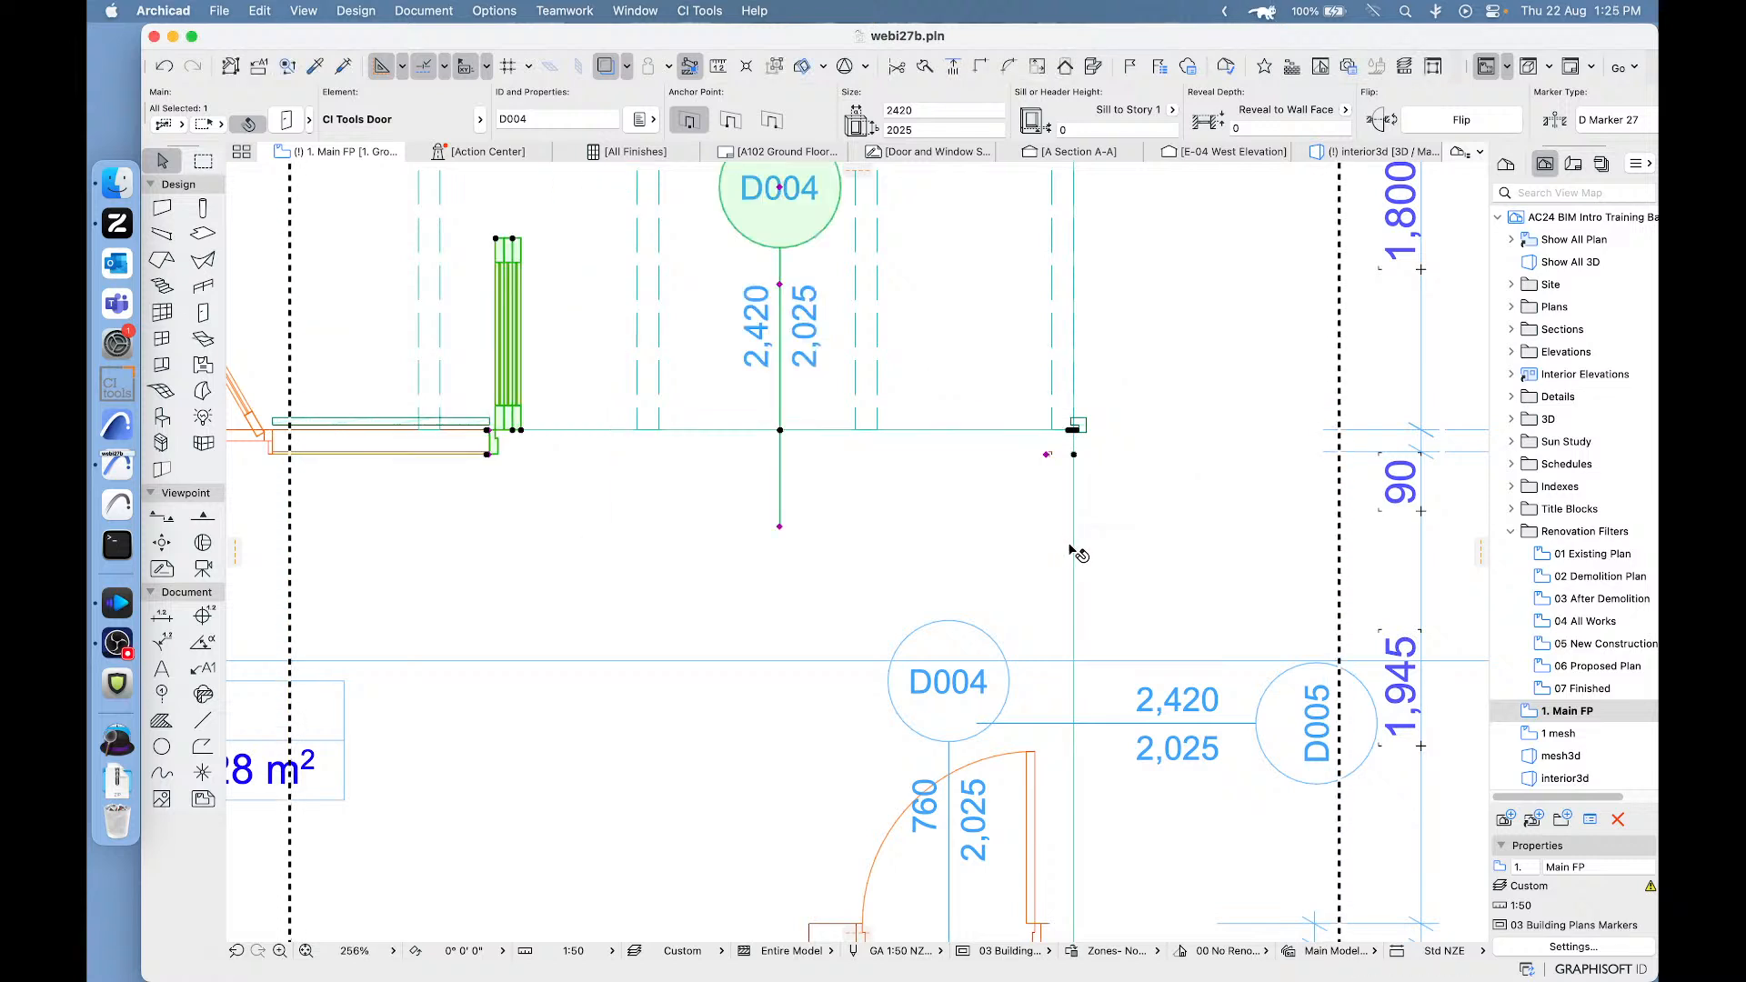
- On the floor plan, move the bi-fold door in the Living room's side wall about 765 mm away from the corner and back again
{"action": "scroll", "coordinate": [1089, 723], "scroll_direction": "down", "scroll_amount": 3}
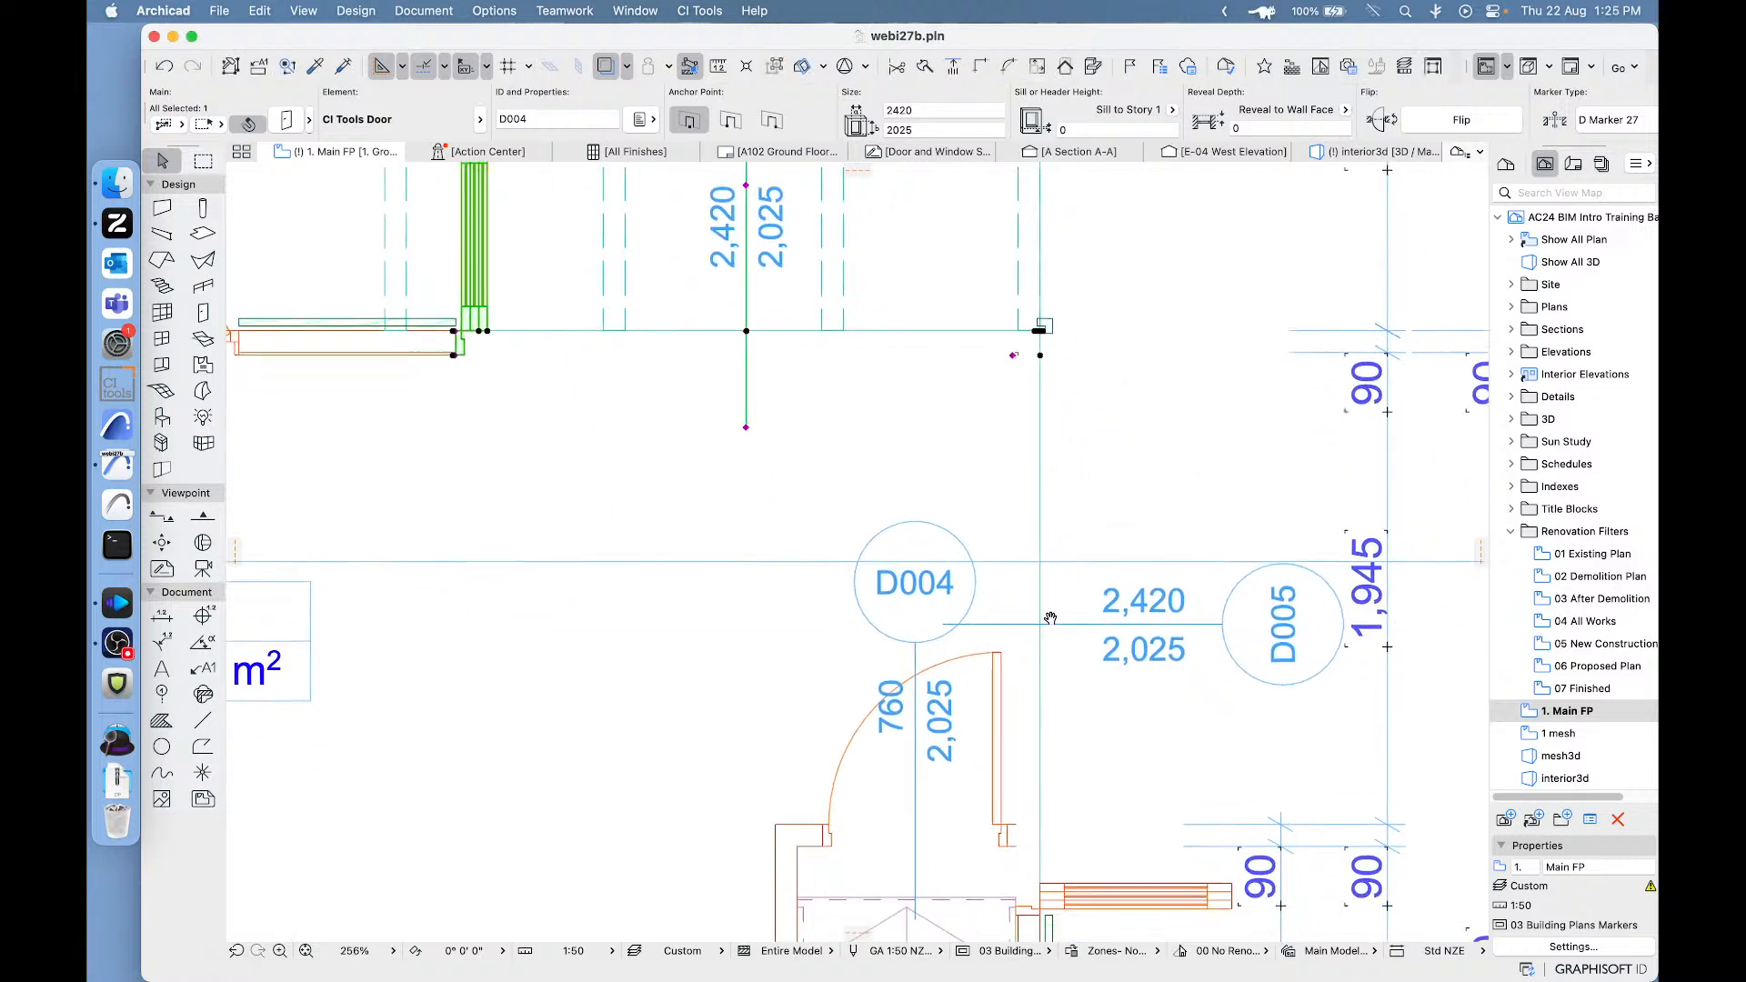
{"action": "left_click", "coordinate": [1042, 908]}
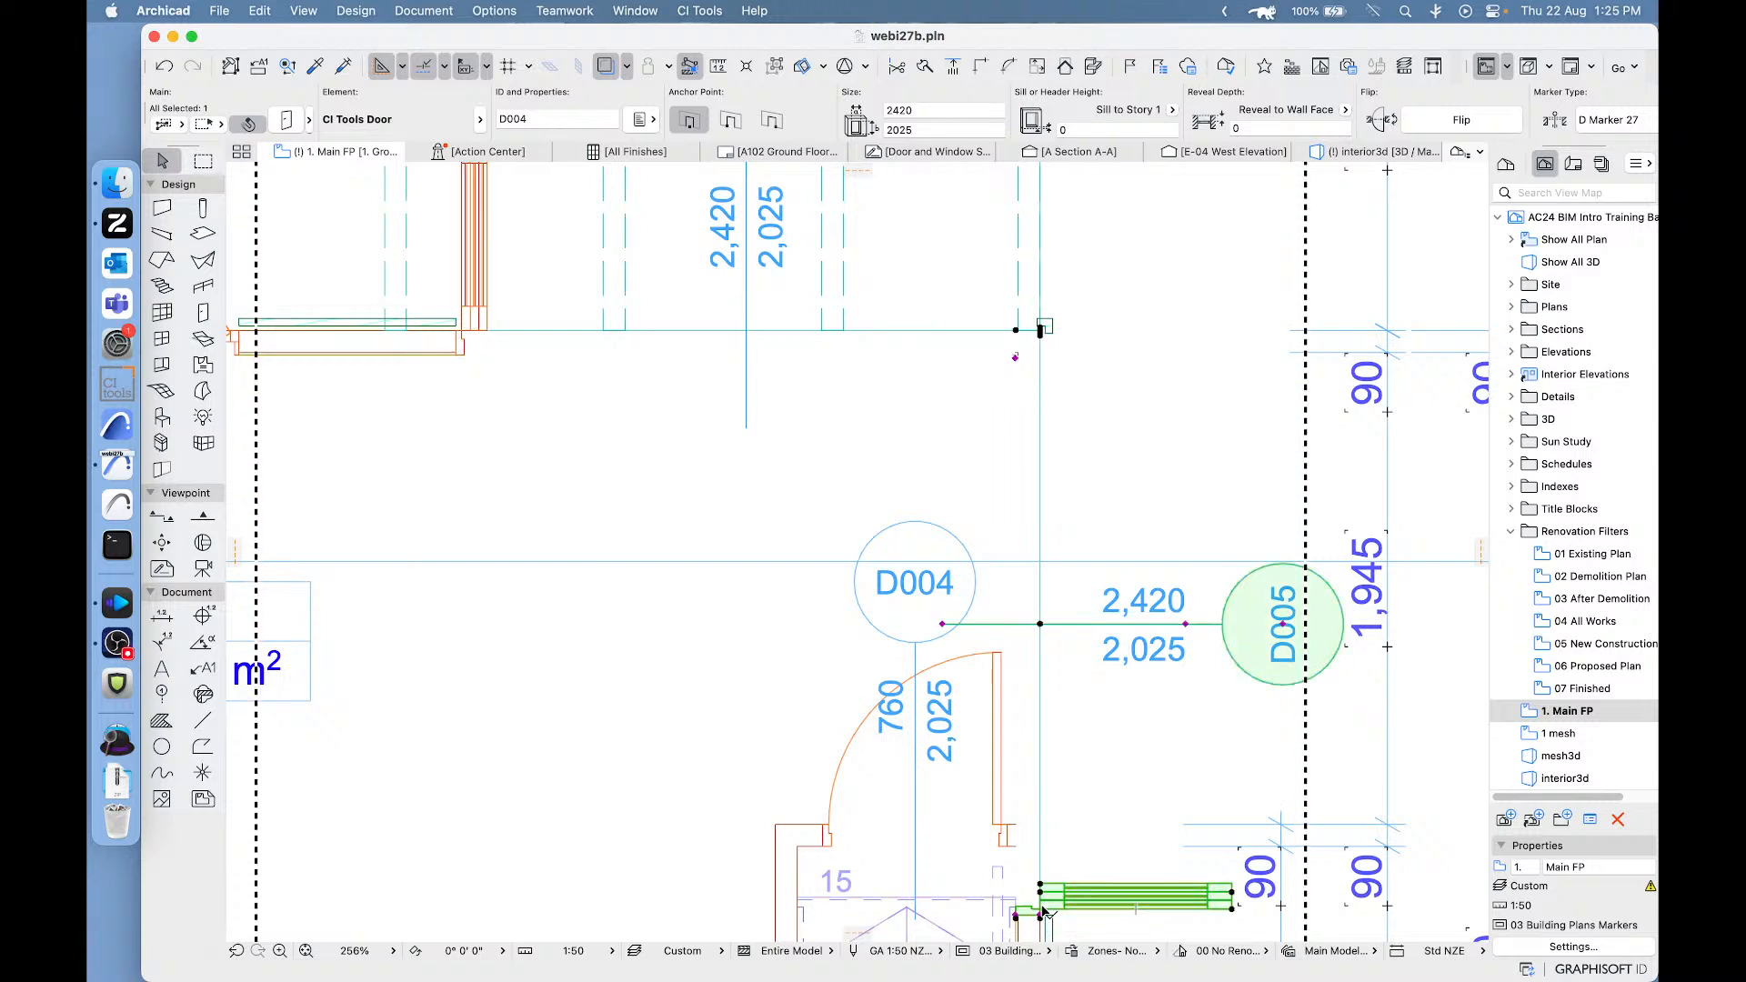
{"action": "left_click", "coordinate": [1016, 331]}
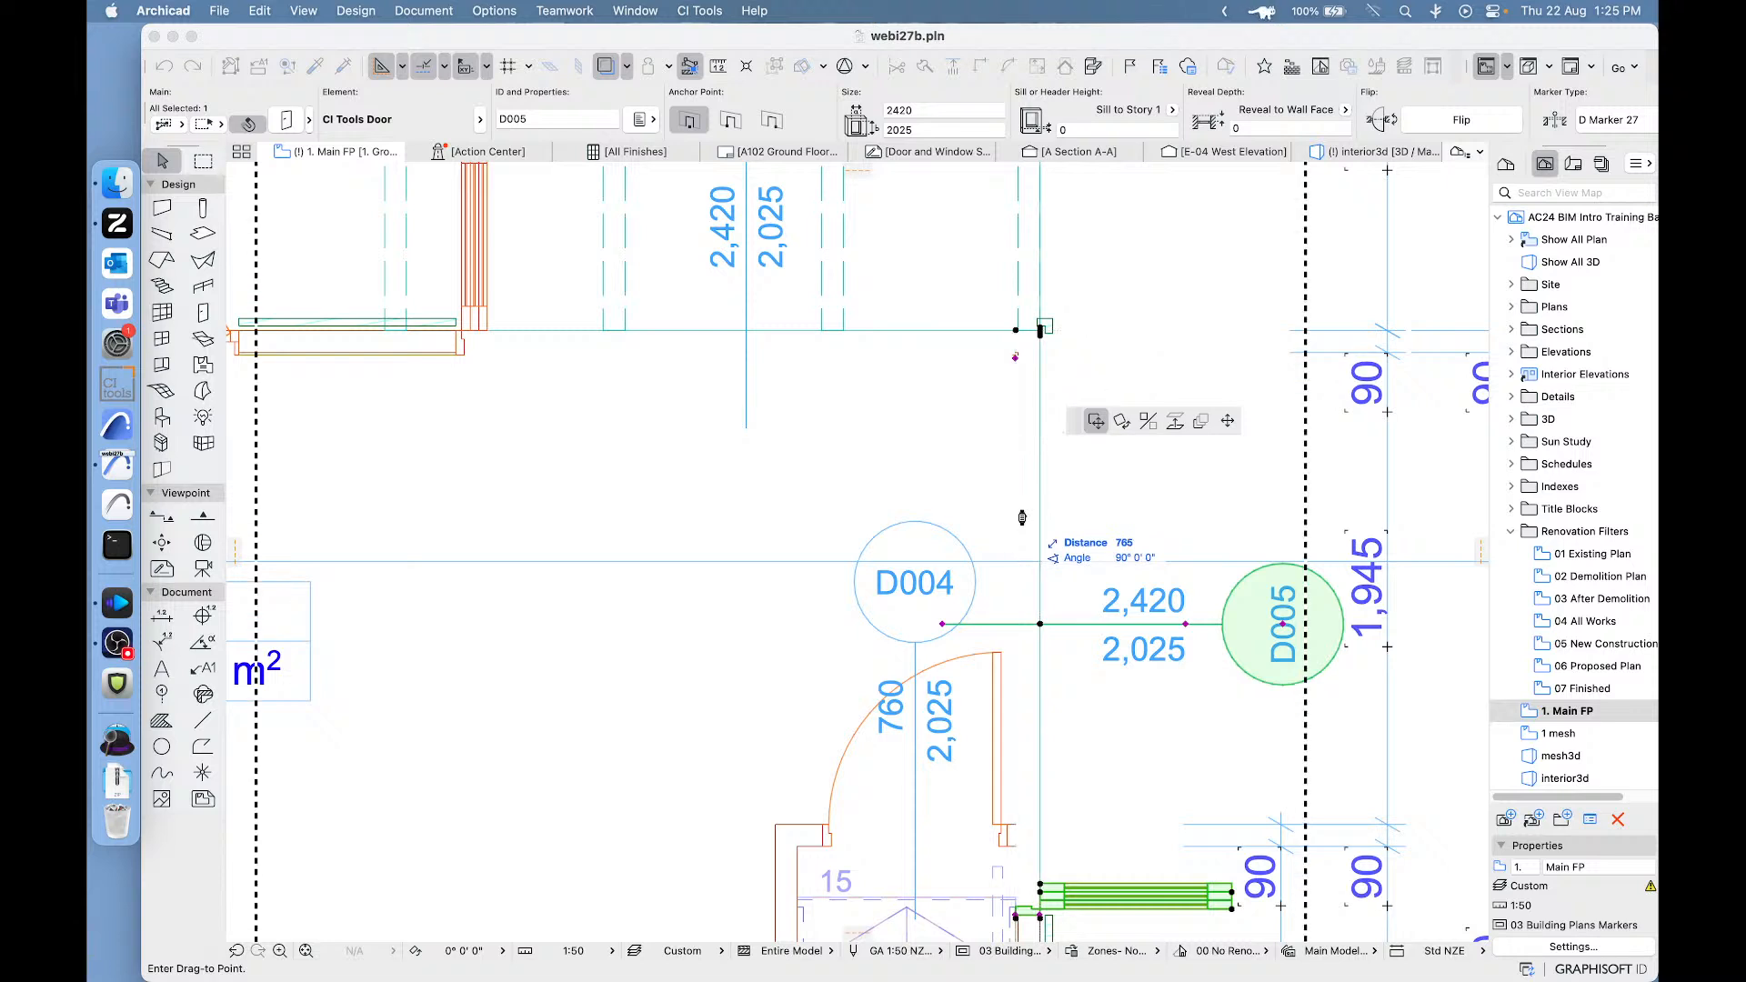
{"action": "left_click", "coordinate": [1017, 518]}
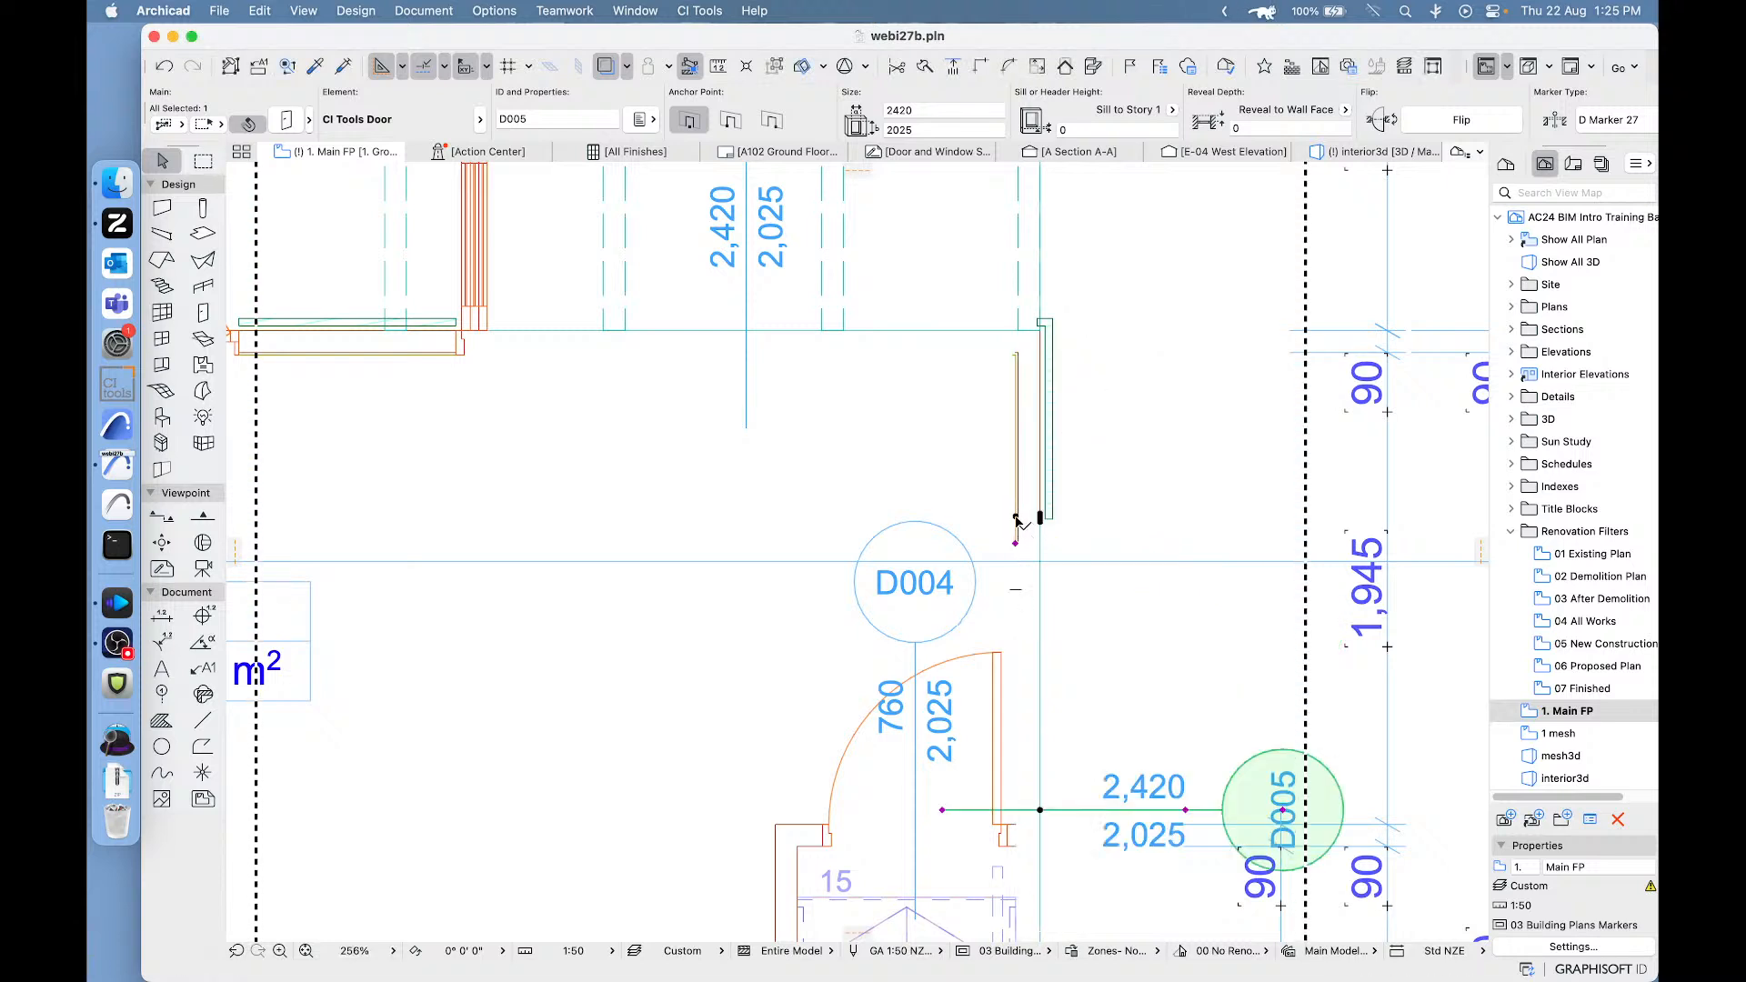
{"action": "left_click", "coordinate": [1016, 518]}
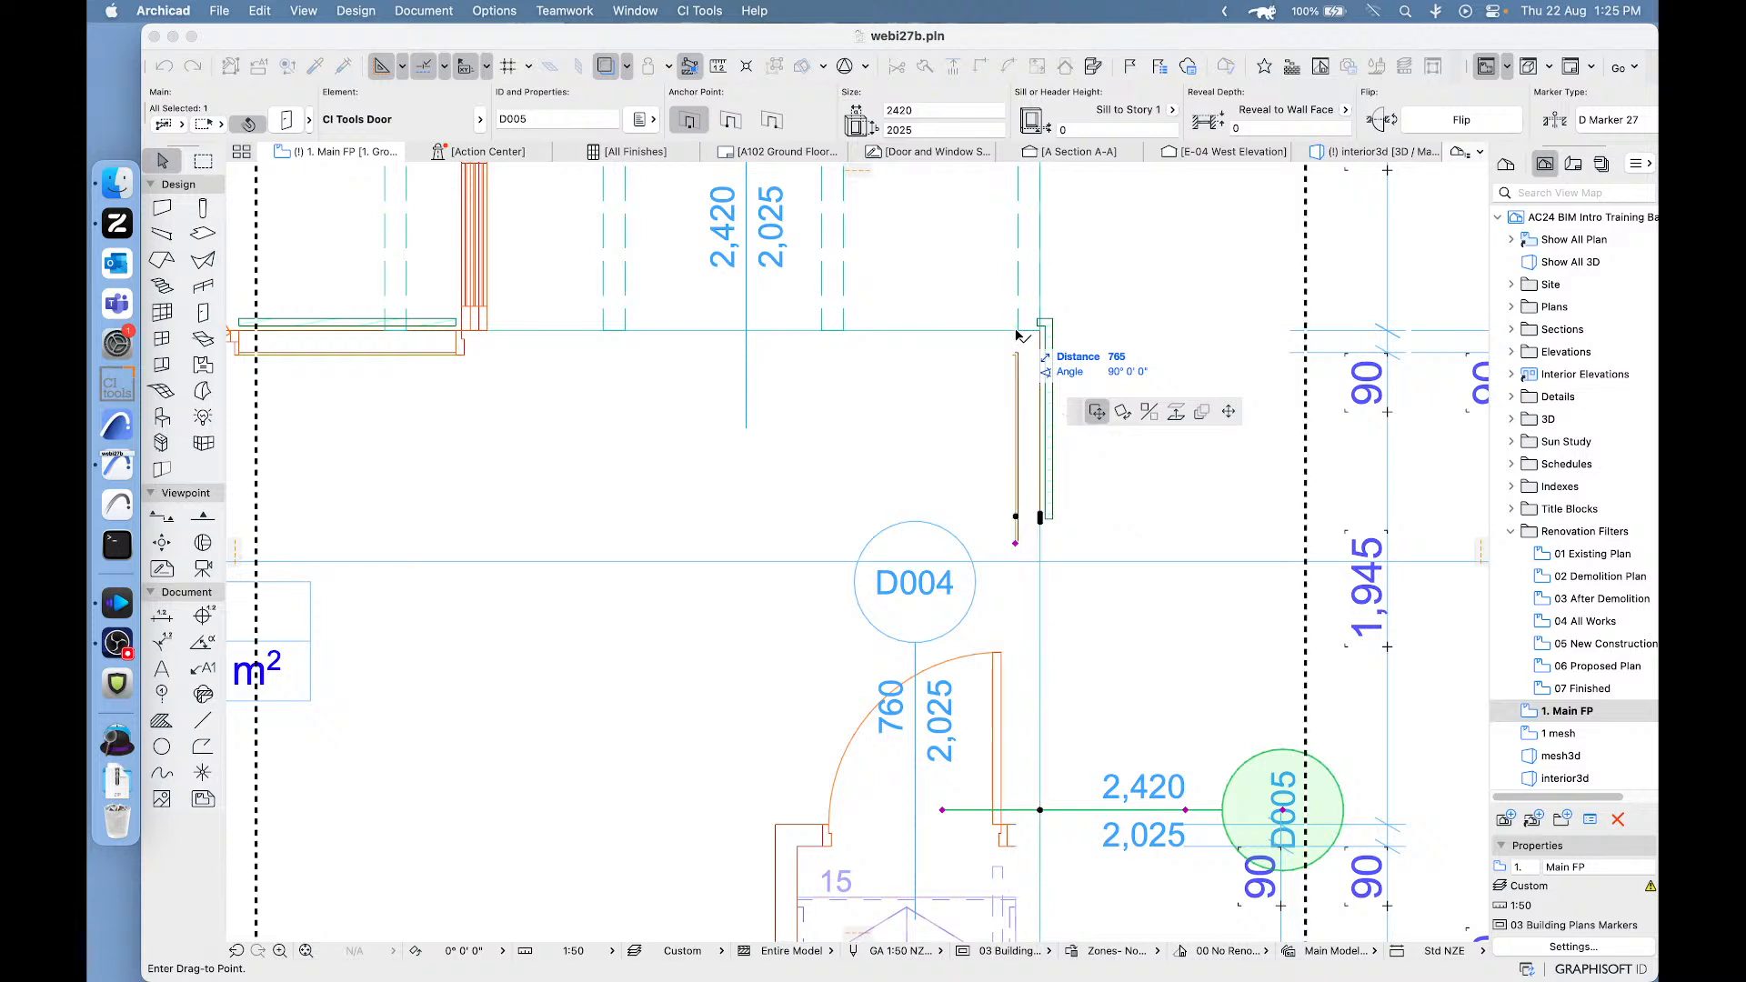
{"action": "left_click", "coordinate": [1120, 326]}
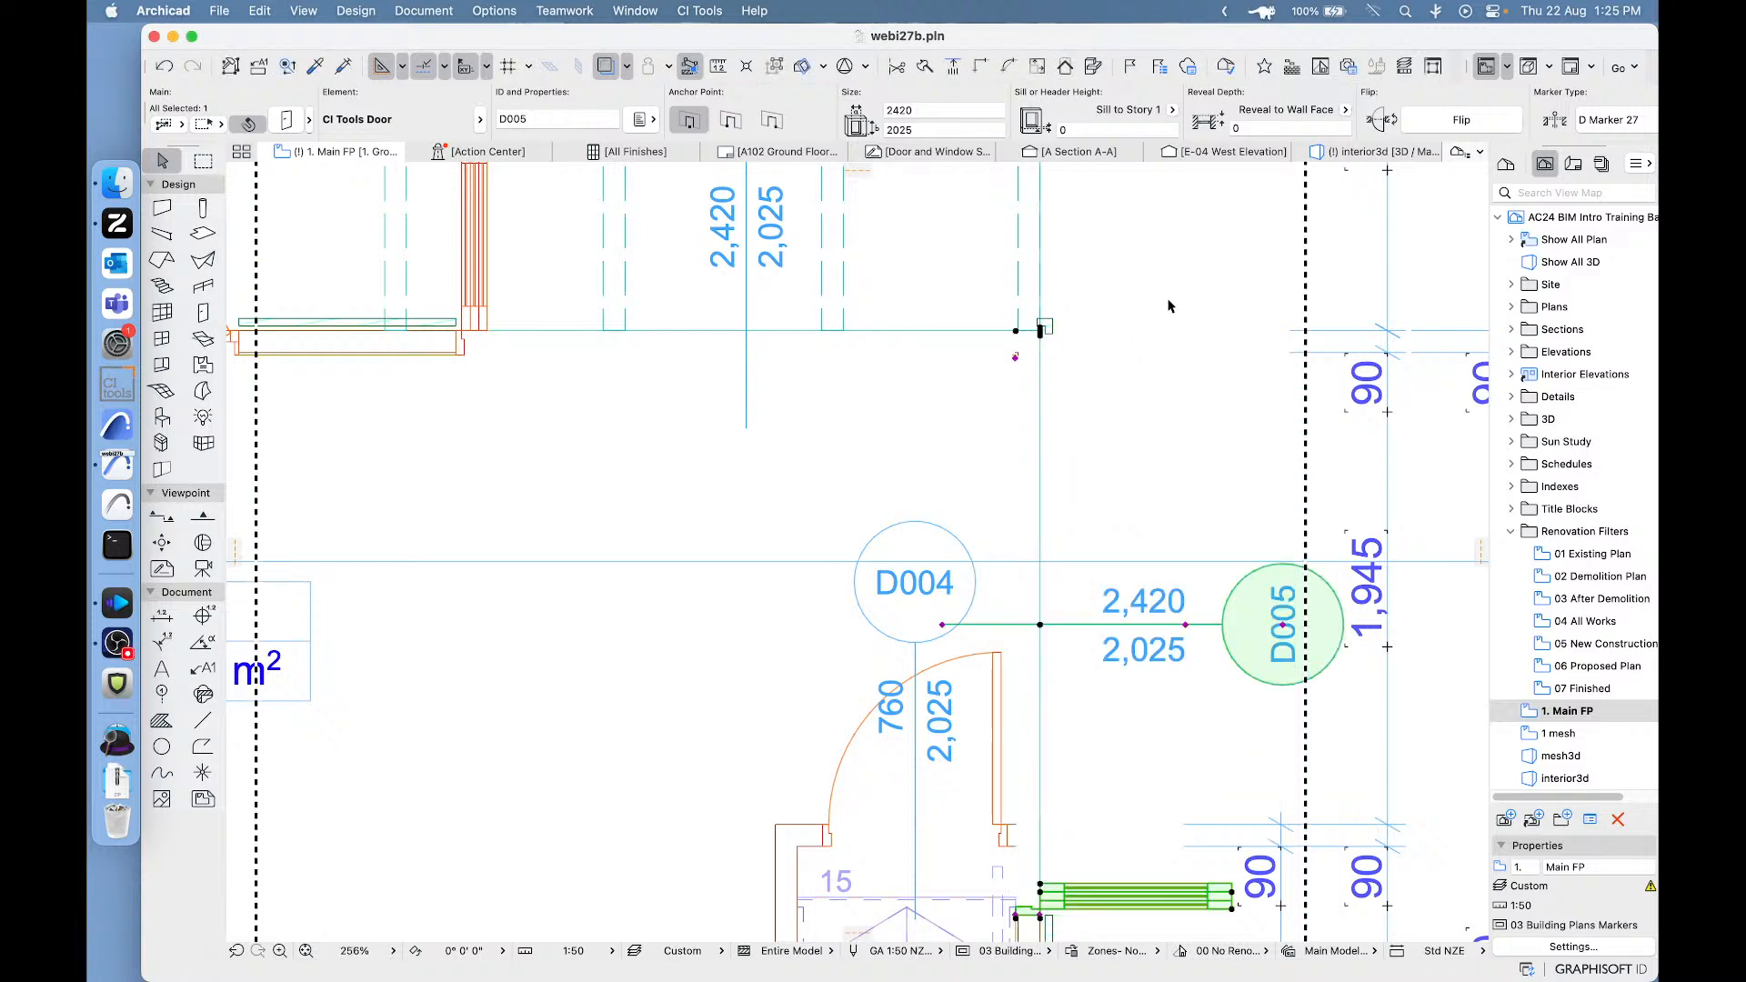
{"action": "key", "text": "Escape"}
{"action": "left_click", "coordinate": [1020, 356]}
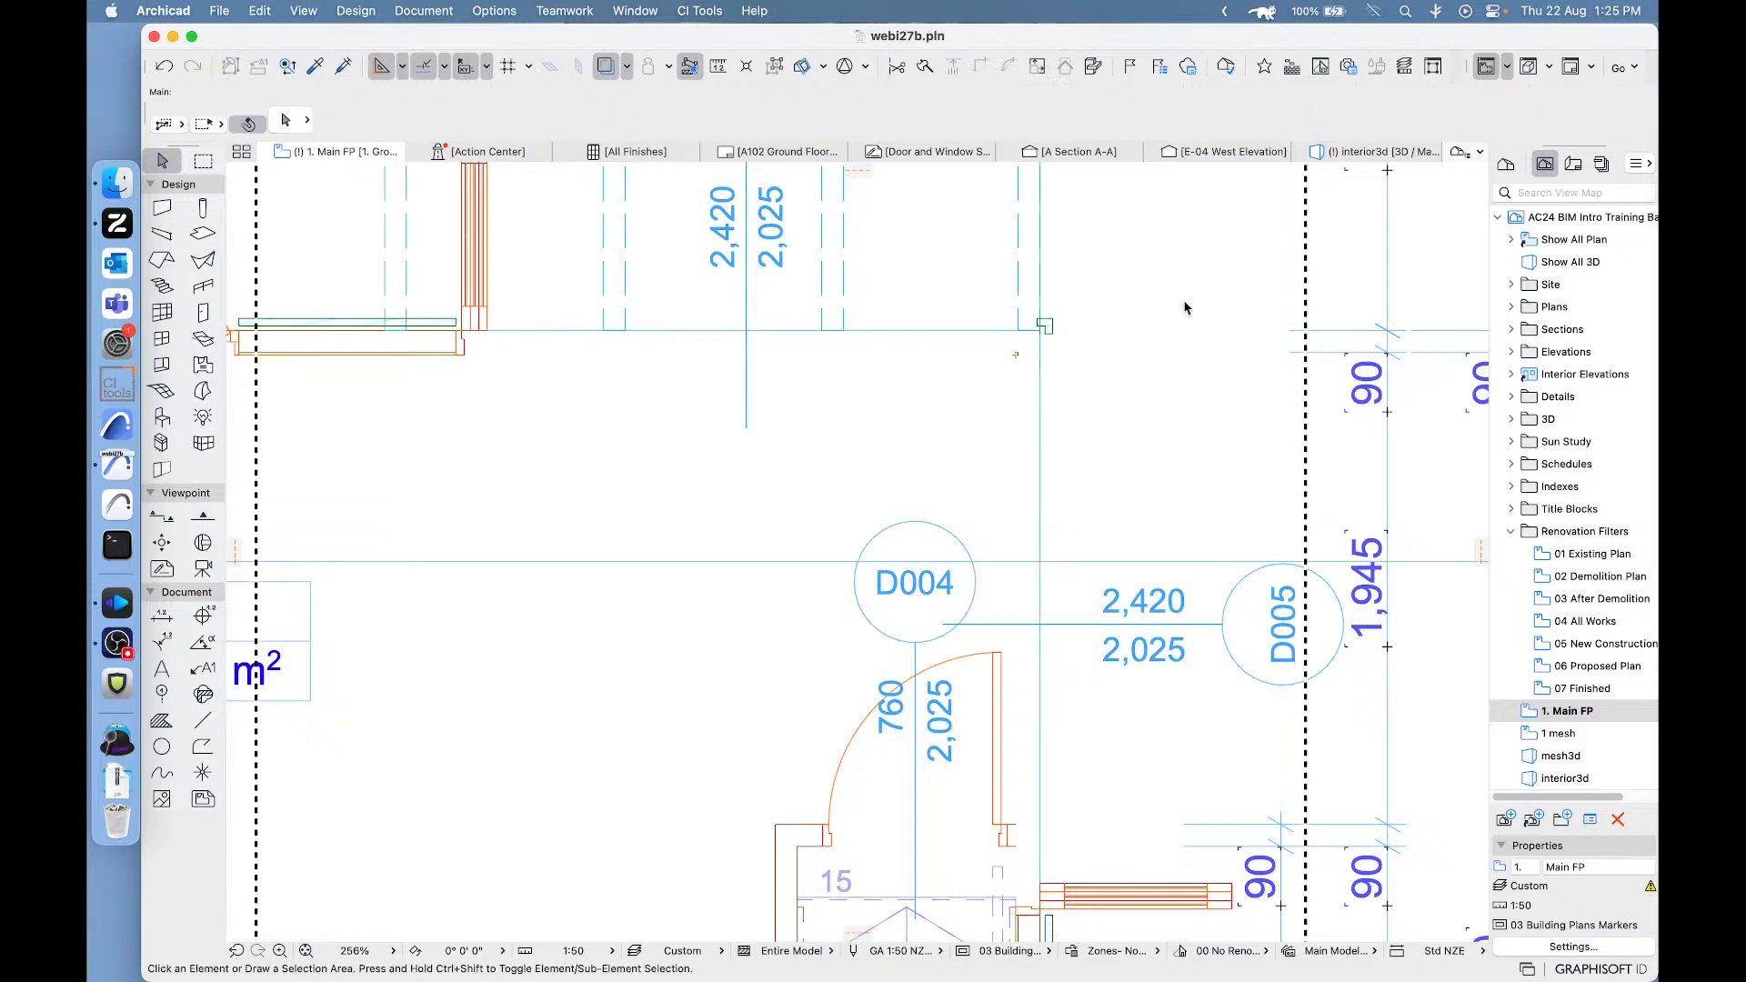
{"action": "key", "text": "Escape"}
- In the interior3d view, set the frame extension at the Right Jamb glass joint to 5 for both corner bi-fold doors
{"action": "left_click", "coordinate": [1384, 153]}
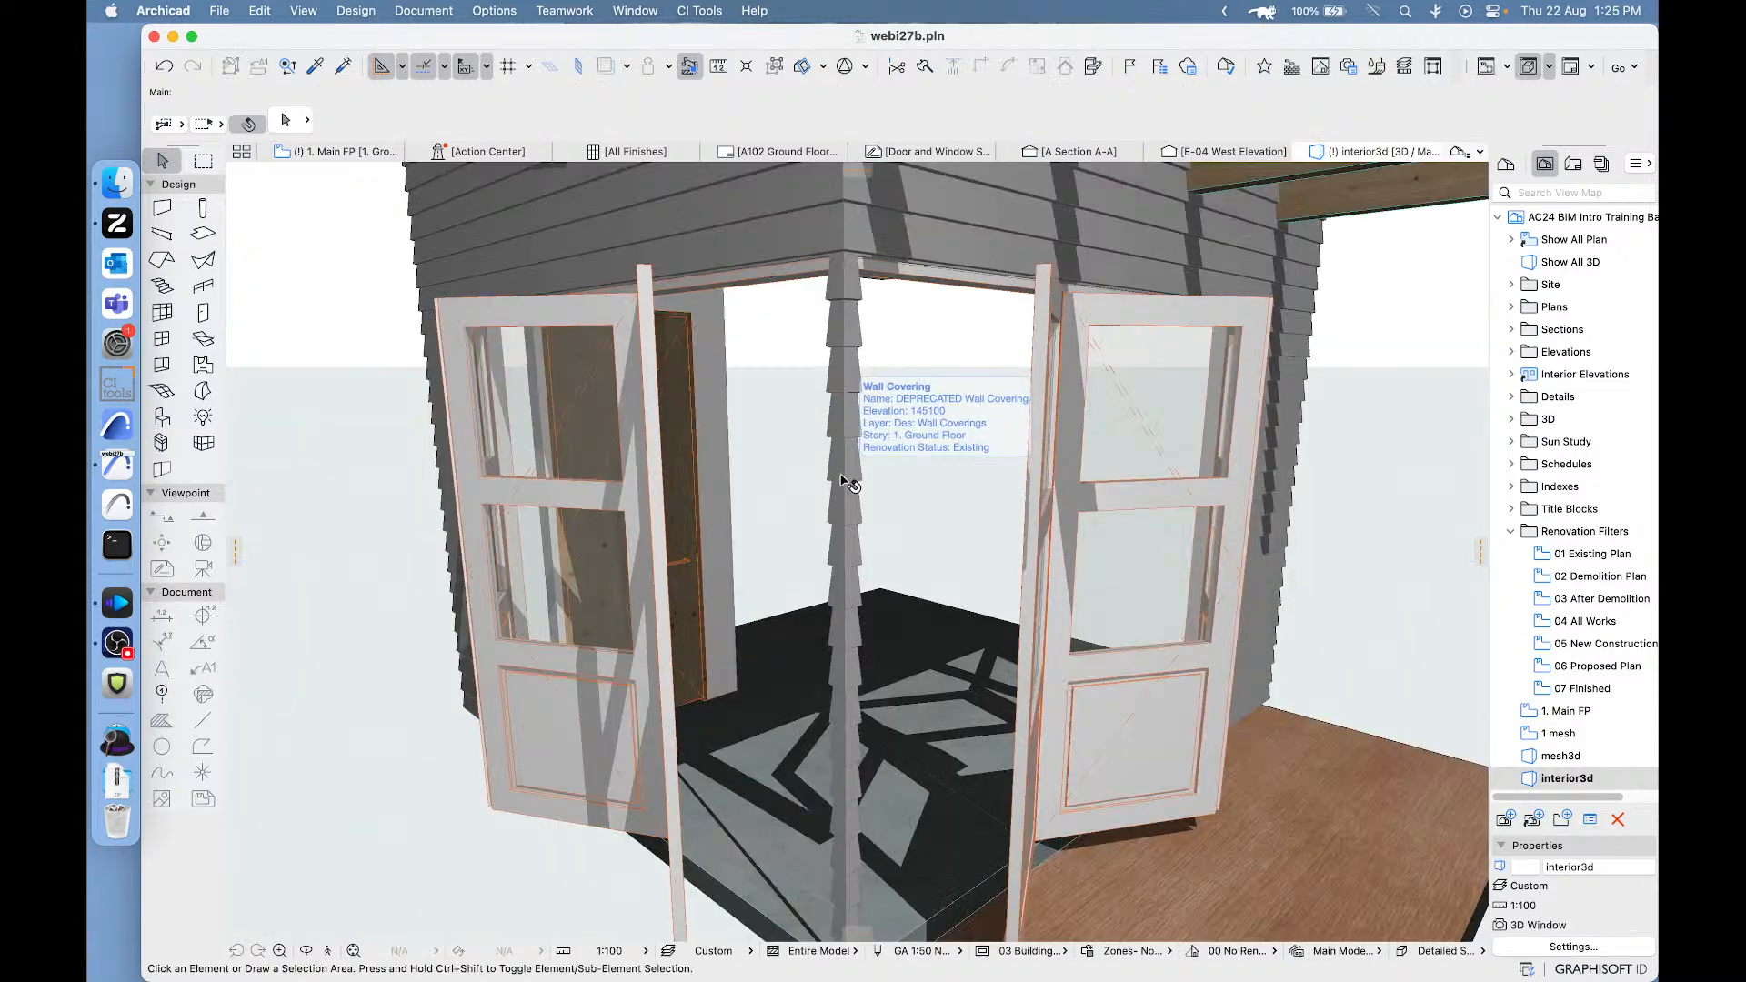
{"action": "middle_click_drag", "start_coordinate": [841, 478], "coordinate": [903, 454]}
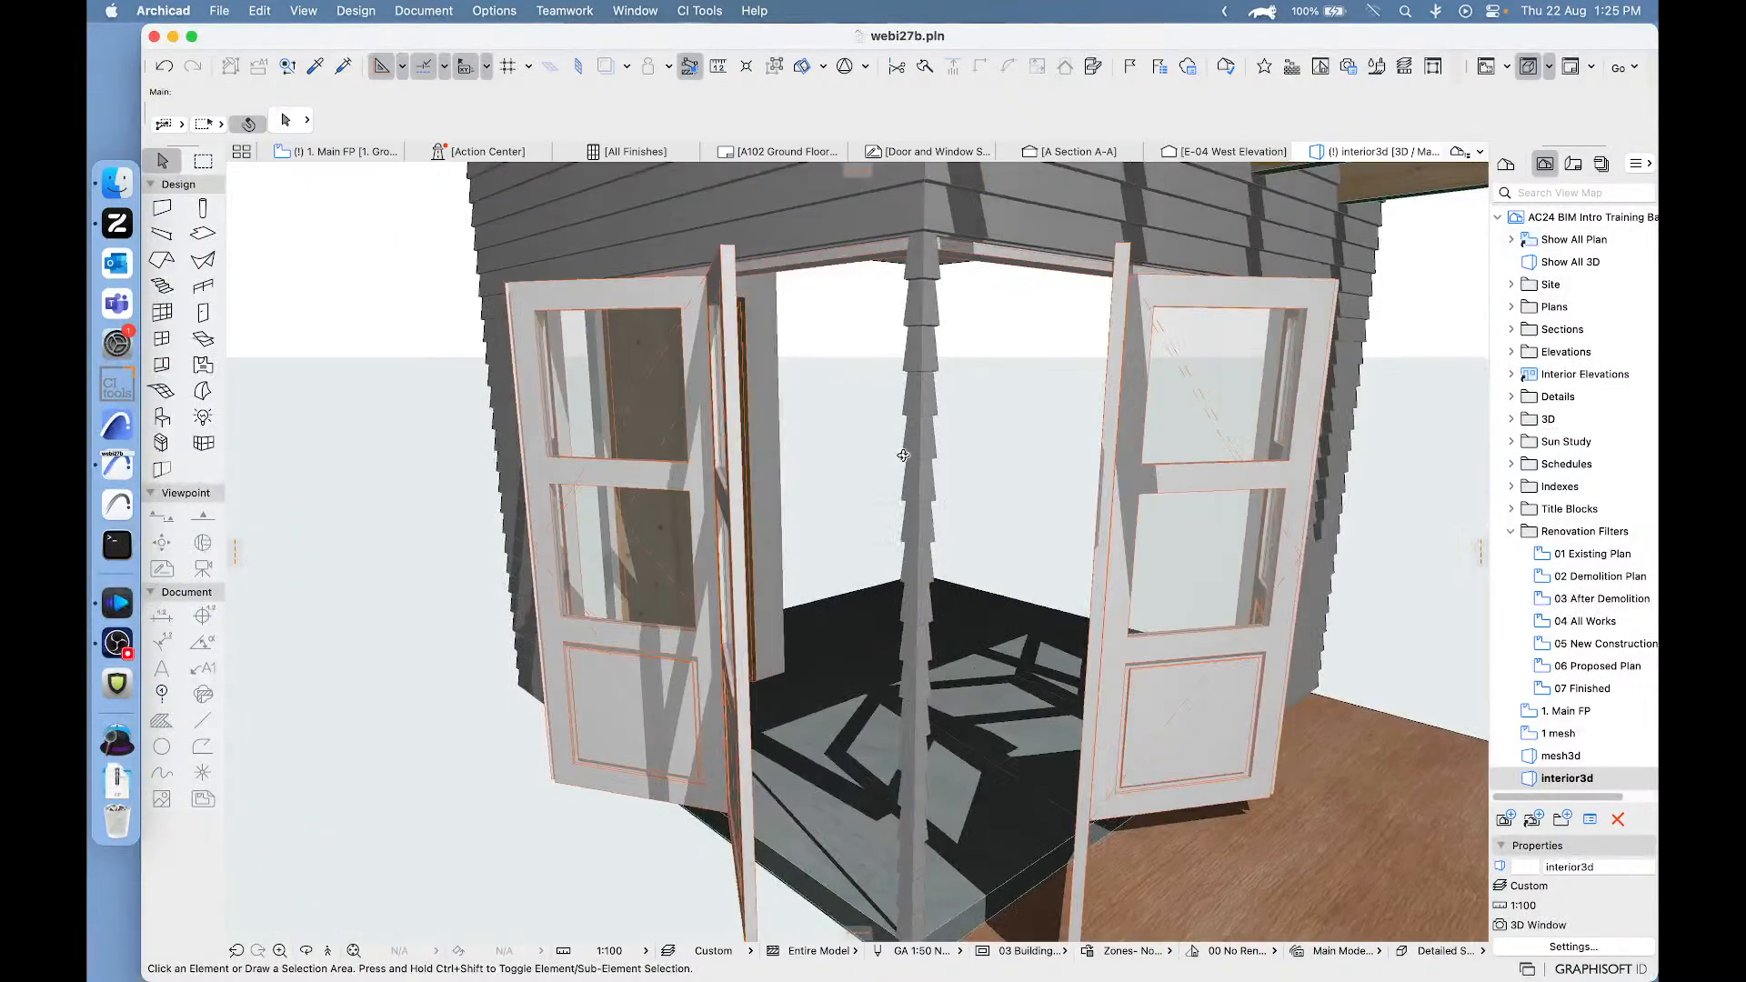
{"action": "left_click", "coordinate": [1174, 391]}
{"action": "left_click", "coordinate": [659, 419], "text": "shift"}
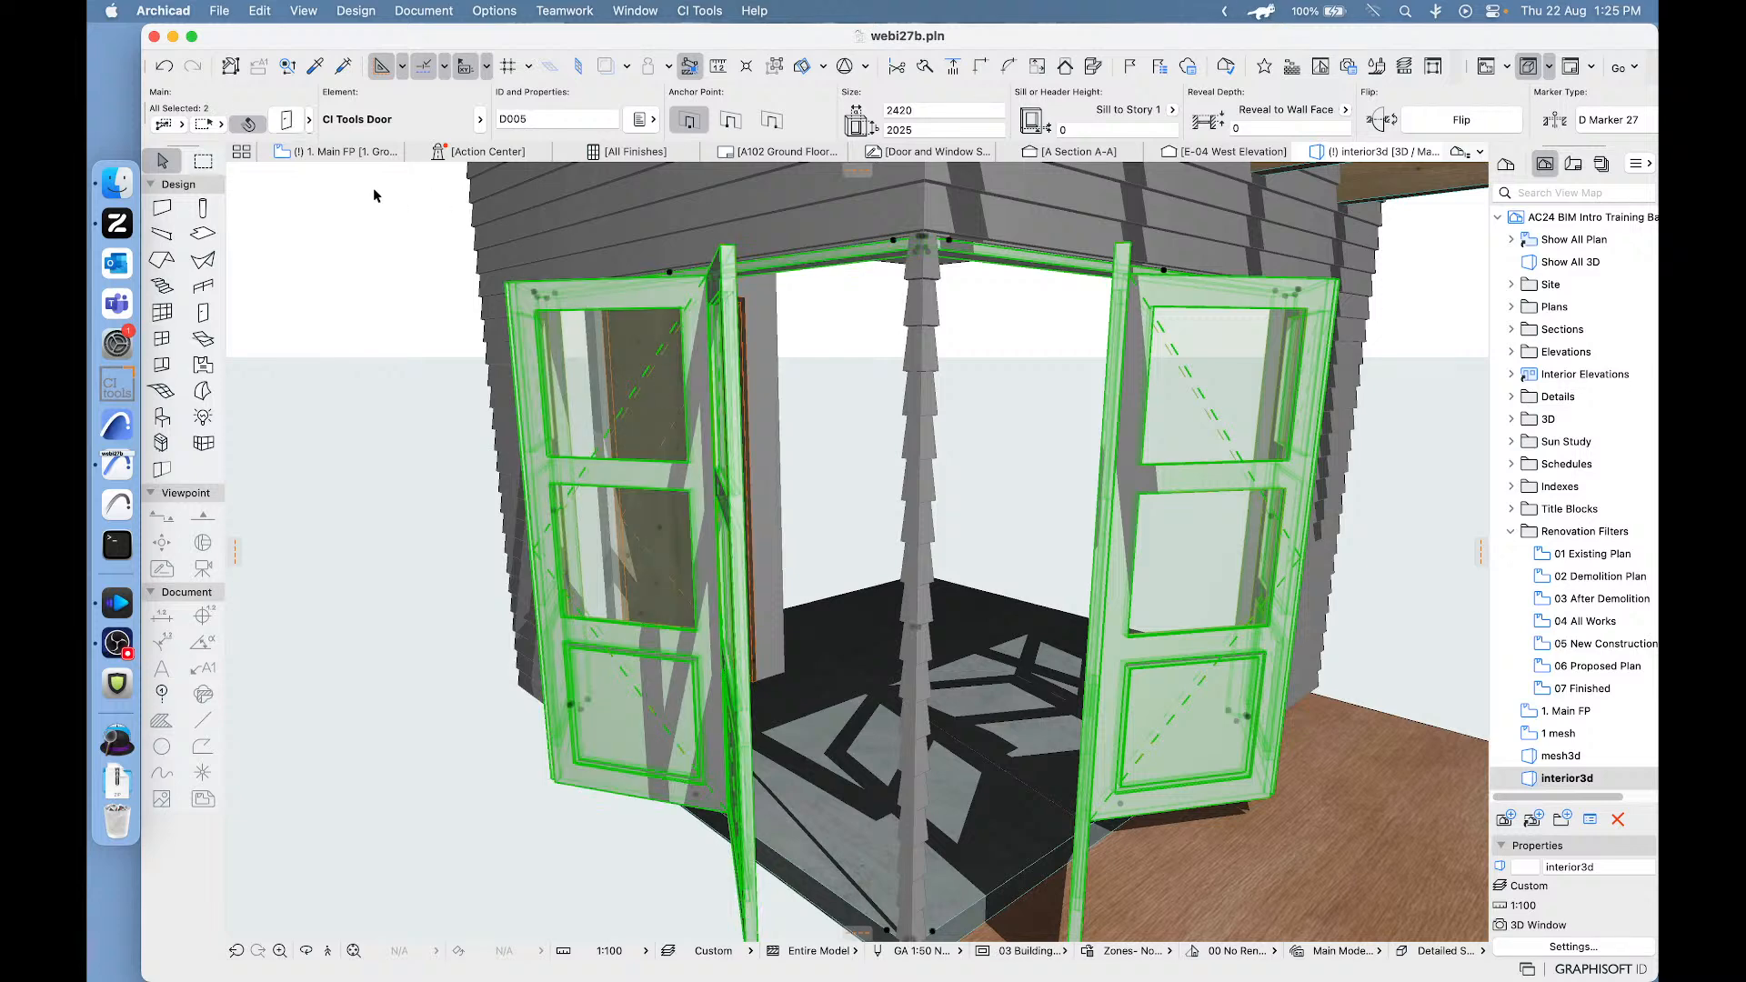
{"action": "left_click", "coordinate": [285, 121]}
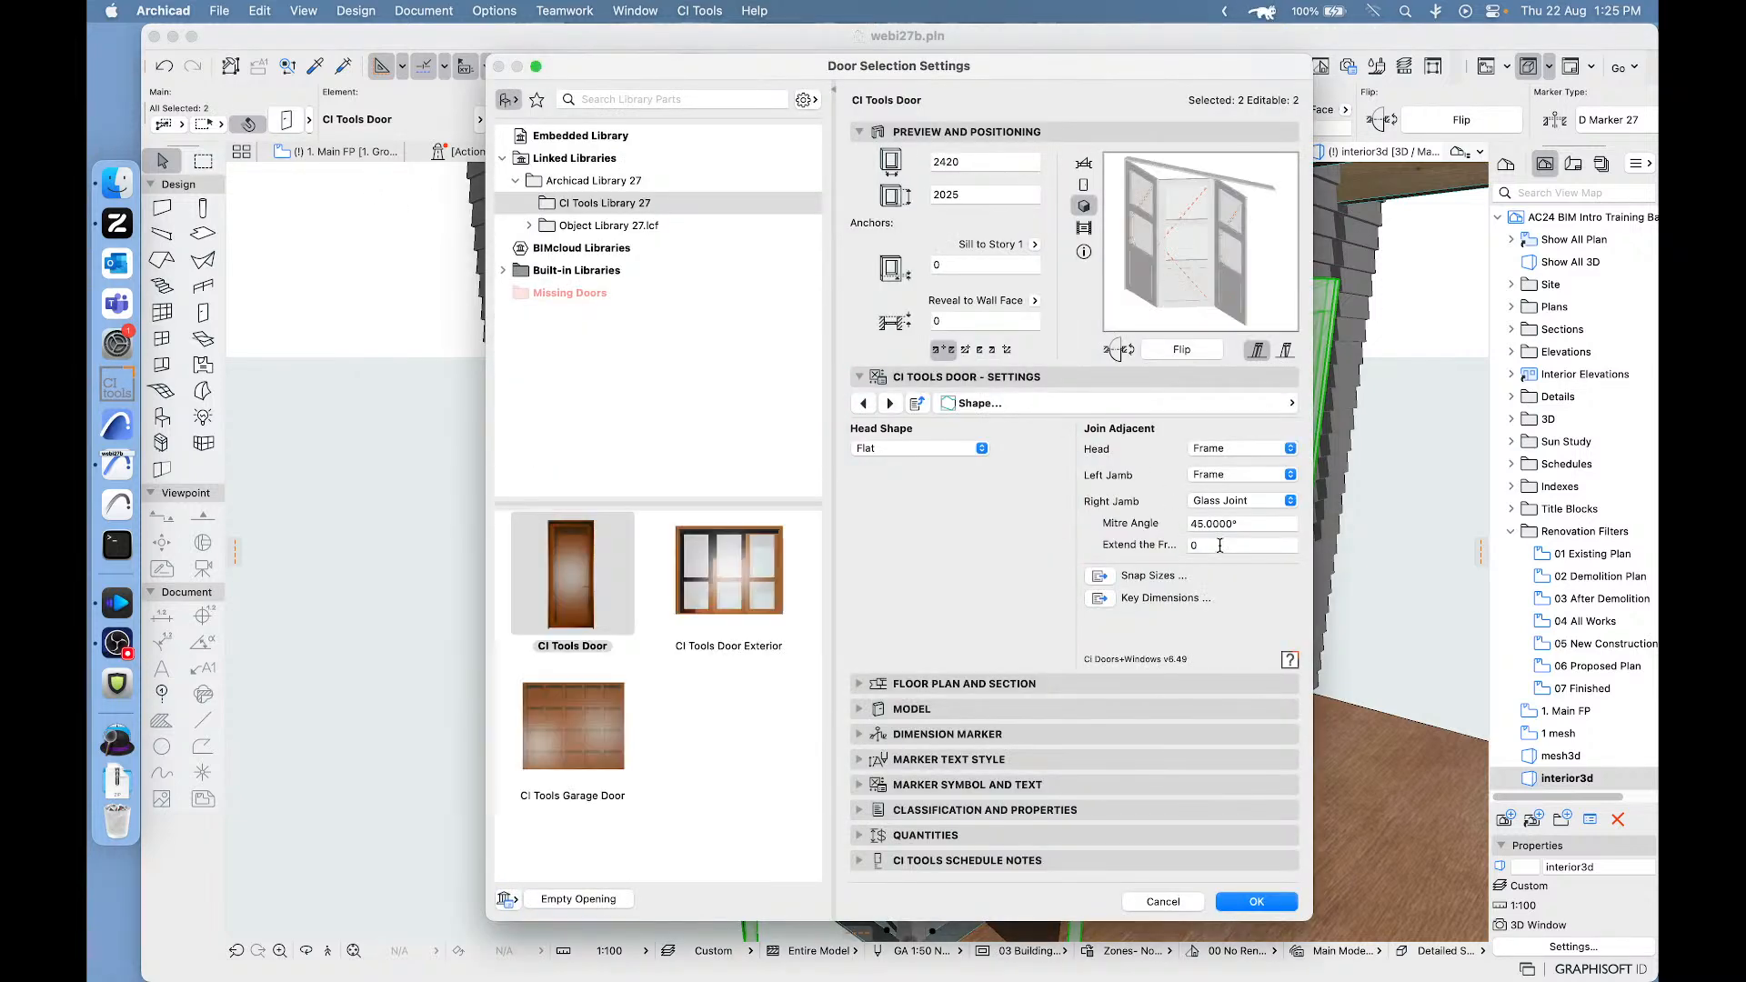
{"action": "left_click", "coordinate": [1215, 544]}
{"action": "type", "text": "5"}
{"action": "key", "text": "Return"}
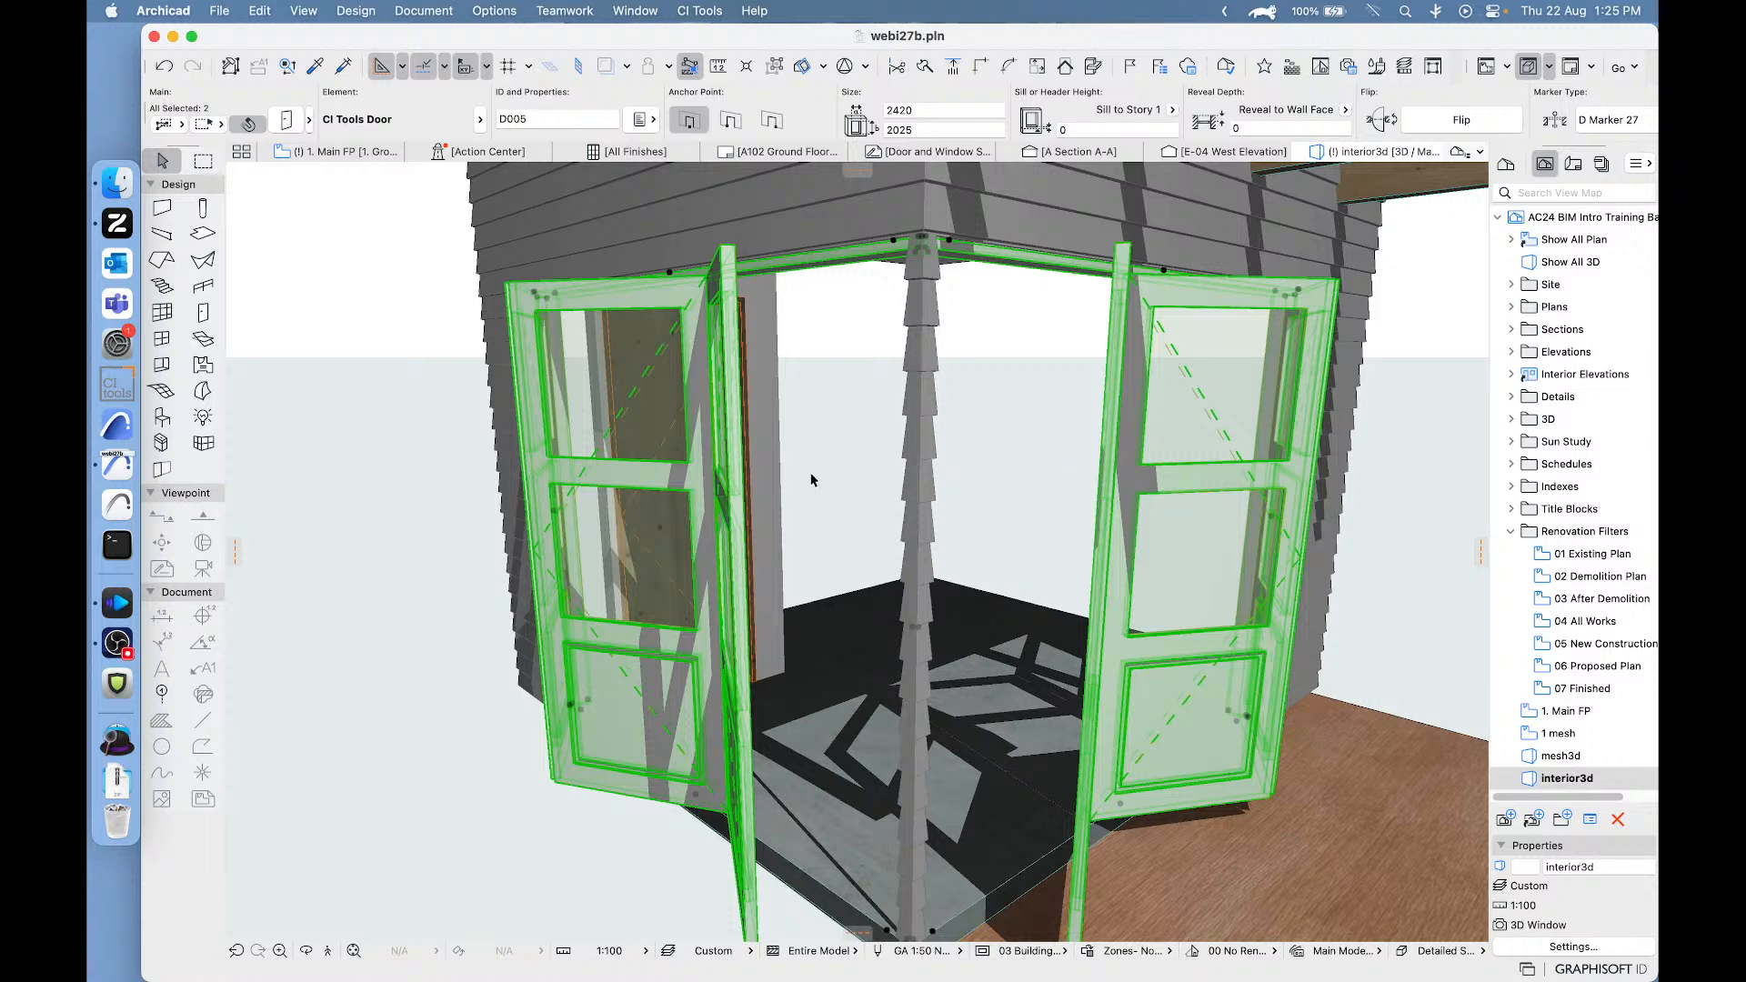
- Enable editing of the two deprecated wall coverings around the corner doors and set Ignore Wall Geometry near Ends to 5 for both ends
{"action": "scroll", "coordinate": [810, 479], "scroll_direction": "down", "scroll_amount": 3}
{"action": "scroll", "coordinate": [834, 476], "scroll_direction": "up", "scroll_amount": 2}
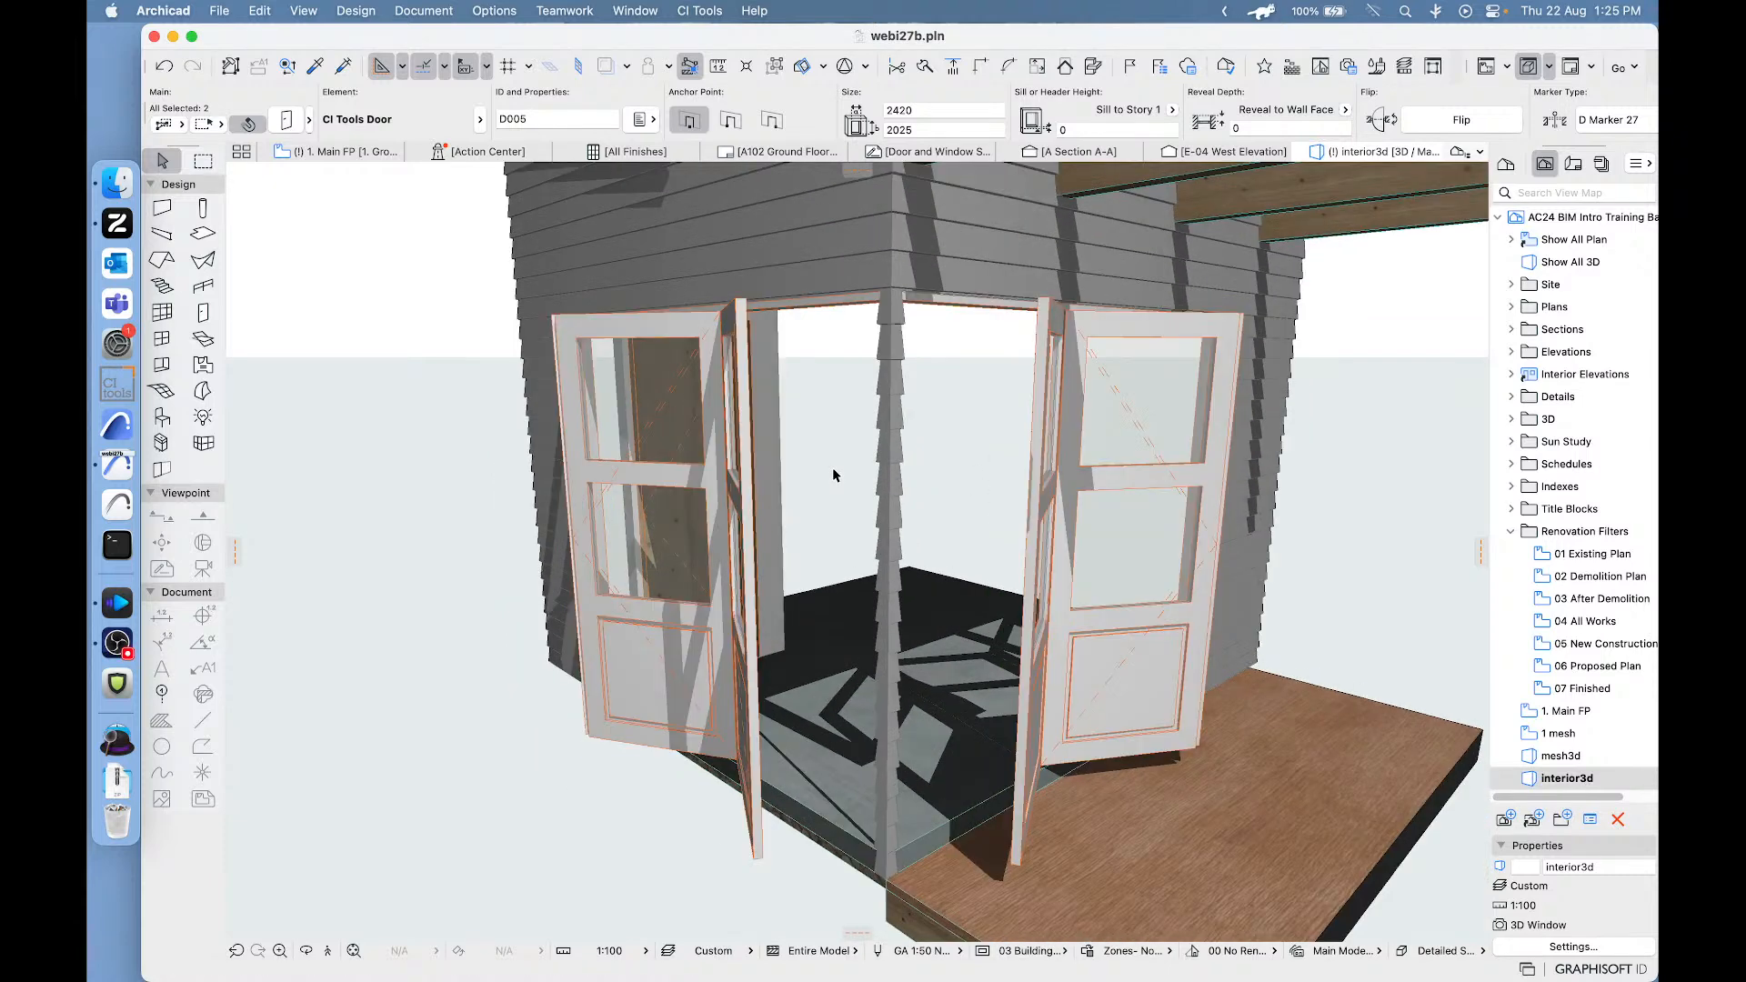
{"action": "left_click", "coordinate": [959, 240]}
{"action": "left_click", "coordinate": [826, 243]}
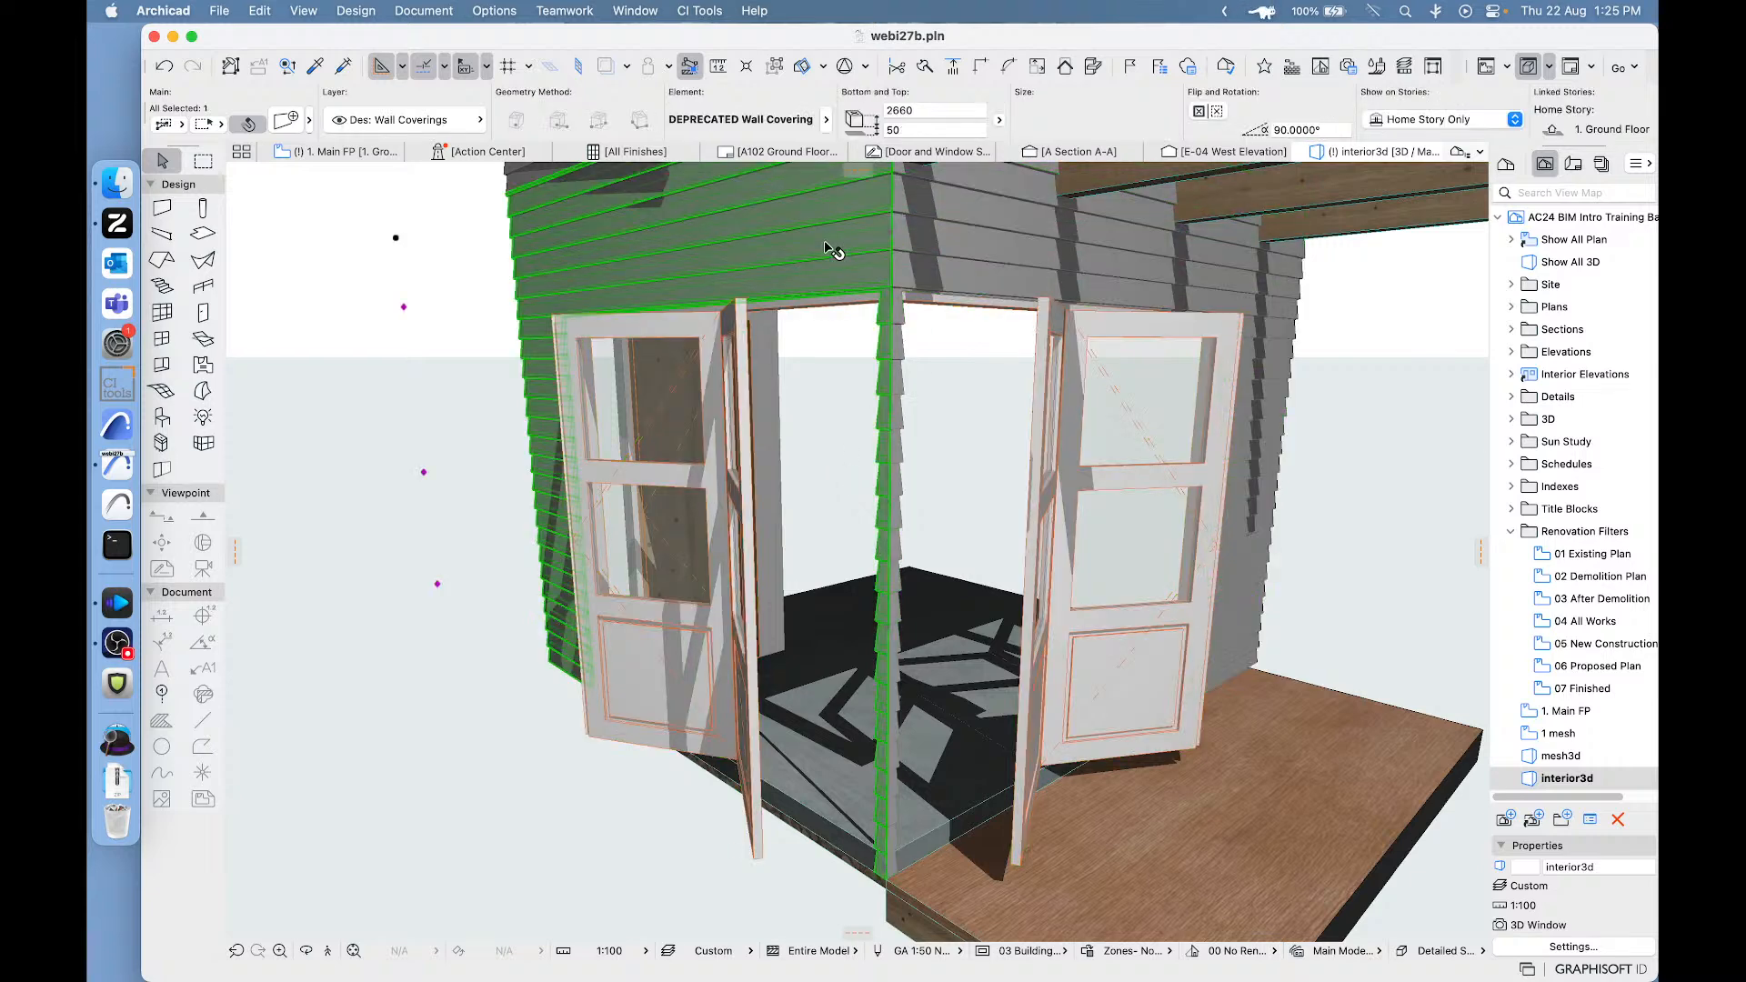
{"action": "left_click", "coordinate": [952, 230], "text": "shift"}
{"action": "left_click", "coordinate": [283, 122]}
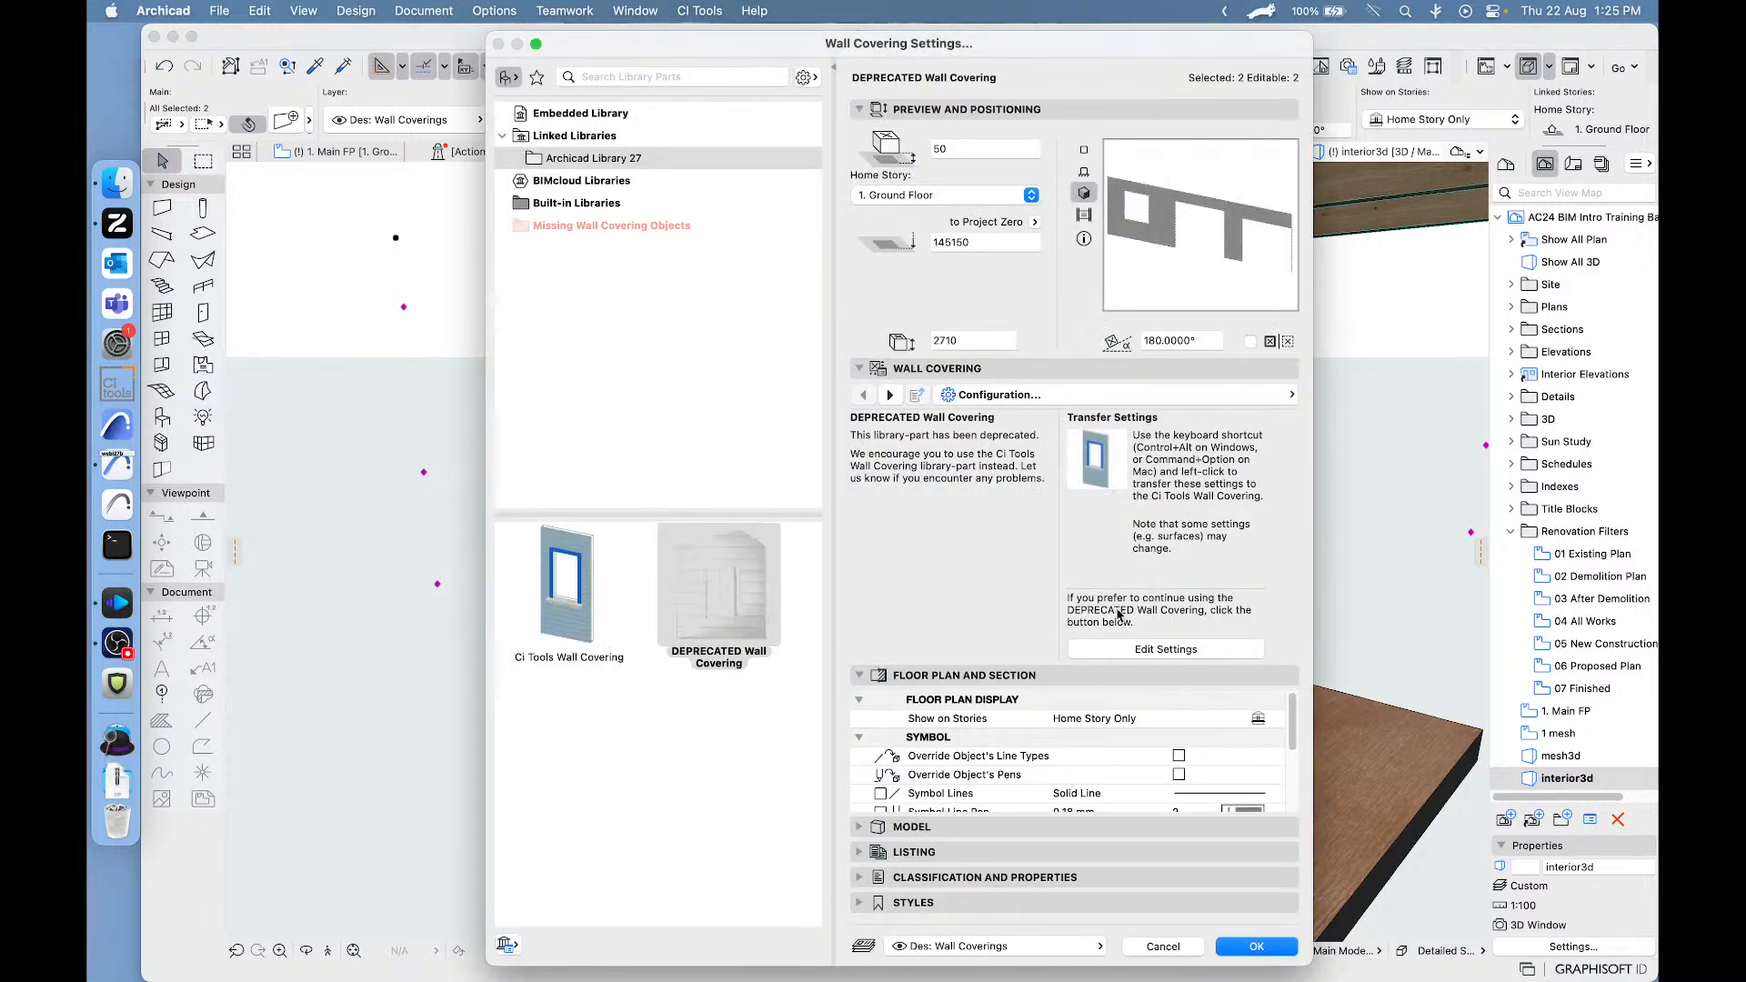
{"action": "left_click", "coordinate": [1148, 649]}
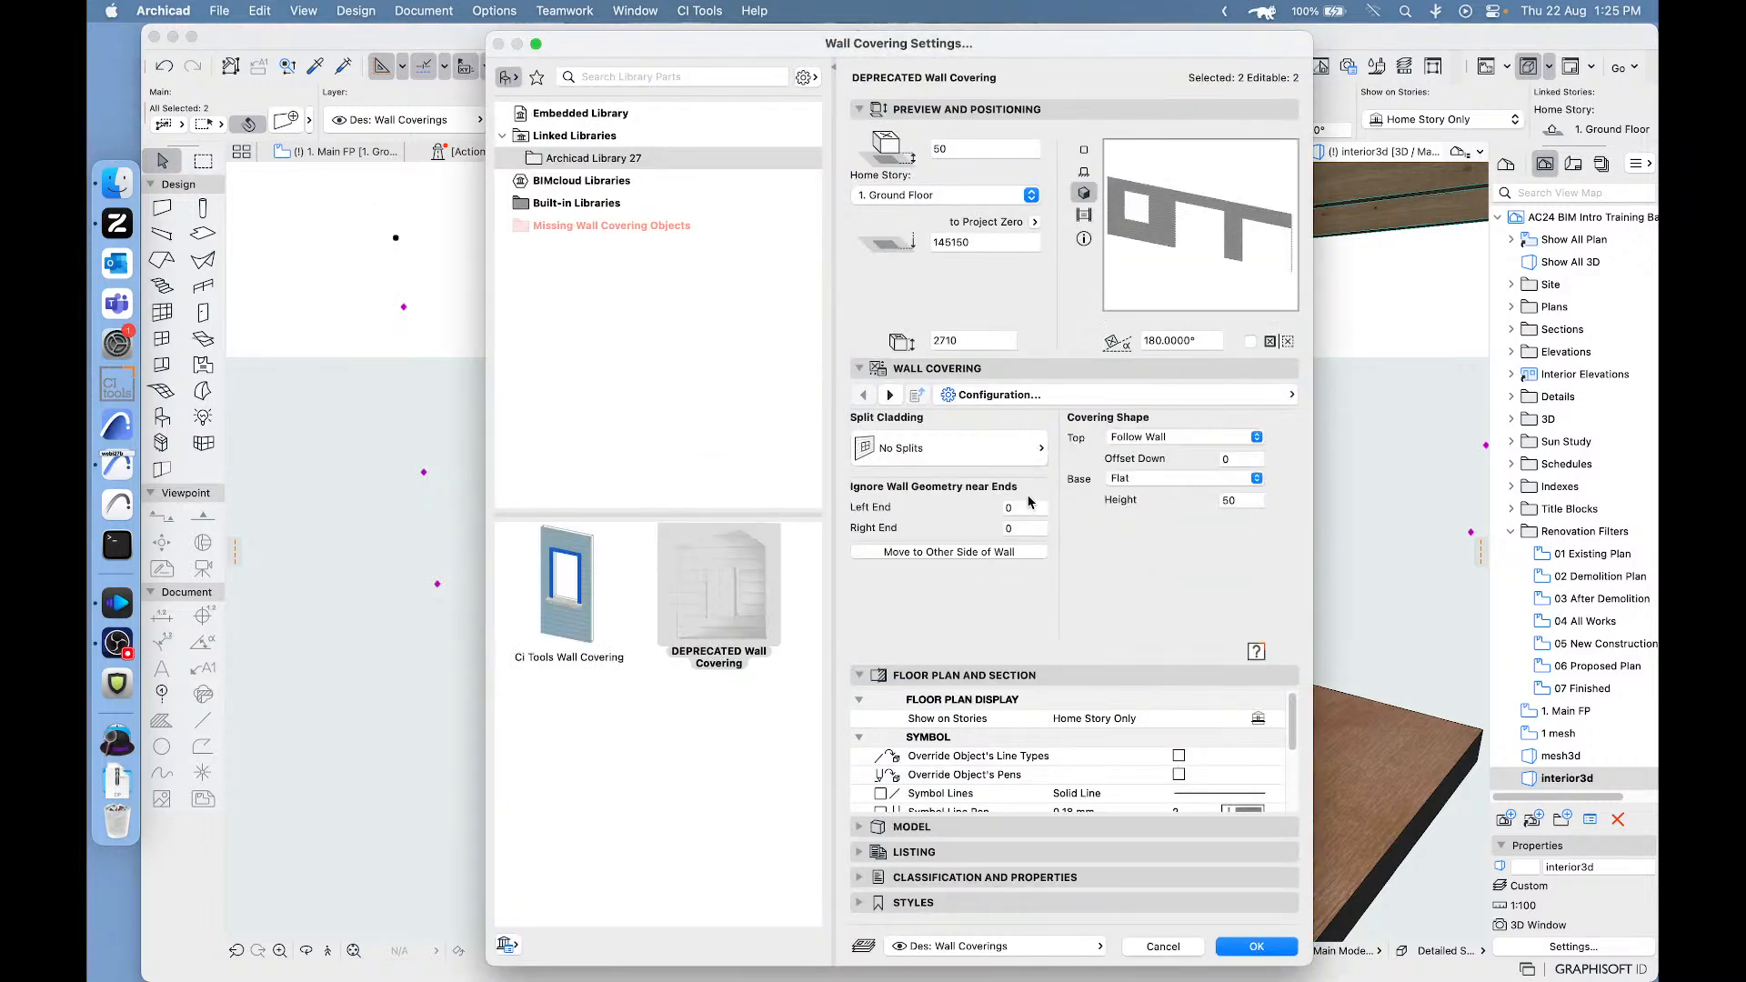
{"action": "left_click", "coordinate": [1026, 508]}
{"action": "left_click", "coordinate": [1030, 526]}
{"action": "type", "text": "5"}
{"action": "left_click", "coordinate": [1256, 947]}
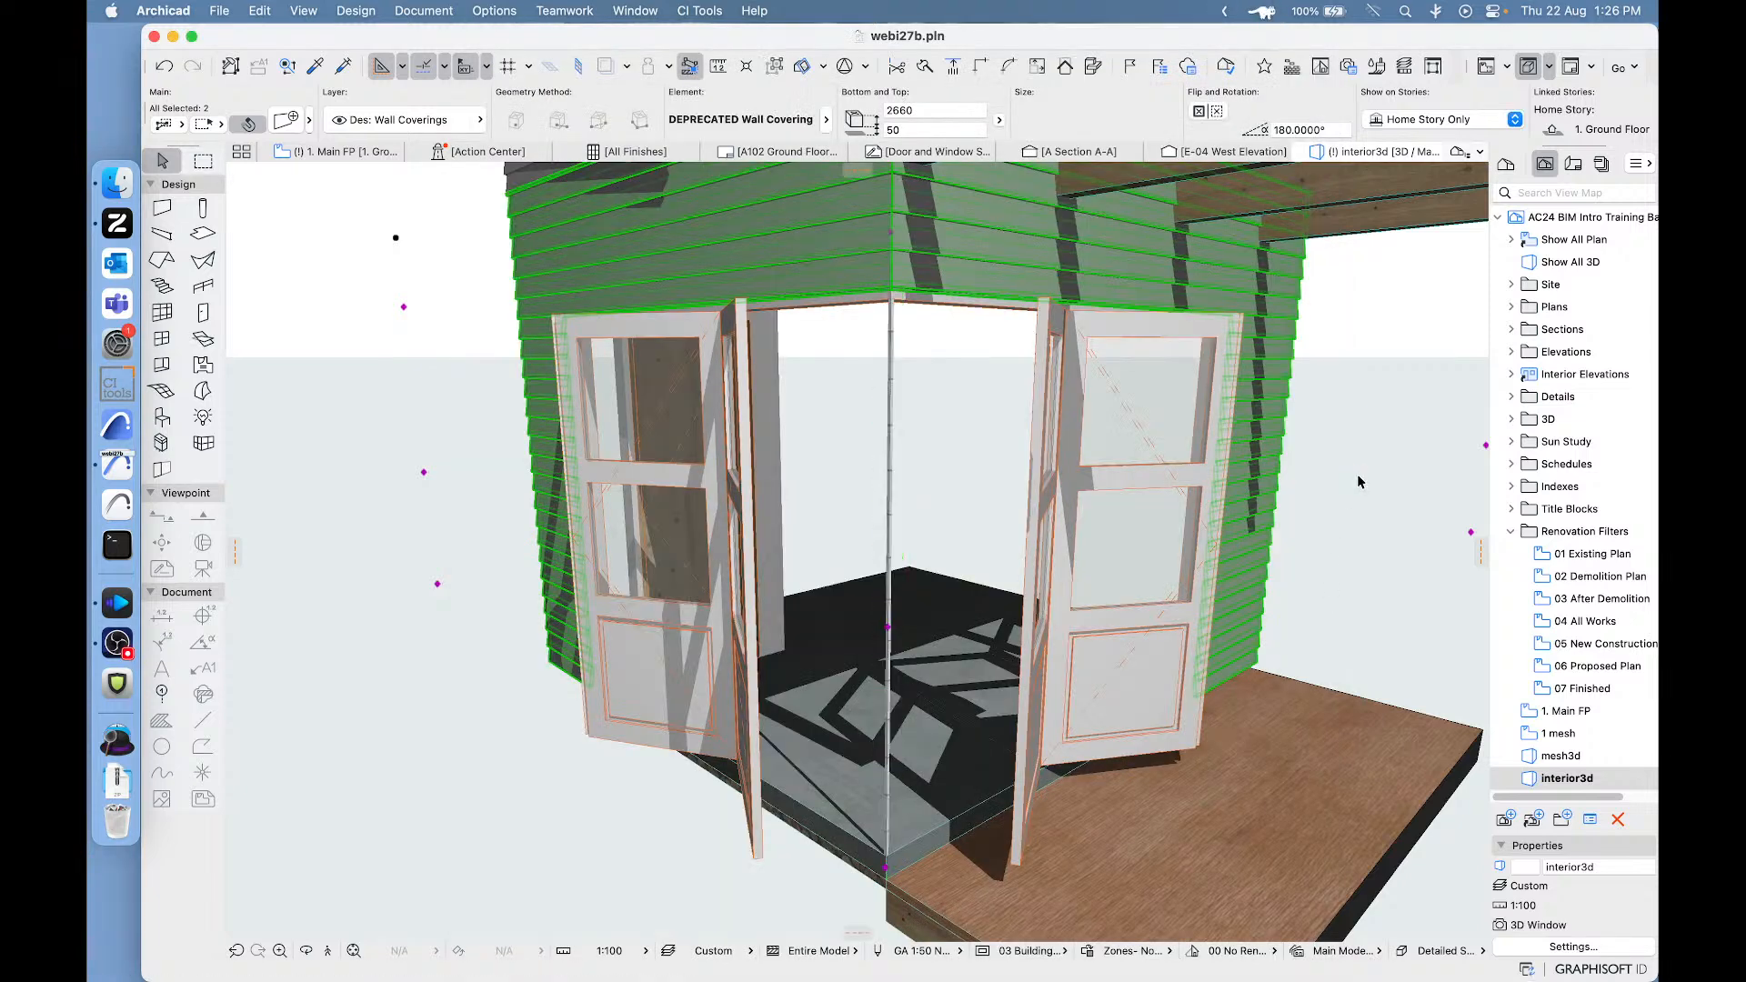
{"action": "left_click", "coordinate": [1347, 386]}
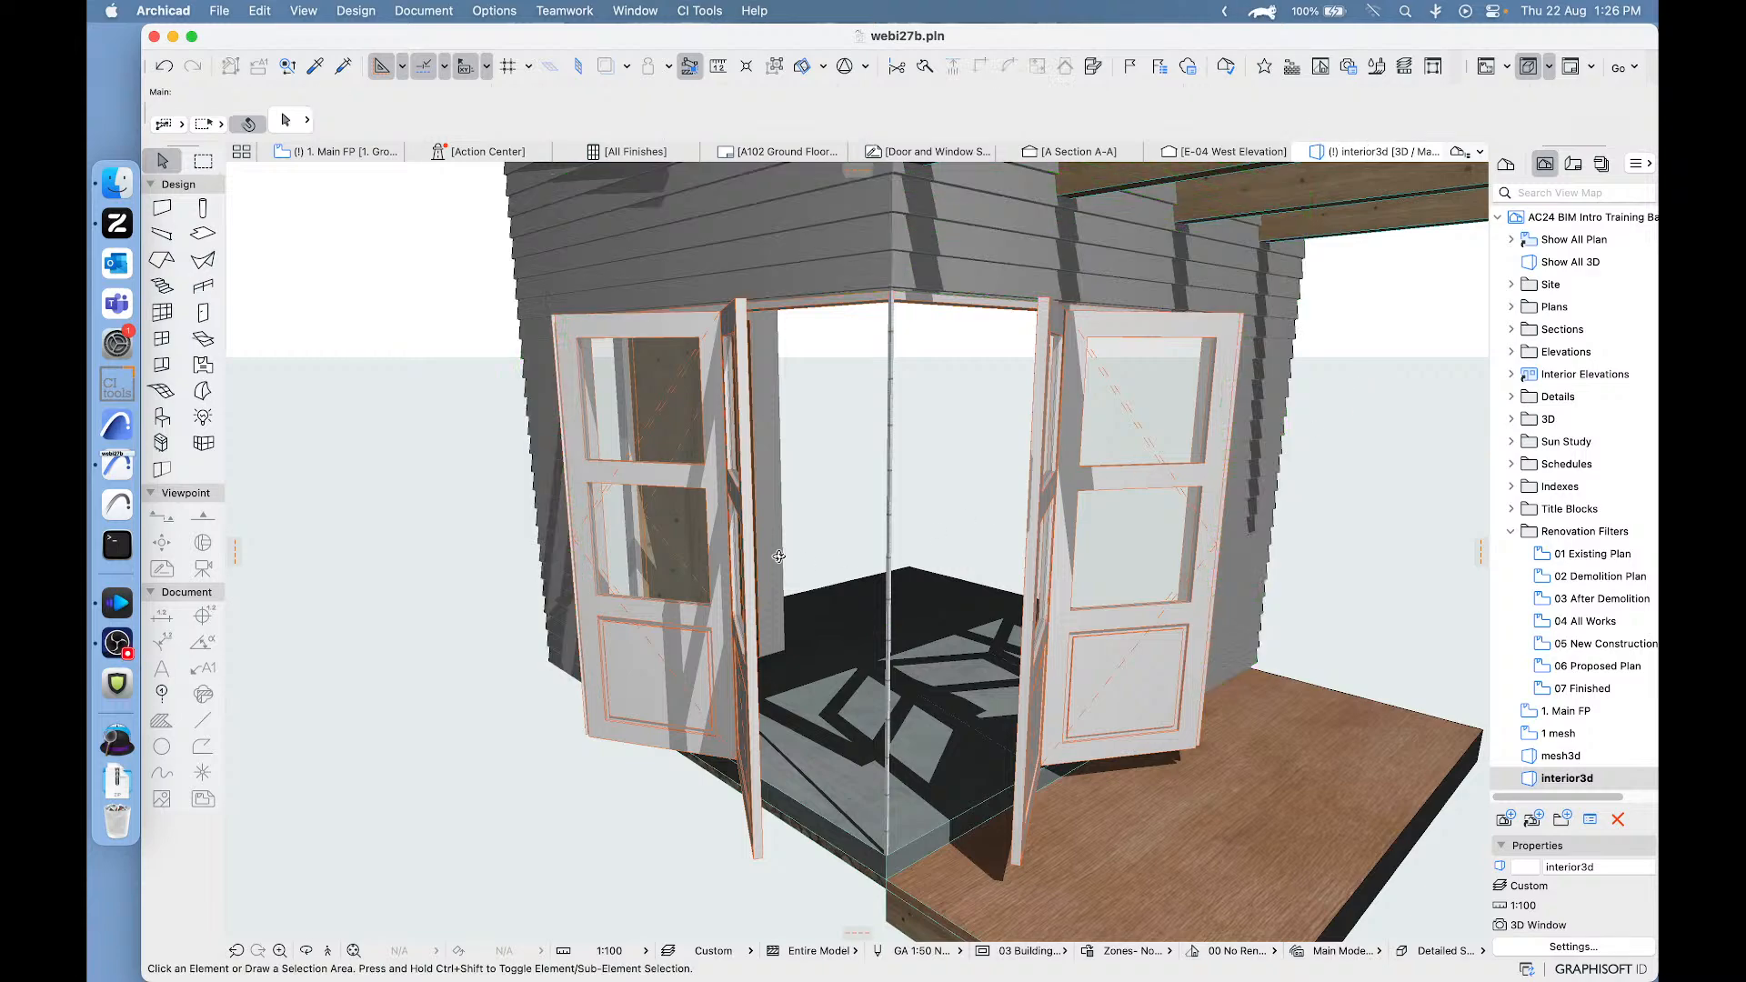
- Check the settings of the two walls meeting at the glass-jointed corner, then close them without changes and clear the selection
{"action": "middle_click_drag", "start_coordinate": [778, 556], "coordinate": [977, 526], "text": "shift"}
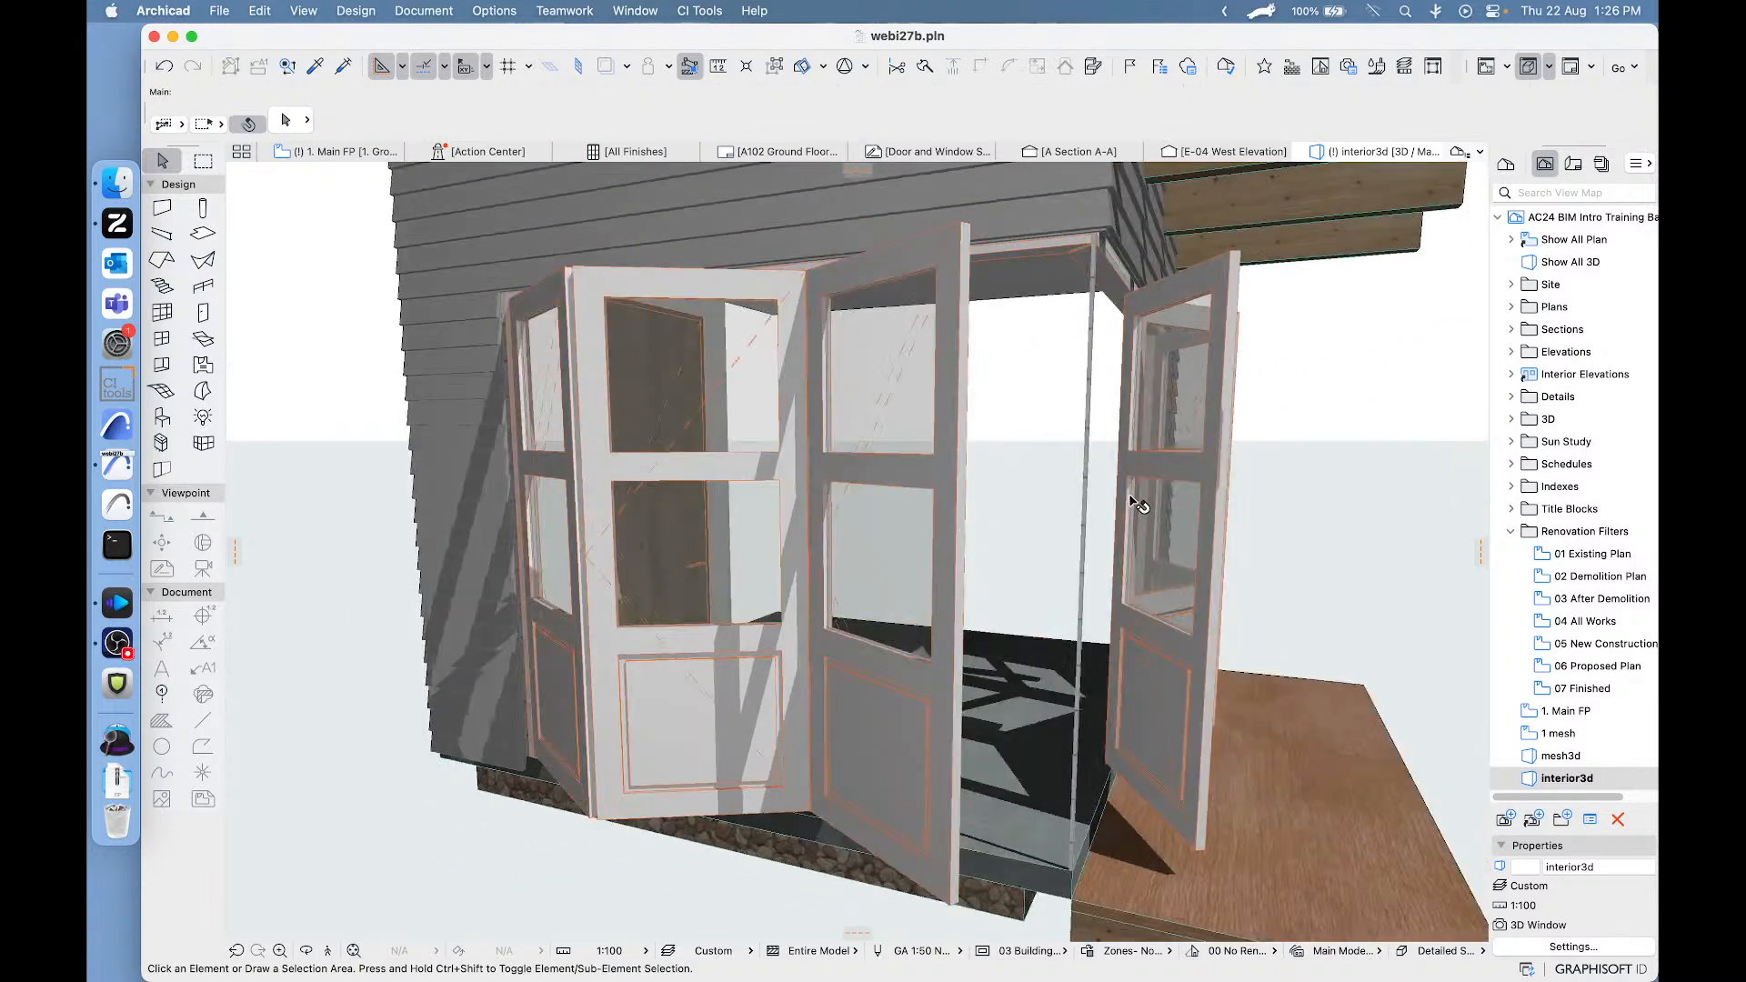
{"action": "scroll", "coordinate": [1137, 505], "scroll_direction": "up", "scroll_amount": 2}
{"action": "left_click", "coordinate": [1084, 319]}
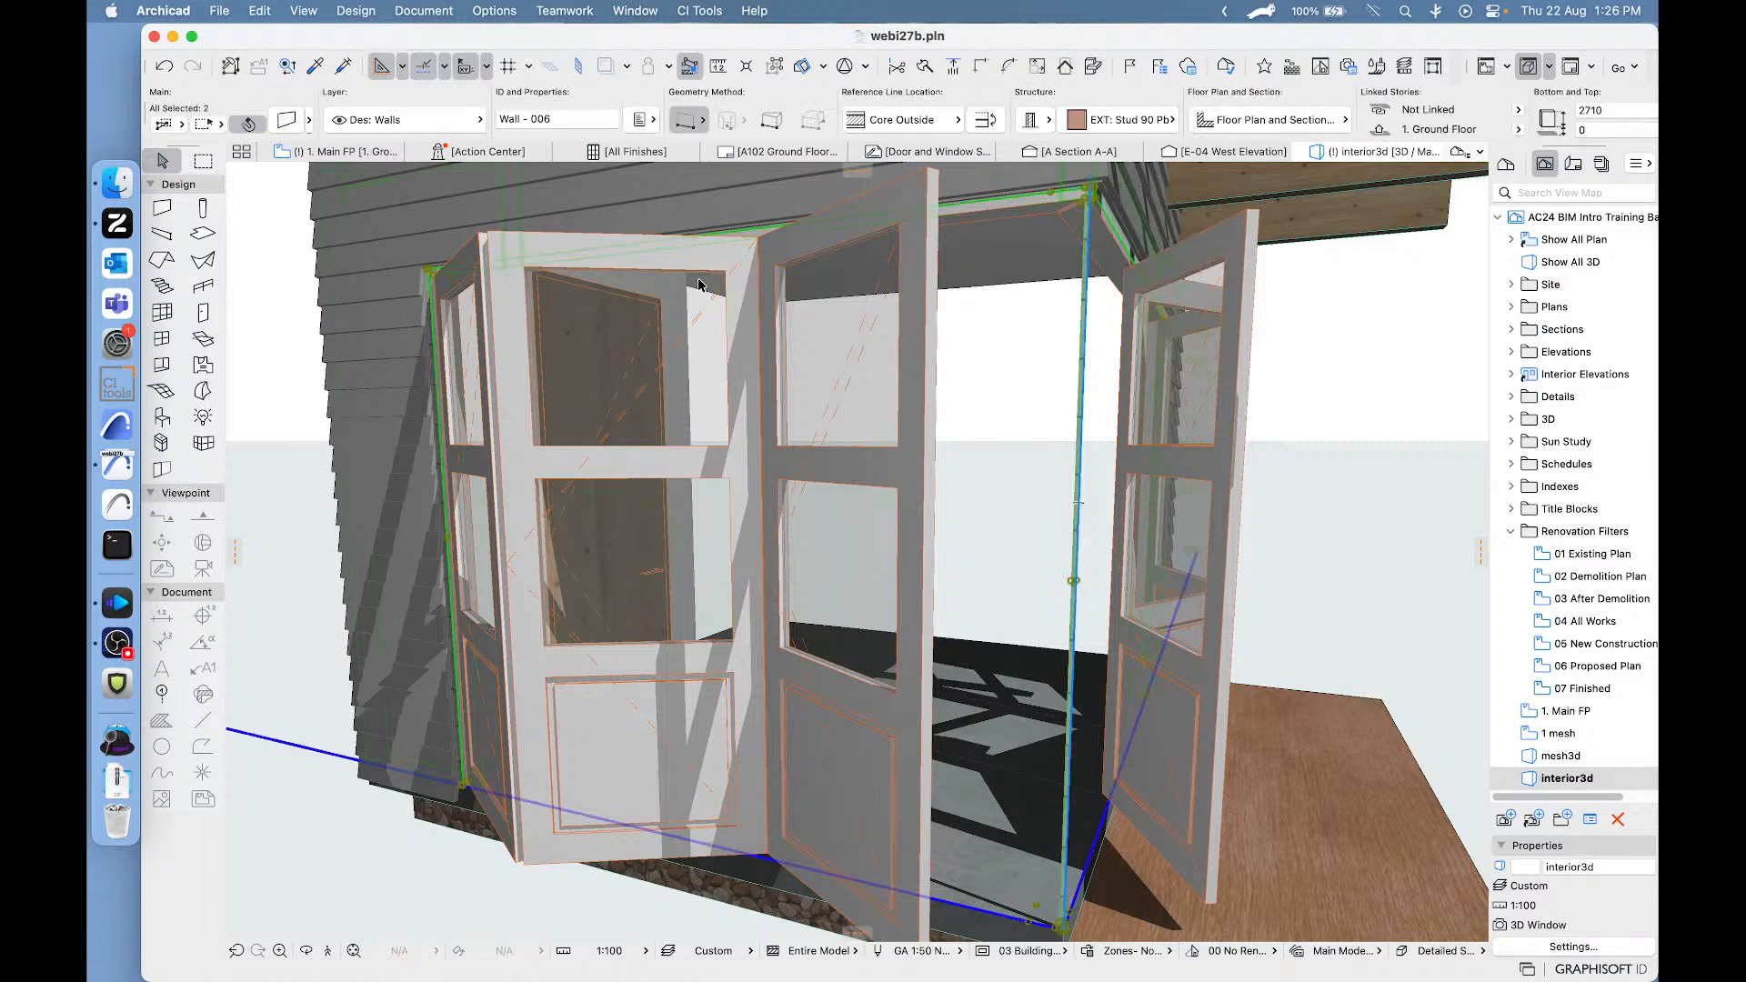
{"action": "left_click", "coordinate": [287, 122]}
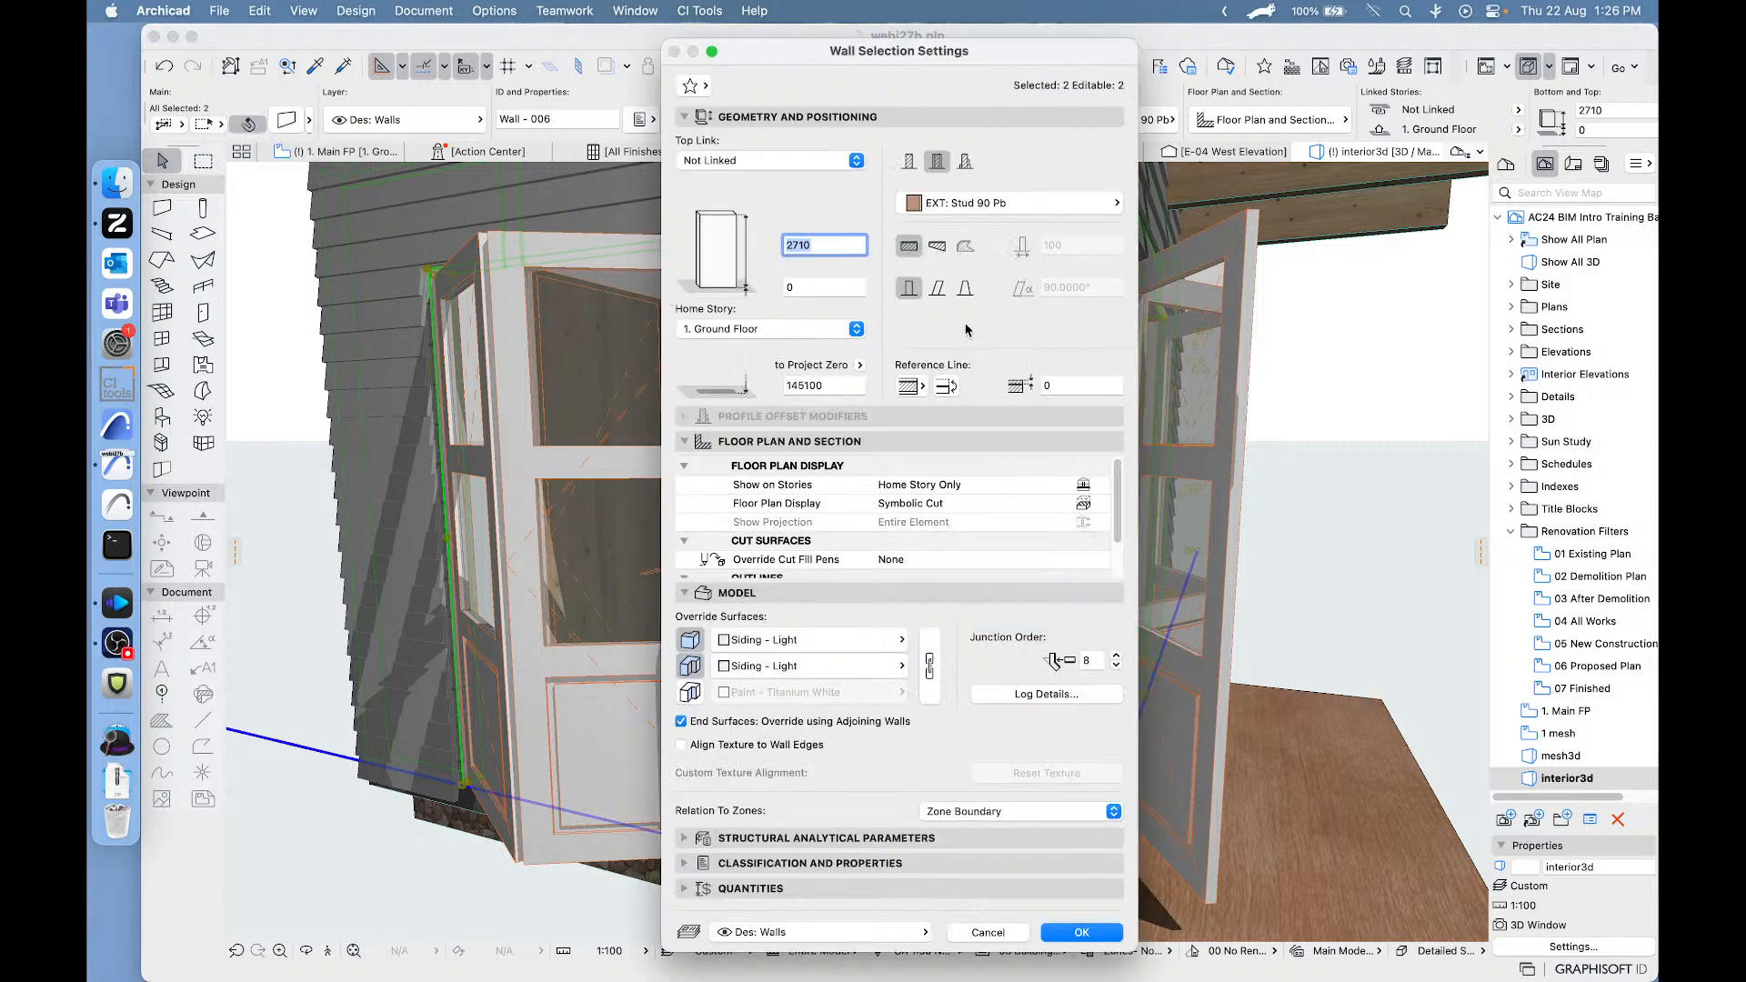
{"action": "left_click", "coordinate": [986, 934]}
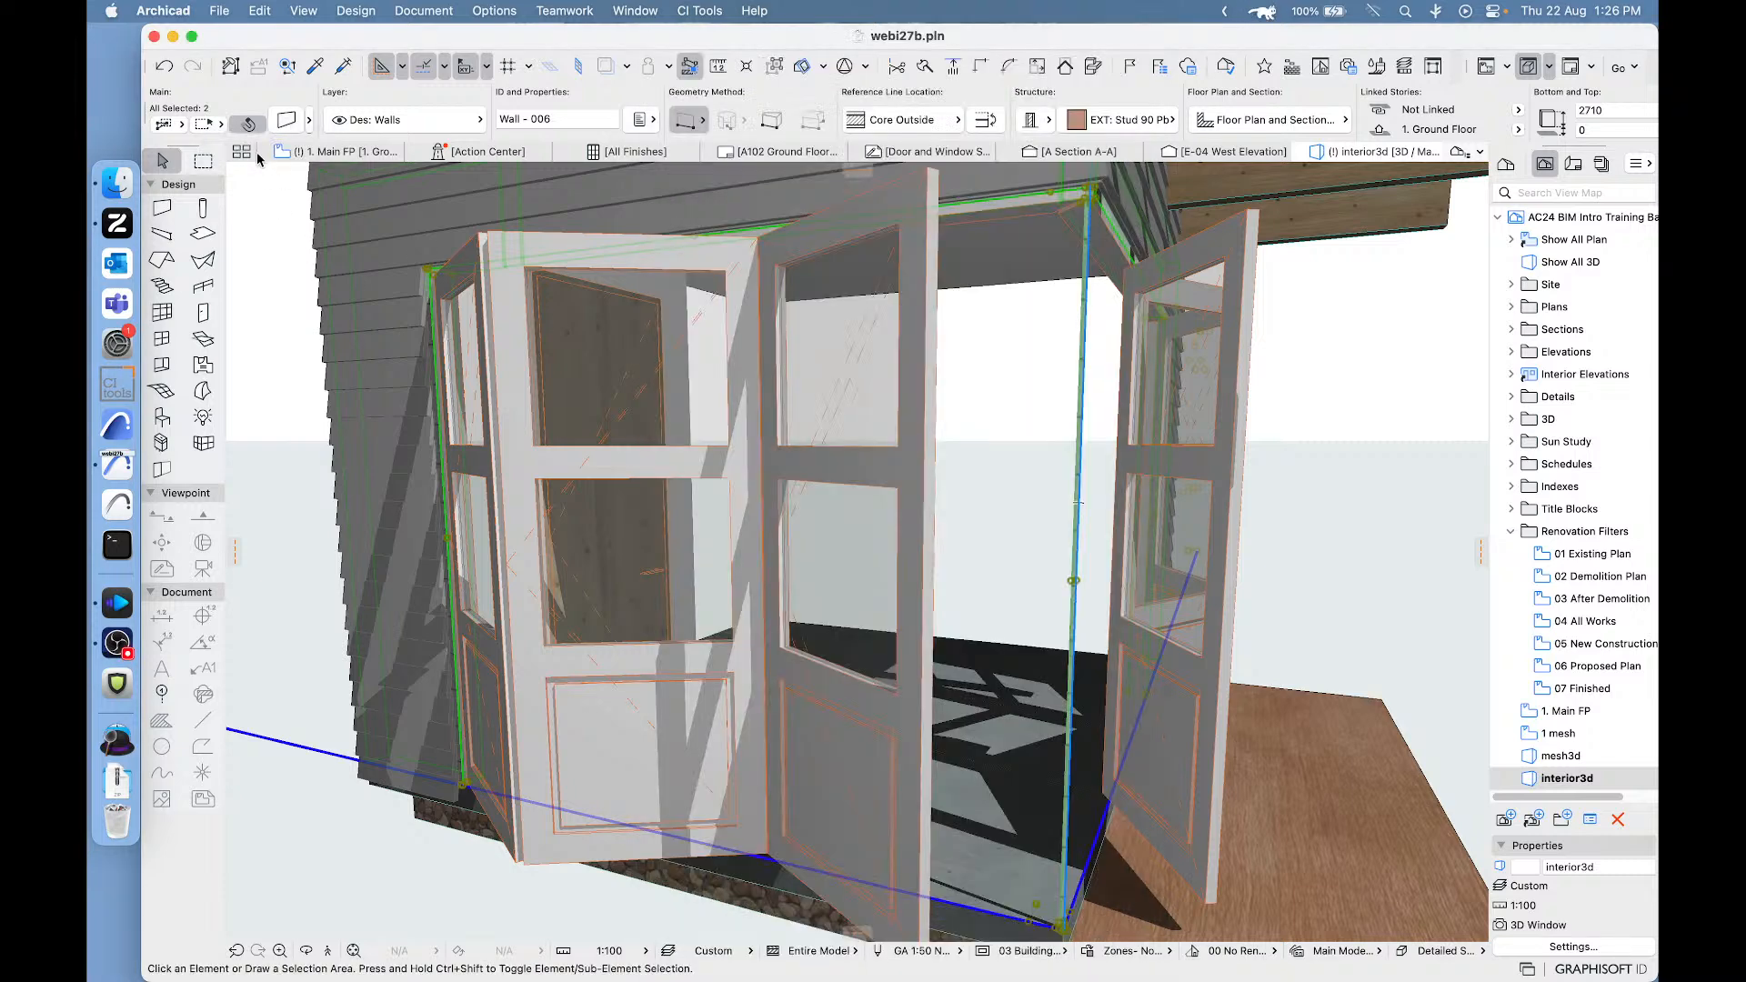
{"action": "left_click", "coordinate": [266, 222]}
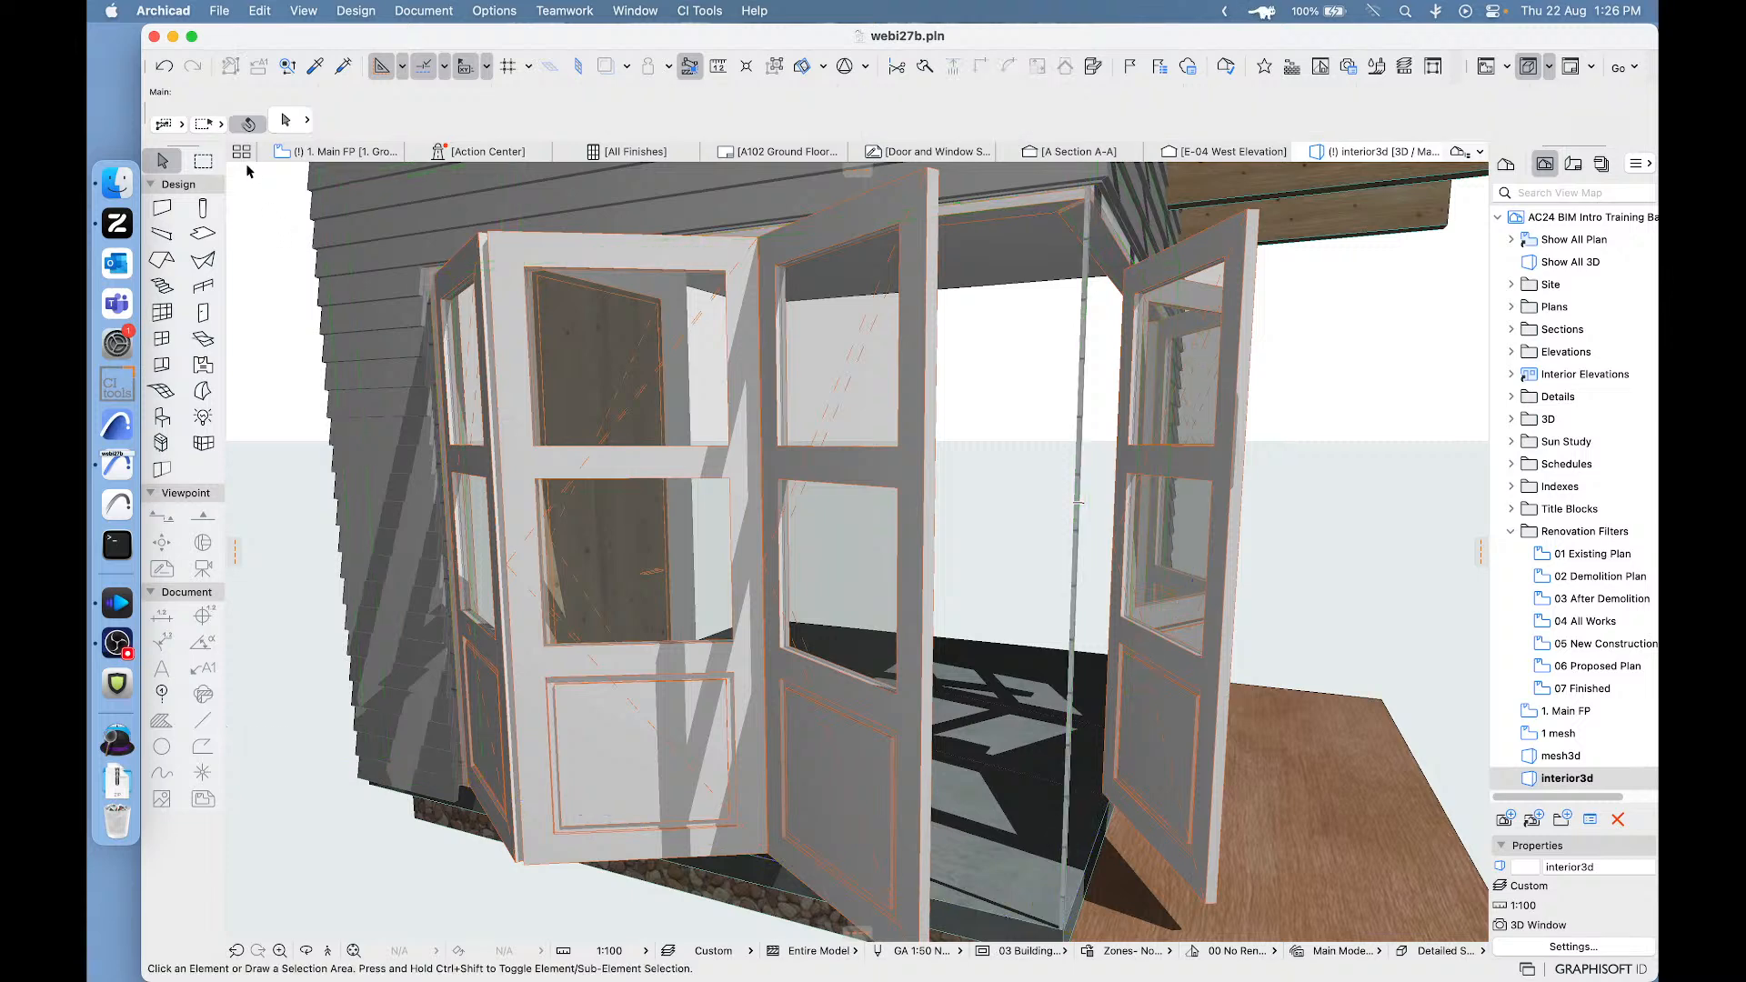
- On the floor plan, move the bi-fold door in the Living room's upper wall about 13 mm towards the corner
{"action": "left_click", "coordinate": [317, 151]}
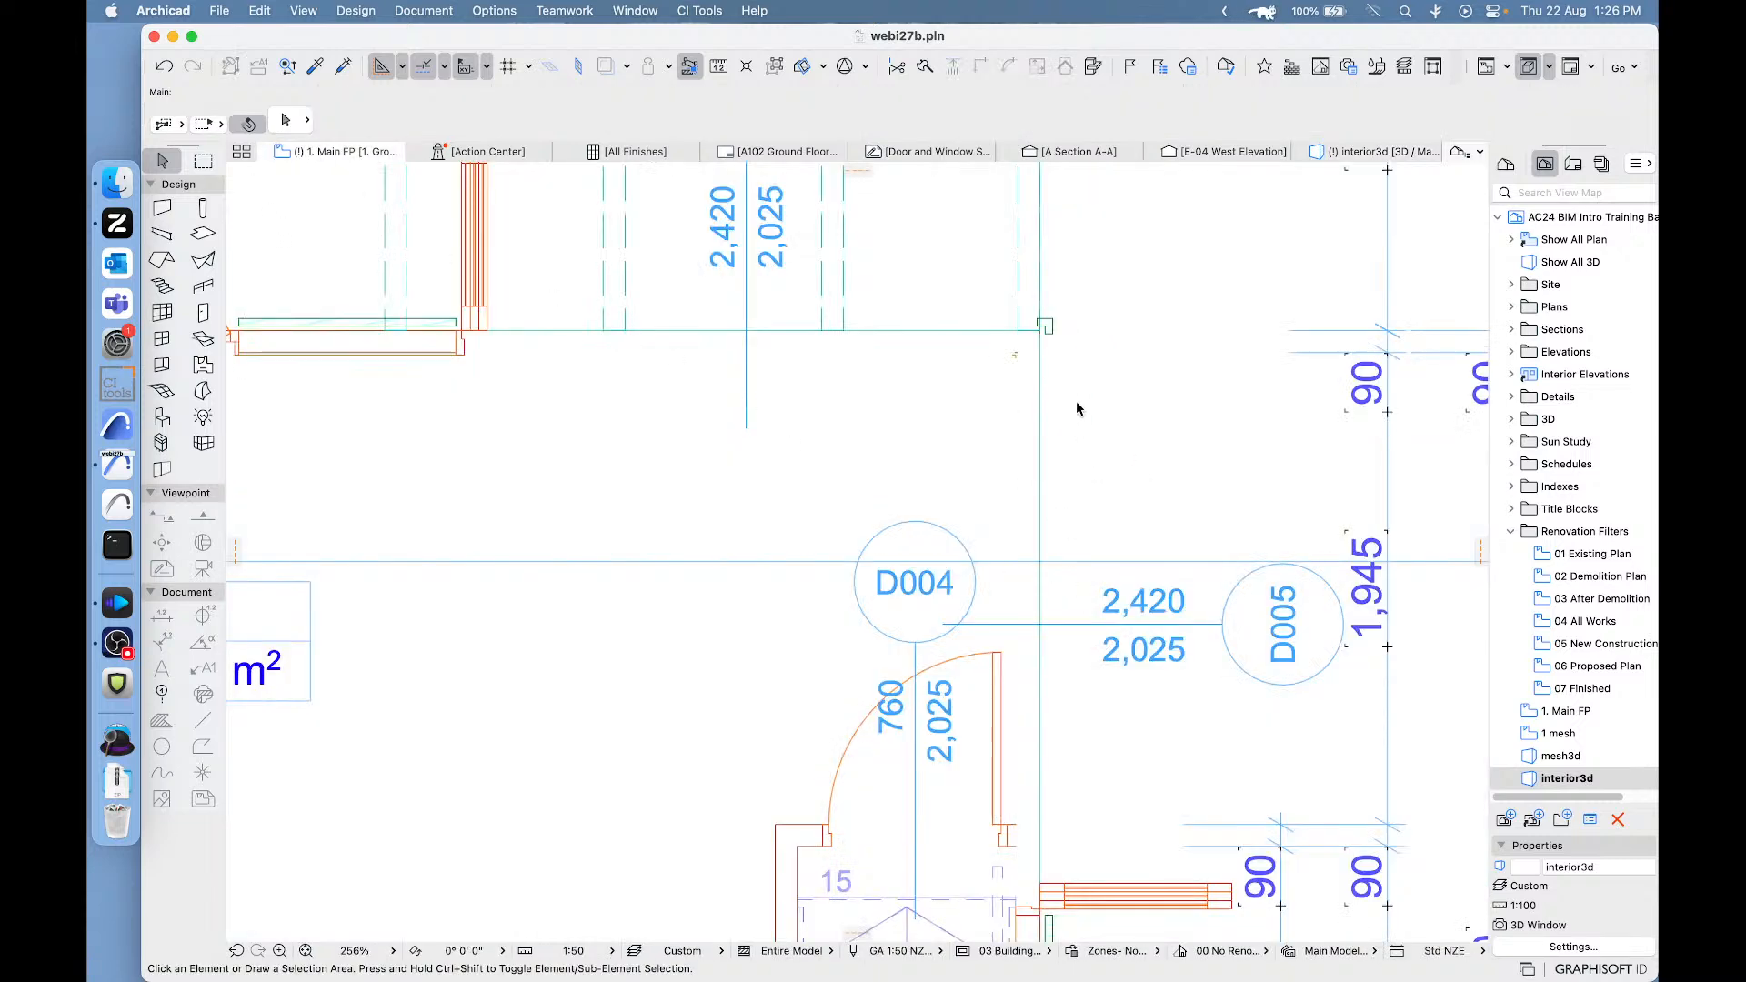
{"action": "left_click", "coordinate": [1036, 333]}
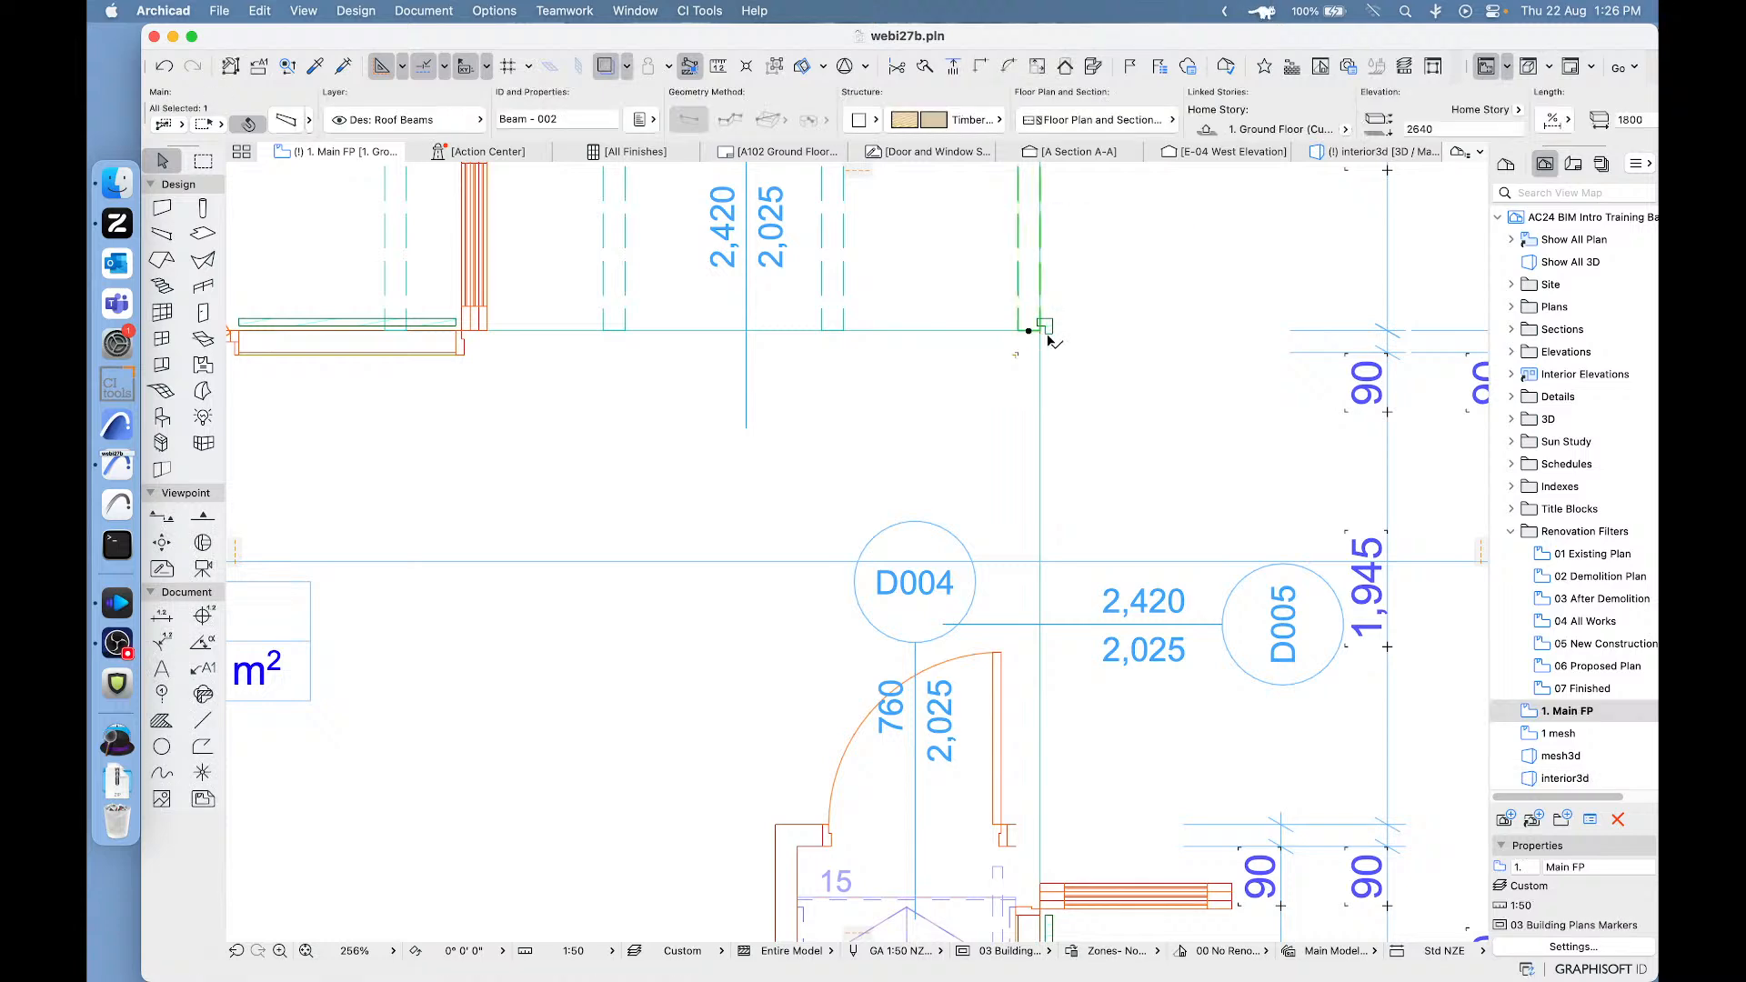
{"action": "left_click", "coordinate": [462, 353]}
{"action": "scroll", "coordinate": [923, 310], "scroll_direction": "up", "scroll_amount": 5}
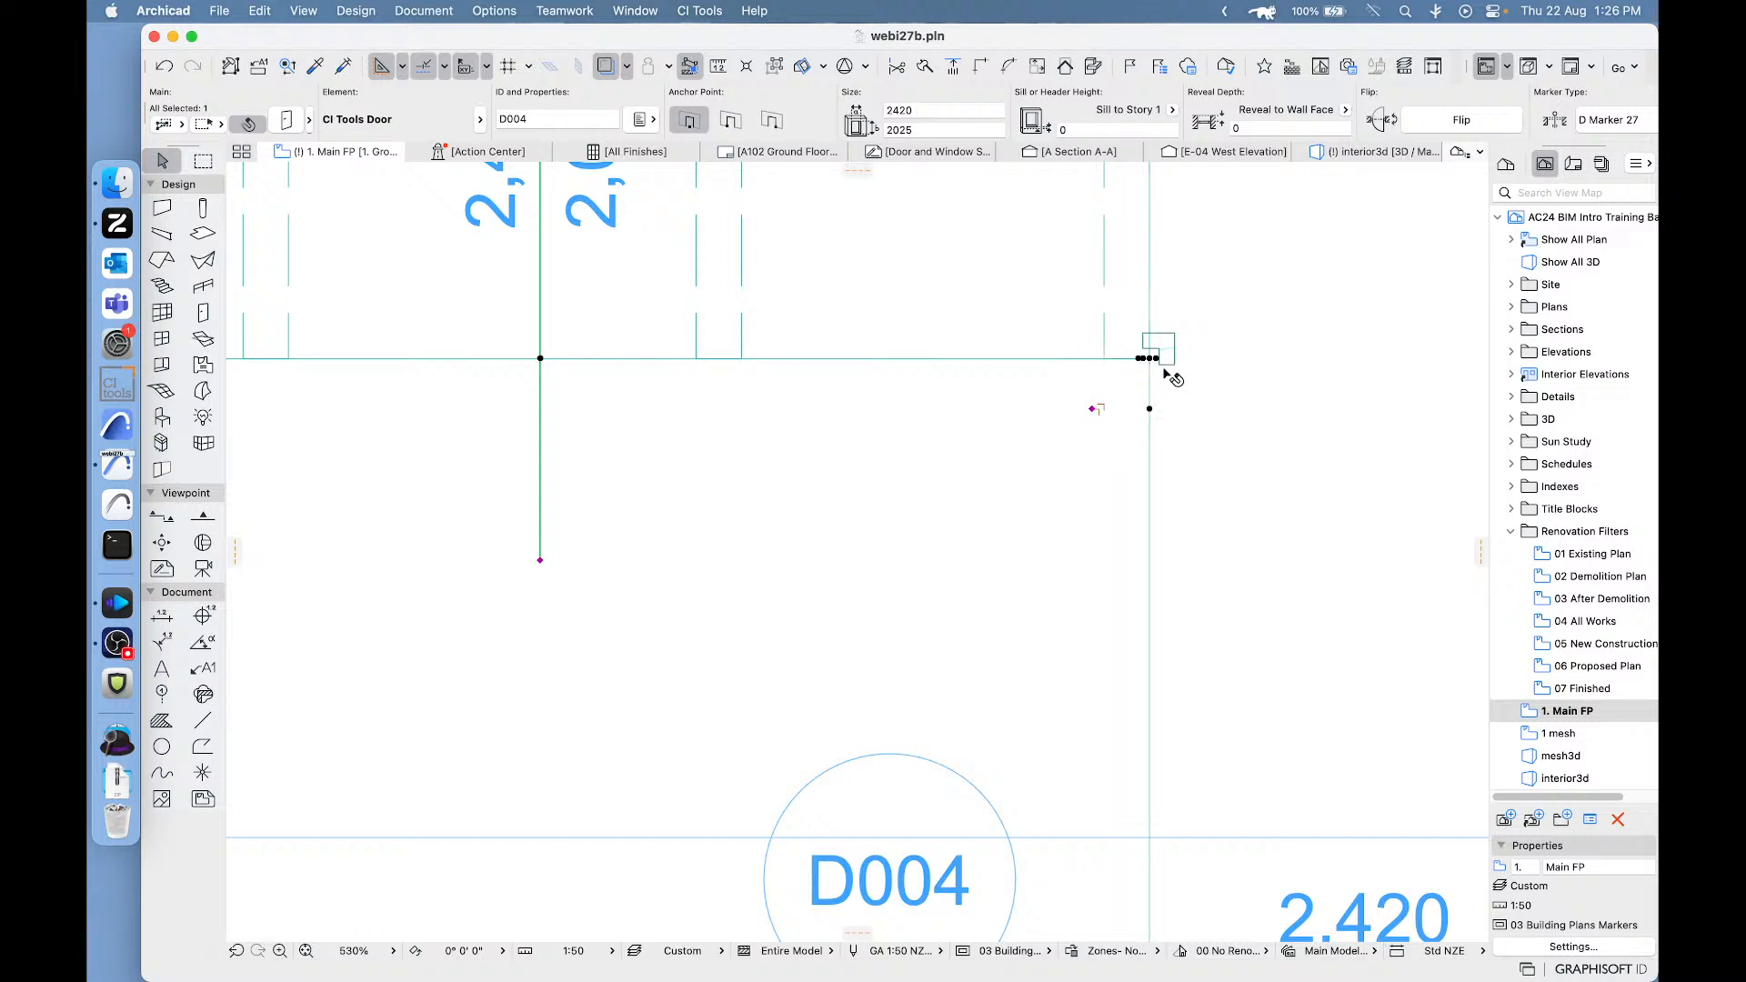
{"action": "scroll", "coordinate": [1186, 388], "scroll_direction": "up", "scroll_amount": 10}
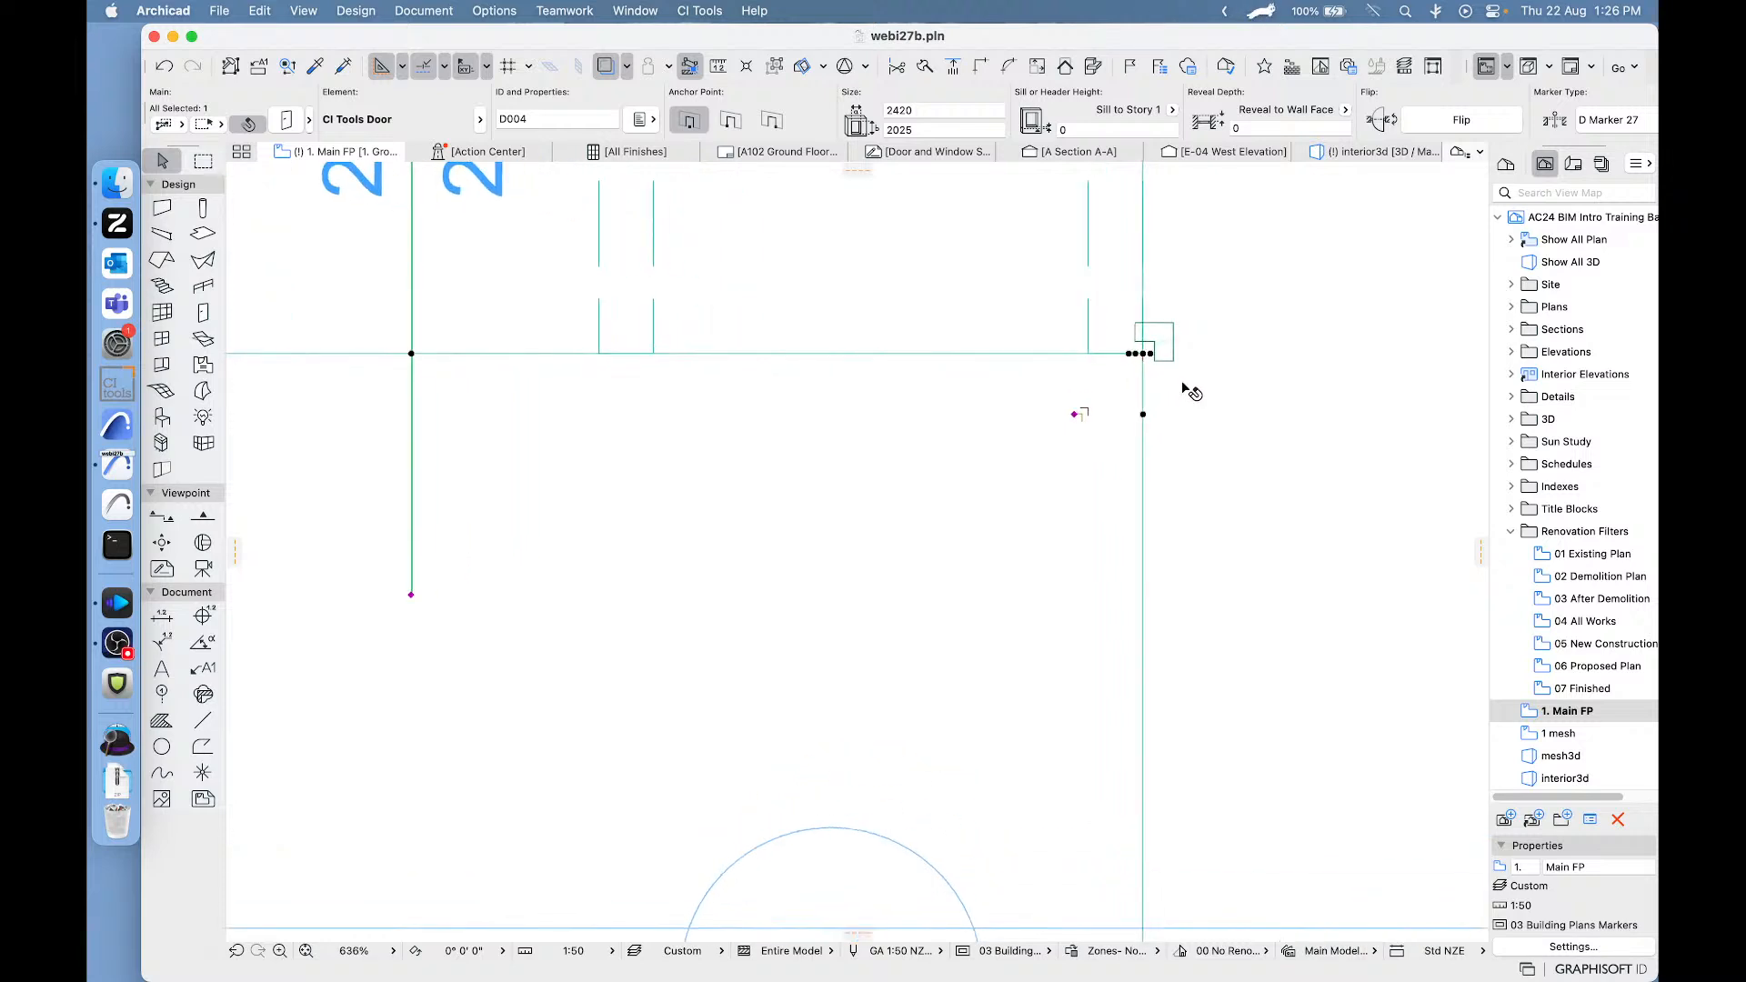
{"action": "left_click", "coordinate": [916, 460]}
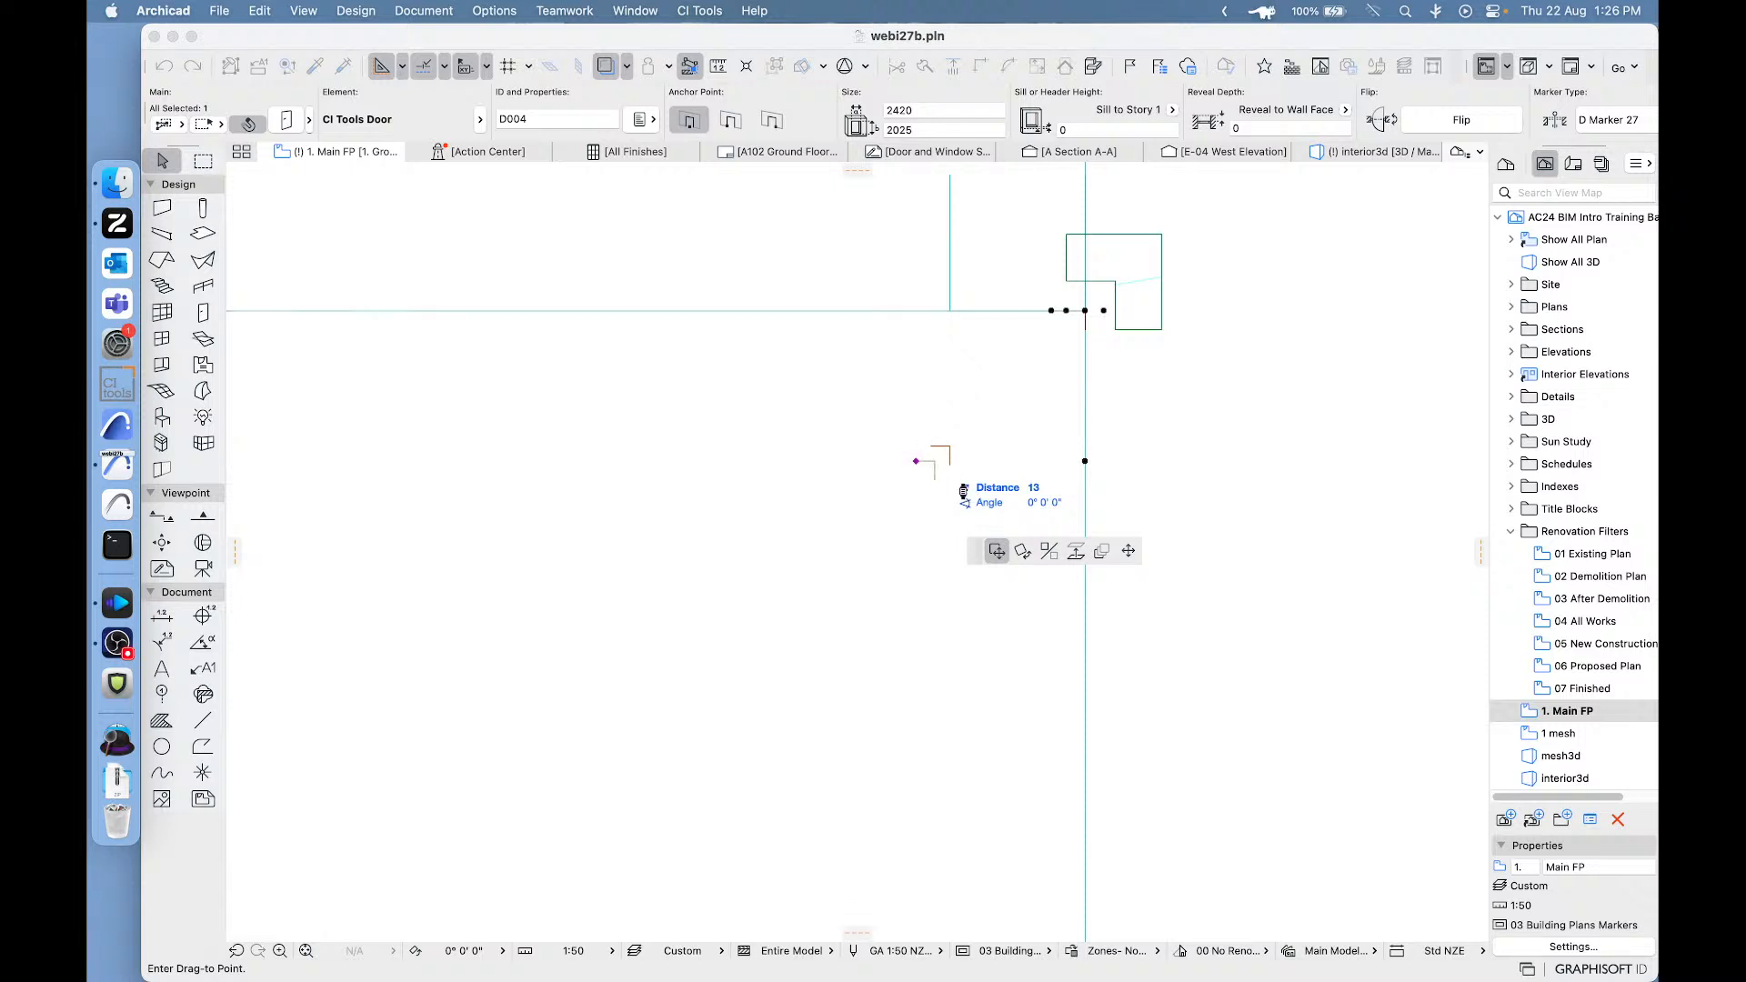
{"action": "left_click", "coordinate": [934, 462]}
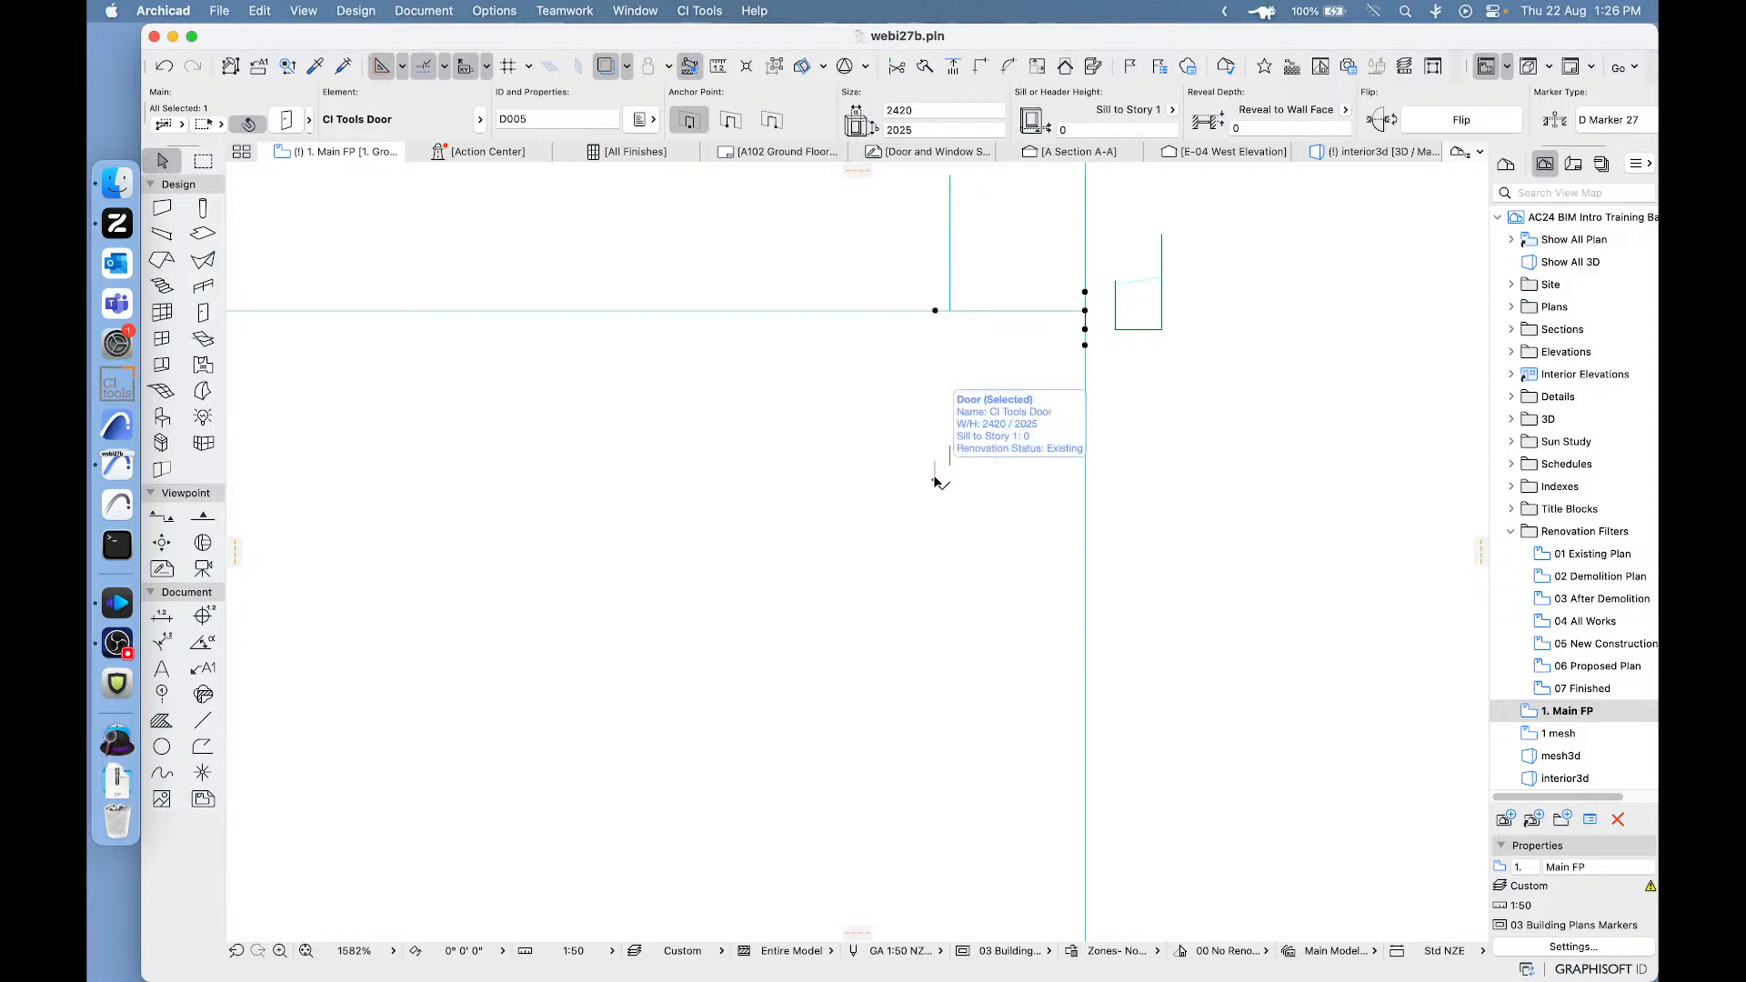
- Move the side wall's bi-fold door about 13 mm towards the corner as well, and clear the selection
{"action": "left_click", "coordinate": [934, 474]}
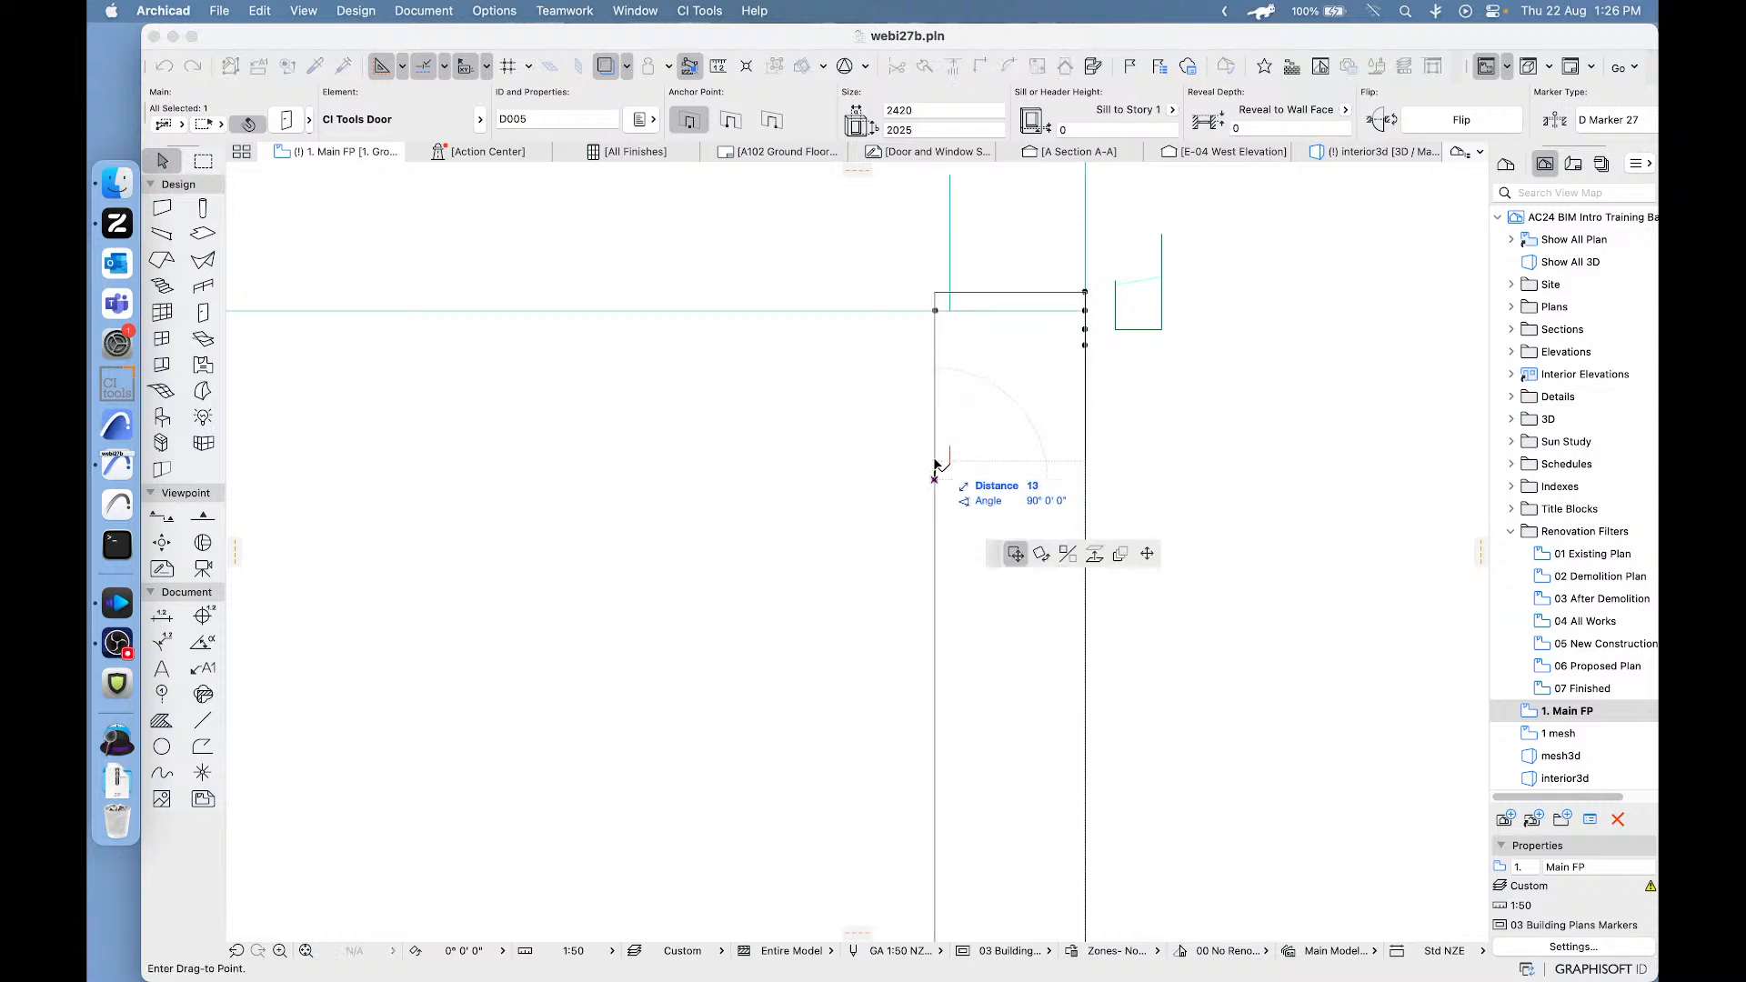
{"action": "left_click", "coordinate": [935, 460]}
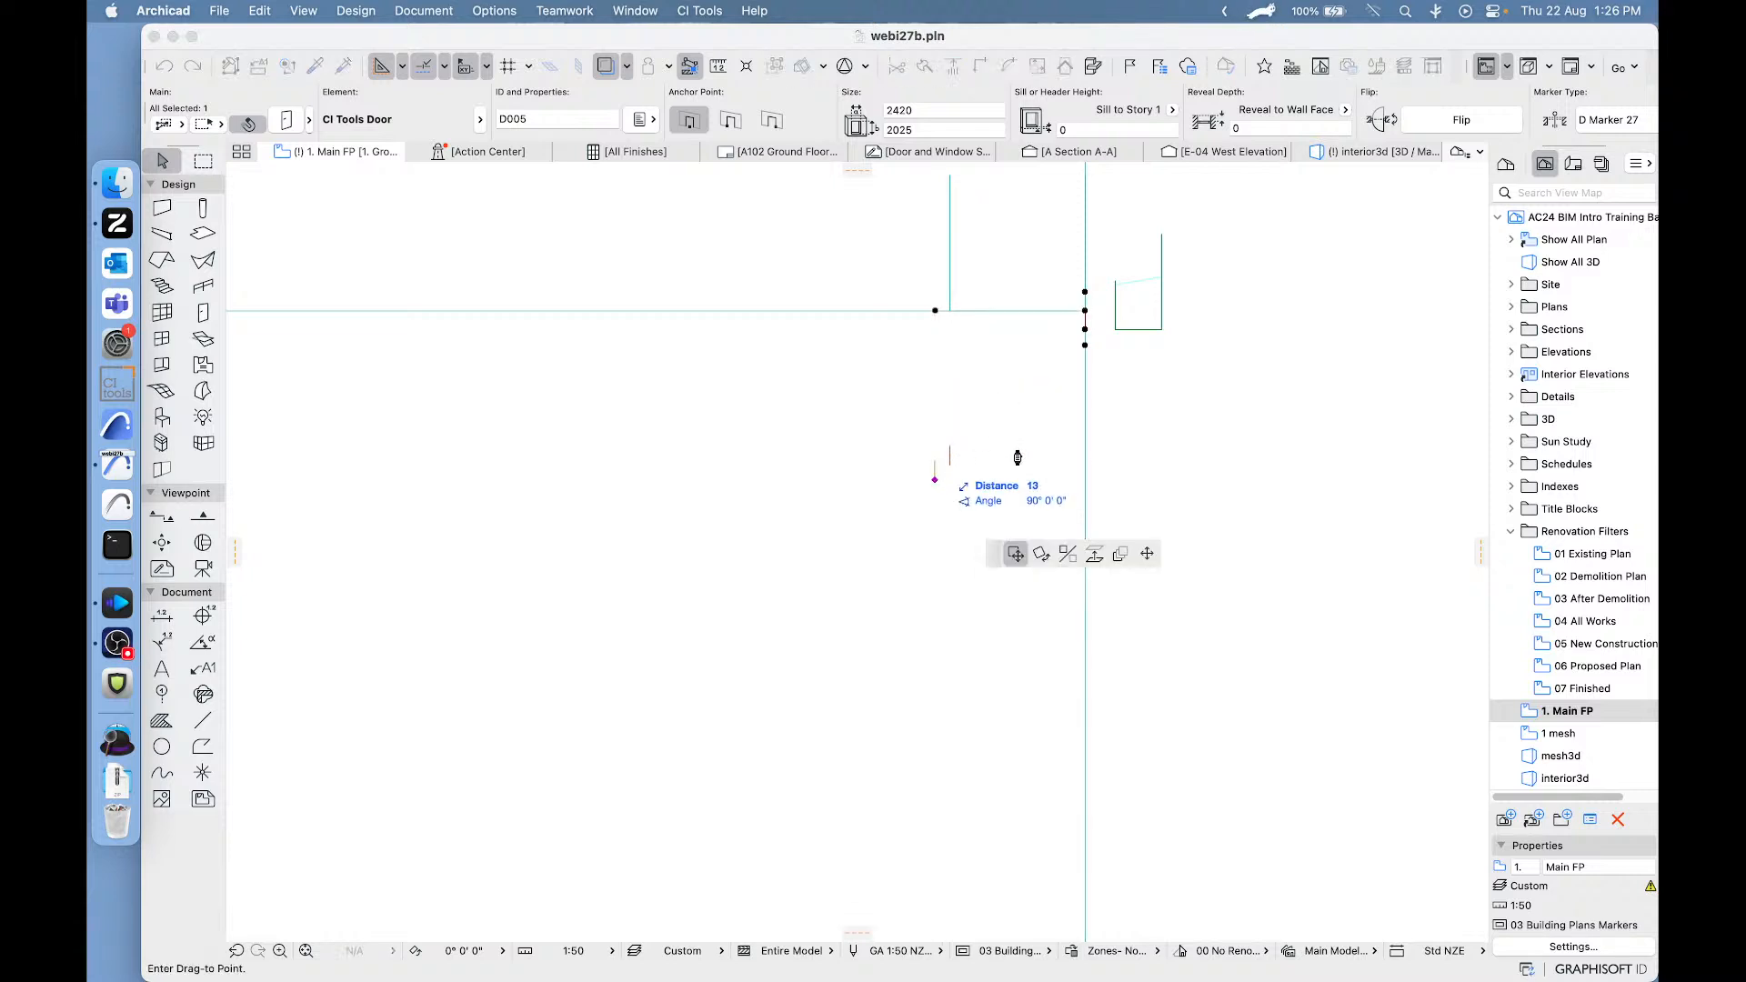
{"action": "left_click", "coordinate": [1287, 354]}
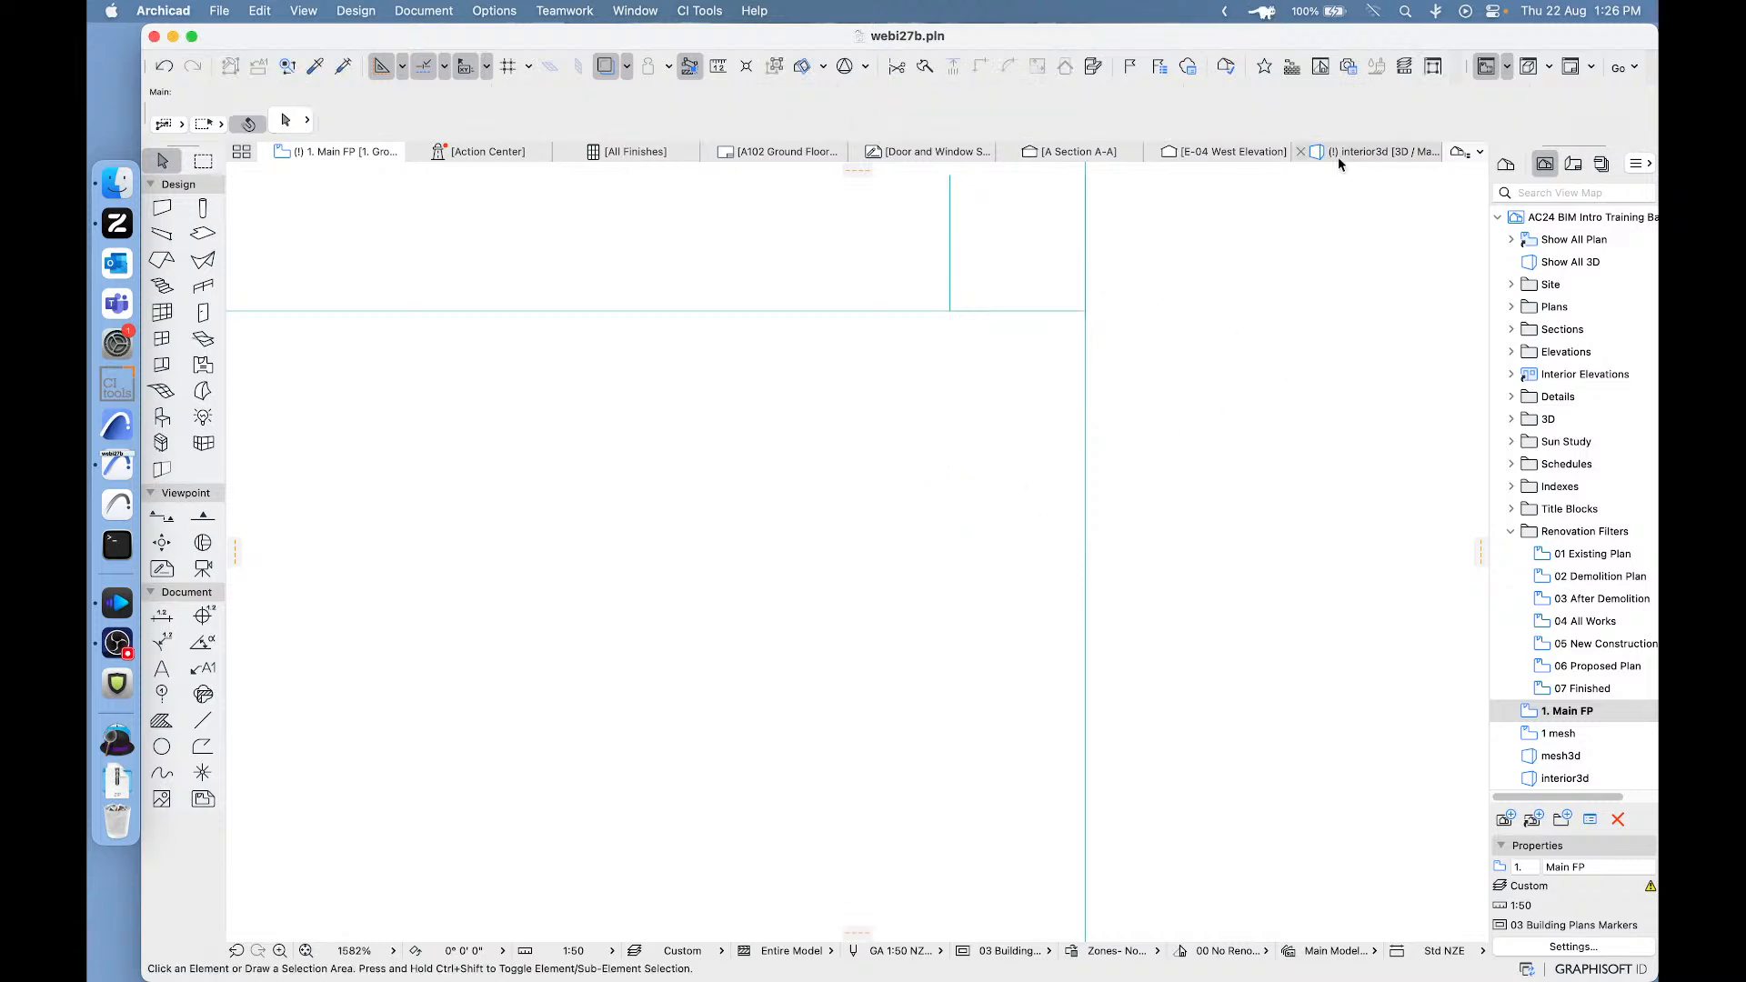
- In the 3D view, check the settings of the wall covering beside the corner, then close them without changes and clear the selection
{"action": "left_click", "coordinate": [1382, 153]}
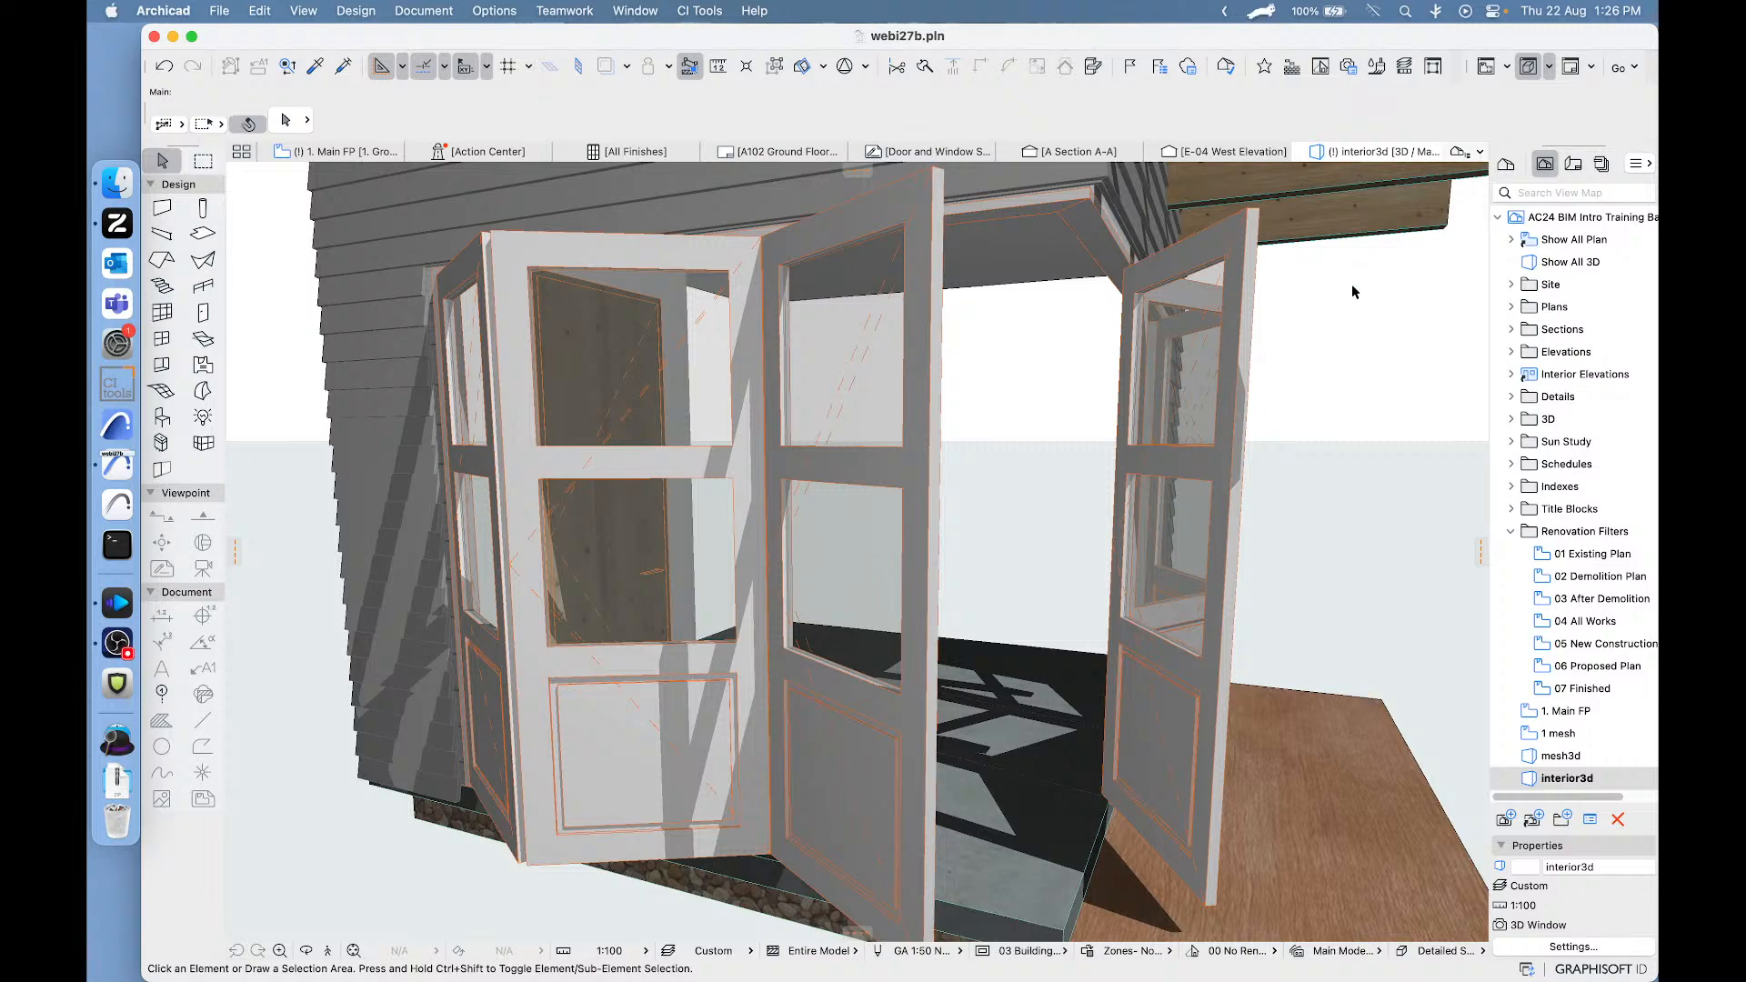
{"action": "middle_click_drag", "start_coordinate": [1351, 286], "coordinate": [978, 355], "text": "shift"}
{"action": "middle_click_drag", "start_coordinate": [840, 335], "coordinate": [969, 281], "text": "shift"}
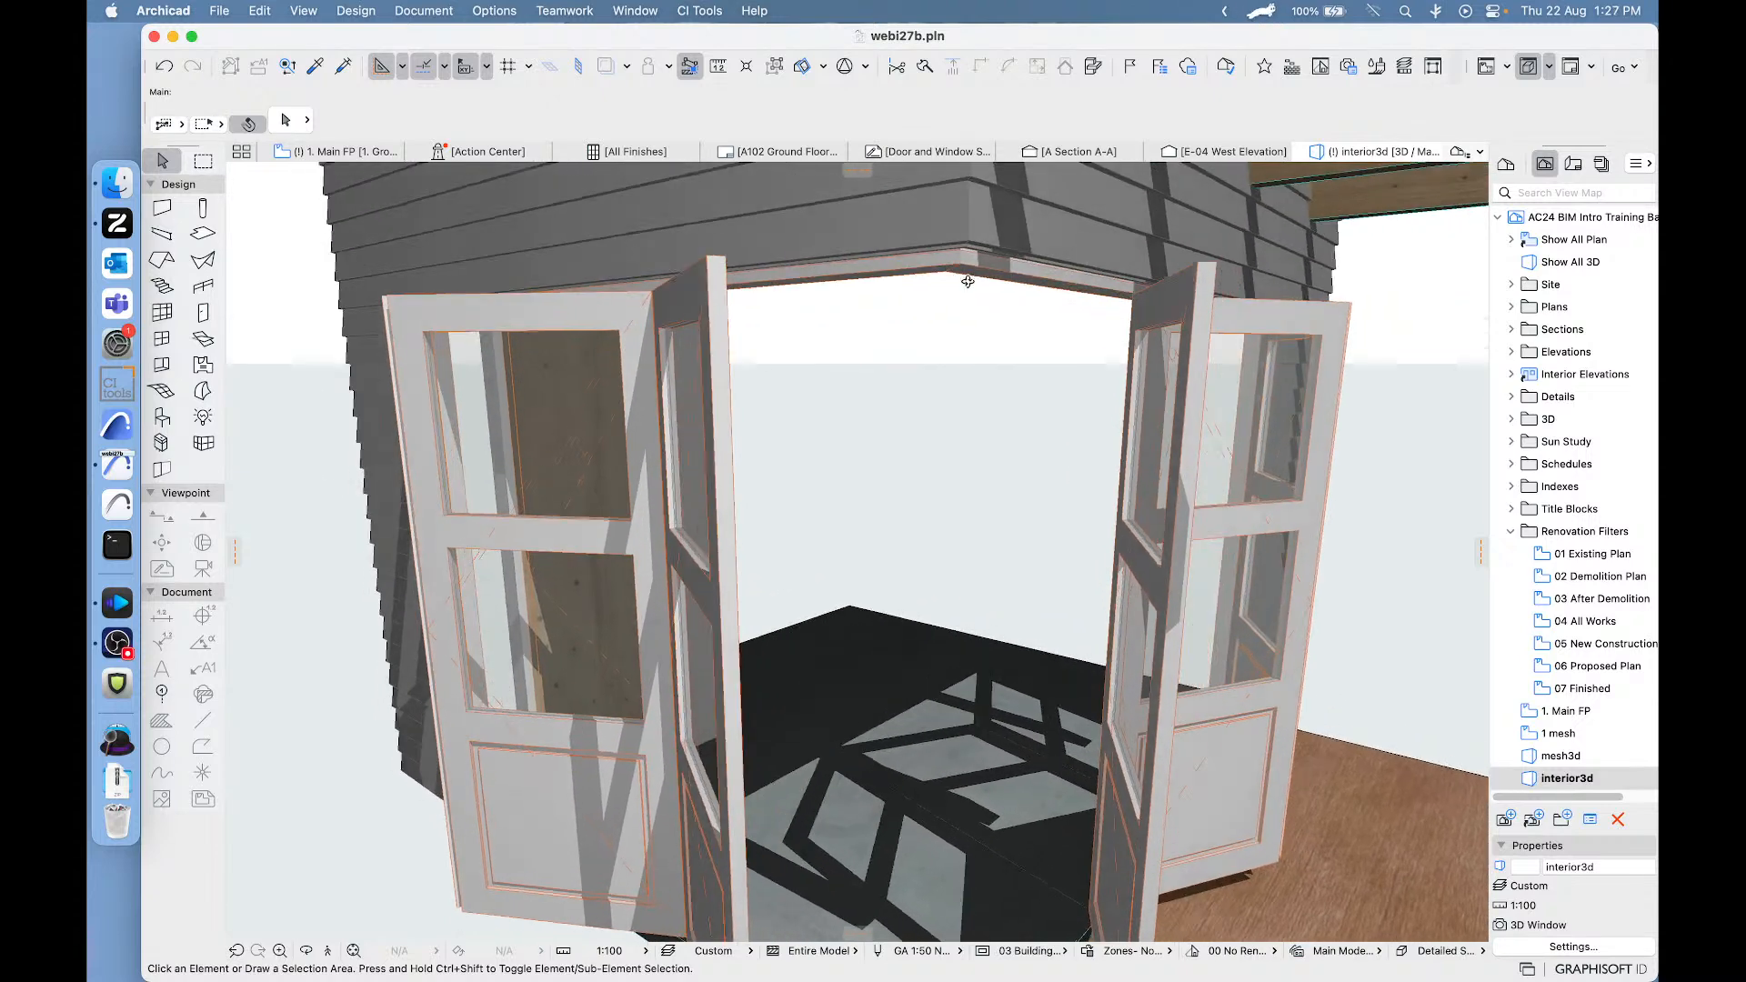
{"action": "left_click", "coordinate": [1111, 221]}
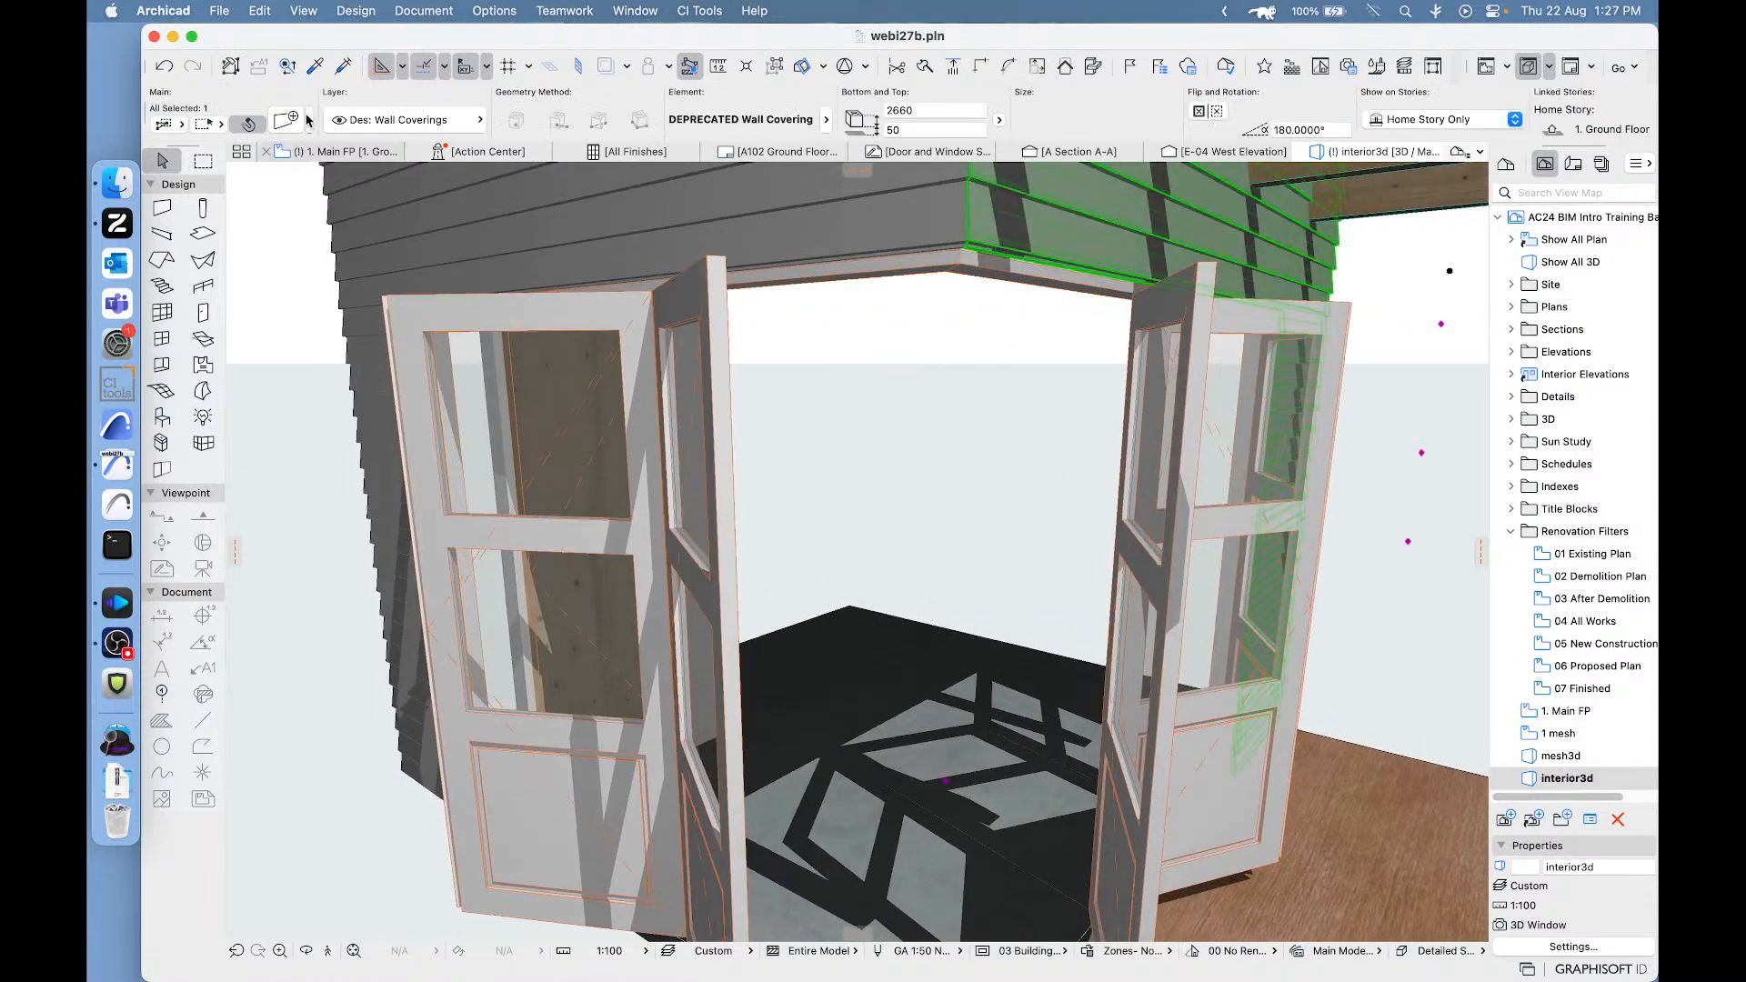
{"action": "left_click", "coordinate": [297, 126]}
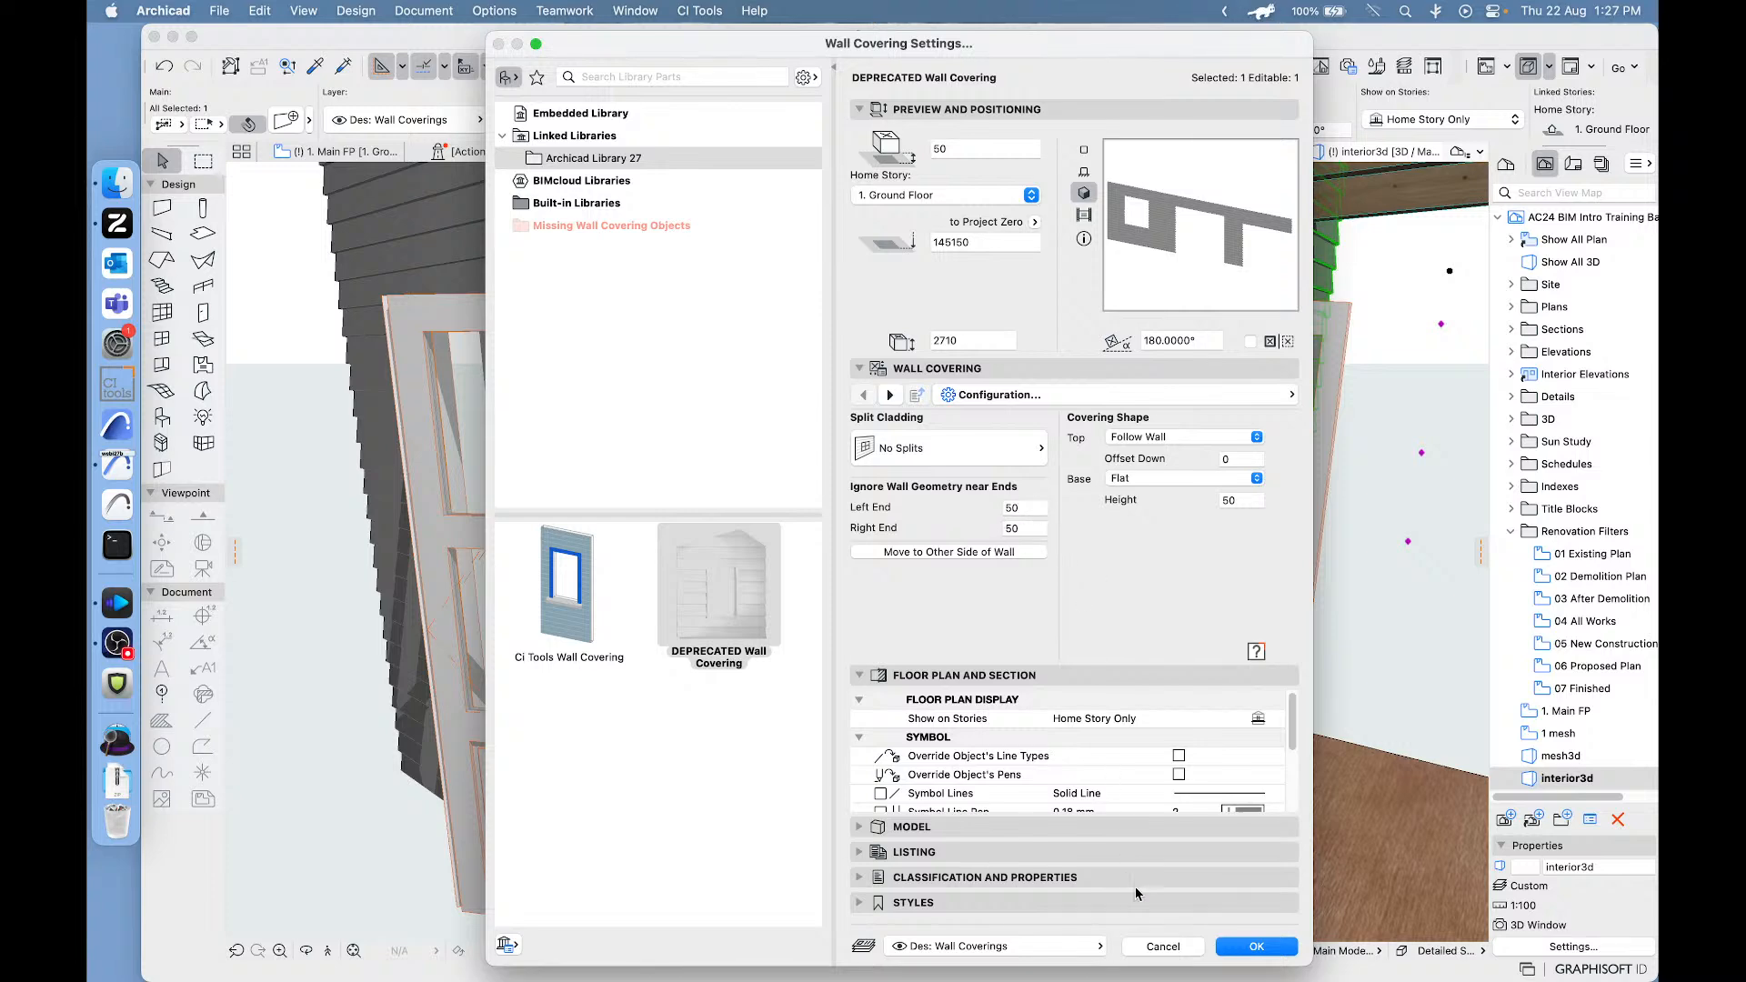
{"action": "left_click", "coordinate": [1163, 945]}
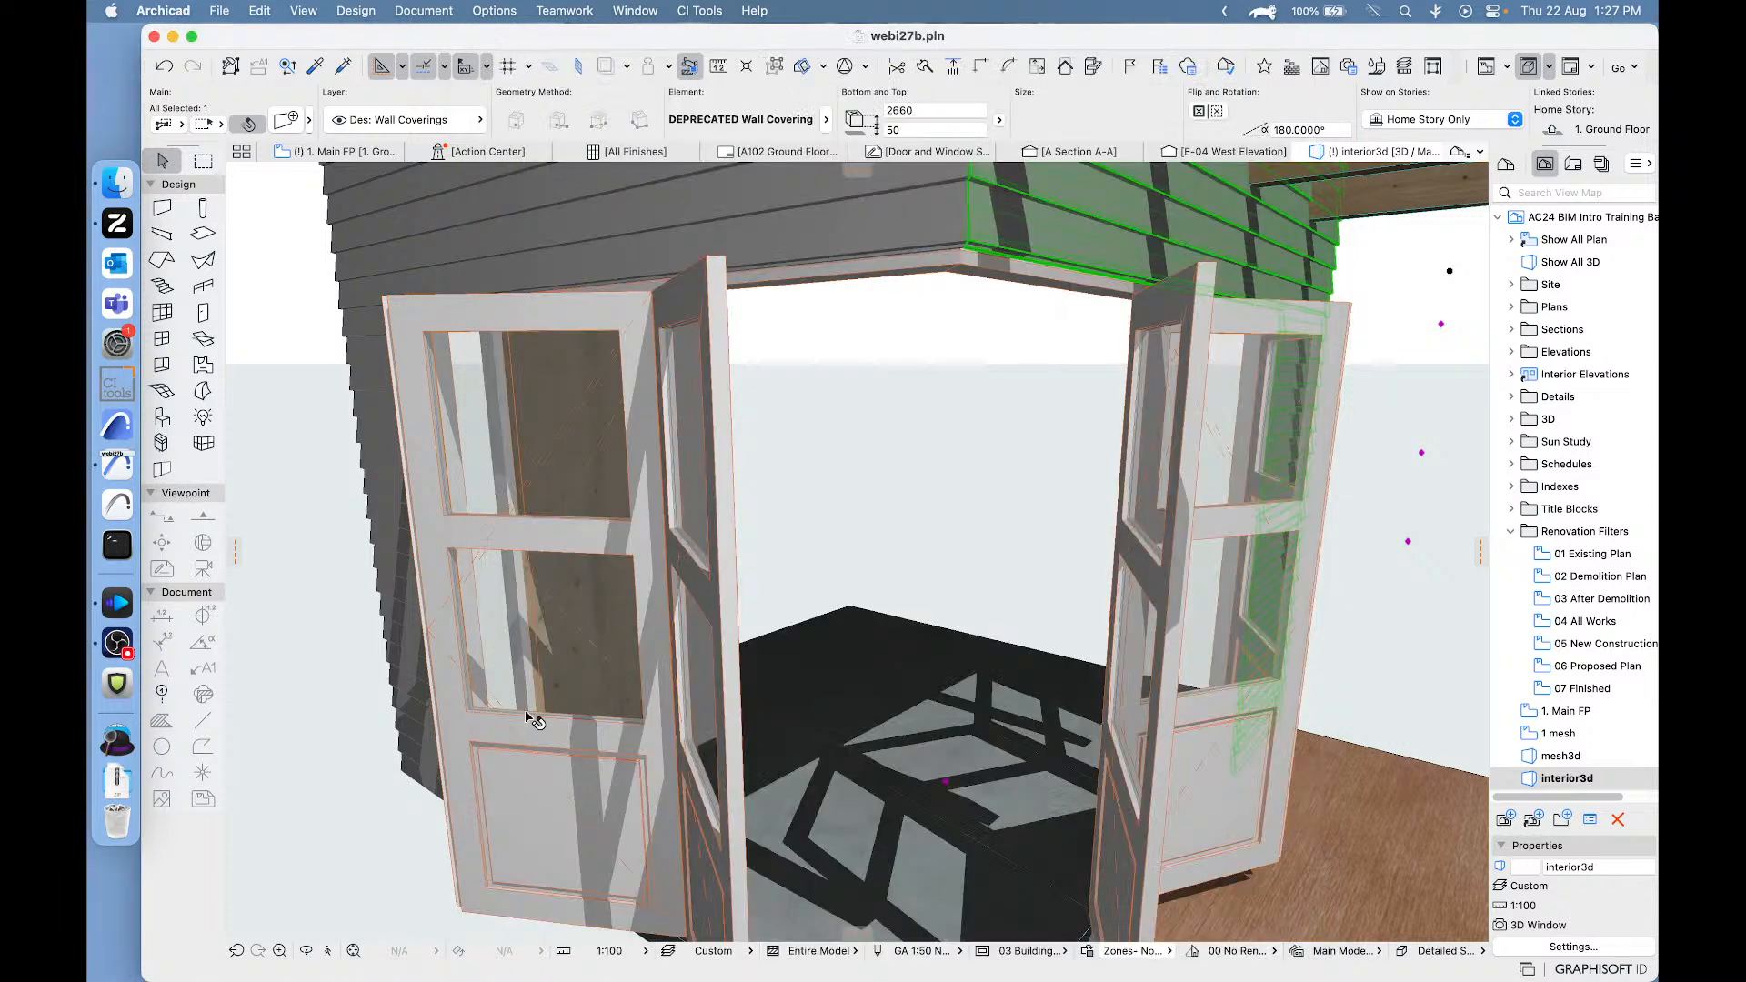
{"action": "left_click", "coordinate": [312, 615]}
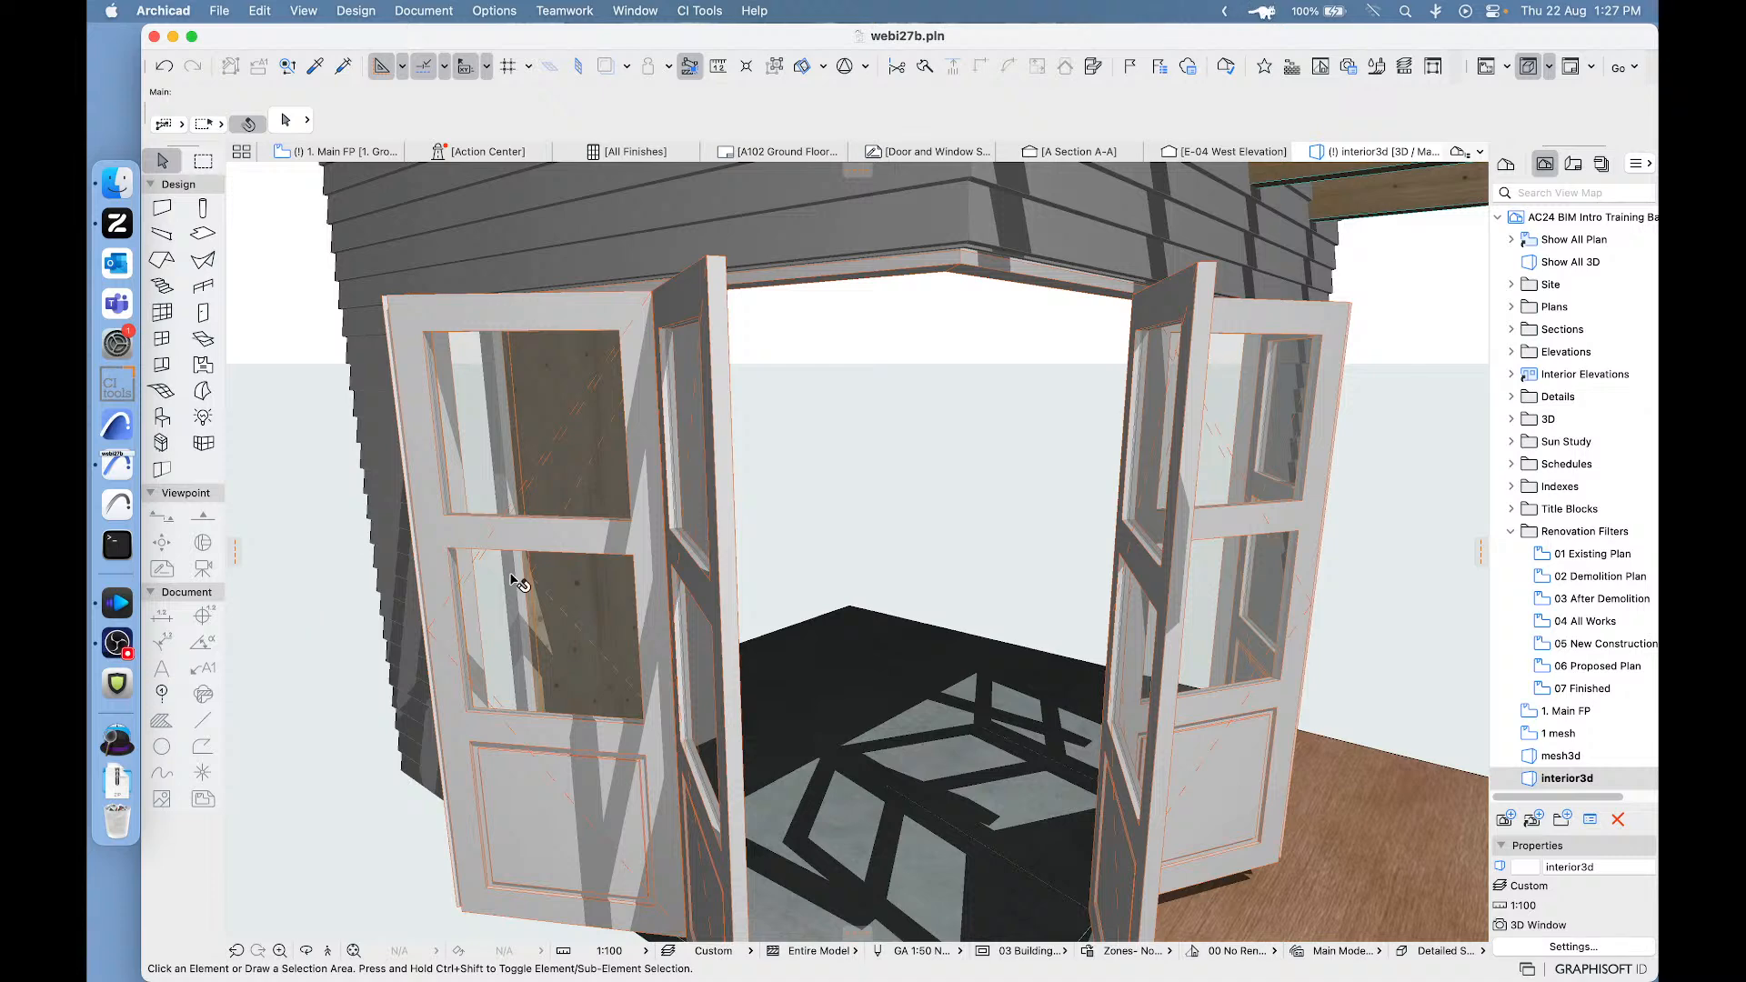
- Select each of the two corner bi-fold doors in 3D, then examine their meeting corner on the floor plan
{"action": "left_click", "coordinate": [966, 265]}
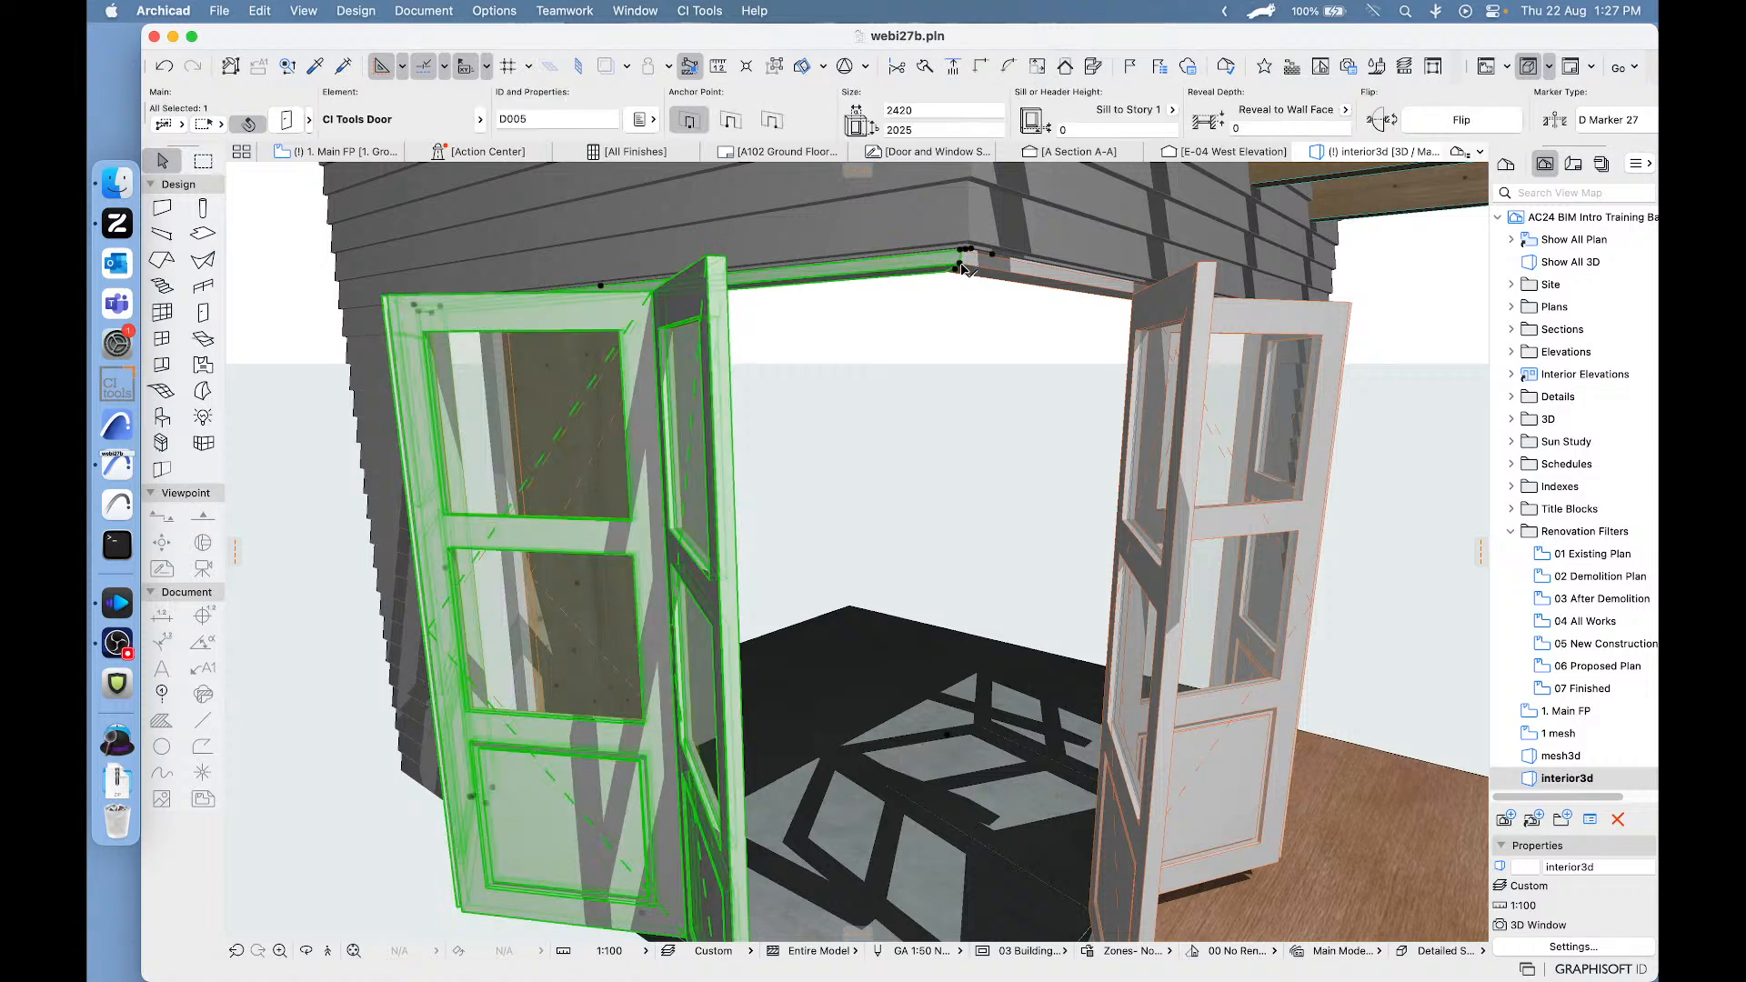
{"action": "left_click", "coordinate": [1032, 277]}
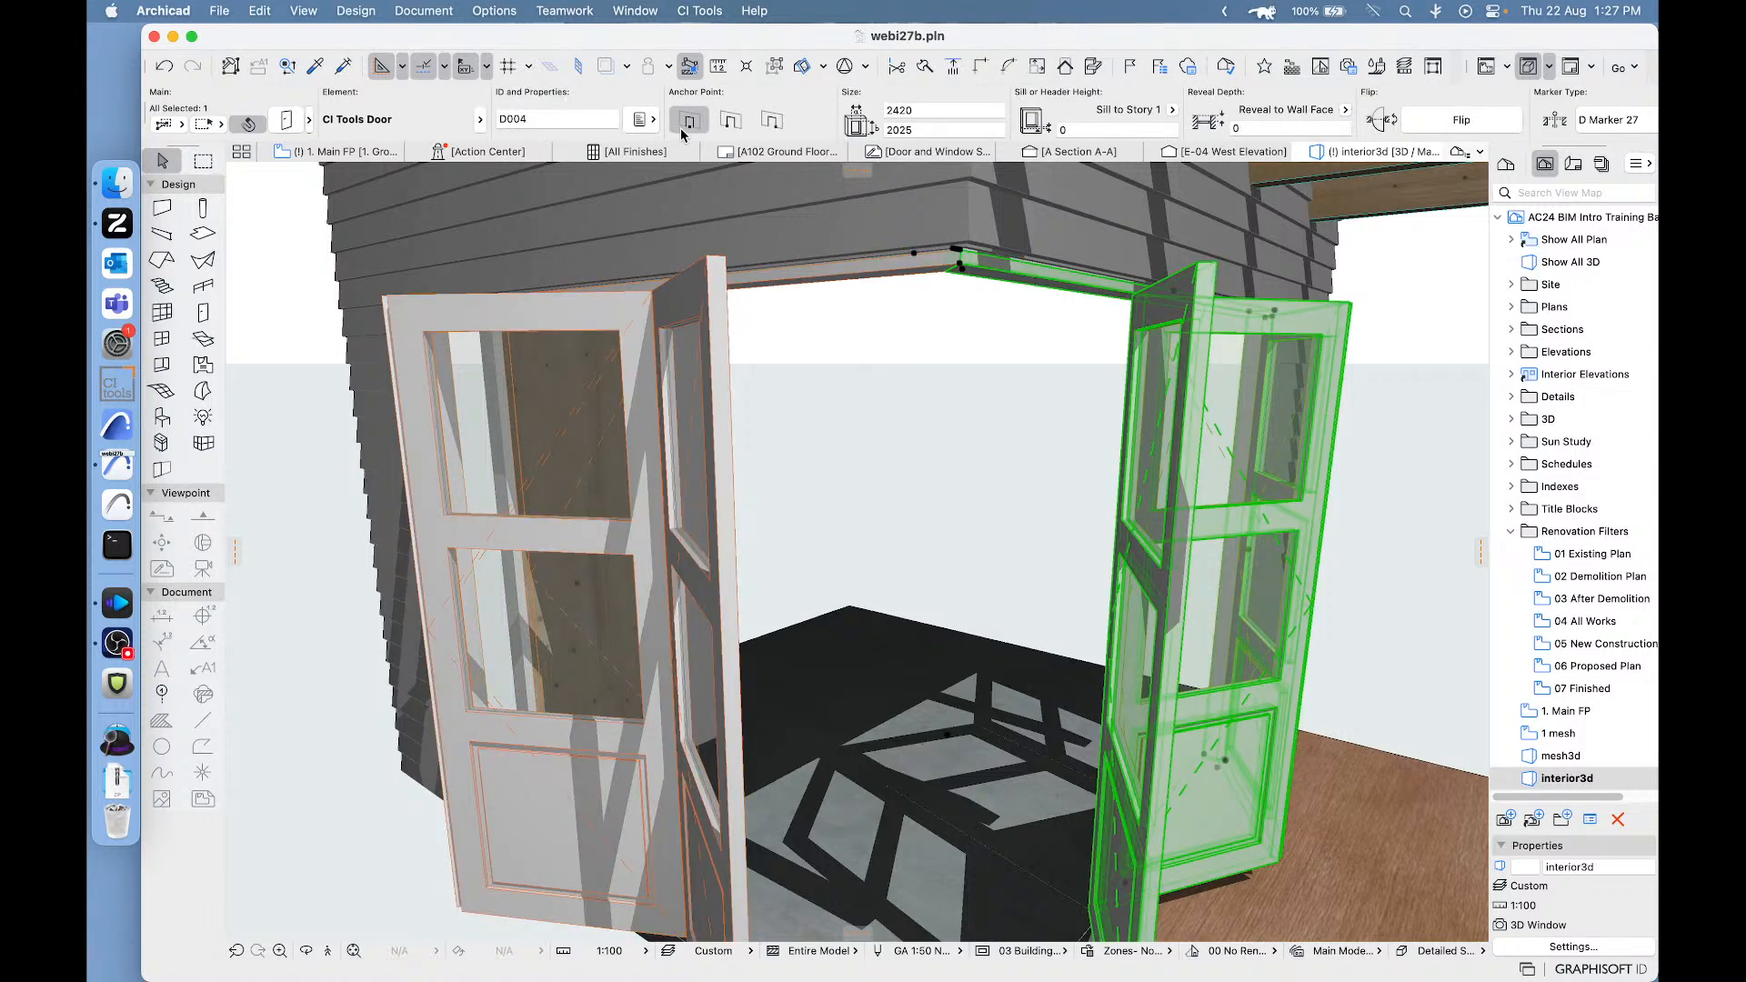
{"action": "left_click", "coordinate": [312, 155]}
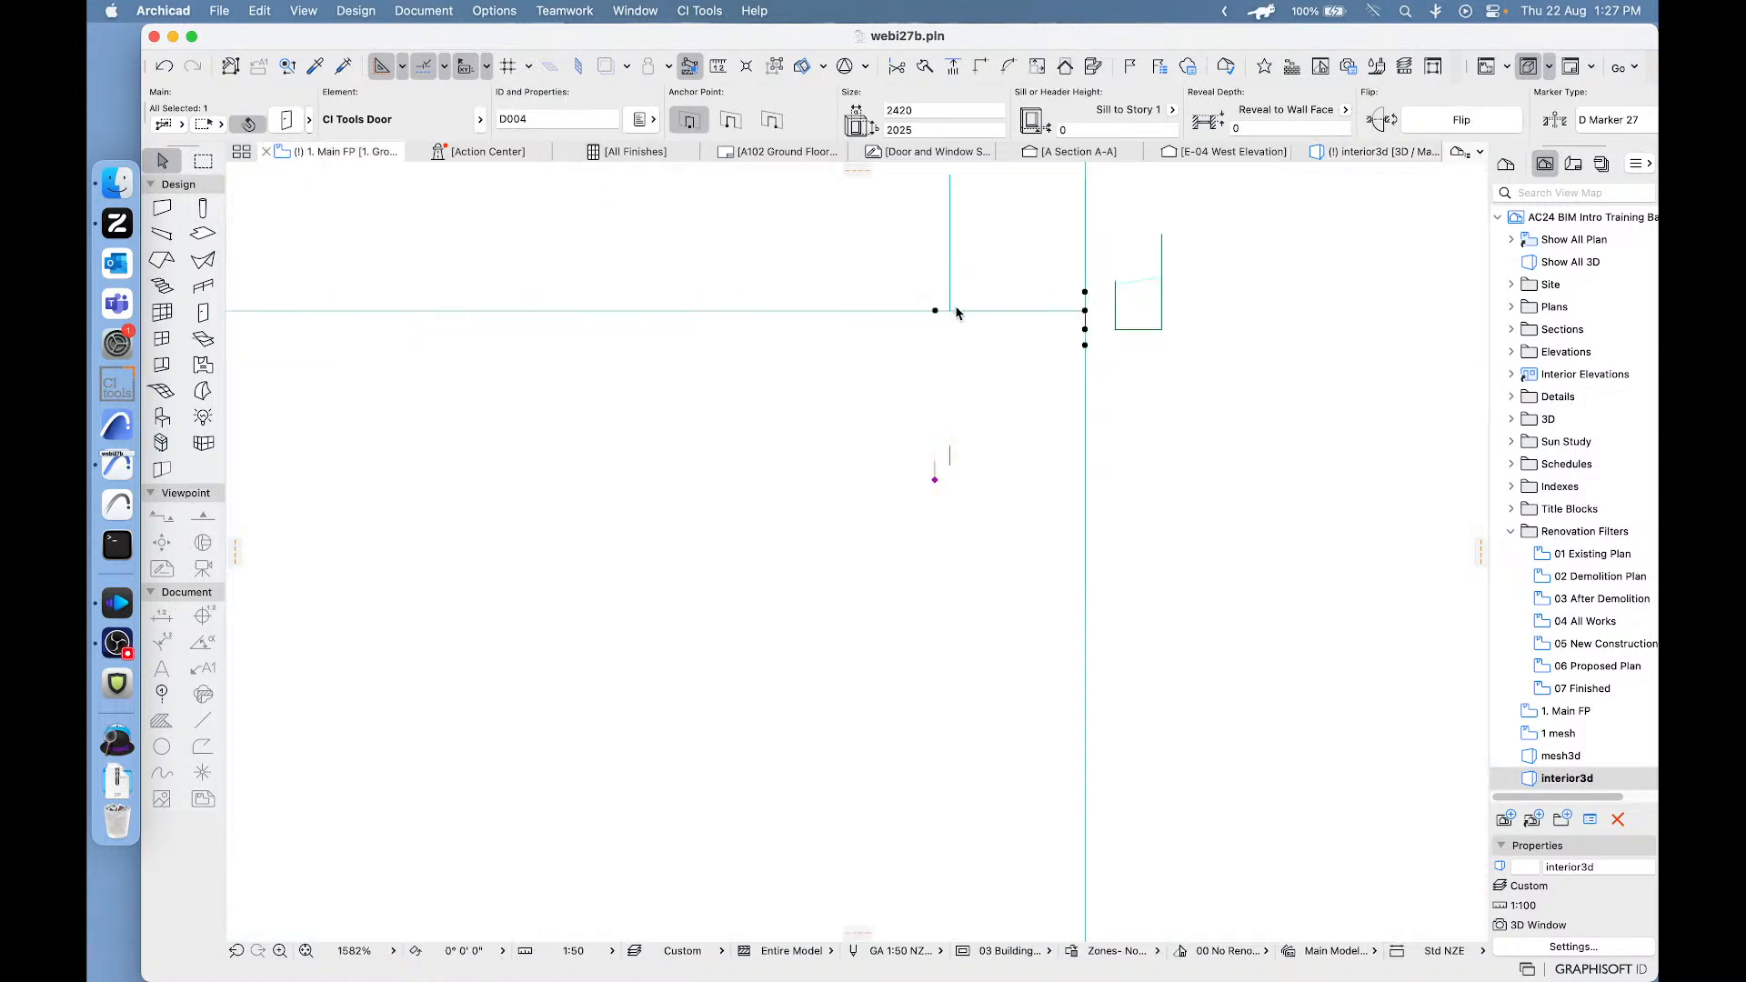
{"action": "left_click", "coordinate": [1265, 297]}
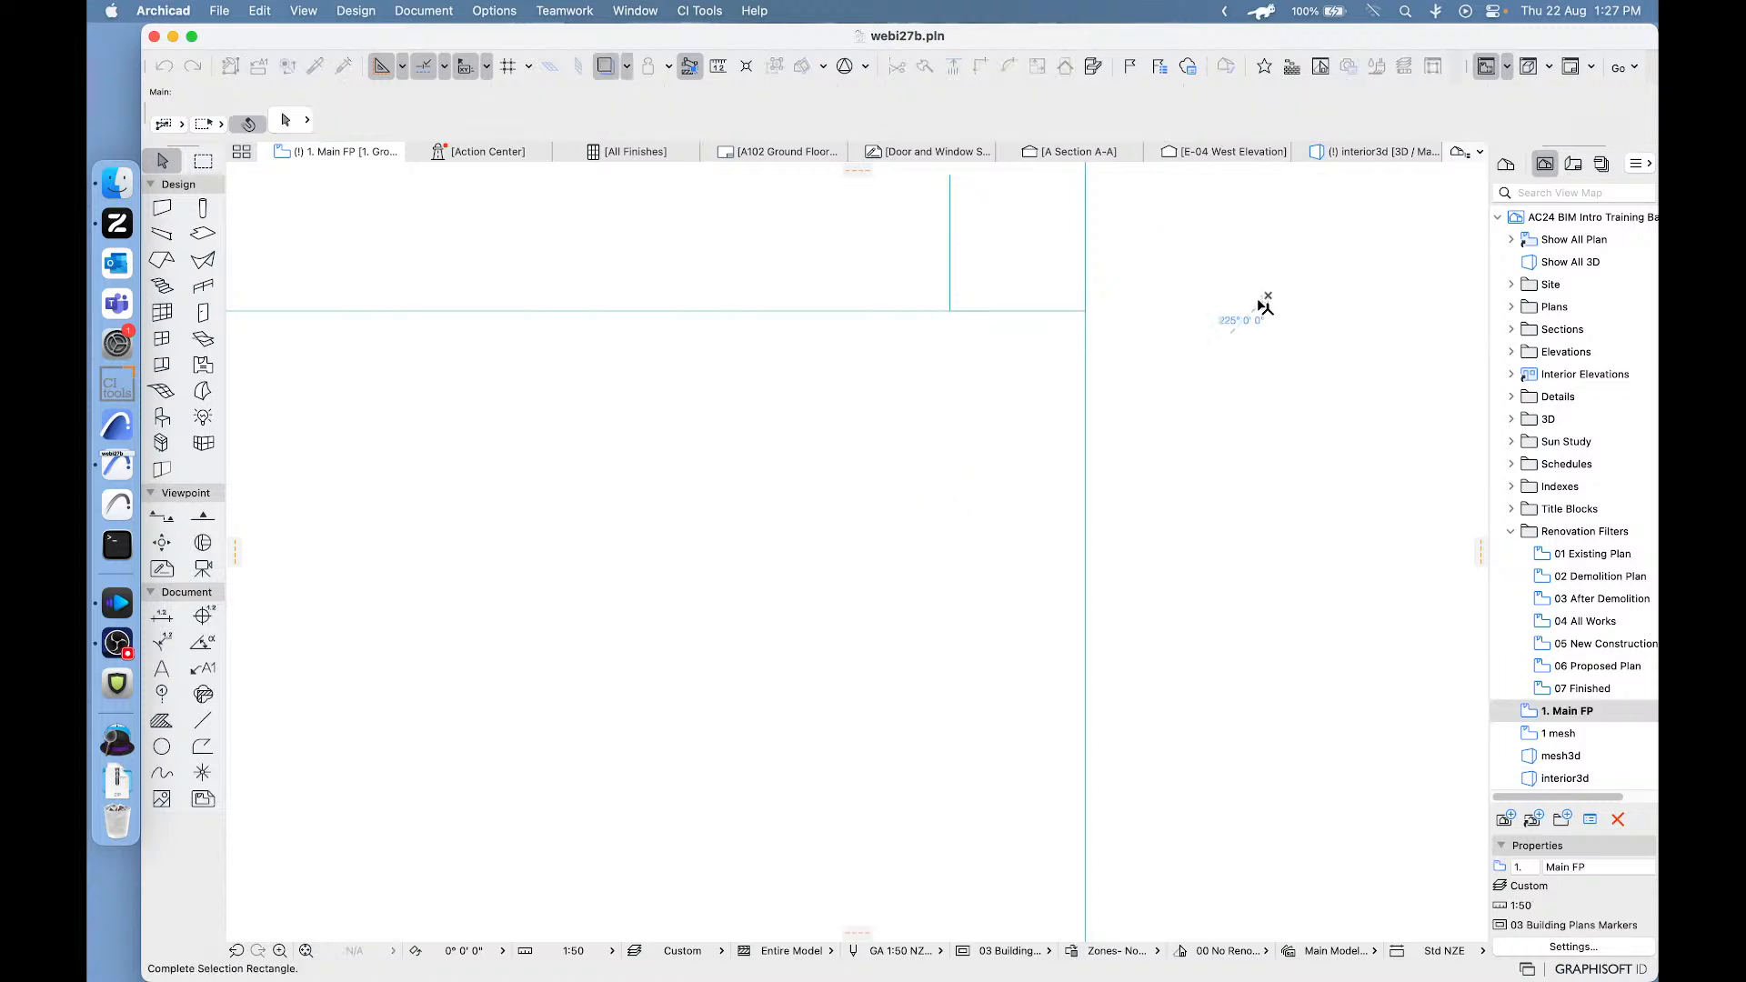
{"action": "scroll", "coordinate": [1182, 289], "scroll_direction": "down", "scroll_amount": 3}
{"action": "middle_click_drag", "start_coordinate": [1140, 251], "coordinate": [1111, 369]}
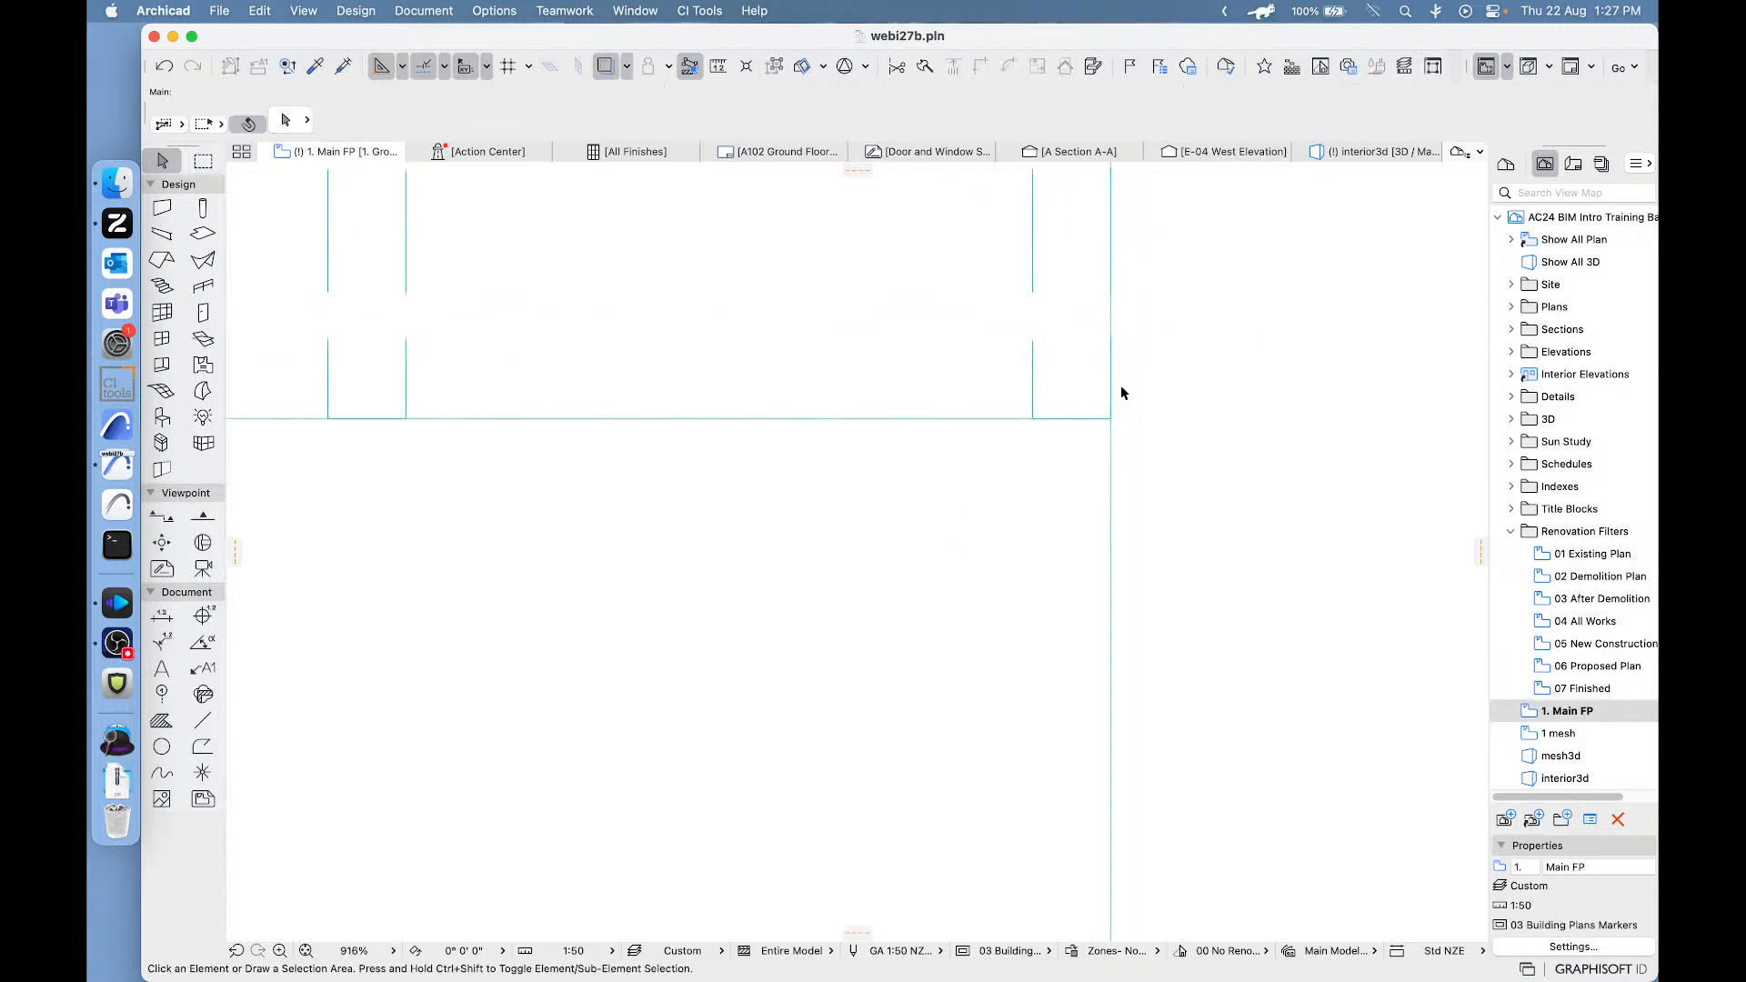
{"action": "scroll", "coordinate": [953, 431], "scroll_direction": "down", "scroll_amount": 4}
{"action": "scroll", "coordinate": [871, 478], "scroll_direction": "down", "scroll_amount": 5}
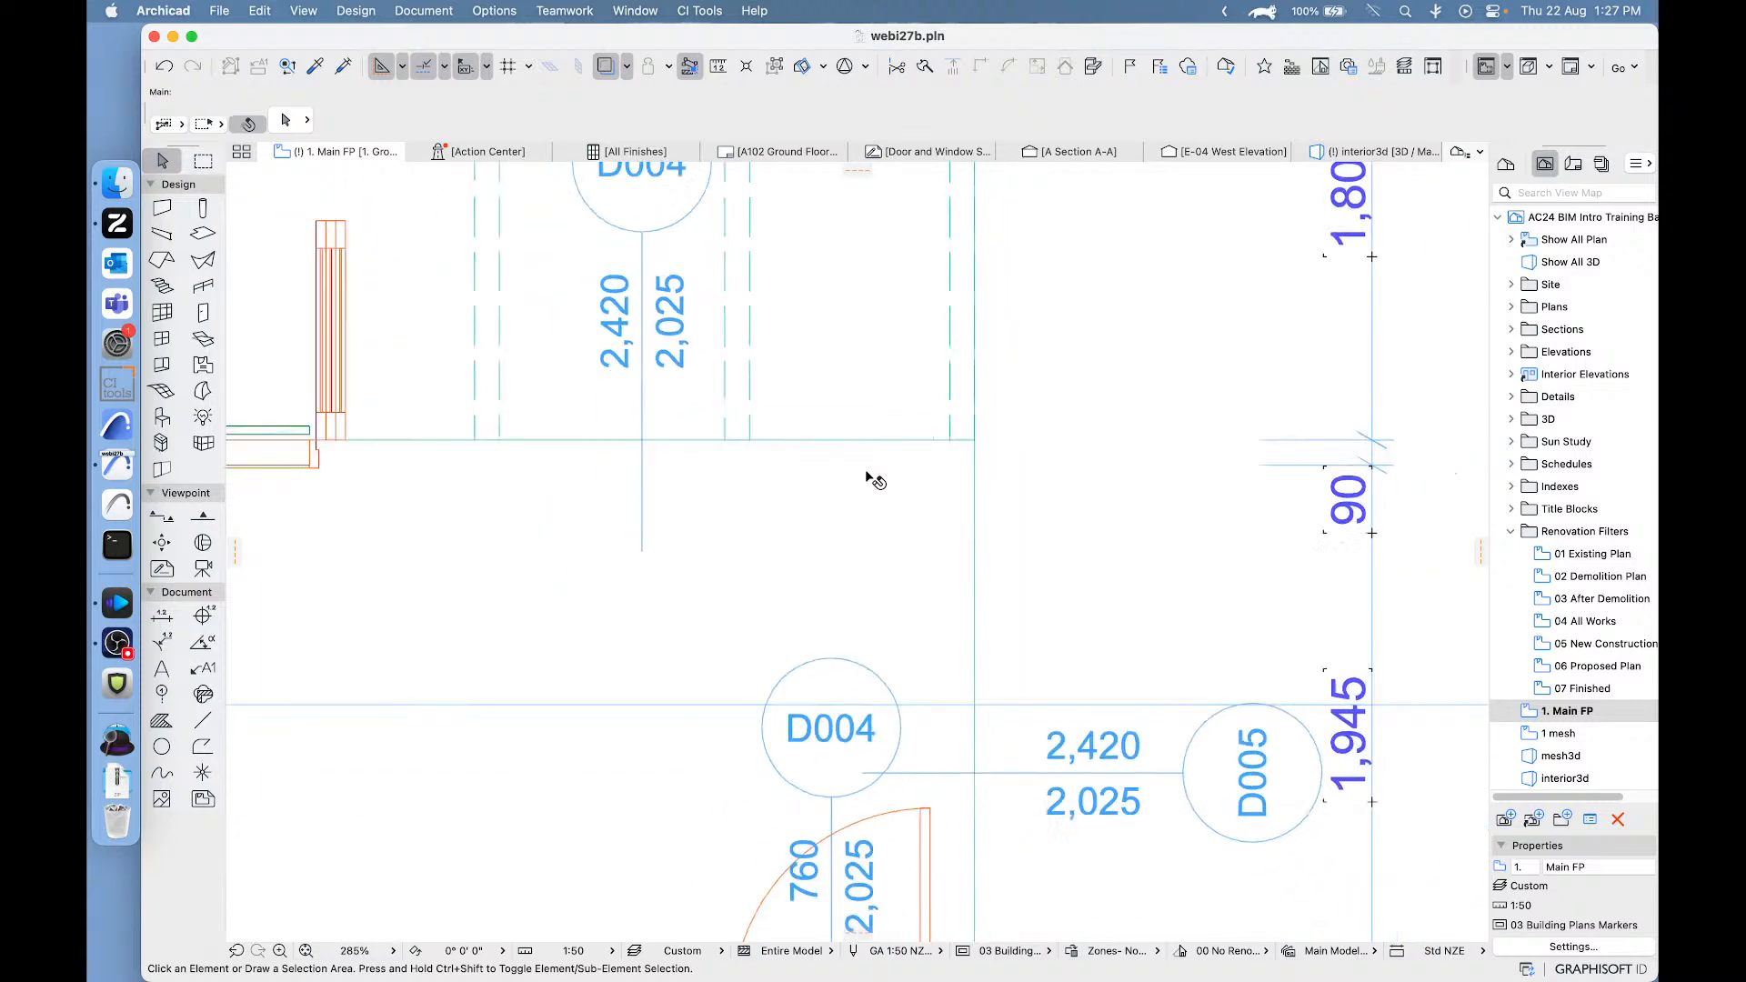
- Check the Join Adjacent settings of the bi-fold door in the Living room's upper wall and close them without changes
{"action": "left_click", "coordinate": [530, 472]}
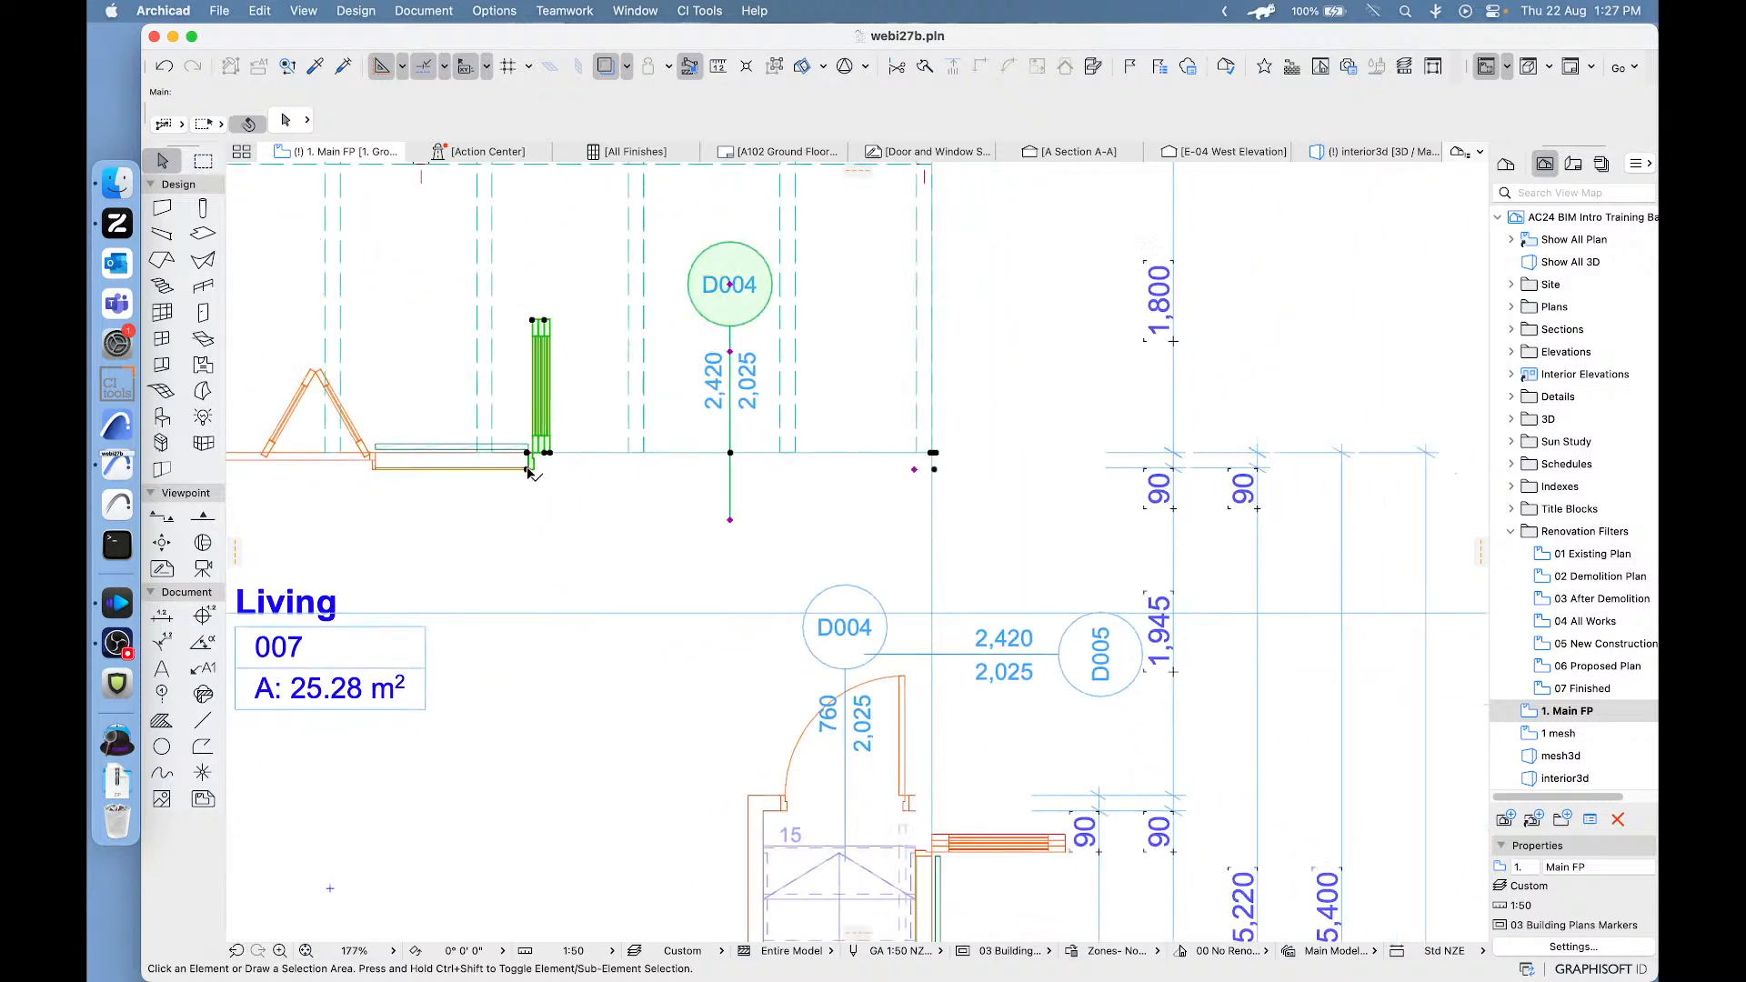
{"action": "scroll", "coordinate": [890, 463], "scroll_direction": "up", "scroll_amount": 5}
{"action": "scroll", "coordinate": [807, 351], "scroll_direction": "up", "scroll_amount": 4}
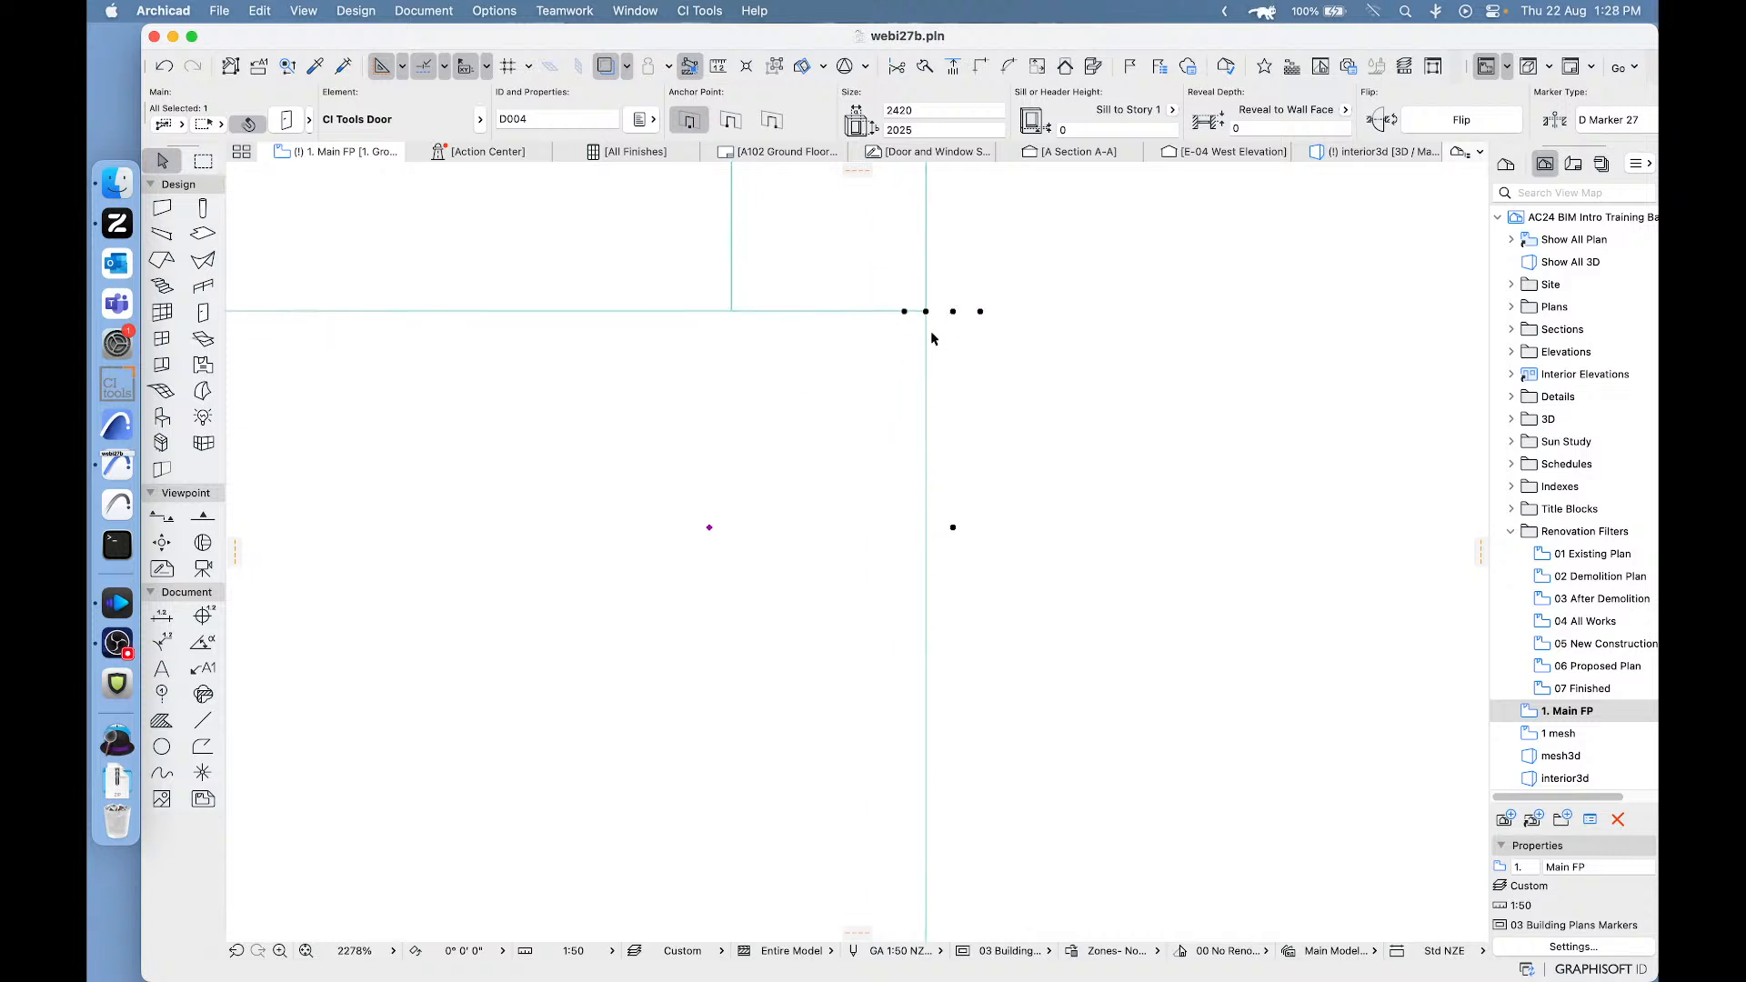
{"action": "left_click", "coordinate": [288, 121]}
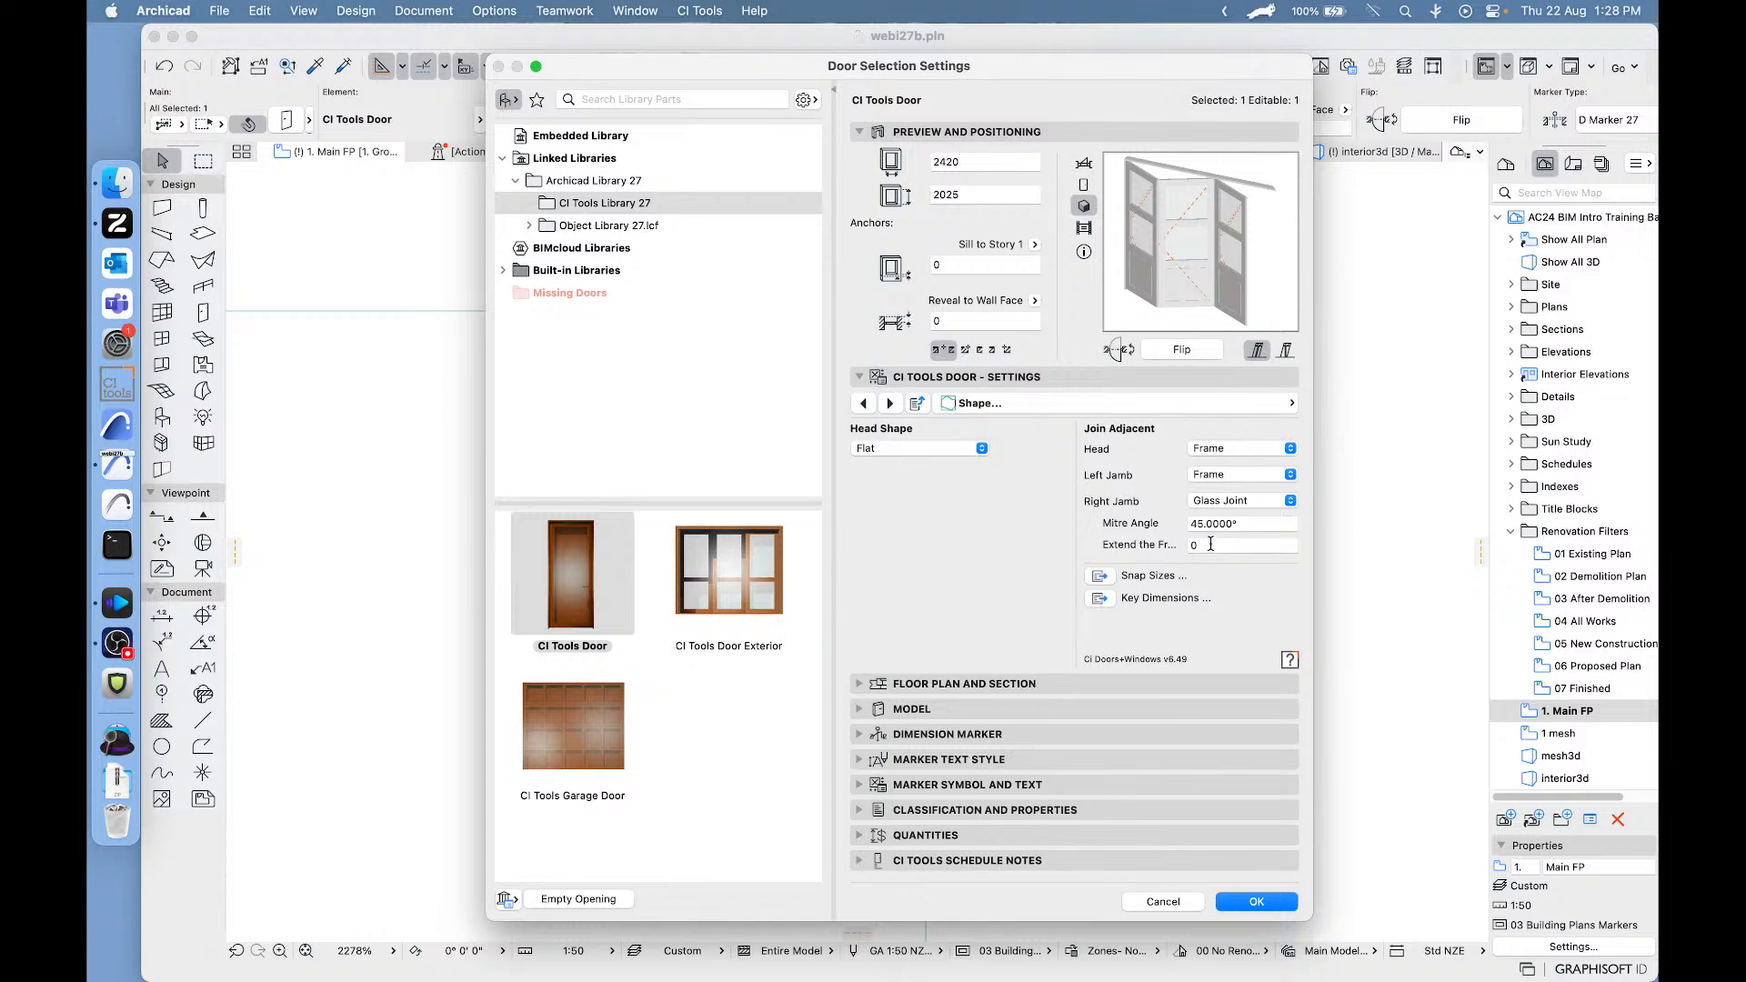
{"action": "left_click", "coordinate": [1163, 901]}
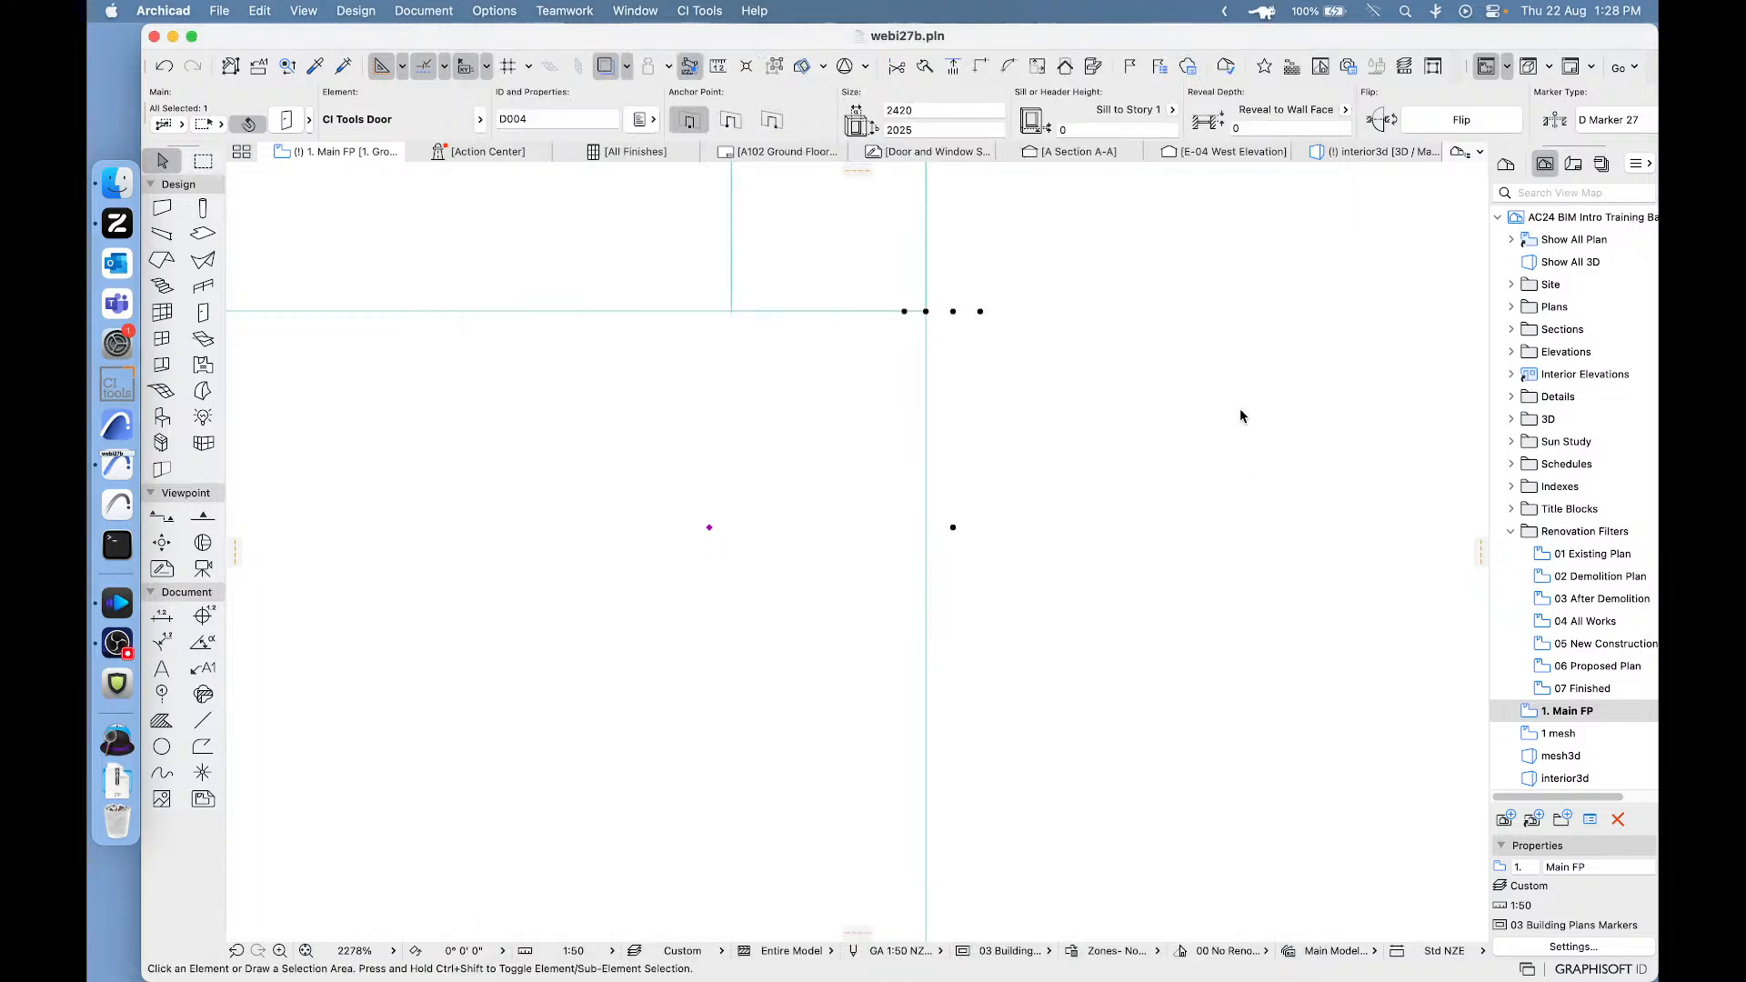
- Examine the corner in the 3D view at floor level and from below, where the two door head frames meet
{"action": "left_click", "coordinate": [1333, 149]}
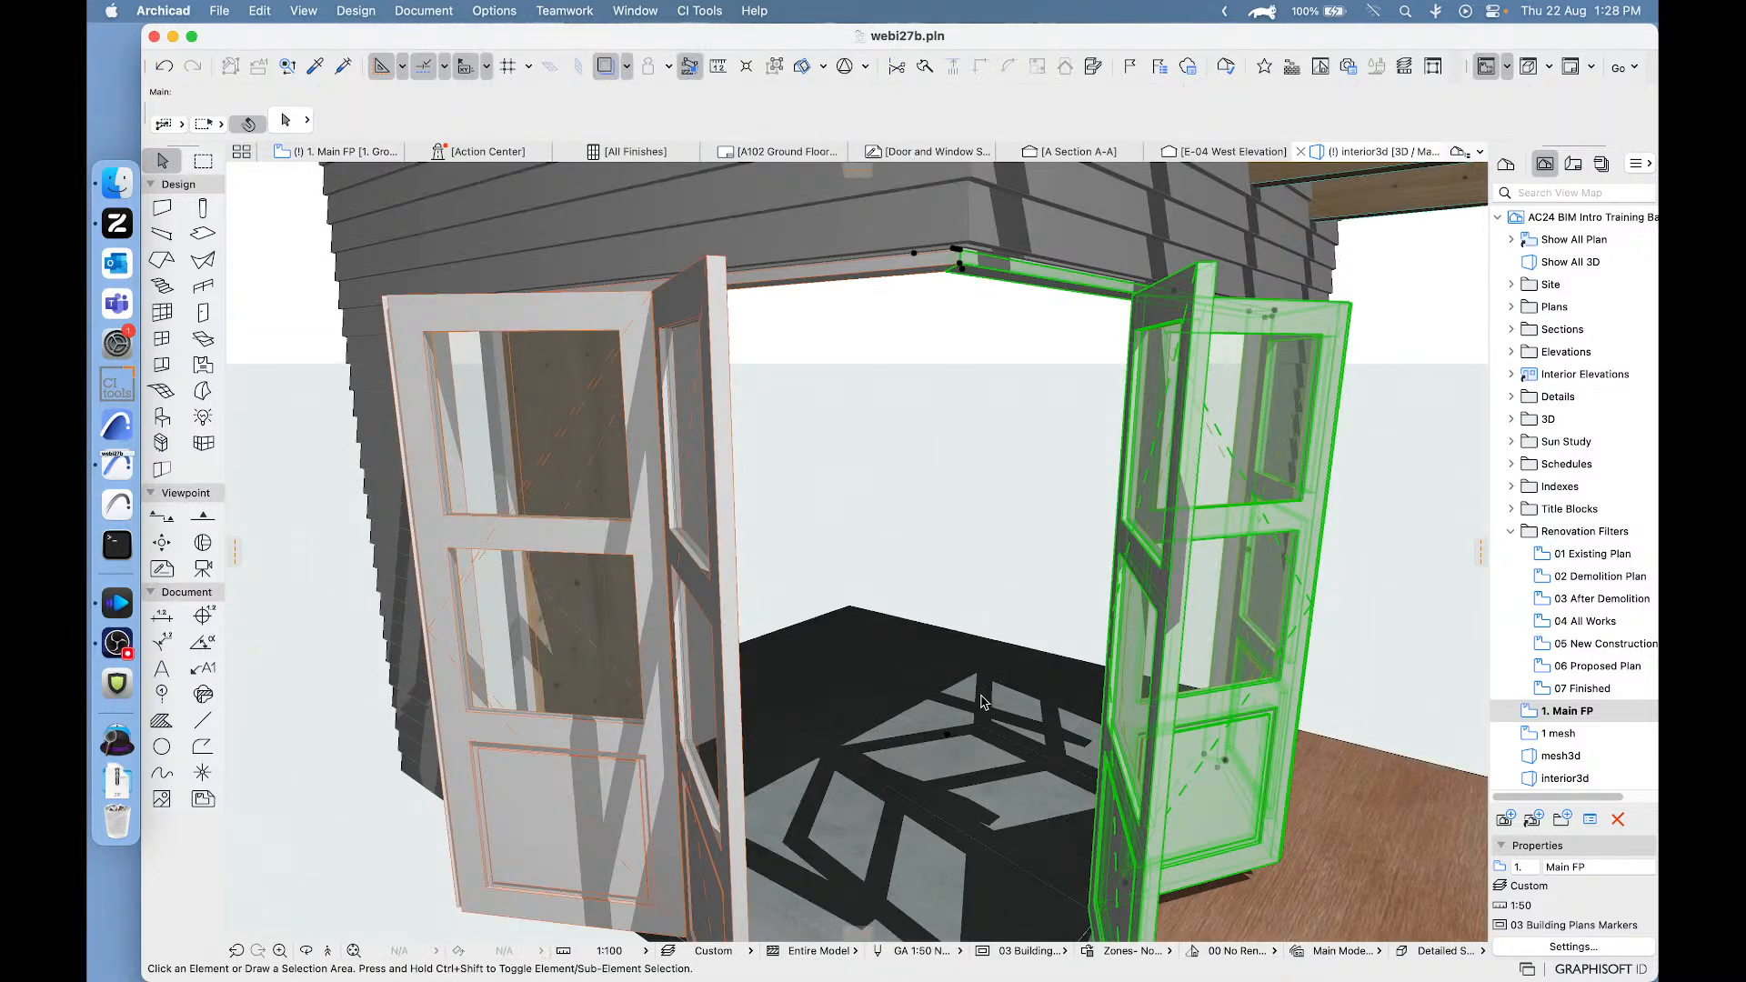
{"action": "middle_click_drag", "start_coordinate": [1001, 596], "coordinate": [998, 332]}
{"action": "middle_click_drag", "start_coordinate": [982, 628], "coordinate": [977, 557]}
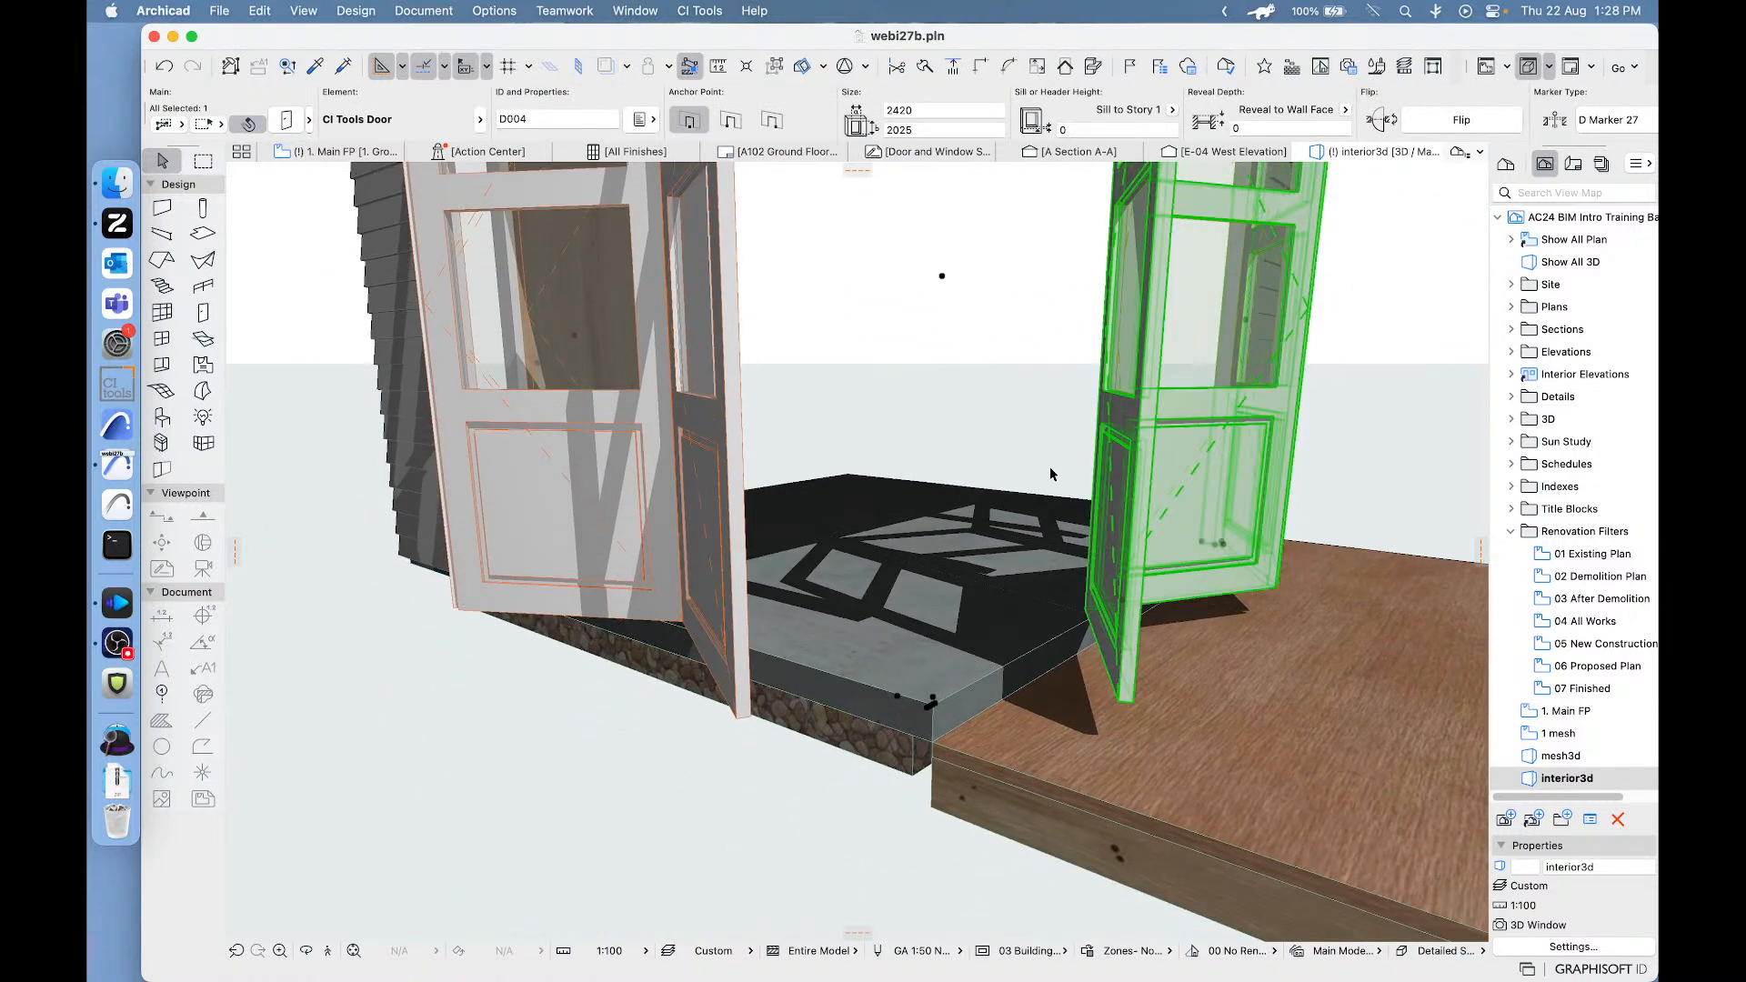
{"action": "middle_click_drag", "start_coordinate": [1049, 469], "coordinate": [1022, 895]}
{"action": "middle_click_drag", "start_coordinate": [955, 534], "coordinate": [945, 846]}
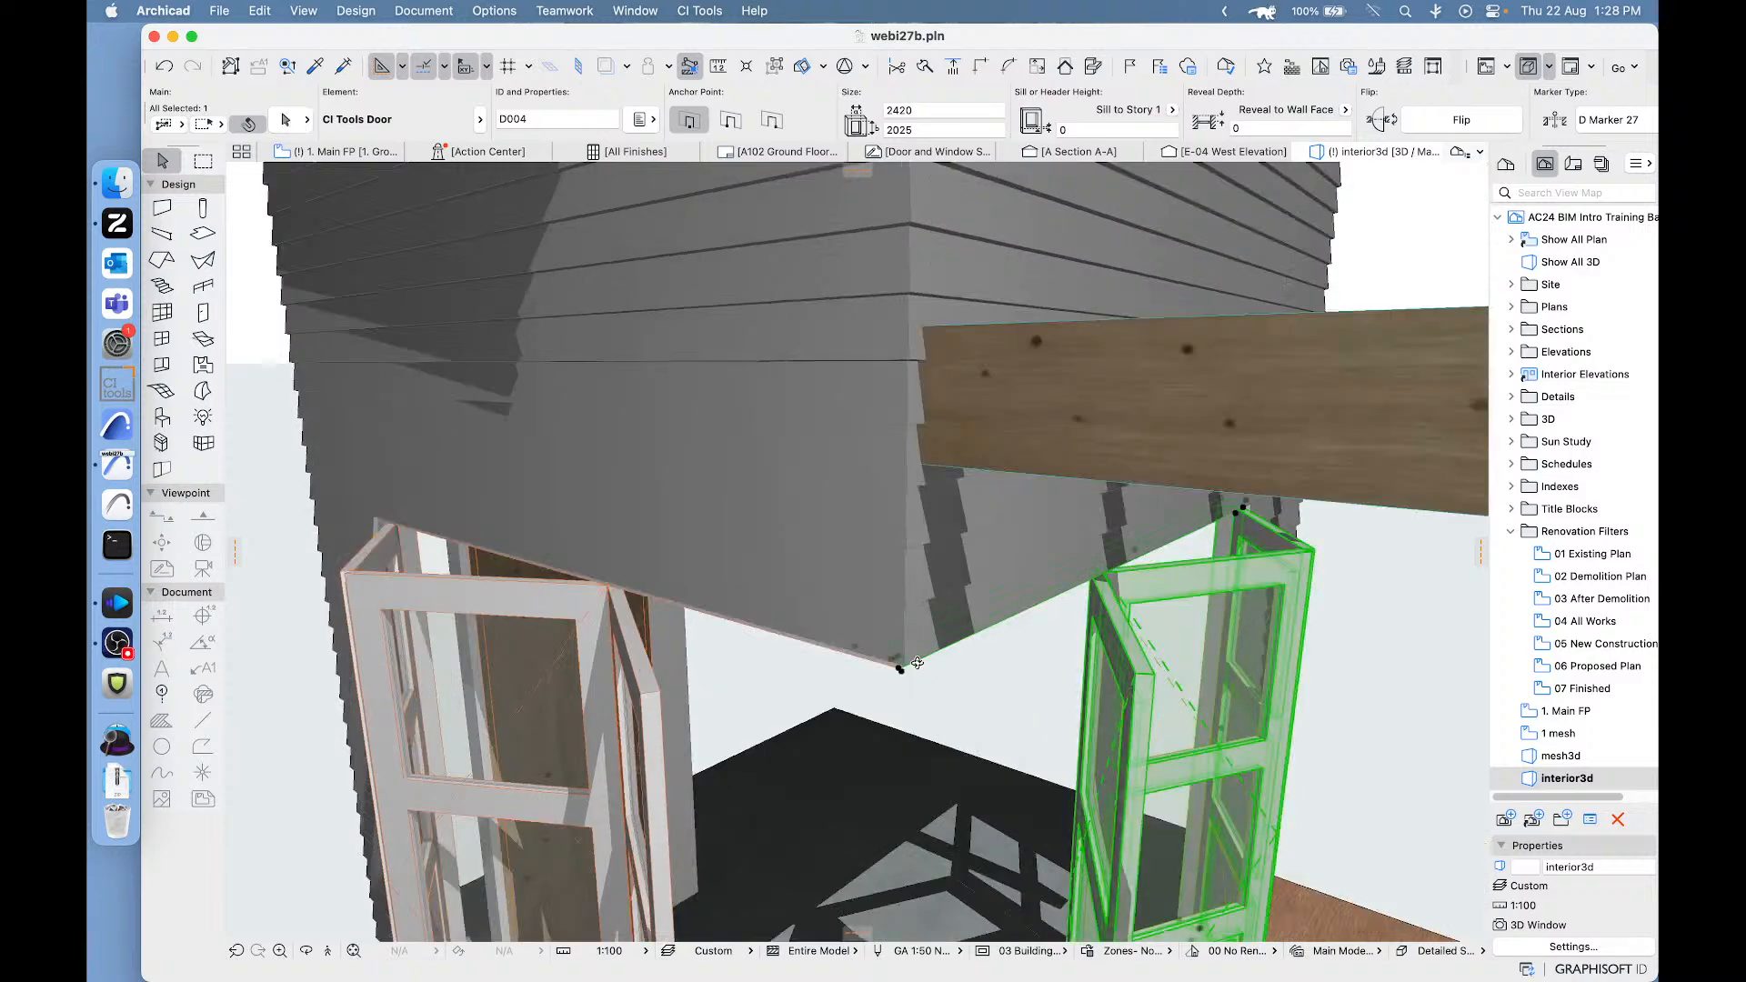
{"action": "mouse_move", "coordinate": [926, 772]}
{"action": "middle_mouse_down", "text": "shift"}
{"action": "mouse_move", "coordinate": [912, 628]}
{"action": "mouse_move", "coordinate": [827, 500]}
{"action": "middle_mouse_up", "text": "shift"}
{"action": "scroll", "coordinate": [837, 506], "scroll_direction": "up", "scroll_amount": 5}
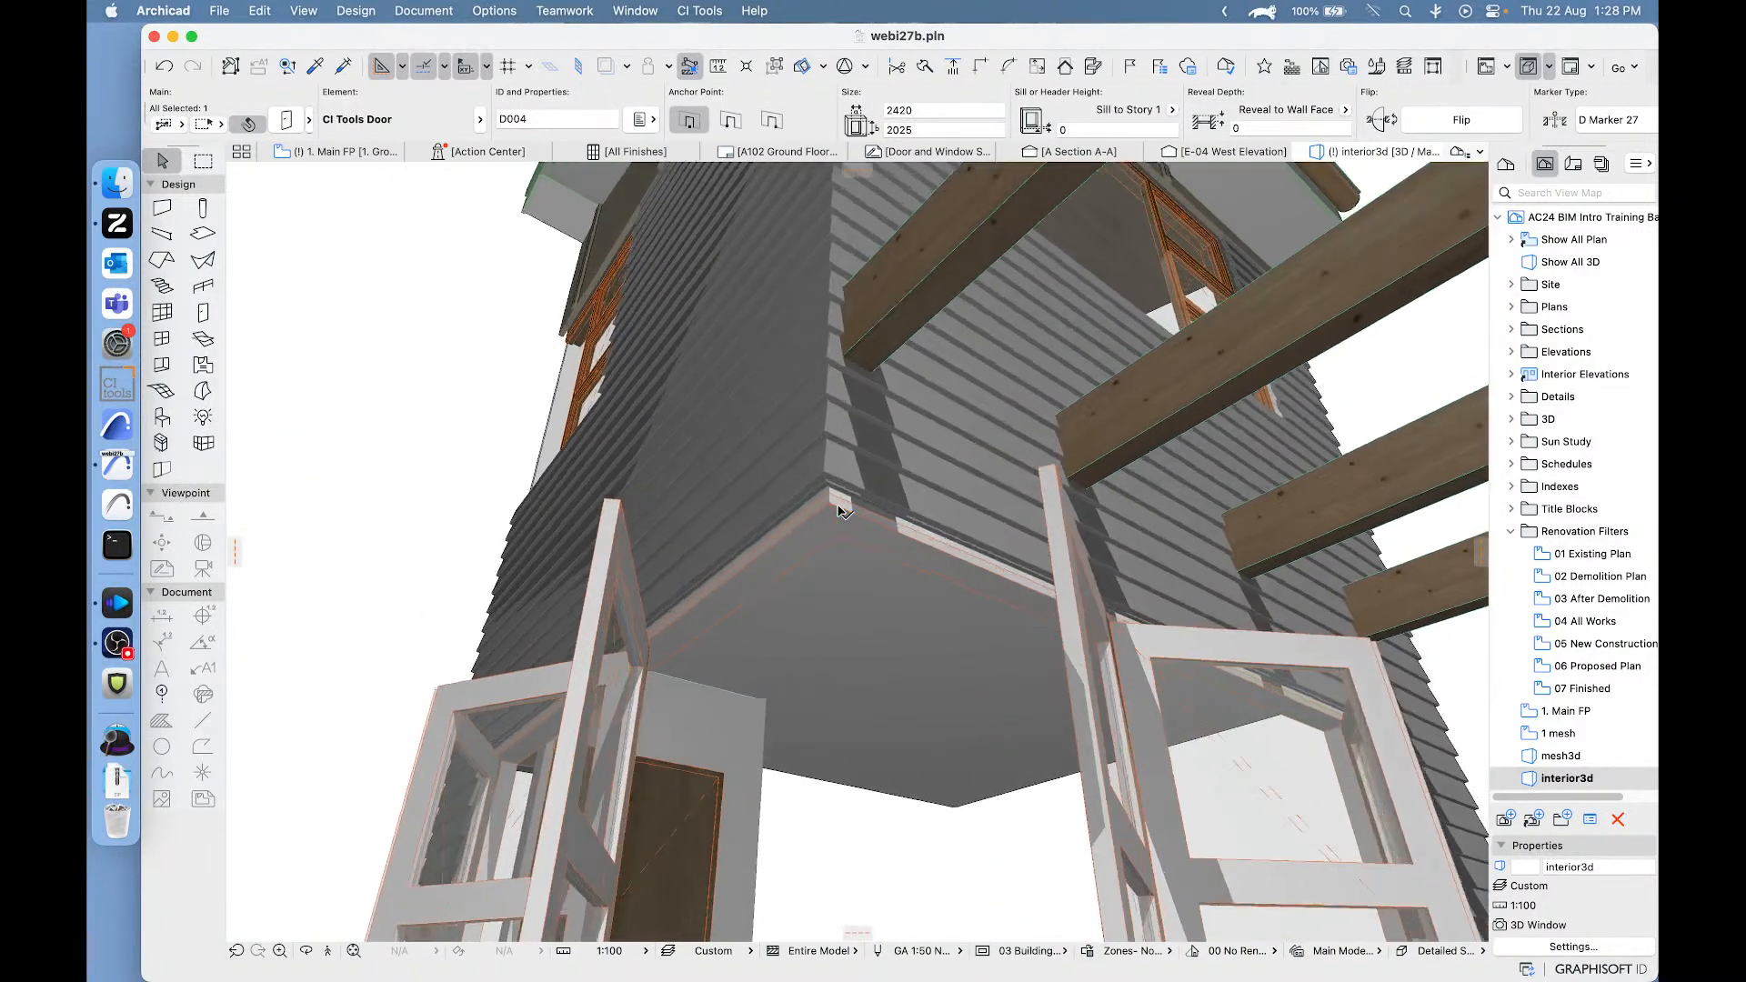
{"action": "scroll", "coordinate": [838, 506], "scroll_direction": "up", "scroll_amount": 5}
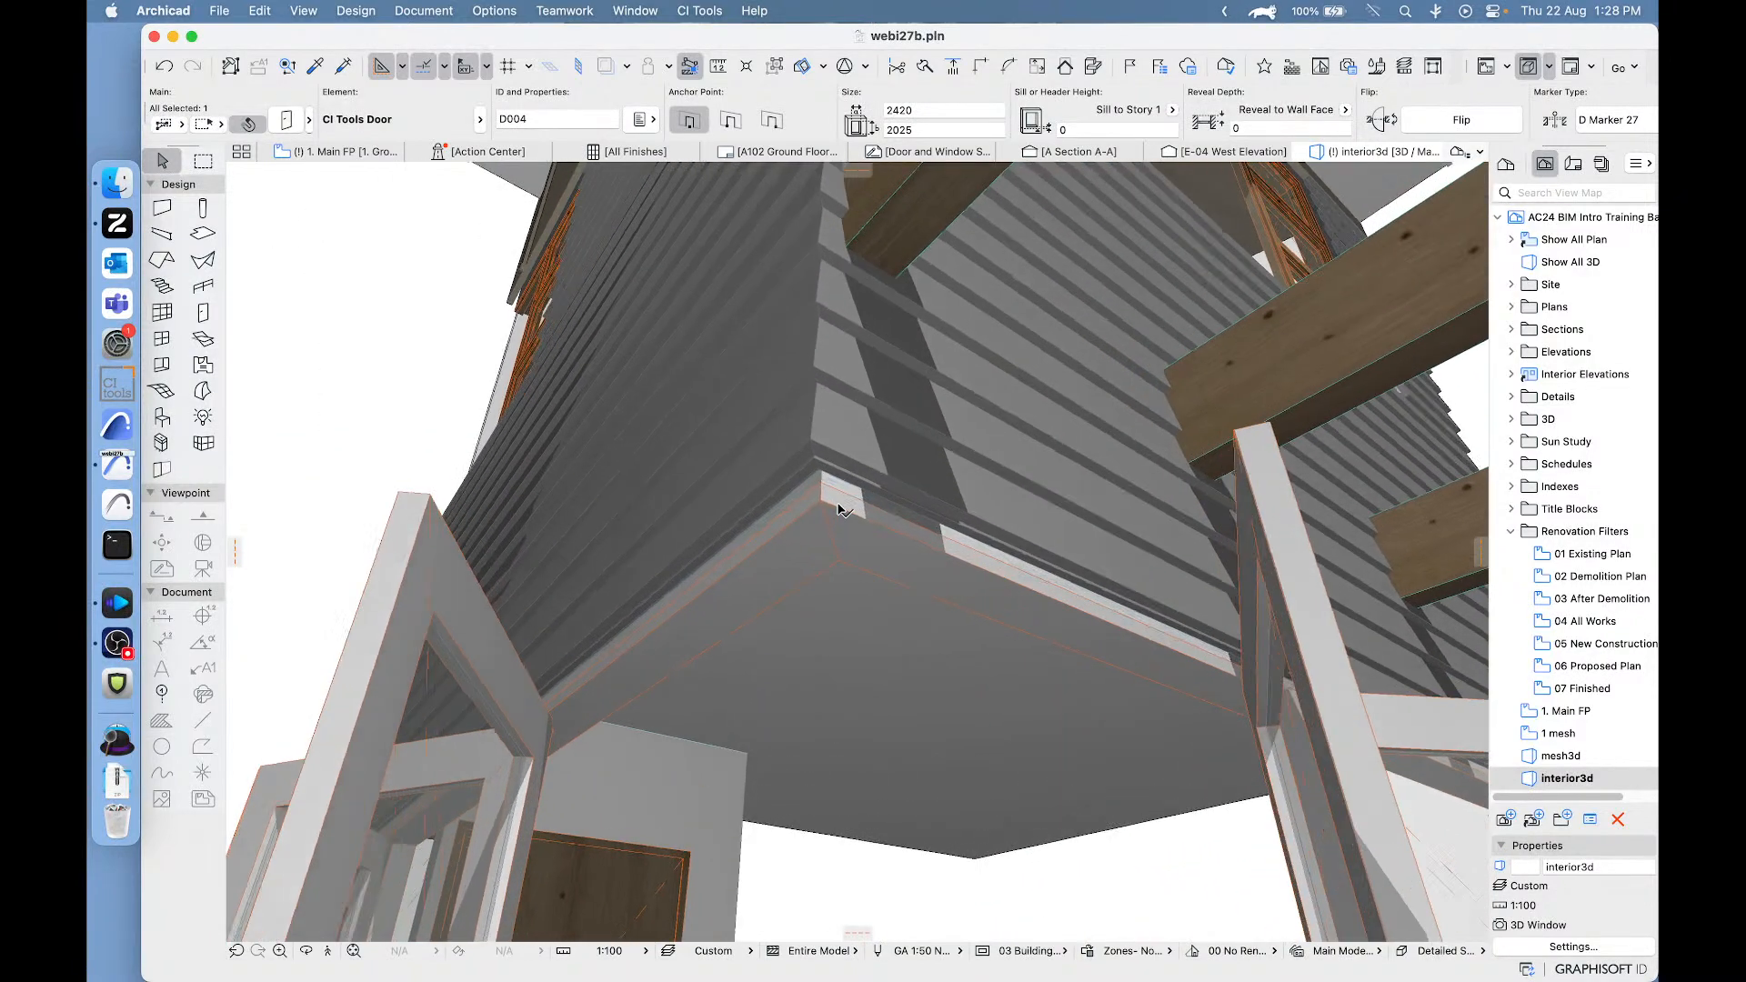
{"action": "scroll", "coordinate": [838, 507], "scroll_direction": "up", "scroll_amount": 1}
{"action": "left_click", "coordinate": [837, 506]}
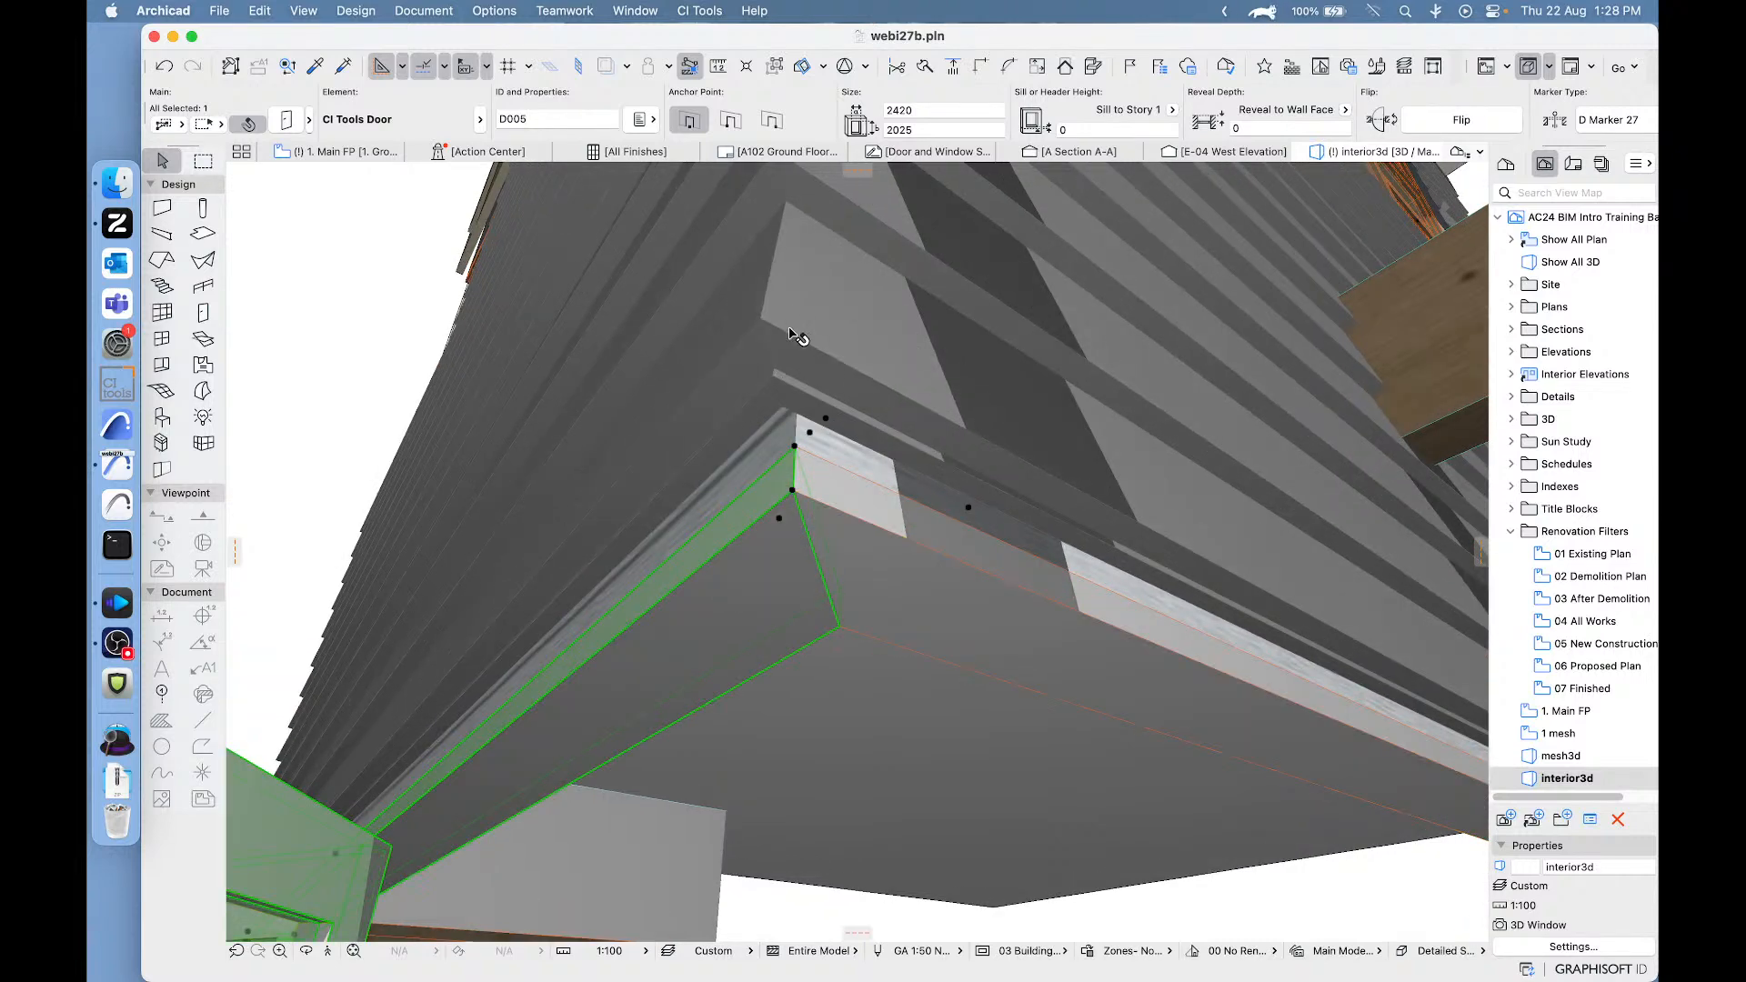
- Try to extend the frame at the glass-jointed right jamb of the upper wall's bi-fold door by 50
{"action": "left_click", "coordinate": [891, 587]}
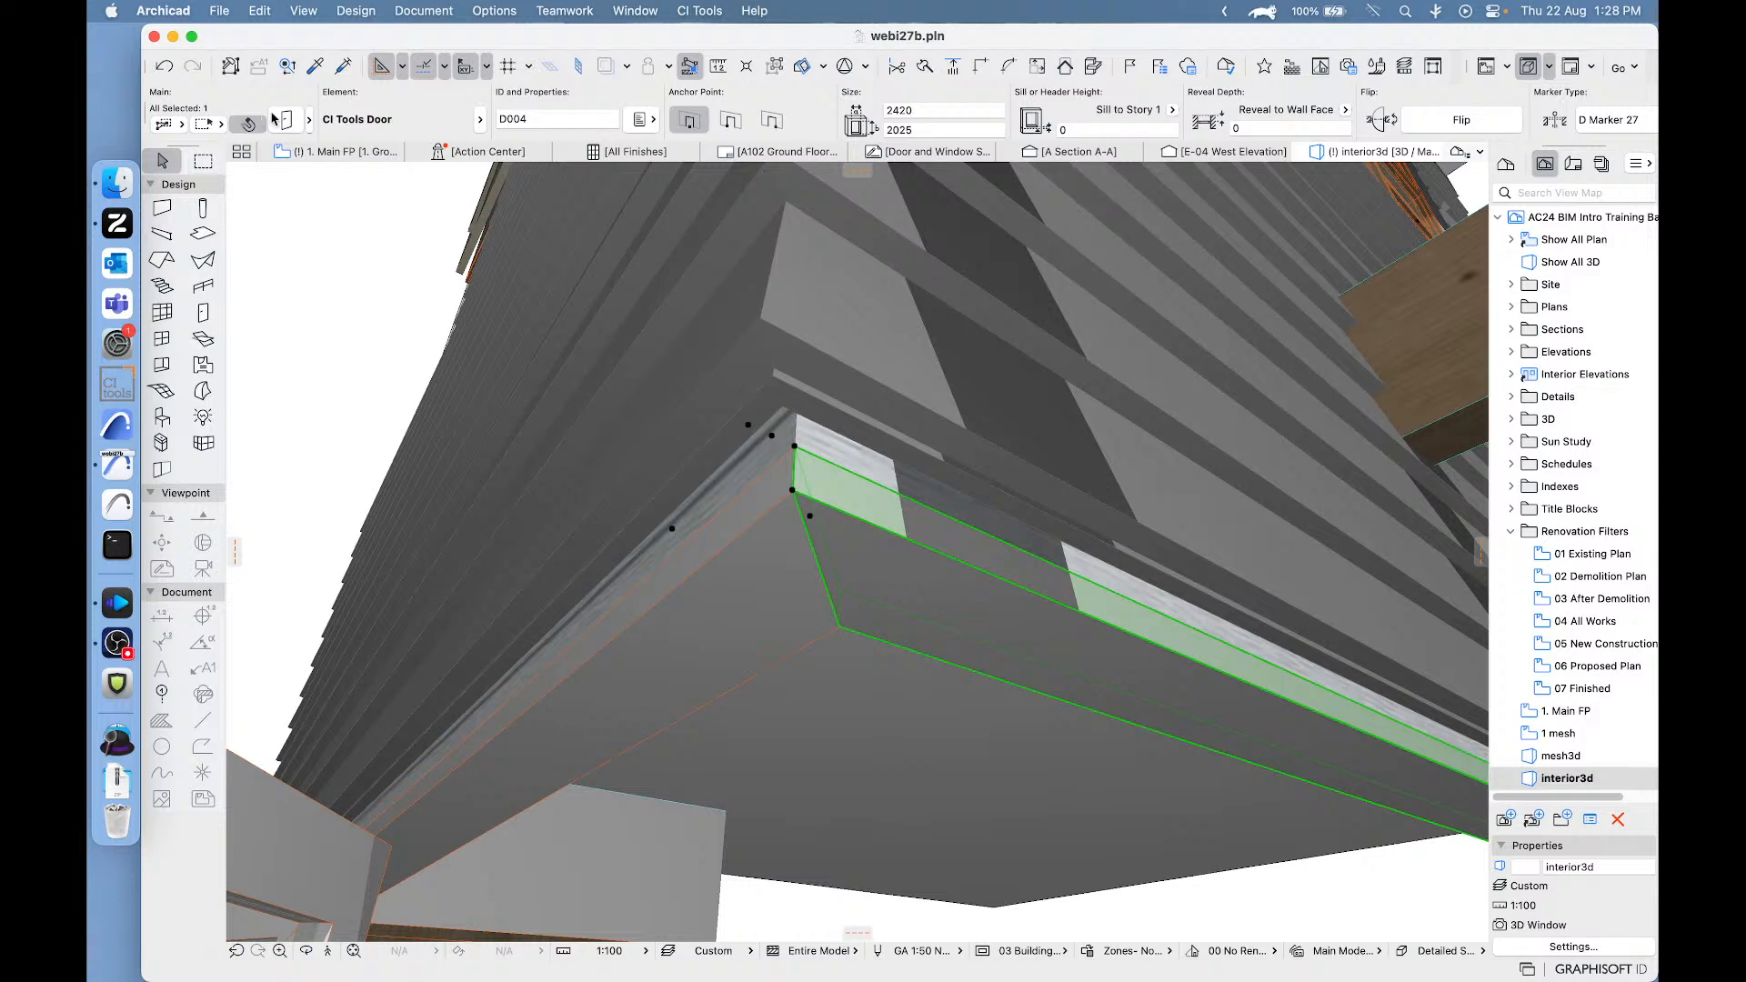
{"action": "left_click", "coordinate": [282, 121]}
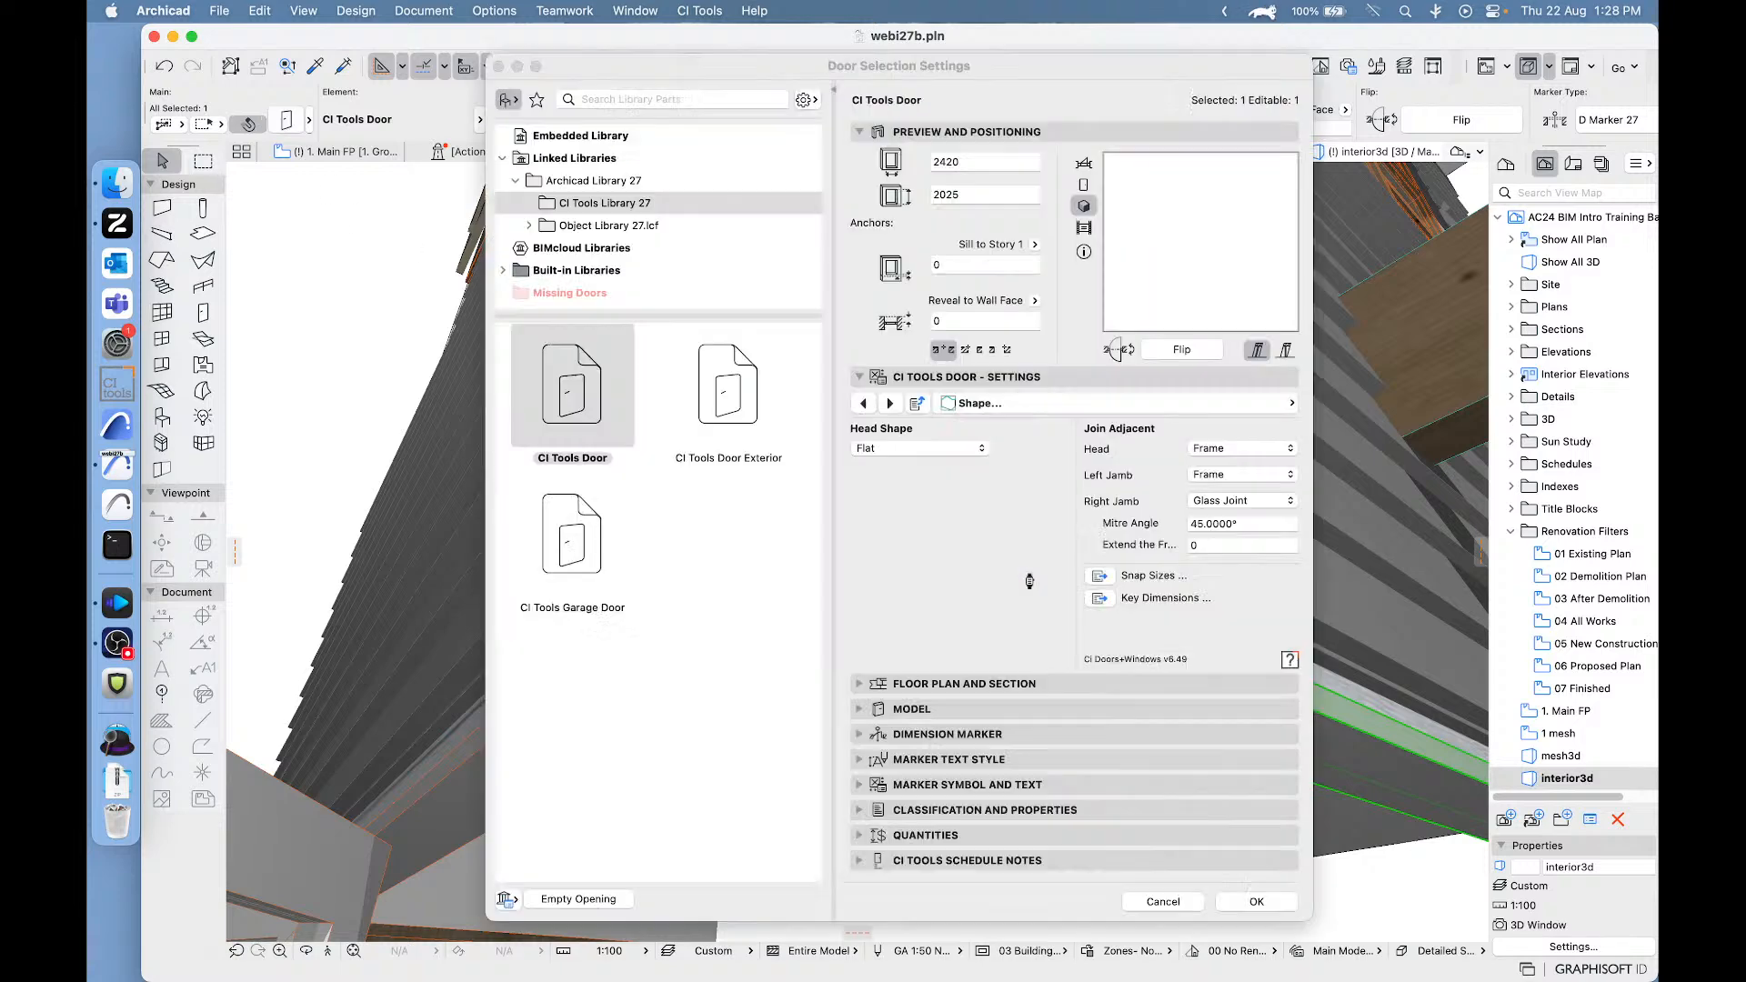
{"action": "left_click", "coordinate": [1234, 543]}
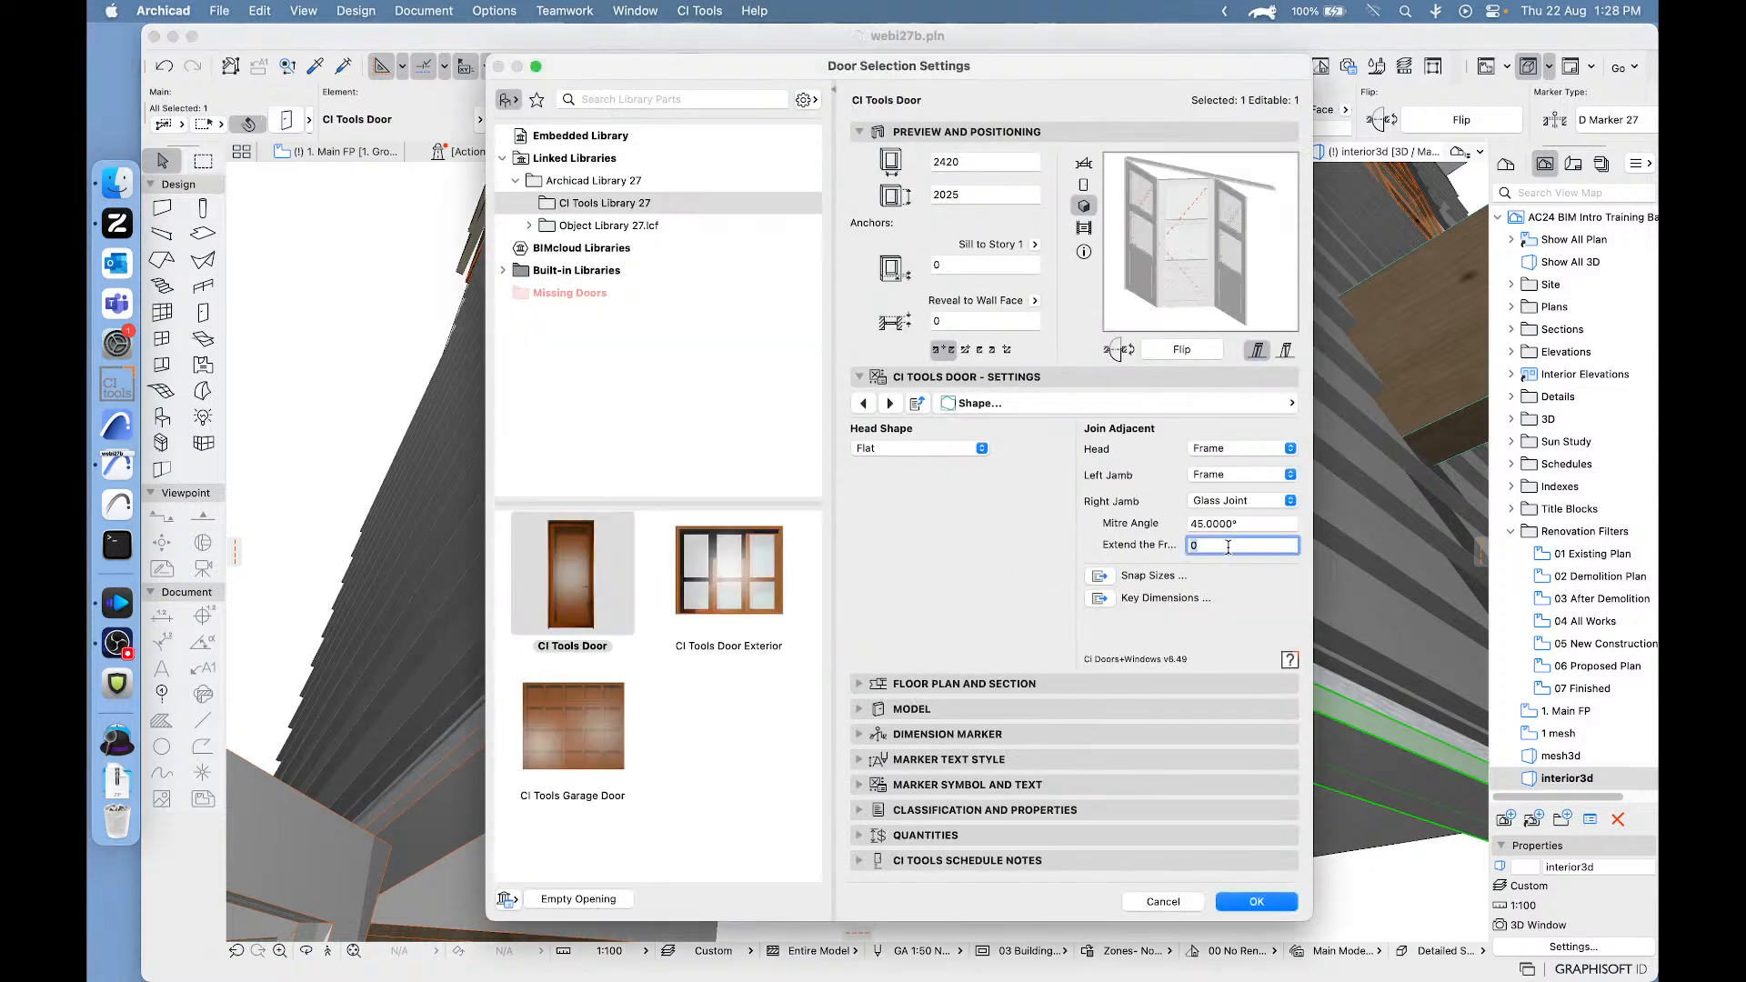
{"action": "type", "text": "50"}
{"action": "left_click", "coordinate": [1271, 905]}
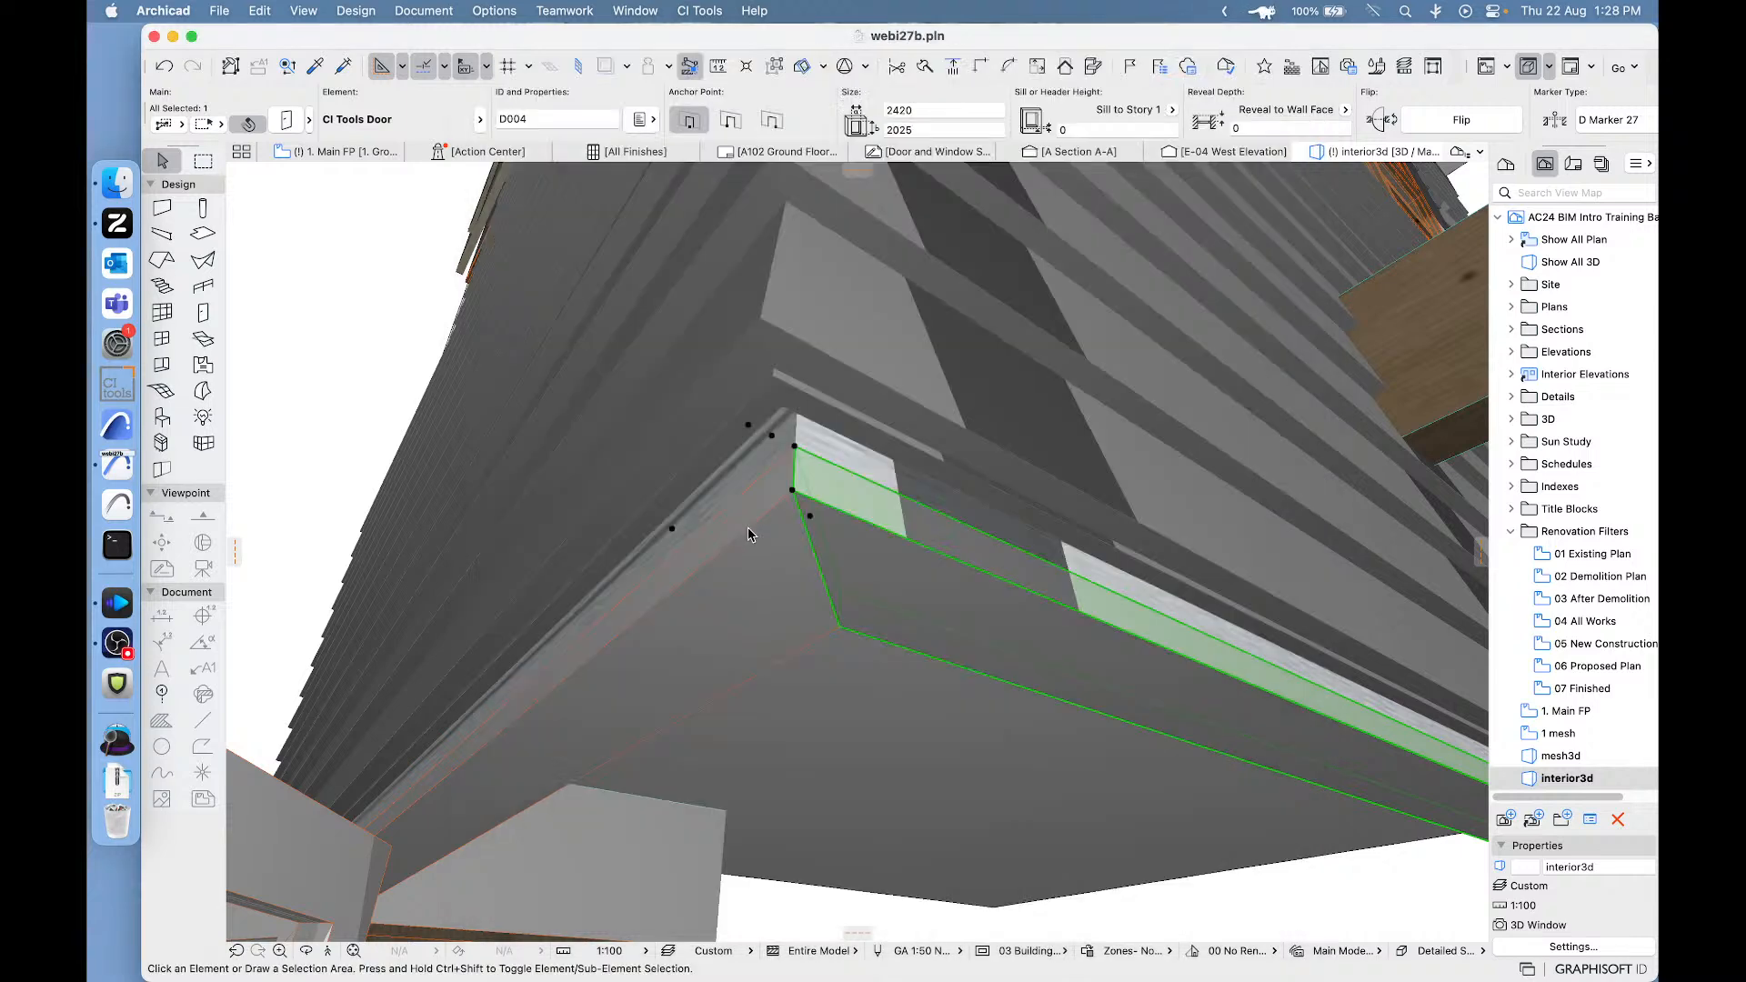
{"action": "left_click", "coordinate": [386, 288]}
- Set the frame extension at the upper wall door's glass-jointed right jamb to -1, then clear the selection
{"action": "left_click", "coordinate": [771, 437]}
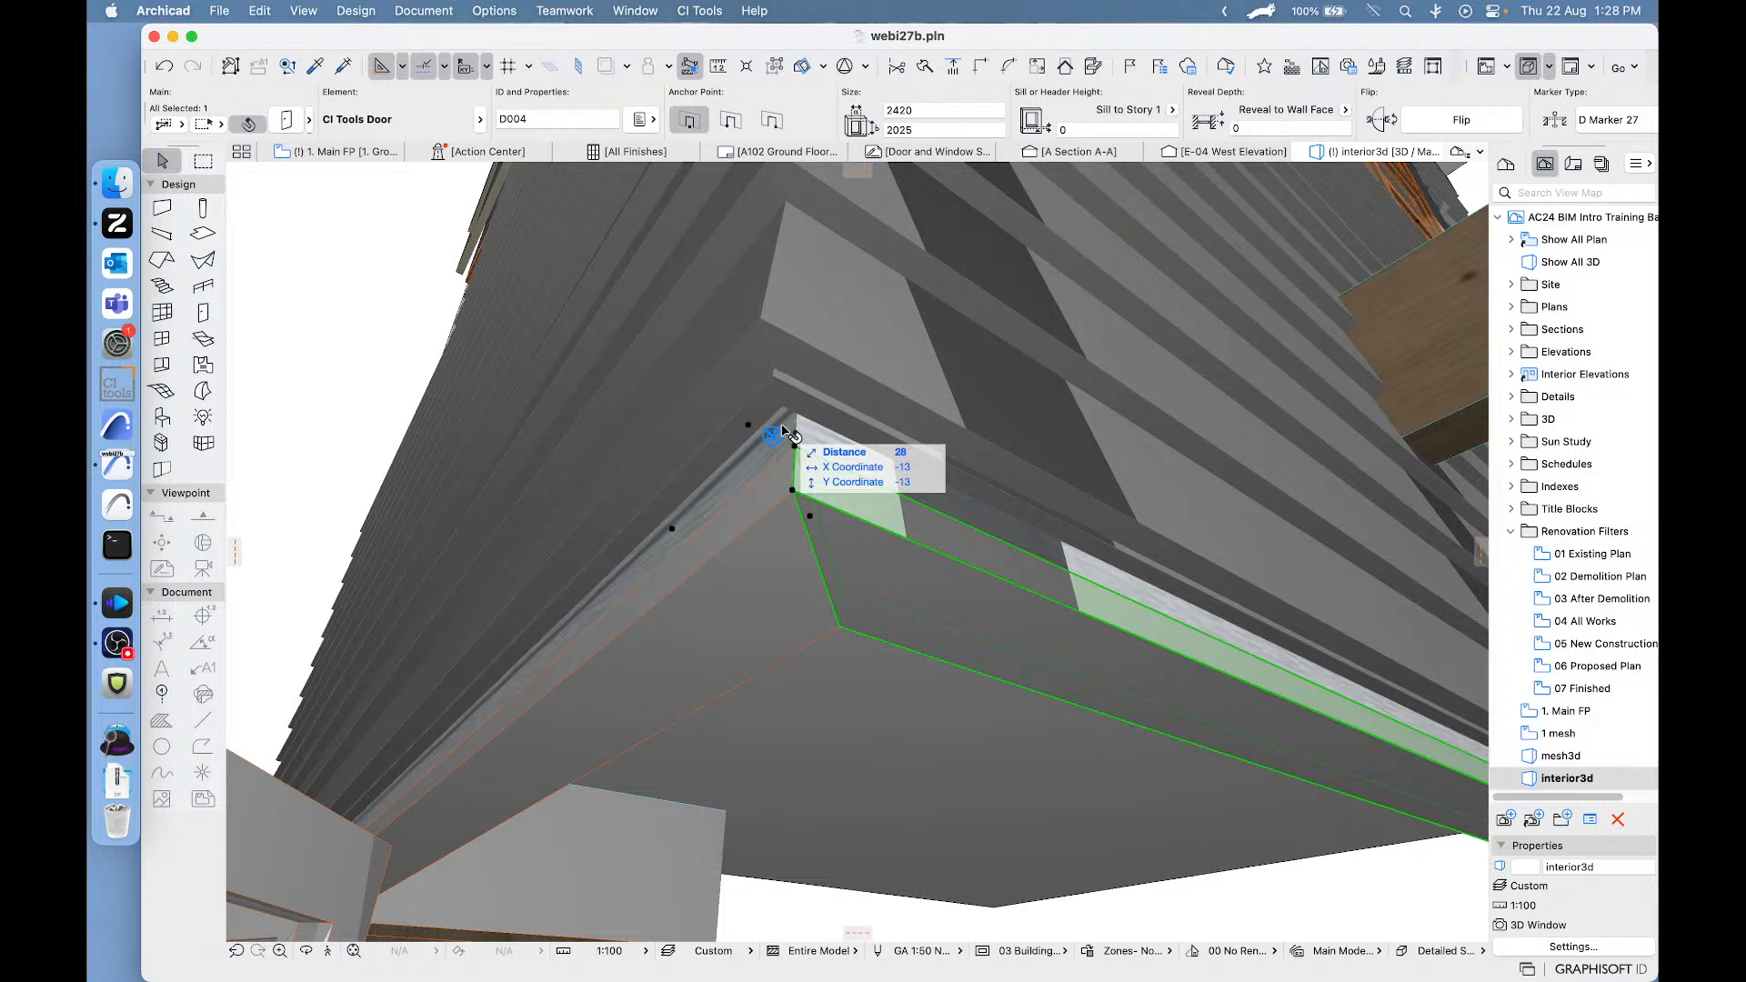
{"action": "left_click", "coordinate": [780, 430]}
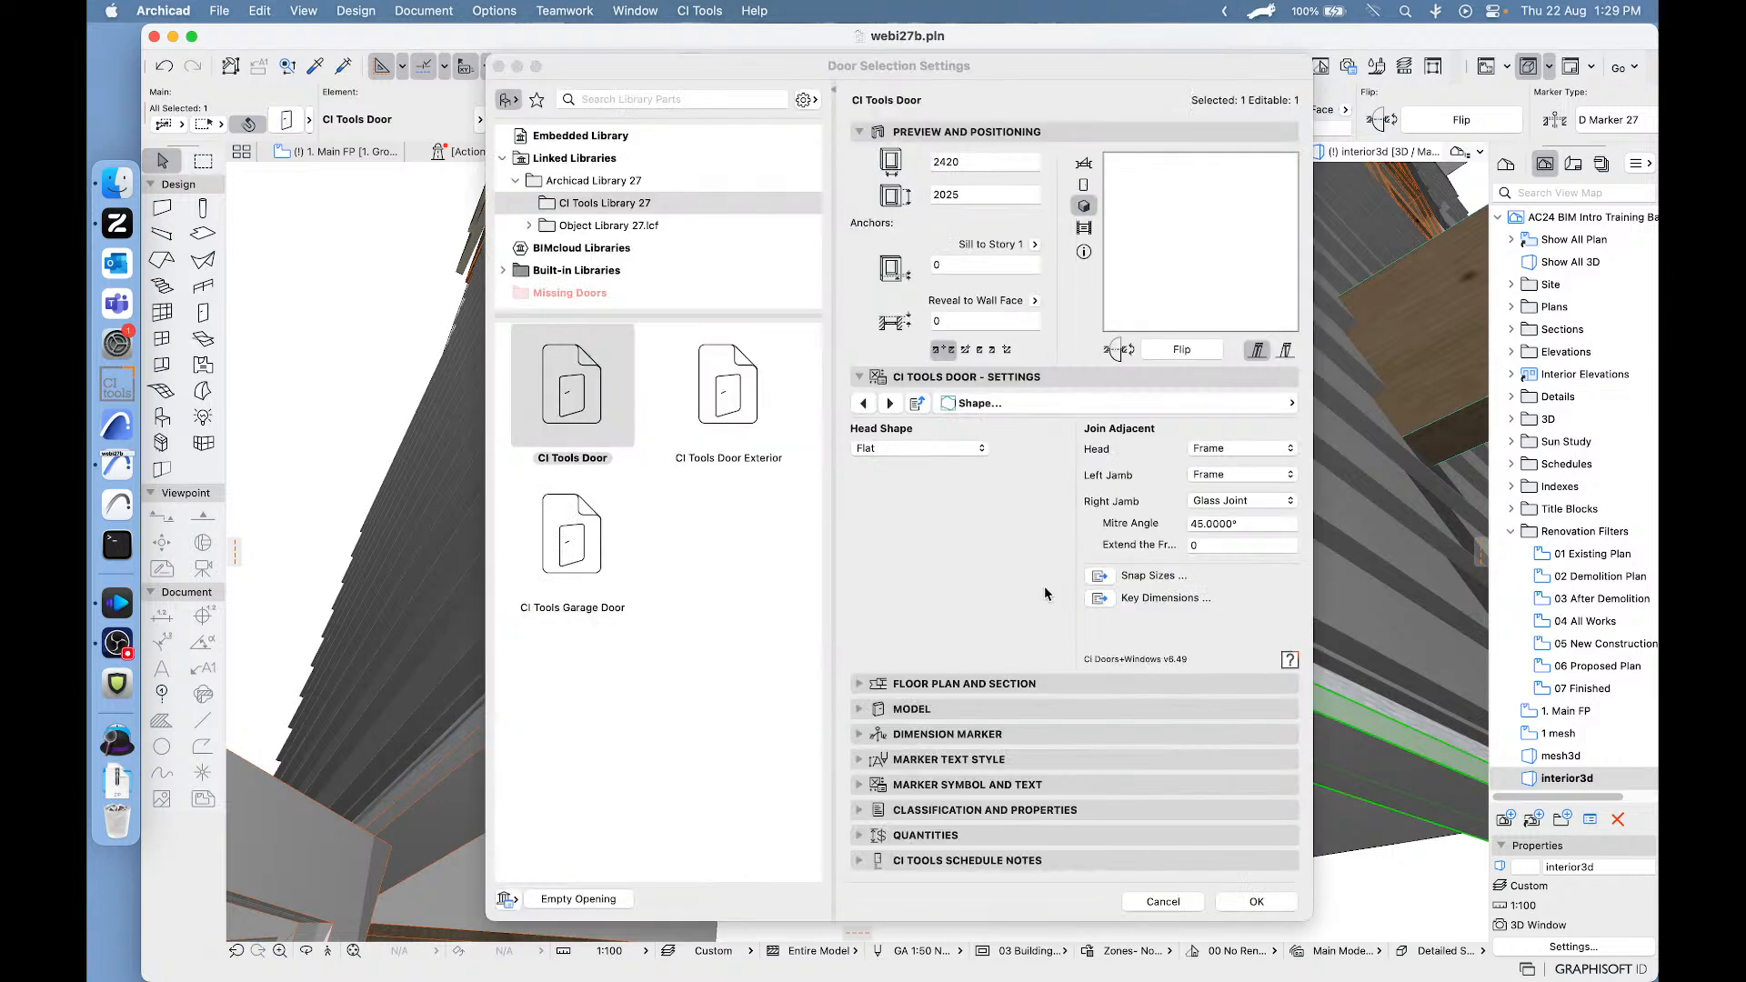
{"action": "left_click", "coordinate": [1197, 543]}
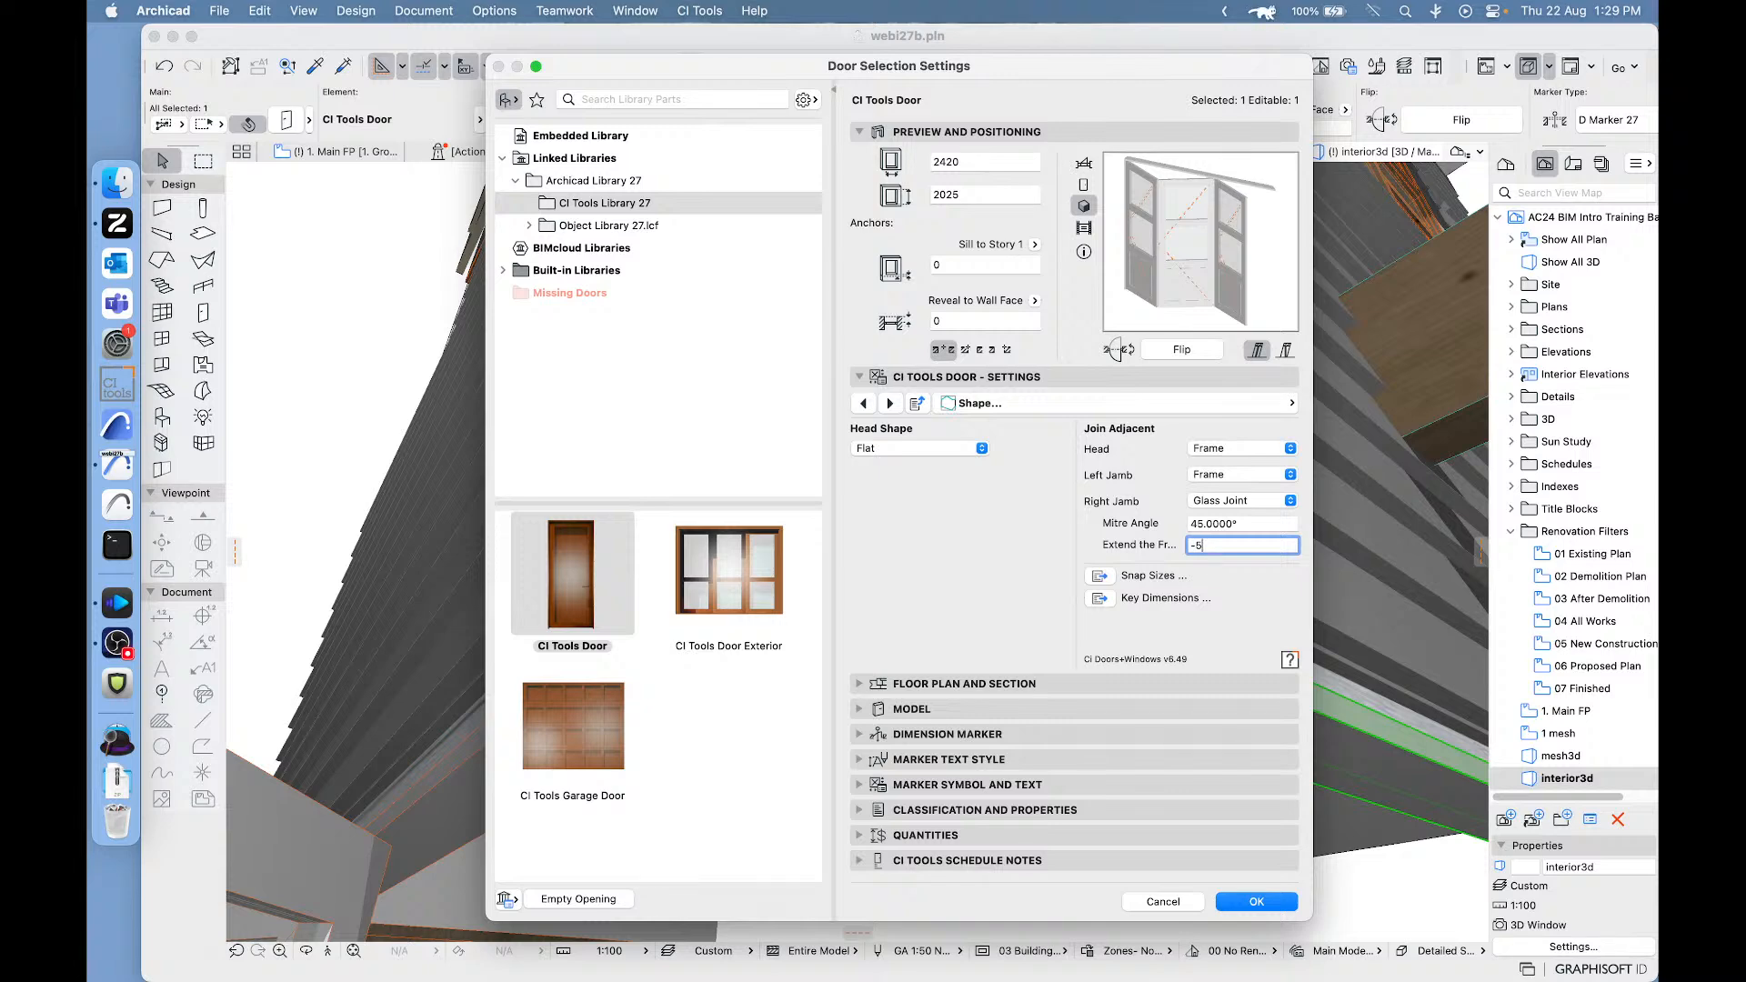
{"action": "left_click", "coordinate": [1242, 524]}
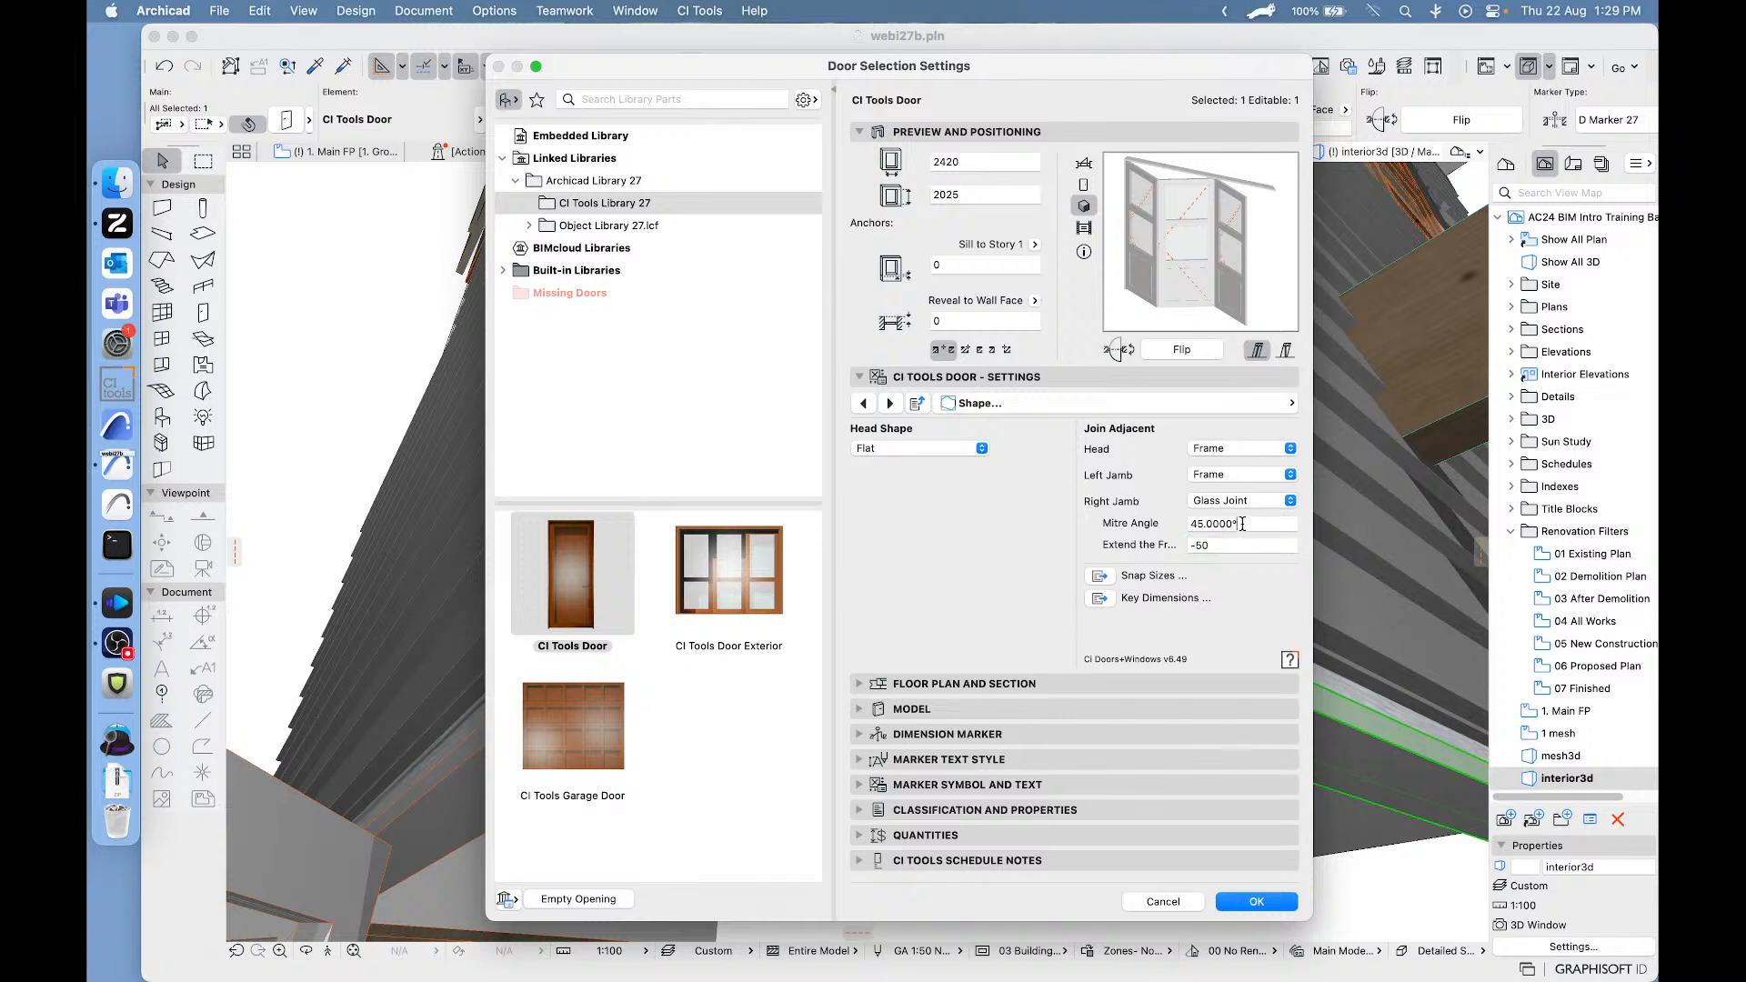
{"action": "left_click", "coordinate": [1242, 524]}
{"action": "left_click", "coordinate": [1242, 546]}
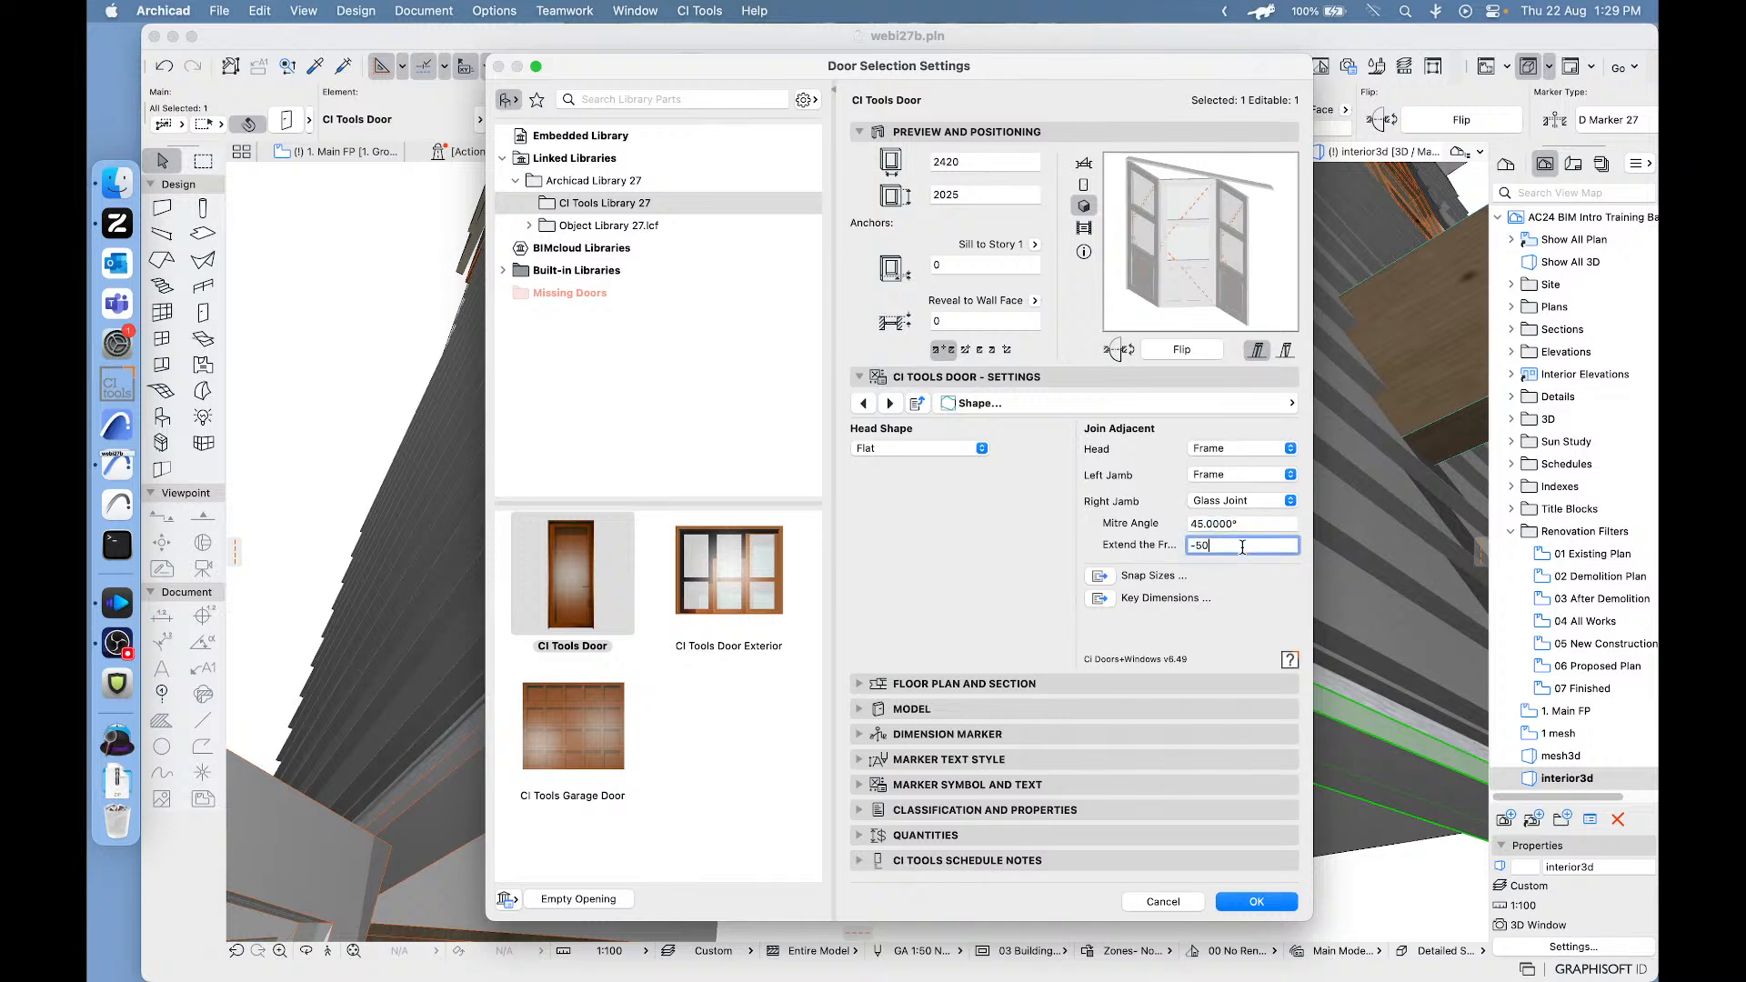
{"action": "double_click", "coordinate": [1240, 546]}
{"action": "type", "text": "-100"}
{"action": "key", "text": "Return"}
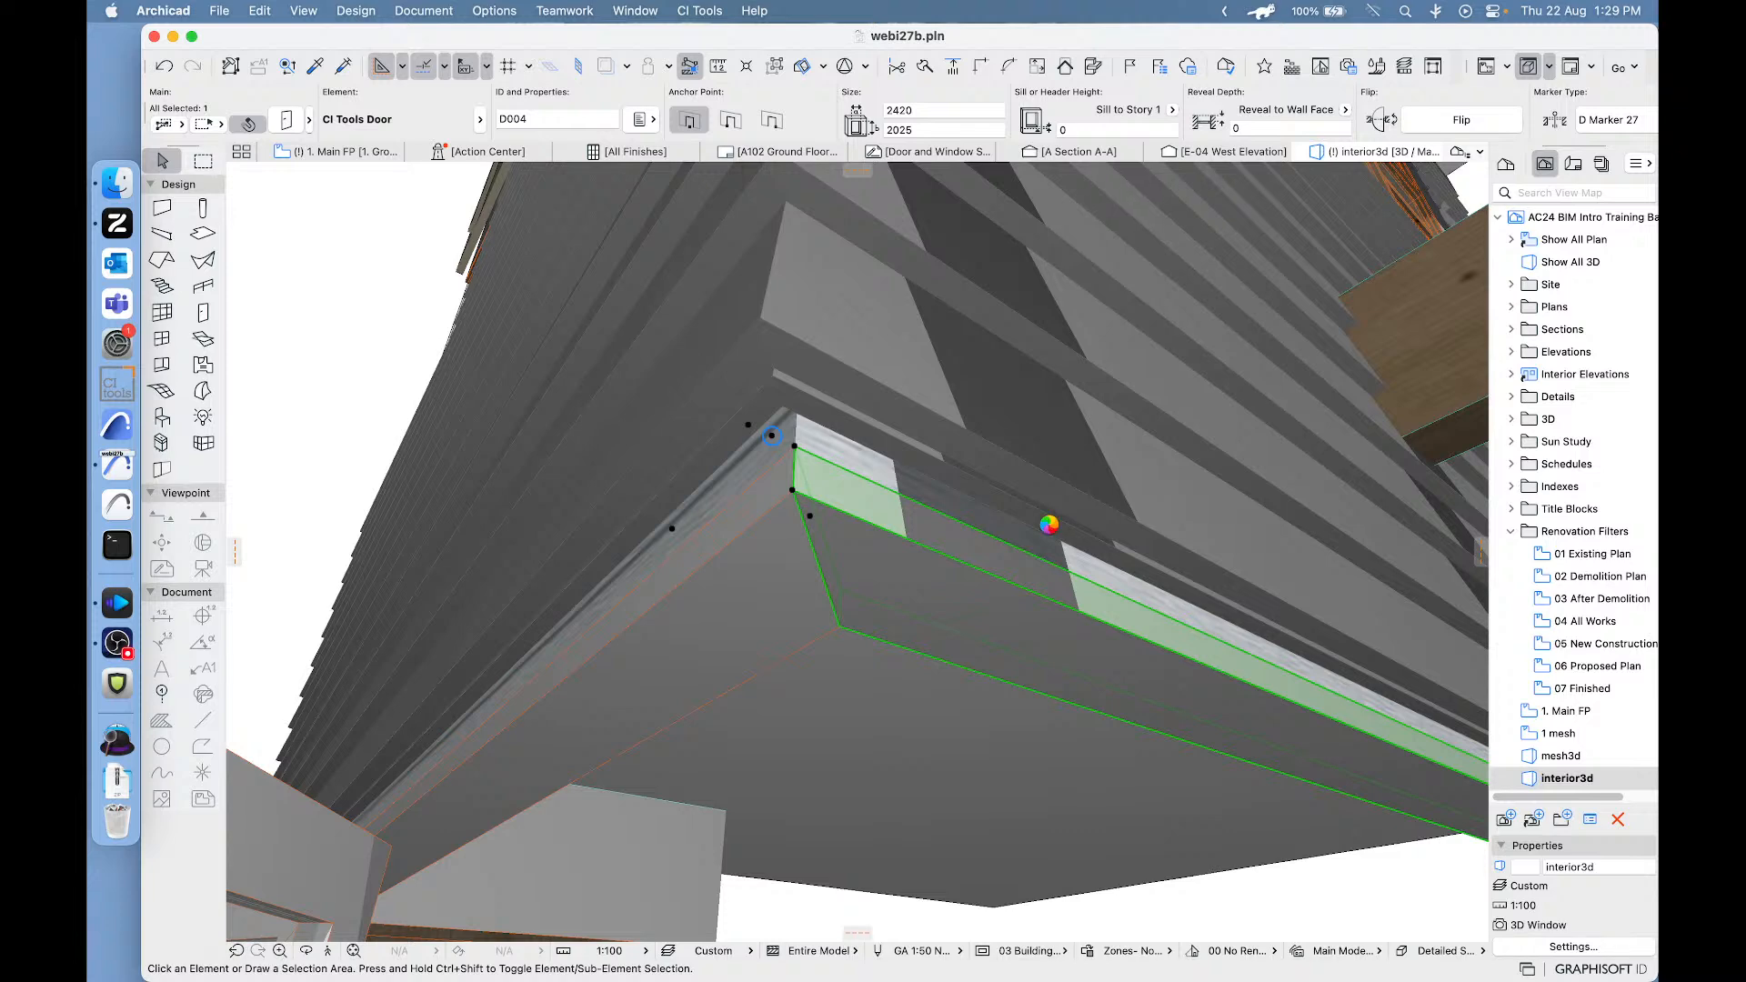
{"action": "scroll", "coordinate": [1055, 532], "scroll_direction": "down", "scroll_amount": 2}
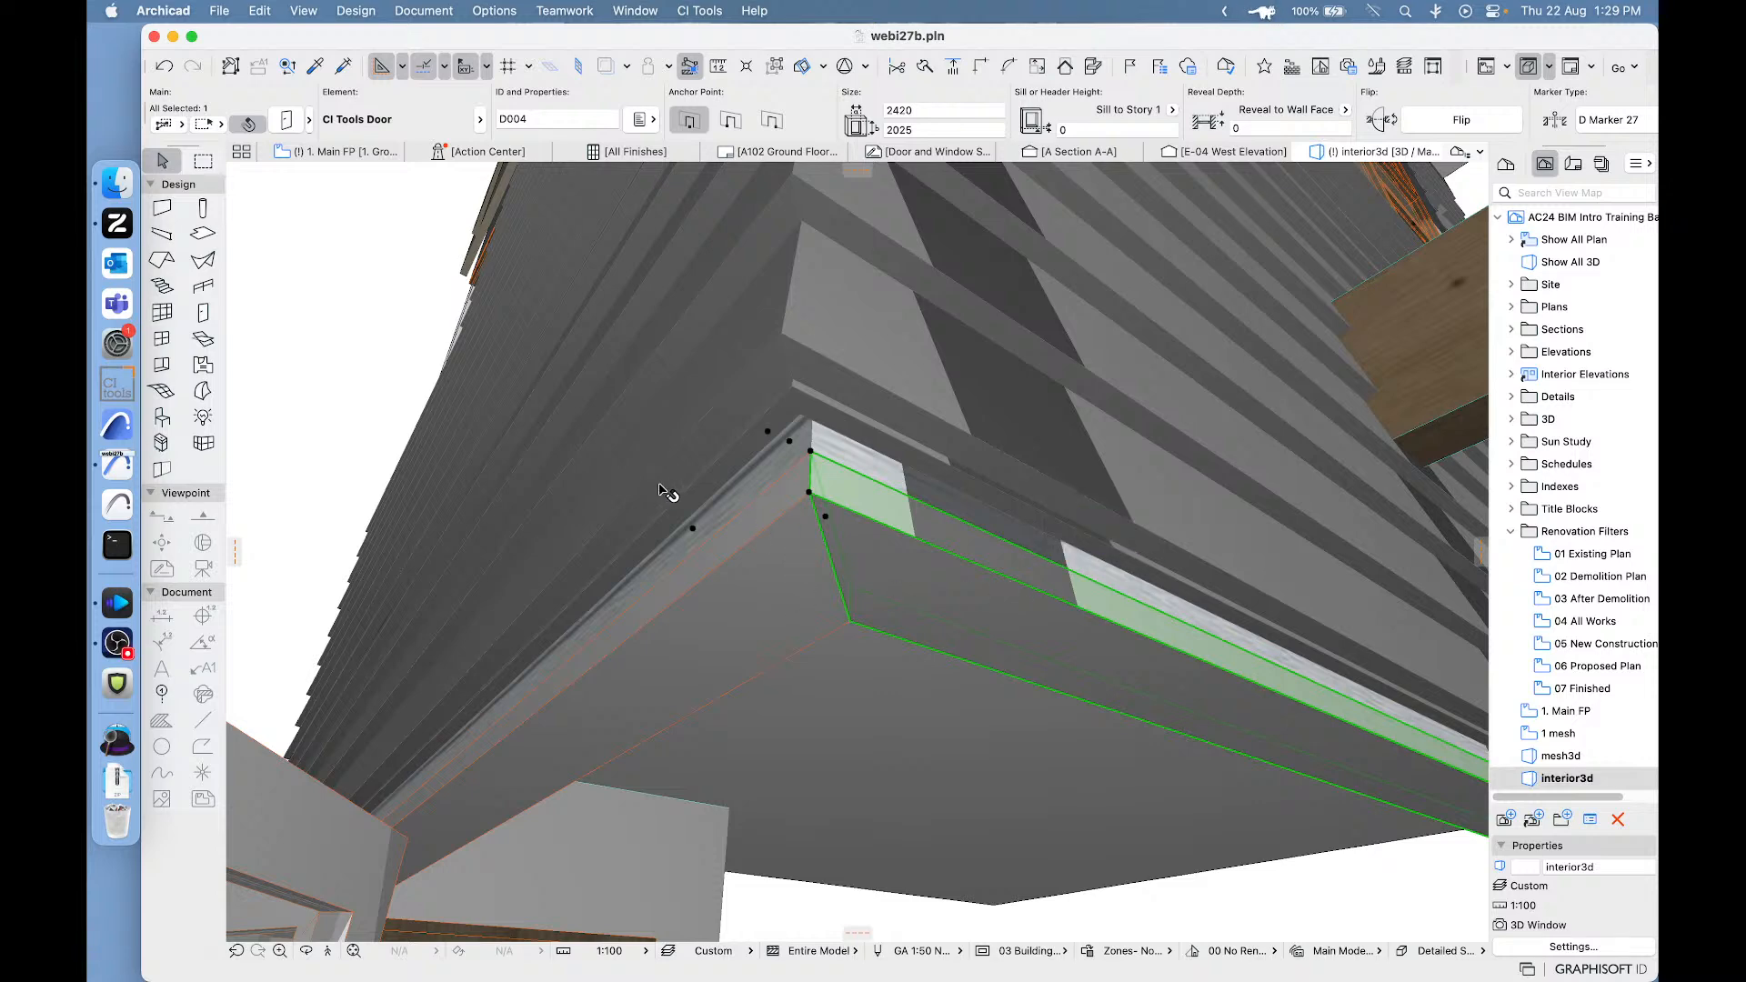
{"action": "left_click", "coordinate": [361, 291]}
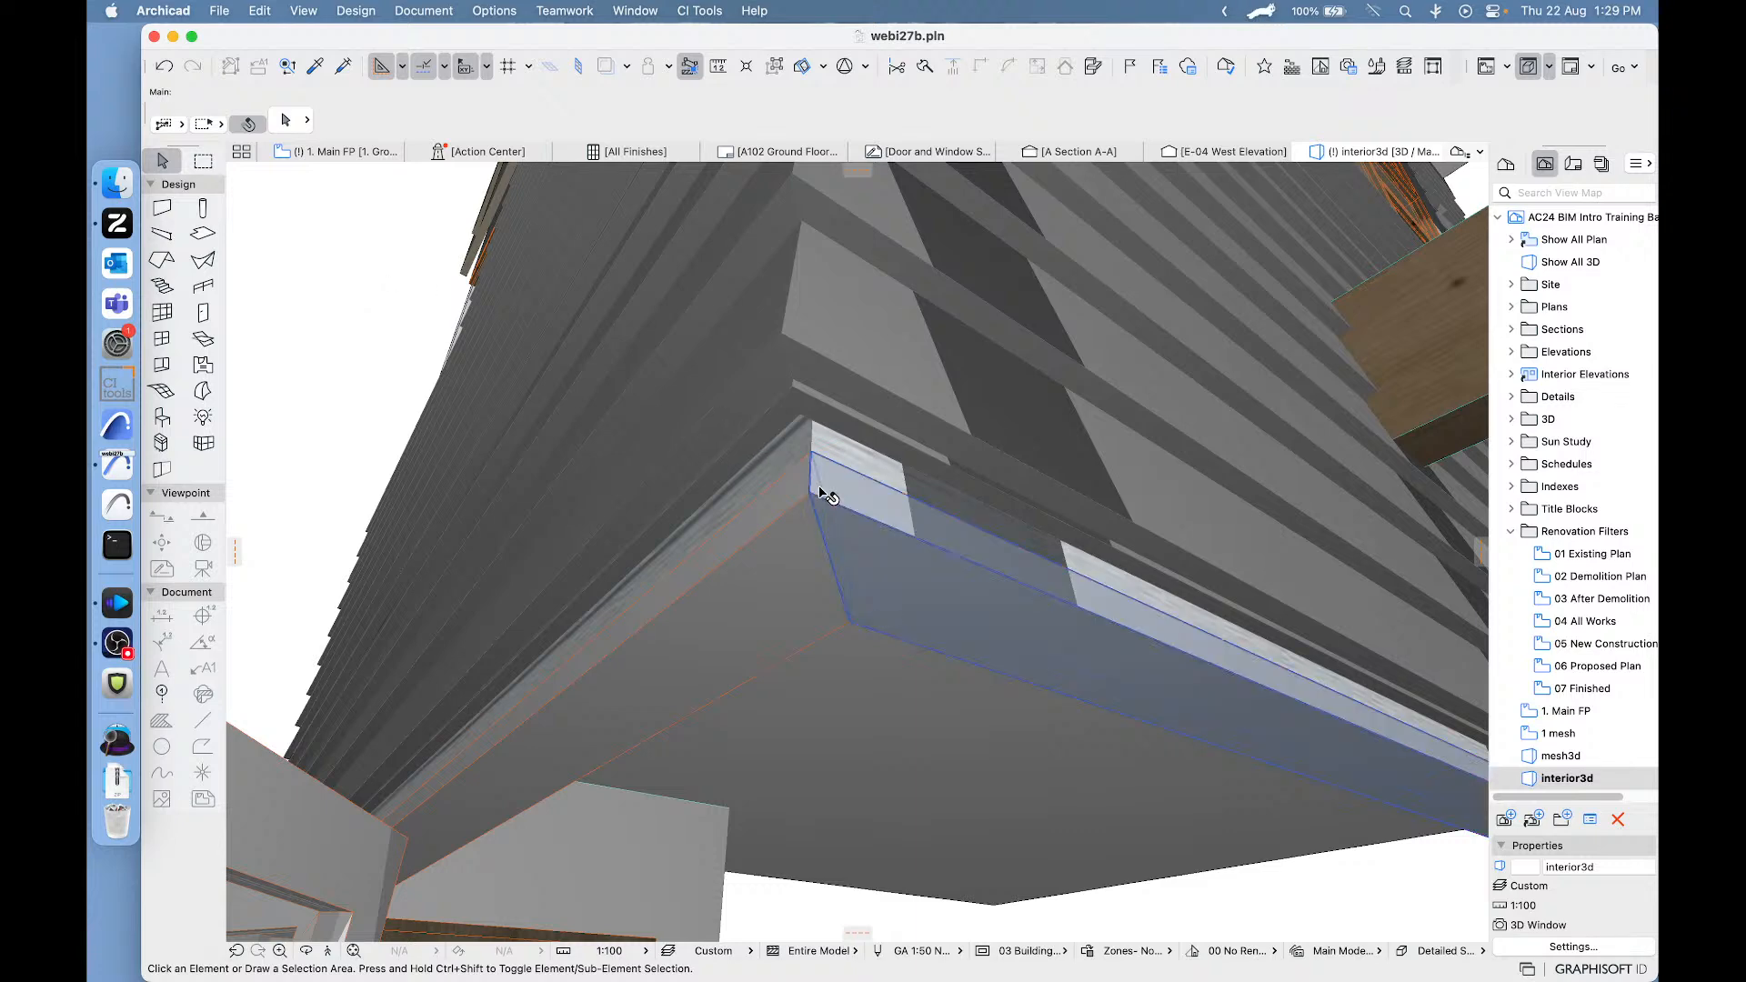
- Check the Join Adjacent settings of the upper wall's bi-fold door from below the corner and close them without changes
{"action": "middle_click_drag", "start_coordinate": [822, 492], "coordinate": [800, 520], "text": "shift"}
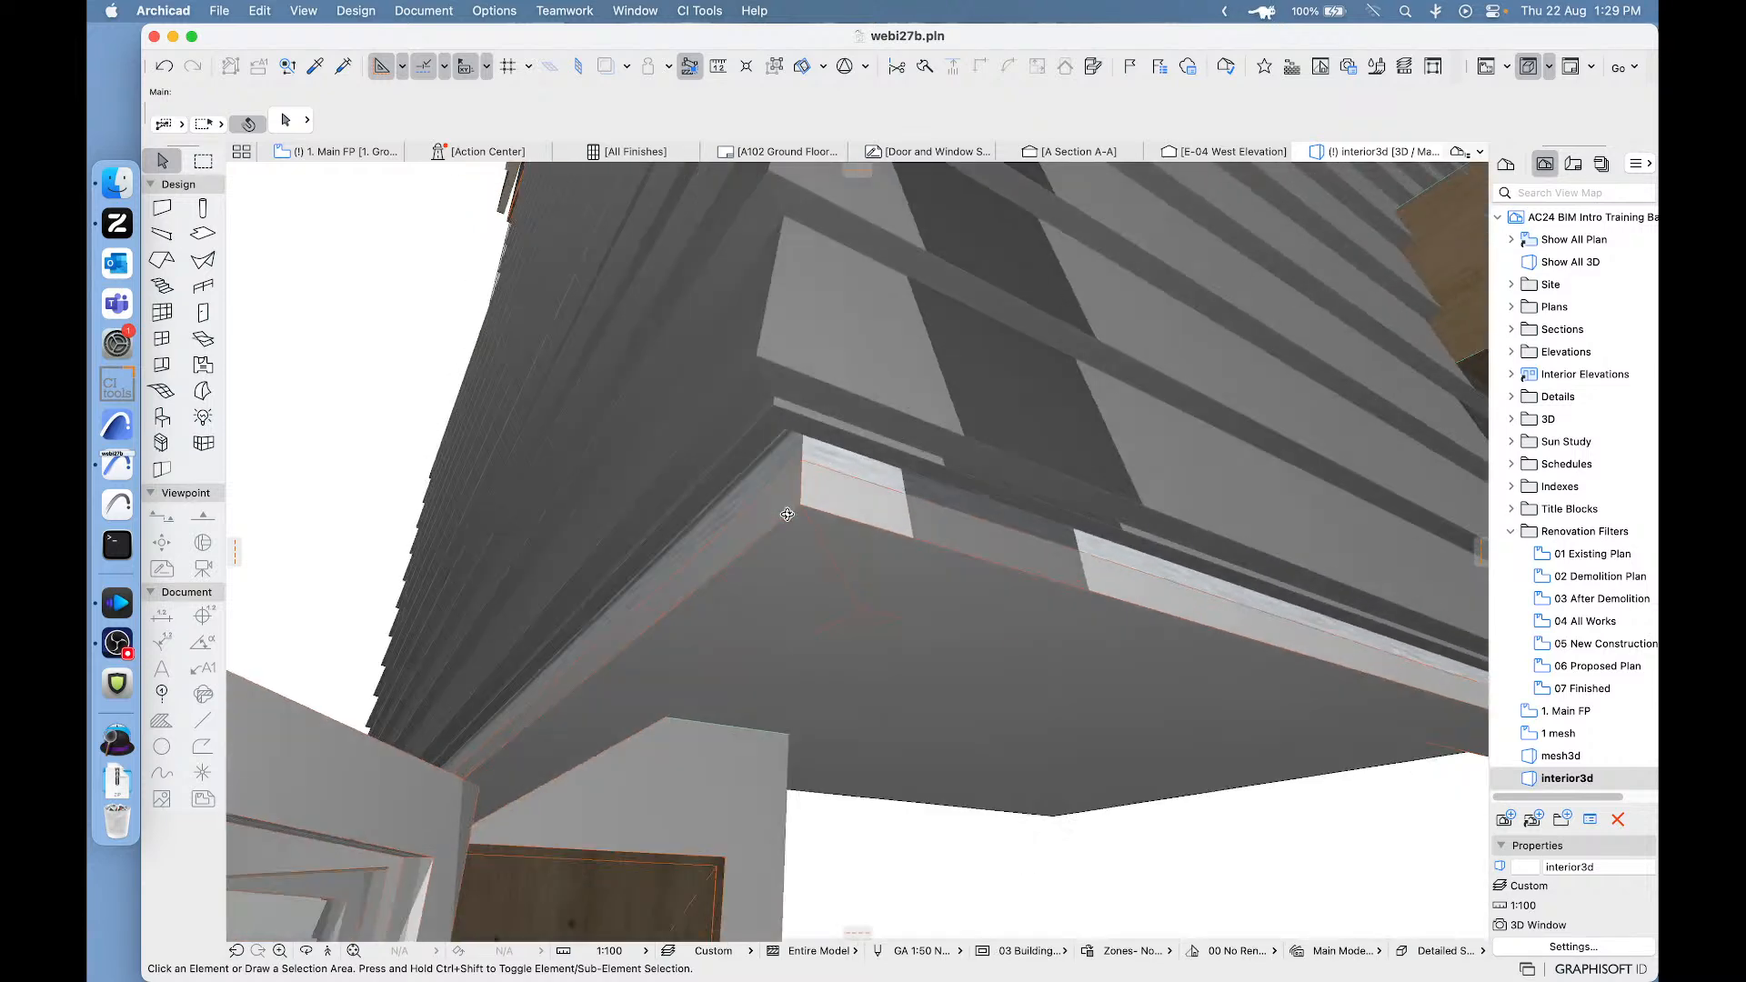
{"action": "left_click", "coordinate": [844, 536]}
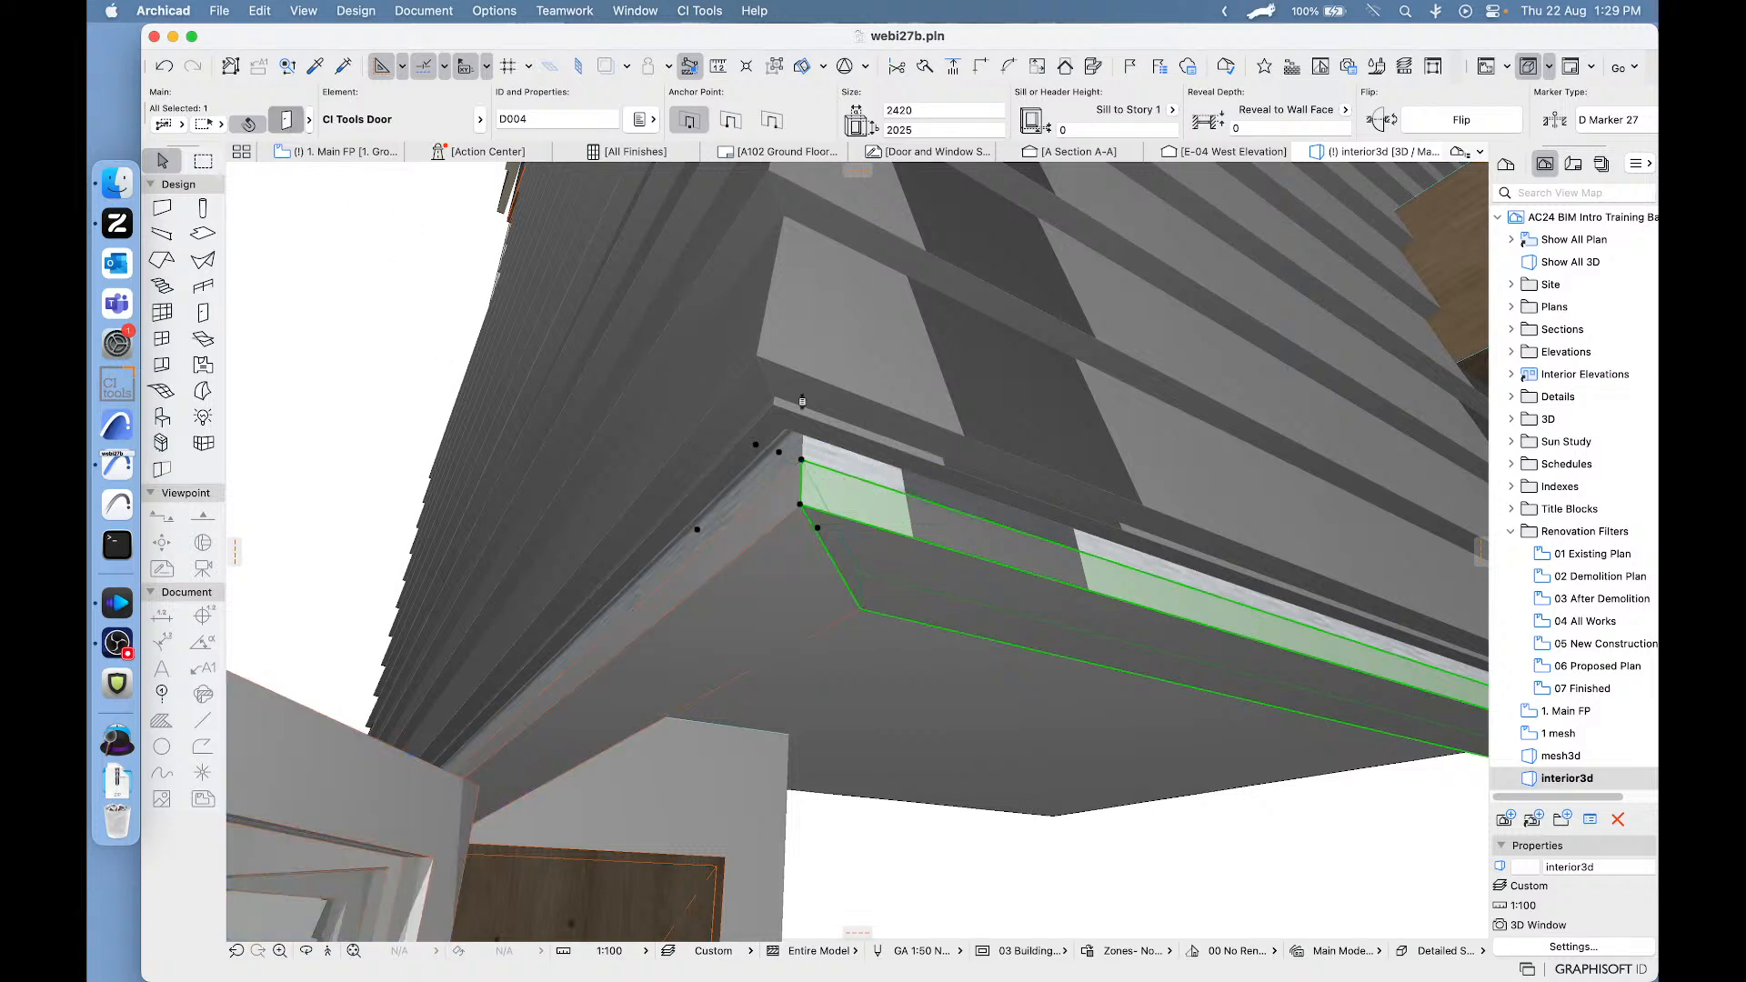
{"action": "key", "text": "super+t"}
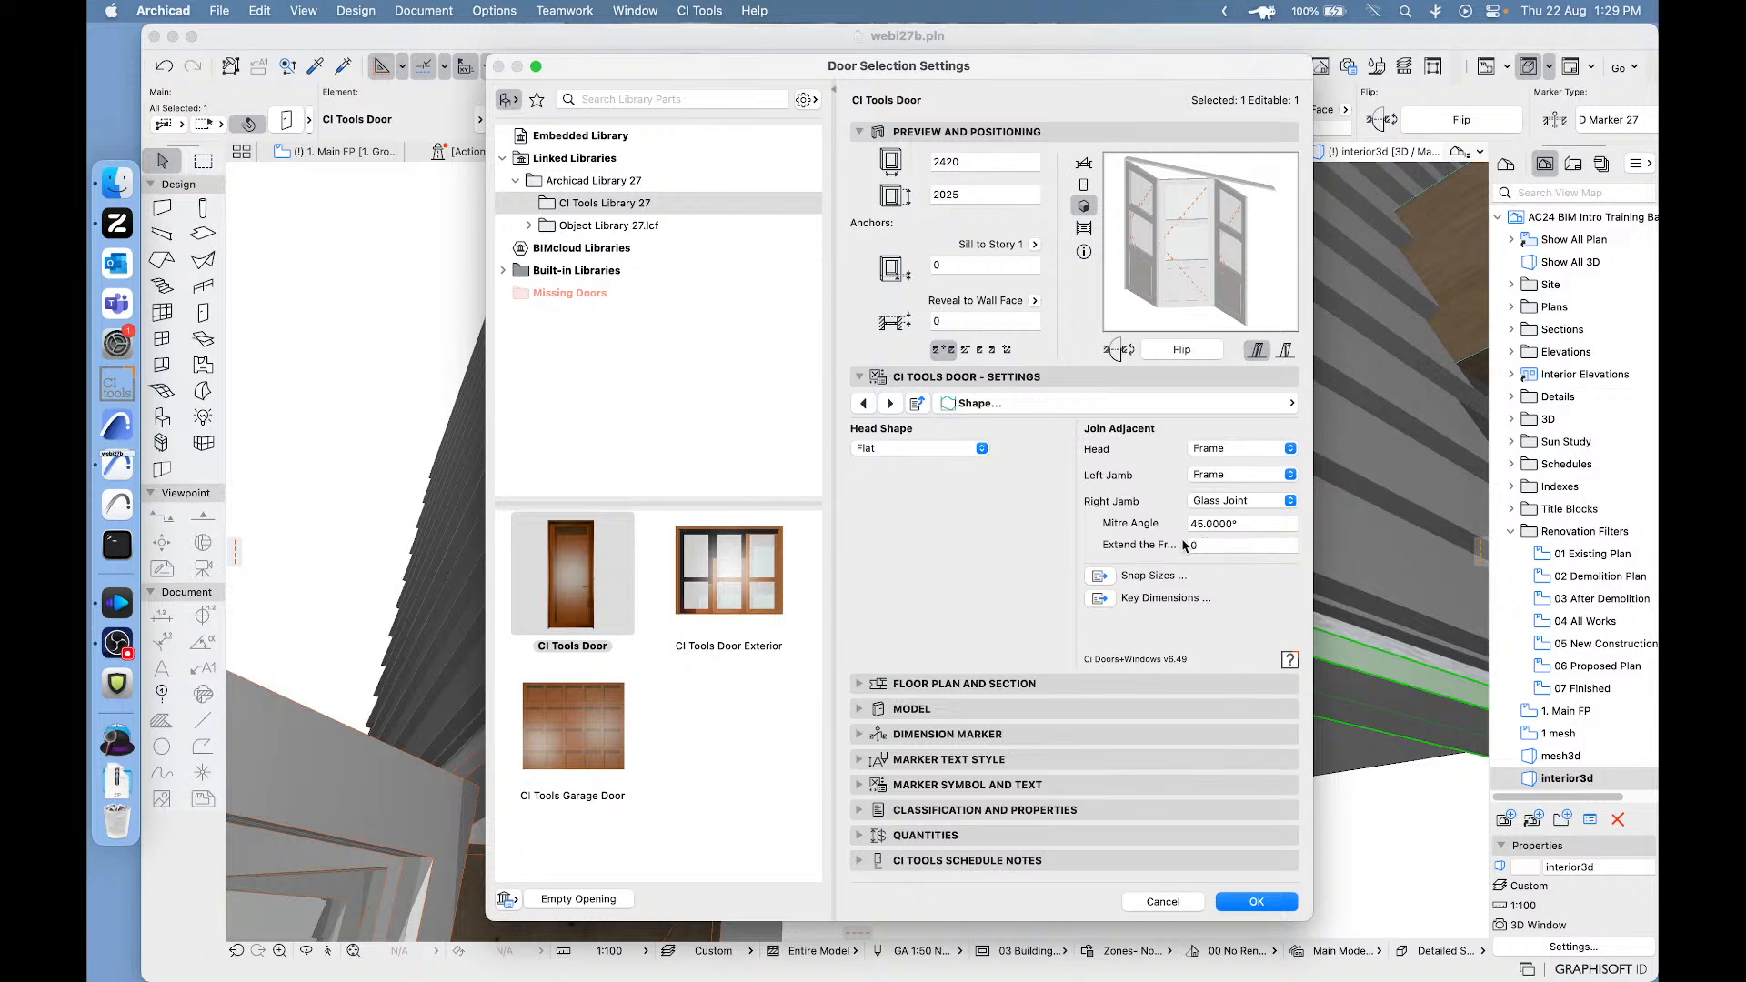
{"action": "left_click", "coordinate": [1163, 902]}
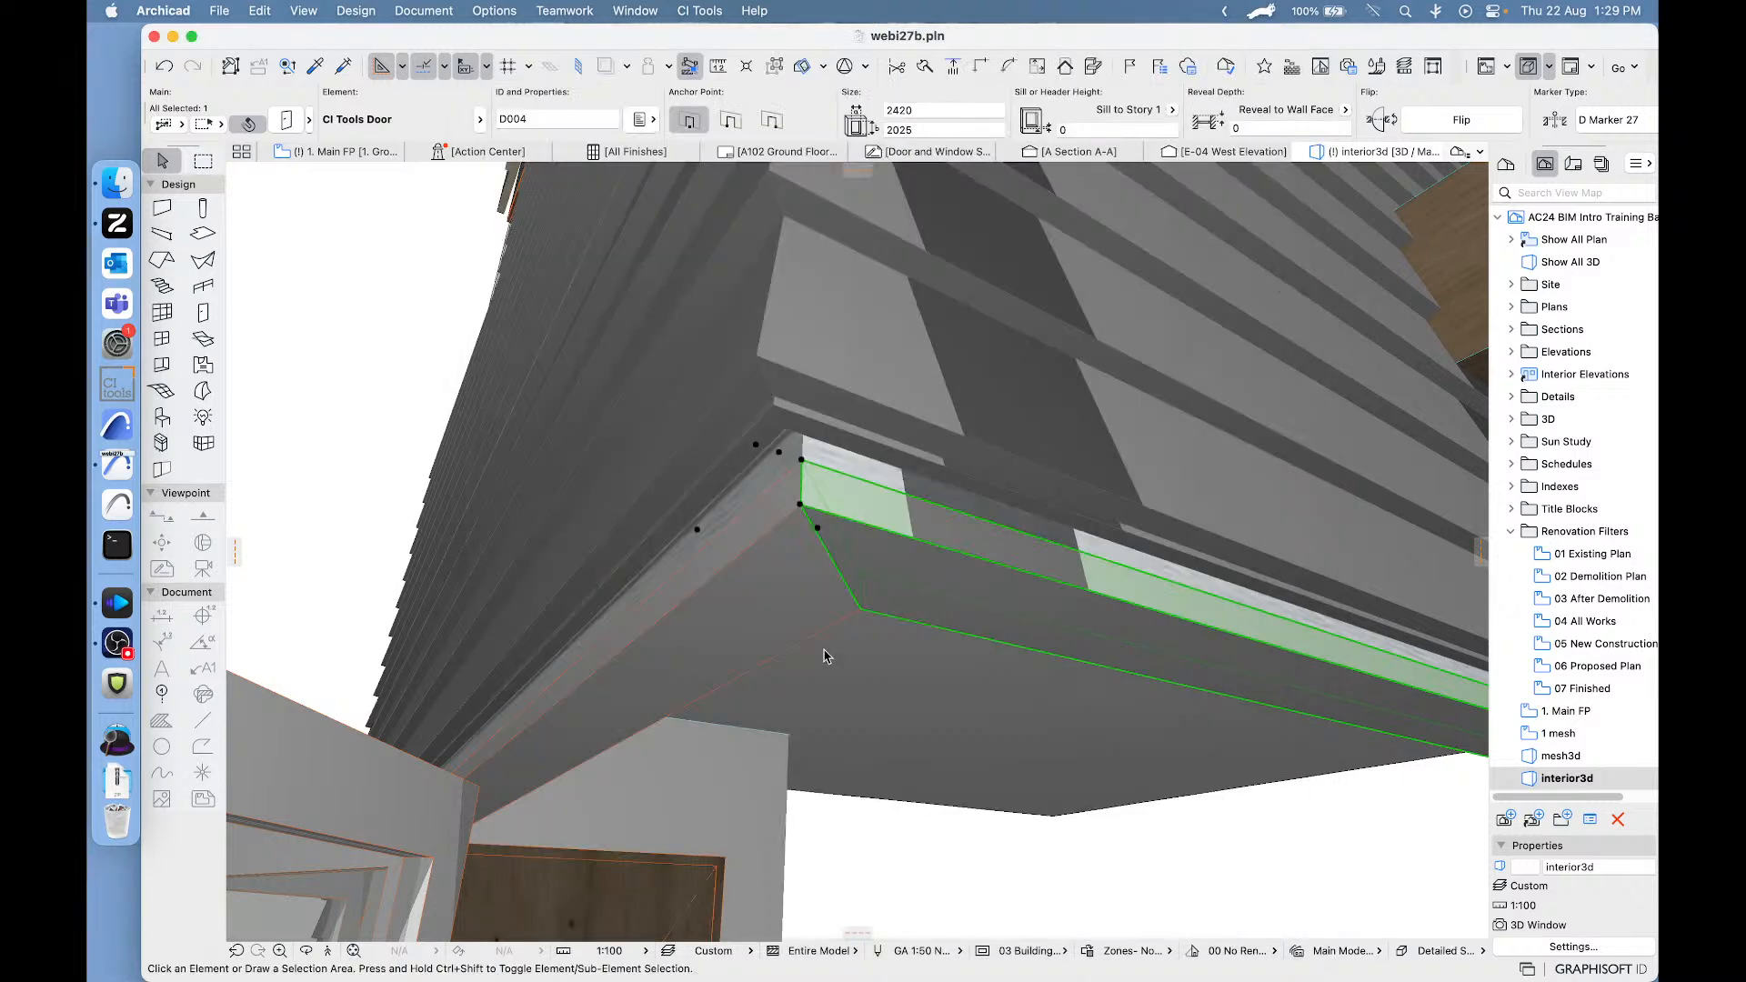
{"action": "left_click", "coordinate": [401, 340]}
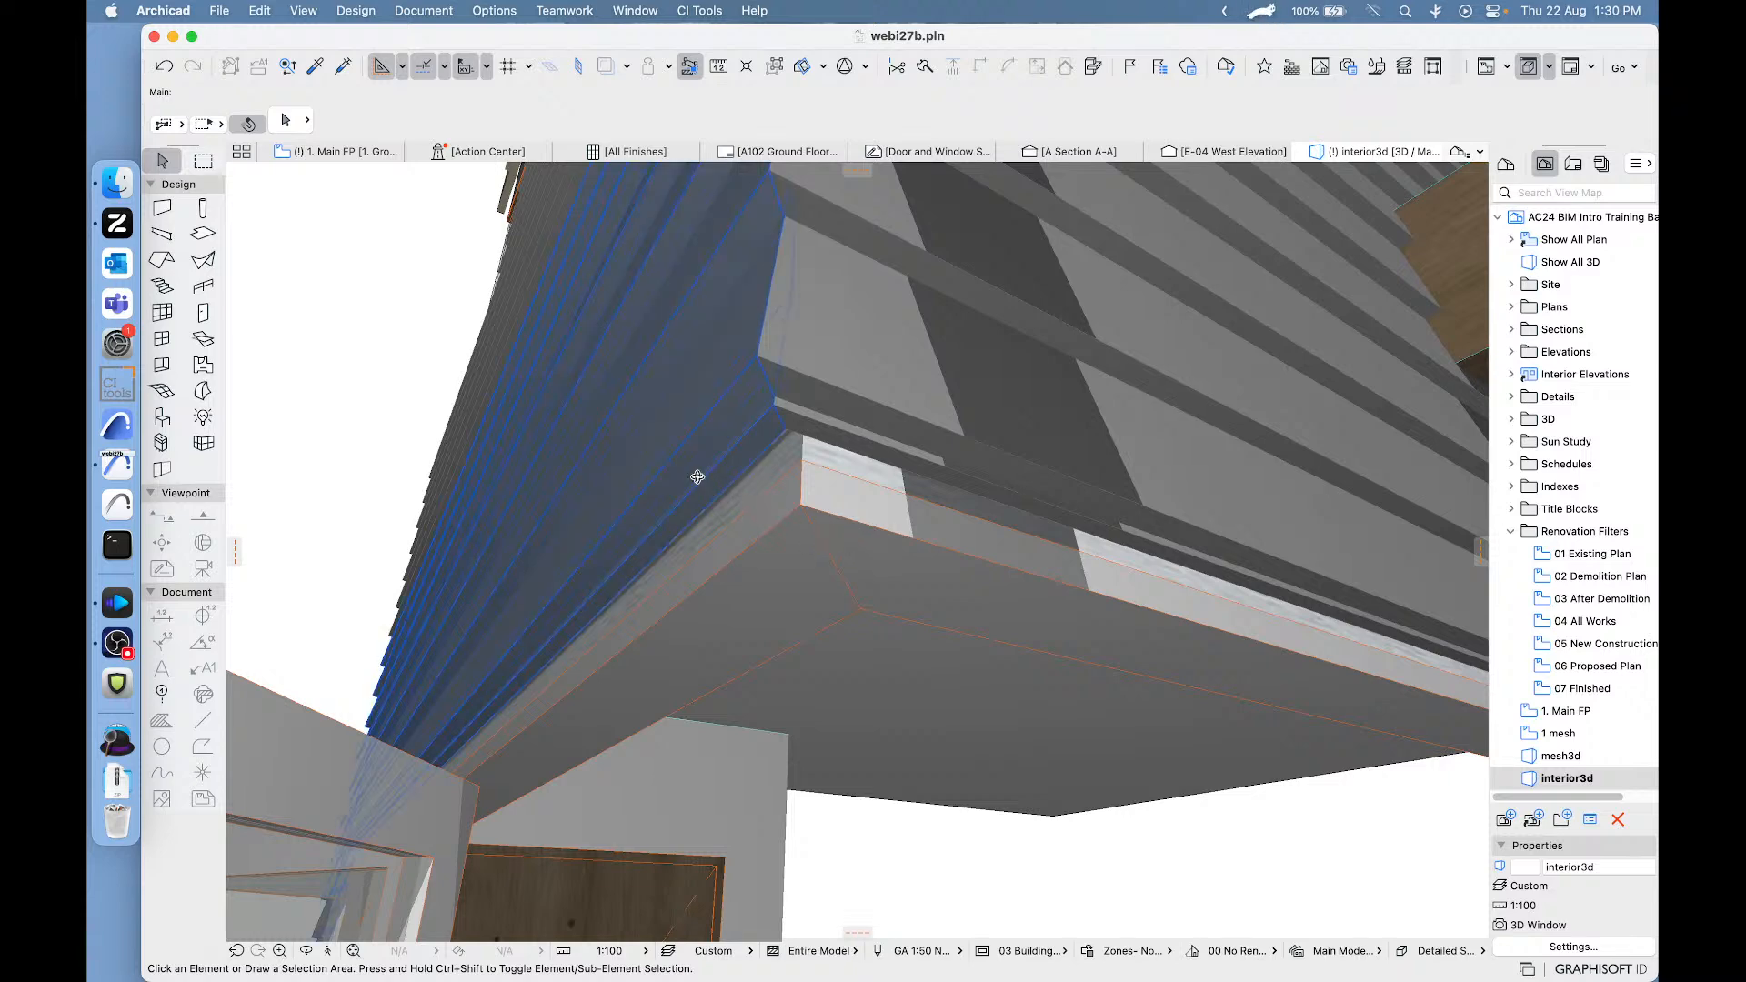
- Set the 3D Views opening angle of both corner bi-fold doors to 1° in their Model Display settings, then clear the selection
{"action": "middle_click_drag", "start_coordinate": [723, 496], "coordinate": [843, 390], "text": "shift"}
{"action": "scroll", "coordinate": [817, 587], "scroll_direction": "down", "scroll_amount": 10}
{"action": "scroll", "coordinate": [858, 517], "scroll_direction": "up", "scroll_amount": 2}
{"action": "scroll", "coordinate": [859, 518], "scroll_direction": "up", "scroll_amount": 3}
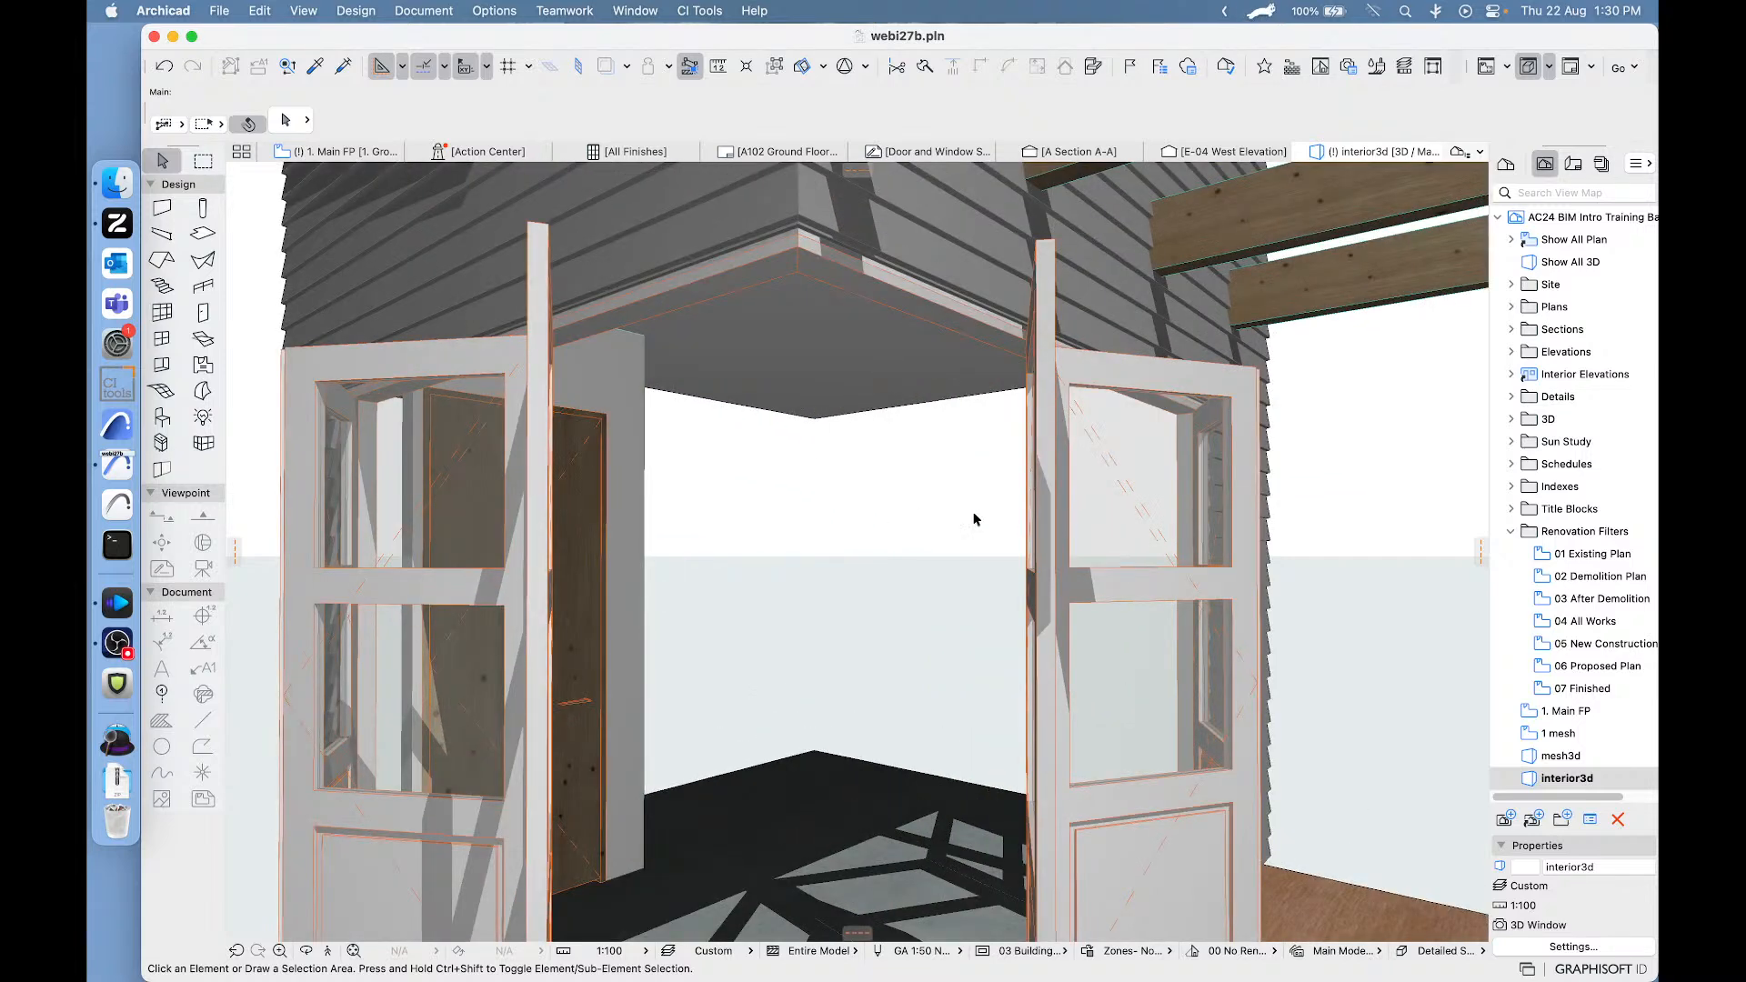
{"action": "left_click", "coordinate": [1156, 500]}
{"action": "left_click", "coordinate": [482, 363], "text": "shift"}
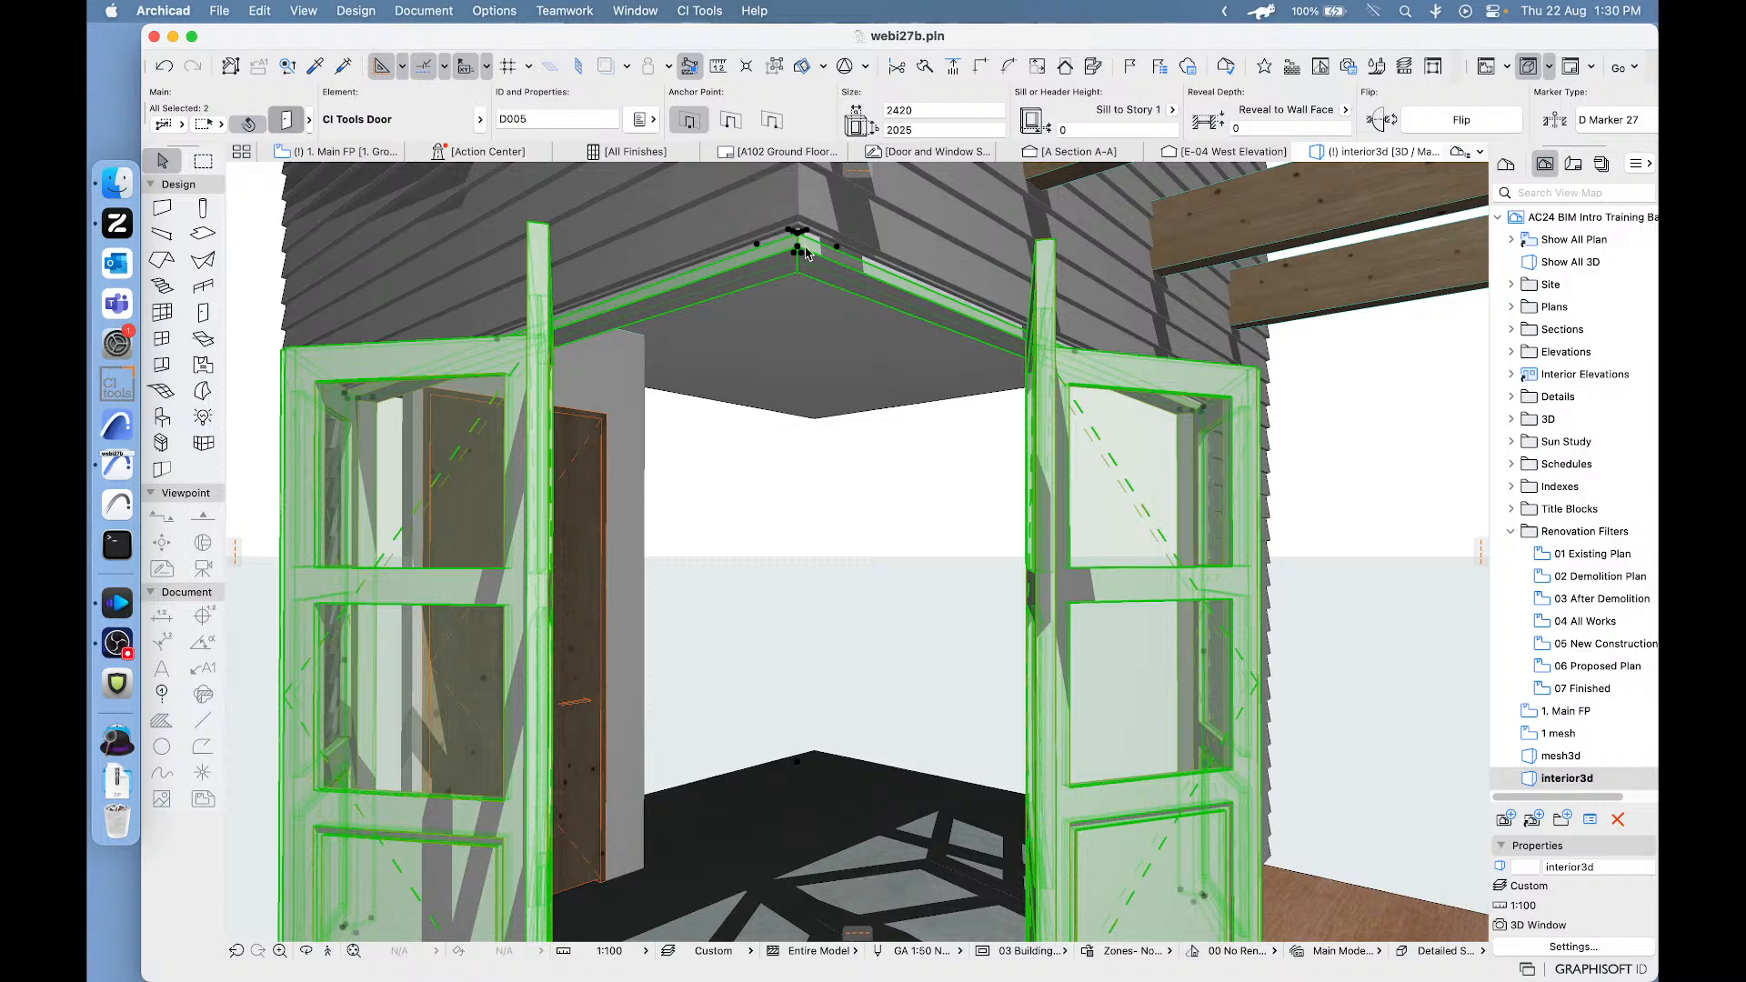
{"action": "double_click", "coordinate": [789, 283]}
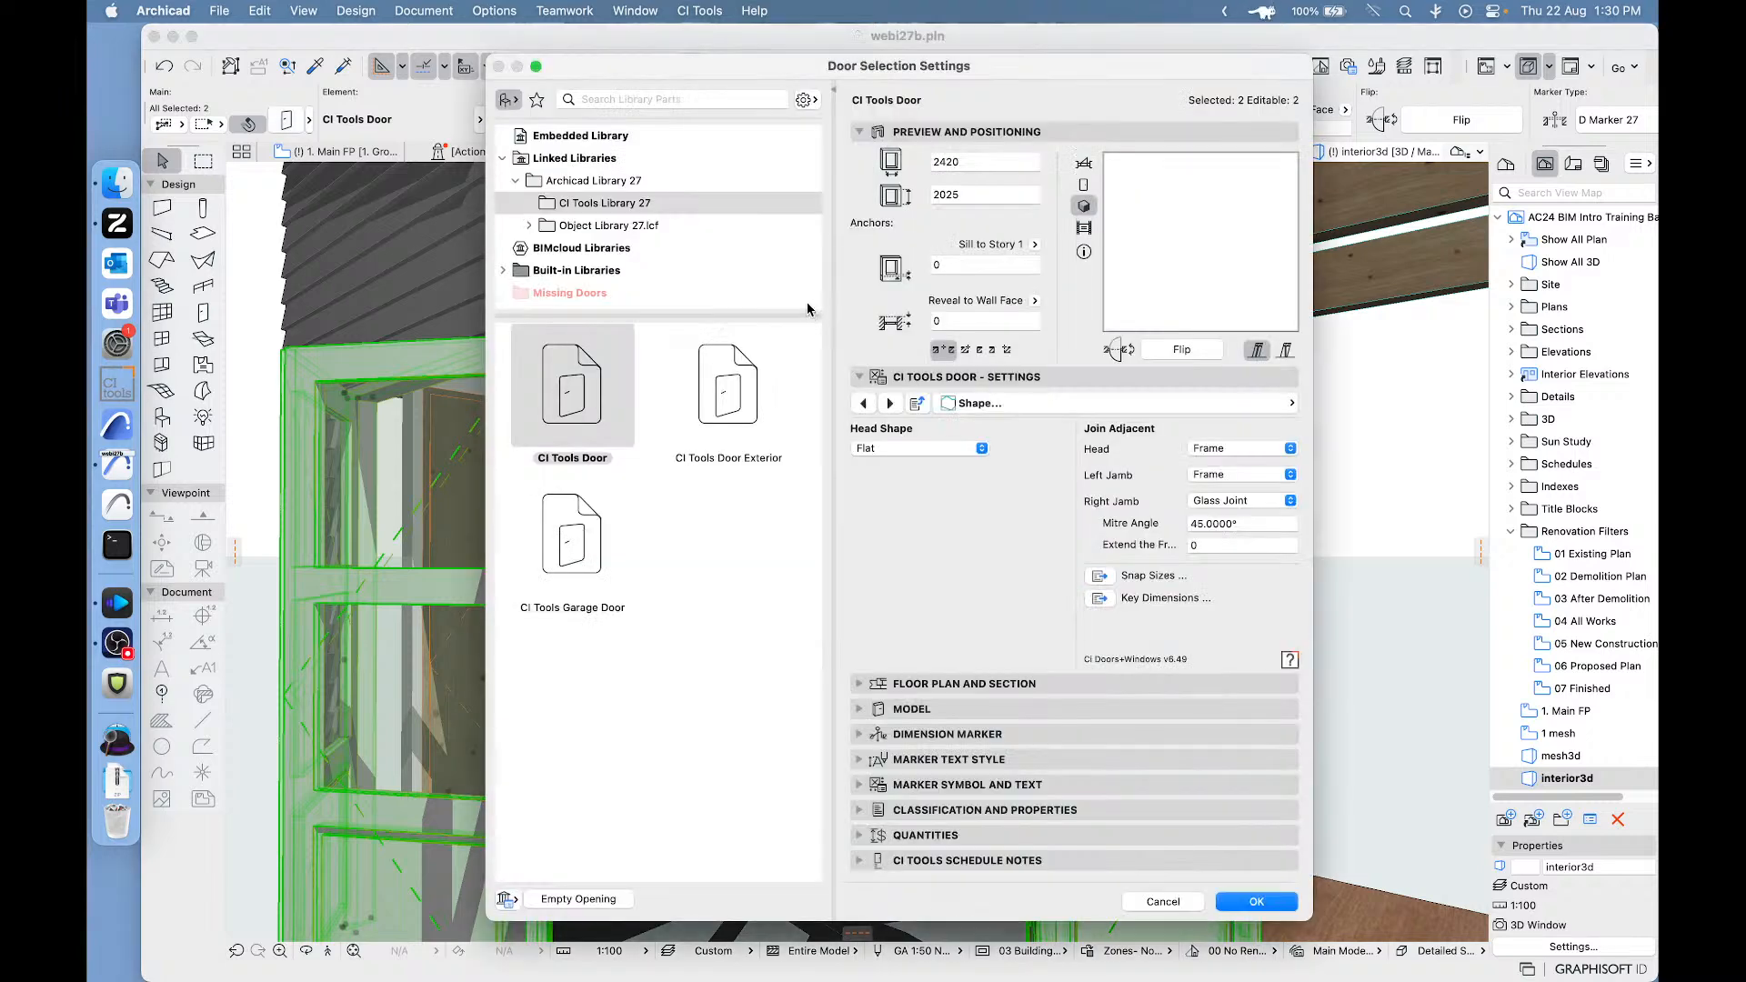
{"action": "left_click", "coordinate": [1221, 408]}
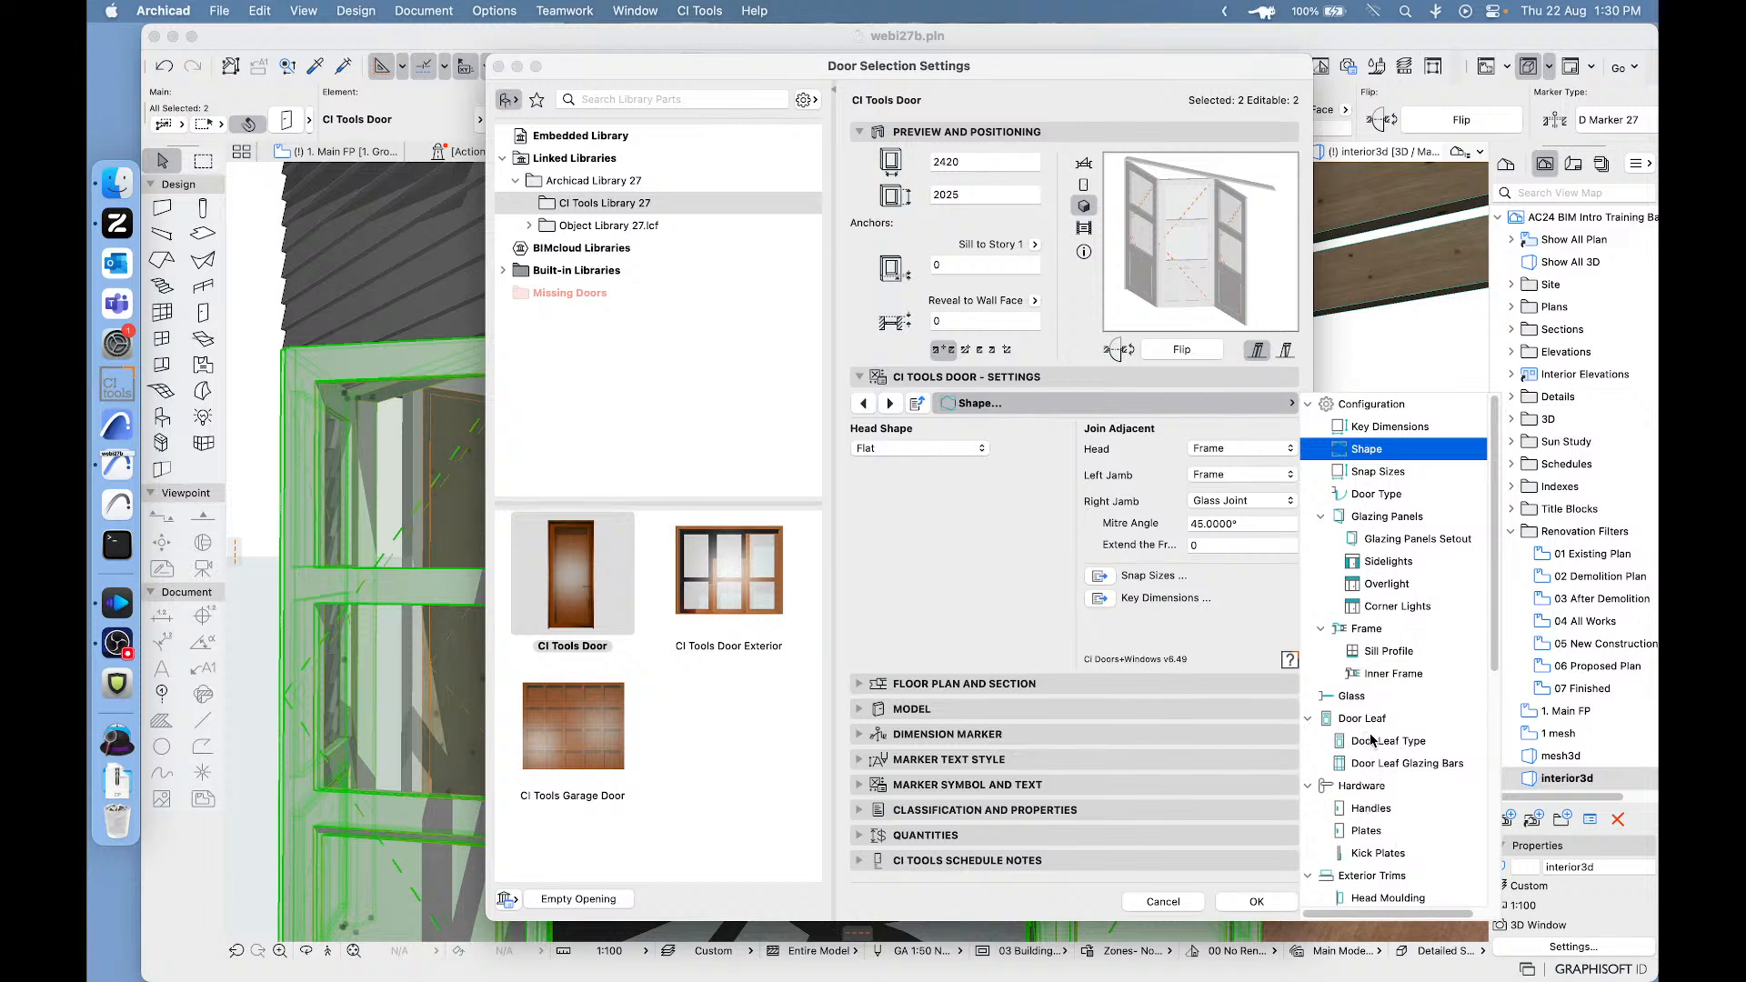
{"action": "scroll", "coordinate": [1379, 866], "scroll_direction": "down", "scroll_amount": 5}
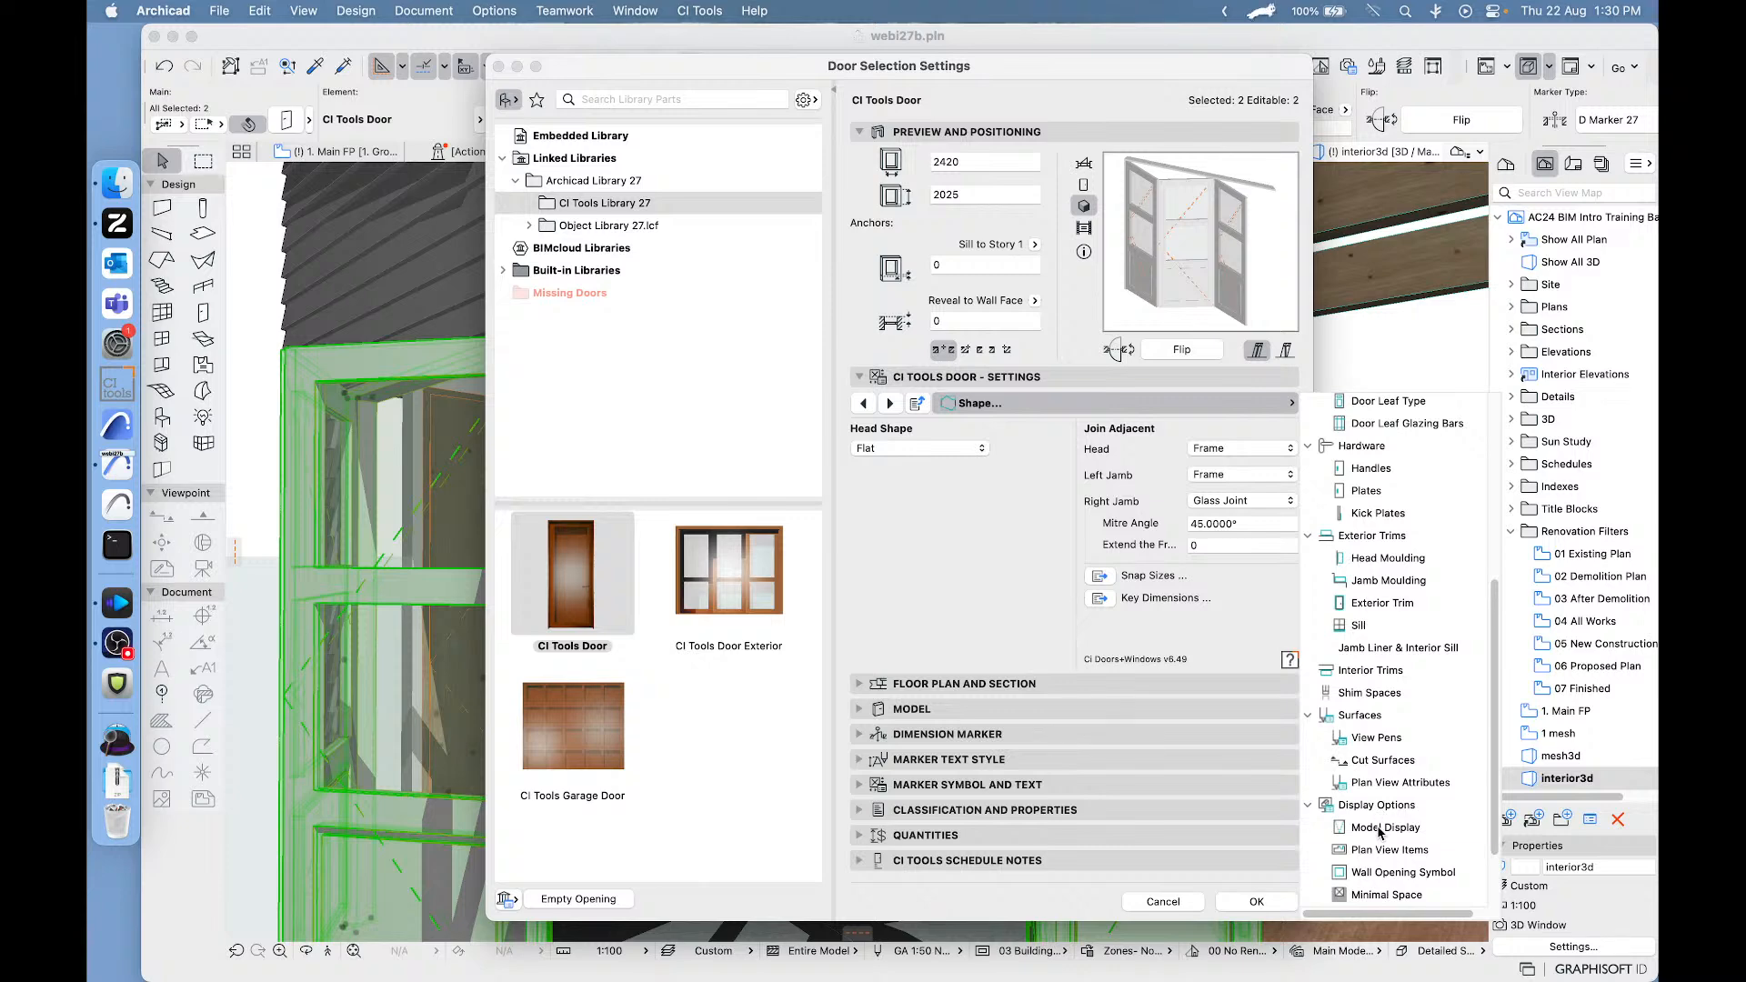
{"action": "left_click", "coordinate": [1382, 829]}
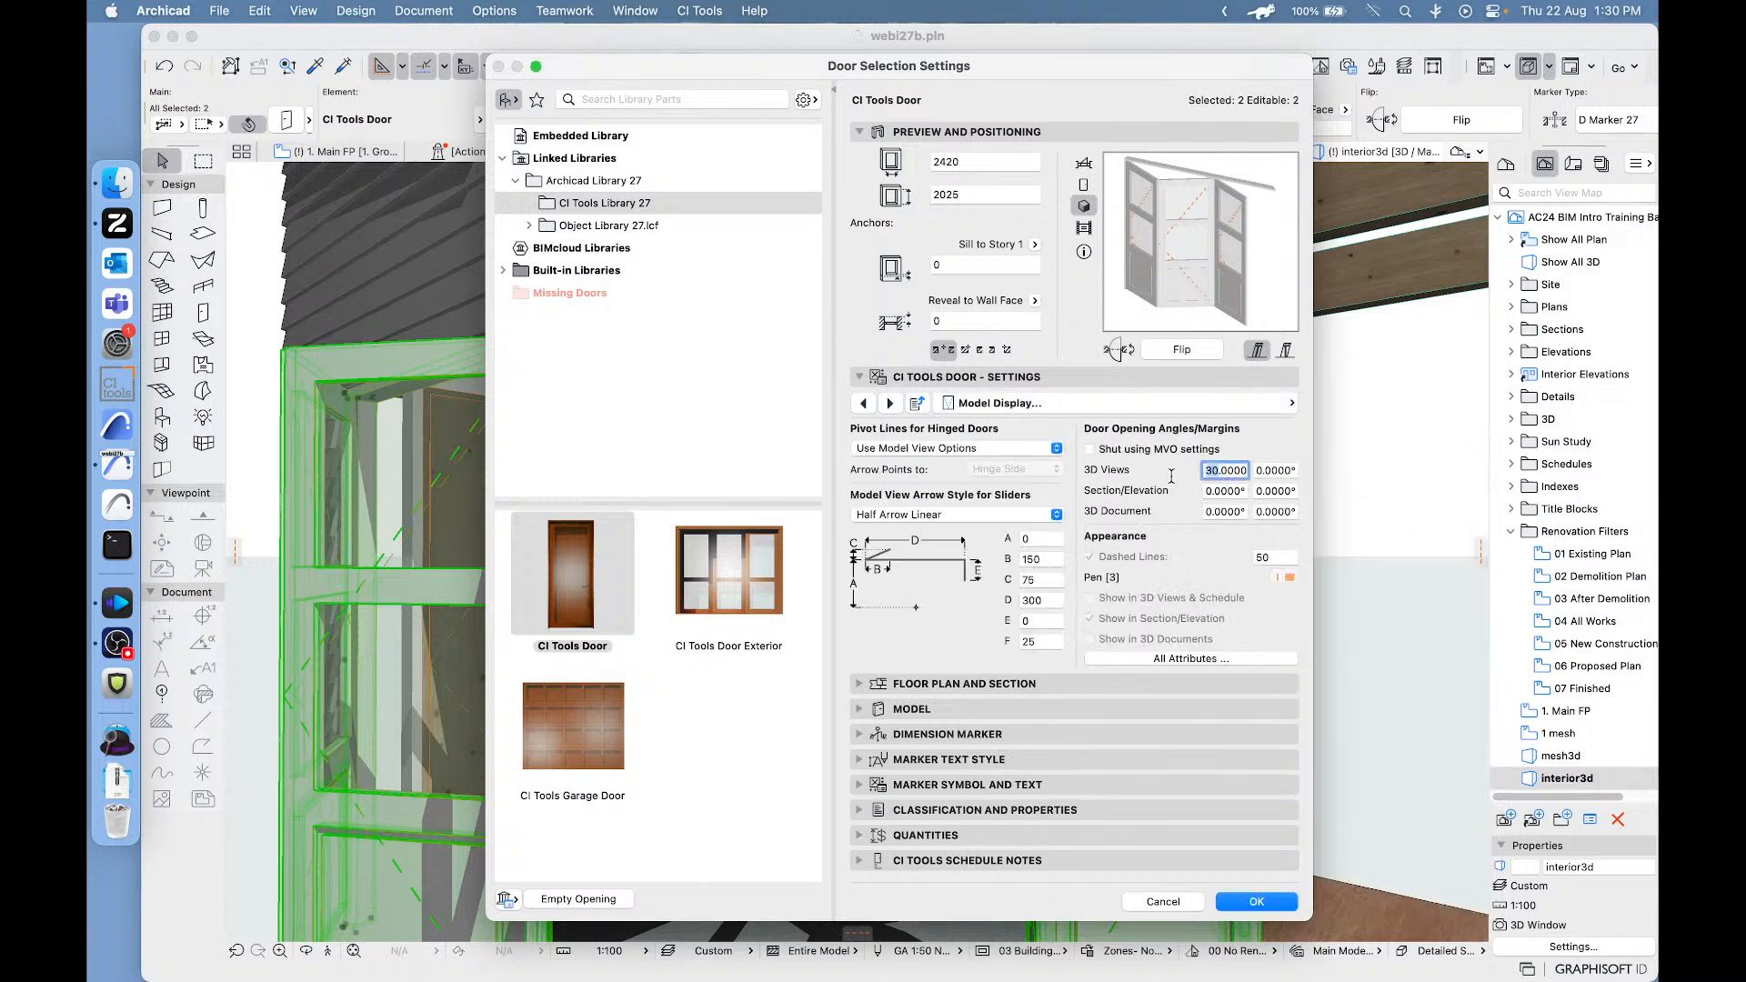
{"action": "type", "text": "0"}
{"action": "left_click", "coordinate": [1248, 902]}
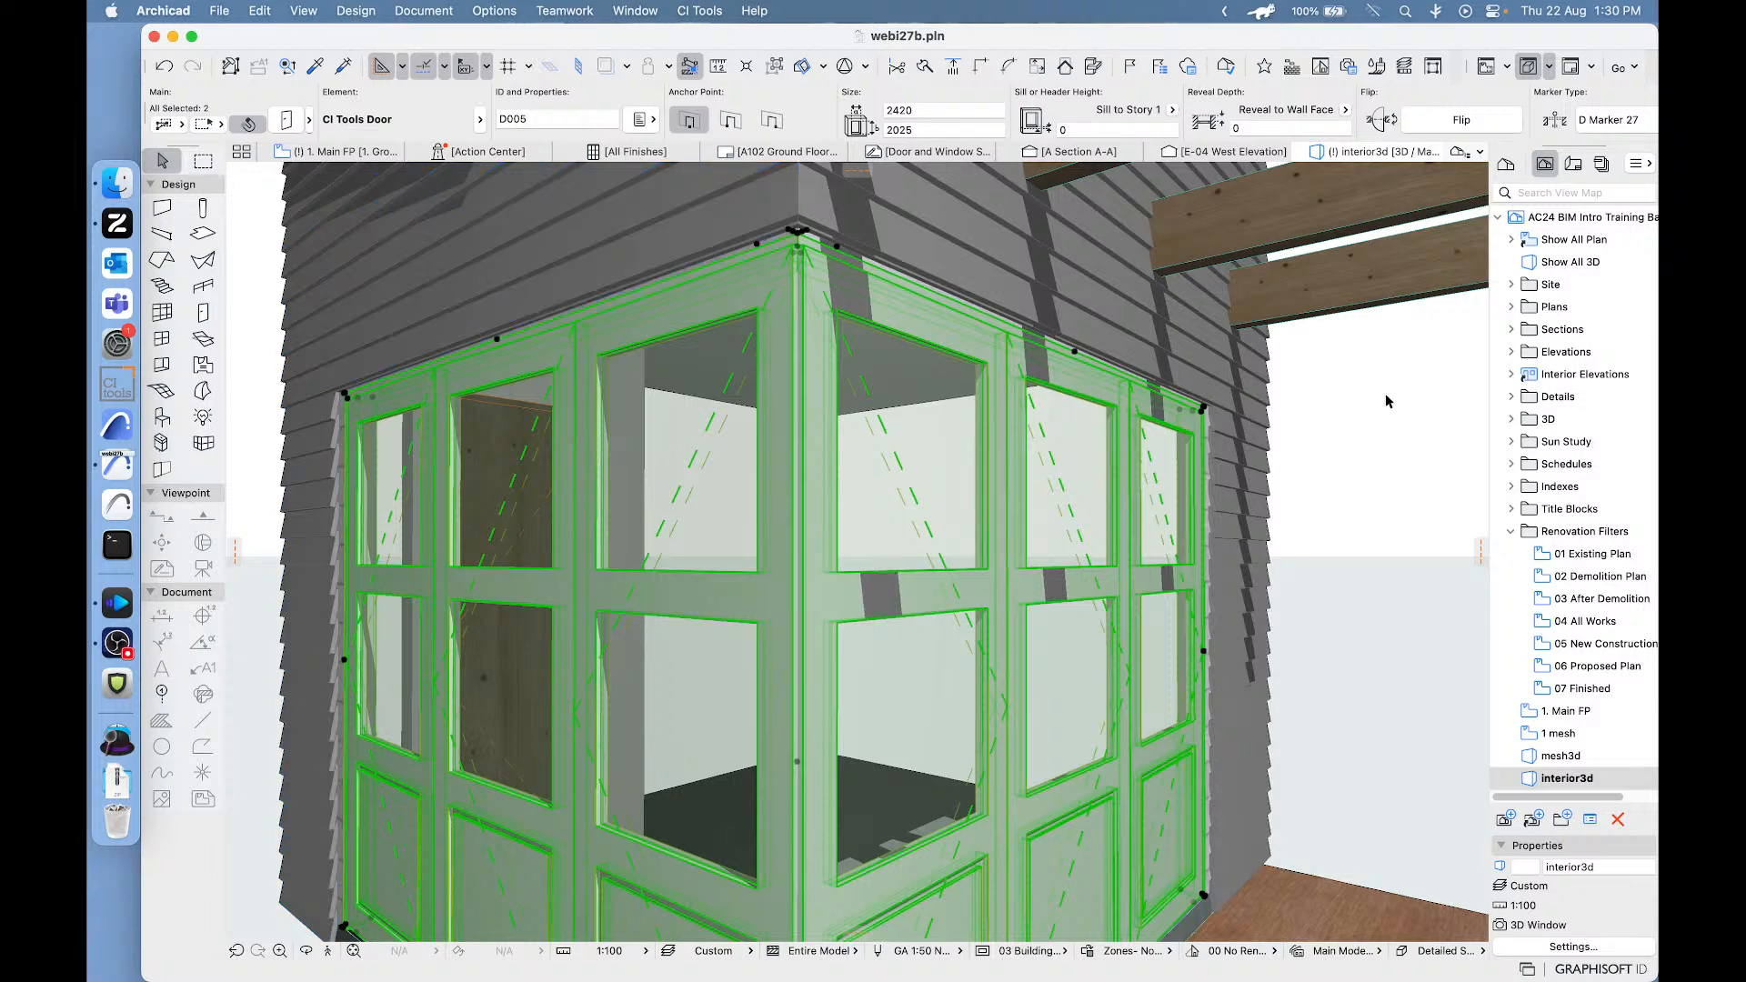
{"action": "left_click", "coordinate": [1383, 393]}
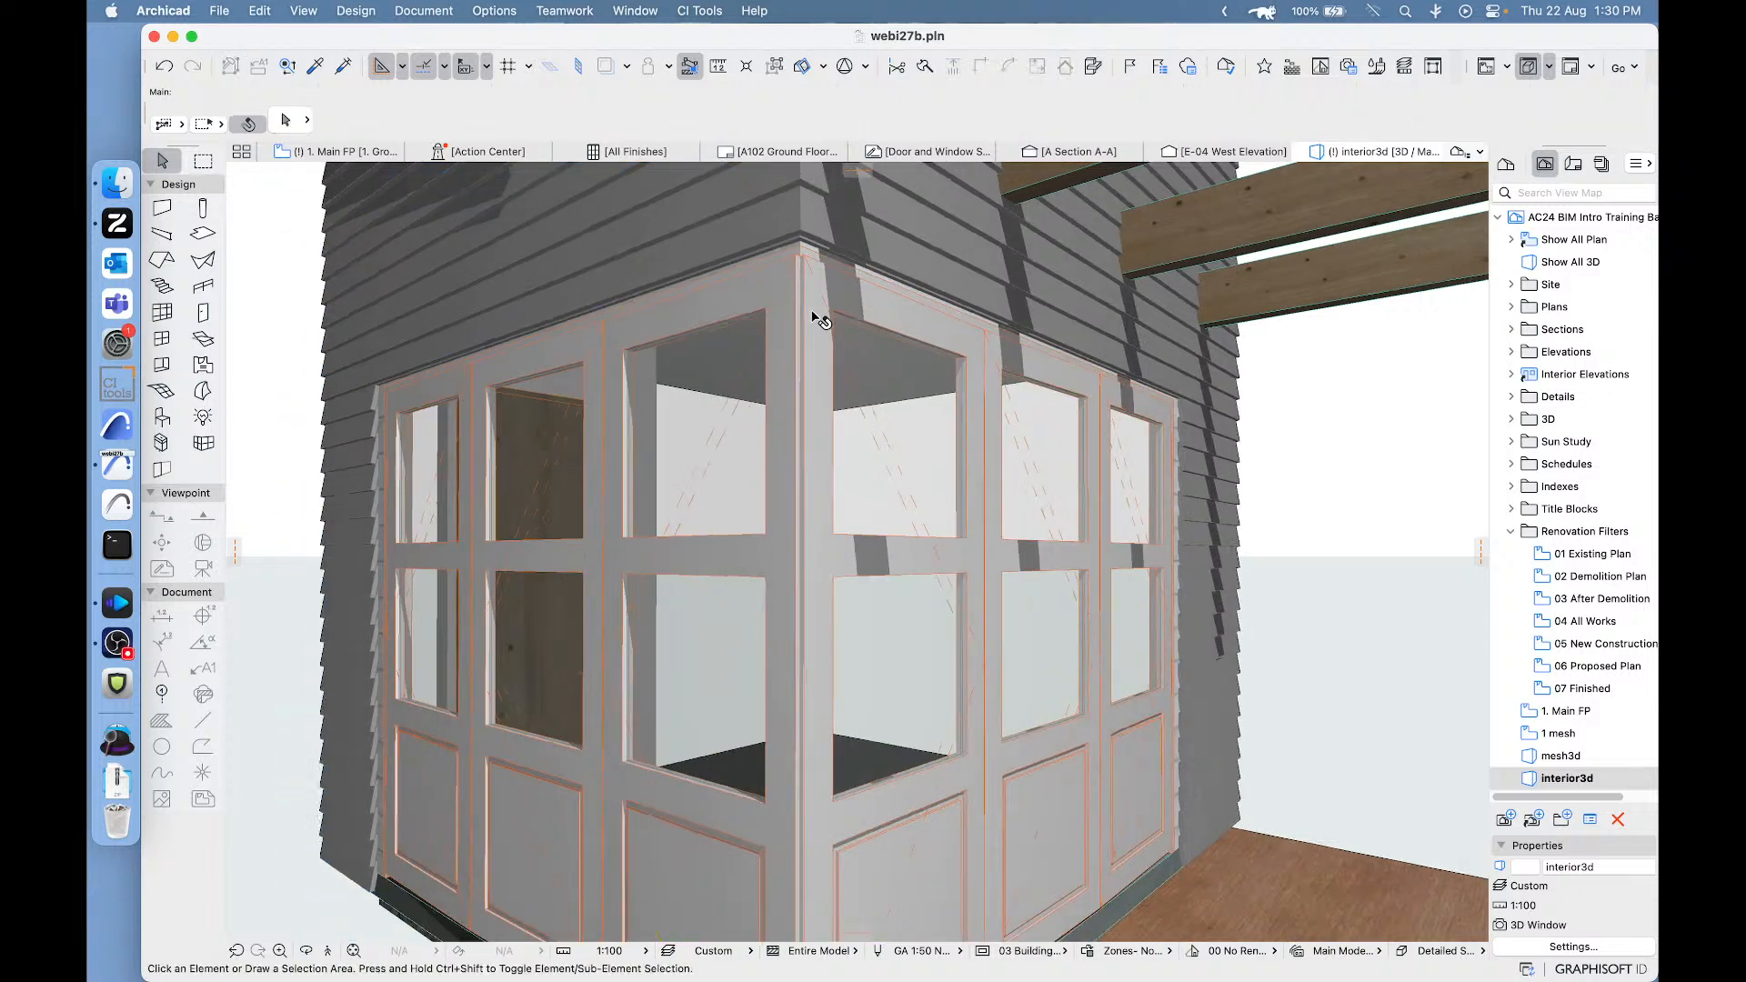
- In the main floor plan, move the upper wall's bi-fold door about 102 mm along the wall, away from the corner
{"action": "left_click", "coordinate": [336, 153]}
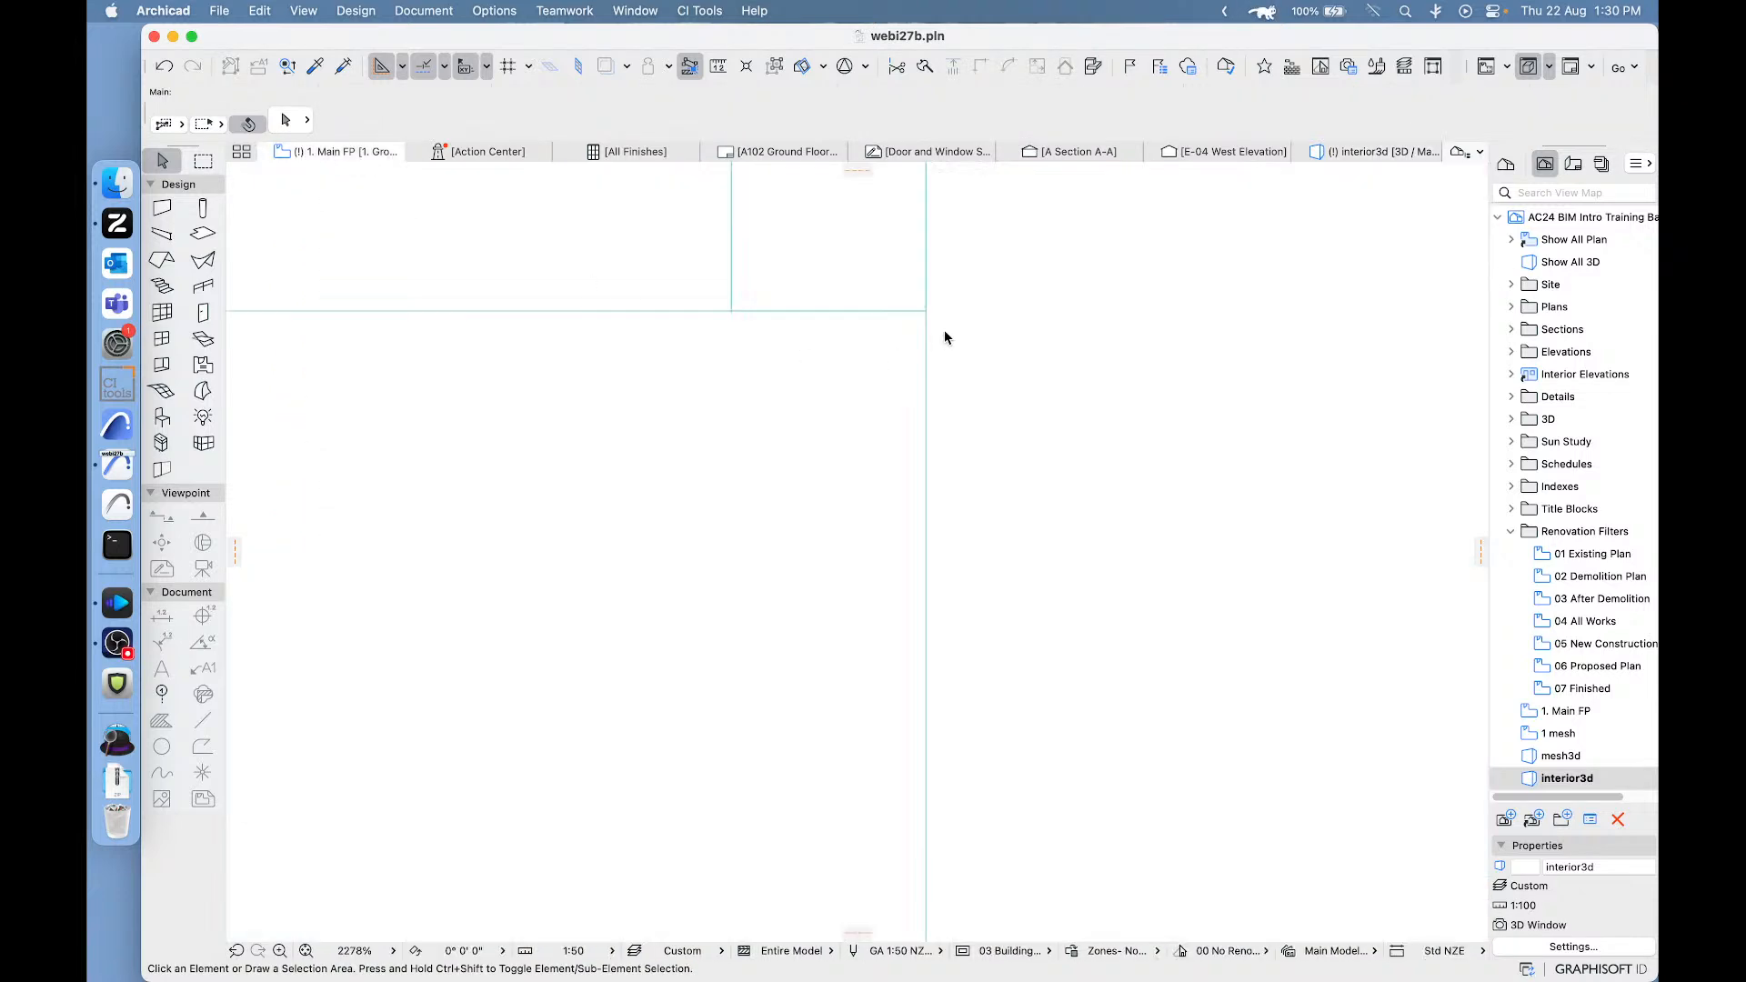
{"action": "left_click", "coordinate": [920, 410]}
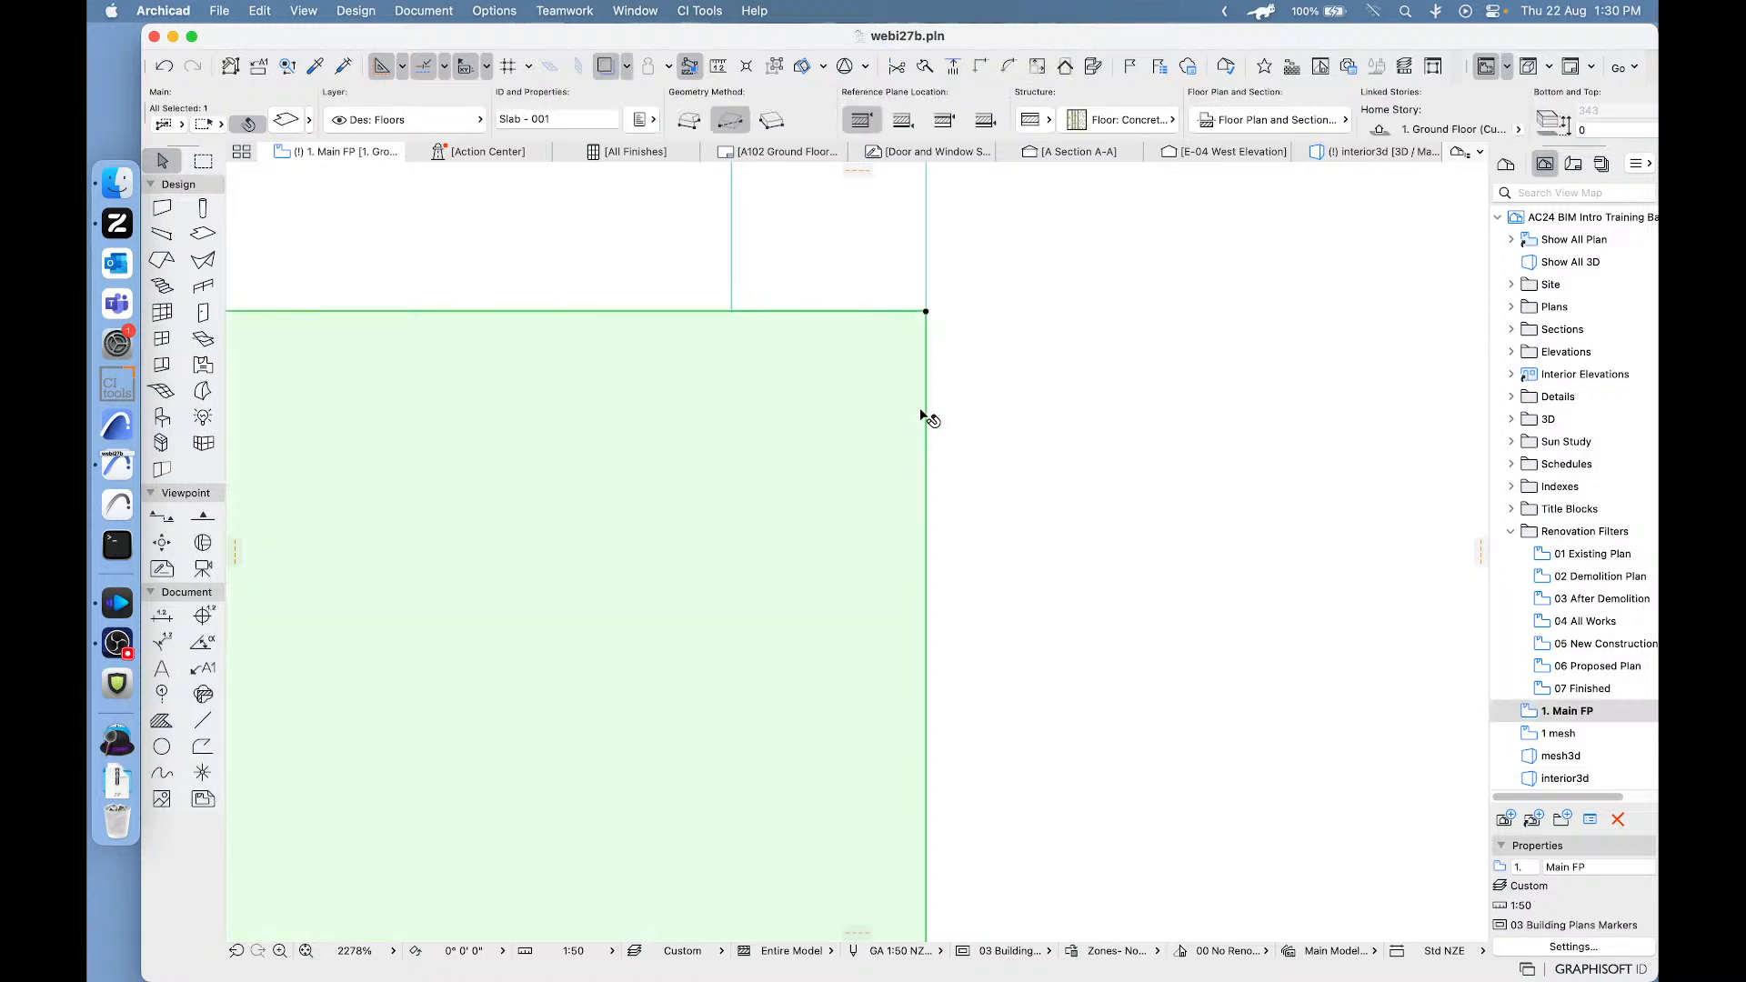
{"action": "scroll", "coordinate": [963, 439], "scroll_direction": "down", "scroll_amount": 5}
{"action": "scroll", "coordinate": [1108, 579], "scroll_direction": "down", "scroll_amount": 5}
{"action": "left_click", "coordinate": [713, 523]}
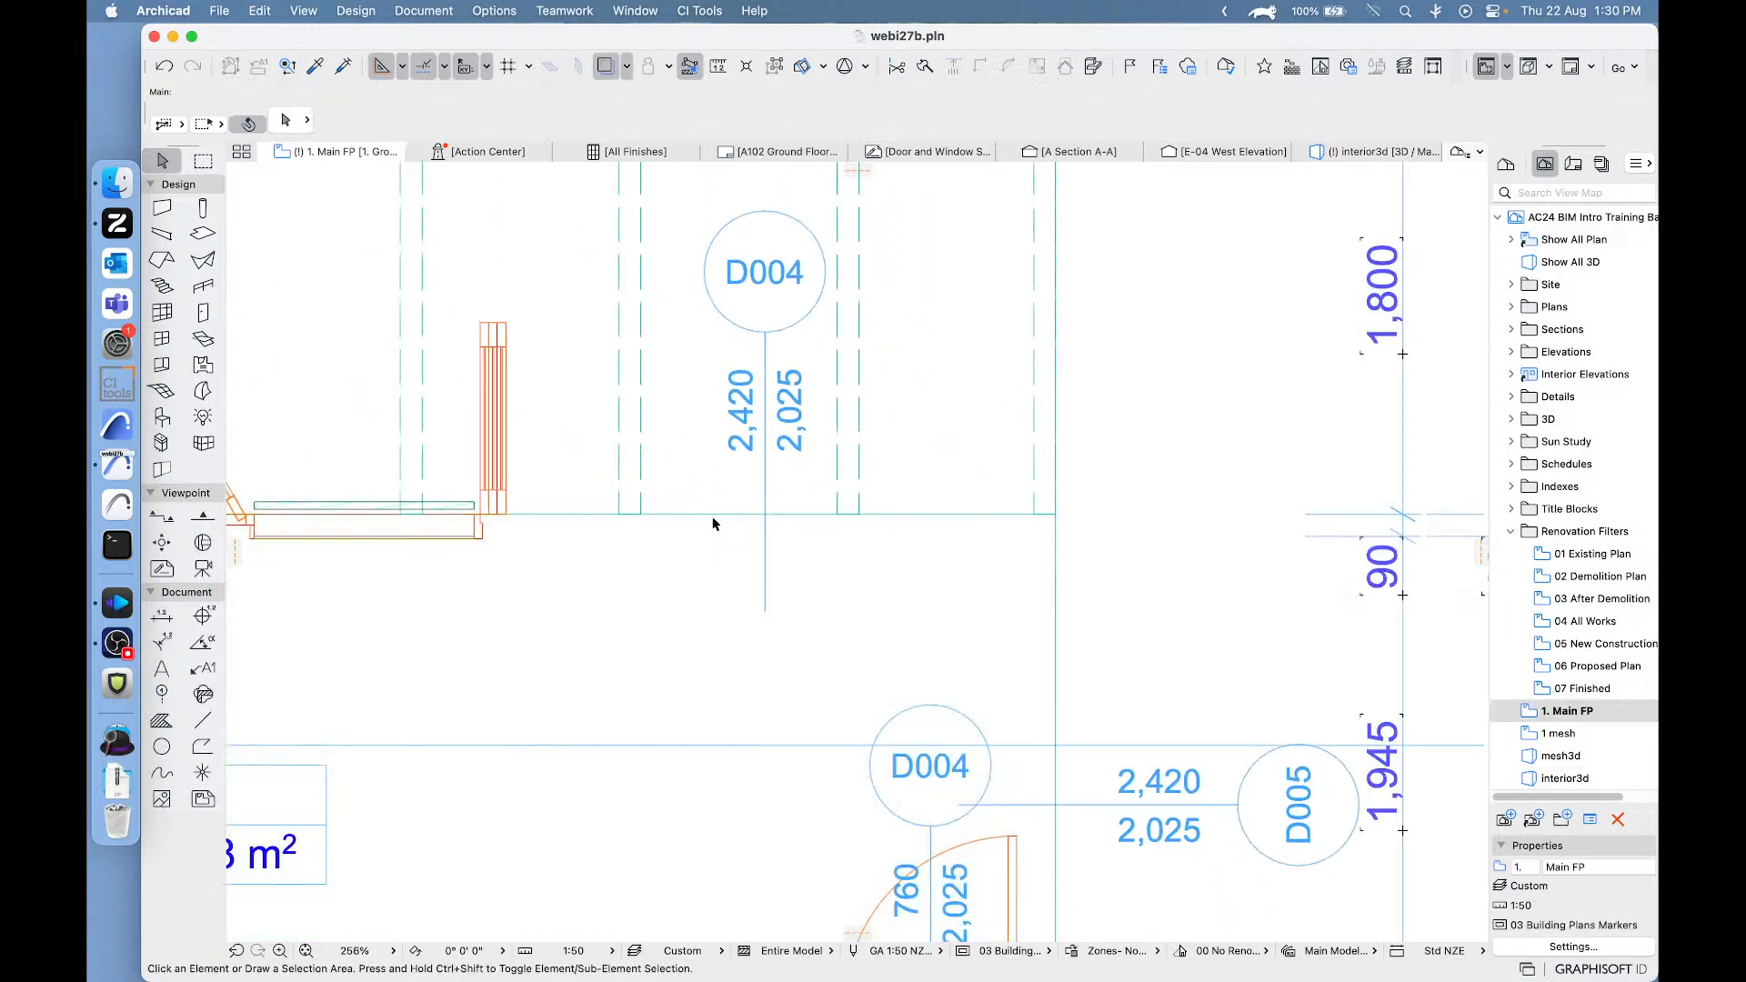
{"action": "left_click", "coordinate": [476, 536]}
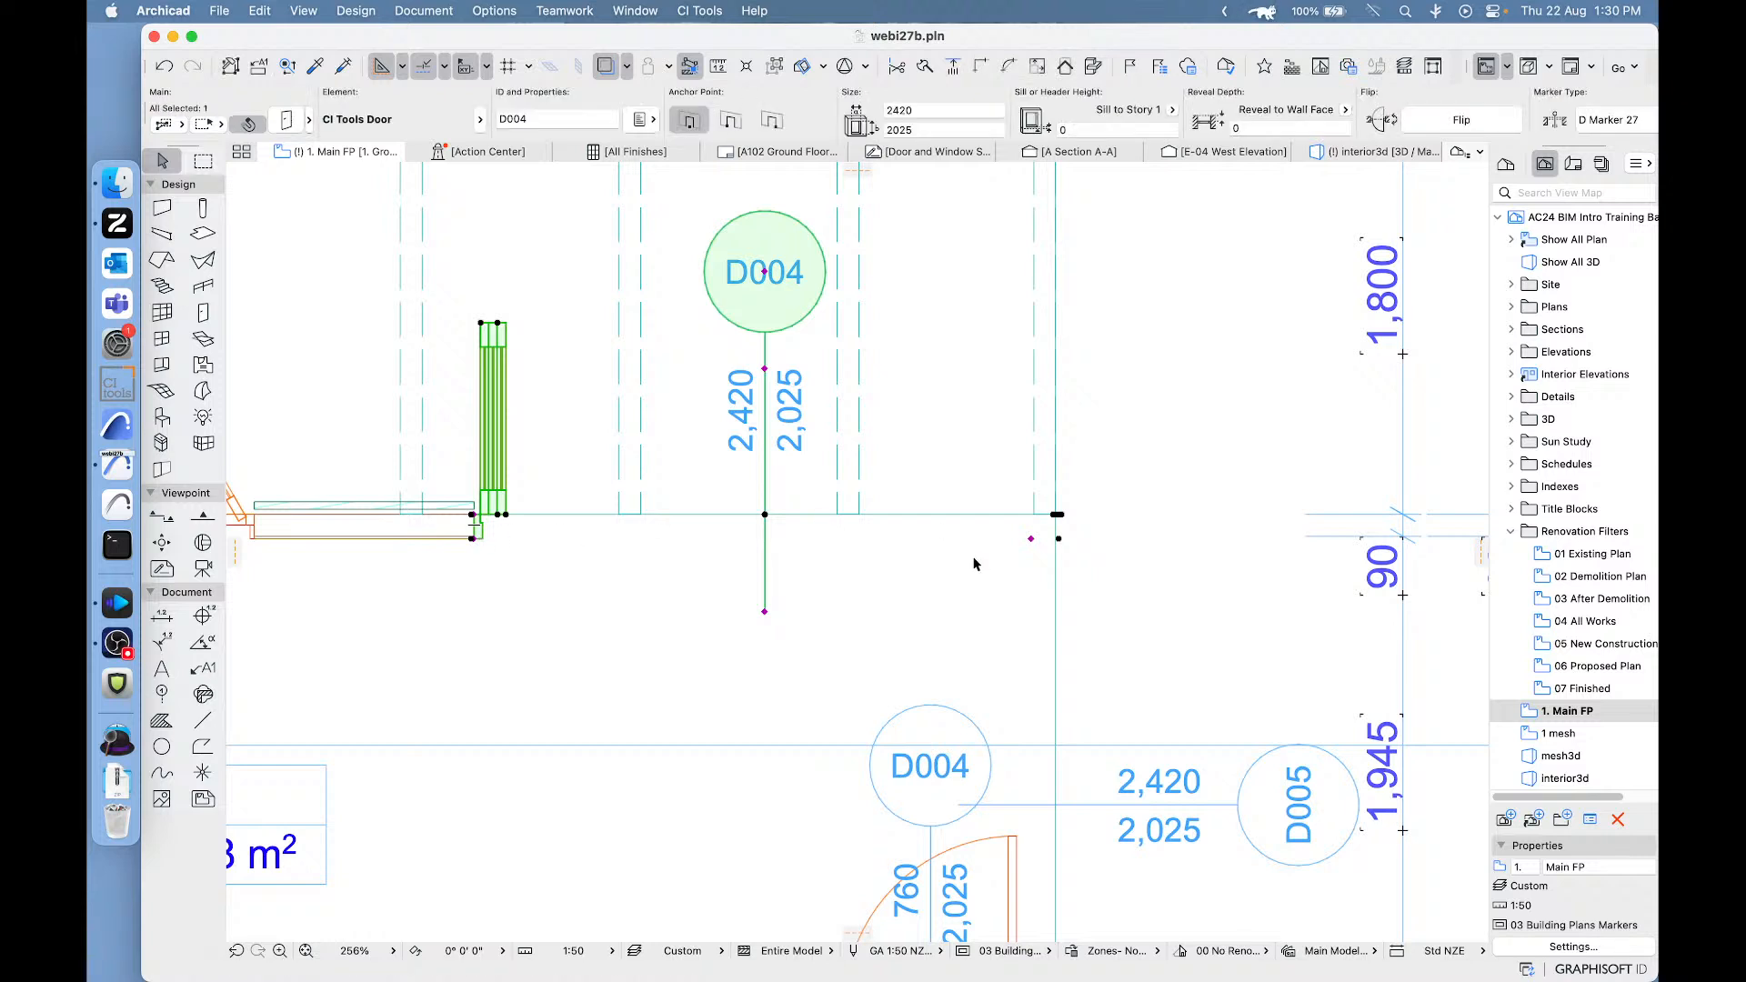
{"action": "scroll", "coordinate": [1044, 539], "scroll_direction": "up", "scroll_amount": 2}
{"action": "scroll", "coordinate": [1044, 539], "scroll_direction": "up", "scroll_amount": 3}
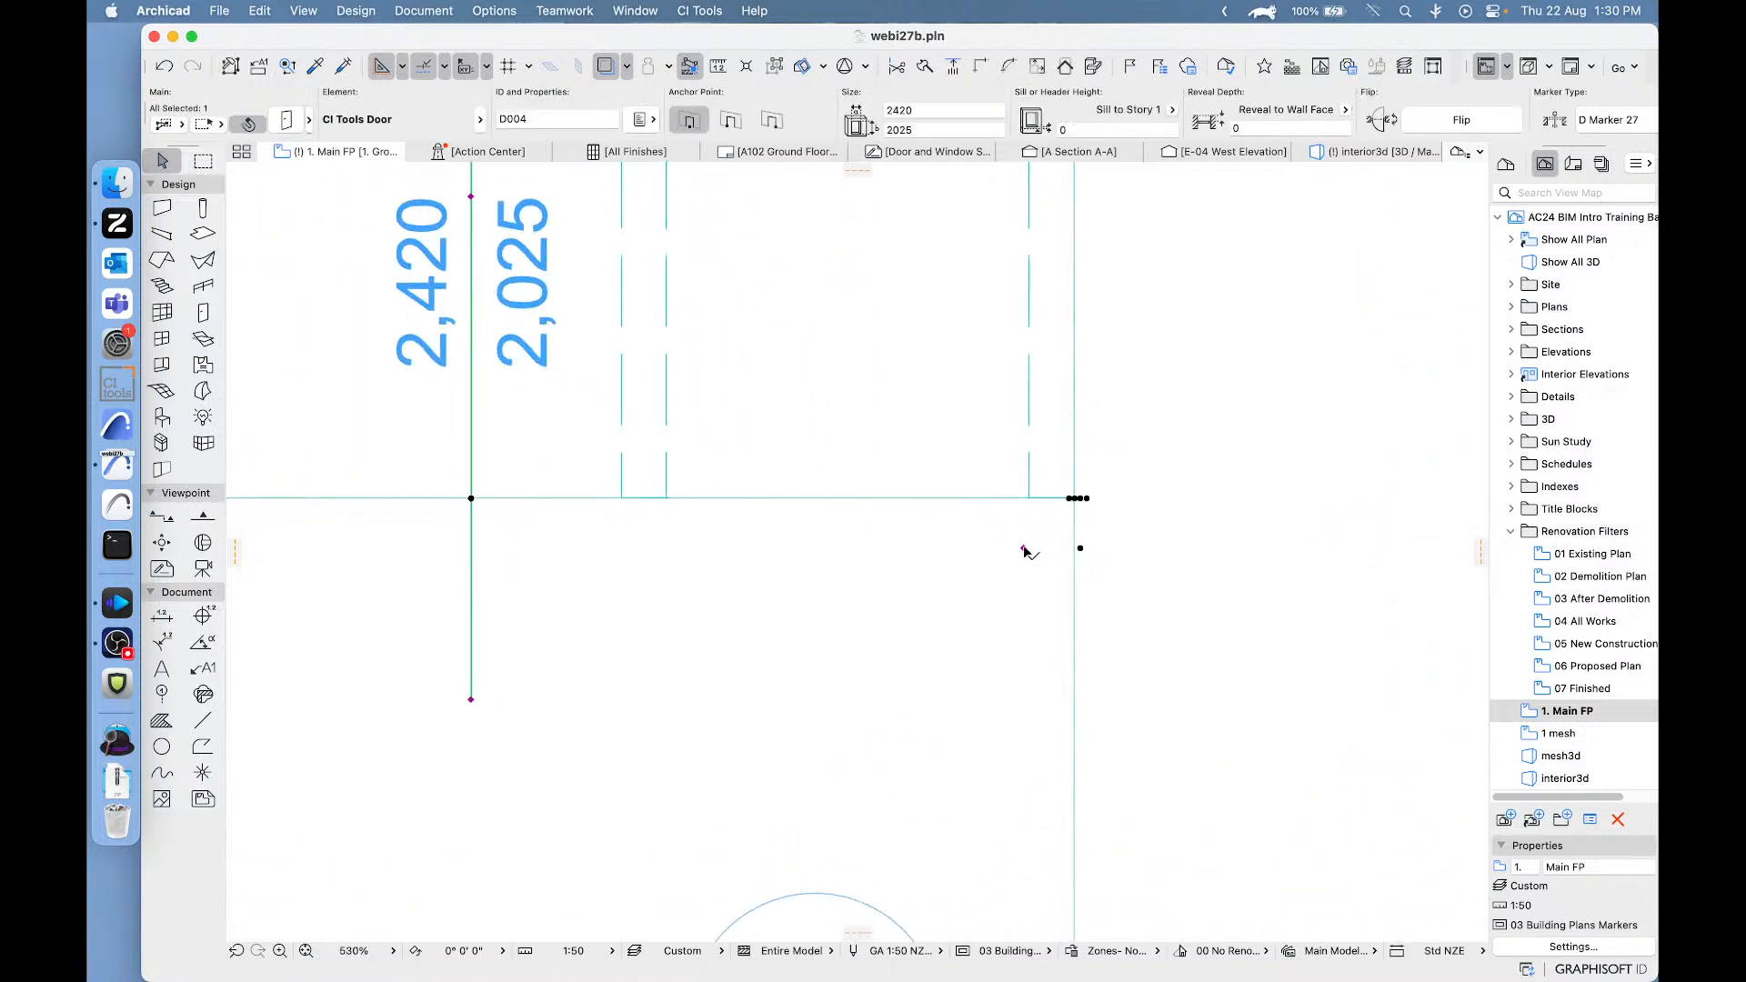
{"action": "left_click", "coordinate": [1024, 549]}
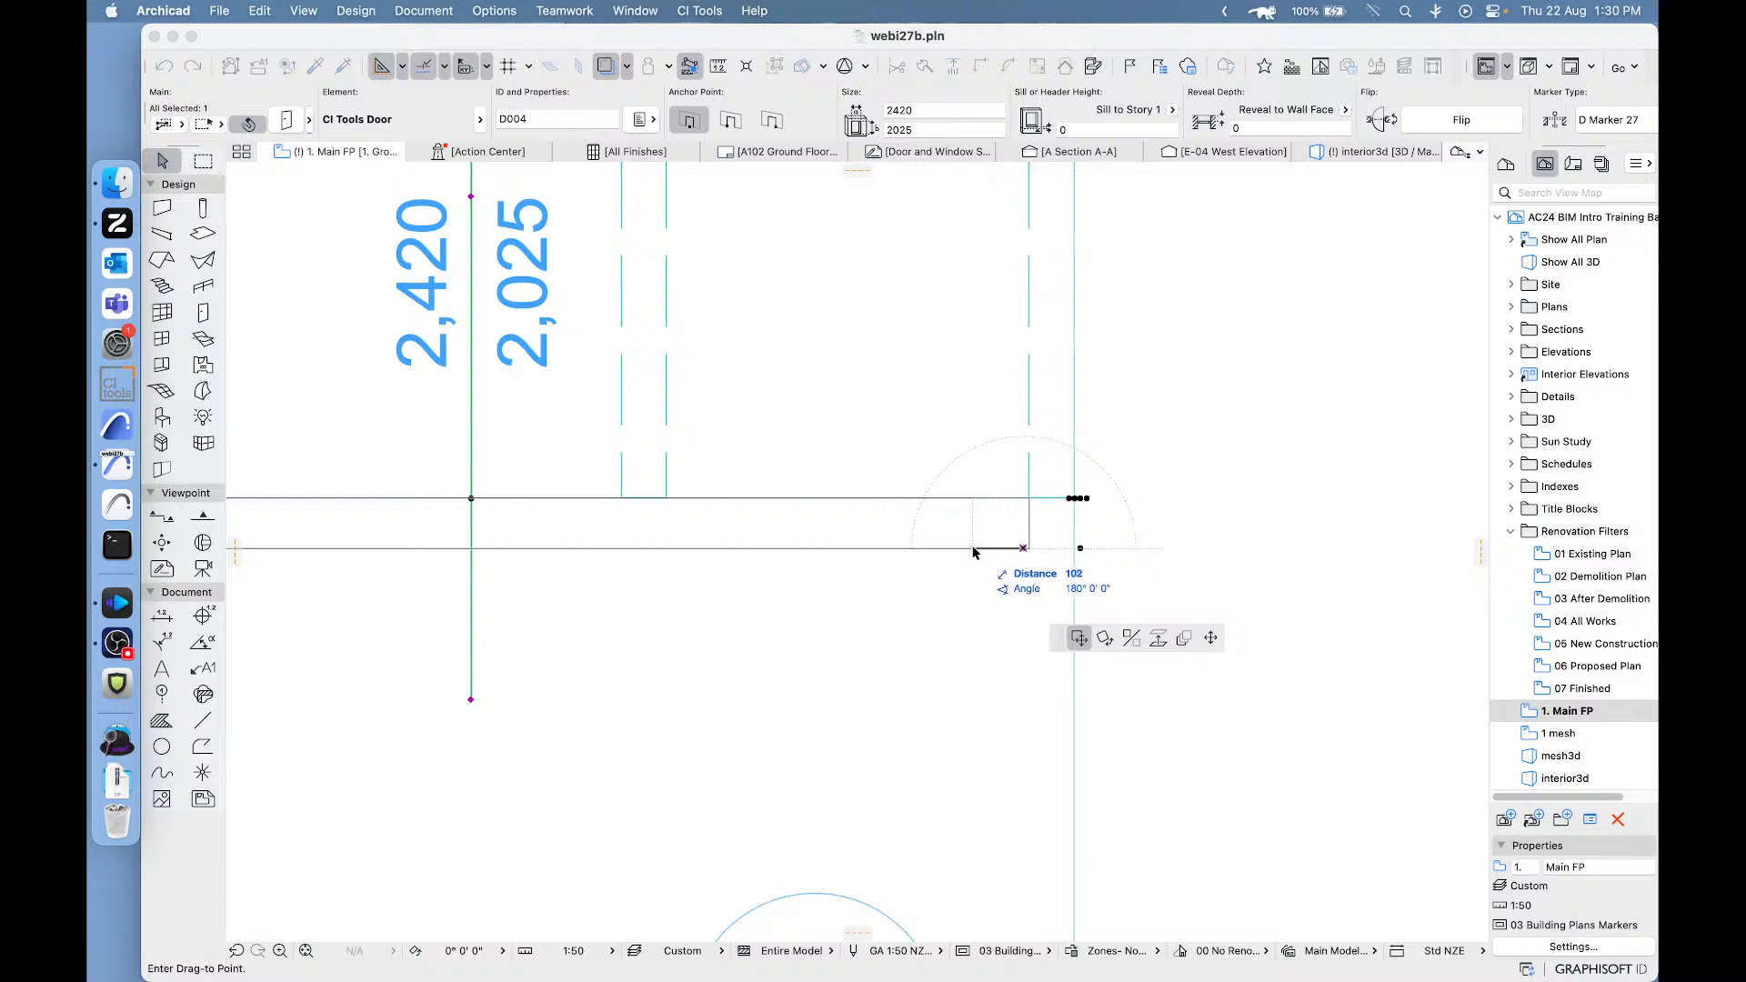
{"action": "left_click", "coordinate": [972, 549]}
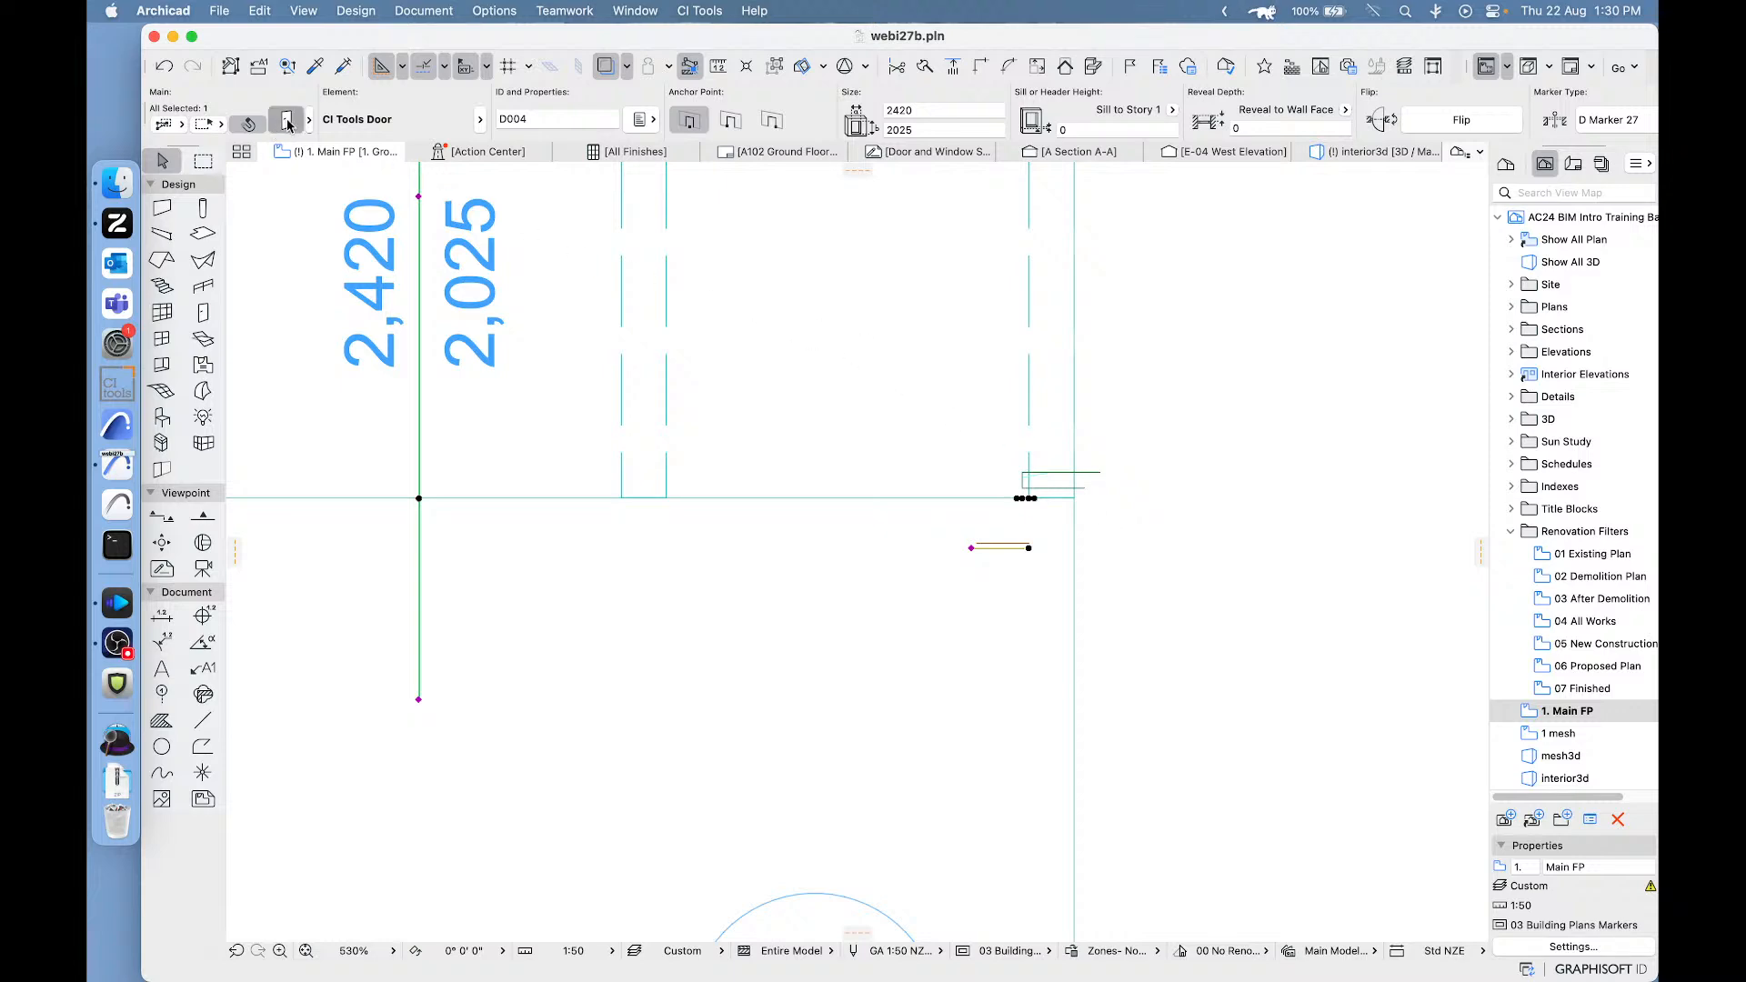
- Try to extend the frame at the moved door's glass-jointed right jamb by 90, then clear the selection
{"action": "double_click", "coordinate": [1034, 461]}
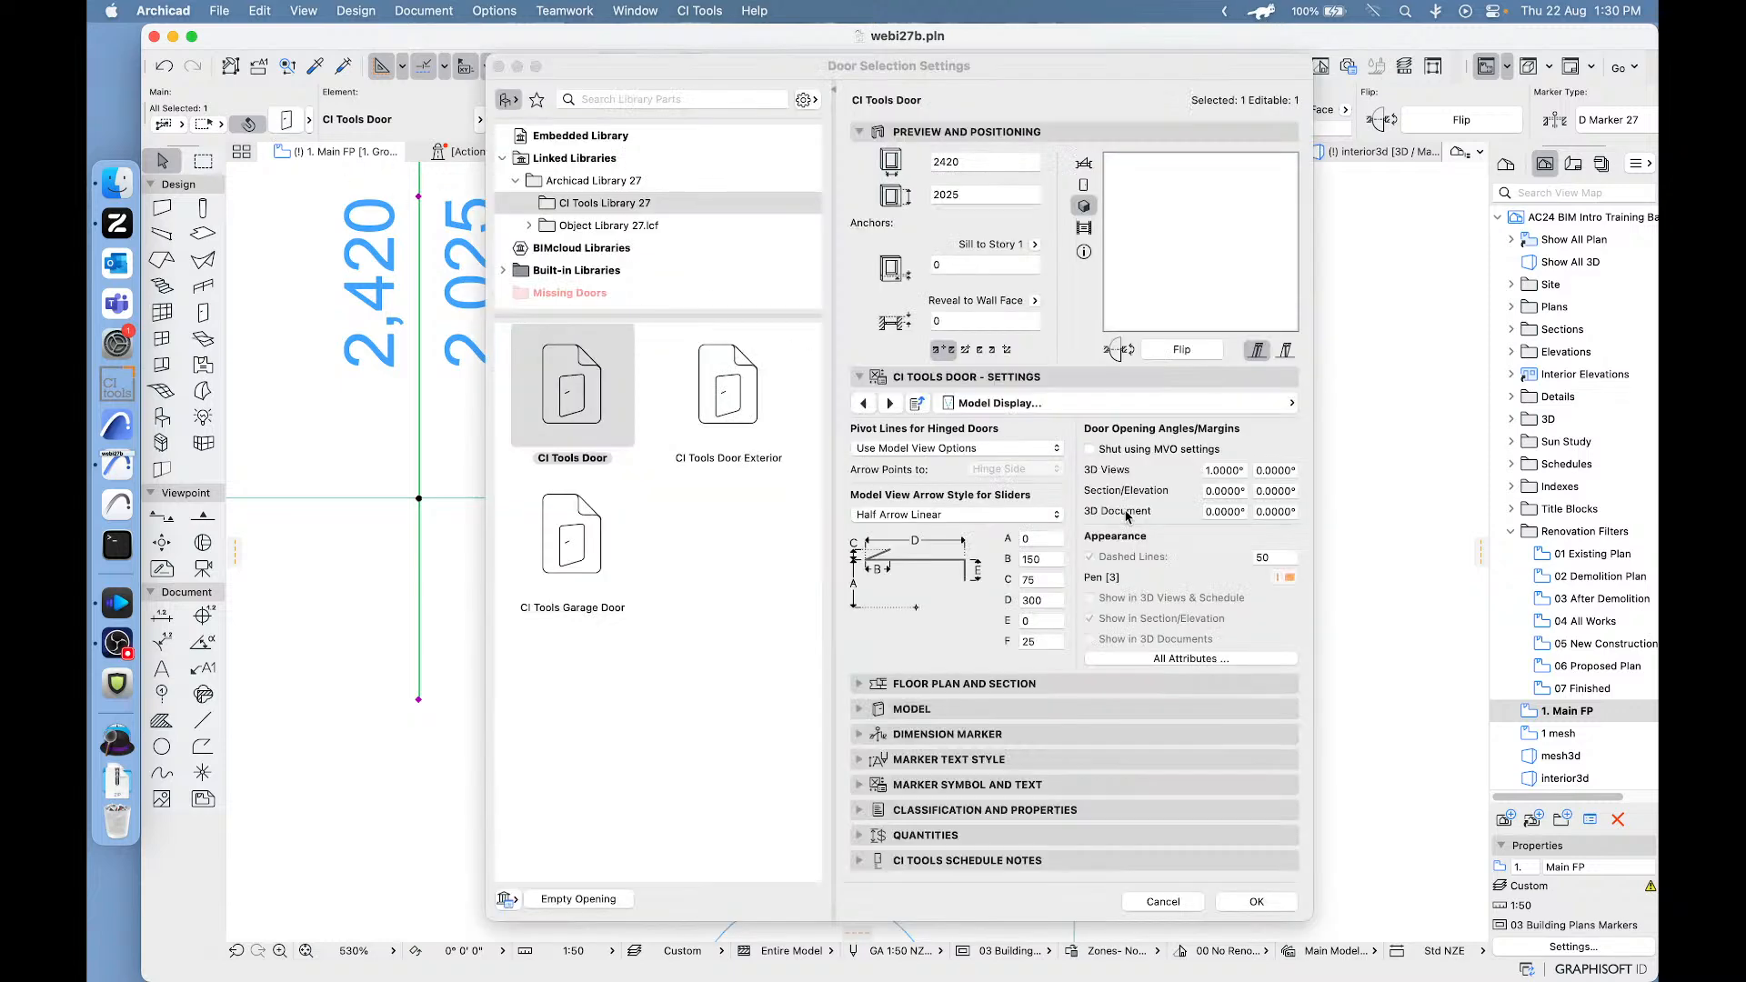
{"action": "left_click", "coordinate": [1148, 406]}
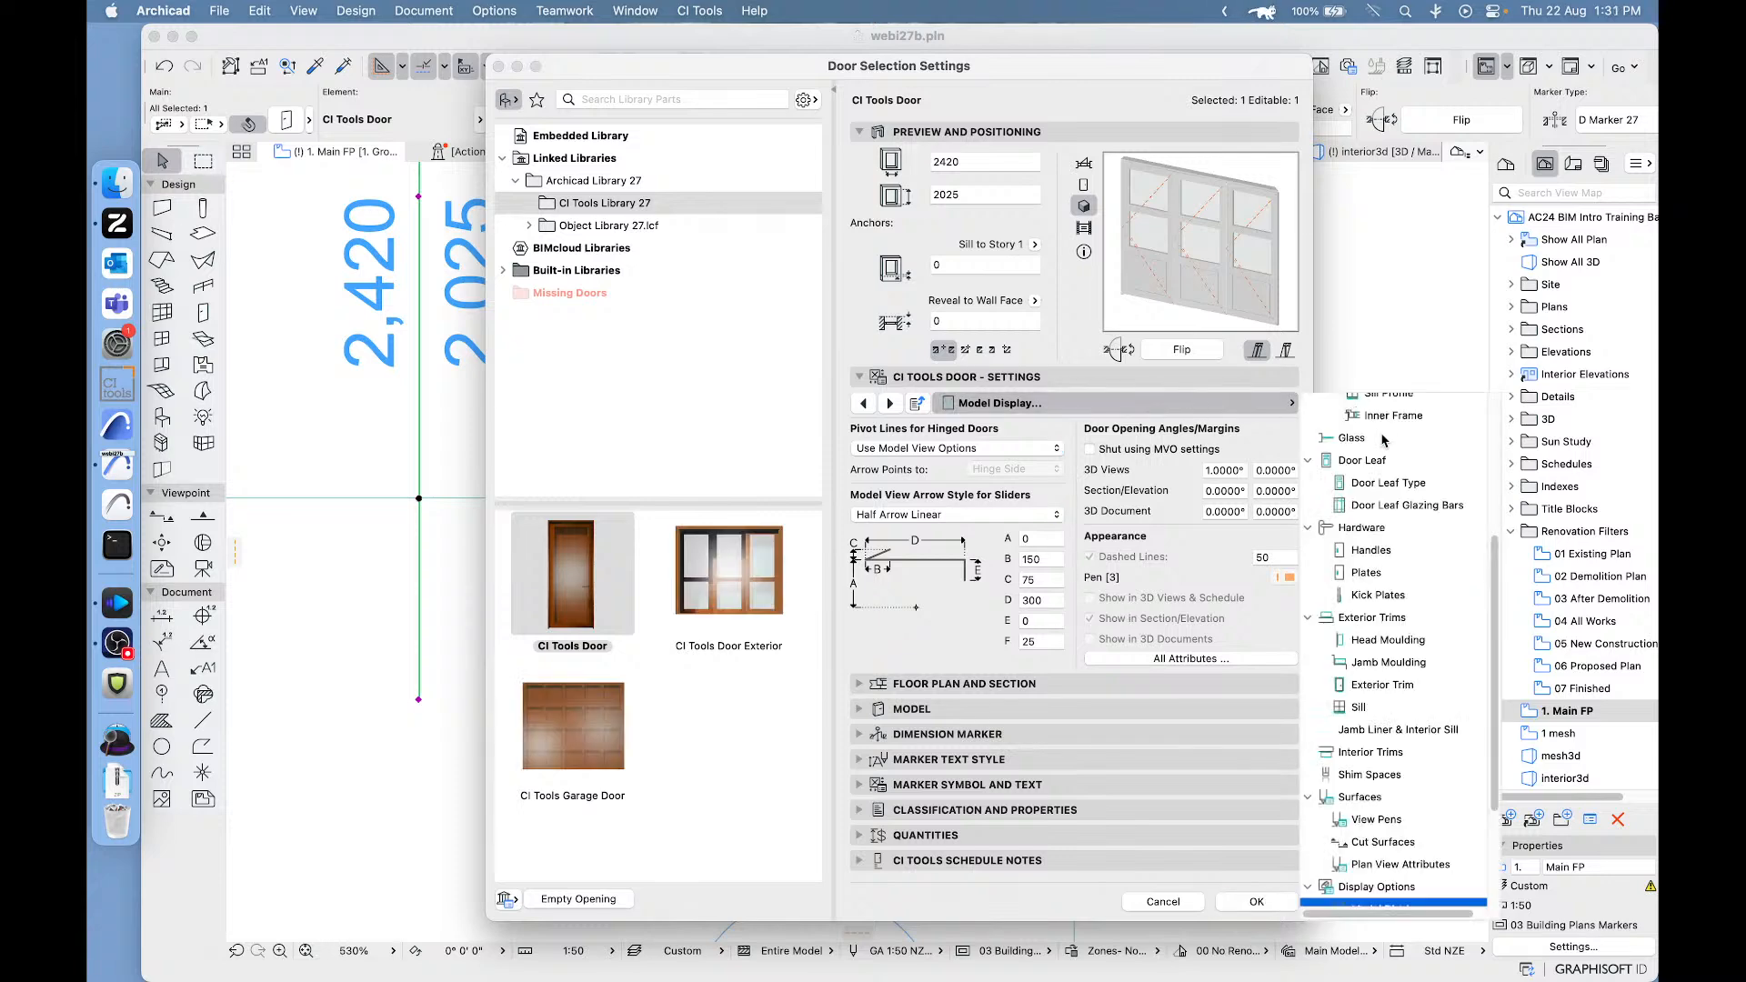
{"action": "scroll", "coordinate": [1418, 411], "scroll_direction": "up", "scroll_amount": 10}
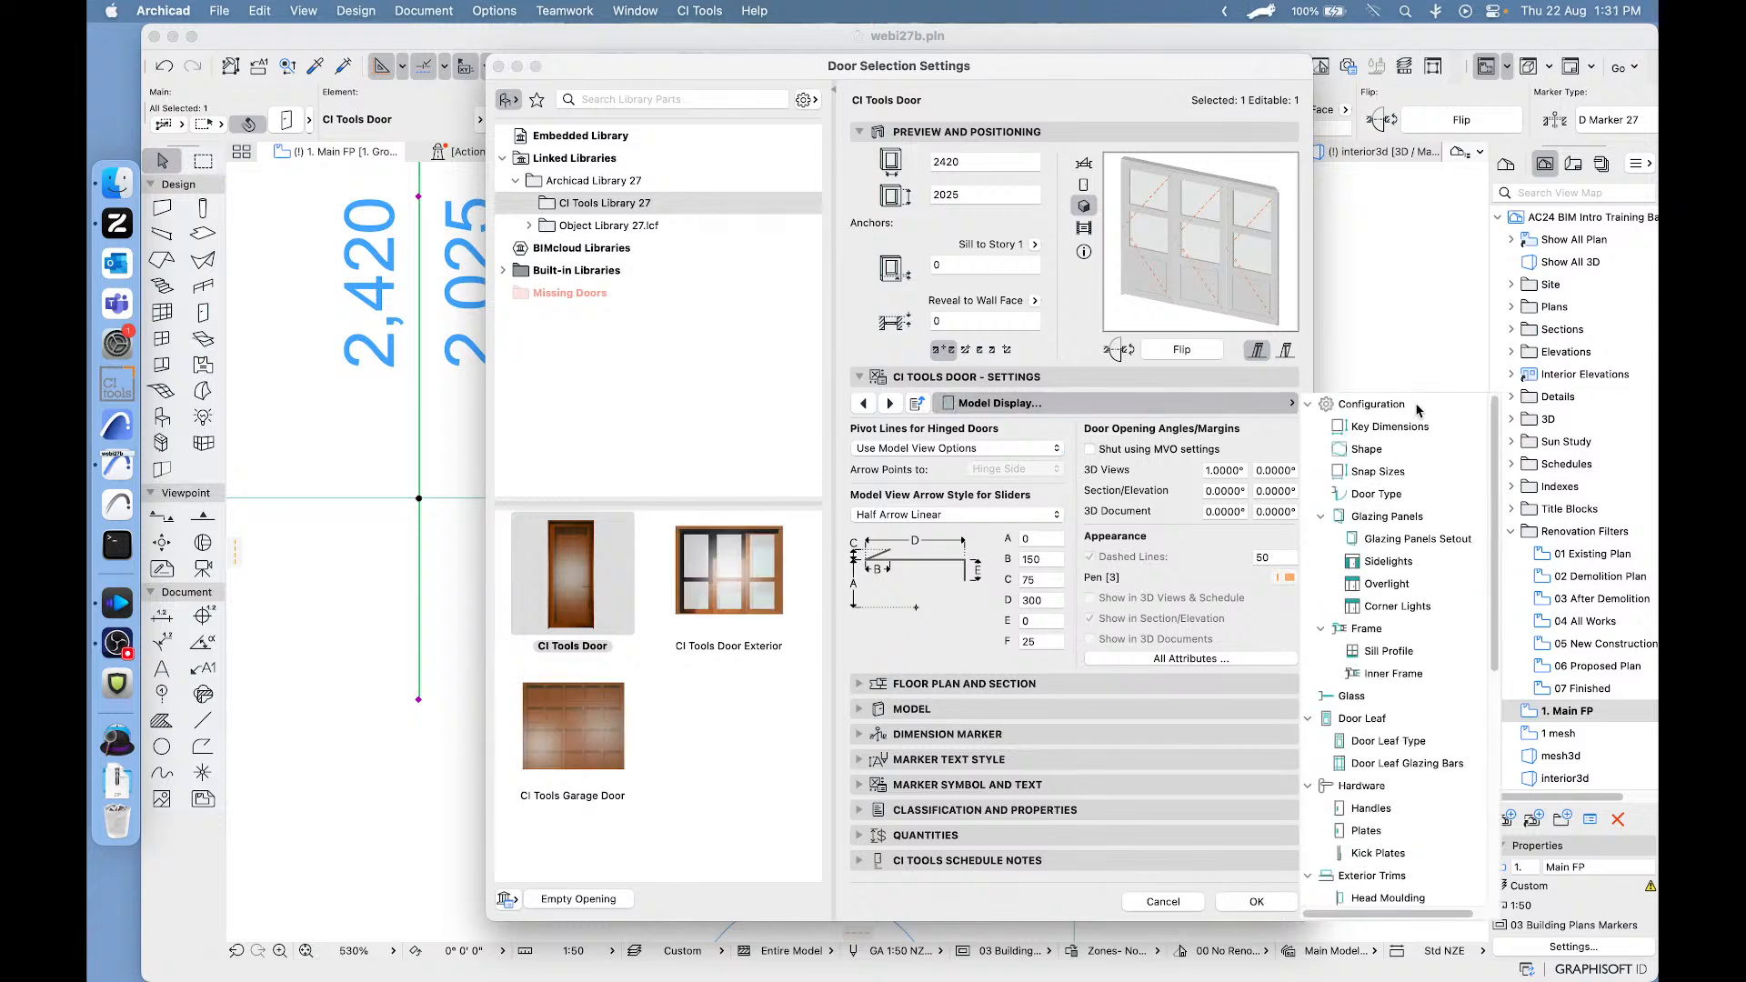
{"action": "left_click", "coordinate": [1364, 449]}
{"action": "left_click", "coordinate": [1216, 544]}
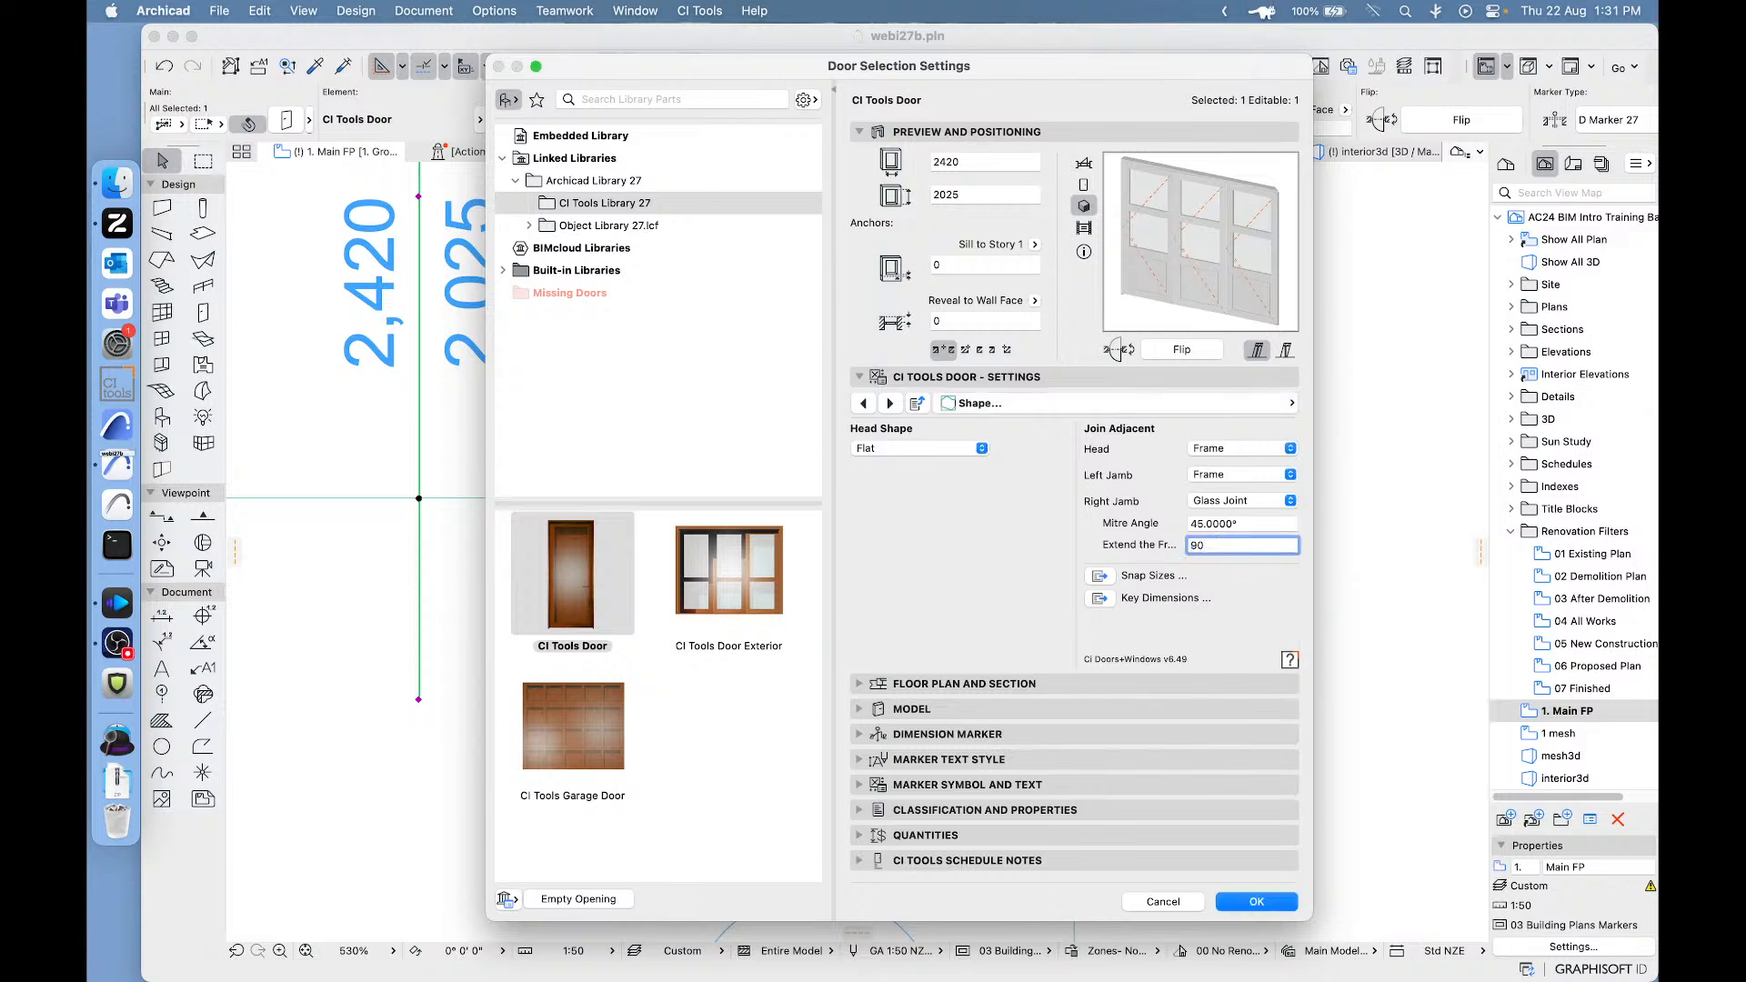
{"action": "key", "text": "Return"}
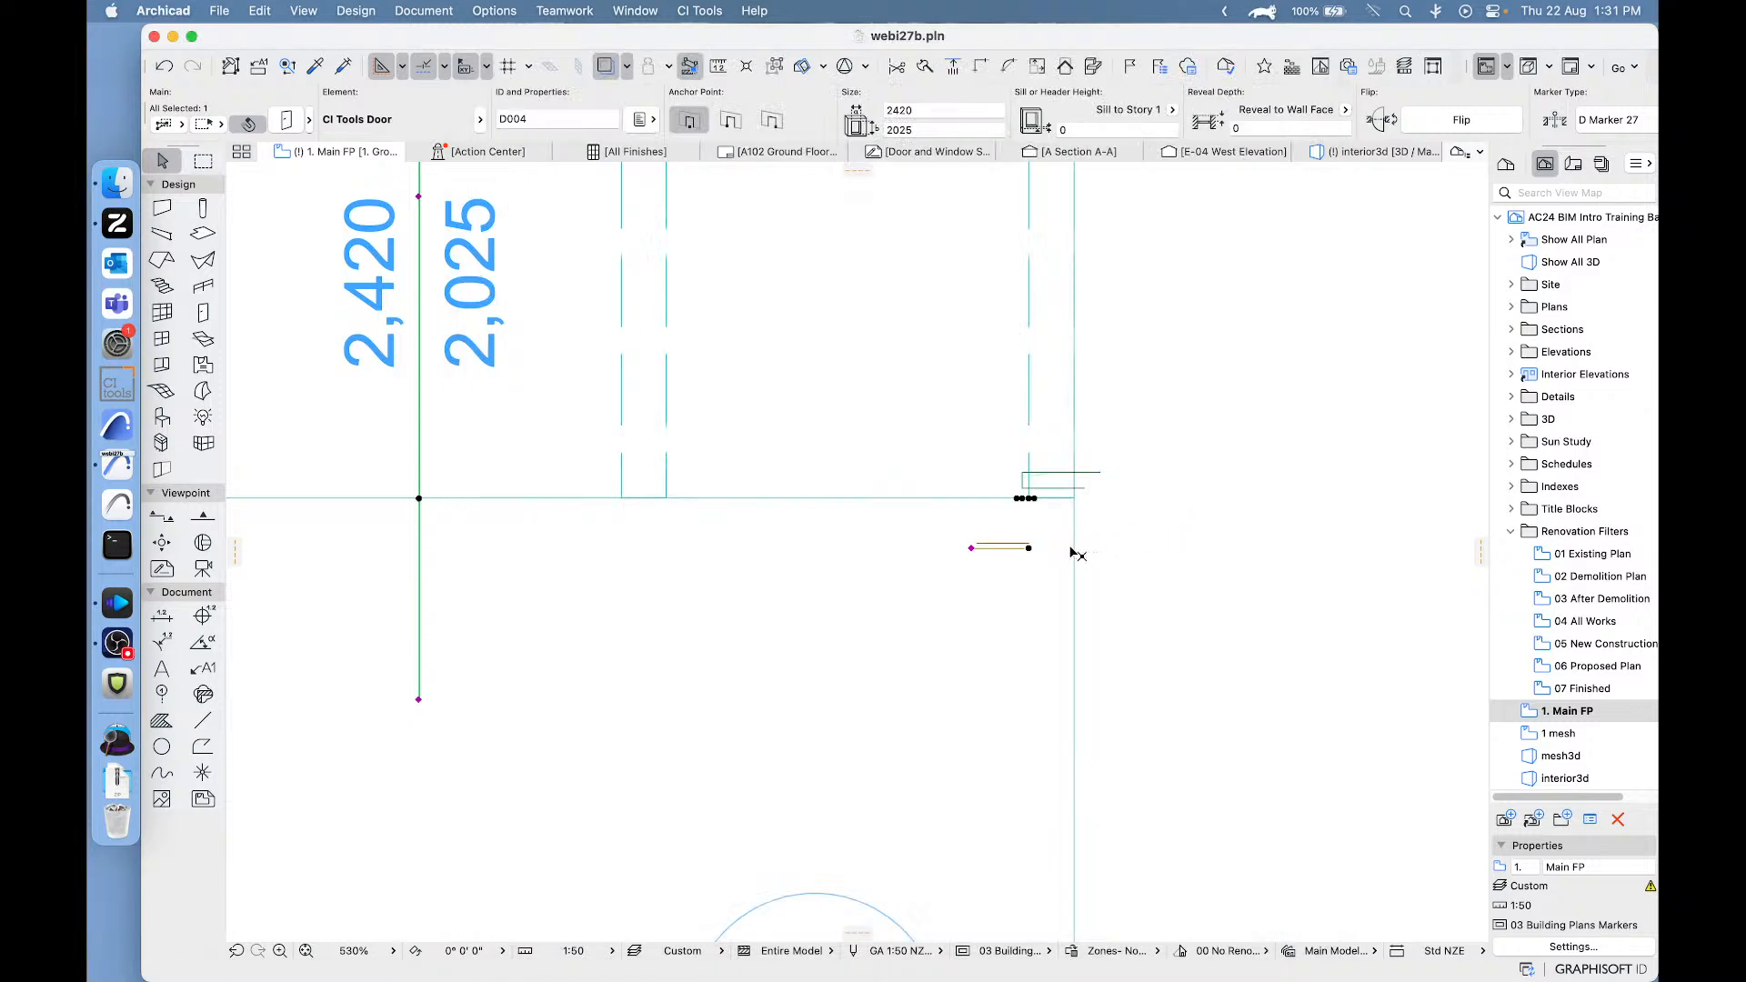
{"action": "scroll", "coordinate": [1070, 552], "scroll_direction": "down", "scroll_amount": 4}
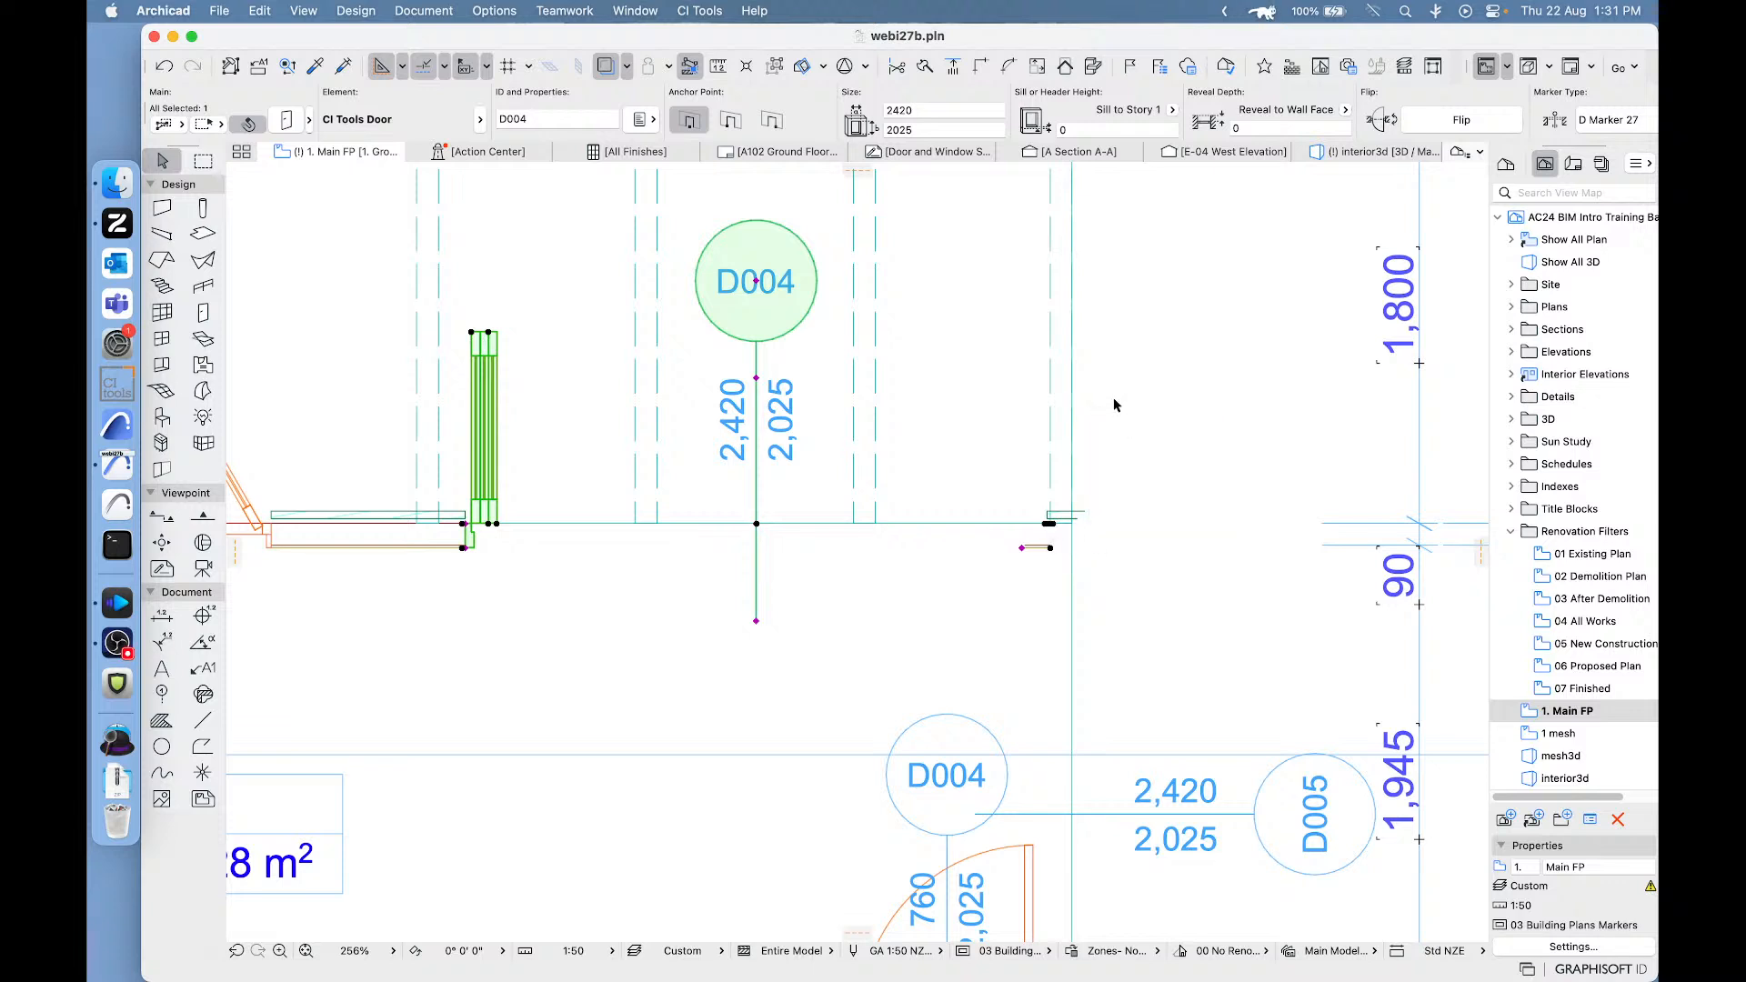
{"action": "left_click", "coordinate": [1176, 238]}
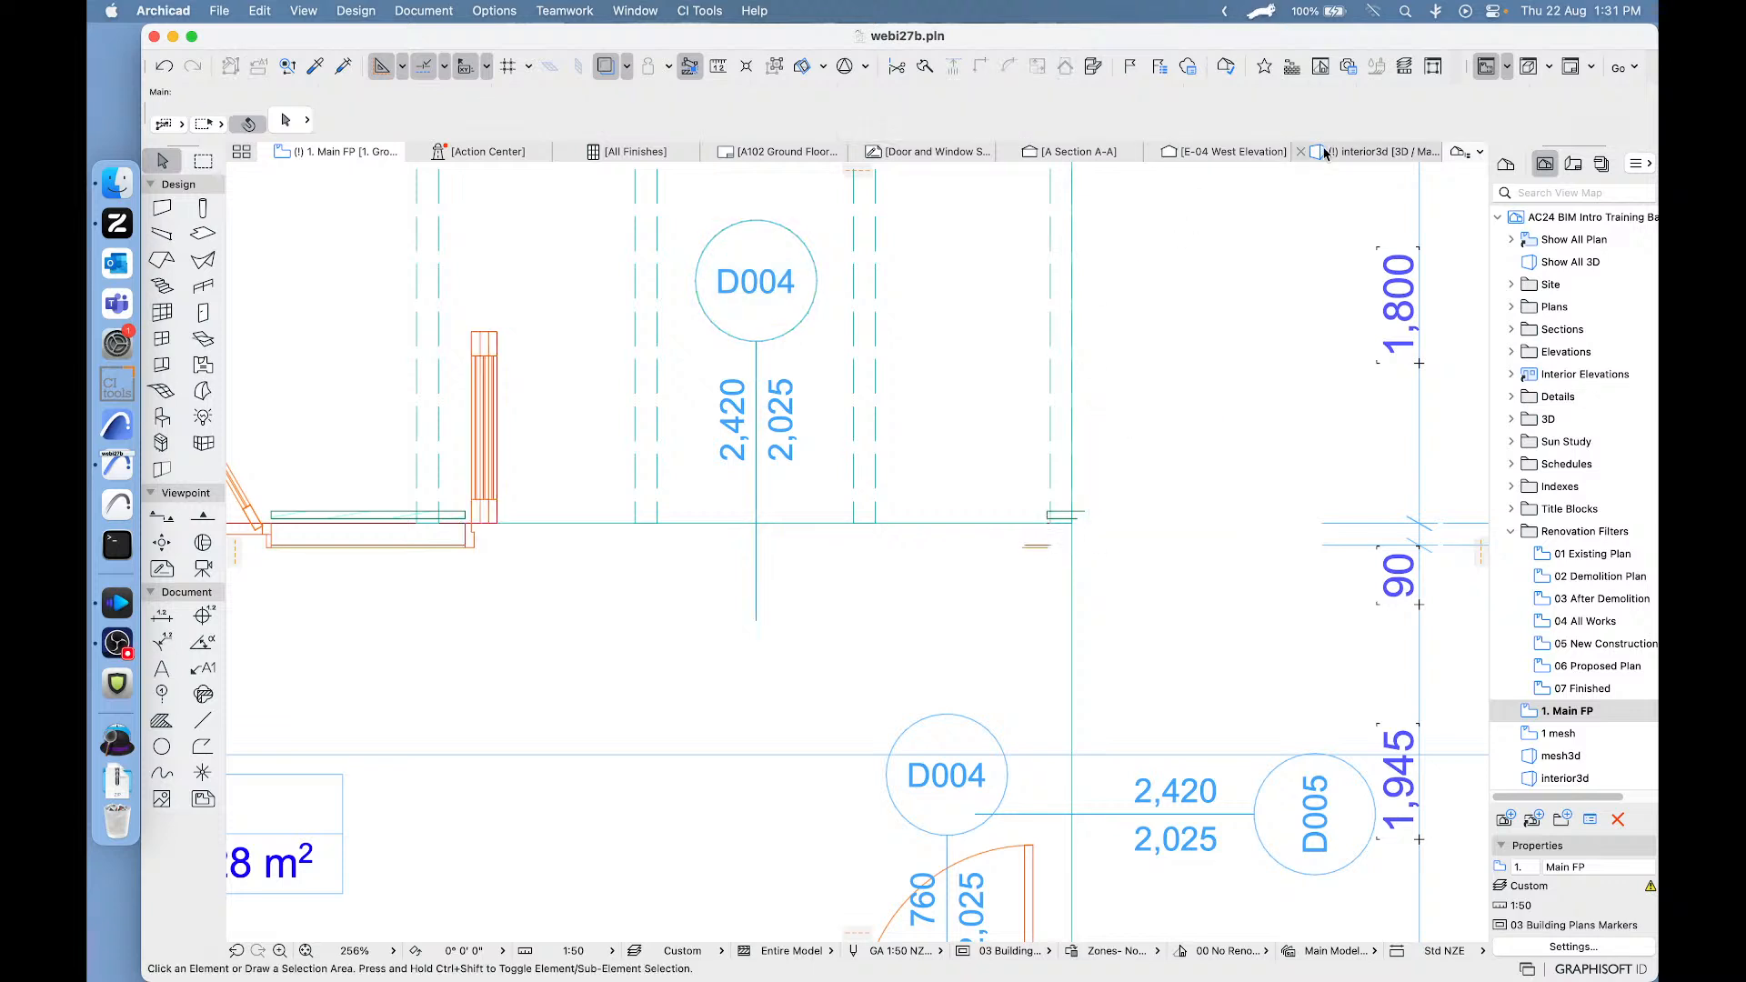
- In the interior 3D view, set the right jamb of the moved bi-fold door to Corner Post, then clear the selection
{"action": "left_click", "coordinate": [1355, 153]}
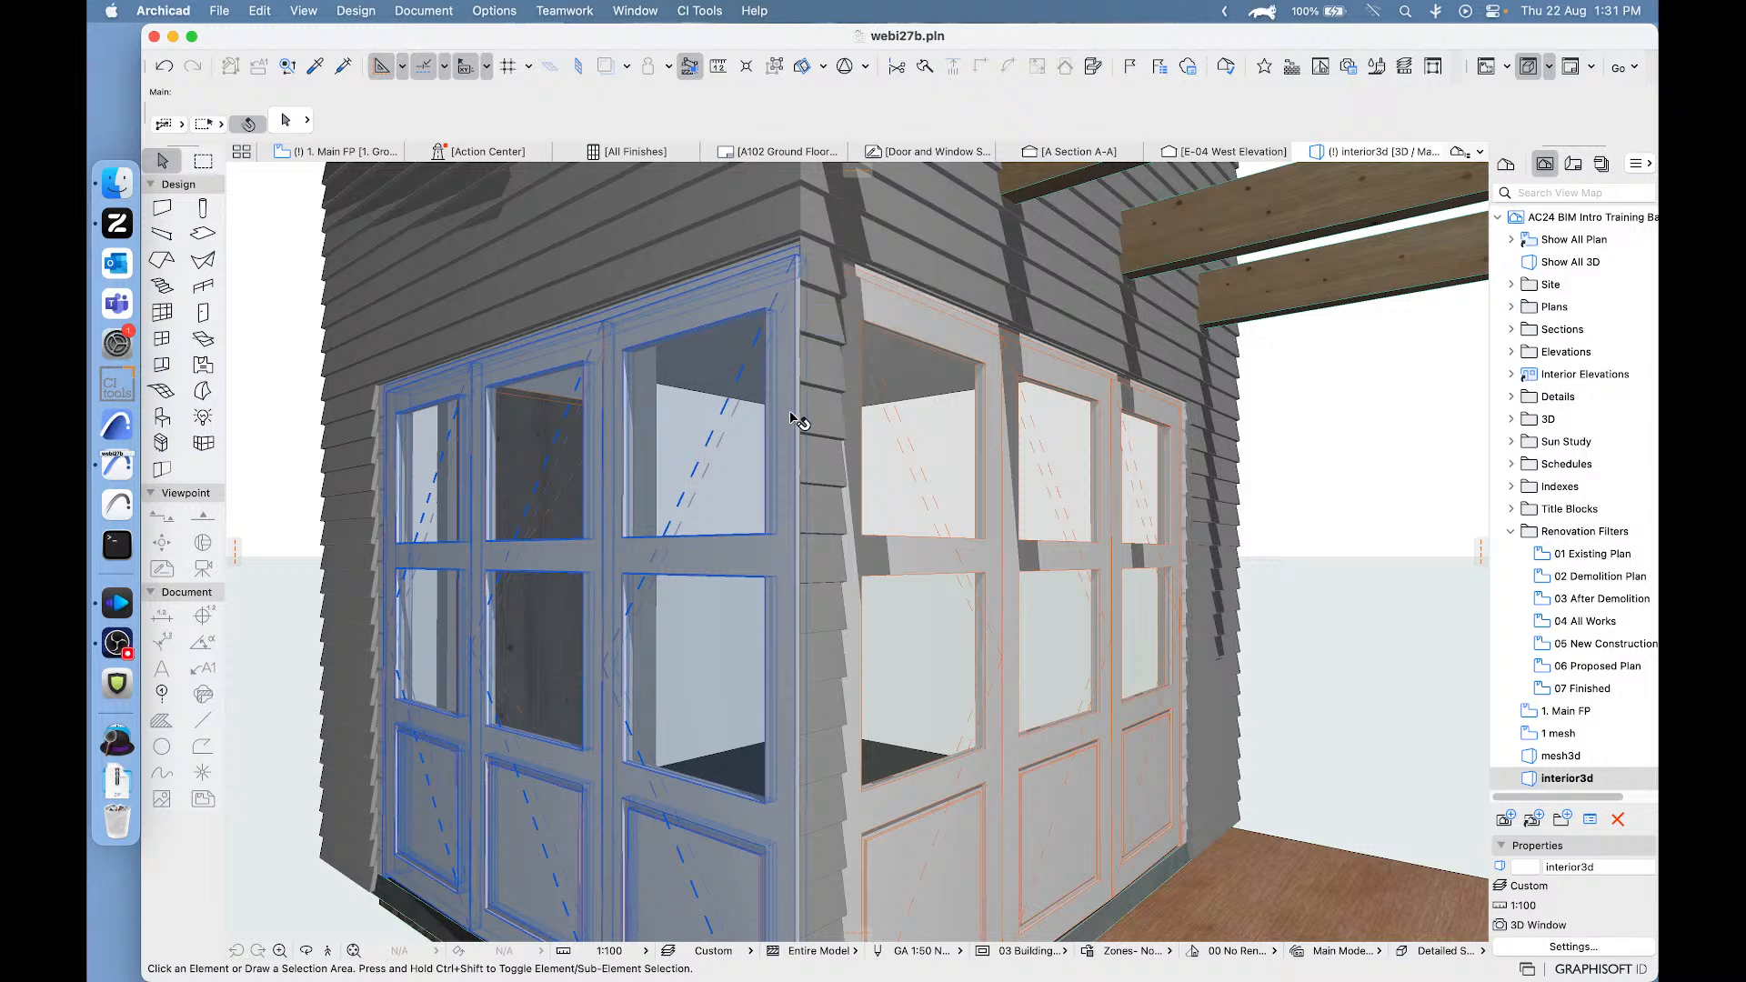
{"action": "left_click", "coordinate": [868, 326]}
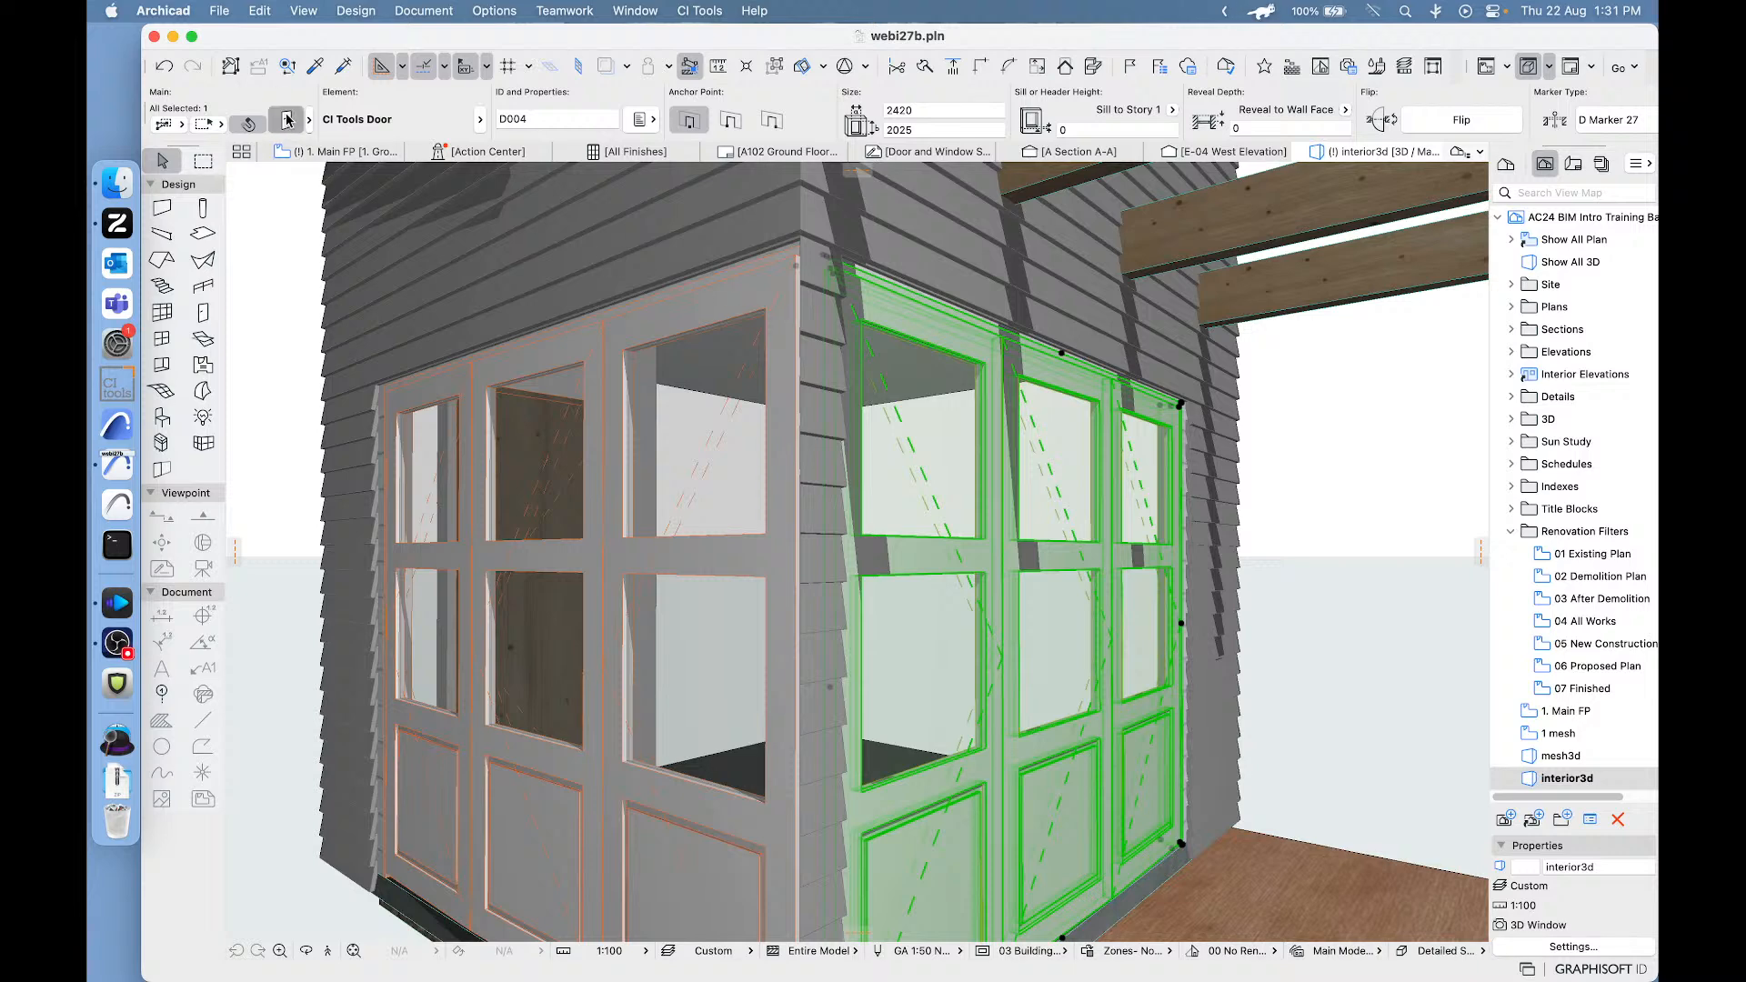
{"action": "double_click", "coordinate": [831, 351]}
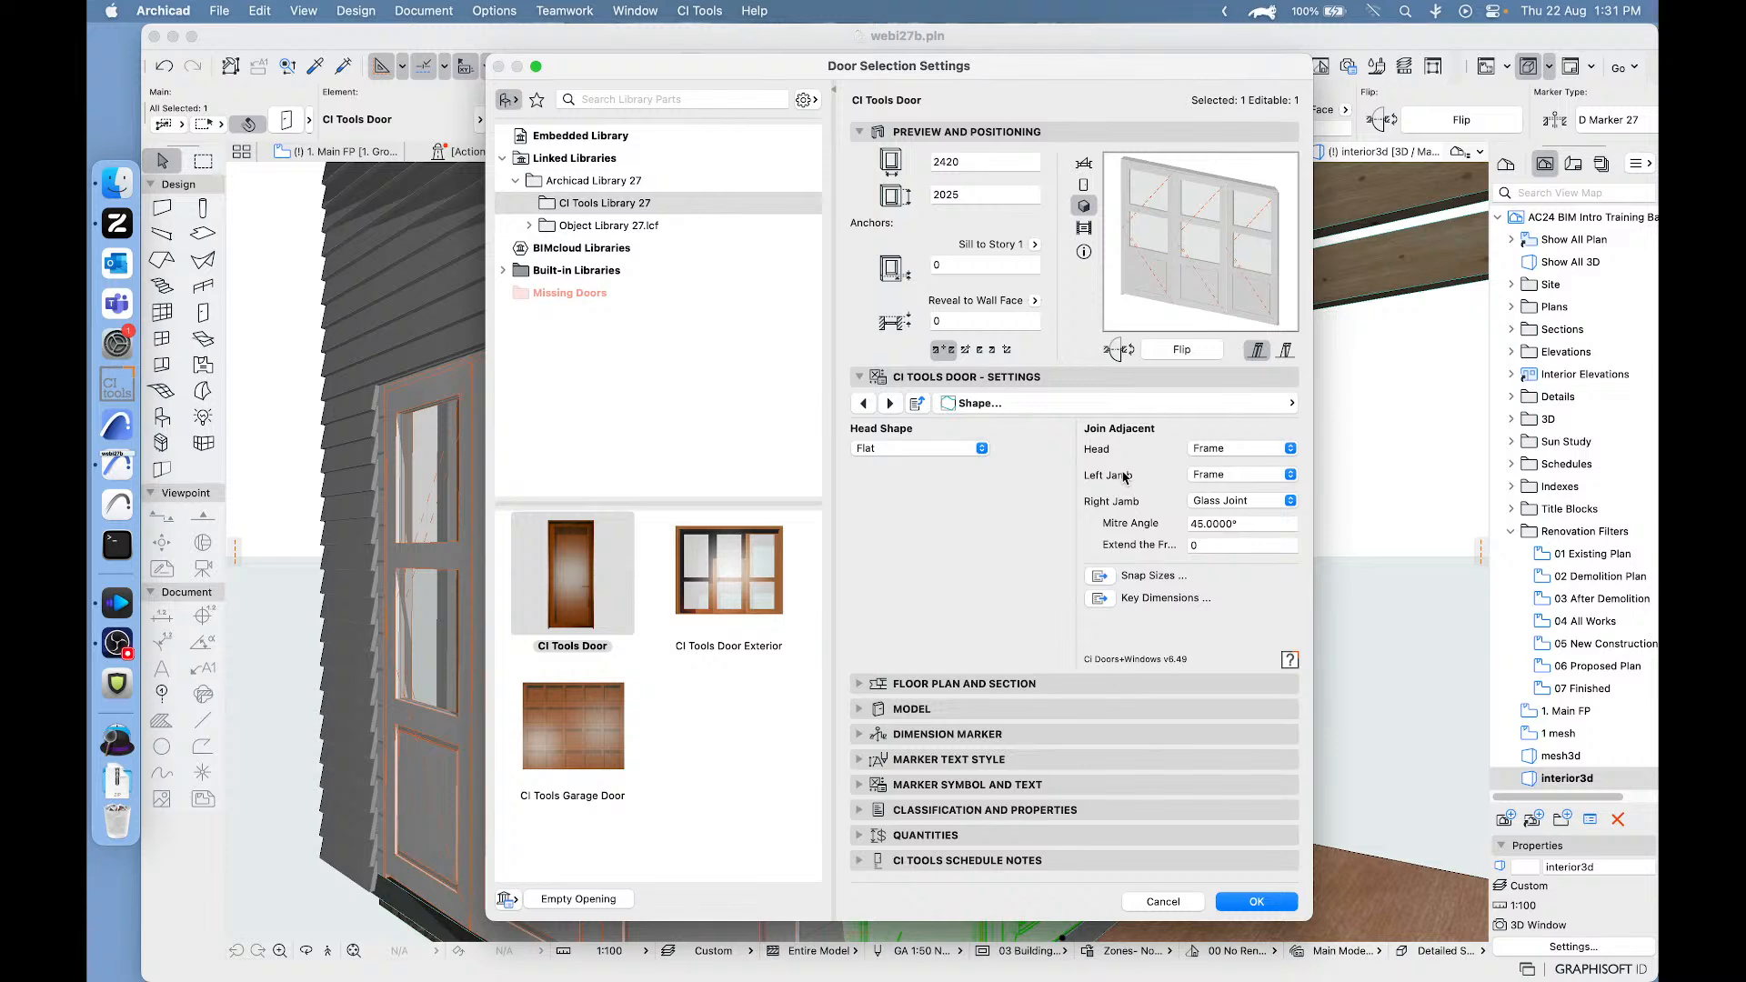
{"action": "left_click", "coordinate": [1219, 501]}
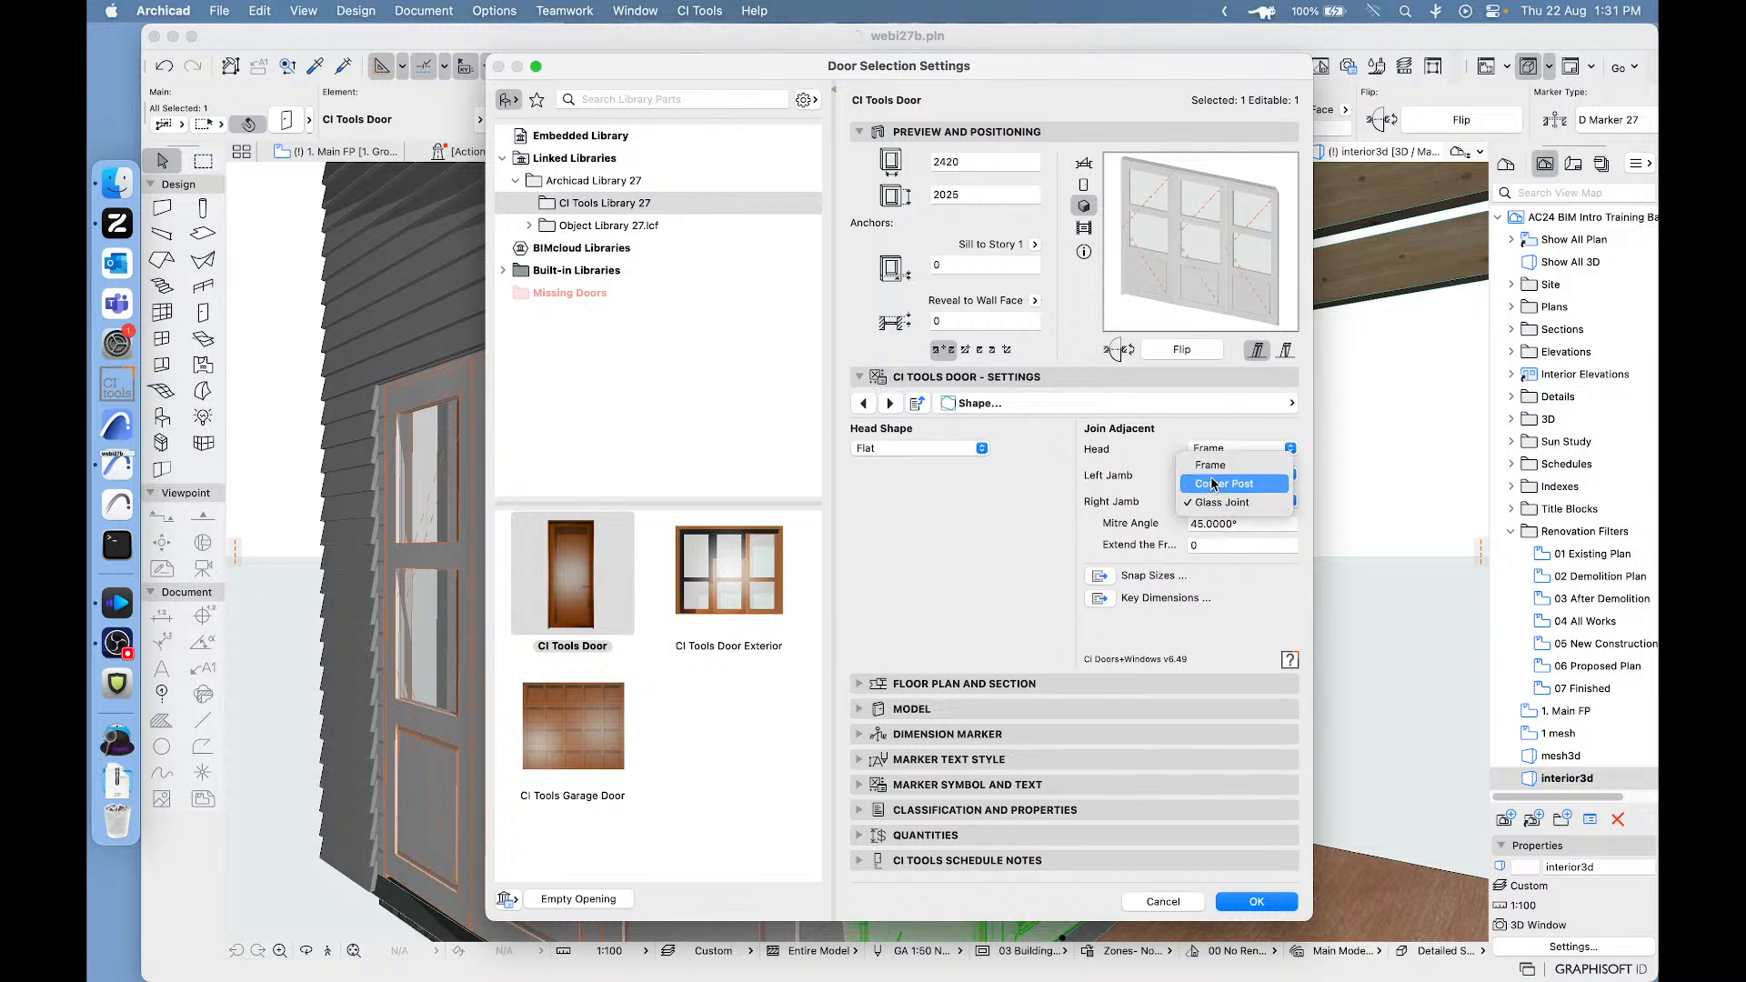
{"action": "left_click", "coordinate": [1214, 484]}
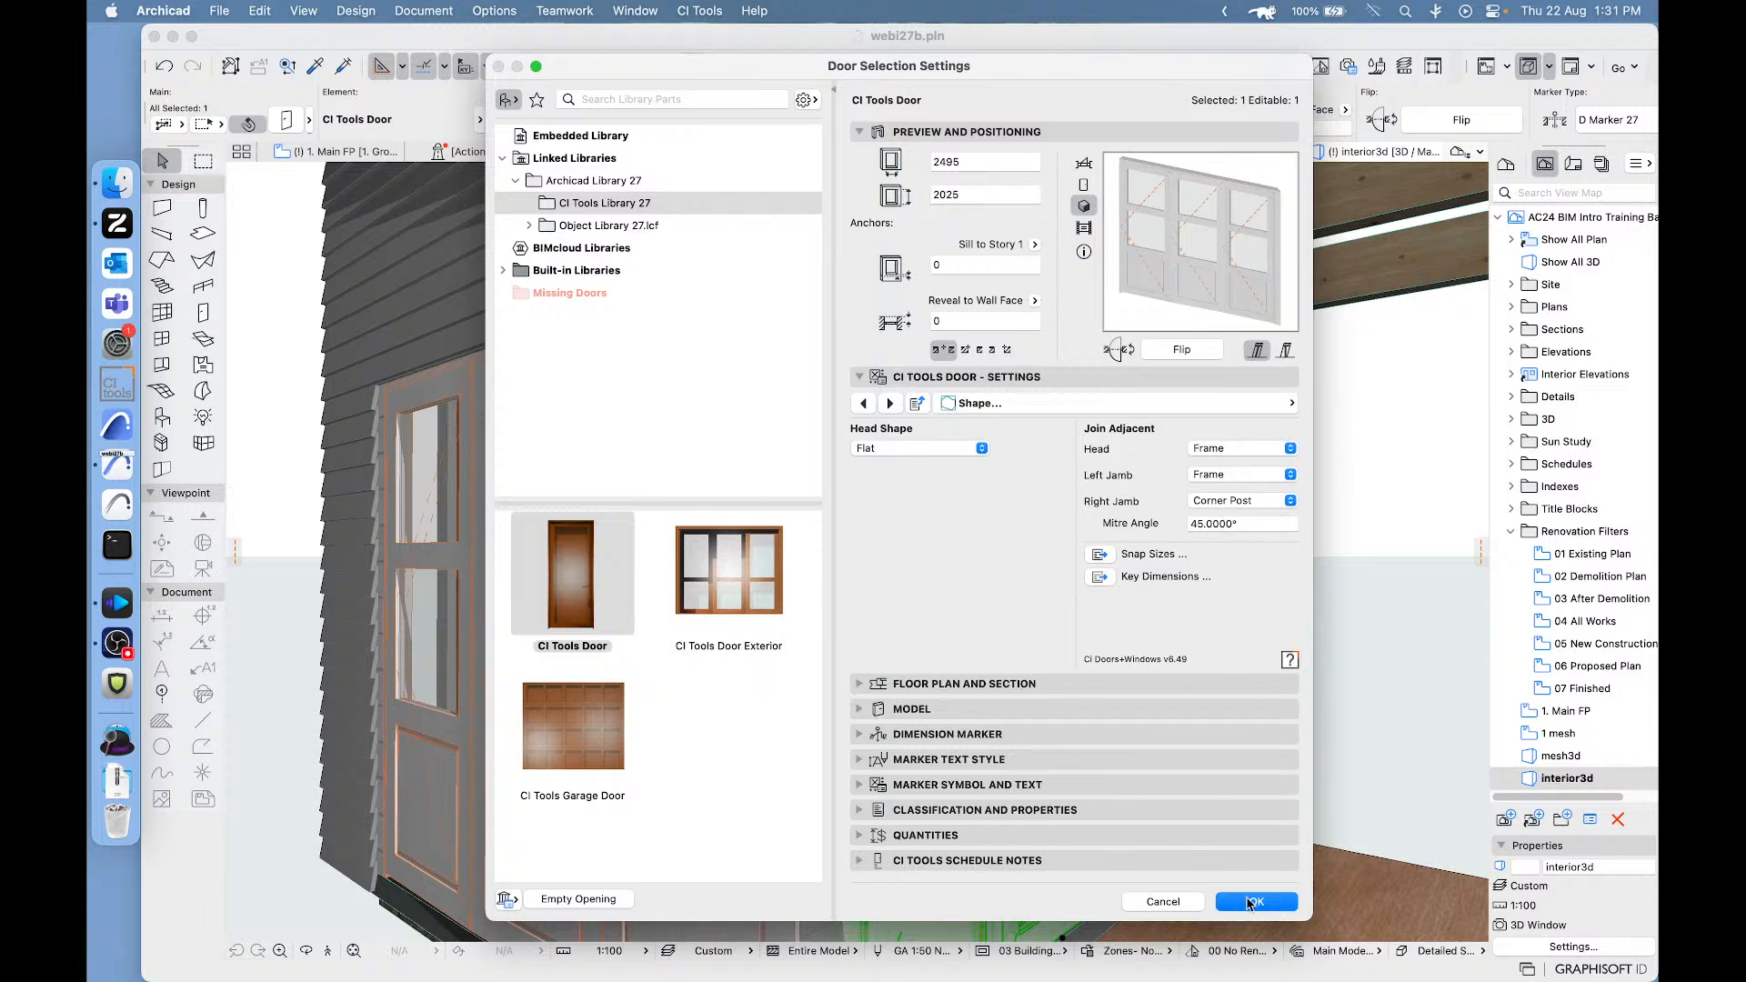
{"action": "left_click", "coordinate": [1250, 902]}
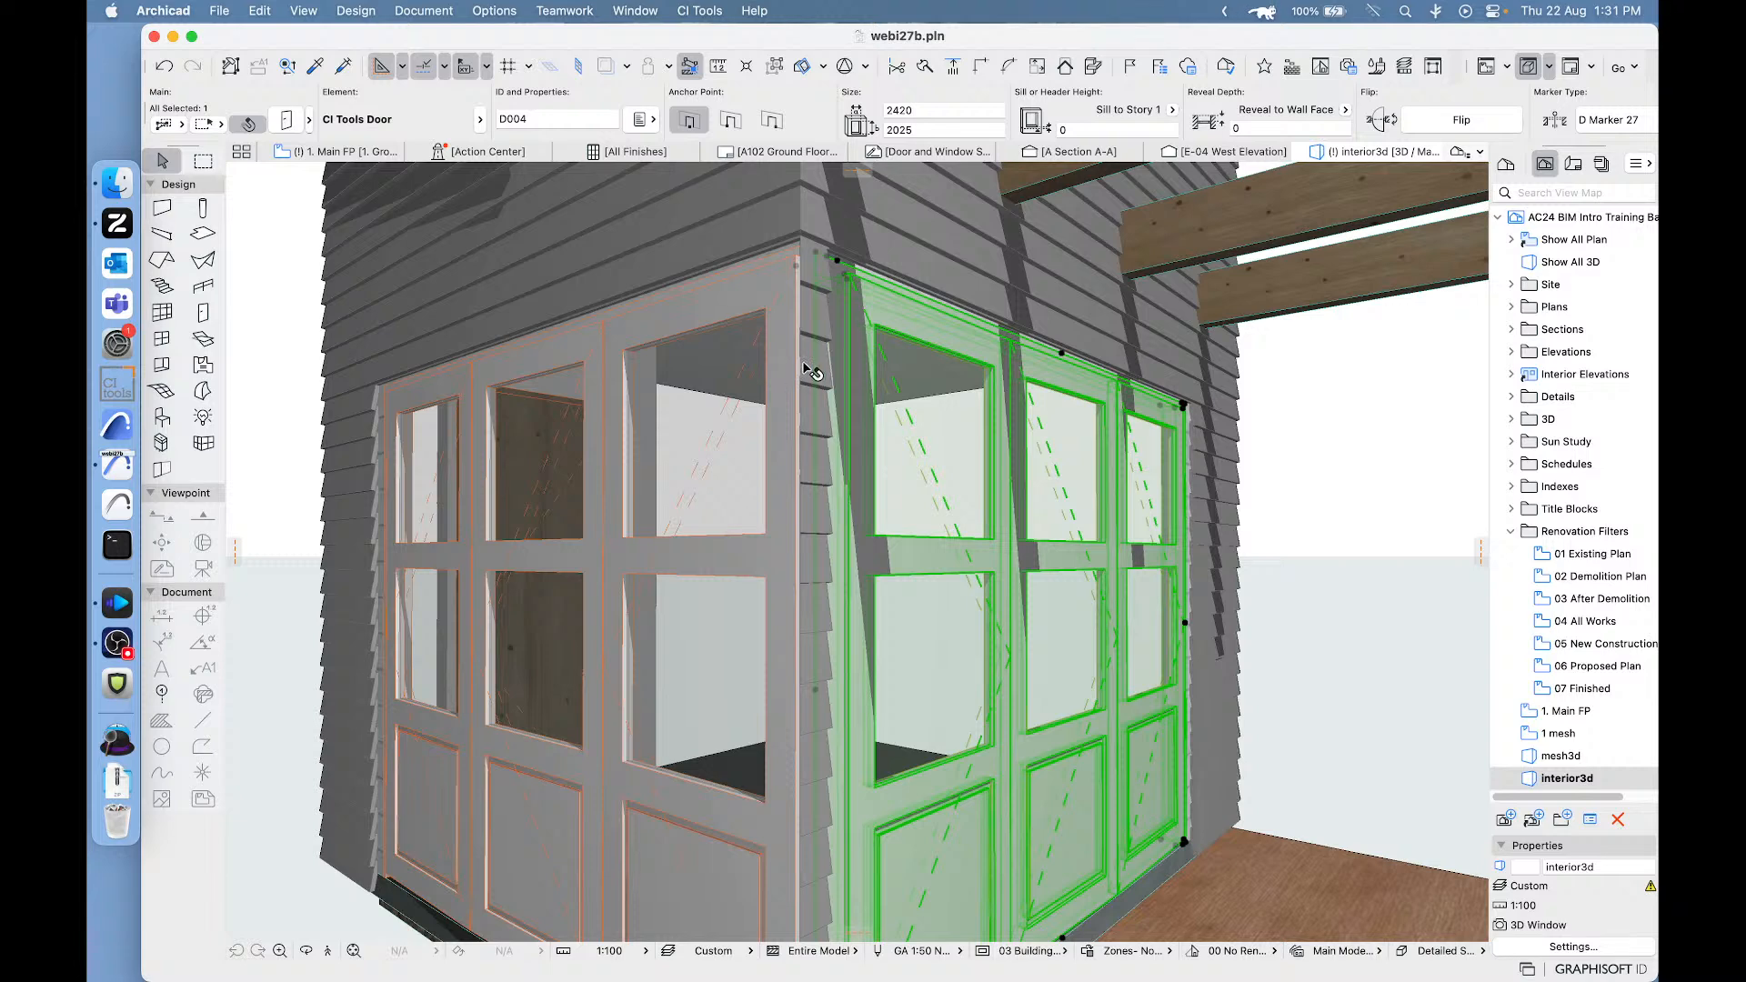
{"action": "left_click", "coordinate": [1242, 373]}
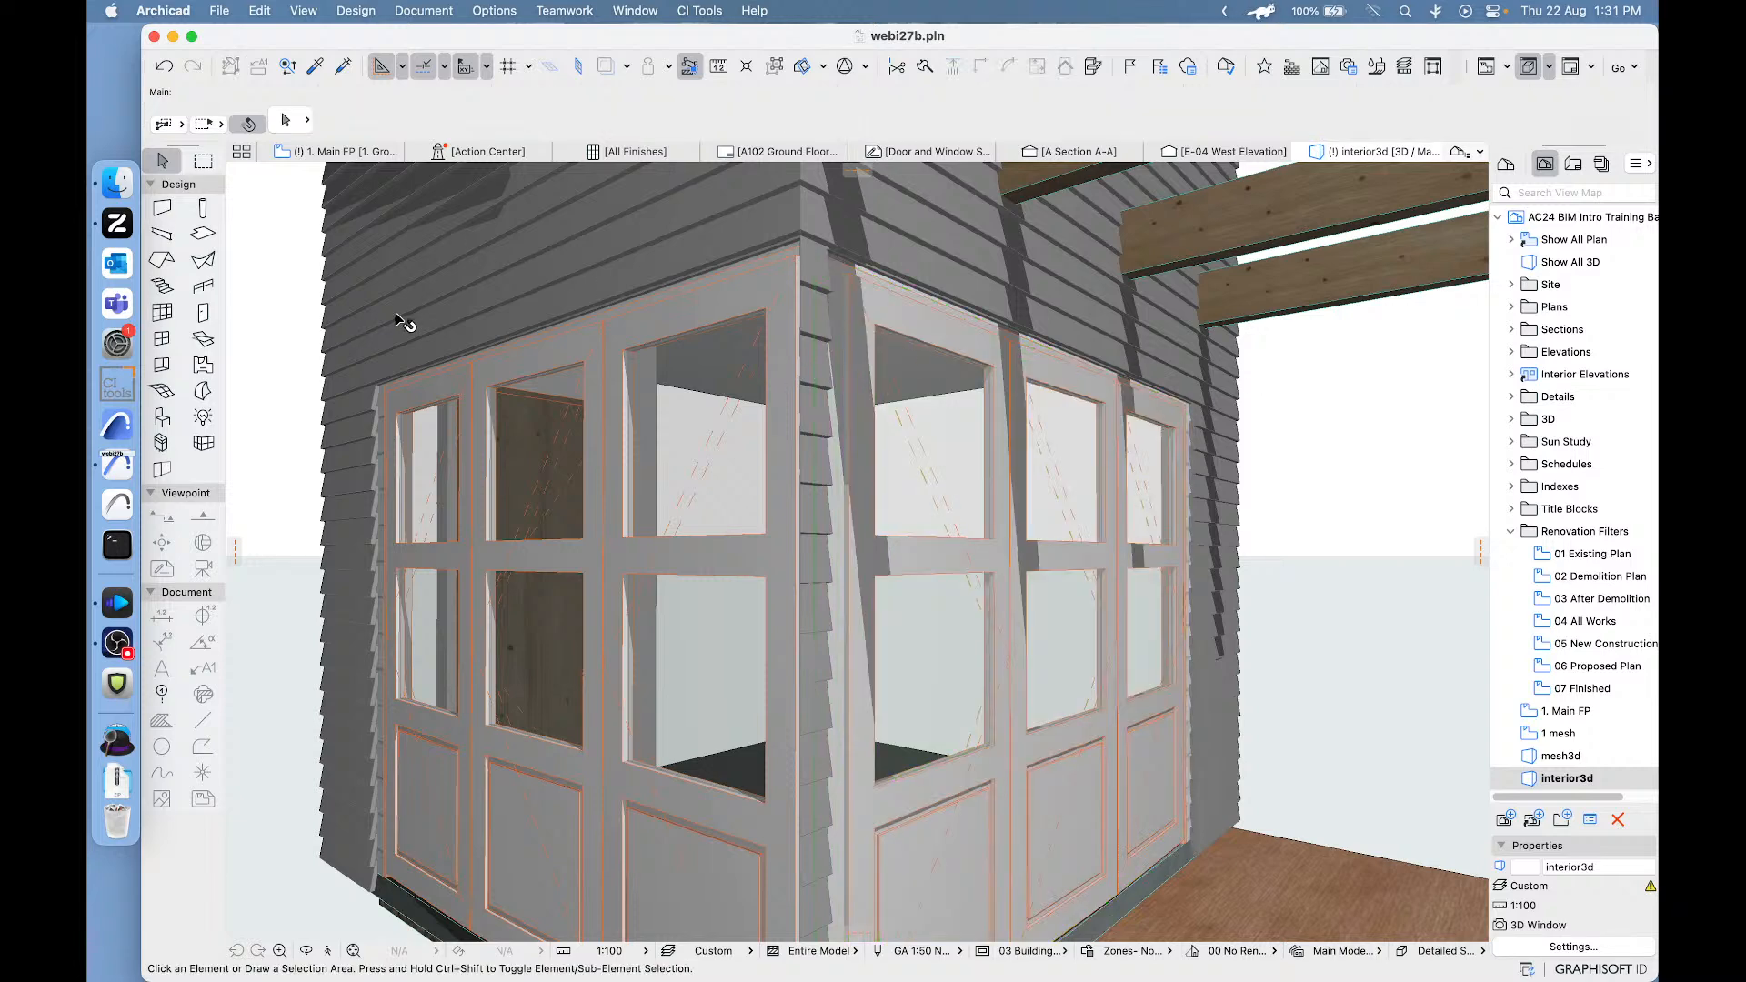
{"action": "key", "text": "ctrl+shift"}
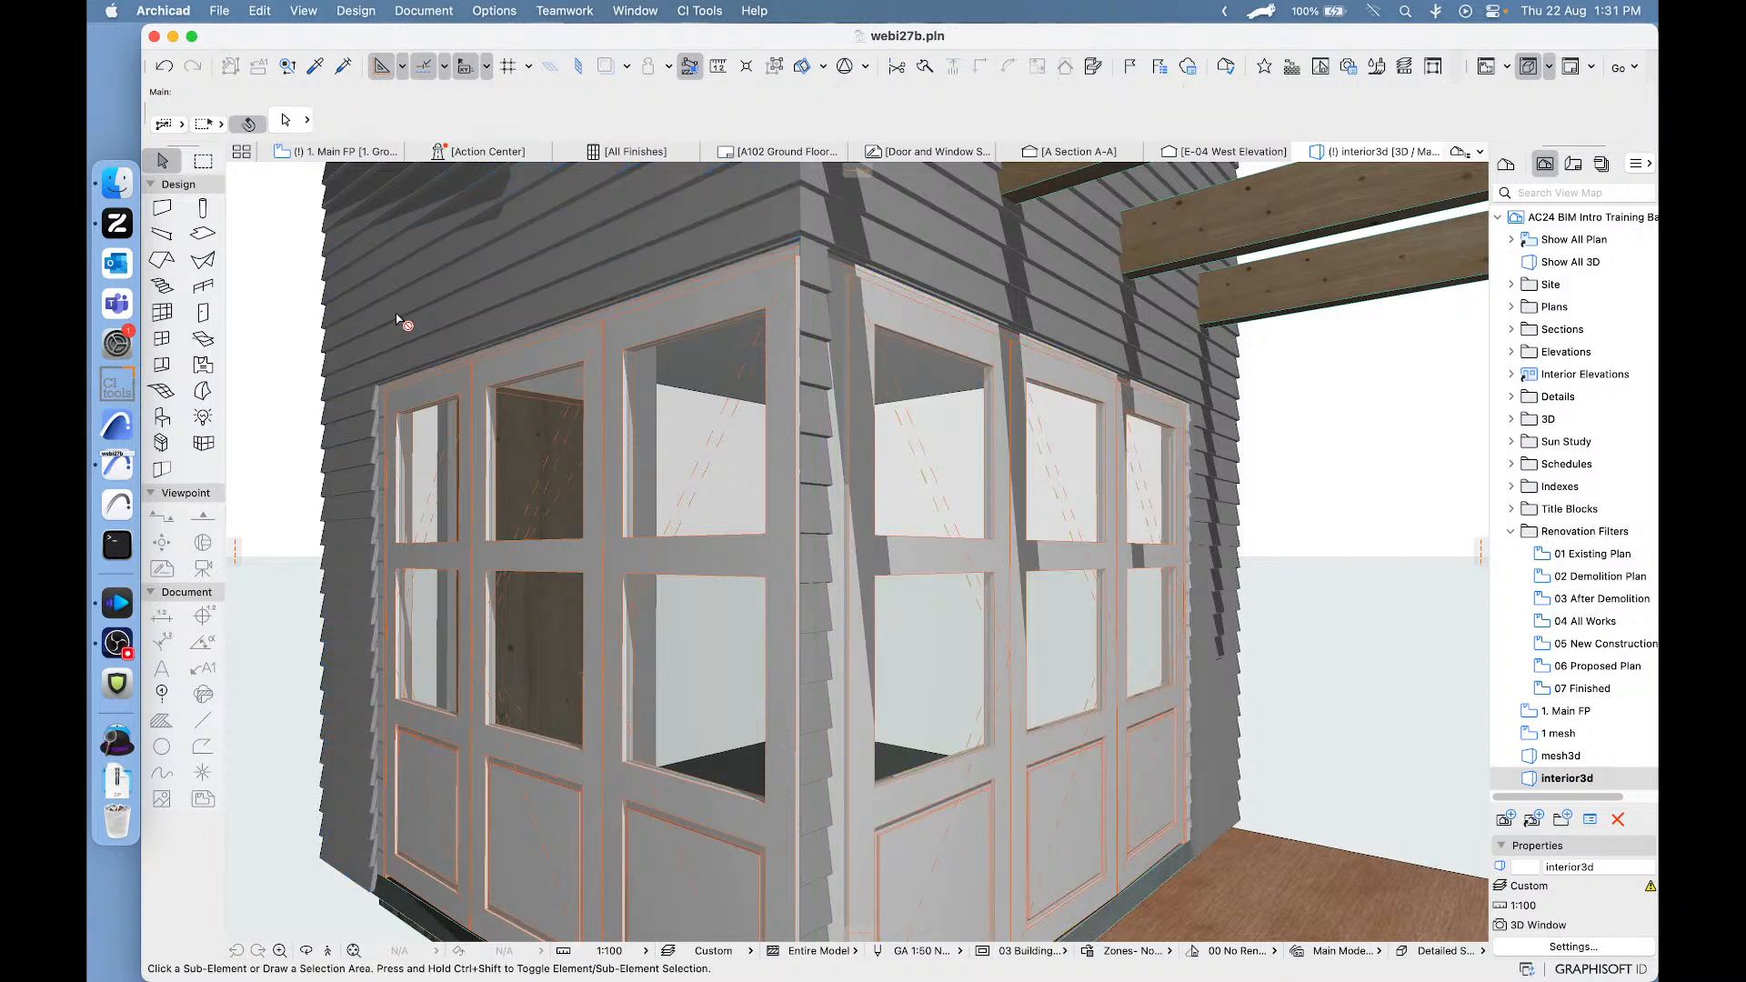